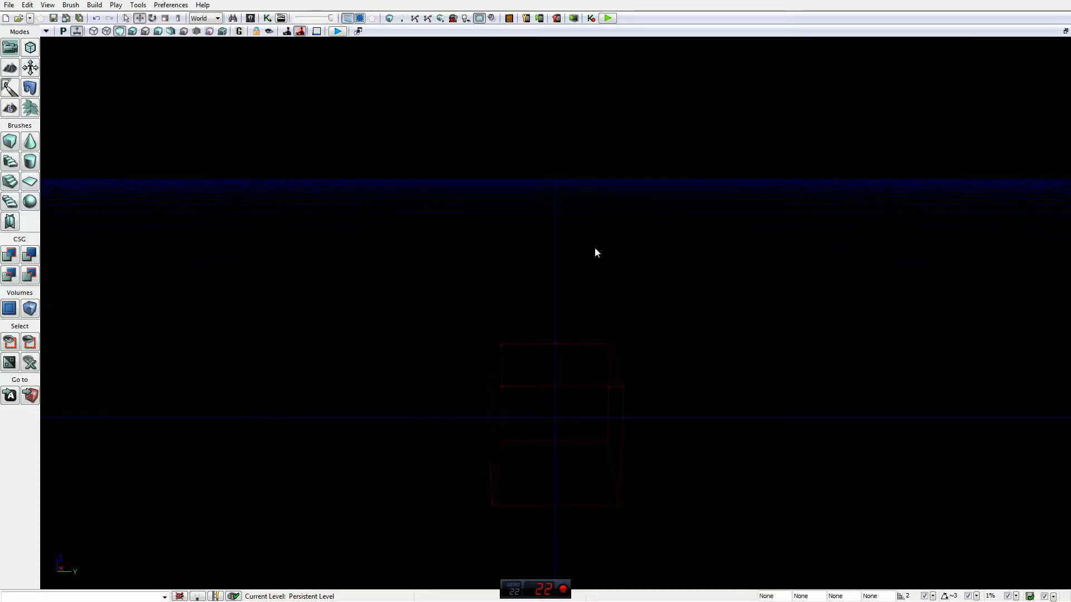
Display the map templates offered for a new map and dismiss the chooser without creating one
right_click_drag(571, 232, 525, 236)
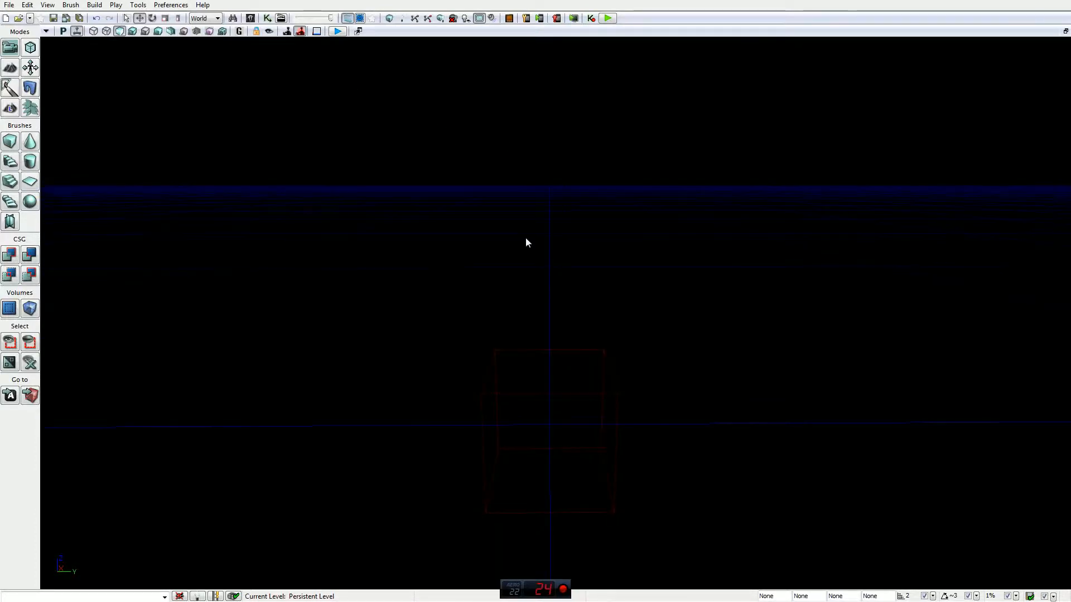
left_click(9, 4)
left_click(17, 17)
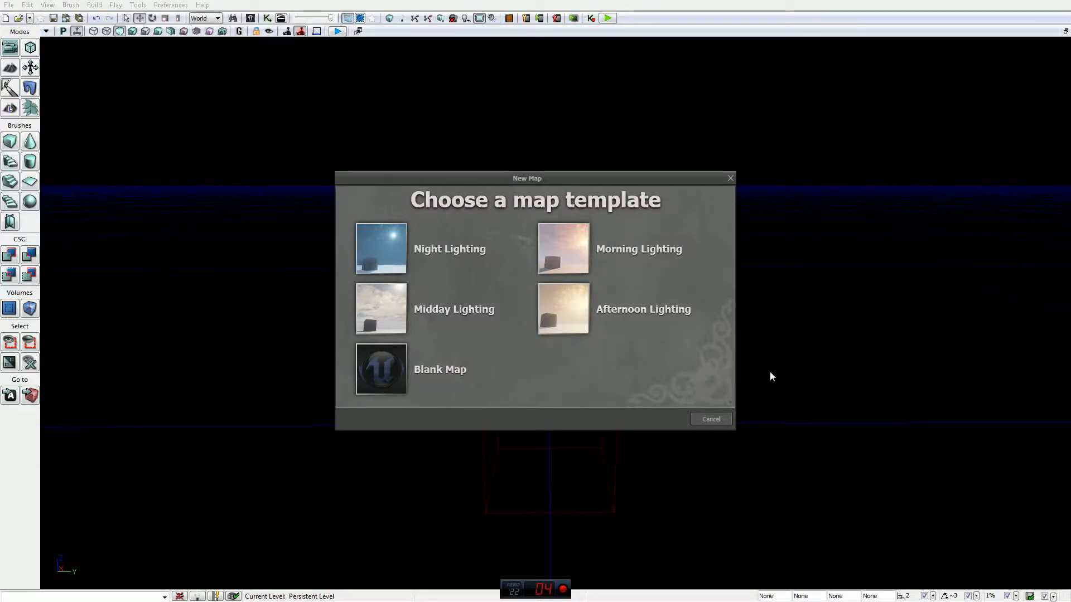
left_click(711, 419)
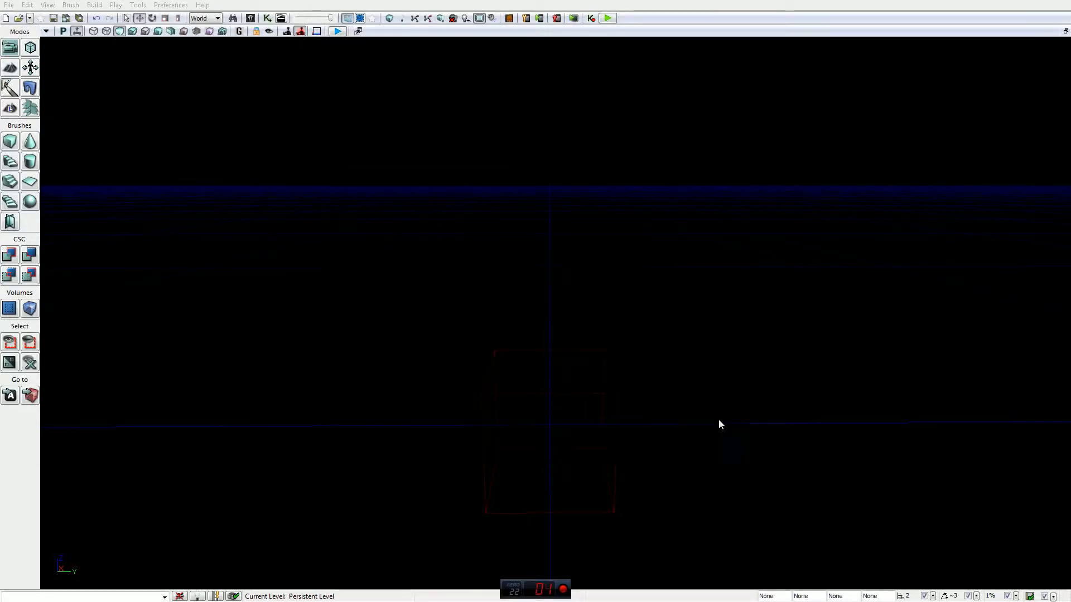
Turn on game view and try to play the current level in the editor
left_click(239, 32)
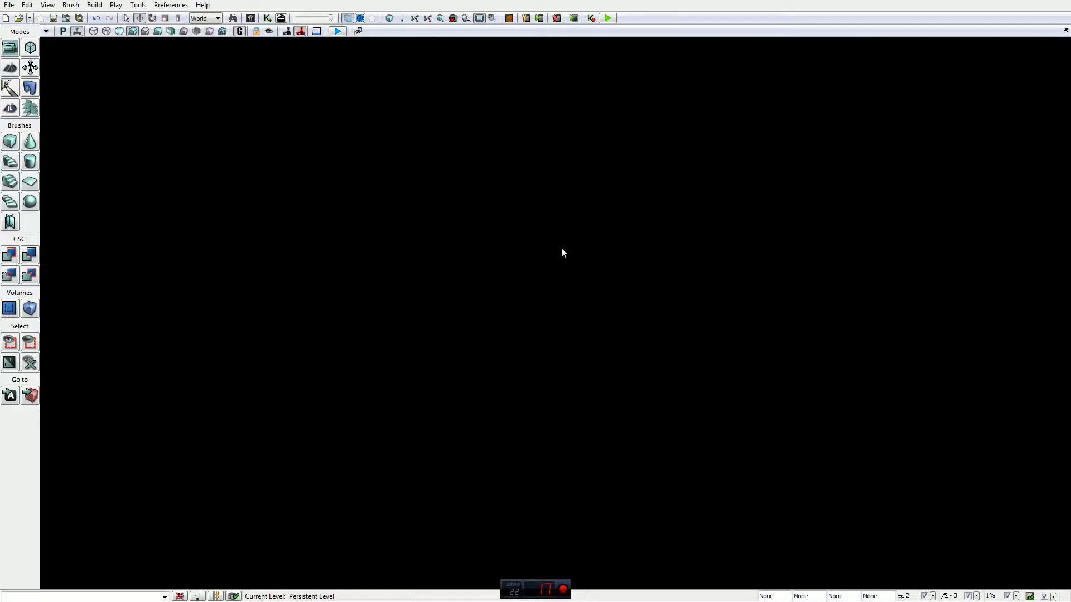
left_click(607, 18)
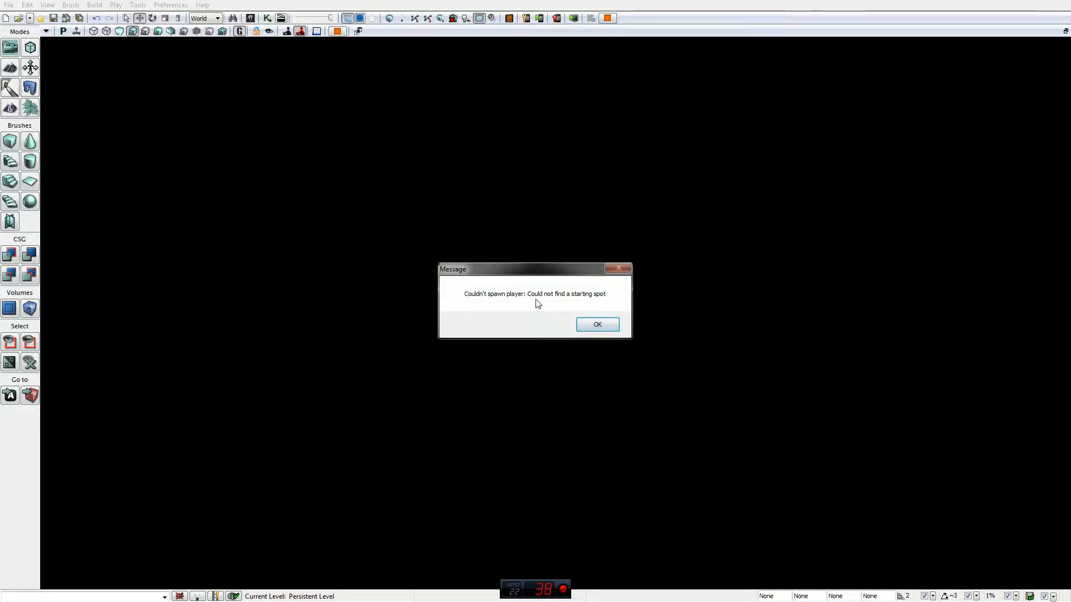
left_click(596, 324)
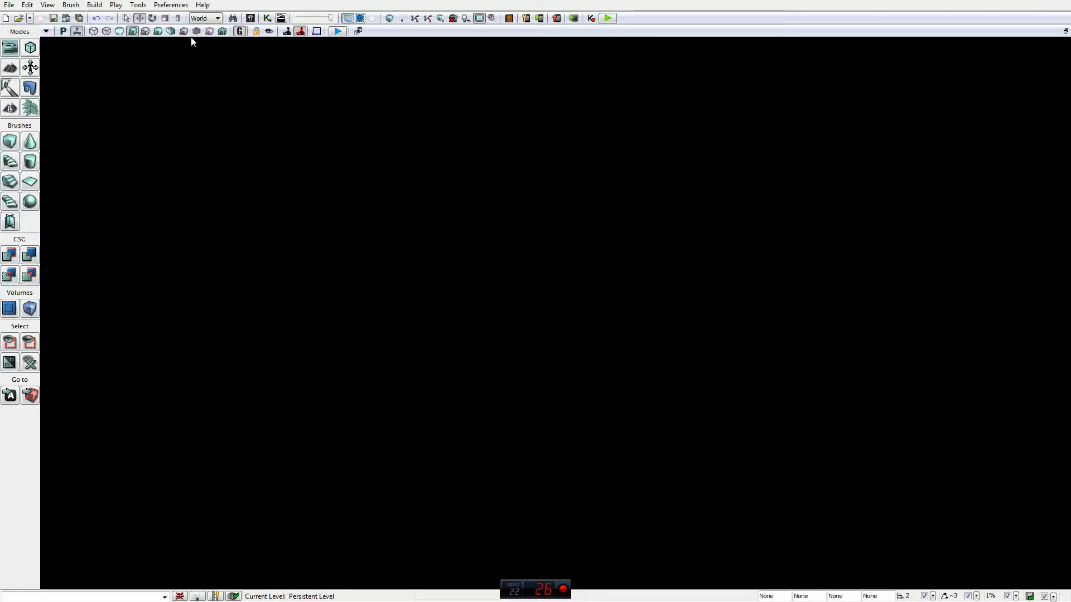
Select the wireframe builder brush cube and display the list of volume types that can be added
right_click_drag(550, 312, 50, 307)
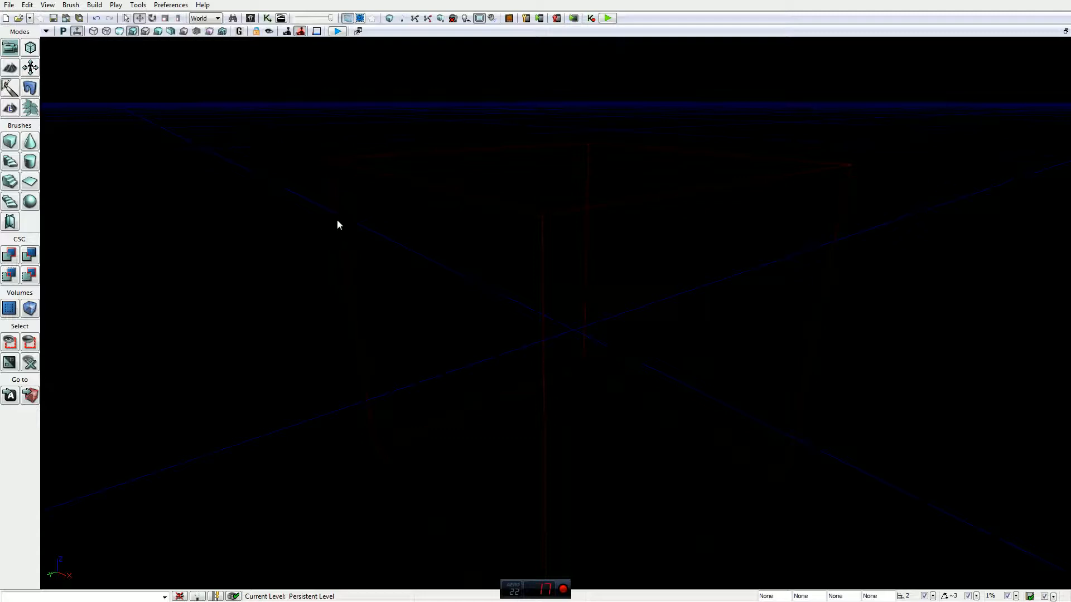
left_click(538, 240)
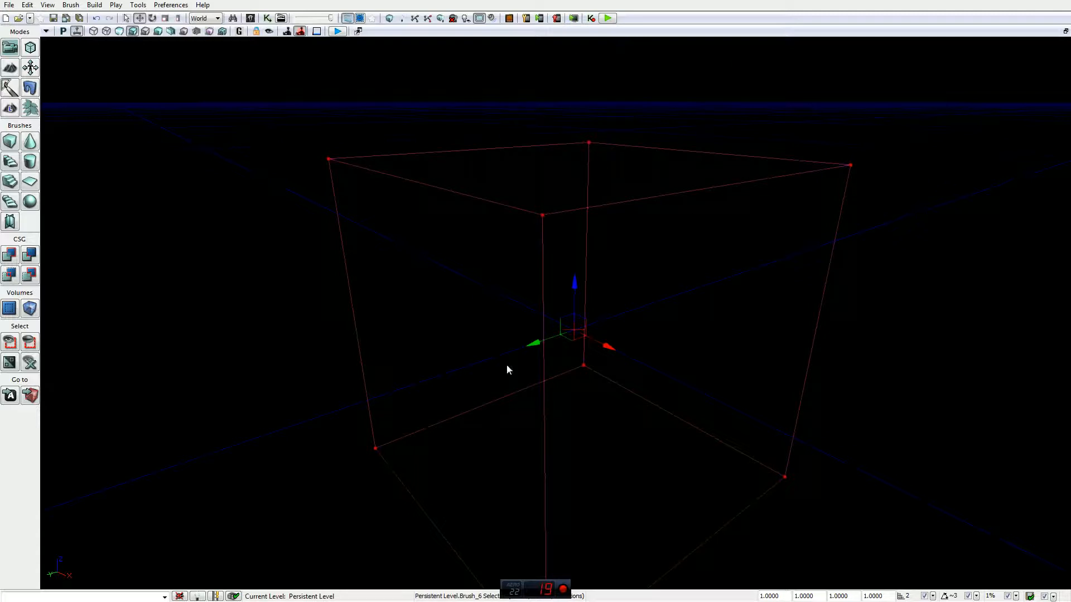
mouse_move(657, 203)
right_mouse_down()
mouse_move(519, 156)
mouse_move(571, 201)
mouse_move(580, 194)
right_mouse_up()
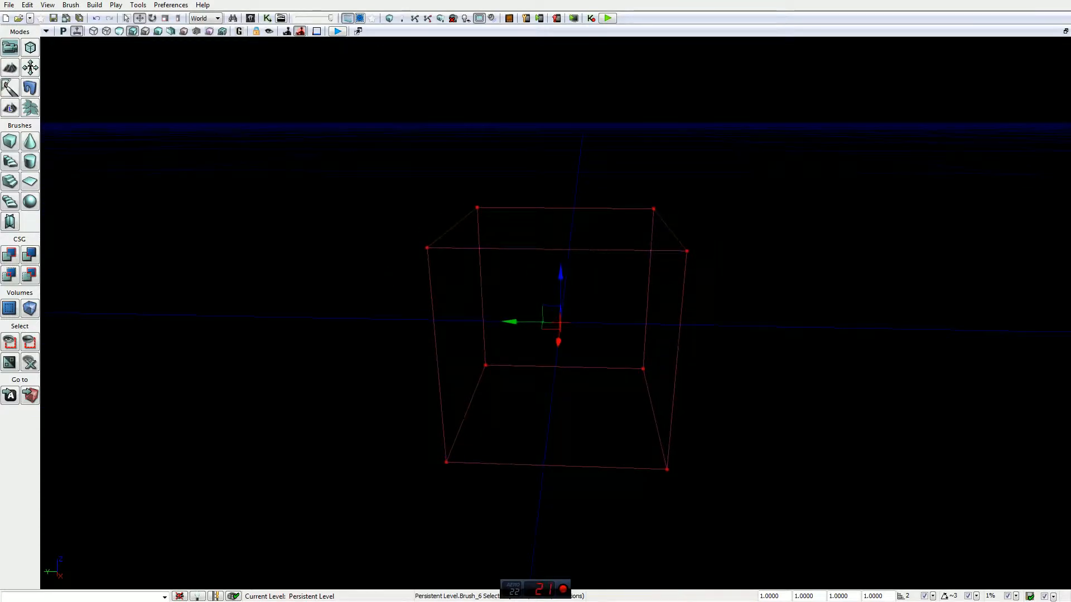
right_click(38, 307)
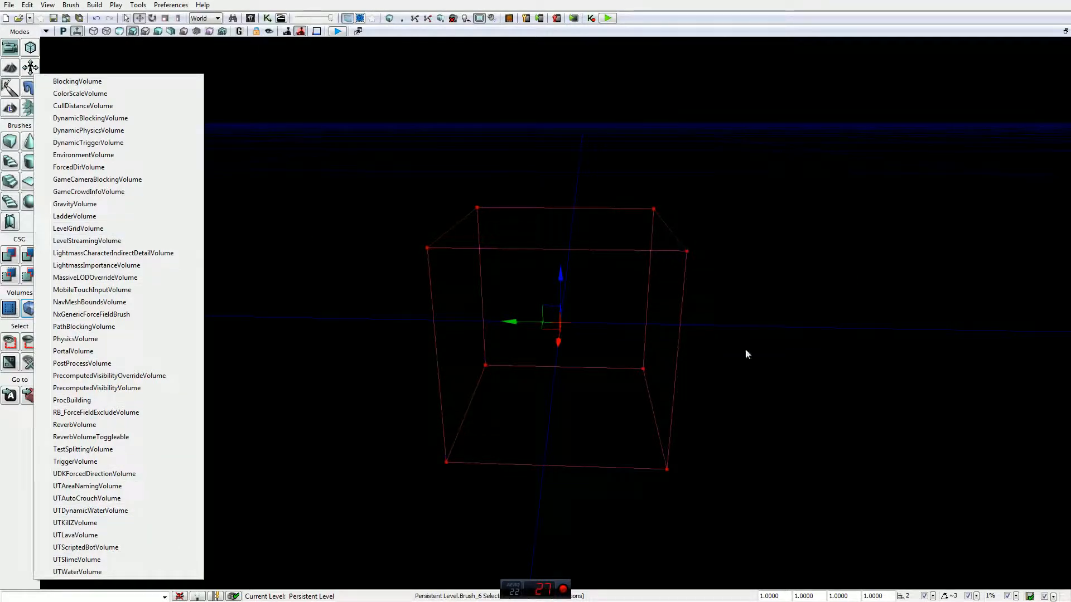
right_click_drag(727, 294, 714, 283)
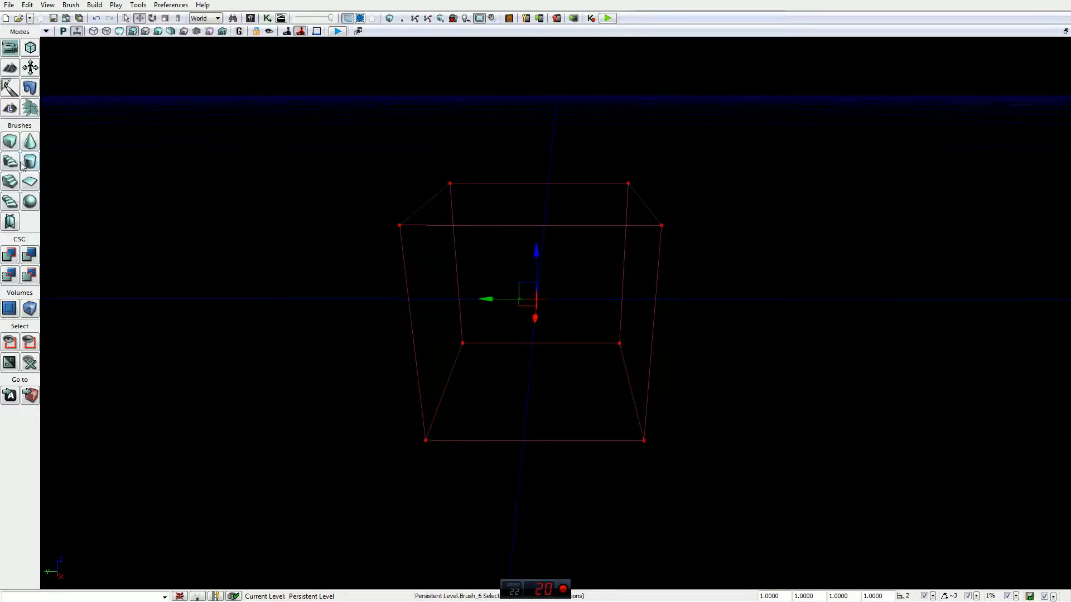
Try the builder brush as a linear staircase, a spiral staircase, a volumetric shape and a cone
left_click(10, 181)
left_click(11, 201)
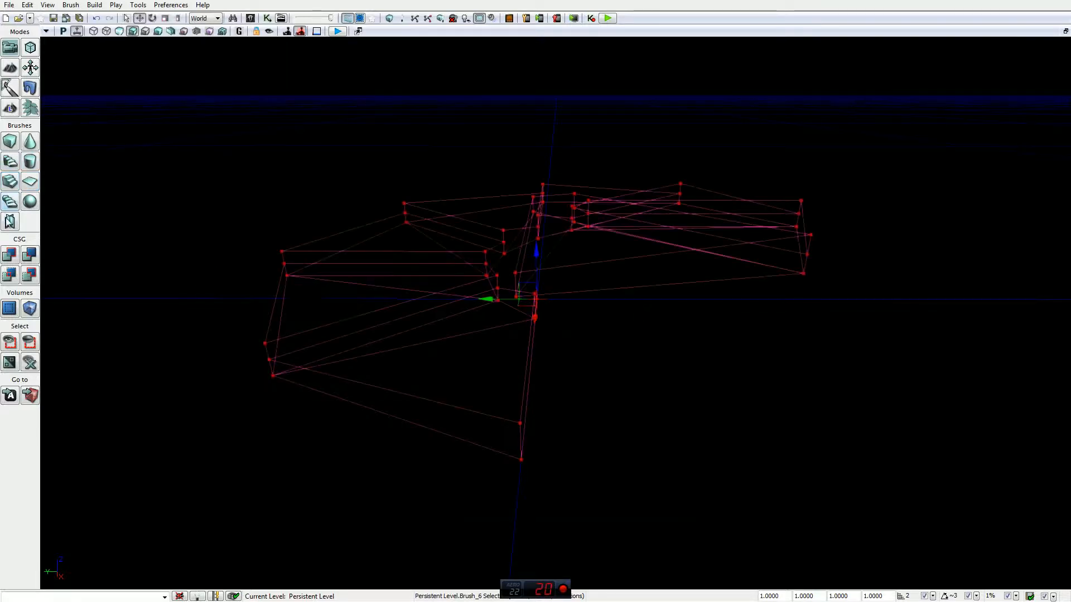
left_click(10, 222)
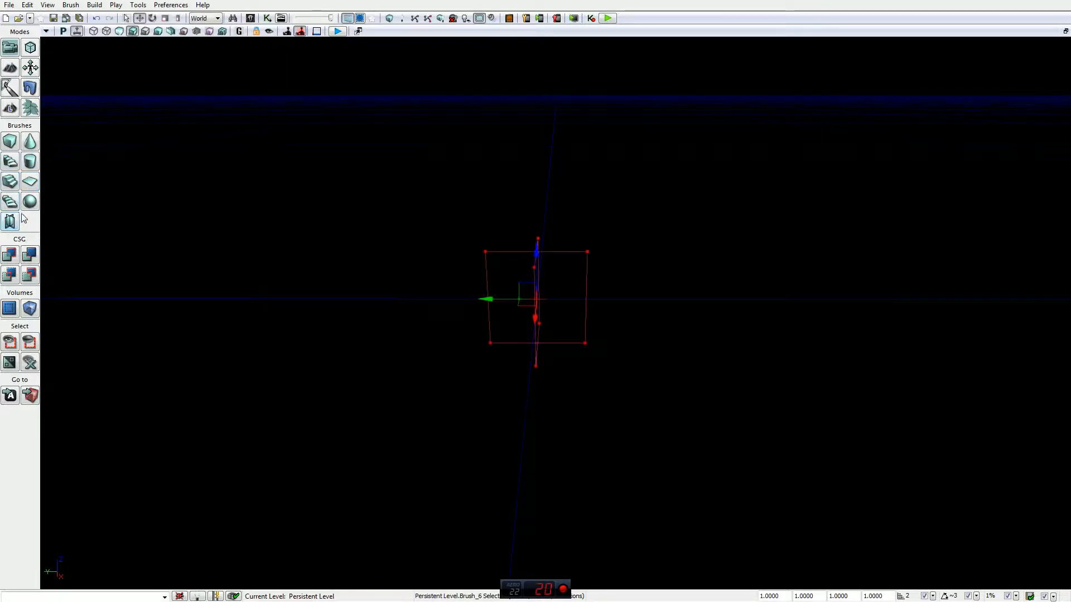
left_click(30, 144)
Compare the Brush Builder properties of the Curved Staircase, Sheet, Tetrahedron (Sphere) and Cube side by side, and close them all
right_click(14, 164)
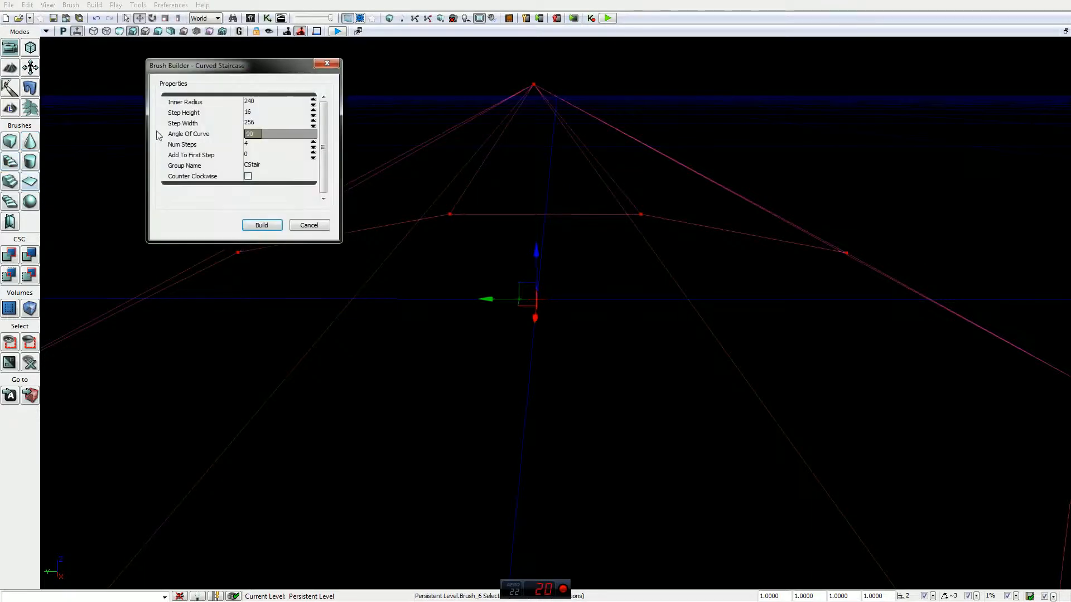
right_click(30, 181)
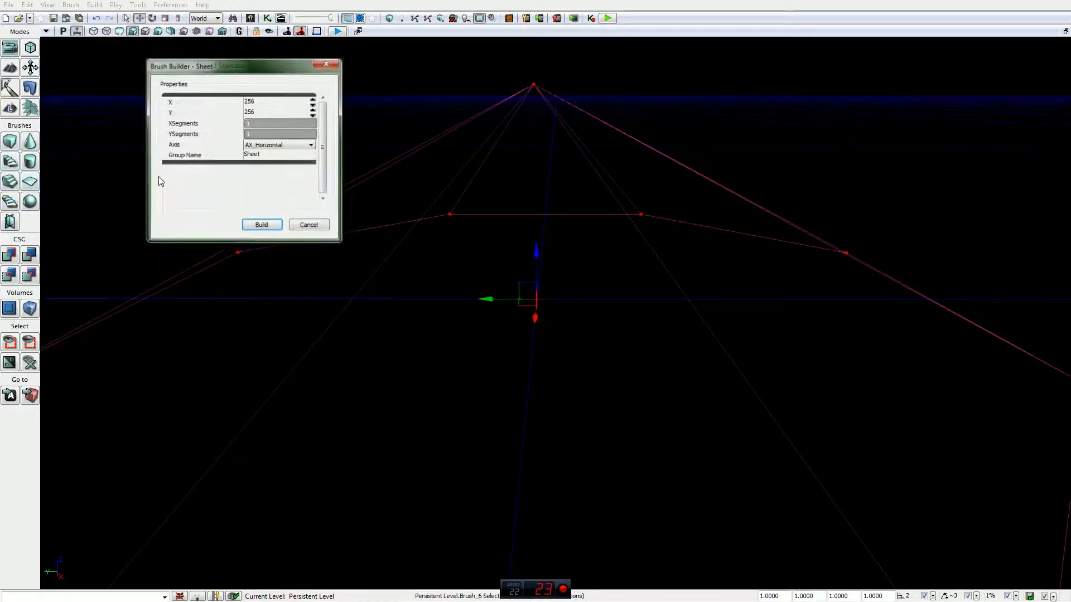
right_click(30, 201)
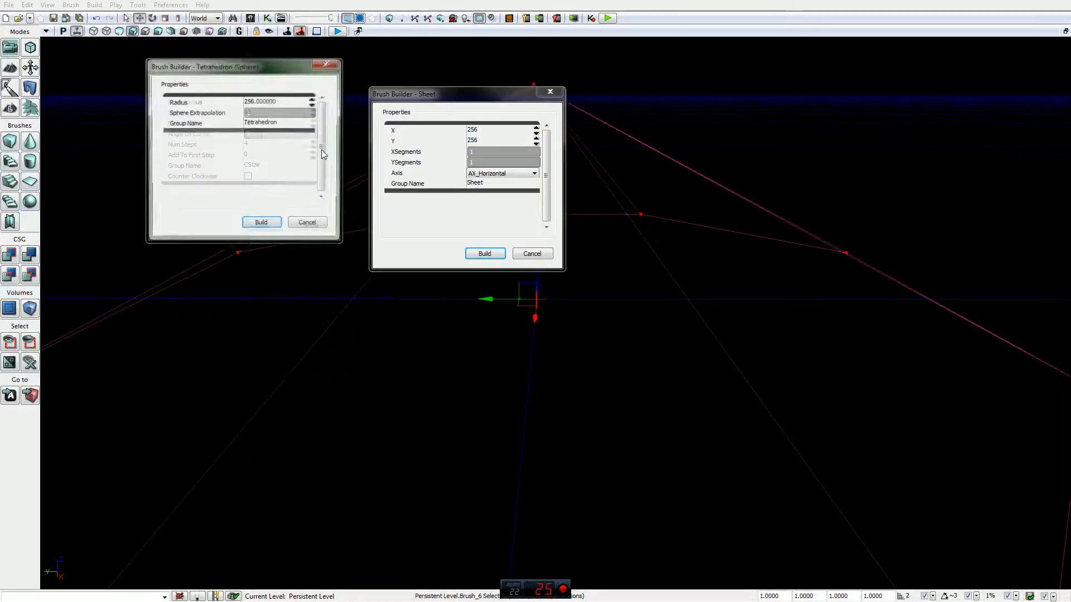
left_click_drag(277, 67, 264, 269)
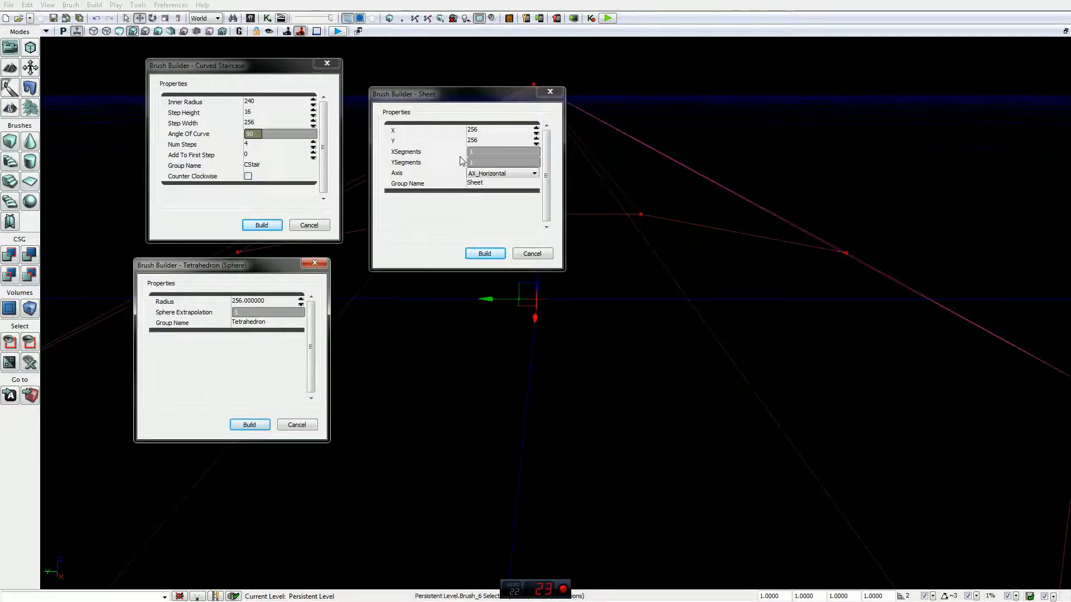
right_click(12, 144)
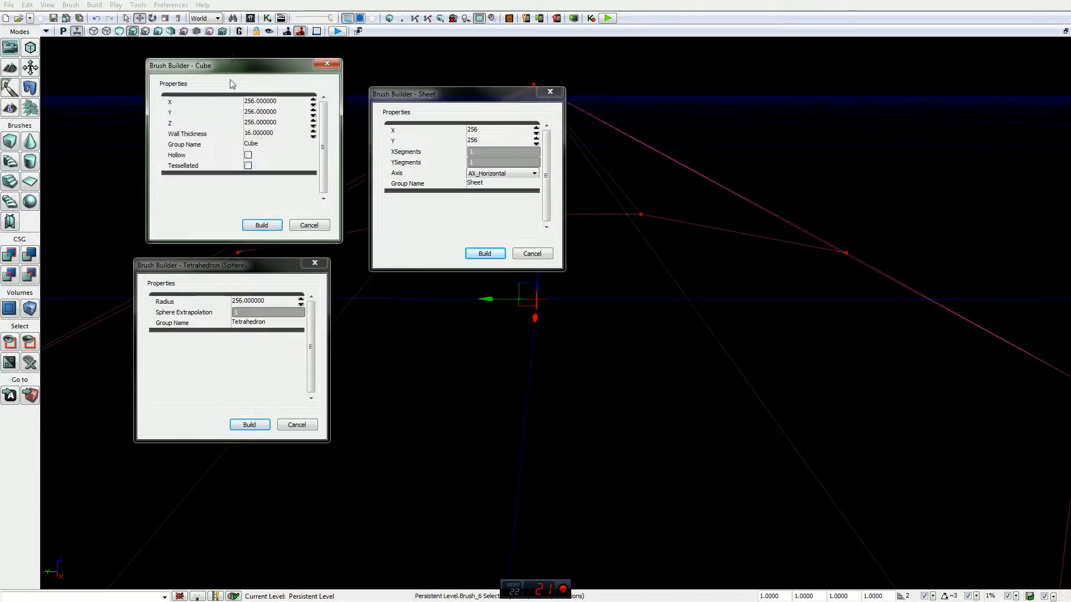
mouse_move(230, 71)
left_mouse_down()
mouse_move(710, 124)
mouse_move(694, 117)
left_mouse_up()
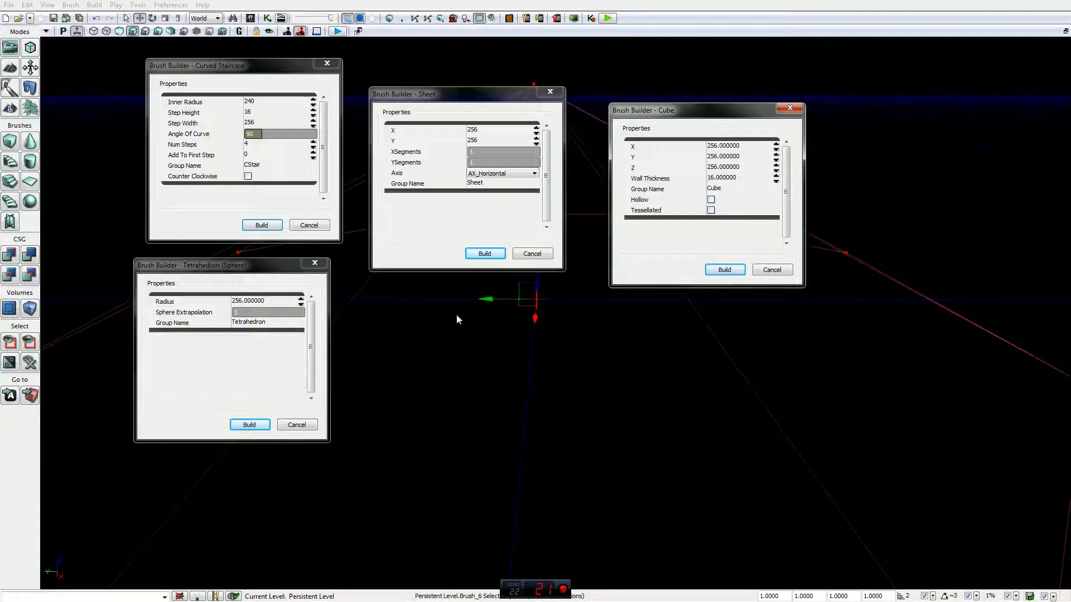
left_click(790, 108)
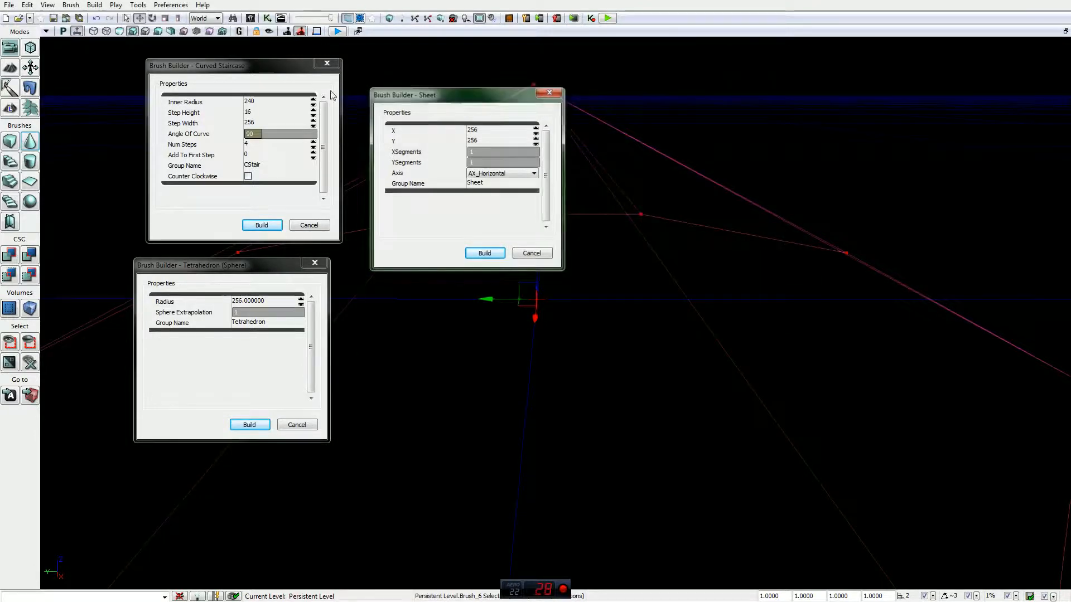
left_click(550, 92)
left_click(327, 63)
left_click(315, 262)
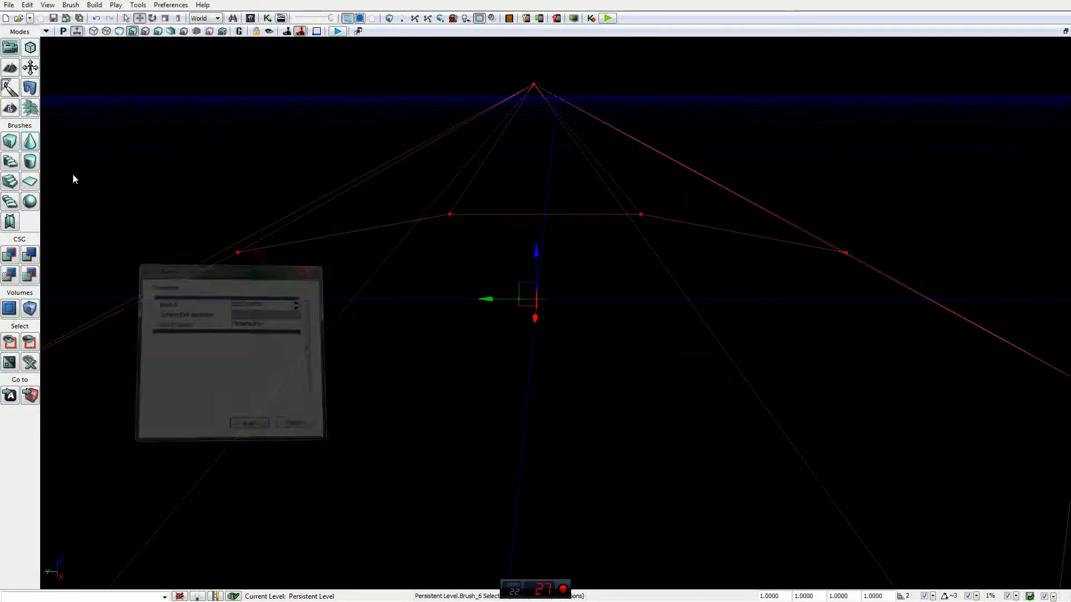
Rebuild the builder brush as a Tetrahedron (Sphere) with Sphere Extrapolation set to 5
left_click(10, 142)
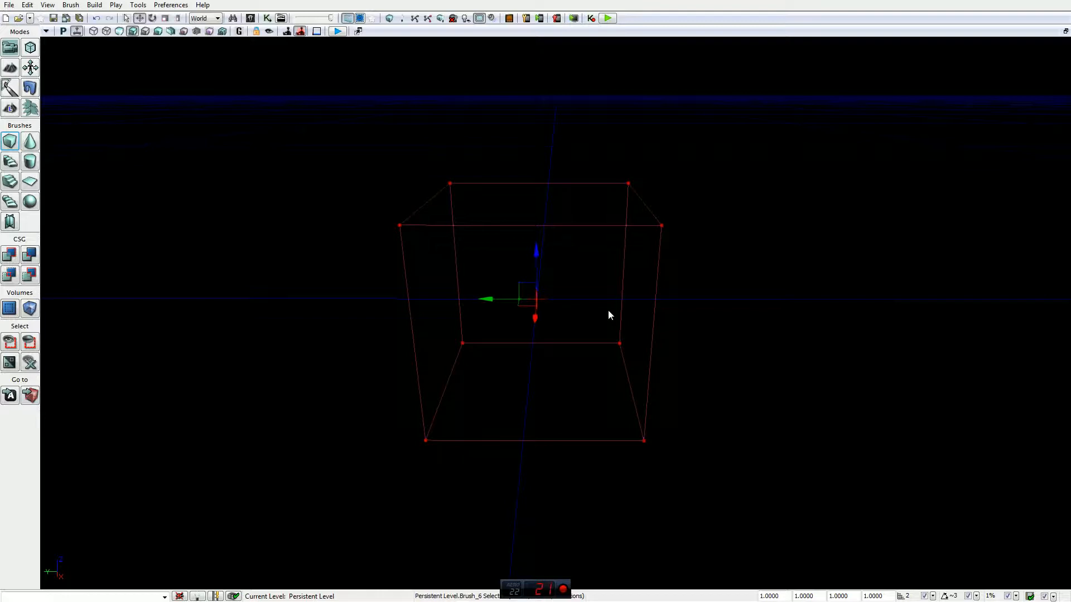
left_click(31, 203)
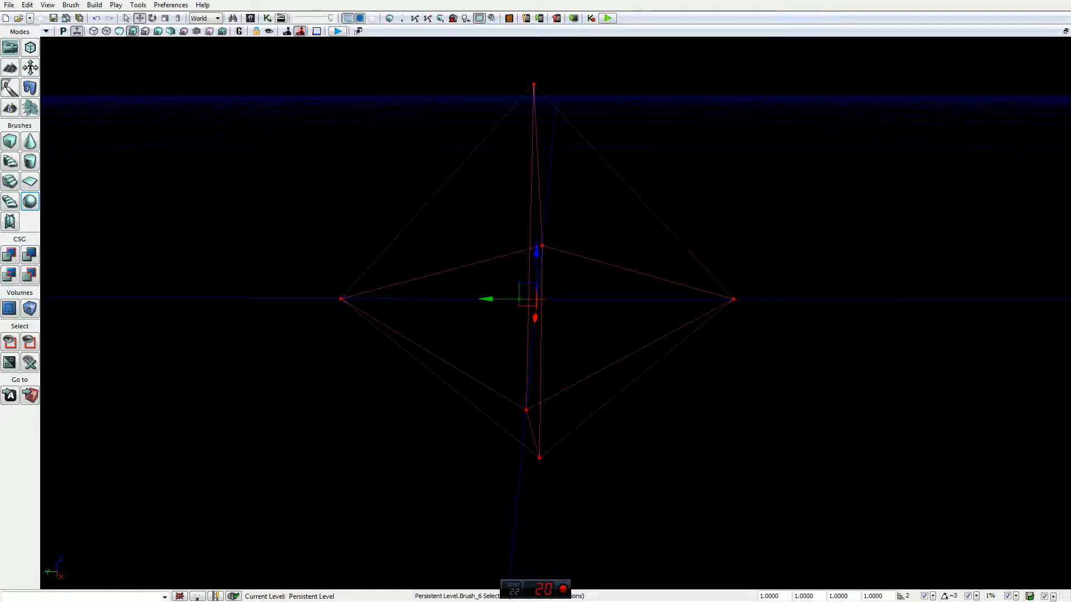
right_click(30, 201)
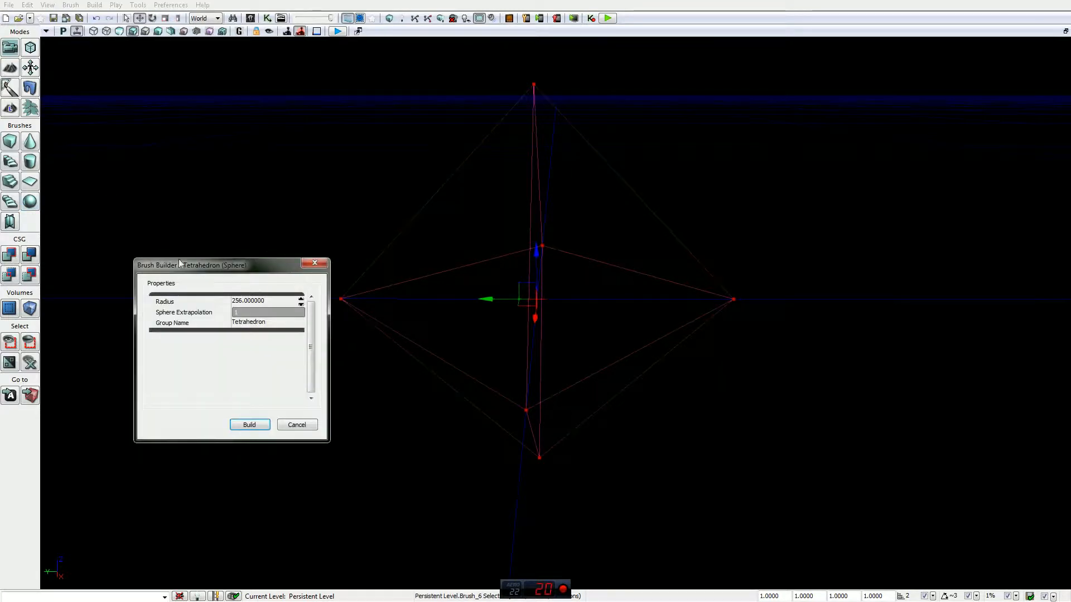
left_click(252, 313)
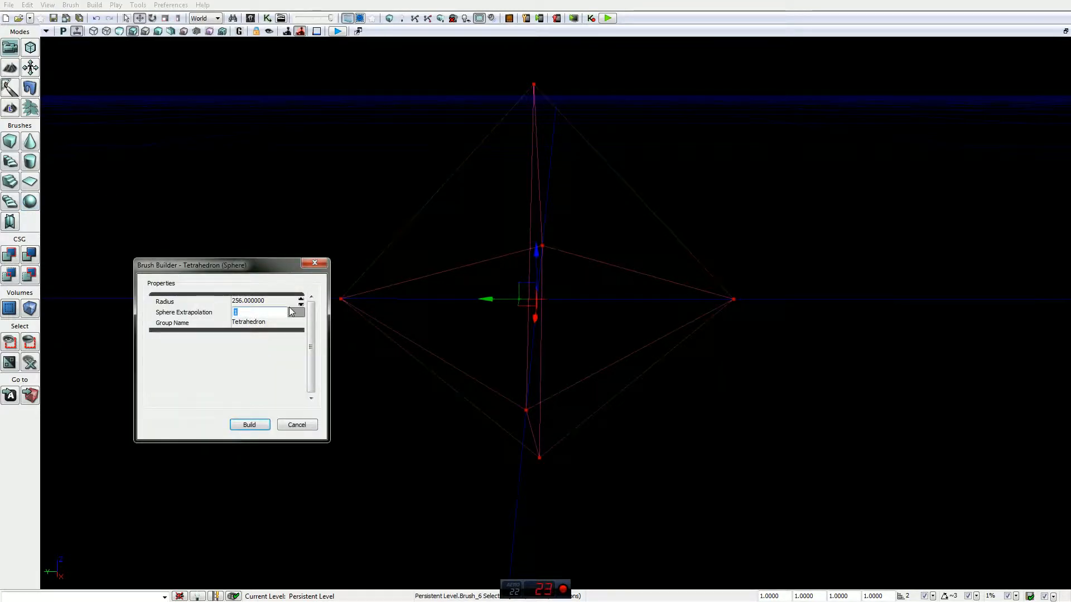
type("5")
key("Return")
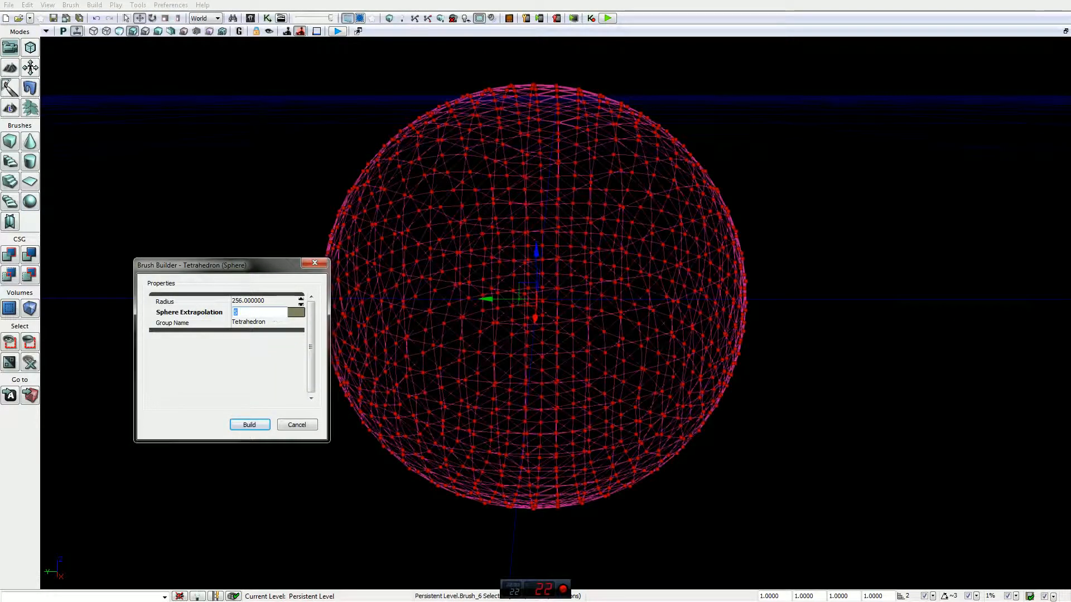
left_click(324, 264)
Examine the dense wireframe of the sphere brush from different sides and distances
mouse_move(425, 249)
right_mouse_down()
mouse_move(428, 222)
mouse_move(853, 230)
mouse_move(647, 212)
right_mouse_up()
key("w")
key("w")
key("s")
key("a")
key("s")
key("w")
key("s")
key("w")
key("w")
key("s")
key("w")
mouse_move(62, 209)
left_mouse_down()
mouse_move(64, 245)
mouse_move(63, 208)
left_mouse_up()
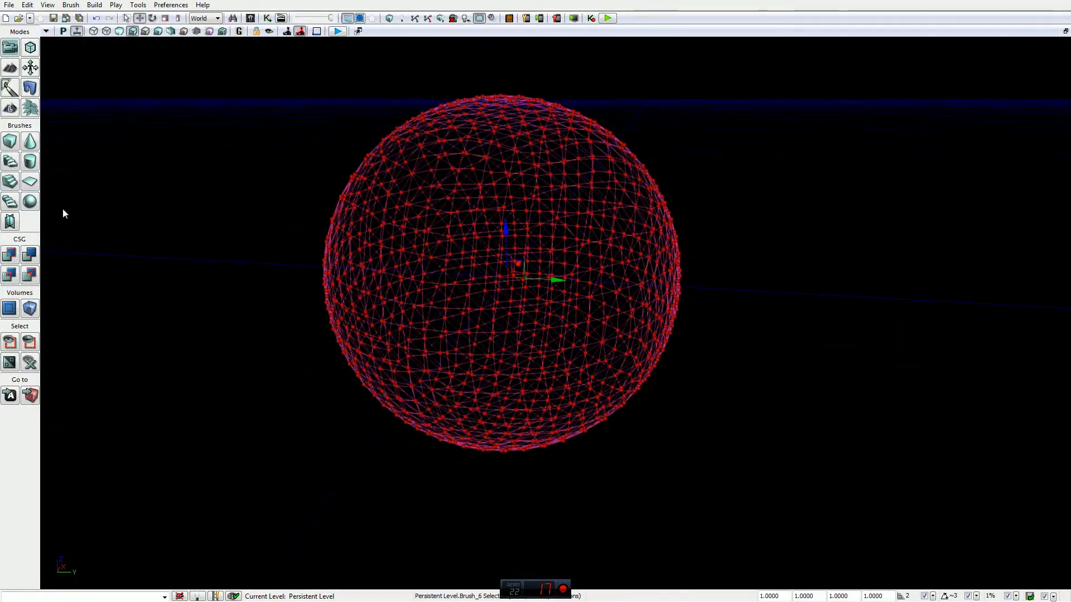
Review the Sphere Extrapolation setting in the Tetrahedron (Sphere) builder properties, keeping it at 5
right_click(29, 201)
left_click(244, 312)
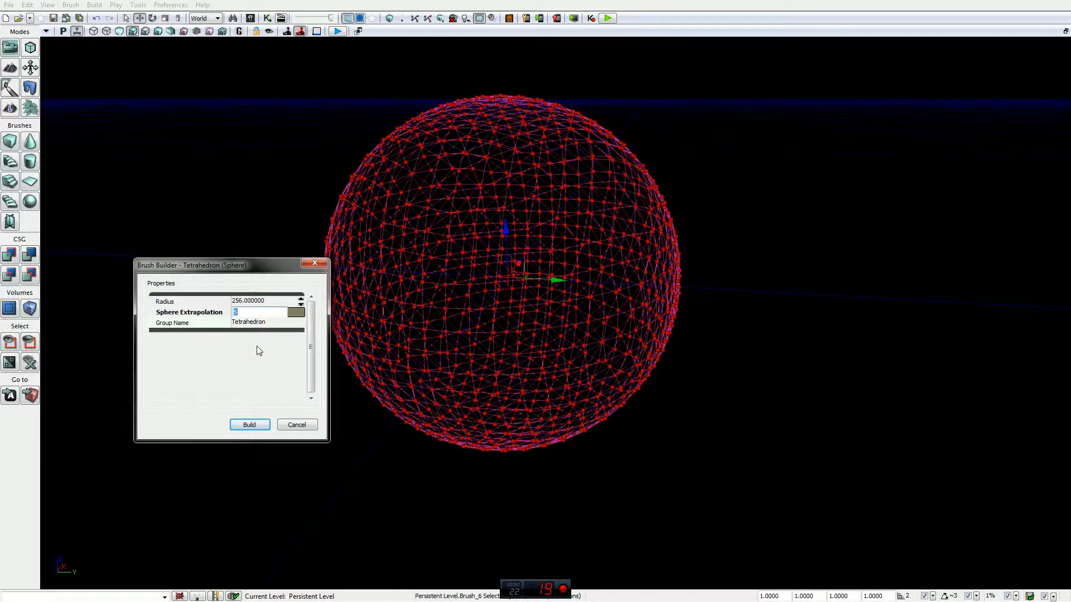
type("5")
left_click(315, 262)
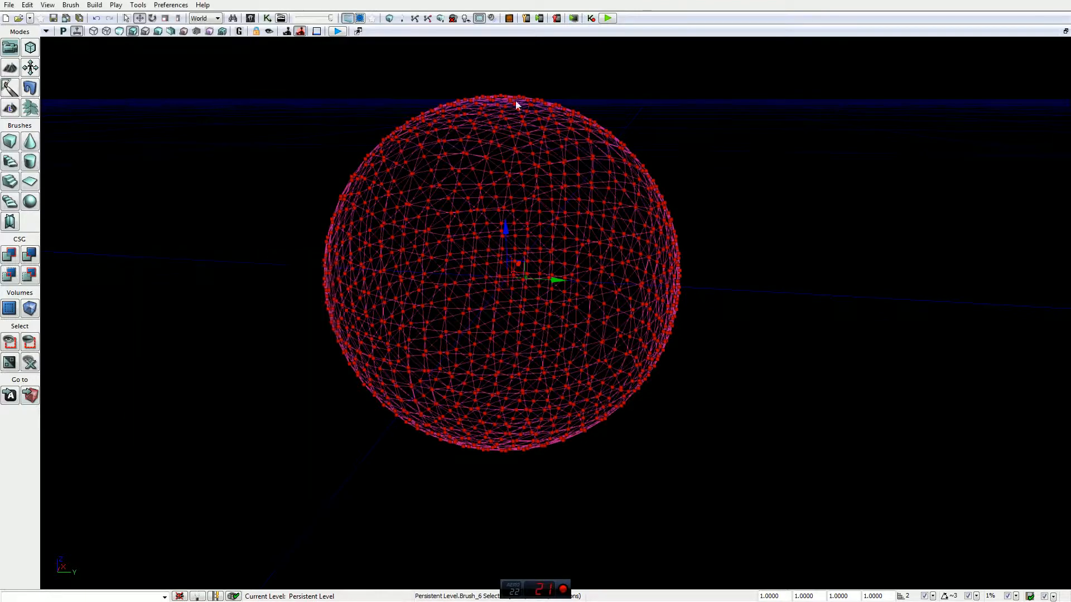
Inspect the sphere brush's vertices again by moving the camera toward and away from it
right_click_drag(509, 294, 586, 327)
key("w")
key("s")
key("w")
key("s")
key("w")
key("s")
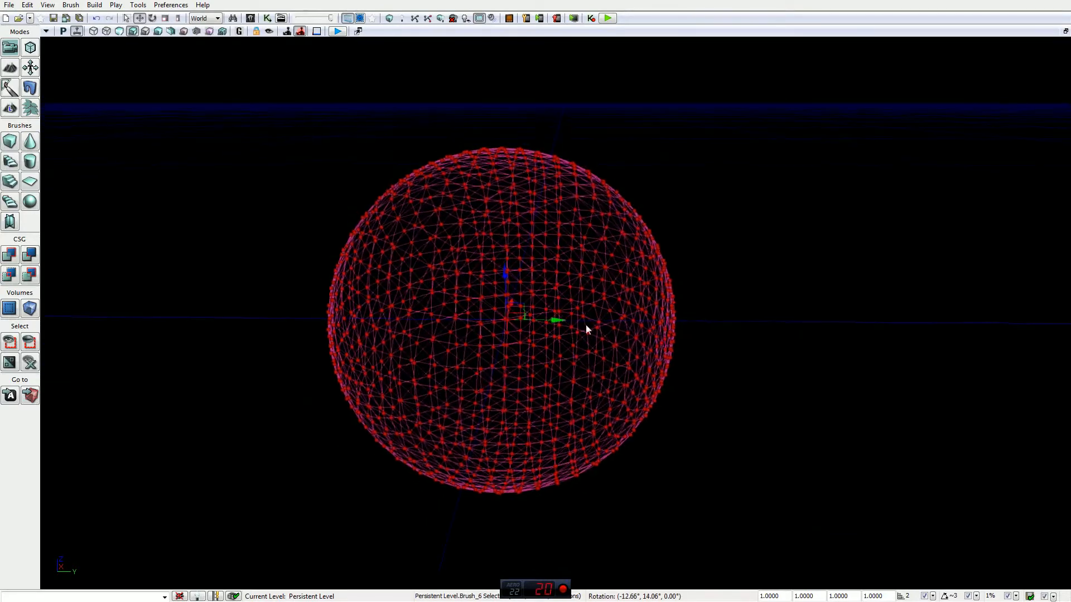
Alternate the builder brush between the Cube and Tetrahedron (Sphere) shapes to compare them, finishing with the cube
left_click(11, 144)
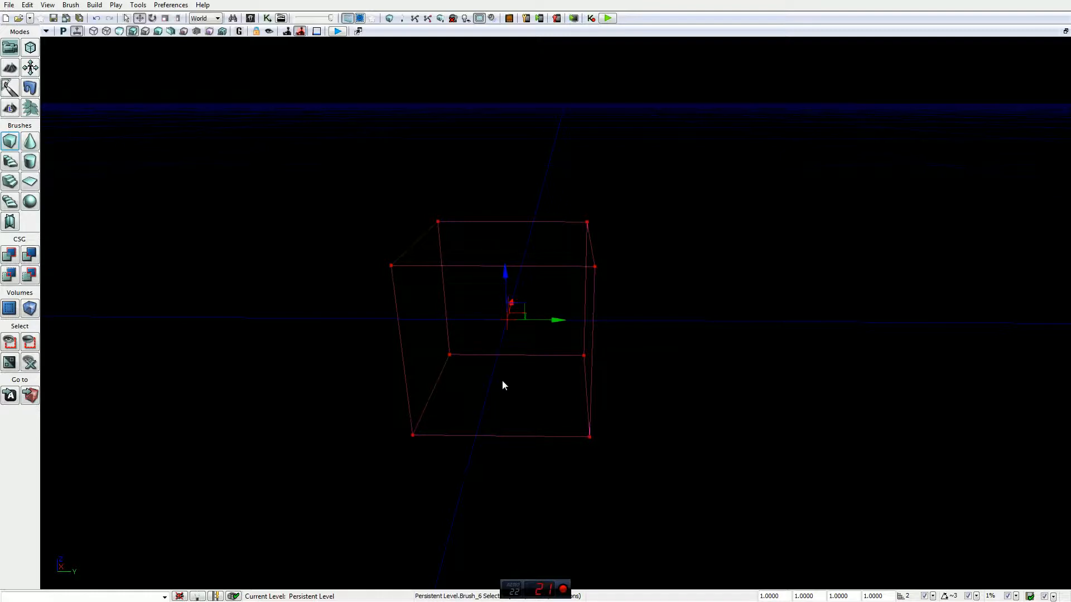
left_click(30, 202)
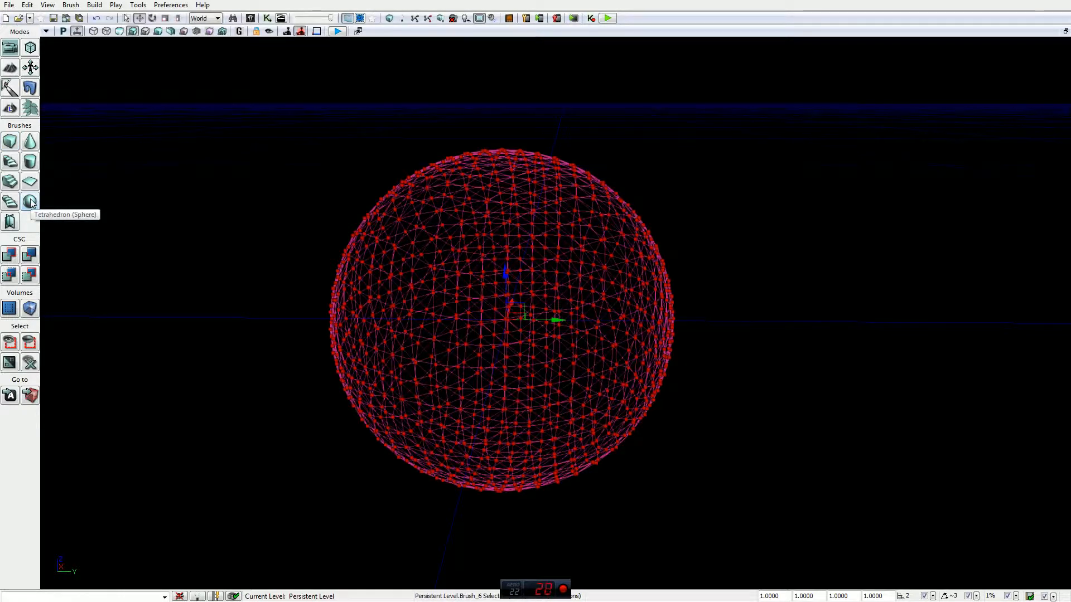
left_click(12, 143)
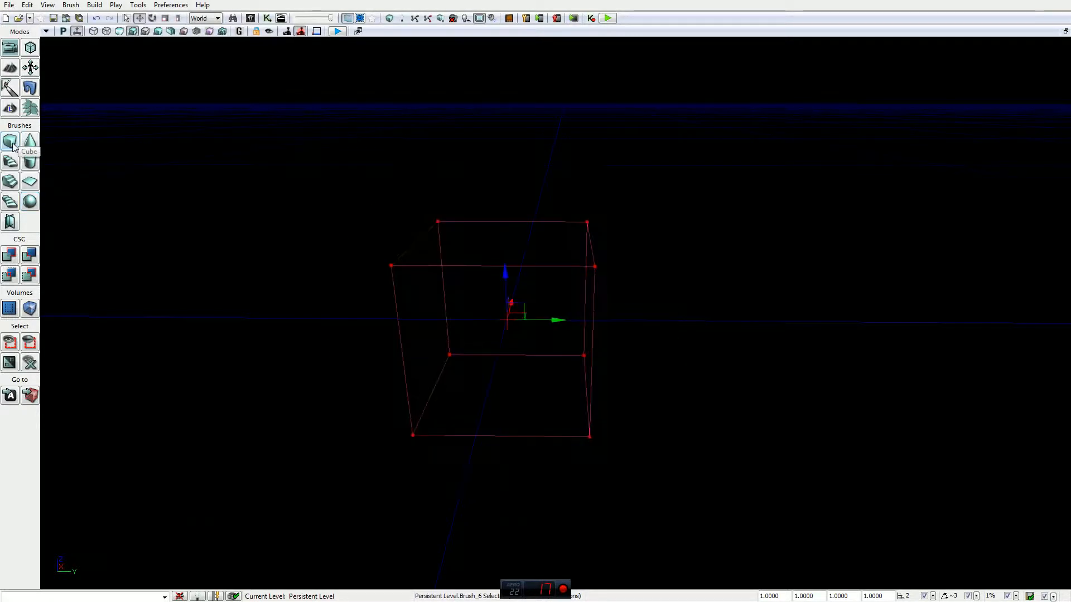
left_click(30, 203)
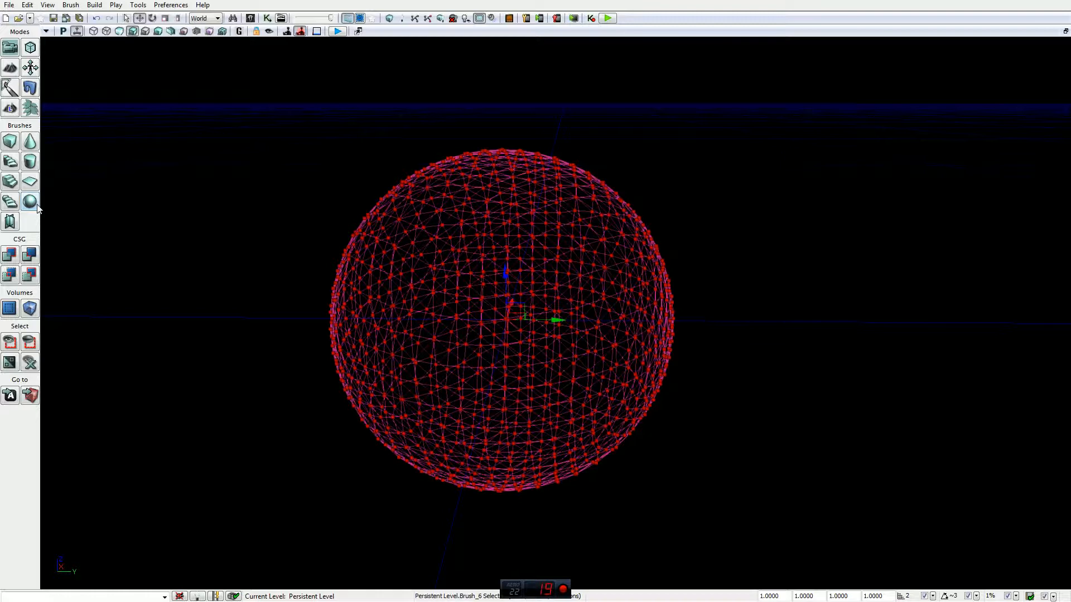
left_click(11, 142)
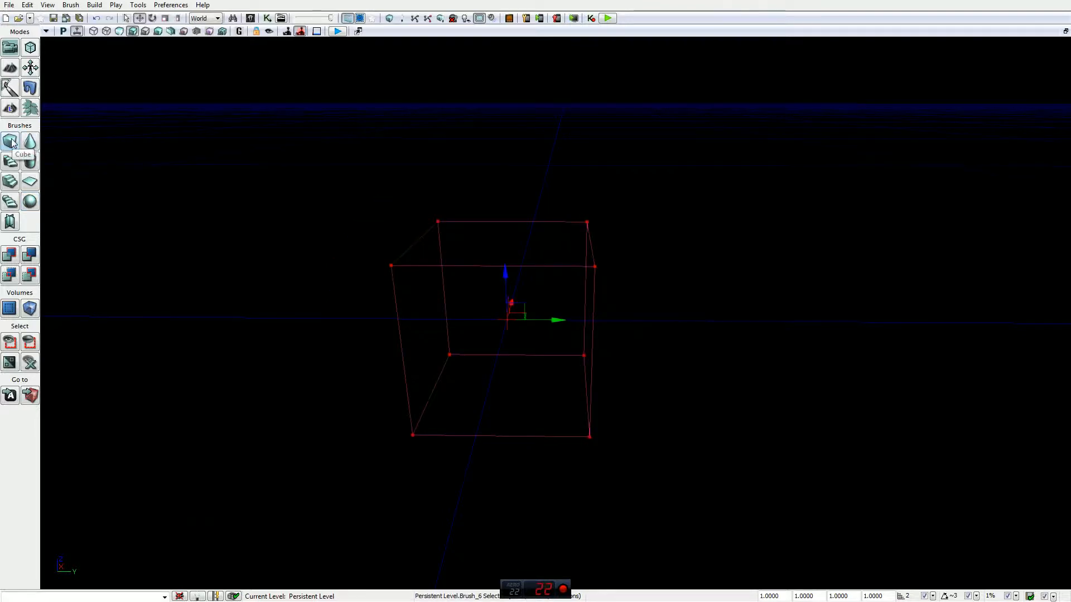
Enable Hollow in the Cube brush builder properties and rebuild the builder brush as a hollow cube
right_click(11, 142)
mouse_move(198, 266)
left_mouse_down()
mouse_move(762, 123)
mouse_move(726, 104)
left_mouse_up()
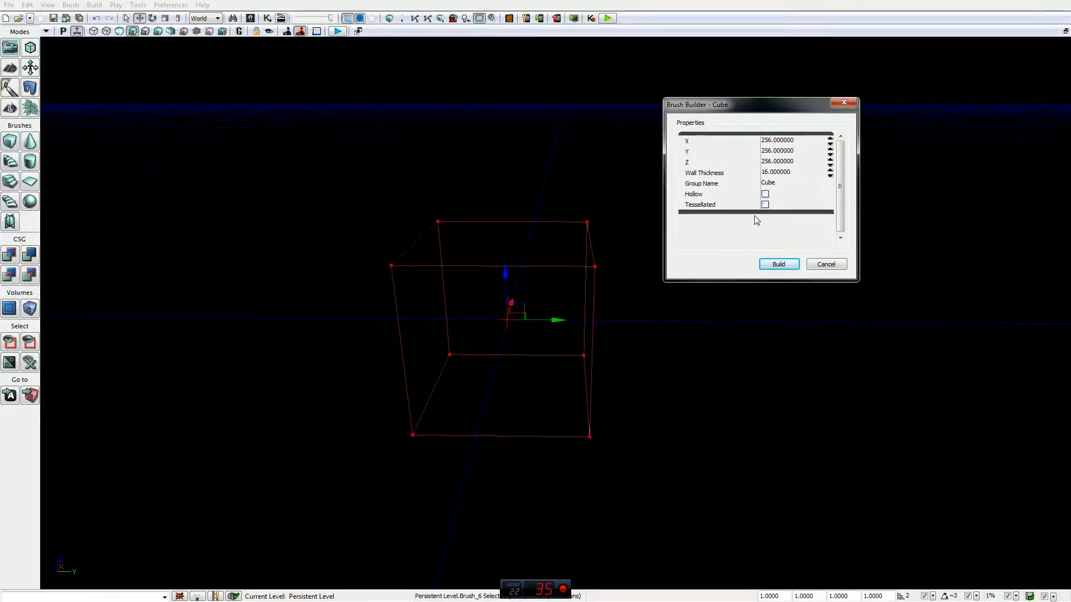
left_click(765, 194)
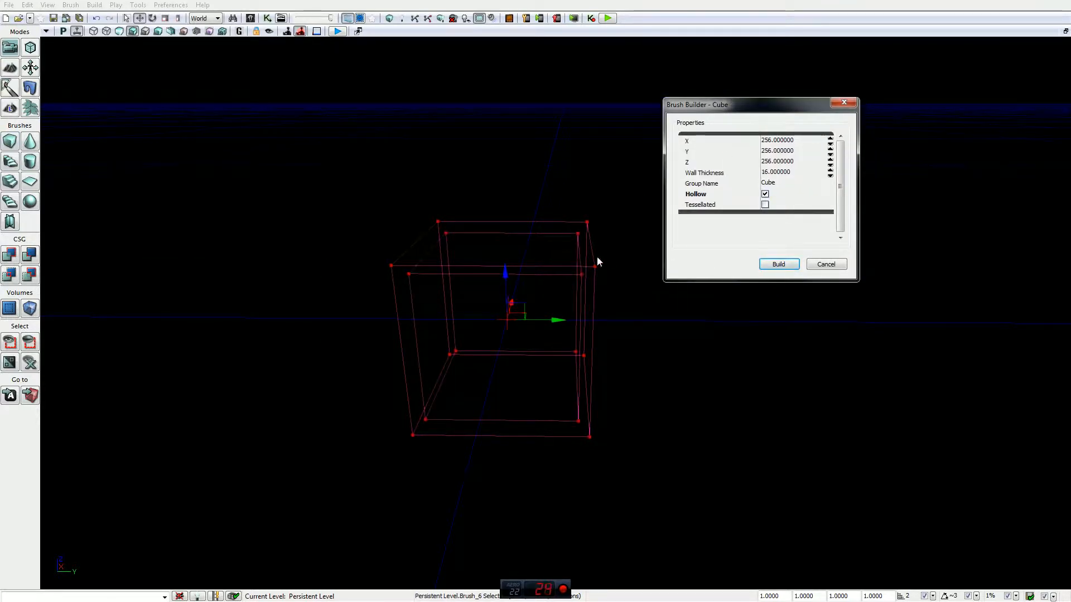
Examine the hollow cube brush's inner and outer walls from different distances and angles
right_click_drag(597, 262, 601, 236)
key("w")
key("s")
key("w")
key("s")
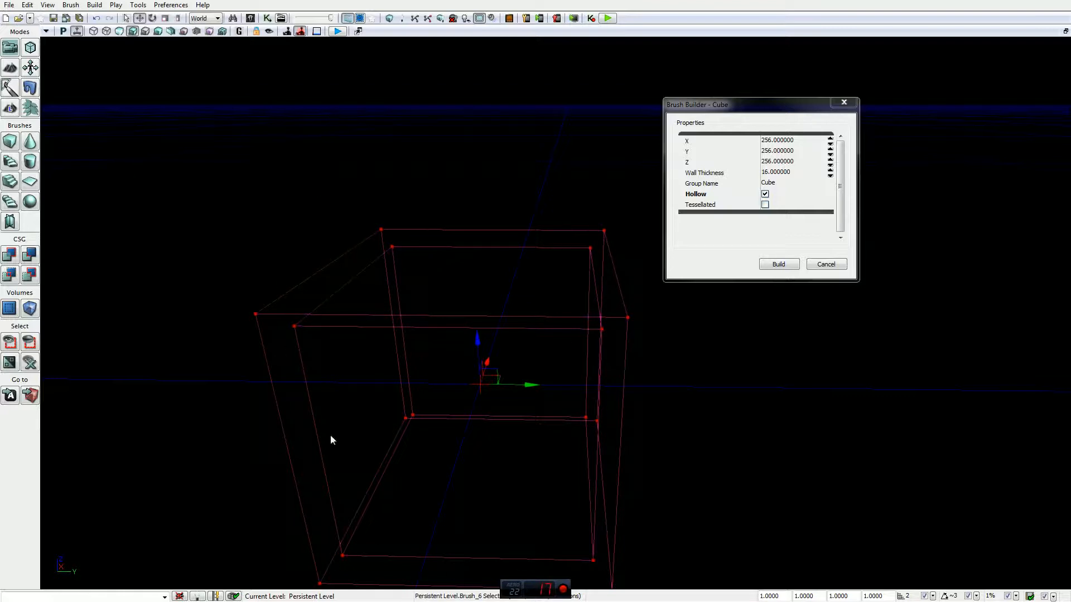
mouse_move(504, 318)
right_mouse_down()
mouse_move(504, 424)
mouse_move(504, 340)
mouse_move(474, 363)
mouse_move(491, 340)
mouse_move(403, 327)
mouse_move(530, 322)
mouse_move(457, 337)
mouse_move(547, 337)
right_mouse_up()
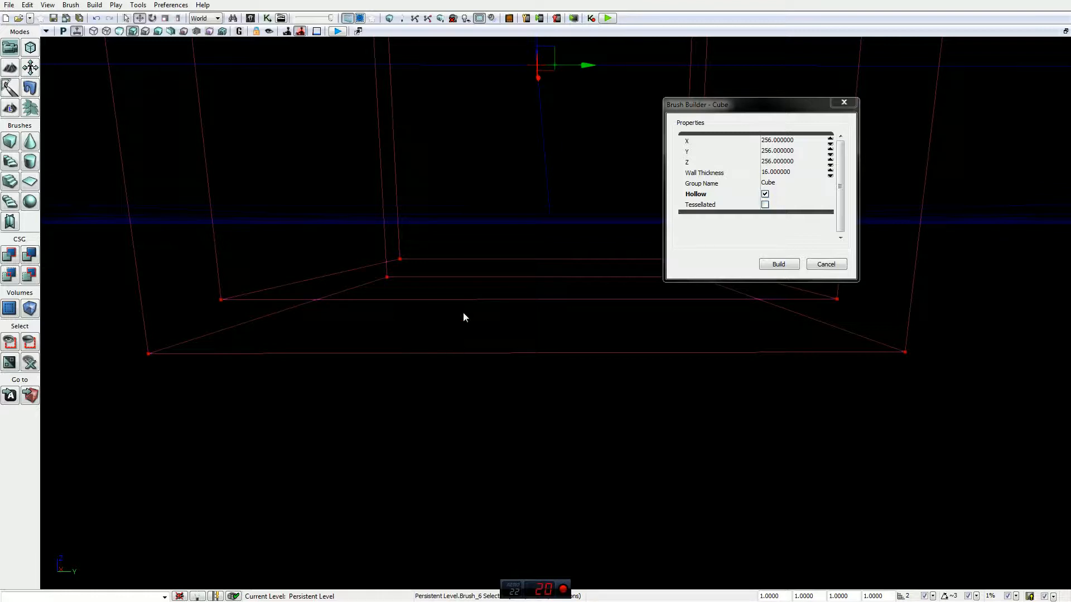
mouse_move(485, 313)
right_mouse_down()
mouse_move(485, 207)
mouse_move(485, 312)
right_mouse_up()
key("w")
key("s")
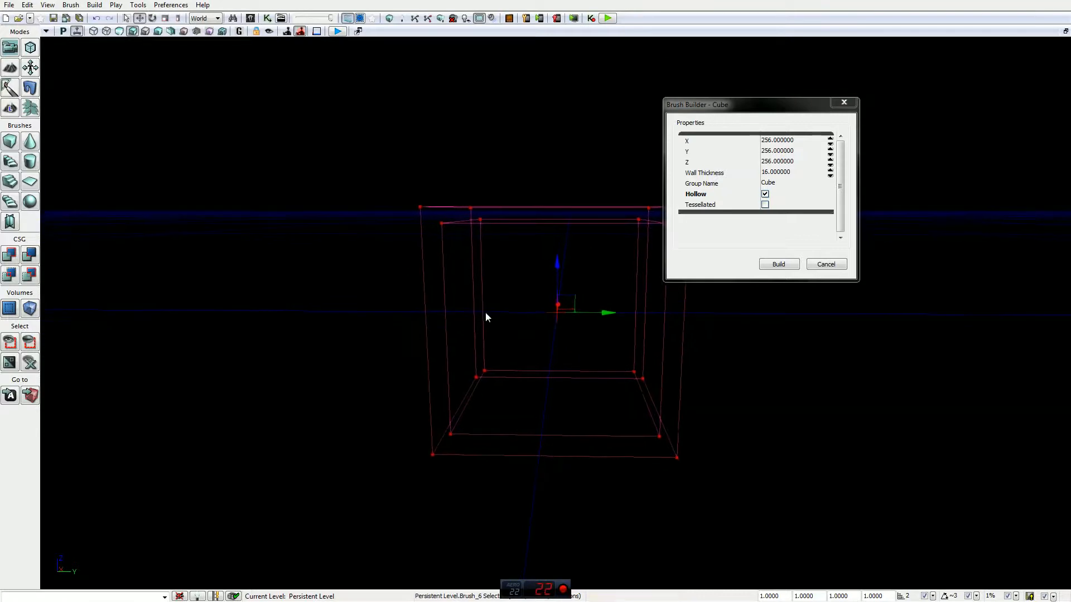
Try wall thicknesses of 5 and 7 on the hollow cube brush, rebuilding it with each value
left_click(772, 173)
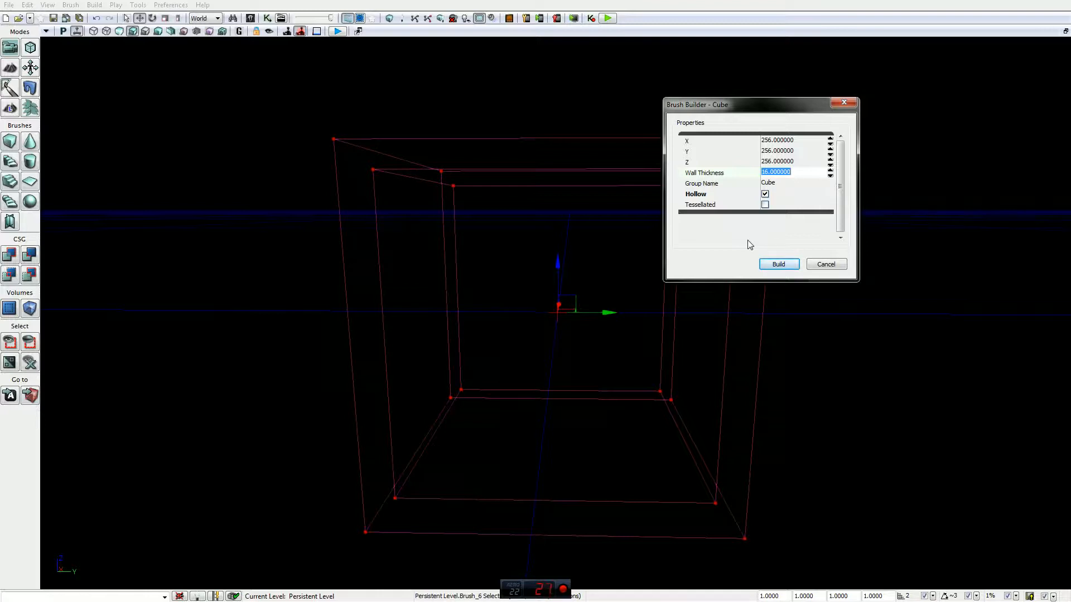
type("5")
key("Return")
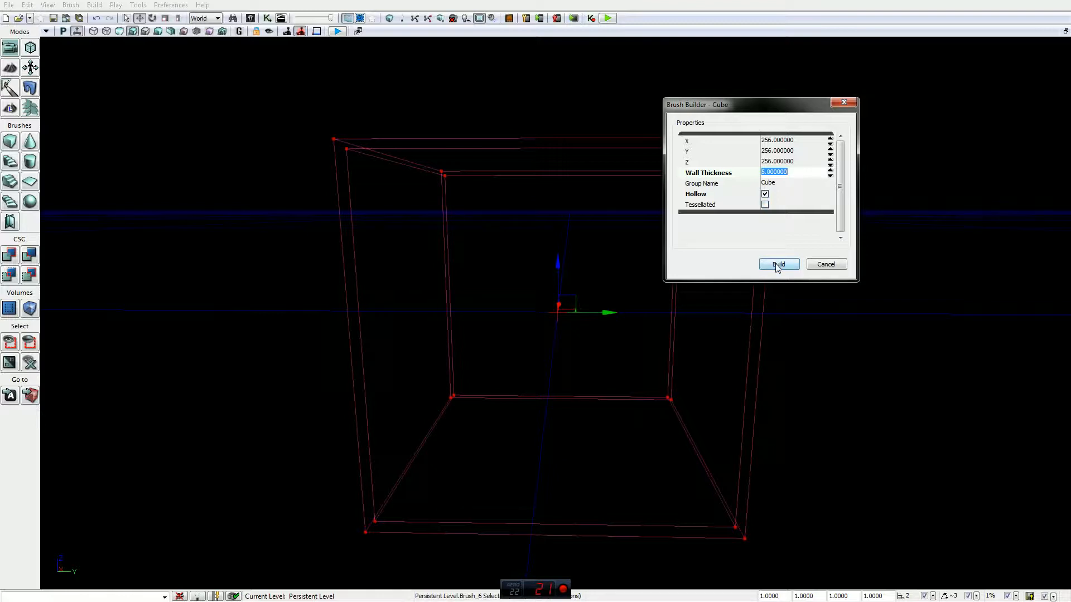
left_click(767, 174)
left_click(776, 264)
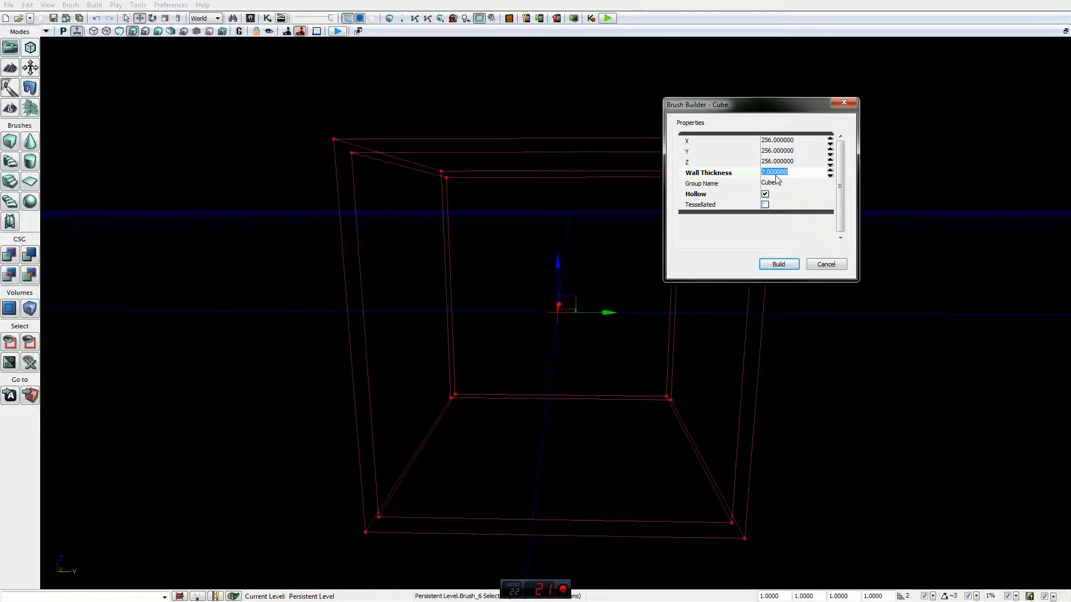
Set the hollow cube brush's Wall Thickness to 8, rebuild it and close the builder properties
type("8")
key("Return")
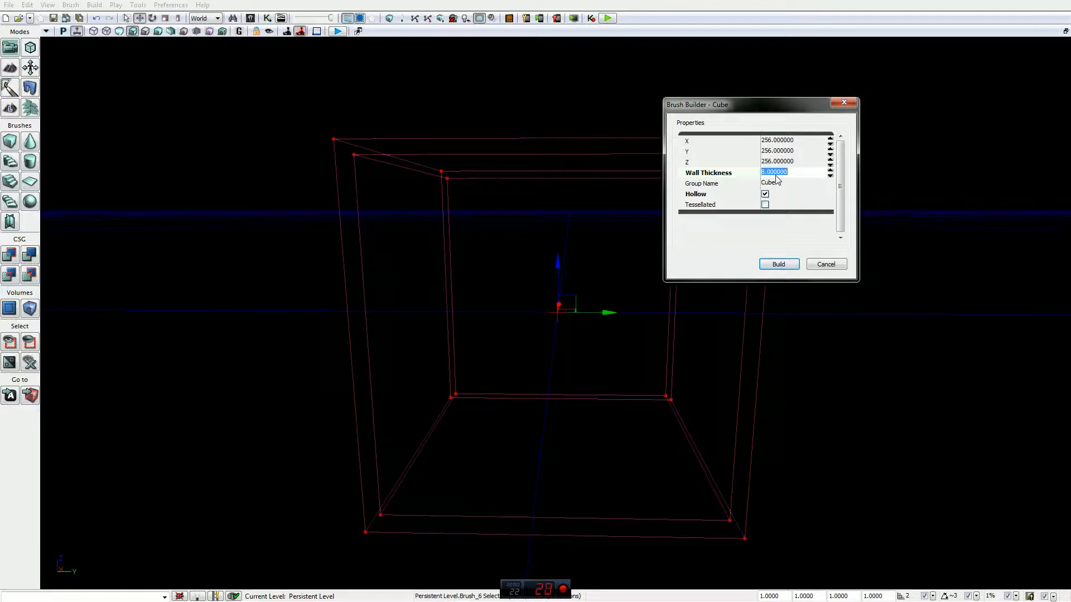
left_click(821, 264)
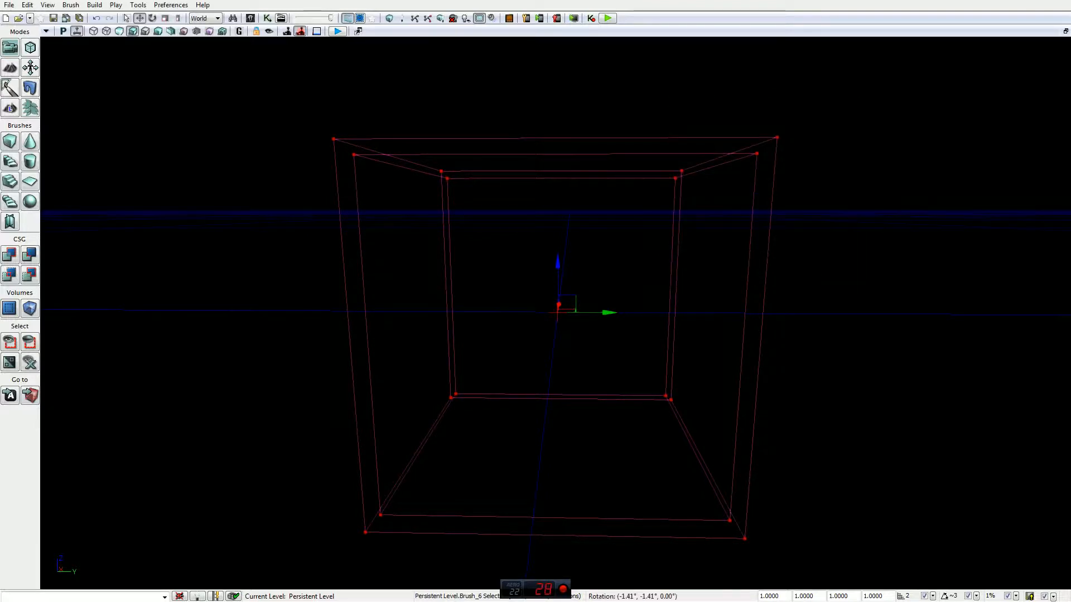
mouse_move(791, 262)
right_mouse_down()
mouse_move(790, 312)
mouse_move(790, 262)
right_mouse_up()
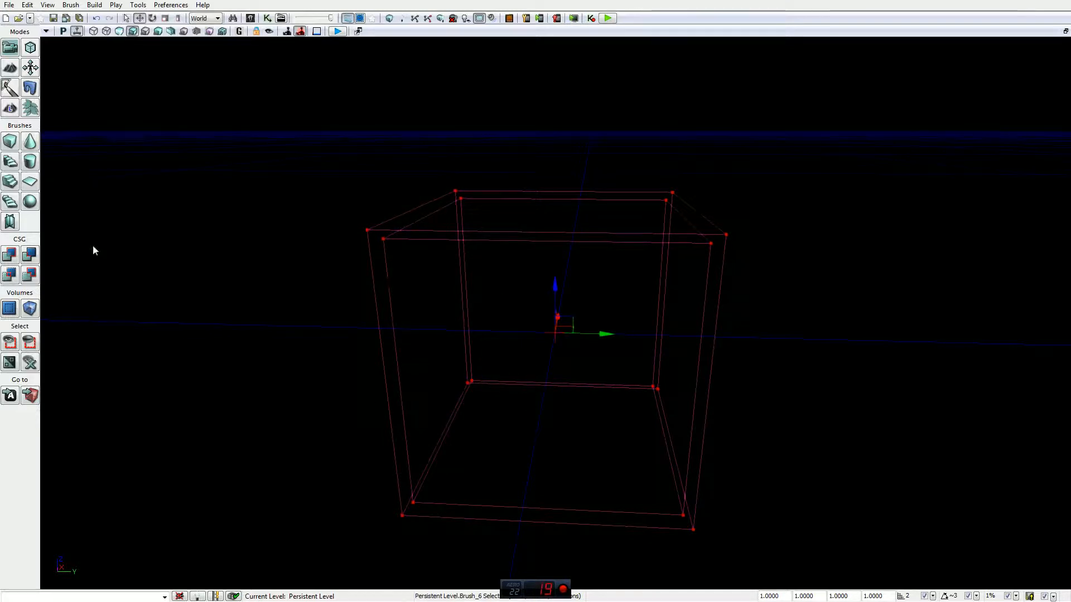
Add the hollow cube brush to the level with CSG Add and display the viewport in Unlit mode
left_click(10, 258)
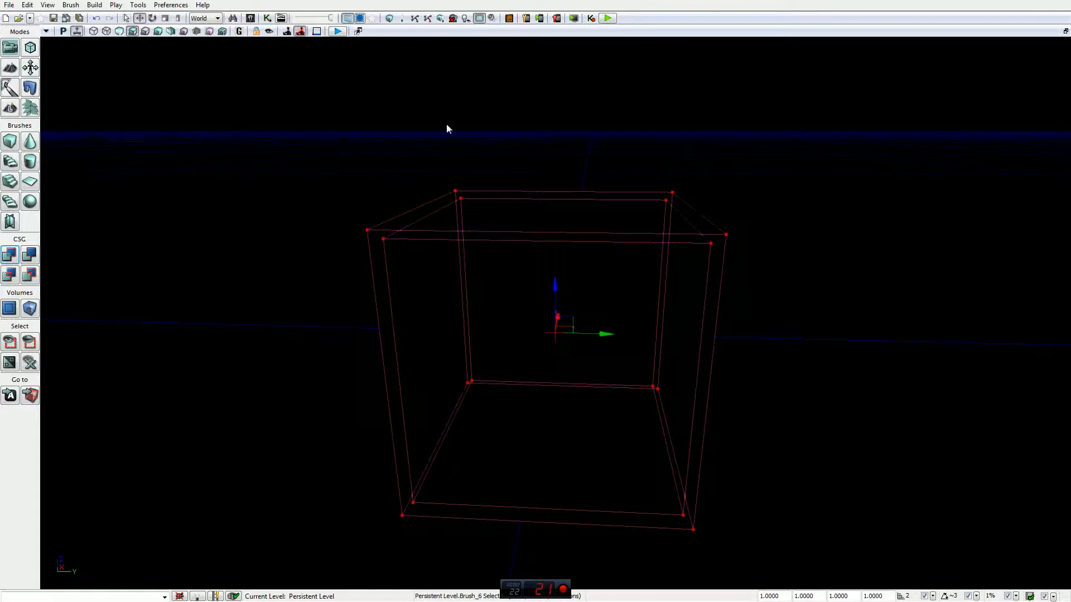
left_click(241, 31)
left_click(243, 33)
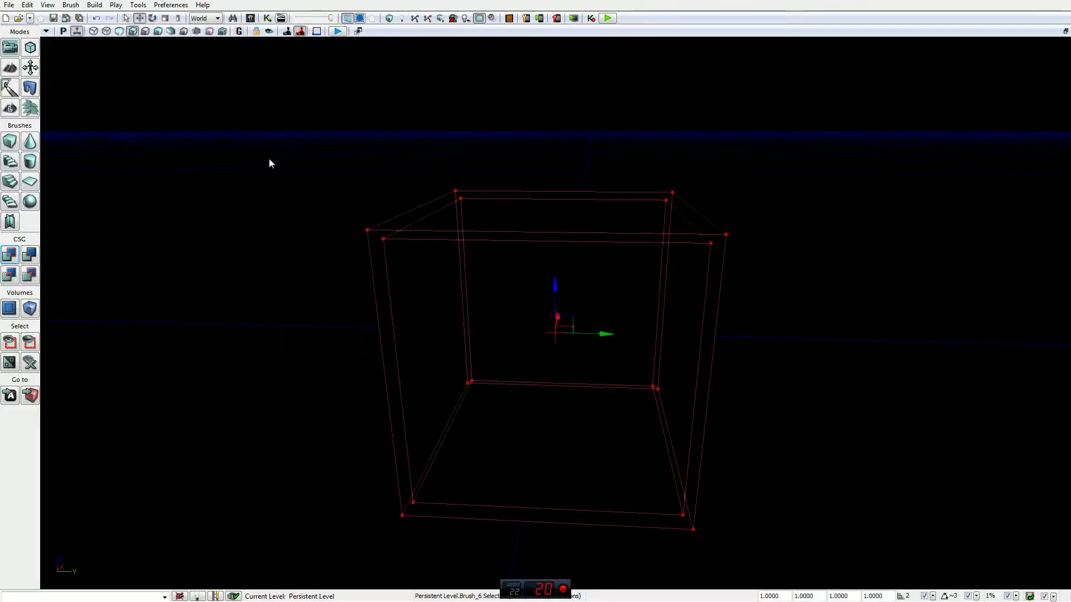
left_click(119, 31)
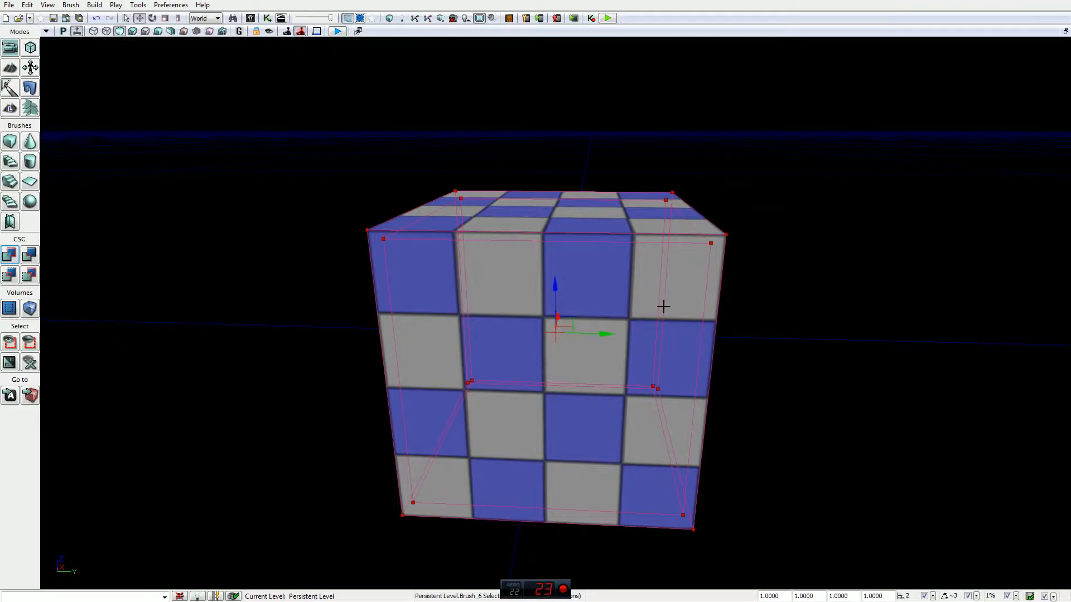
Examine the added checkered cube from different sides and distances
right_click_drag(663, 306, 329, 313)
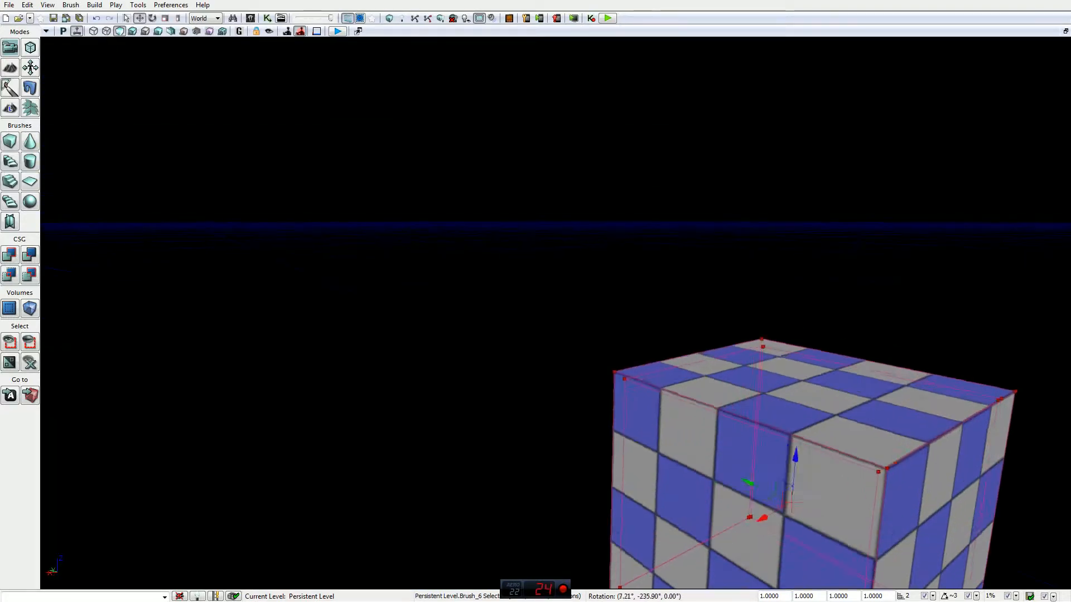
mouse_move(555, 312)
right_mouse_down()
mouse_move(391, 321)
mouse_move(306, 295)
right_mouse_up()
mouse_move(556, 312)
right_mouse_down()
mouse_move(605, 295)
mouse_move(556, 282)
mouse_move(574, 276)
right_mouse_up()
mouse_move(555, 313)
right_mouse_down()
mouse_move(545, 325)
mouse_move(240, 308)
mouse_move(301, 313)
mouse_move(312, 301)
mouse_move(391, 351)
mouse_move(346, 318)
mouse_move(301, 304)
mouse_move(311, 304)
mouse_move(304, 262)
mouse_move(313, 318)
mouse_move(299, 314)
mouse_move(334, 311)
right_mouse_up()
key("s")
key("w")
key("s")
key("w")
key("s")
key("a")
key("d")
key("a")
key("d")
key("a")
key("a")
Move the builder brush sideways so it stands clear of the added cube
right_click_drag(616, 263, 581, 276)
key("d")
key("w")
key("s")
left_click_drag(530, 251, 868, 251)
right_click_drag(636, 232, 655, 335)
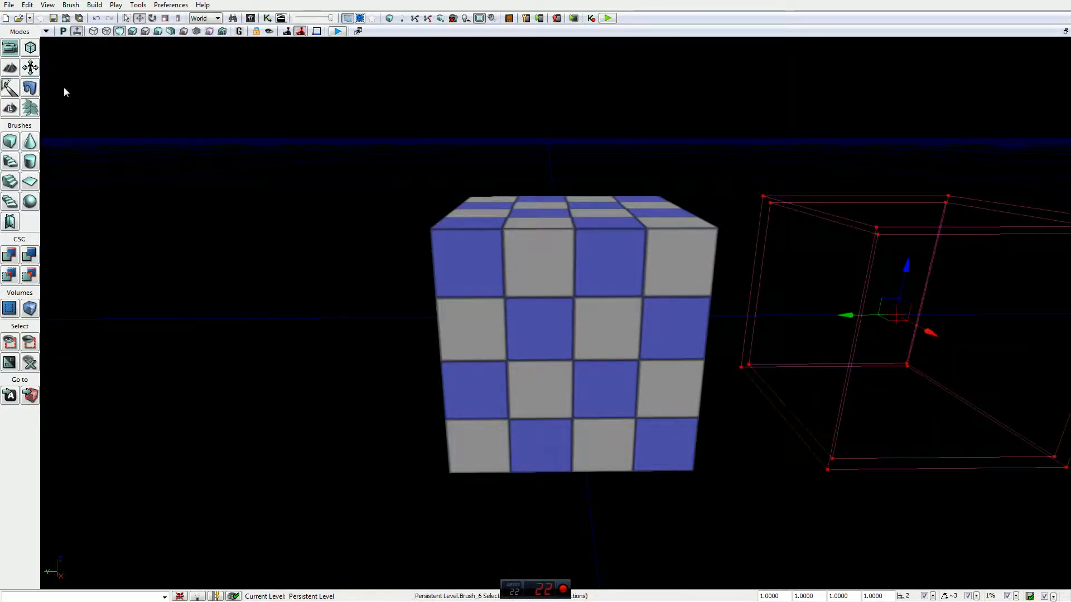
right_click_drag(485, 245, 533, 221)
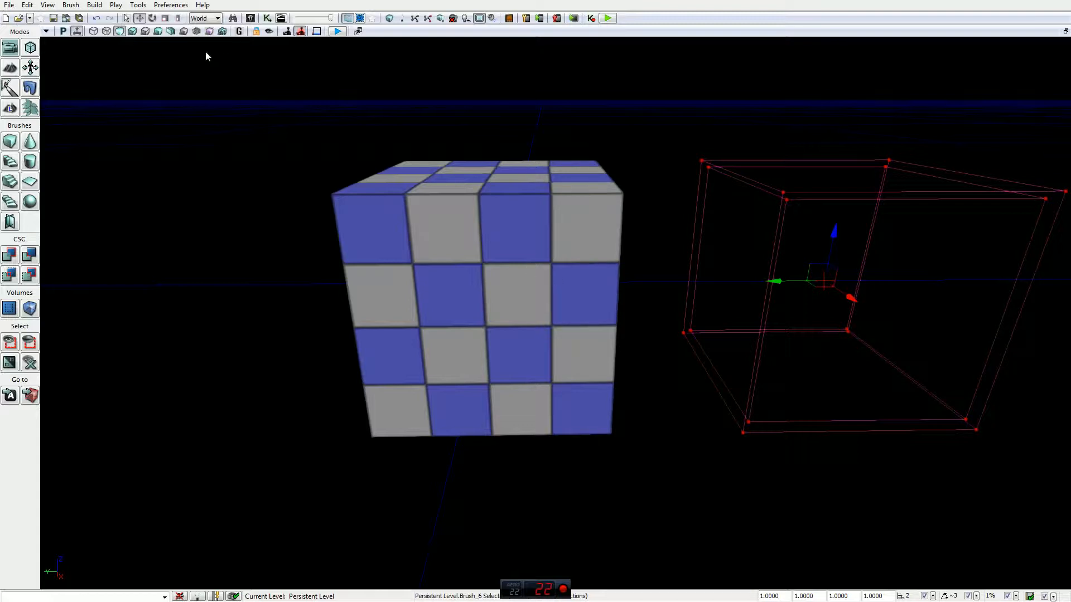
Compare the added cube's brush outline with its unlit surface, selecting it and reselecting the builder brush
left_click(93, 31)
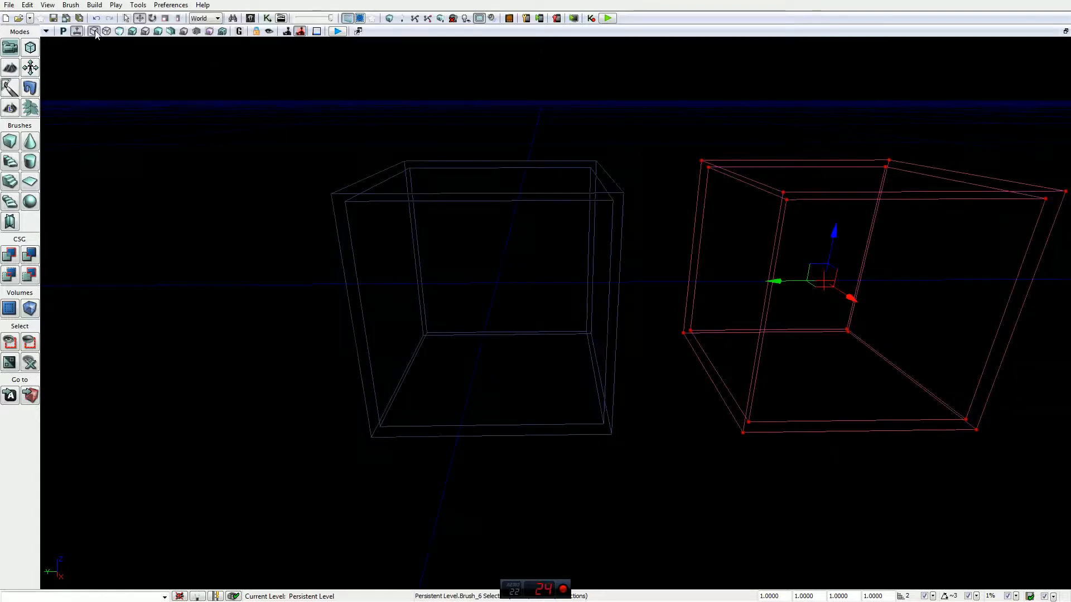
left_click(417, 255)
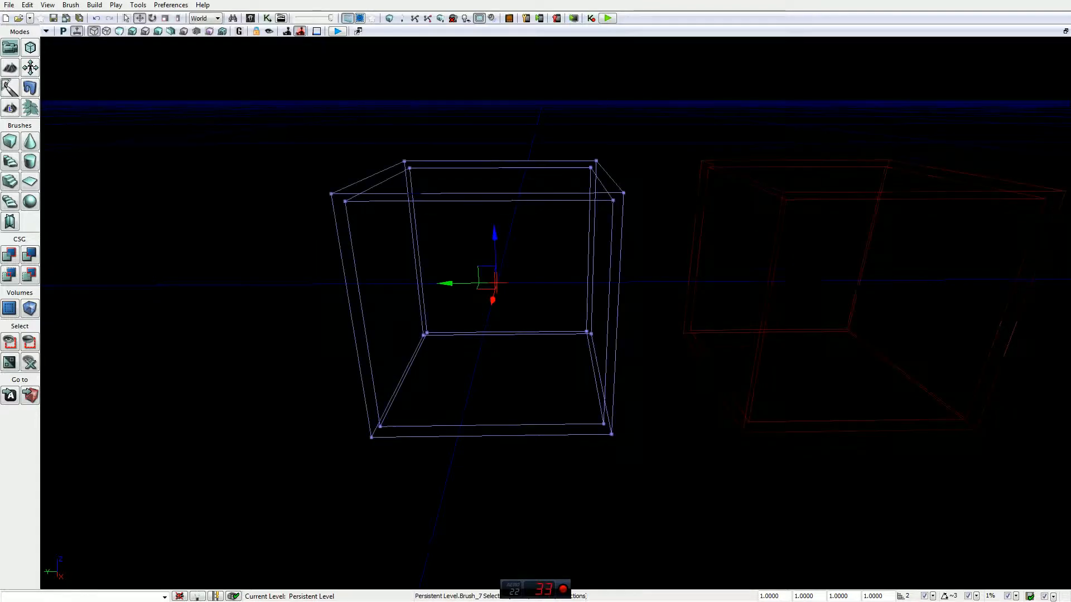
left_click(119, 32)
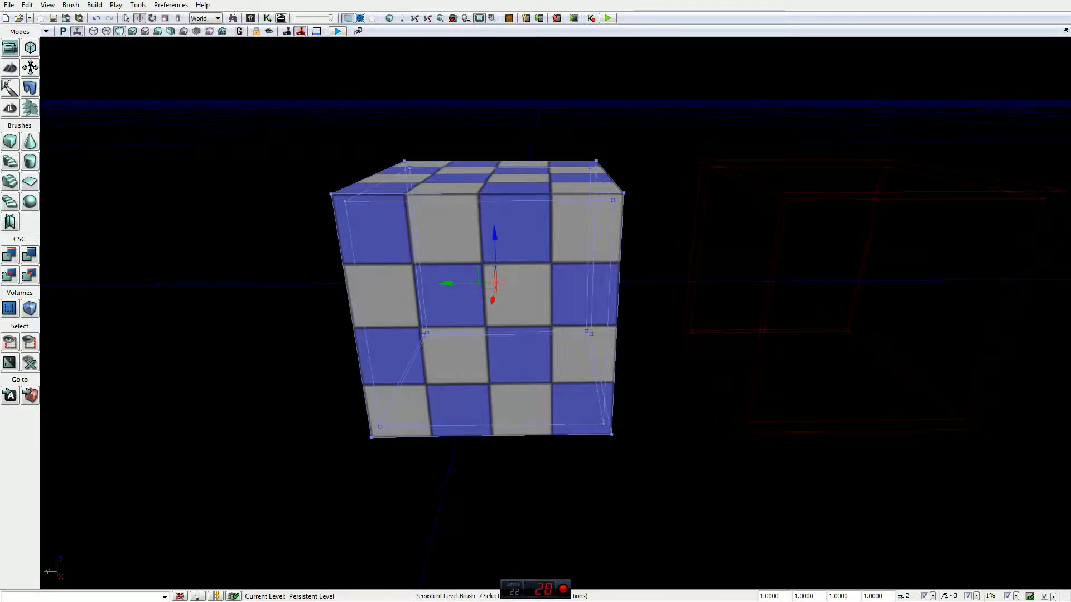
left_click(768, 279)
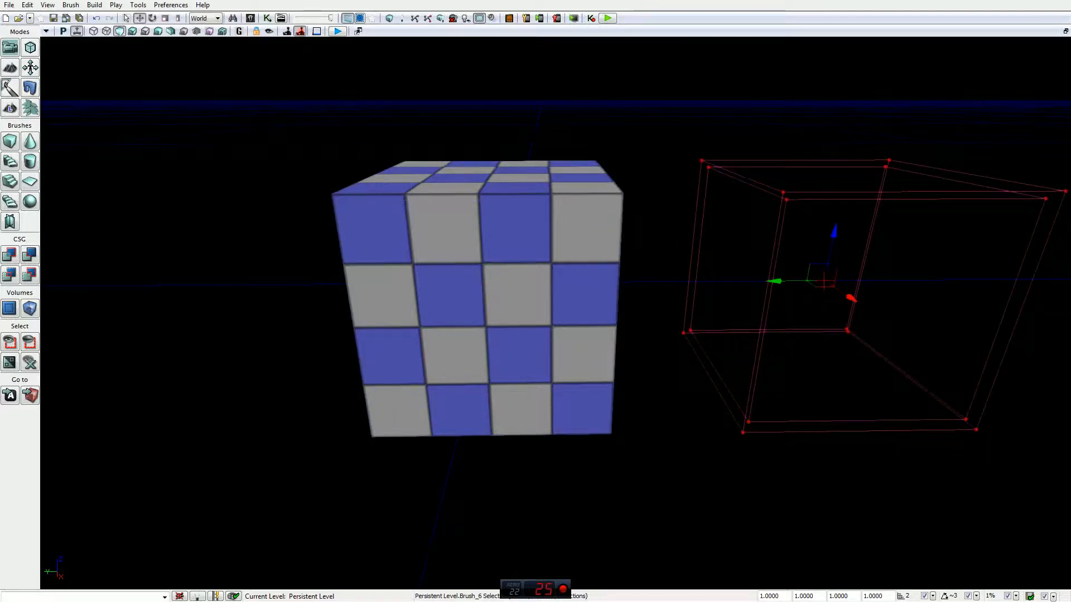
Select the added cube brush in Brush Wireframe view, copy it and move it along Y away from its original position
left_click(94, 31)
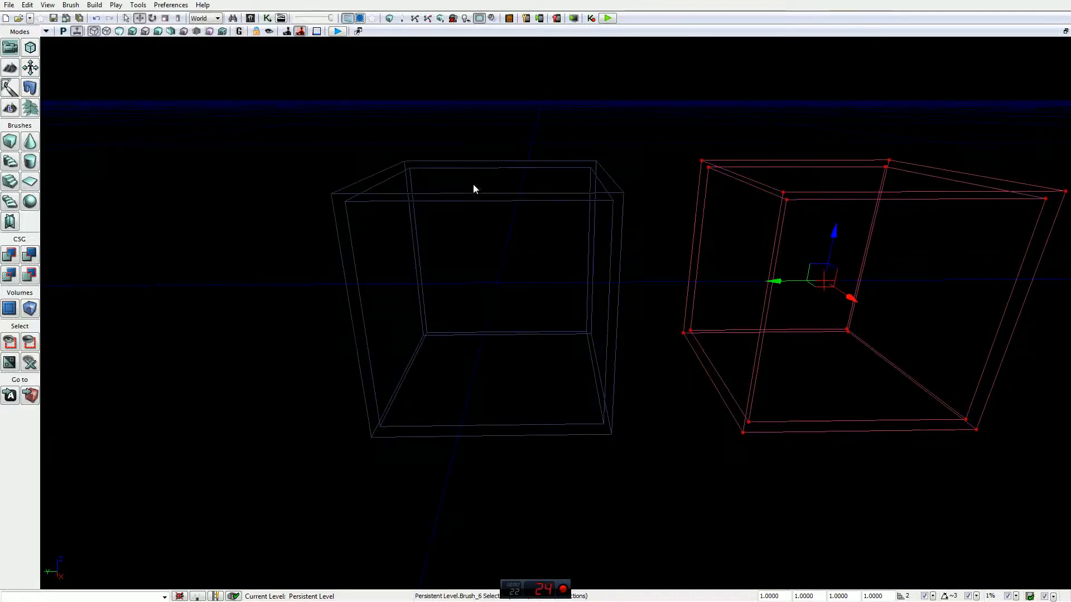
left_click(478, 193)
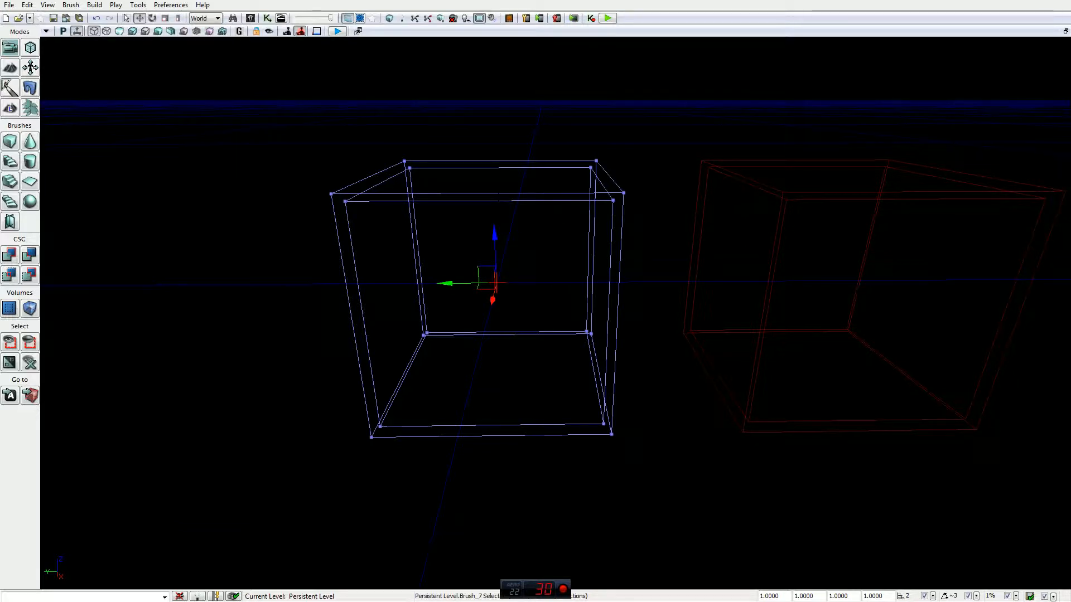
right_click(492, 168)
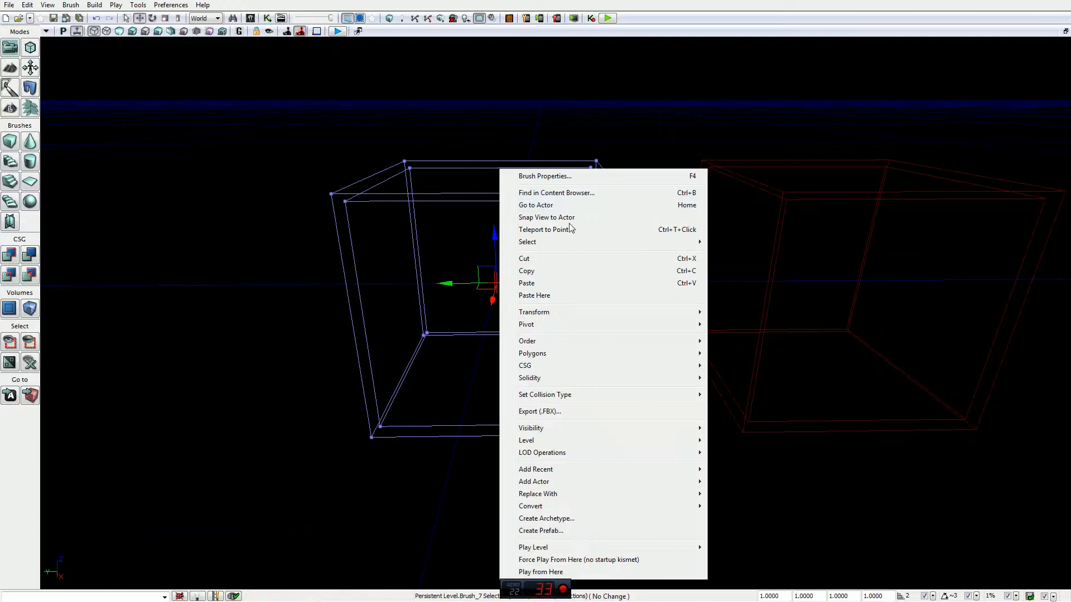
left_click(550, 271)
left_click_drag(493, 284, 179, 288)
Paste a copy of the cube brush into the level and position the two cube brushes side by side
right_click(523, 205)
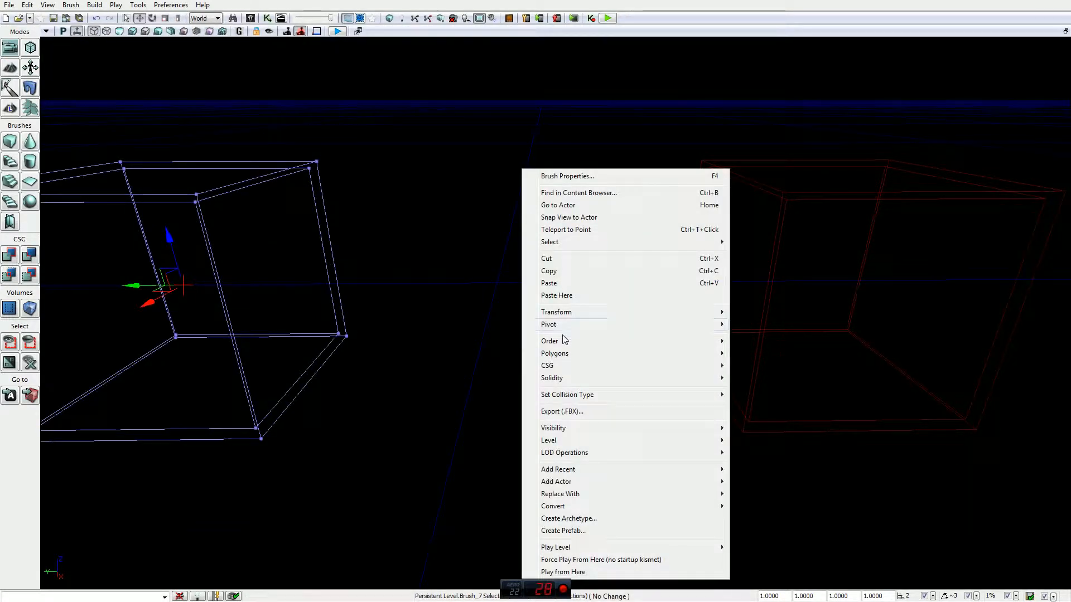
left_click(557, 295)
left_click_drag(544, 196, 502, 197)
mouse_move(563, 230)
left_mouse_down()
mouse_move(562, 212)
mouse_move(562, 229)
left_mouse_up()
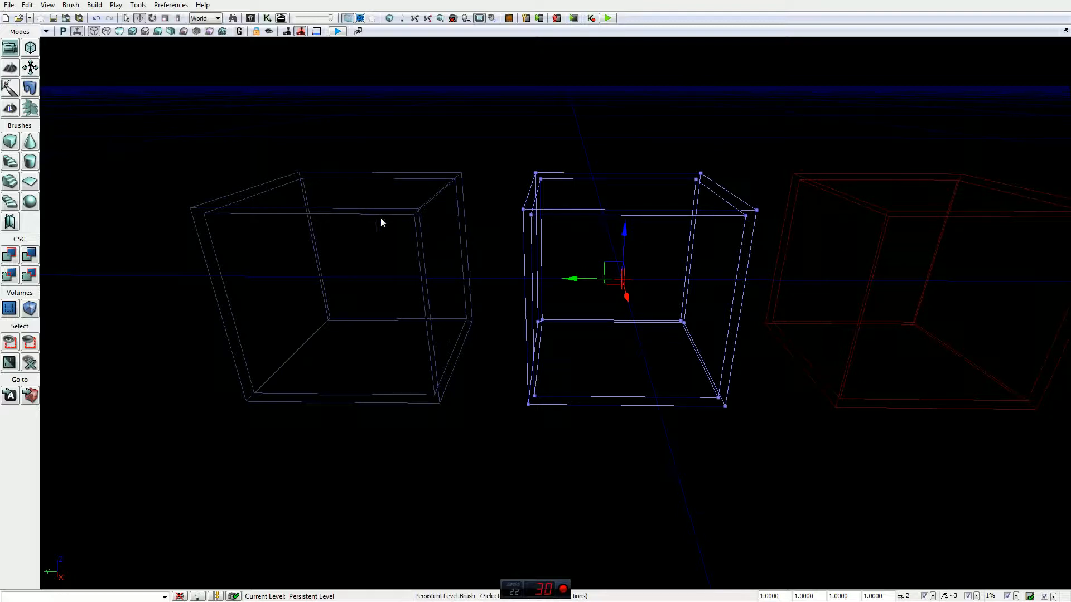
Delete the middle cube brush and move the remaining cube brush along Y into its place
left_click(408, 236)
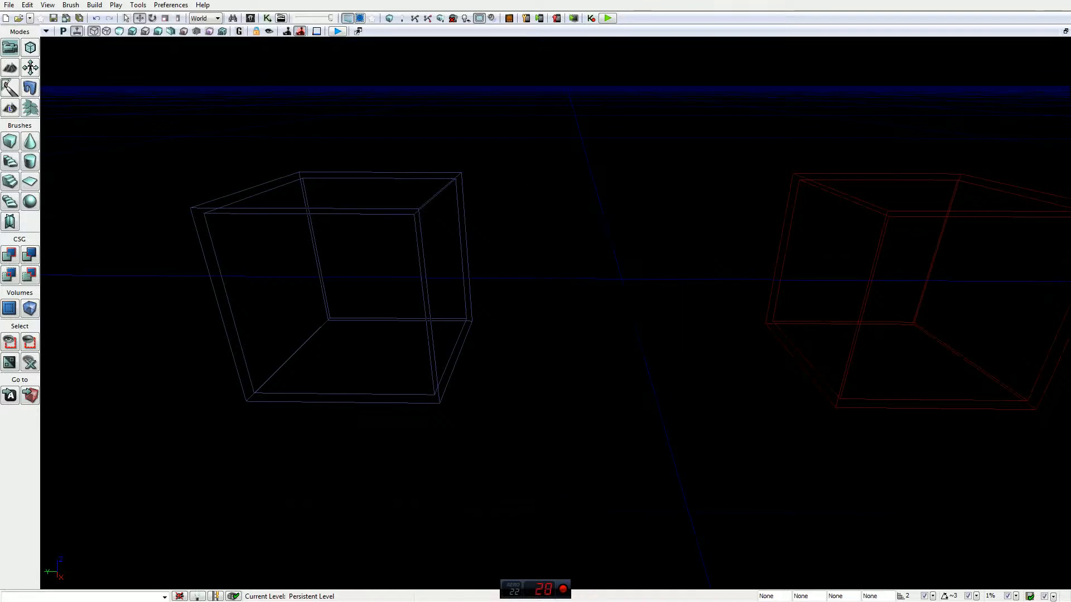
left_click(319, 278)
left_click_drag(319, 277, 593, 277)
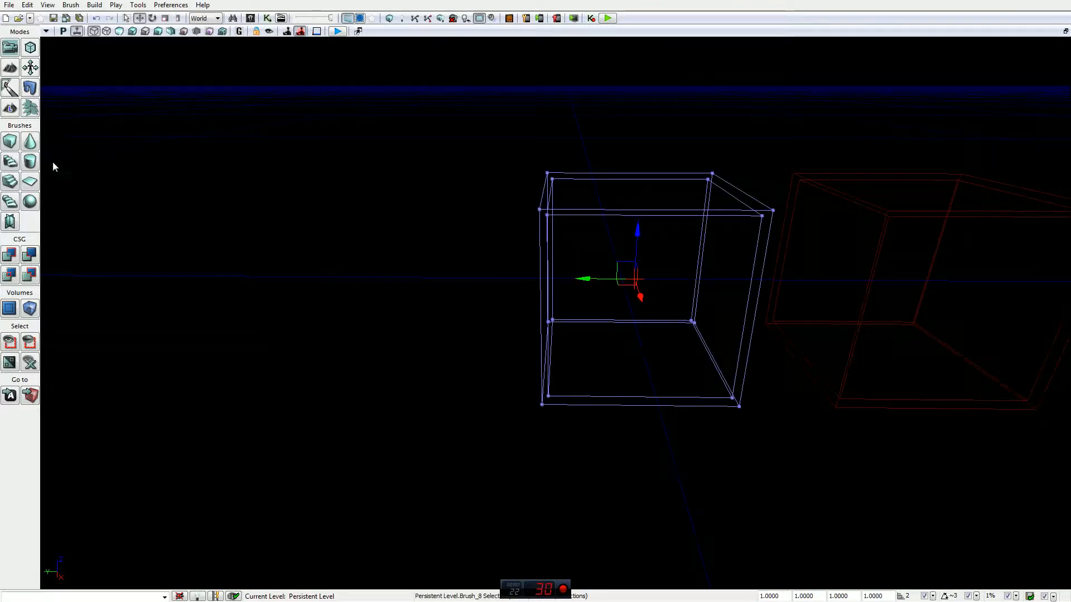
Display the level in Wireframe mode and move the cube brush sideways off the built cube geometry
left_click(108, 32)
mouse_move(418, 138)
right_mouse_down()
mouse_move(418, 114)
mouse_move(418, 133)
mouse_move(575, 273)
right_mouse_up()
key("w")
key("s")
key("a")
key("d")
left_click_drag(544, 273, 304, 274, "alt")
scroll(593, 261, "up", 4)
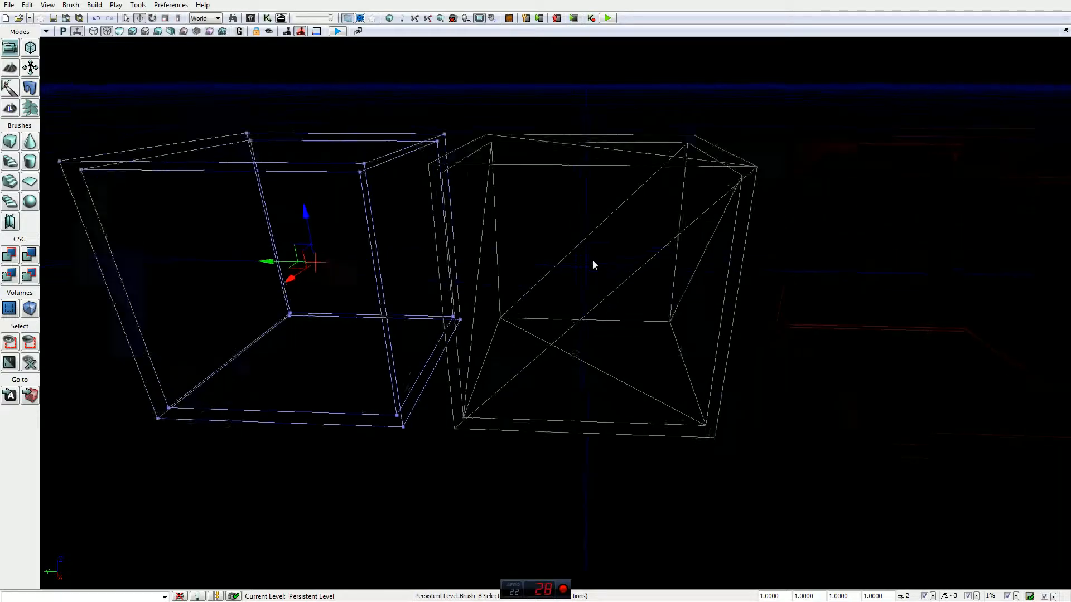
scroll(581, 249, "down", 3)
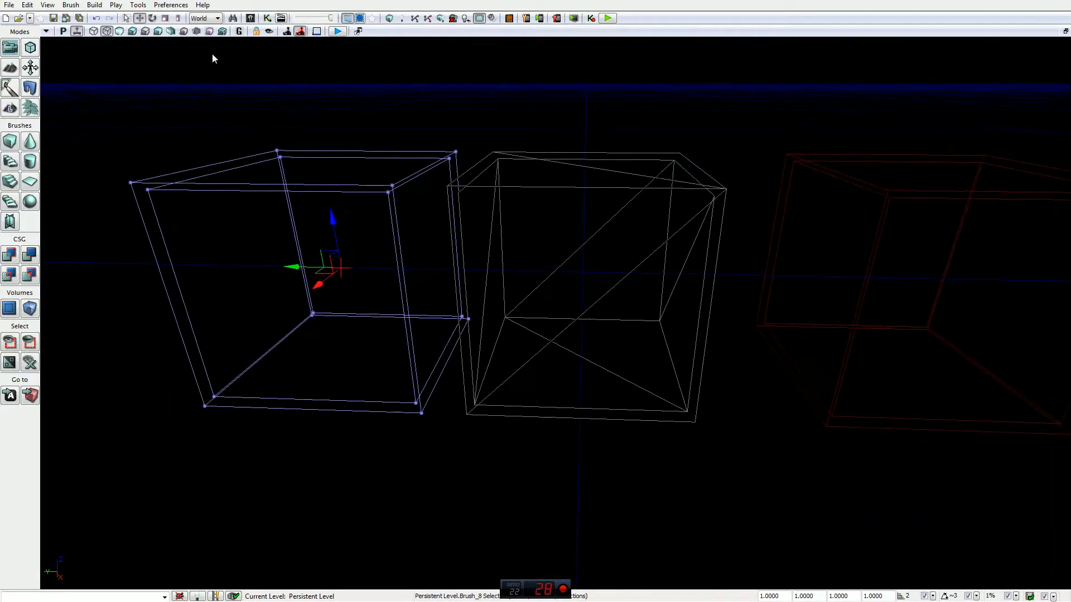
Compare the built geometry with the moved cube brush in the Unlit, Wireframe and Brush Wireframe view modes, finishing in Unlit
left_click(119, 31)
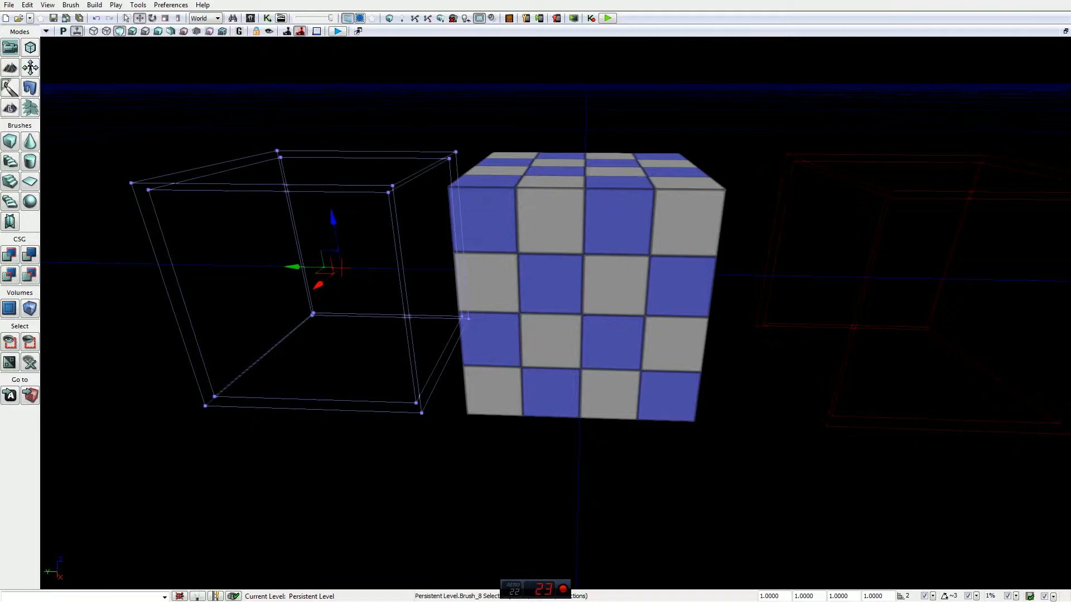
left_click(108, 31)
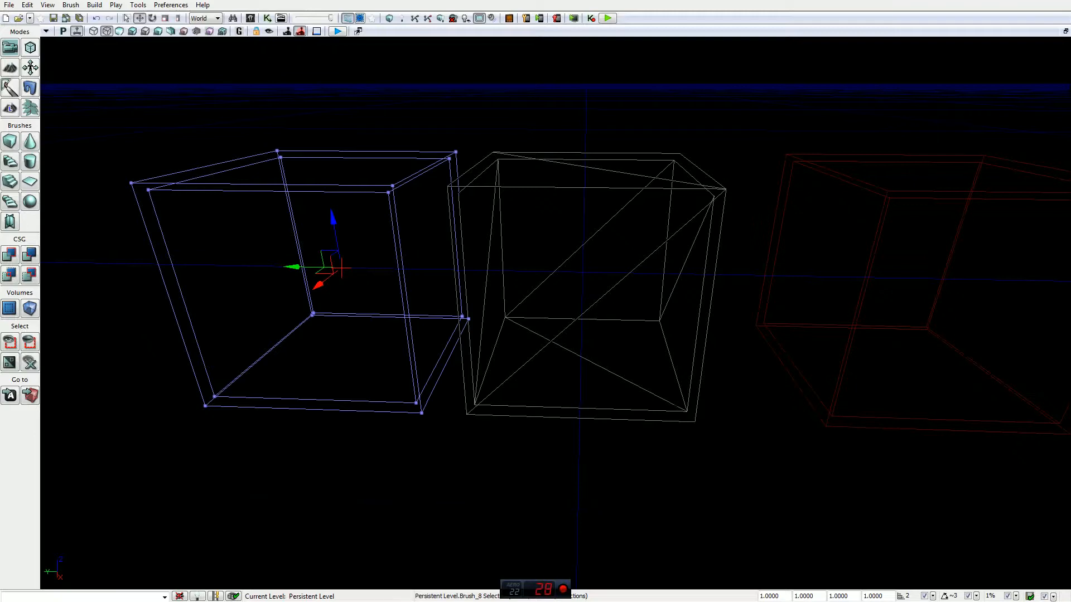
right_click_drag(651, 266, 406, 170)
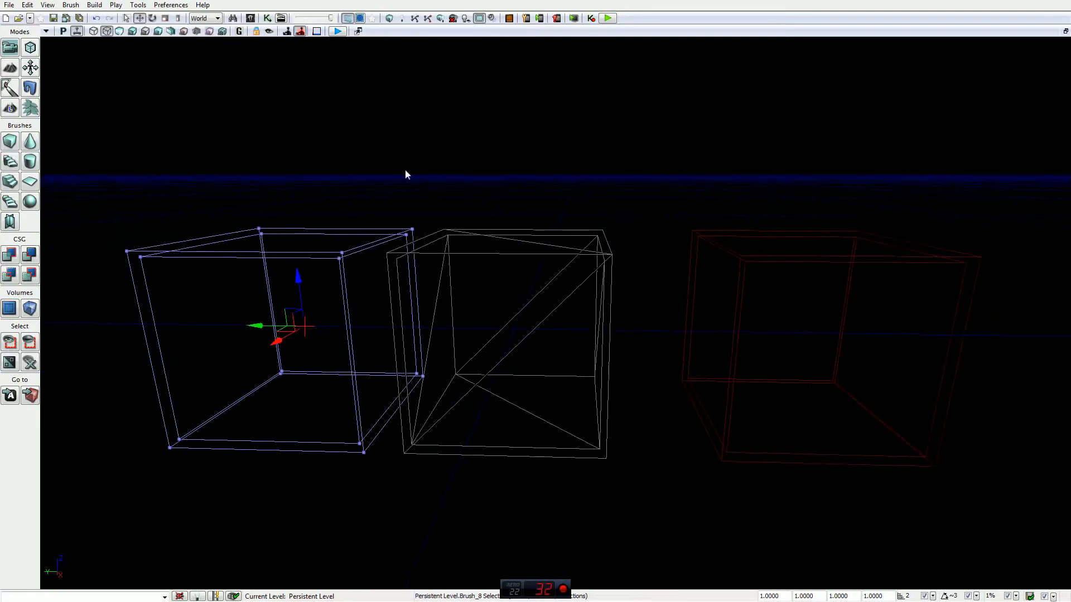
left_click(93, 32)
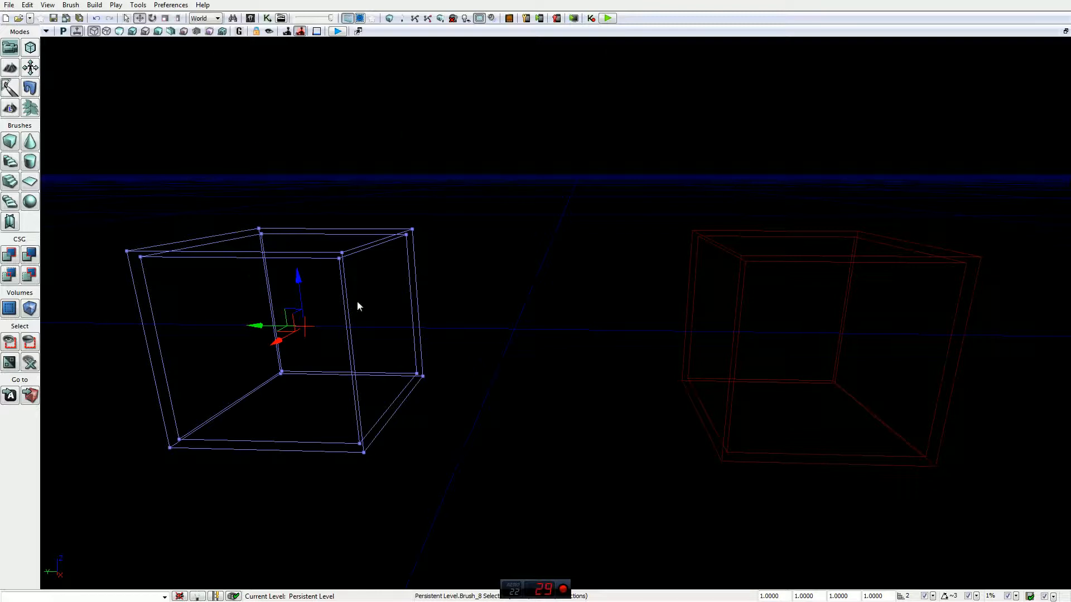
left_click(119, 30)
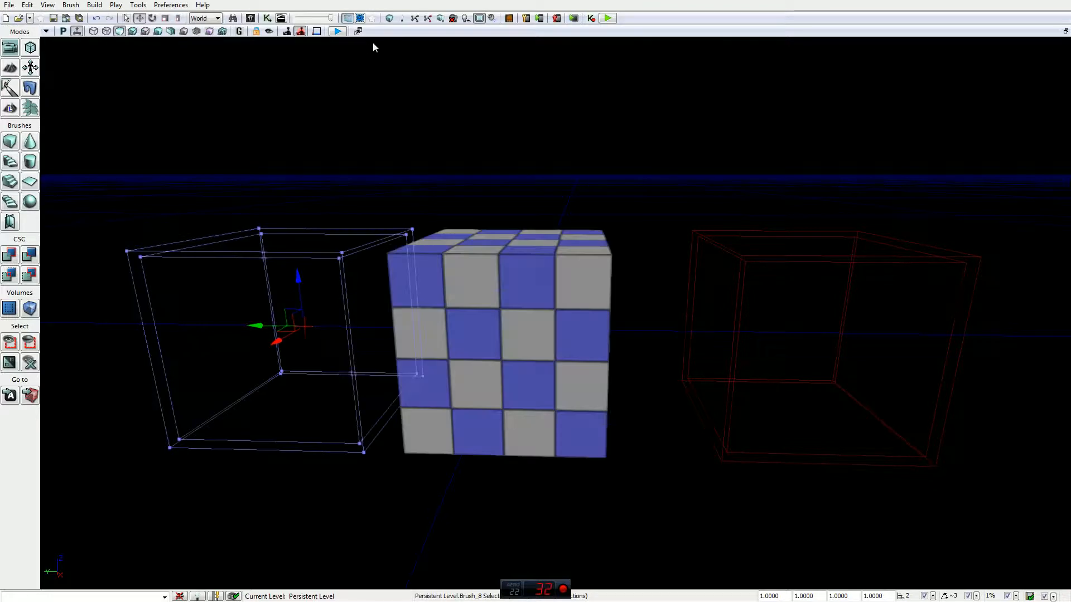
Rebuild the level geometry for the moved cube brush and close the Map Check results
left_click(389, 19)
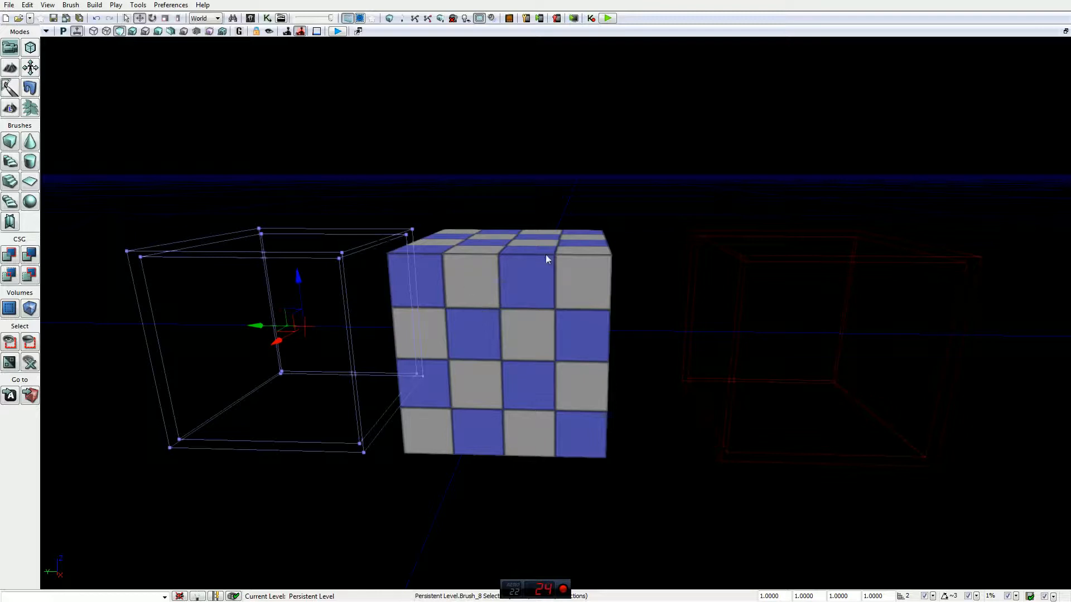
left_click(391, 19)
left_click(633, 259)
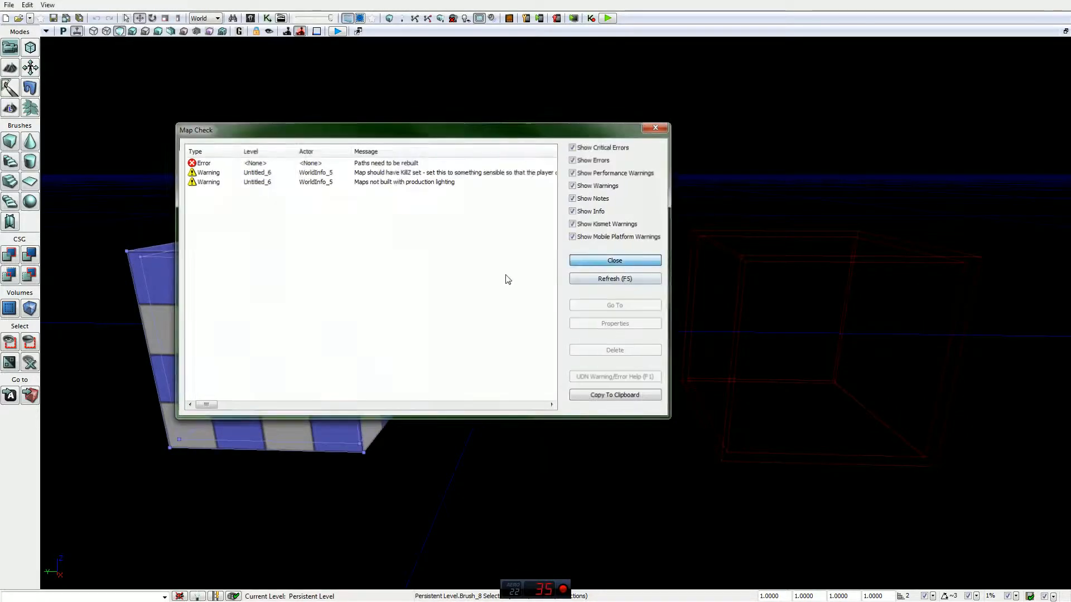
Deselect the cube brush and compare it with its built geometry in the Wireframe and Brush Wireframe view modes
left_click(106, 31)
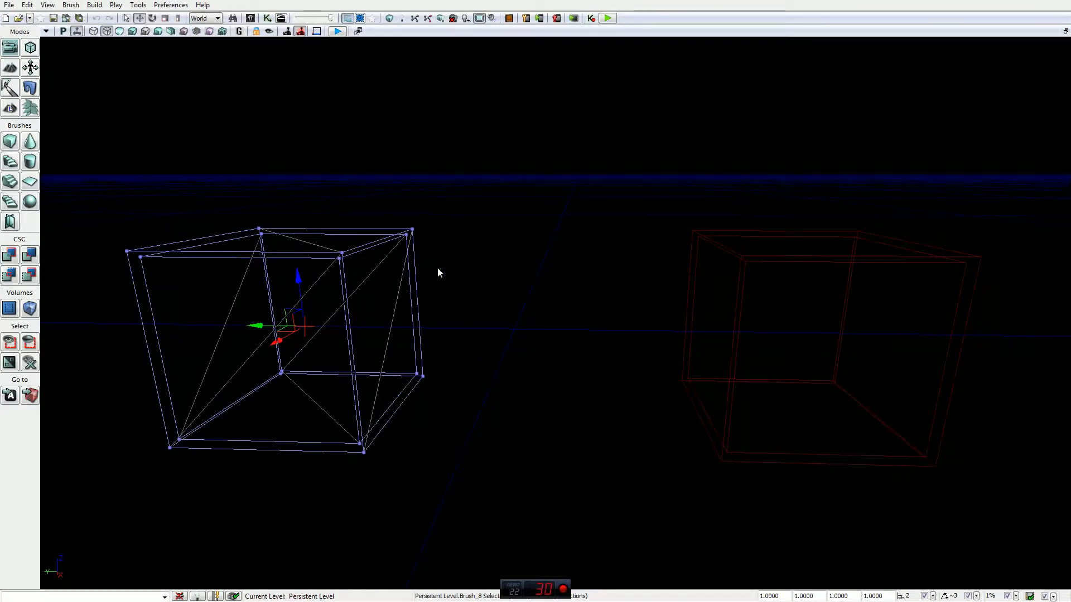
left_click(565, 269)
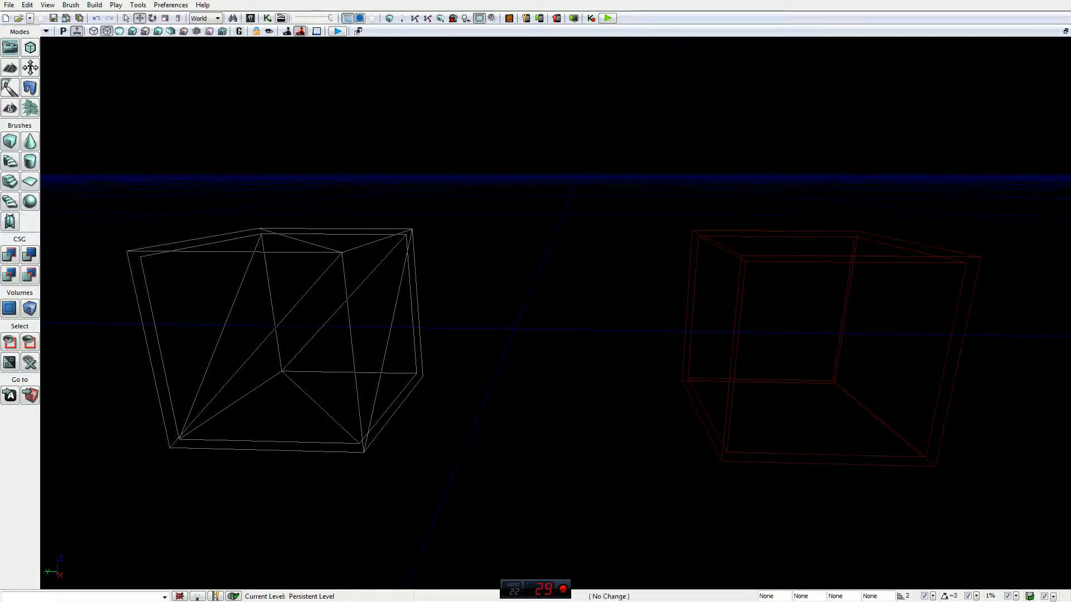
right_click_drag(162, 191, 134, 143)
left_click(93, 31)
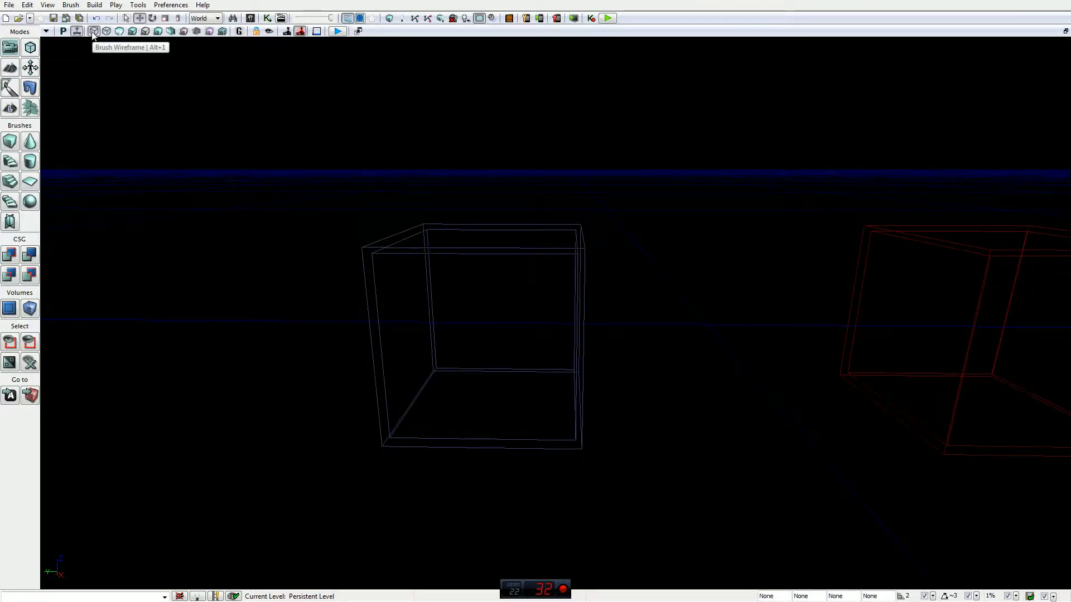
left_click(106, 31)
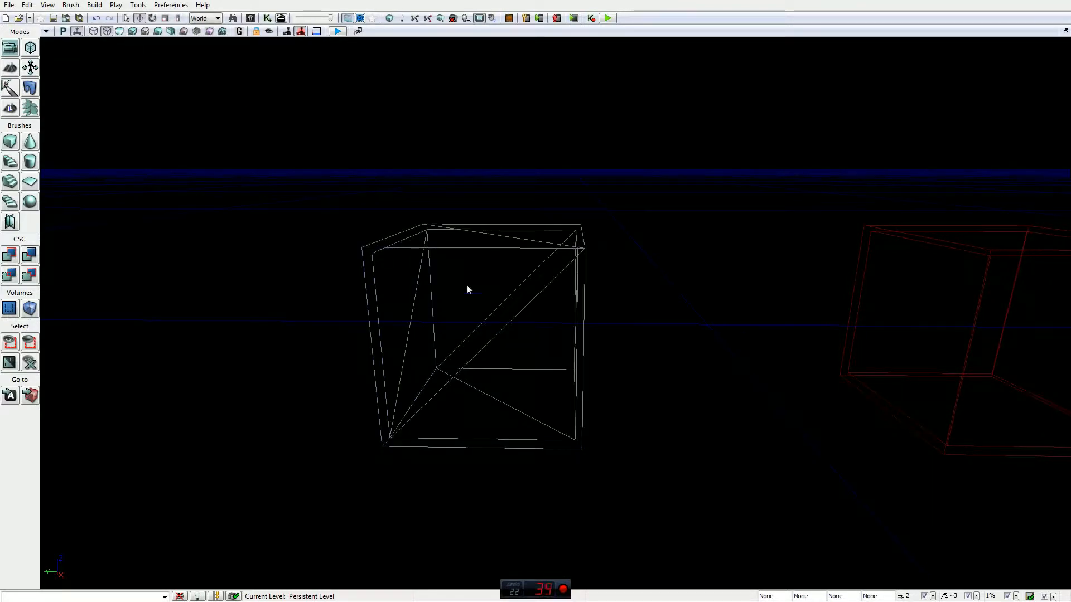
left_click(93, 31)
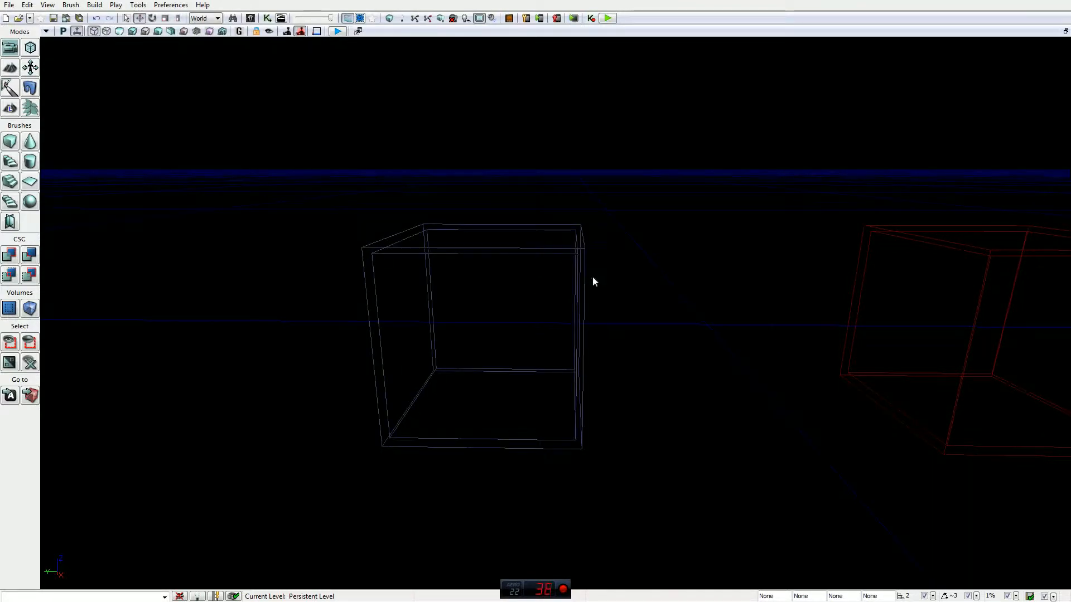
left_click(105, 33)
left_click(98, 35)
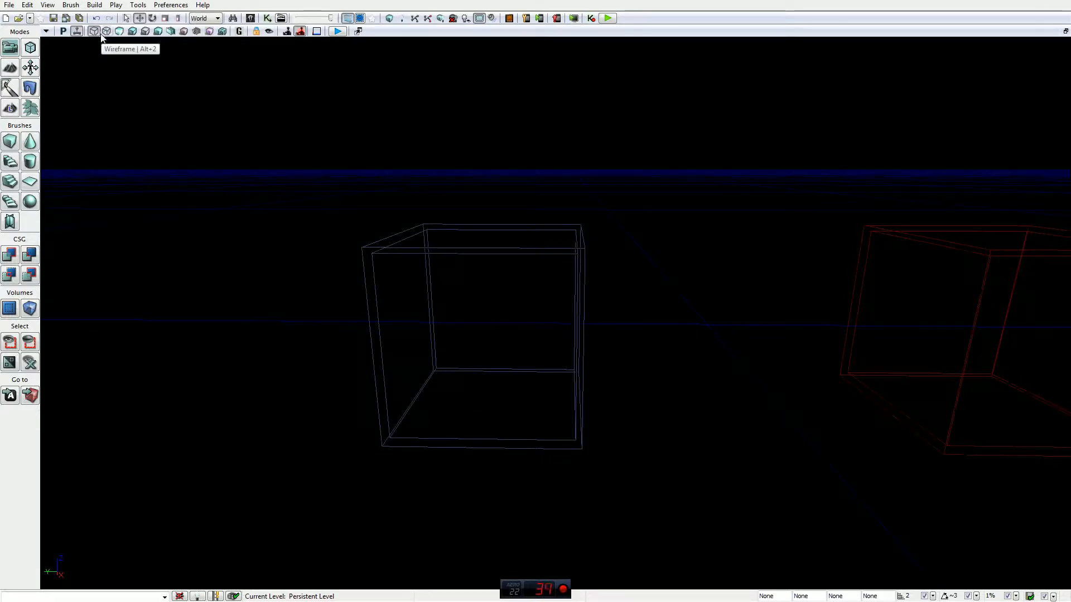
Select the cube brush in Brush Wireframe and move it along Y off its built geometry
left_click(512, 248)
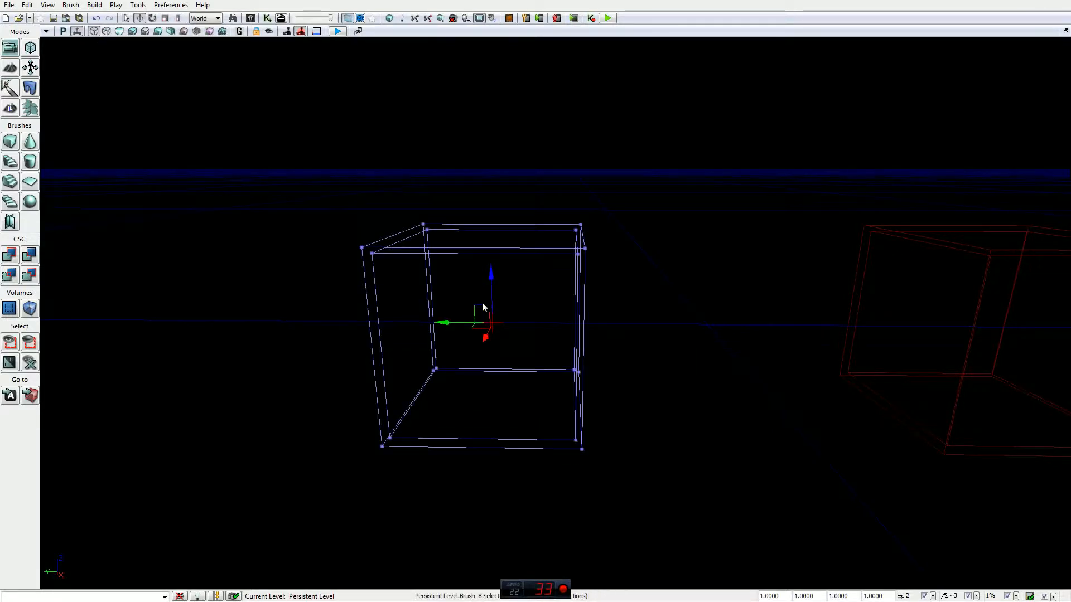
left_click(798, 247)
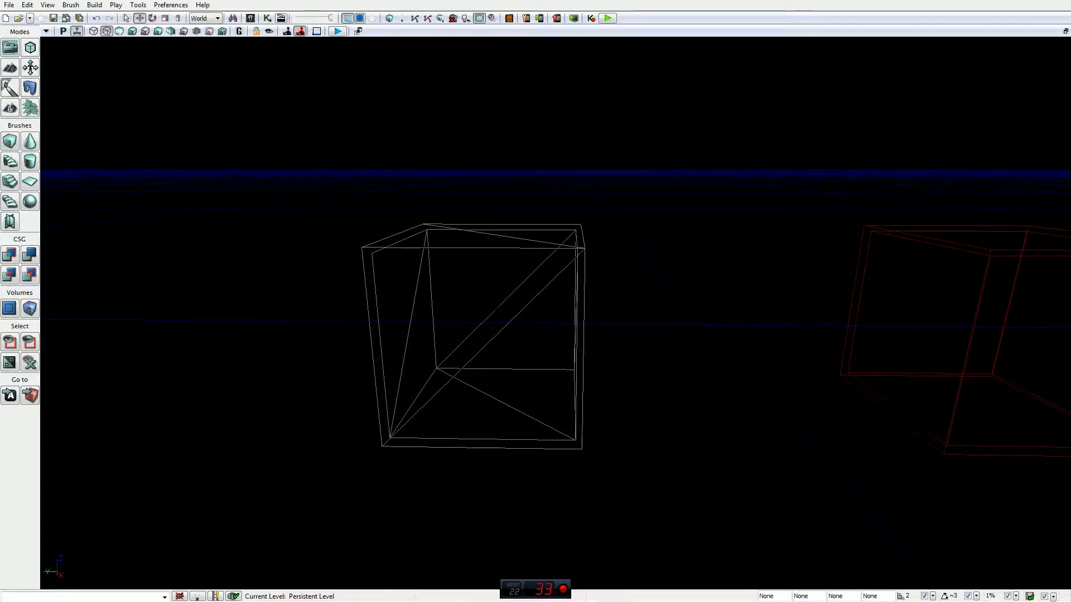
left_click(94, 31)
left_click(466, 435)
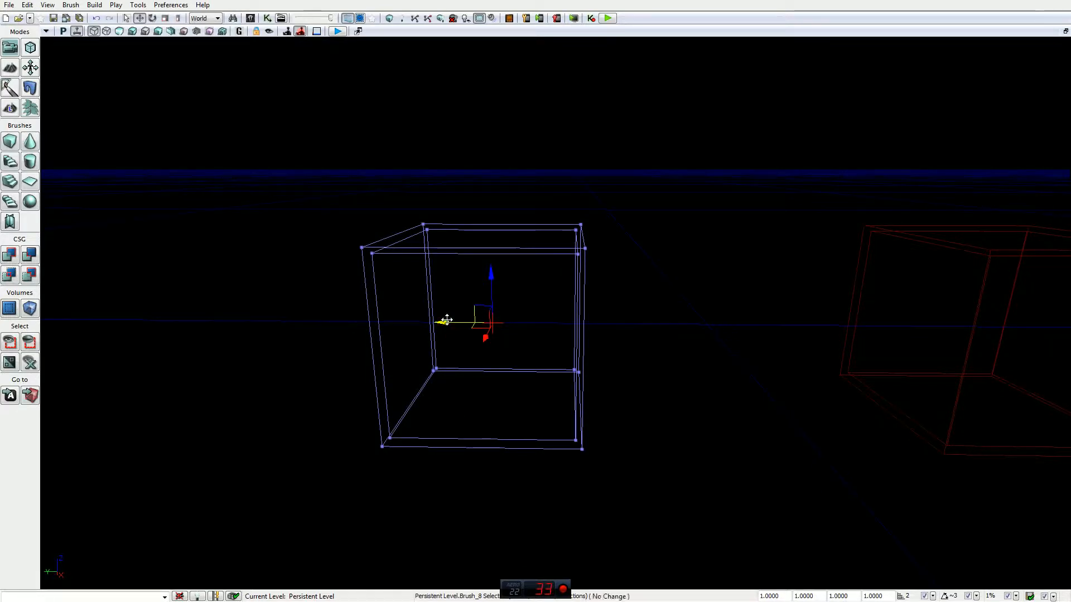
left_click_drag(451, 323, 650, 325)
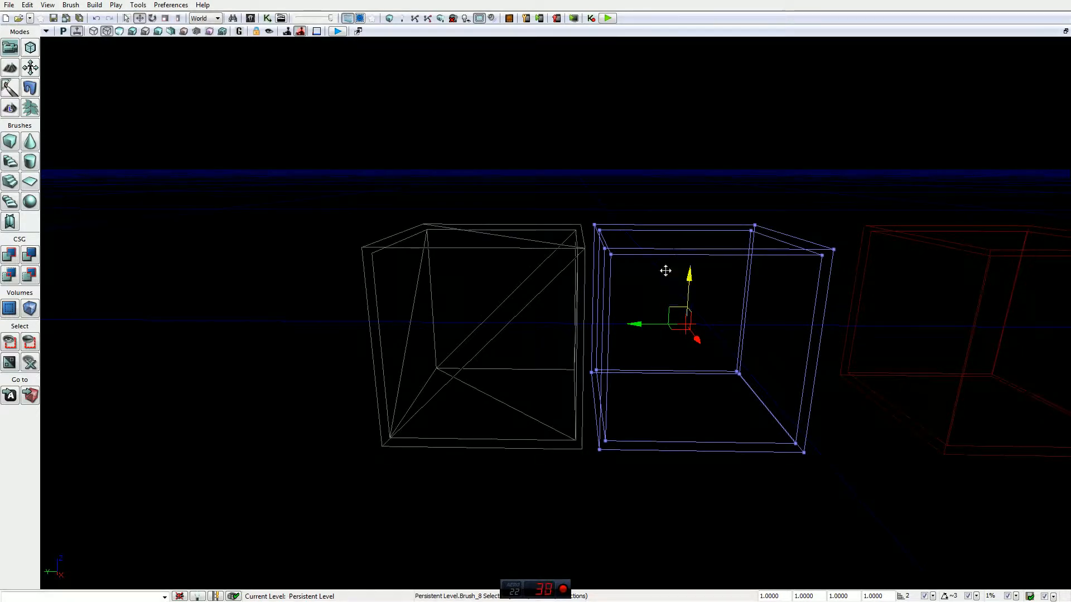
Check the displaced cube brush in Brush Wireframe and return it to its position over the built geometry
key("Delete")
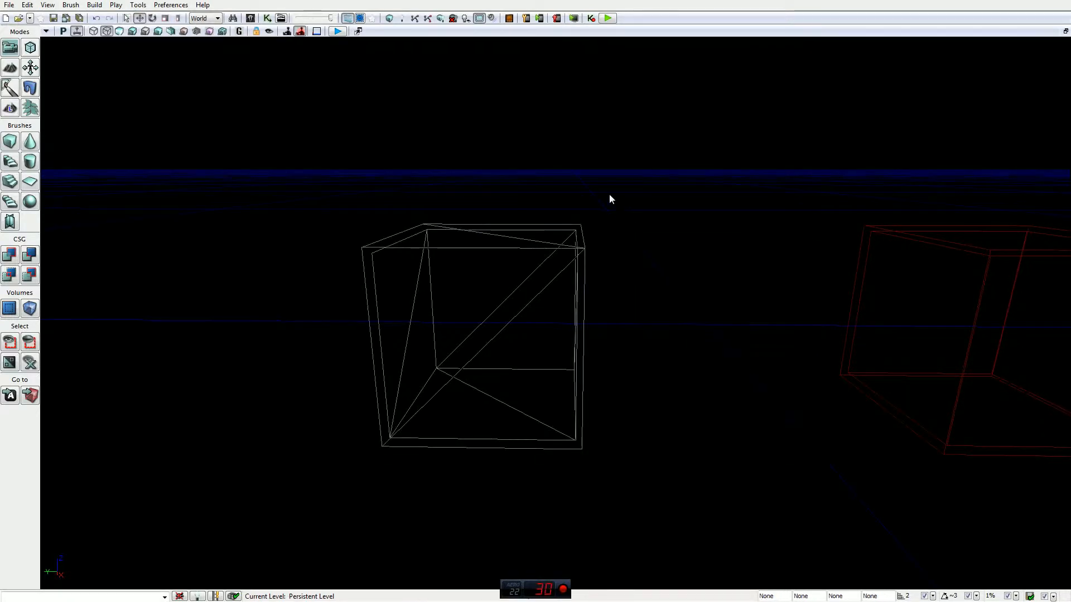
left_click(93, 31)
left_click(640, 260)
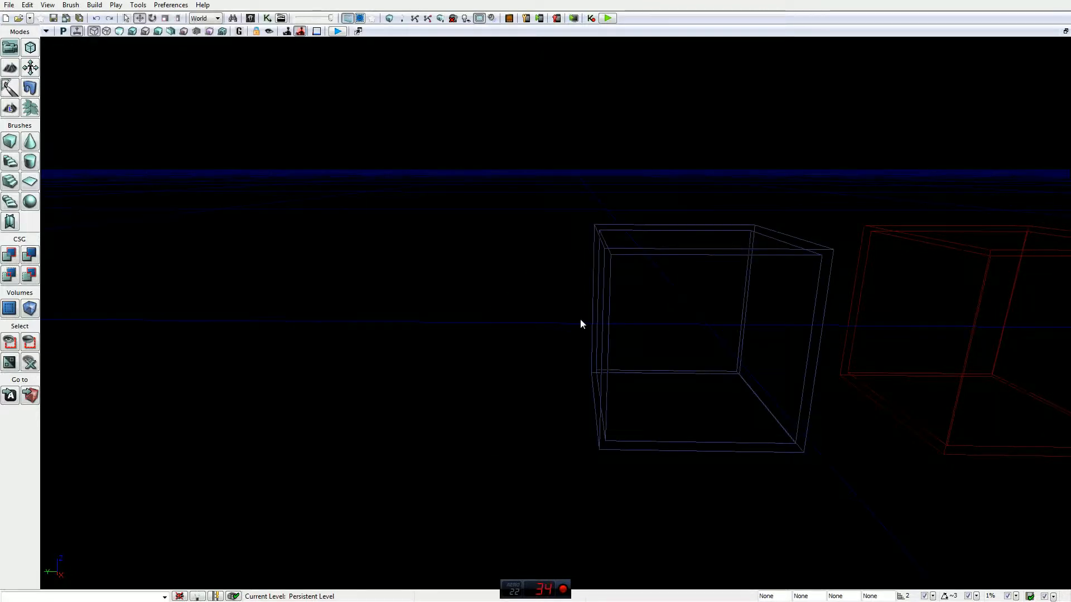
left_click_drag(580, 319, 504, 193)
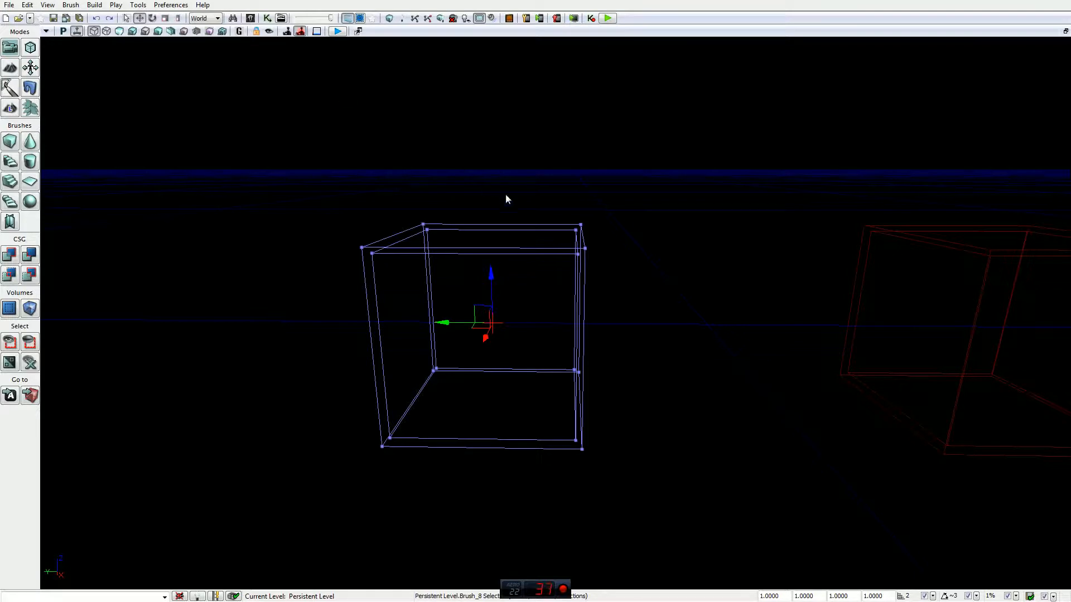
View the built cube in Unlit mode and return the viewport to Brush Wireframe
right_click_drag(504, 193, 479, 133)
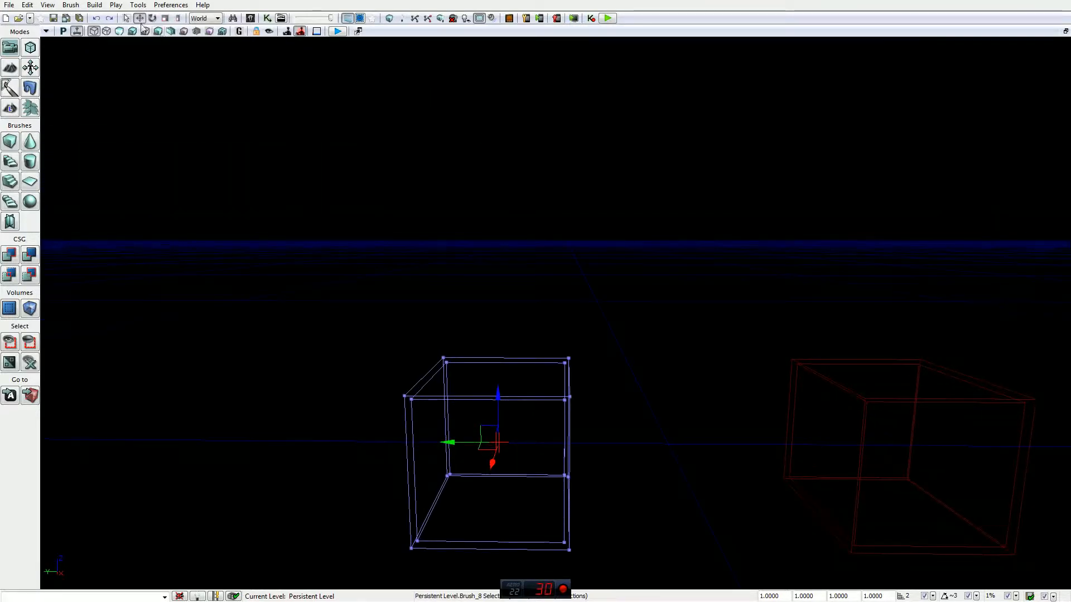
left_click(121, 33)
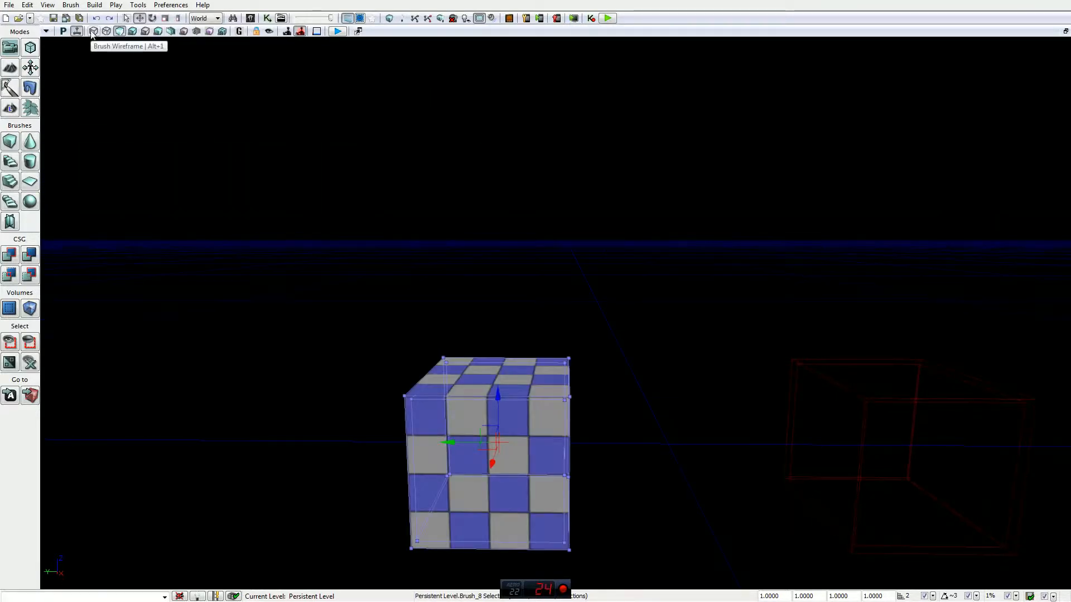
left_click(93, 31)
right_click_drag(448, 245, 447, 260)
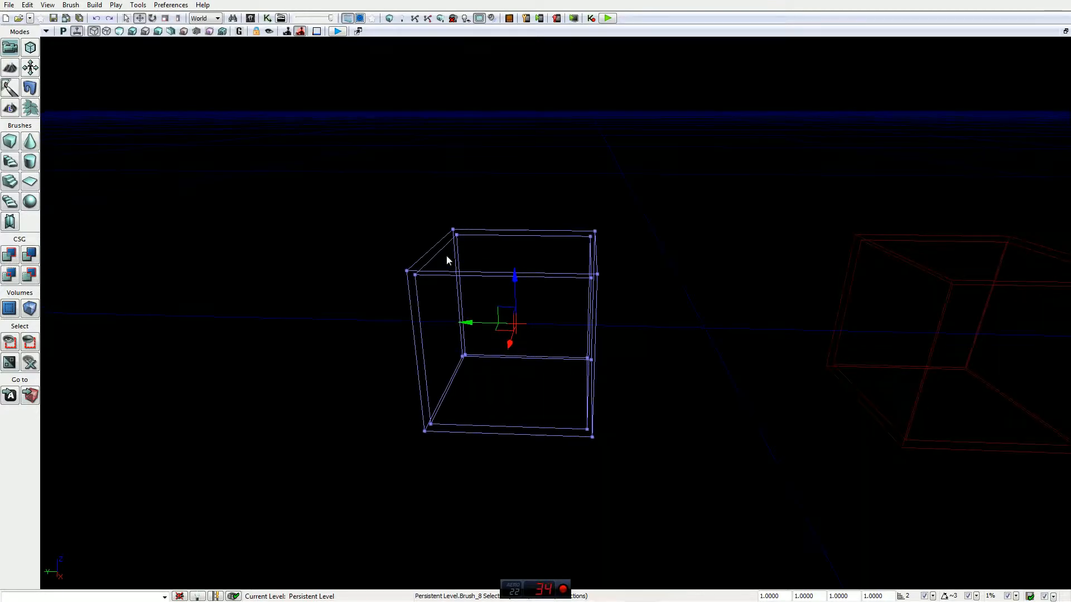
Open the cube brush's properties and review the Csg Oper options, keeping CSG_Add
double_click(484, 243)
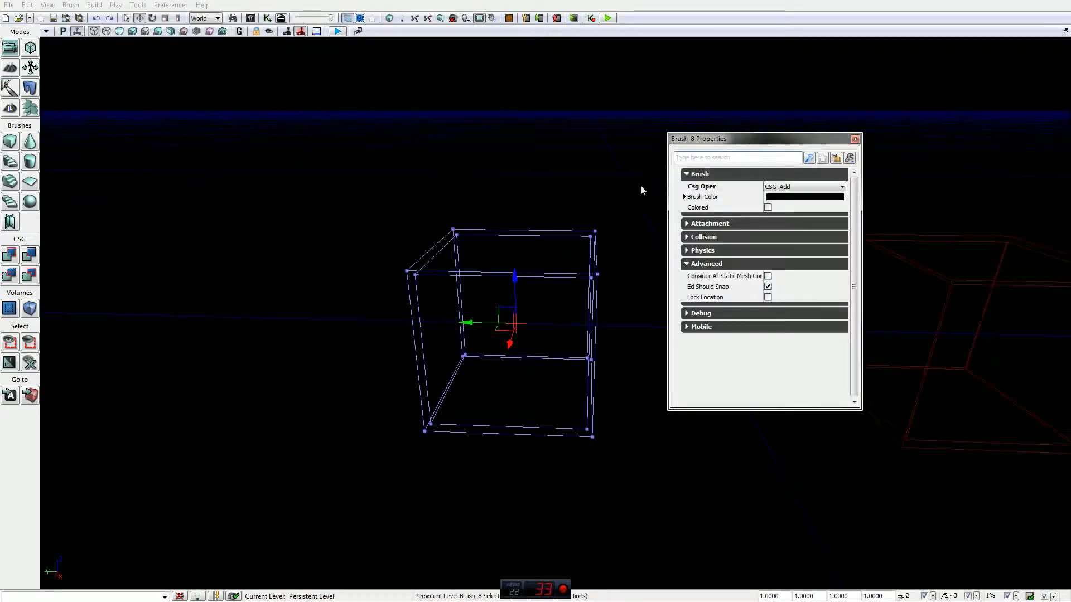
left_click_drag(722, 139, 713, 178)
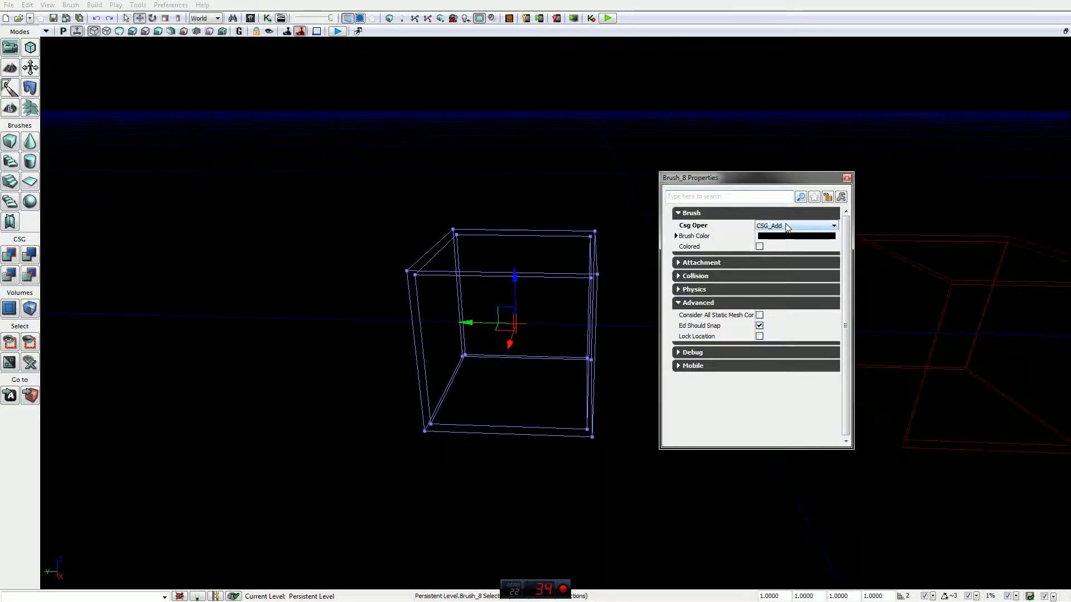
left_click(787, 227)
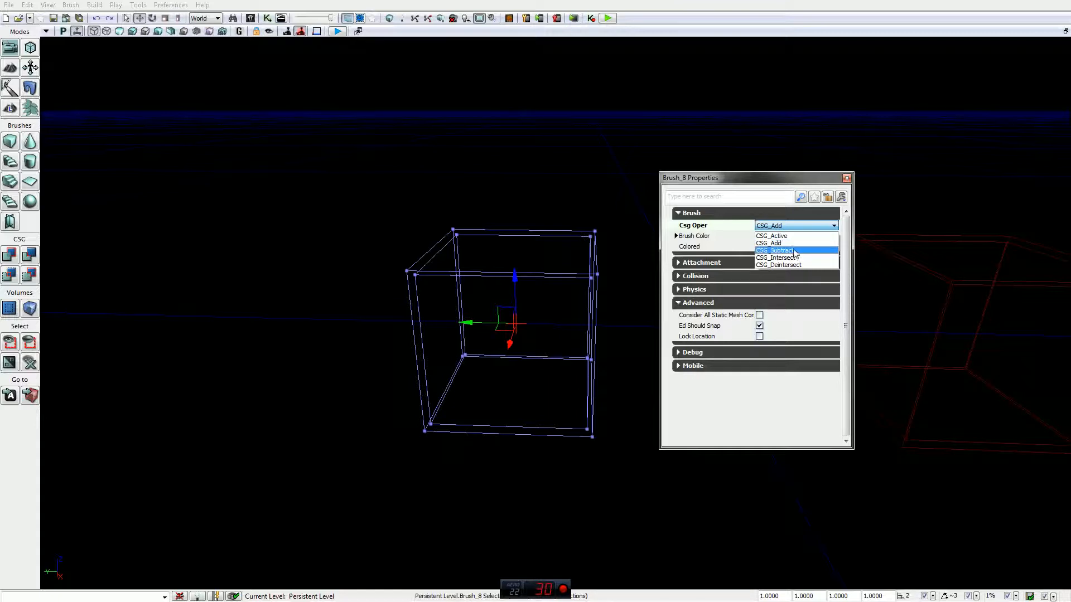
left_click(763, 243)
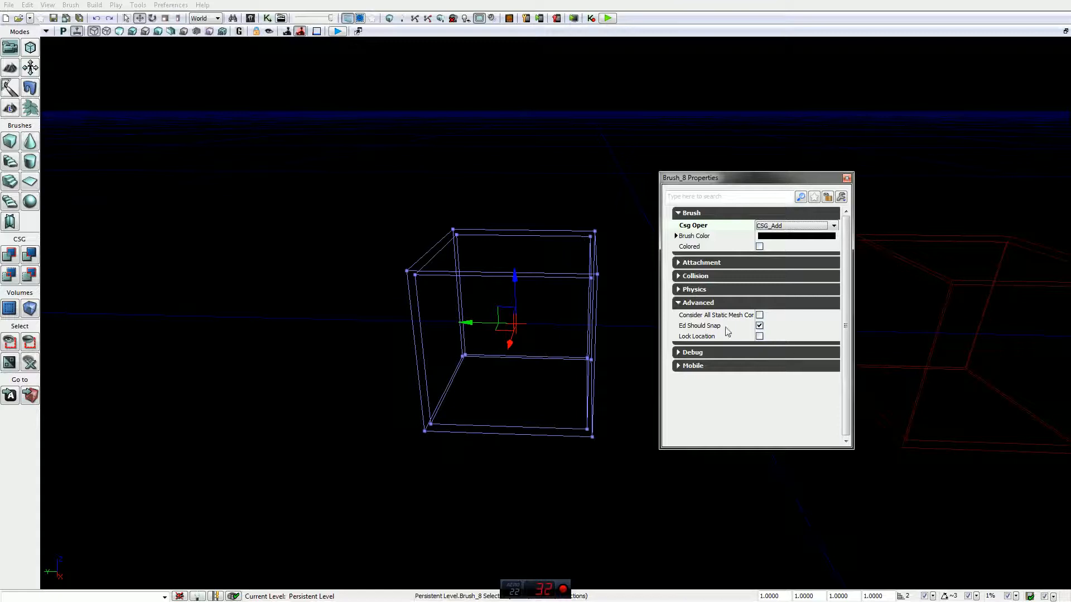
Examine the brush's Physics, Collision and Attachment properties, including the Collision Type options, and collapse the sections
left_click(717, 305)
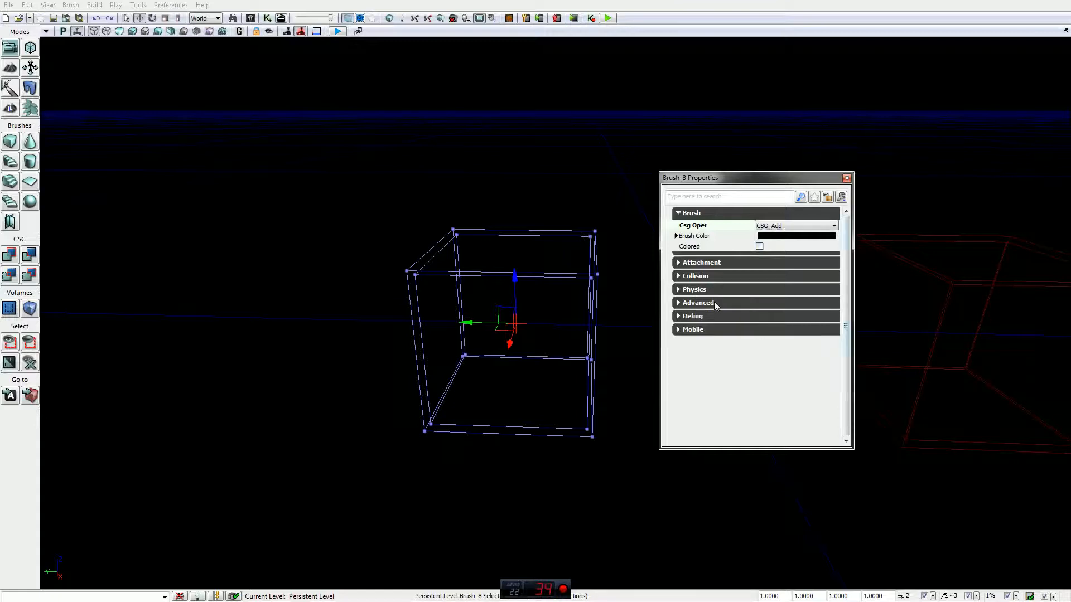
left_click(712, 290)
left_click(712, 290)
left_click(710, 277)
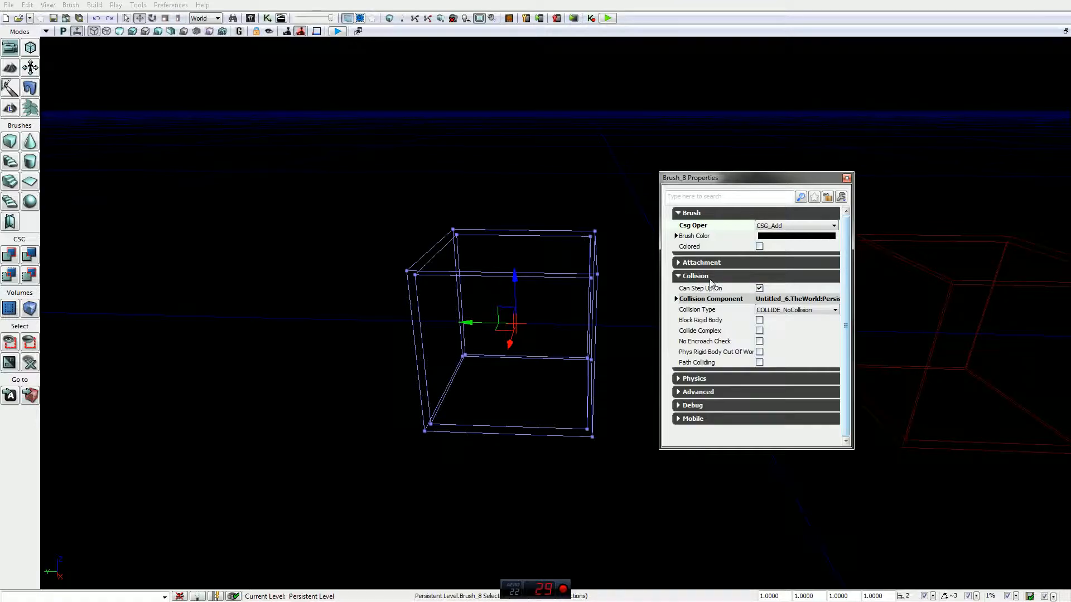
left_click(779, 310)
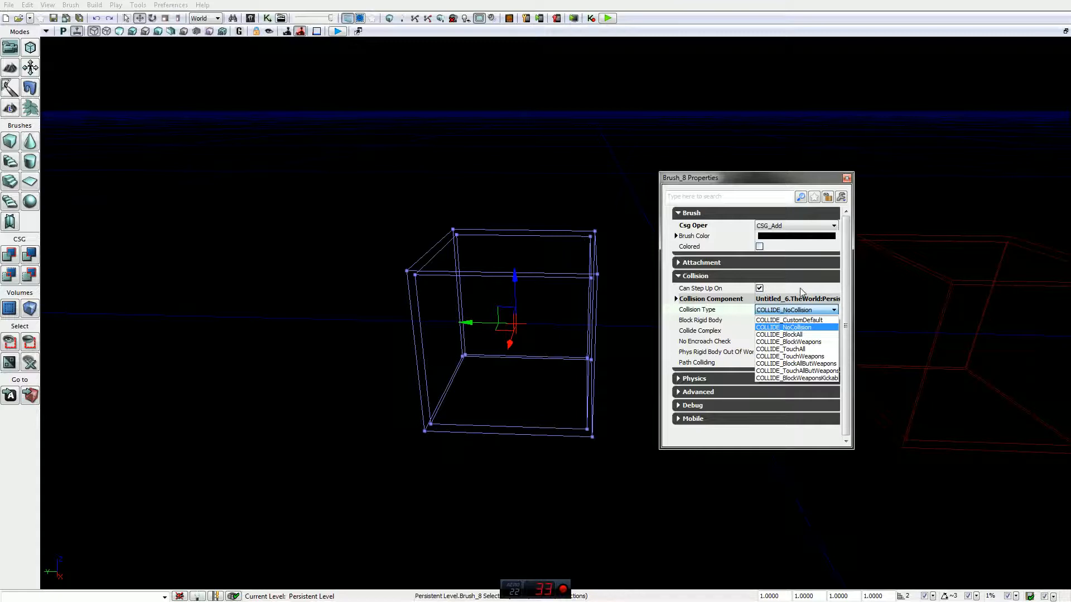
left_click(801, 291)
left_click(702, 263)
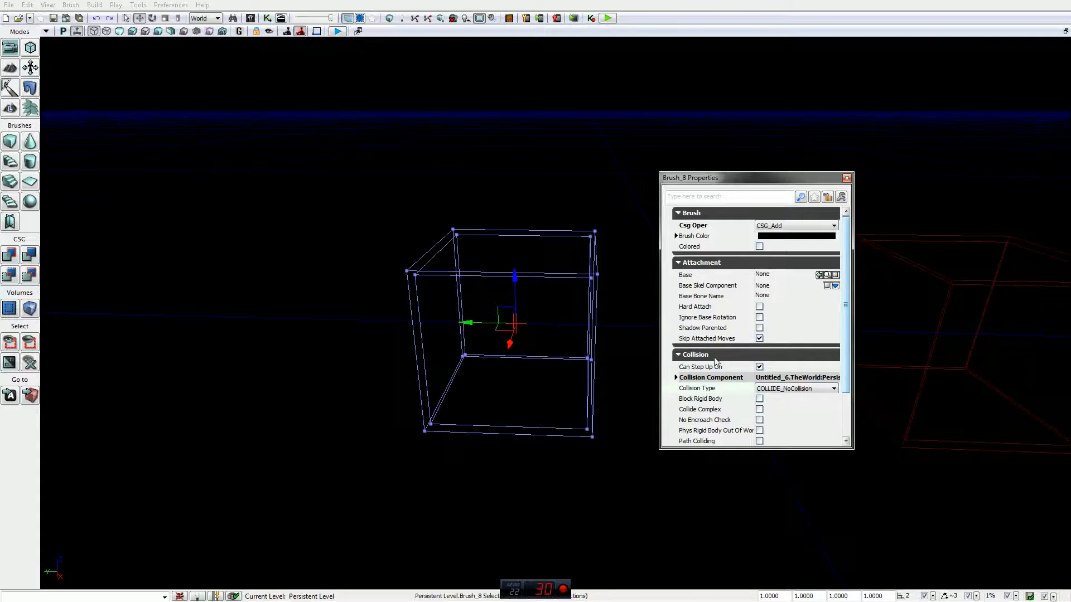
left_click(711, 354)
left_click(708, 263)
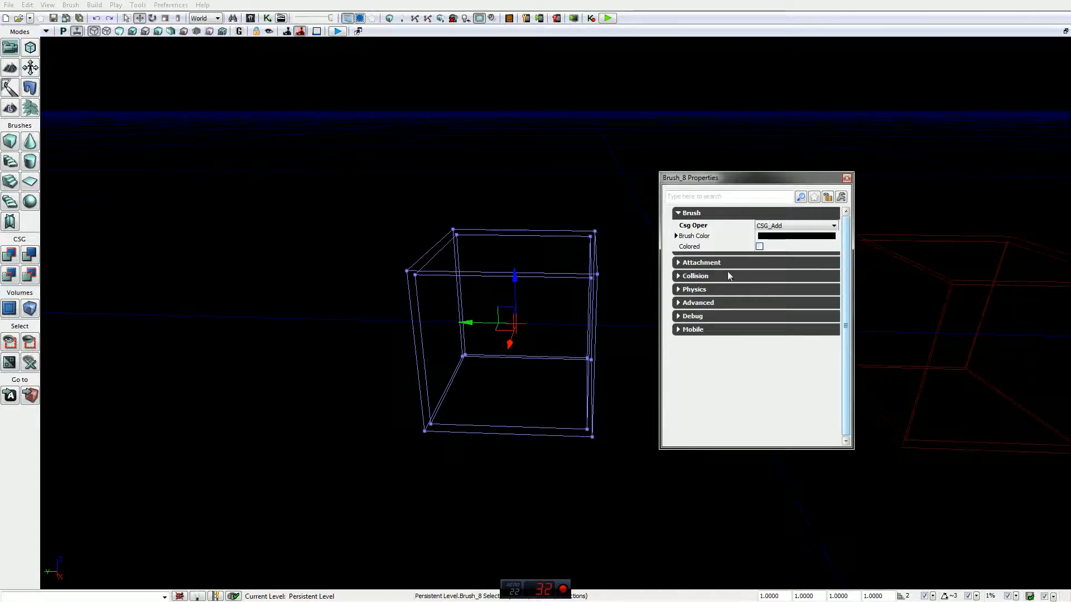
Look through the Csg Oper choices again without changing the operation and close the brush properties
left_click(776, 230)
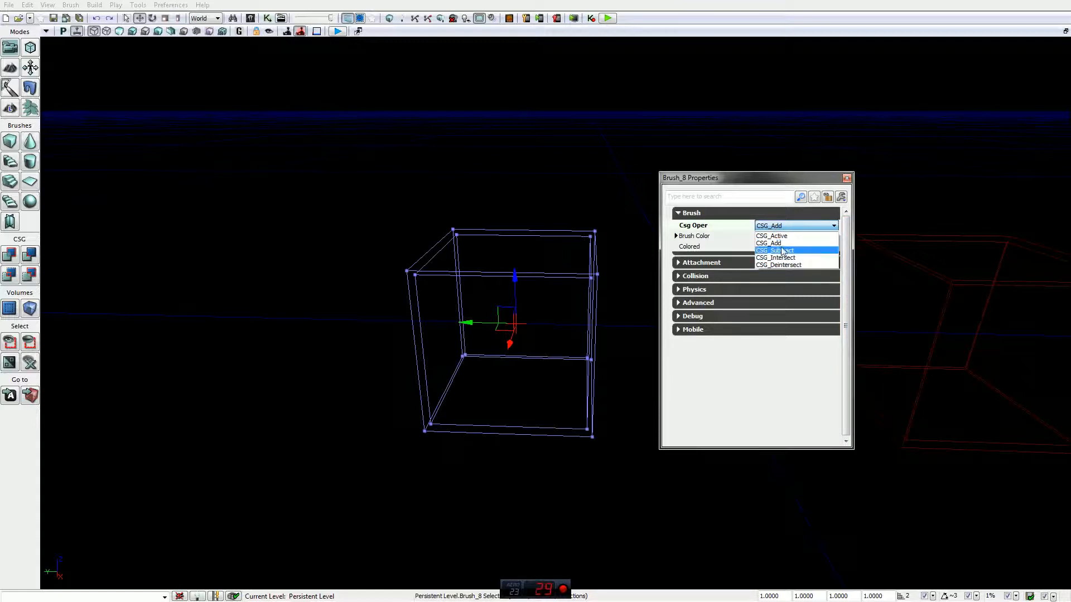
left_click(750, 182)
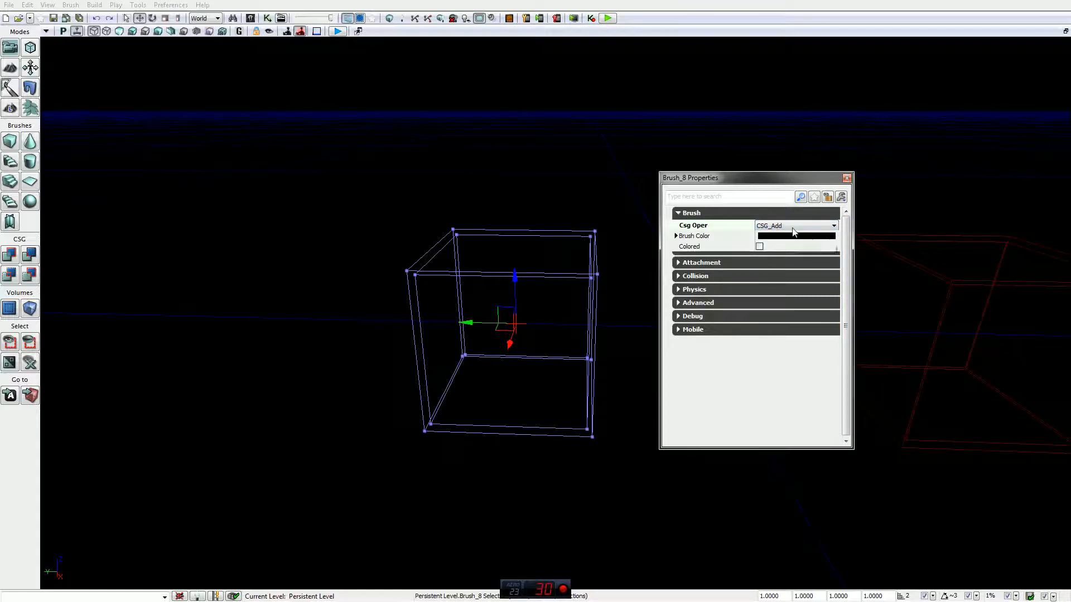
left_click(847, 179)
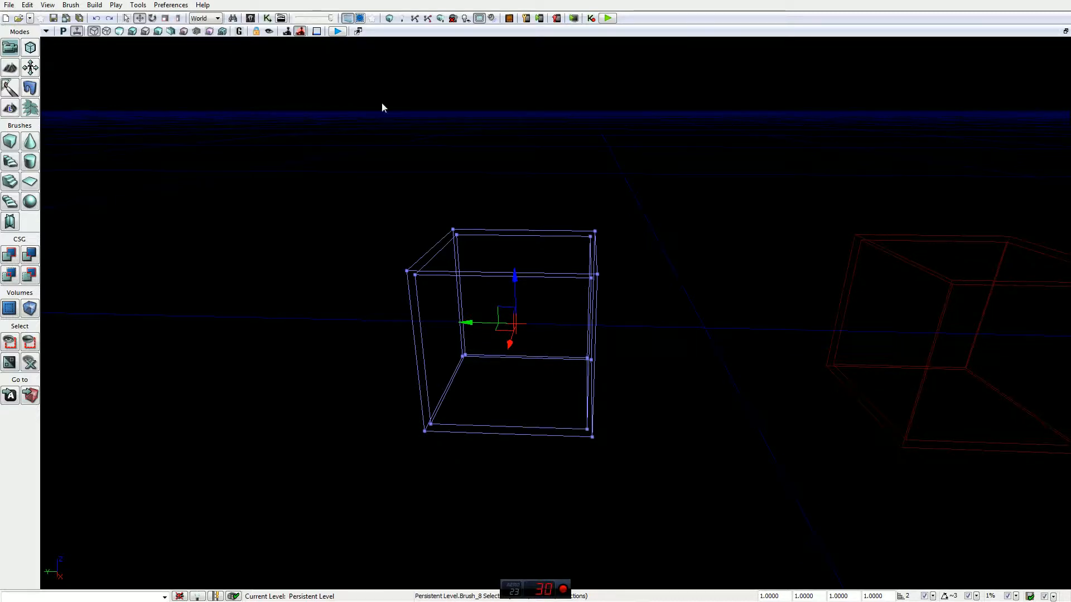
Switch to Geometry Mode for the cube brush and place the Geometry Tools window beside it
left_click(32, 49)
left_click_drag(955, 243, 749, 146)
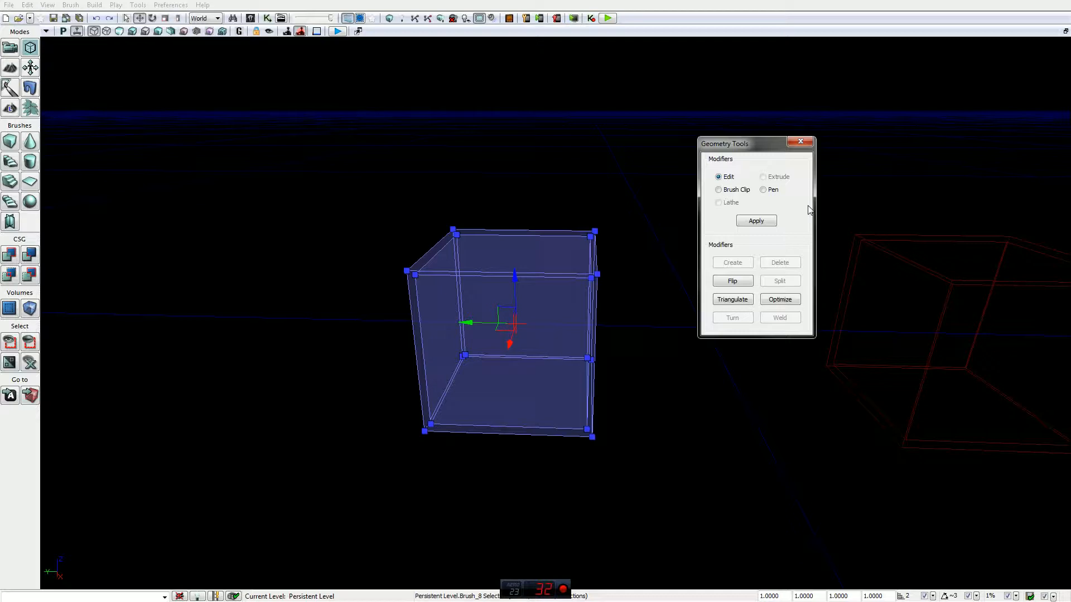
mouse_move(546, 296)
right_mouse_down()
mouse_move(546, 267)
mouse_move(546, 297)
right_mouse_up()
Select the outer top face of the hollow cube brush and raise it along Z above the inner shell
left_click(545, 296)
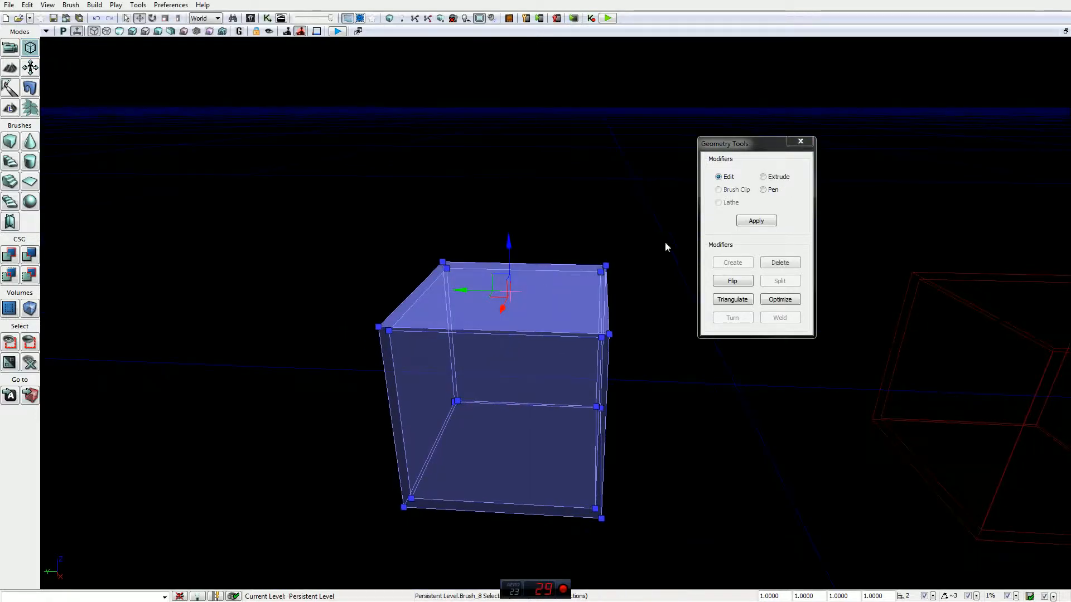
right_click_drag(667, 246, 595, 196)
left_click_drag(595, 196, 601, 82)
mouse_move(586, 288)
right_mouse_down()
mouse_move(585, 274)
mouse_move(587, 295)
mouse_move(597, 277)
right_mouse_up()
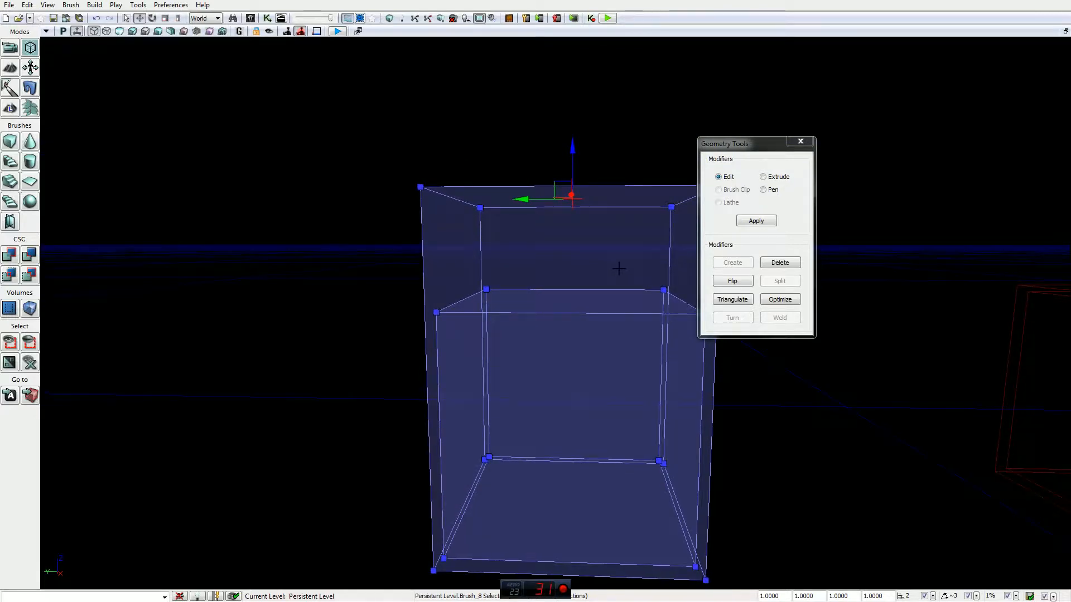
left_click_drag(609, 277, 609, 246)
right_click_drag(609, 245, 577, 197)
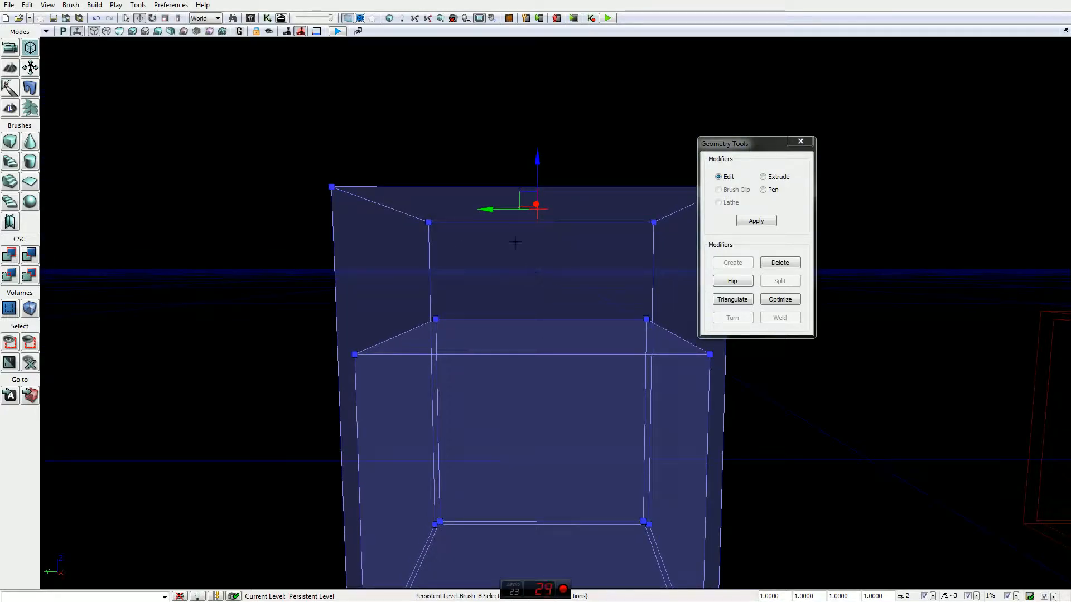
right_click_drag(502, 245, 480, 134)
right_click_drag(390, 184, 476, 194)
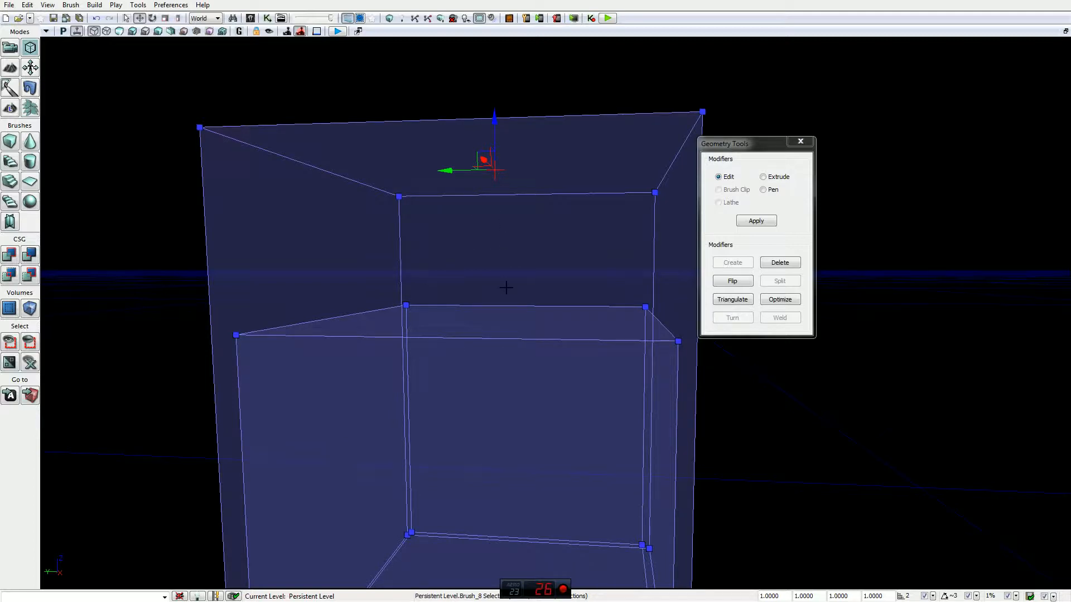
Select the inner top face of the hollow cube brush and raise it along Z to just below the outer top face
mouse_move(502, 308)
right_mouse_down()
mouse_move(542, 289)
mouse_move(514, 291)
mouse_move(574, 279)
right_mouse_up()
scroll(505, 306, "down", 1)
left_click(552, 289)
left_click(578, 282)
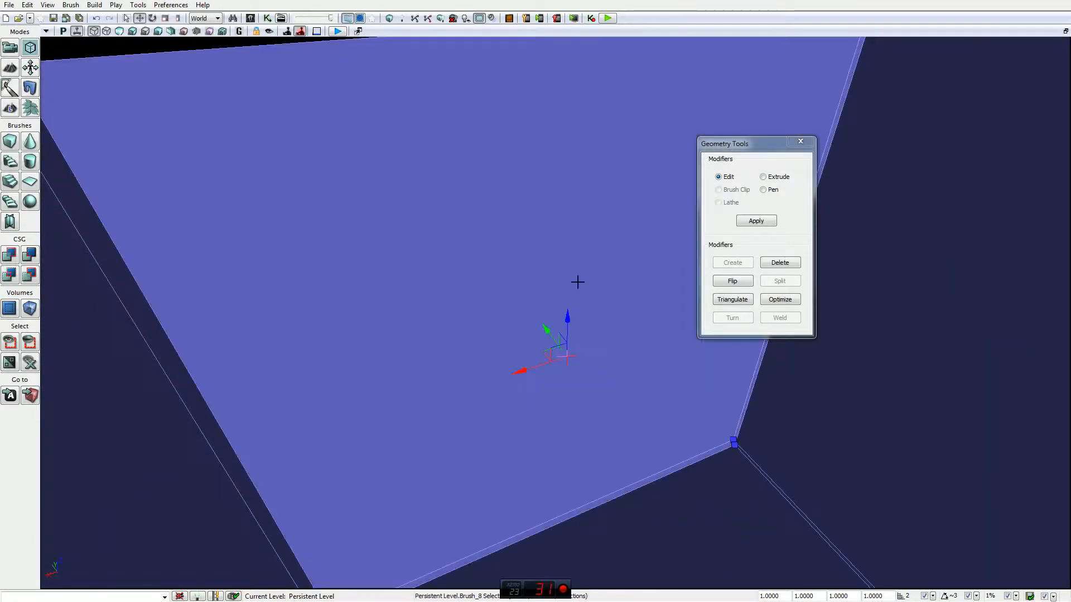
mouse_move(671, 278)
right_mouse_down()
mouse_move(481, 224)
mouse_move(487, 147)
mouse_move(532, 213)
right_mouse_up()
left_click(671, 281)
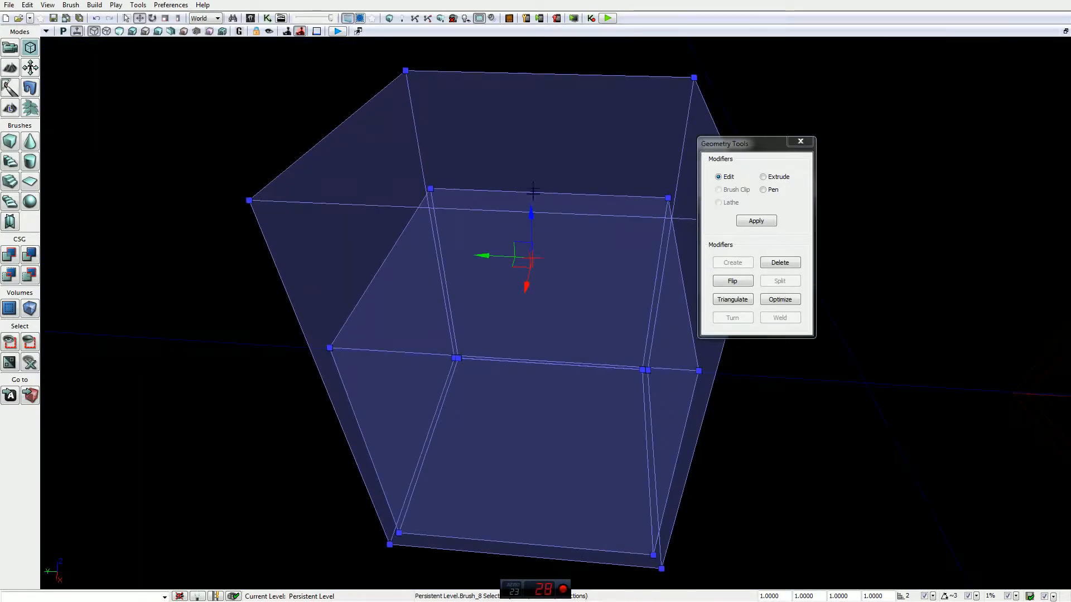
left_click_drag(531, 212, 537, 78)
mouse_move(548, 194)
right_mouse_down()
mouse_move(535, 211)
mouse_move(536, 199)
right_mouse_up()
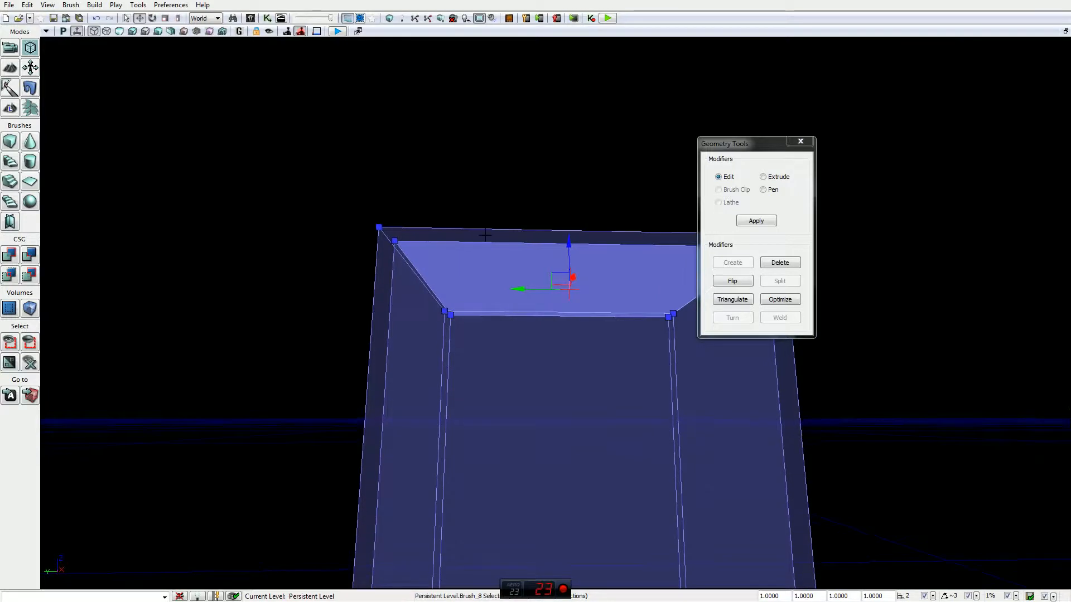
Widen the hollow brush by moving the outer and inner side faces nearest the red builder brush outward along Y
left_click(502, 235)
mouse_move(462, 244)
right_mouse_down()
mouse_move(526, 246)
mouse_move(458, 346)
right_mouse_up()
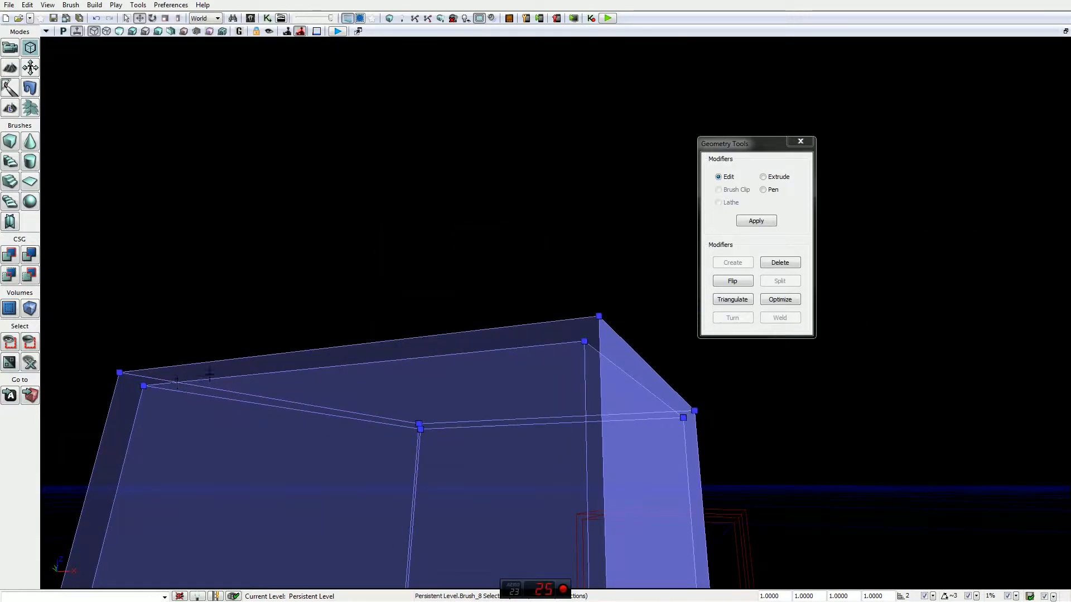
right_click_drag(429, 390, 473, 226)
right_click_drag(524, 261, 523, 223)
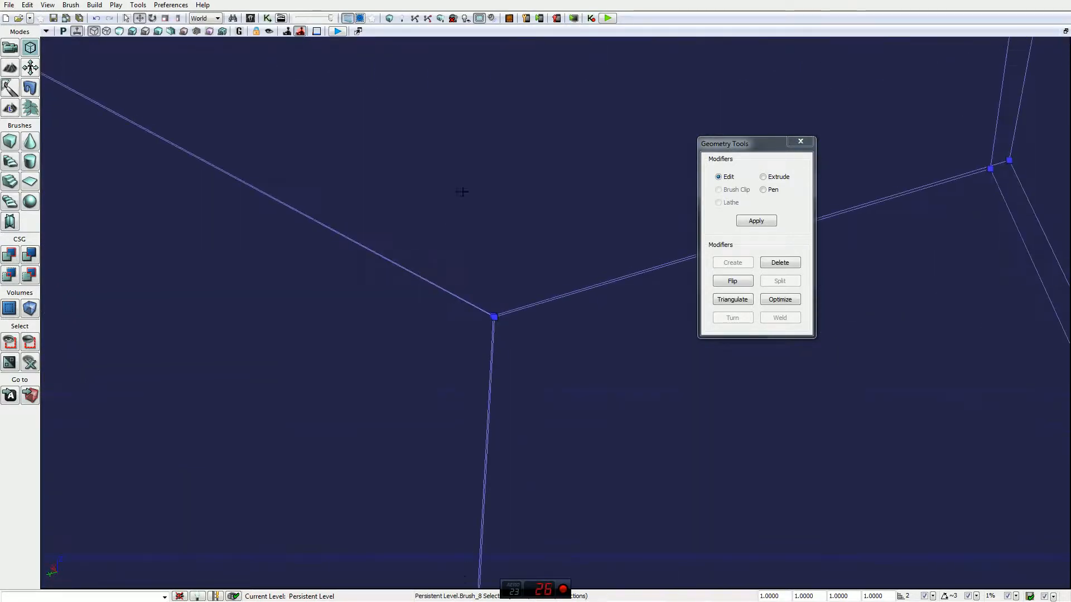
mouse_move(462, 193)
right_mouse_down()
mouse_move(480, 235)
mouse_move(479, 168)
mouse_move(480, 287)
mouse_move(481, 230)
right_mouse_up()
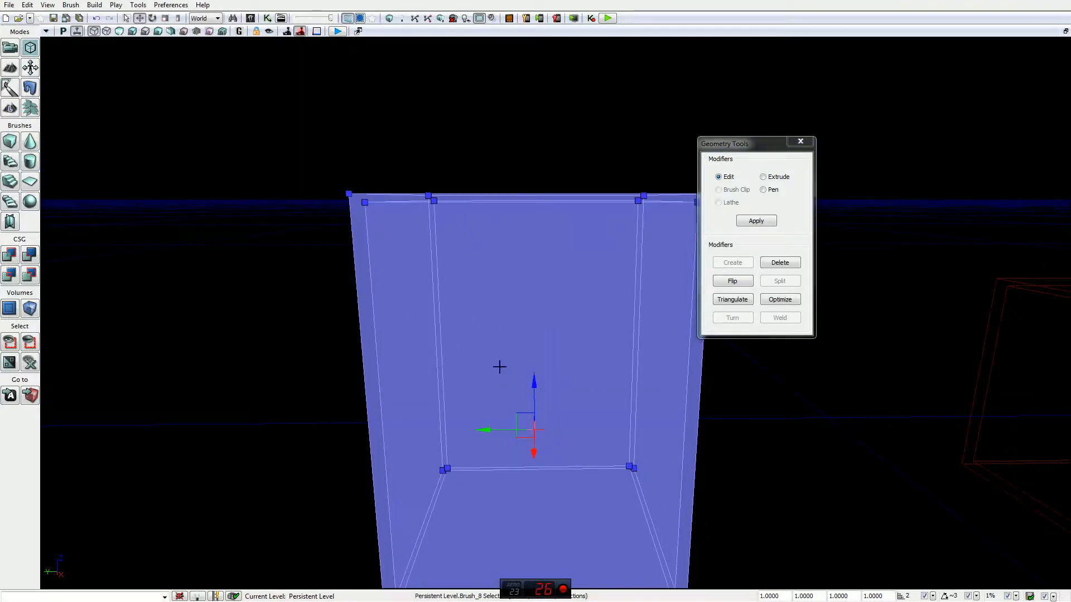
mouse_move(499, 366)
right_mouse_down()
mouse_move(499, 324)
mouse_move(504, 363)
mouse_move(479, 362)
mouse_move(519, 351)
mouse_move(485, 344)
mouse_move(534, 301)
right_mouse_up()
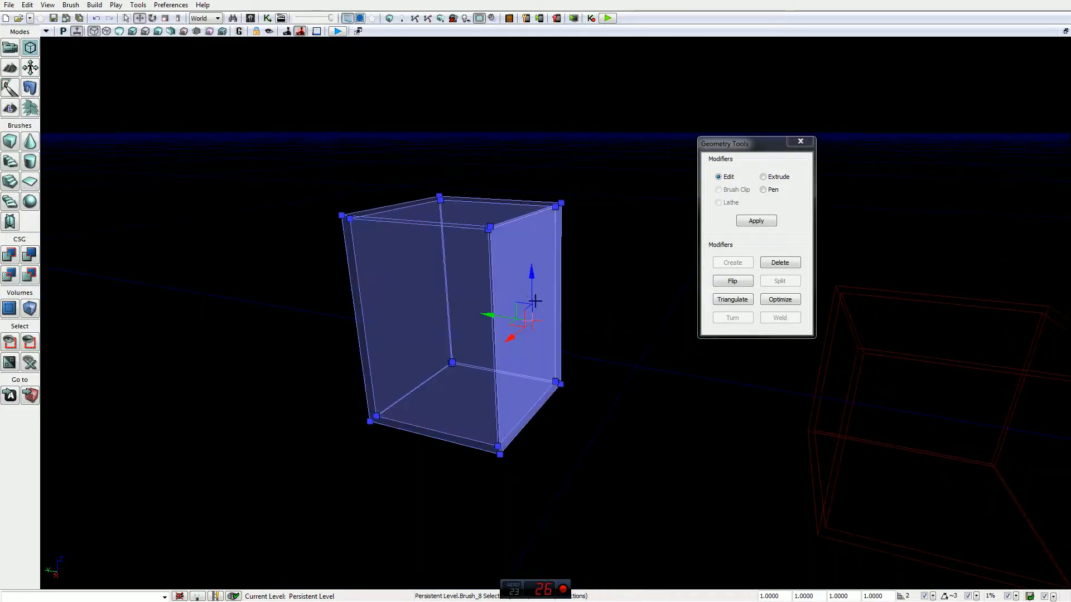
left_click_drag(521, 315, 523, 263)
mouse_move(519, 298)
right_mouse_down()
mouse_move(564, 302)
mouse_move(585, 287)
right_mouse_up()
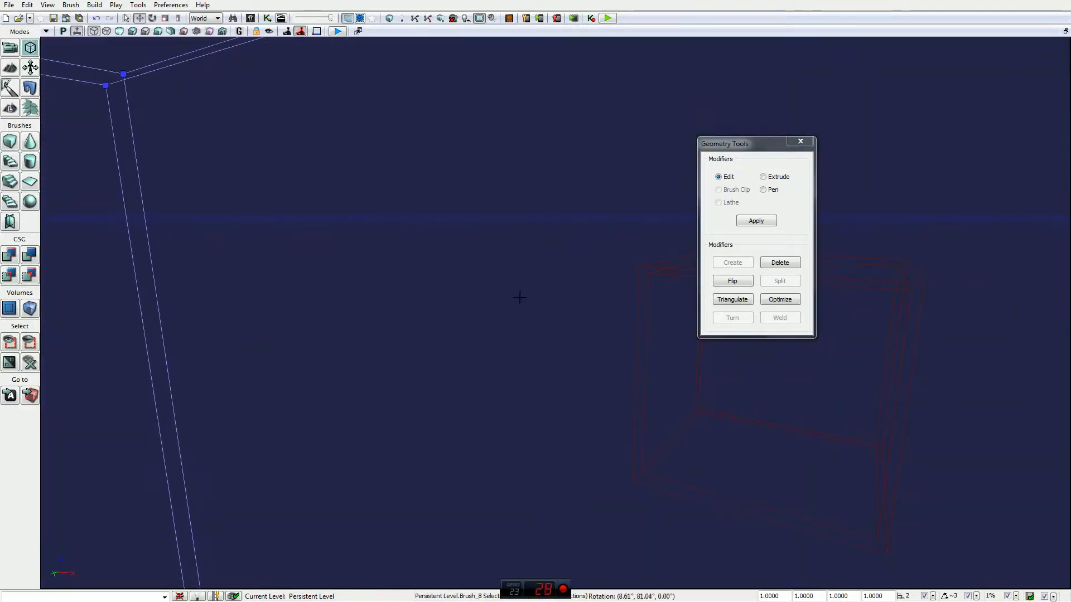
left_click(441, 286)
mouse_move(441, 285)
left_mouse_down()
mouse_move(440, 343)
mouse_move(435, 332)
mouse_move(560, 323)
left_mouse_up()
mouse_move(550, 343)
right_mouse_down()
mouse_move(570, 335)
mouse_move(504, 322)
mouse_move(528, 312)
mouse_move(573, 325)
mouse_move(510, 319)
right_mouse_up()
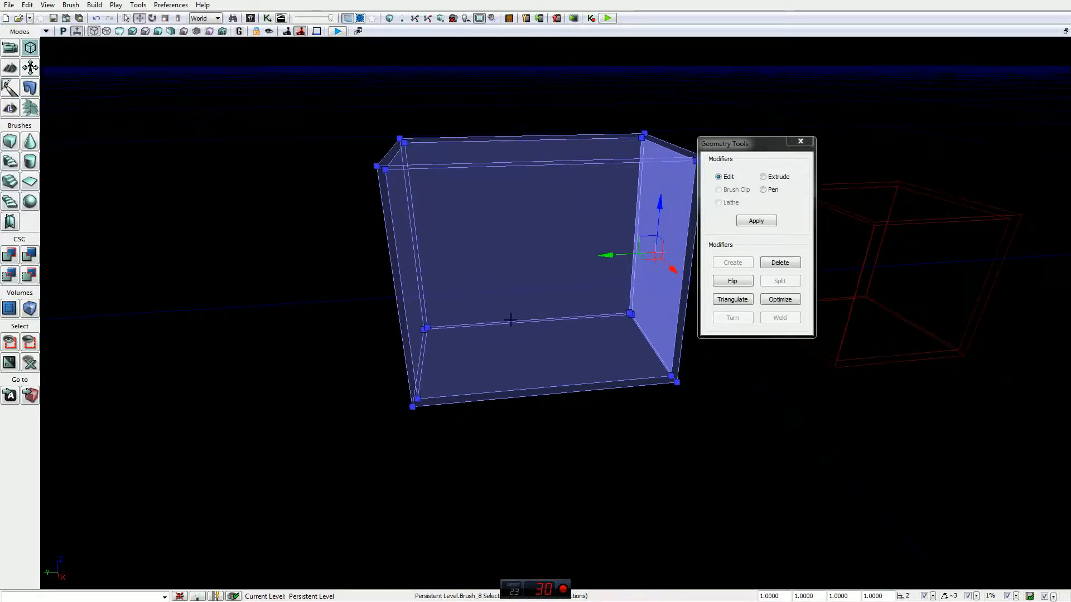
Try moving the outer front face and the adjoining side face together along Y
left_click(576, 288, "ctrl")
right_click_drag(537, 243, 509, 292)
scroll(537, 243, "up", 5)
left_click(536, 243, "ctrl")
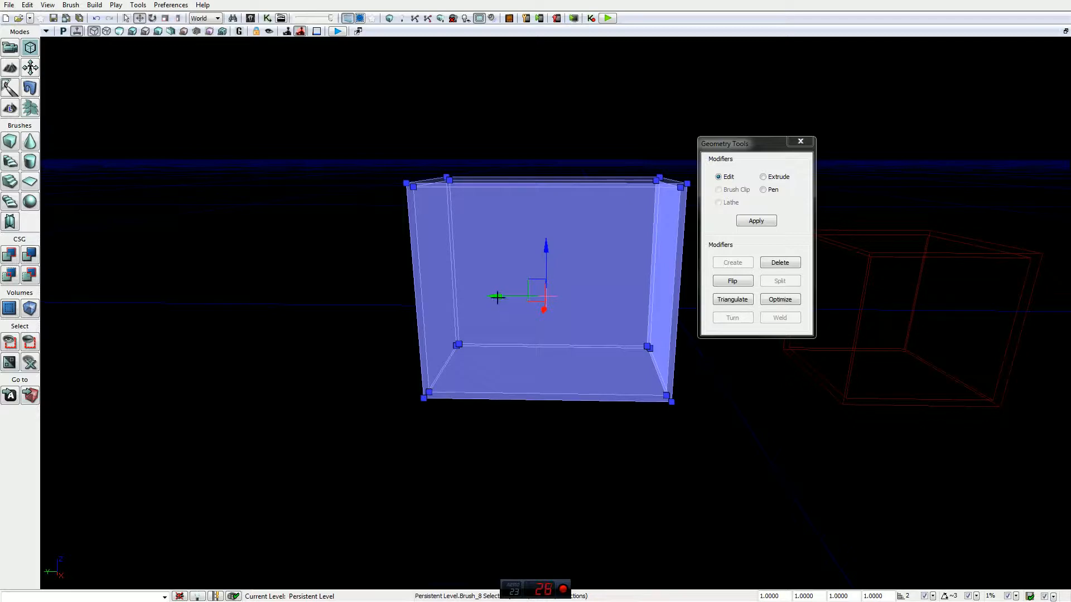
left_click_drag(498, 296, 606, 297)
mouse_move(606, 297)
right_mouse_down()
mouse_move(575, 262)
mouse_move(496, 293)
right_mouse_up()
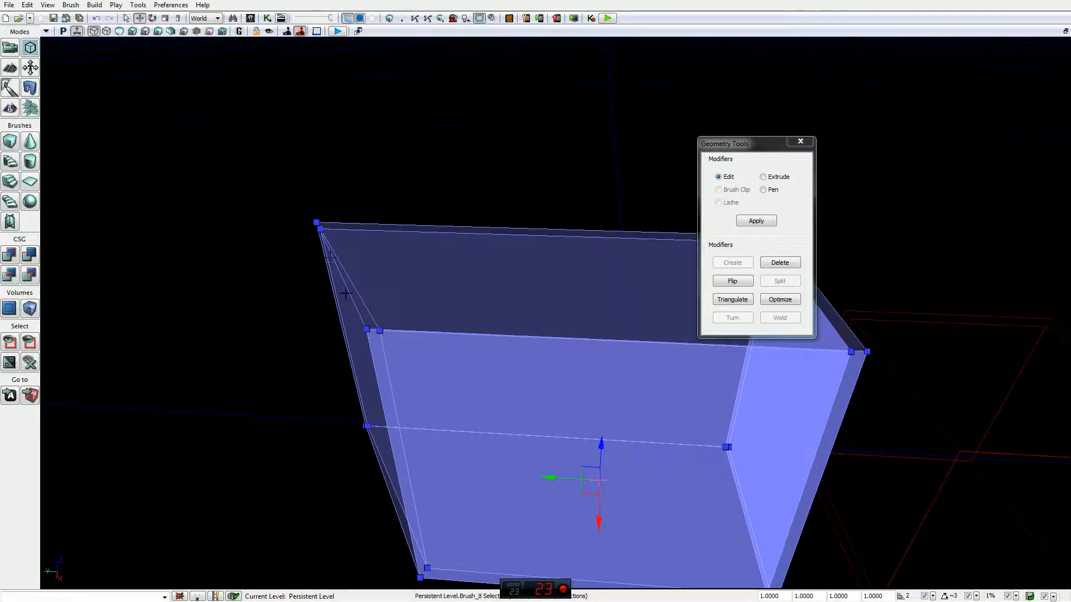
mouse_move(385, 322)
left_mouse_down()
mouse_move(398, 351)
mouse_move(386, 322)
mouse_move(355, 335)
mouse_move(311, 318)
mouse_move(221, 318)
mouse_move(504, 308)
mouse_move(559, 318)
left_mouse_up()
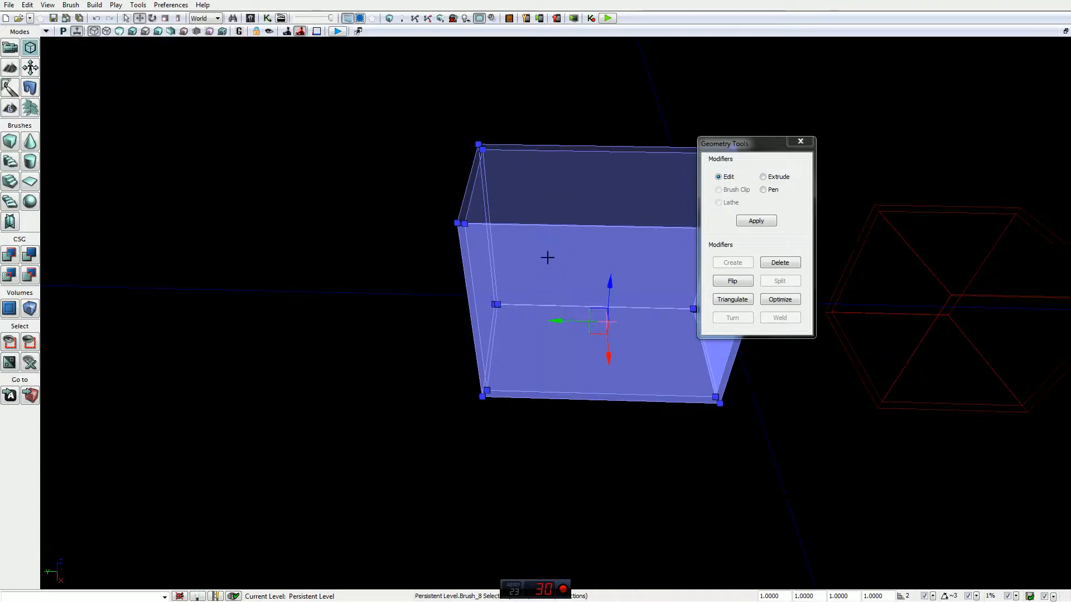
Try pulling only the outer front face outward along X, then push it back beside the inner shell
right_click_drag(549, 258, 504, 254)
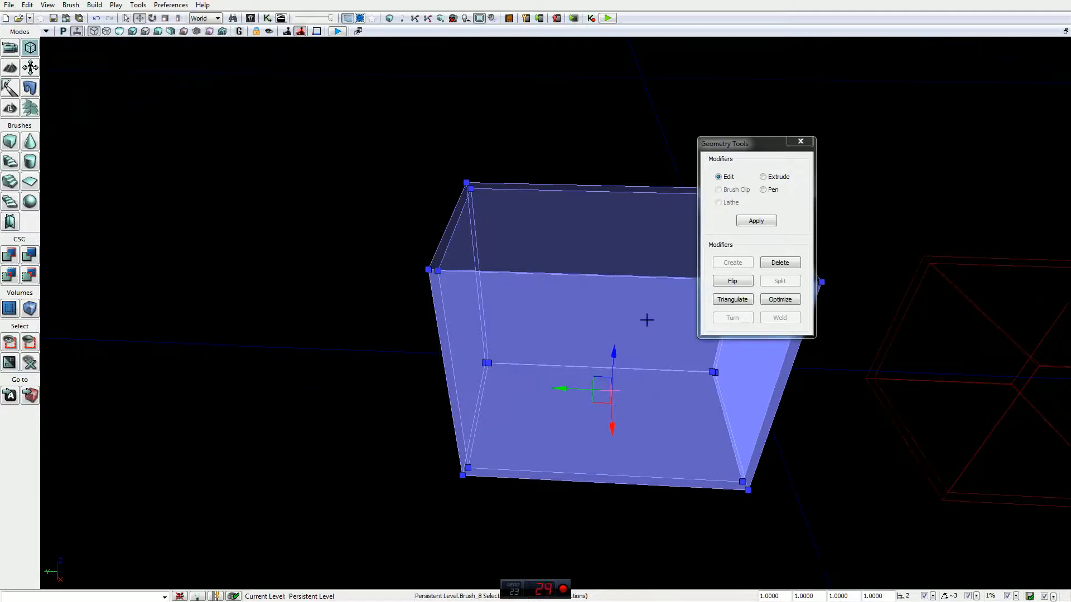
right_click_drag(580, 323, 519, 300)
scroll(550, 299, "up", 5)
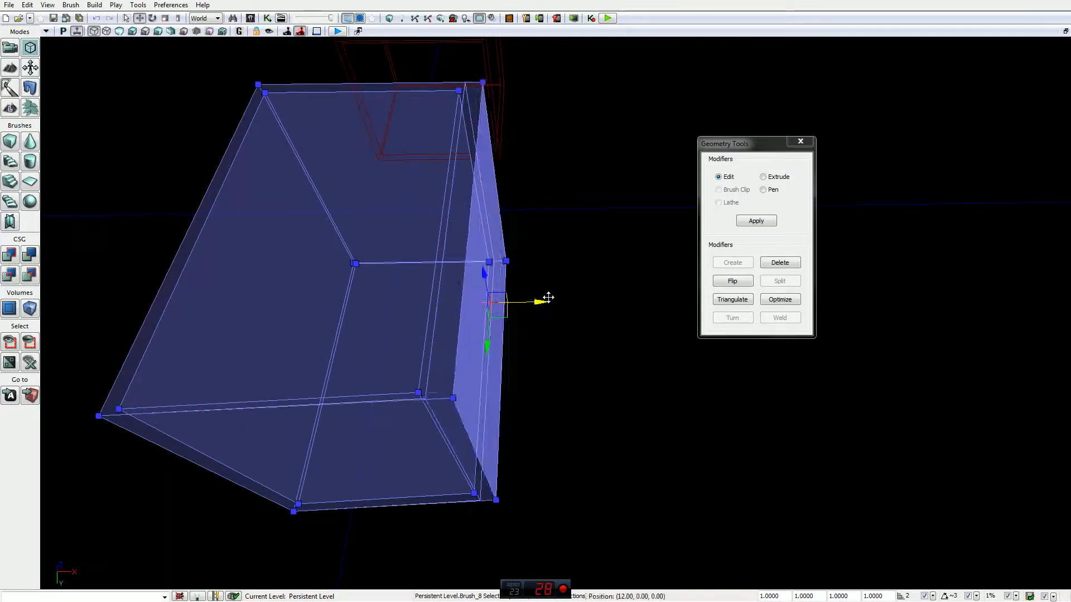
left_click_drag(644, 290, 428, 301)
right_click_drag(460, 268, 114, 268)
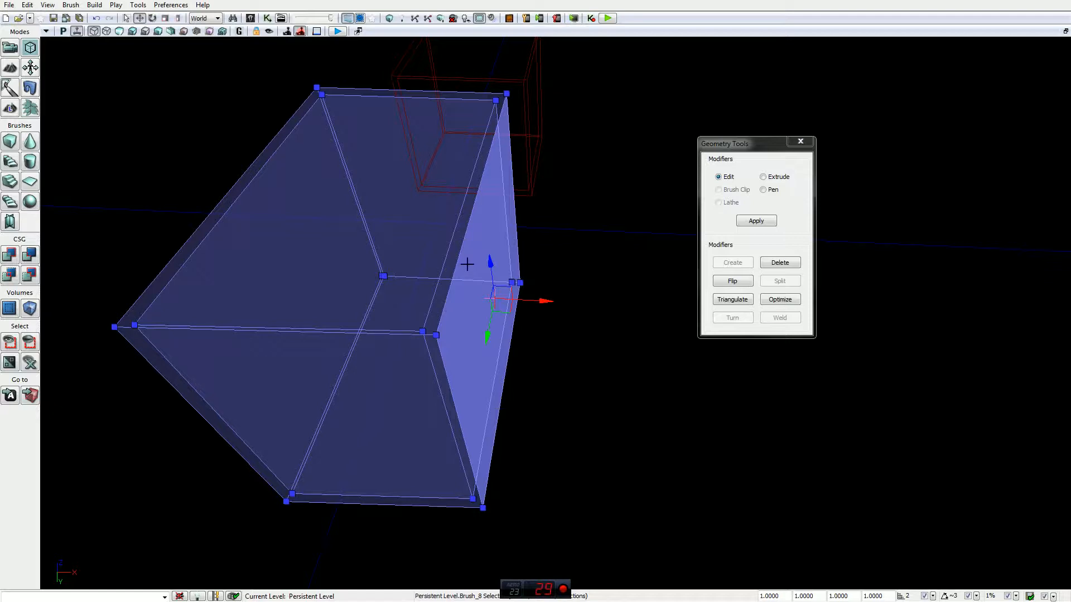
right_click_drag(467, 264, 477, 278)
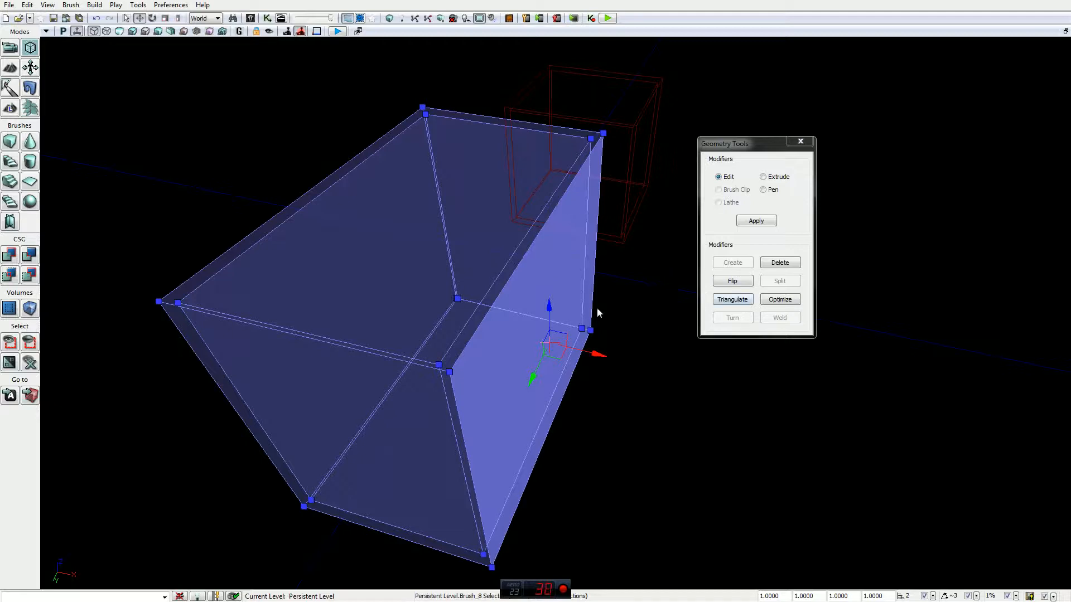
Select an outer corner vertex and then the outer top face, examining which Geometry Tools modifiers each selection offers
mouse_move(540, 269)
right_mouse_down()
mouse_move(516, 266)
mouse_move(540, 269)
right_mouse_up()
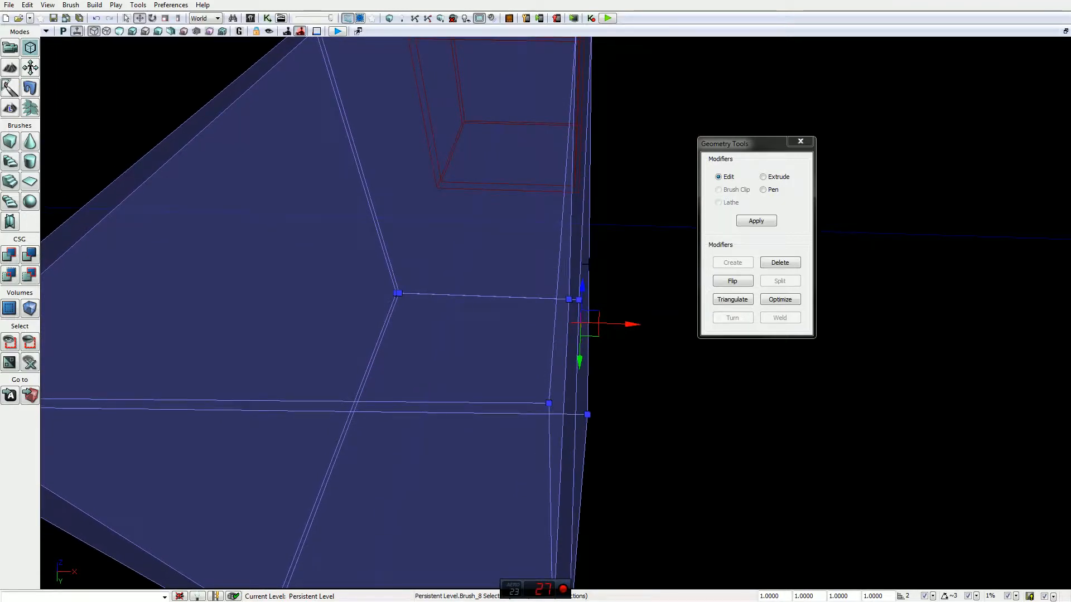
left_click(586, 415)
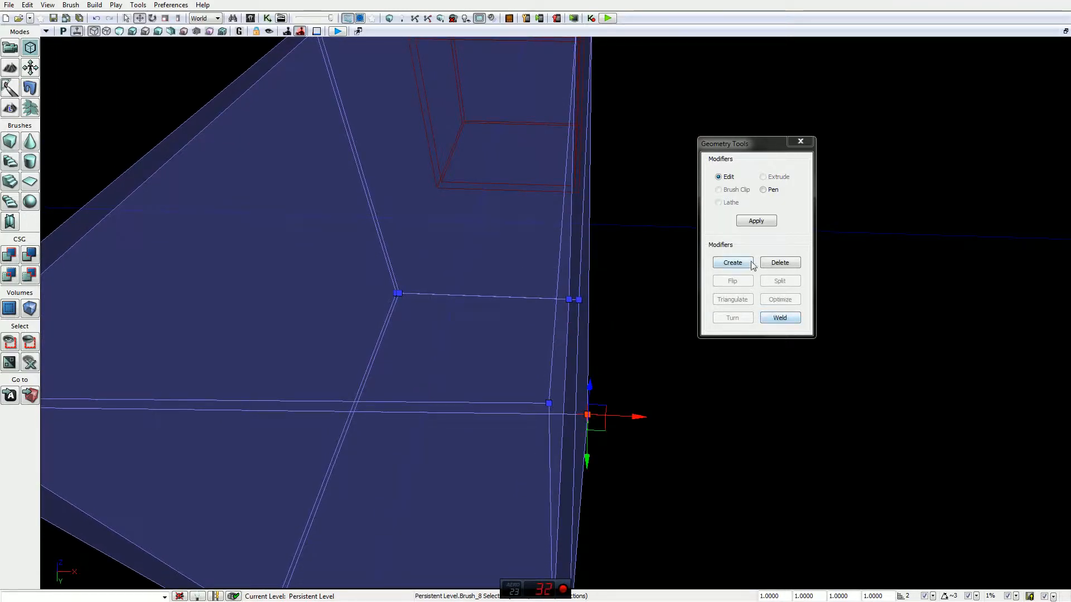
right_click_drag(646, 329, 646, 329)
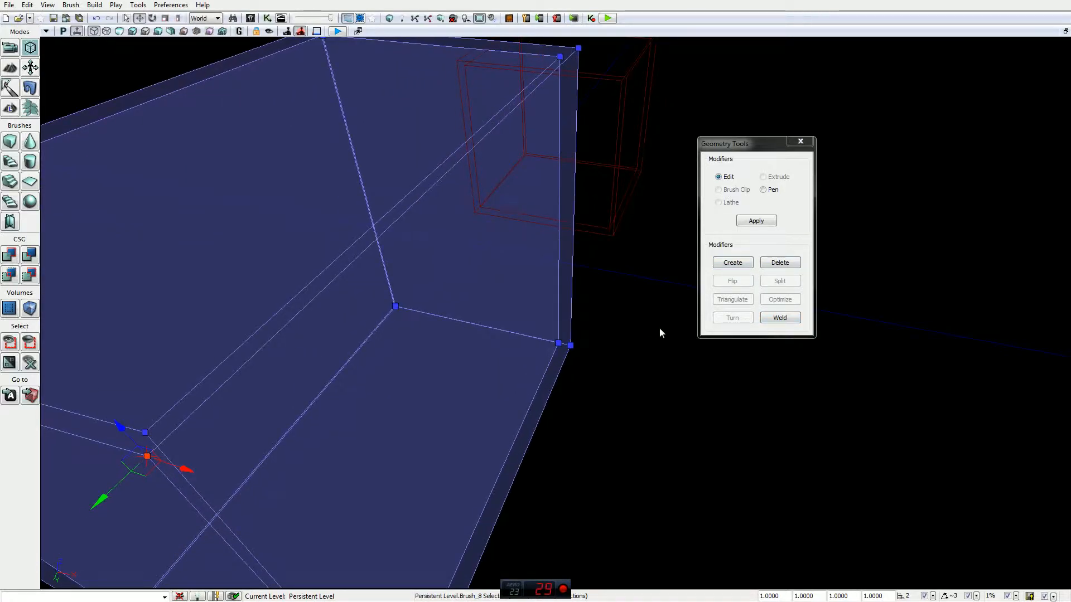
left_click(376, 237)
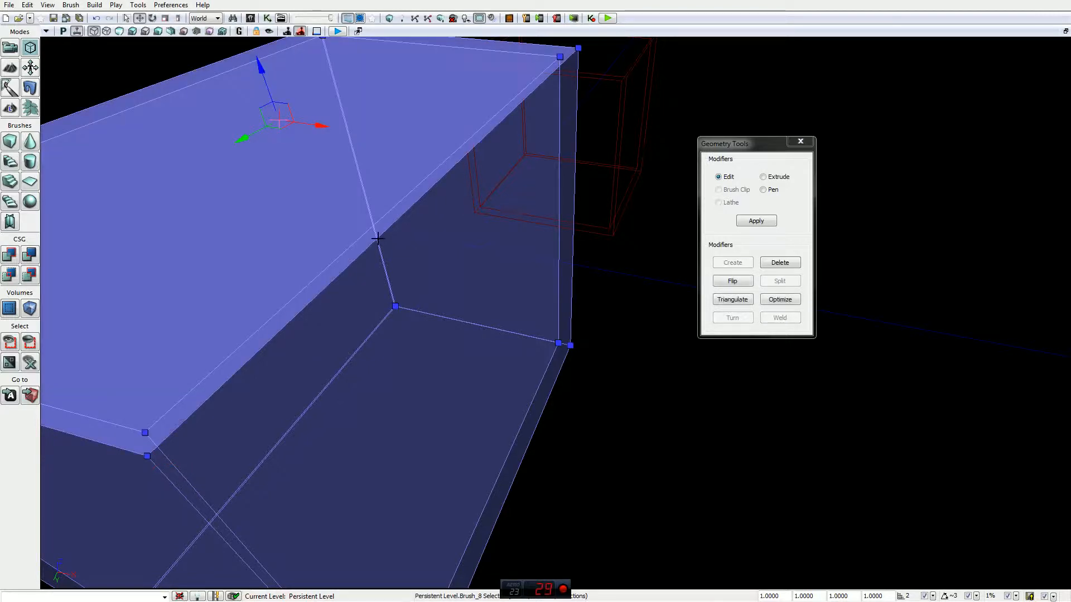
Select the outer shell's top front edge and split it across the middle of the brush
left_click(377, 238)
right_click_drag(406, 230, 552, 251)
left_click(502, 258)
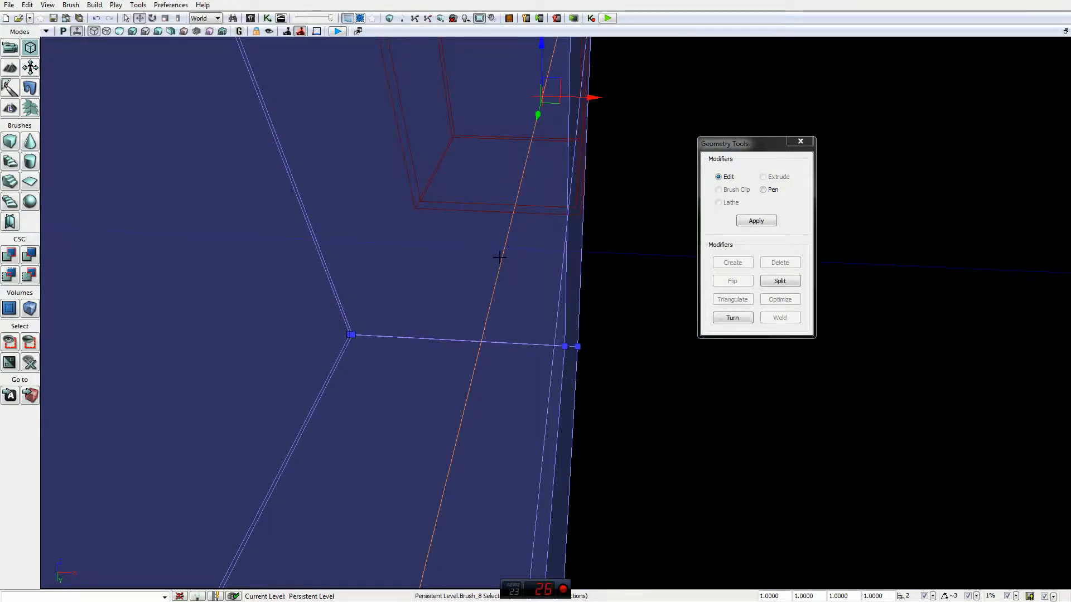
right_click_drag(552, 271, 363, 256)
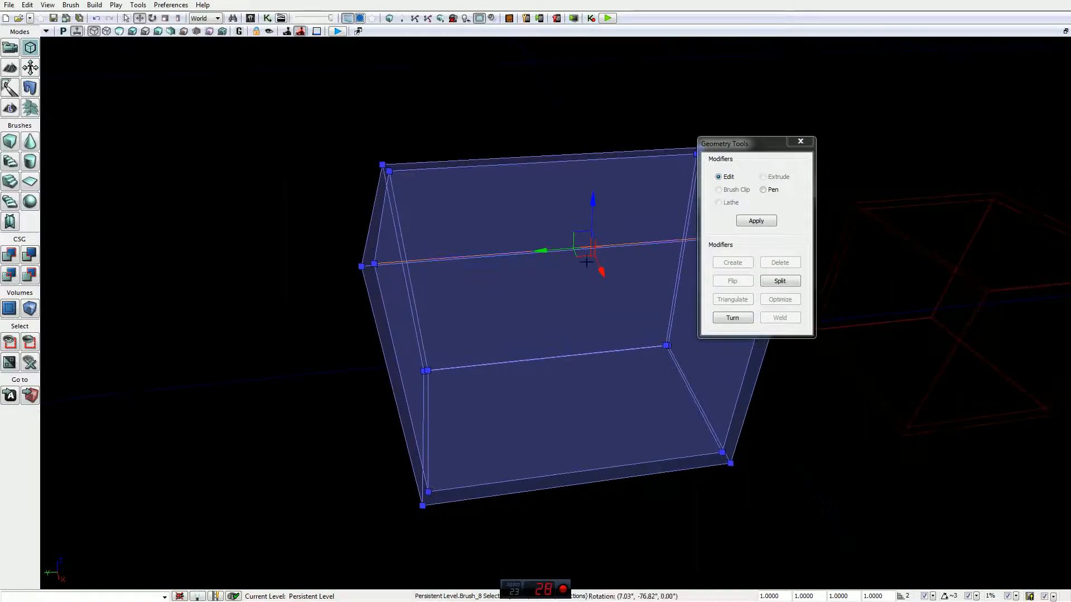
left_click(780, 282)
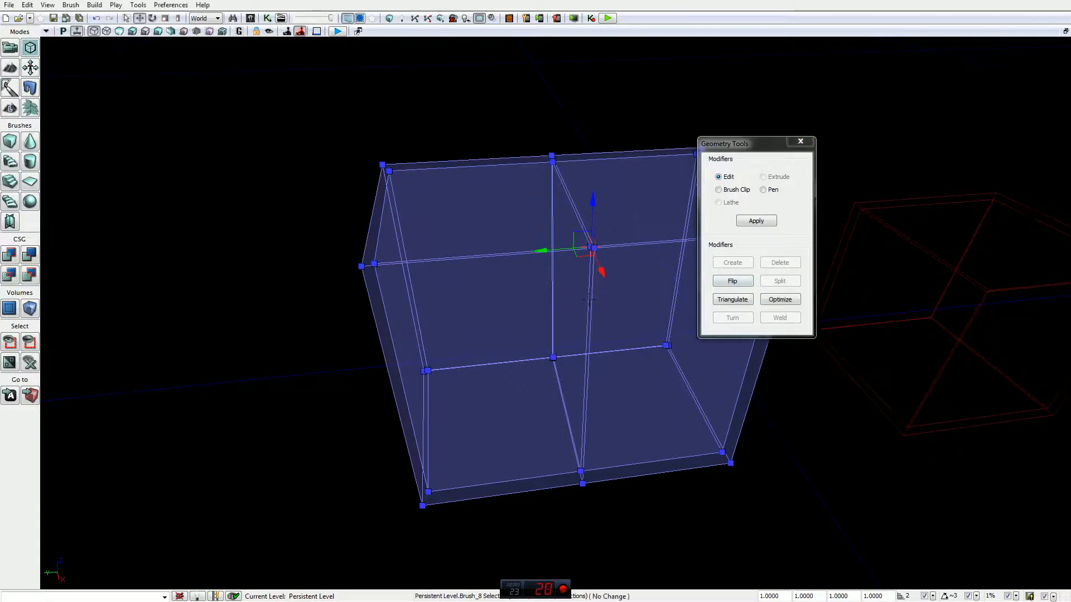
mouse_move(597, 298)
right_mouse_down()
mouse_move(556, 273)
mouse_move(653, 286)
mouse_move(456, 192)
mouse_move(545, 400)
mouse_move(550, 318)
right_mouse_up()
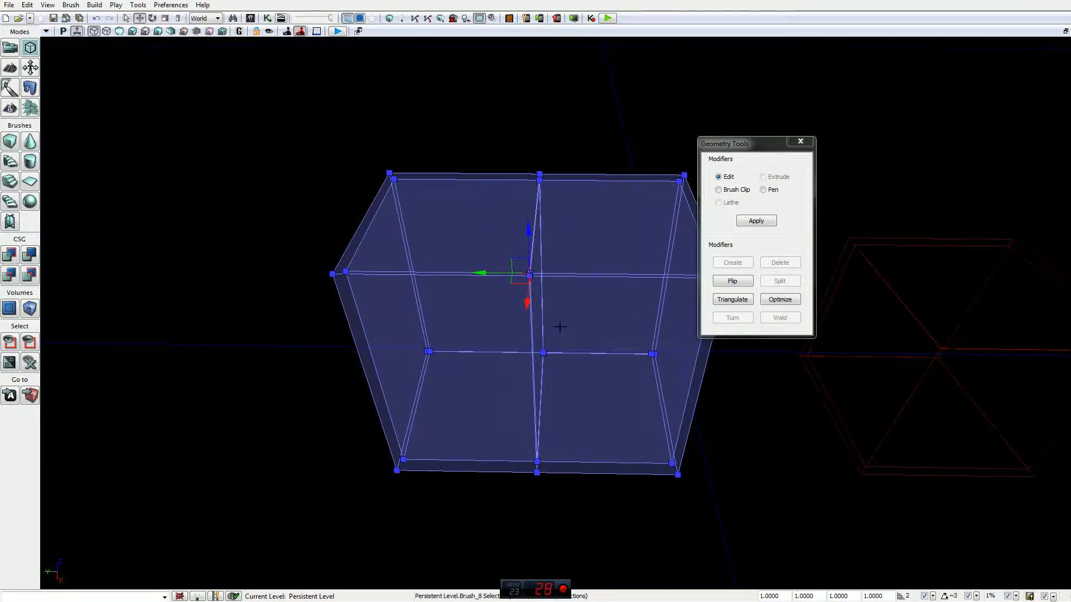
Select only the half of the split outer front face that lies nearer the red builder brush
right_click_drag(559, 349, 568, 354)
left_click(572, 356)
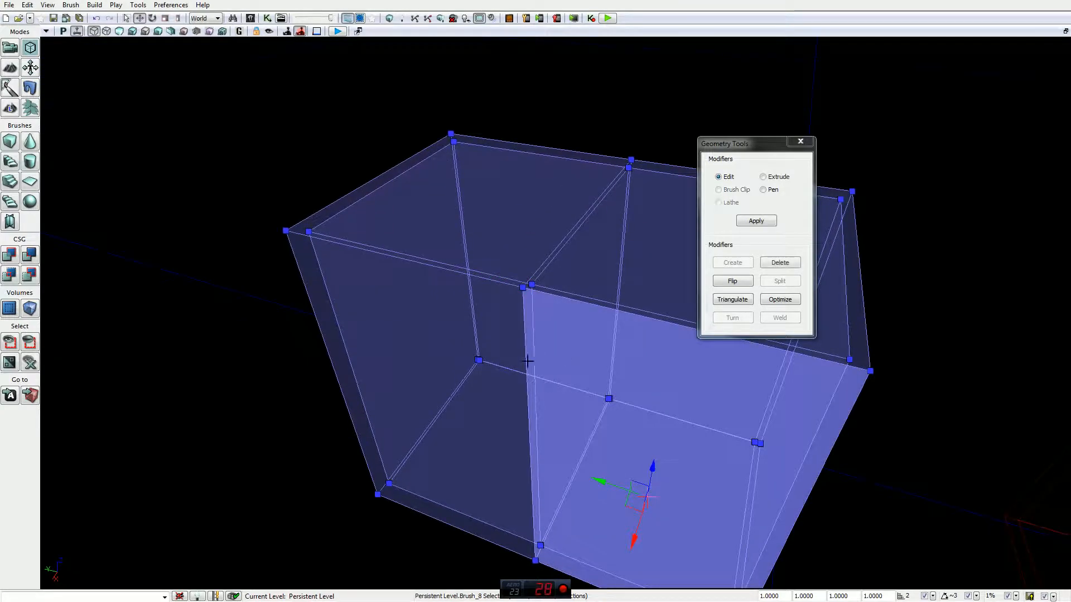
left_click(490, 337, "ctrl")
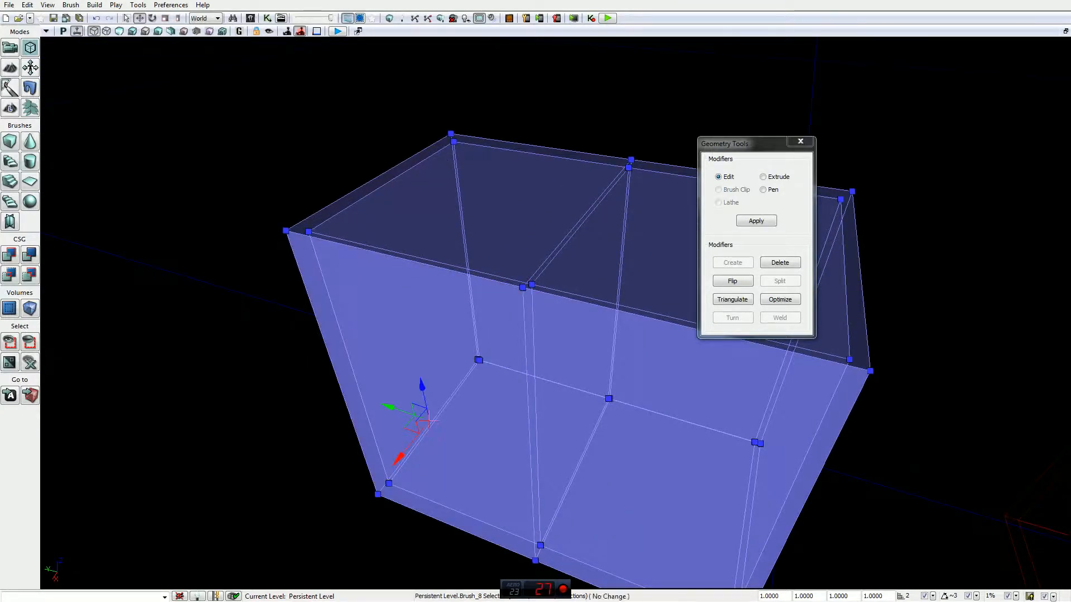
mouse_move(650, 243)
right_mouse_down()
mouse_move(630, 249)
mouse_move(650, 244)
mouse_move(583, 208)
mouse_move(511, 190)
right_mouse_up()
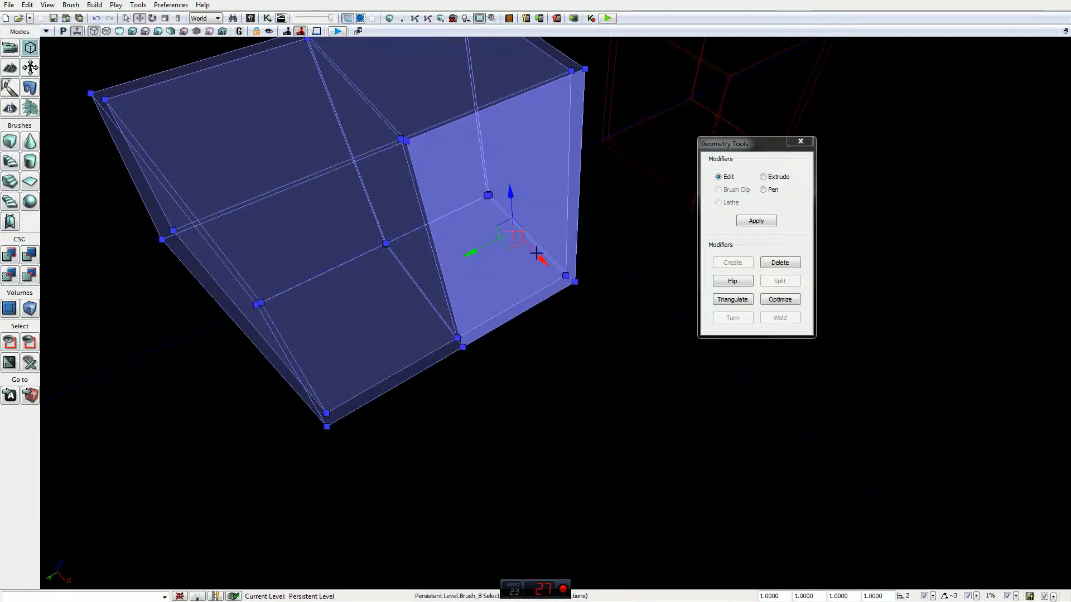
Try pulling the selected half face outward along X with the Edit modifier, then push it back in line
left_click_drag(542, 263, 569, 287)
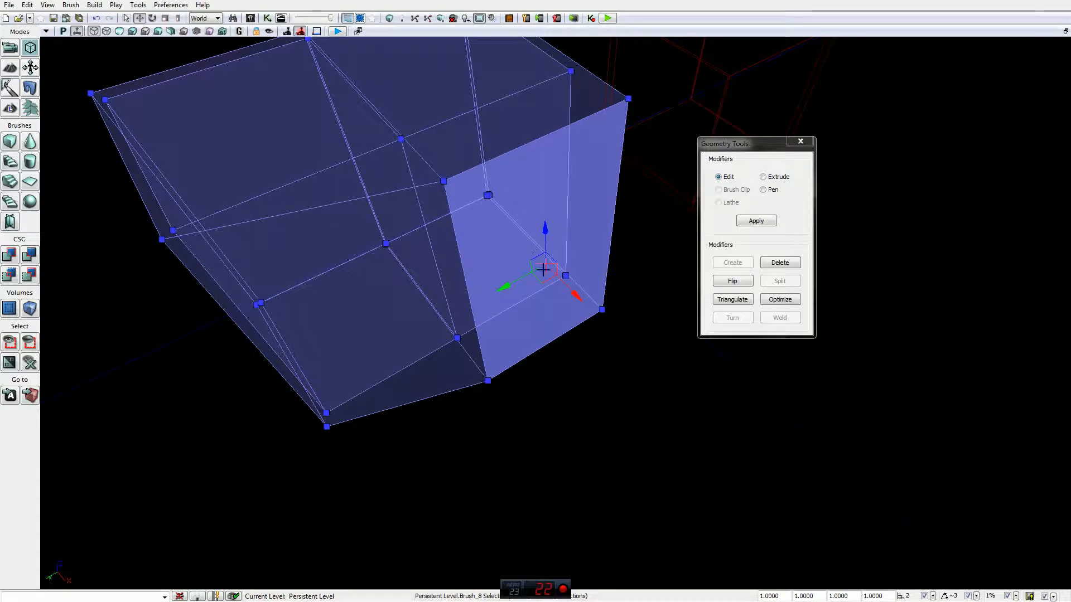
left_click_drag(576, 297, 531, 265)
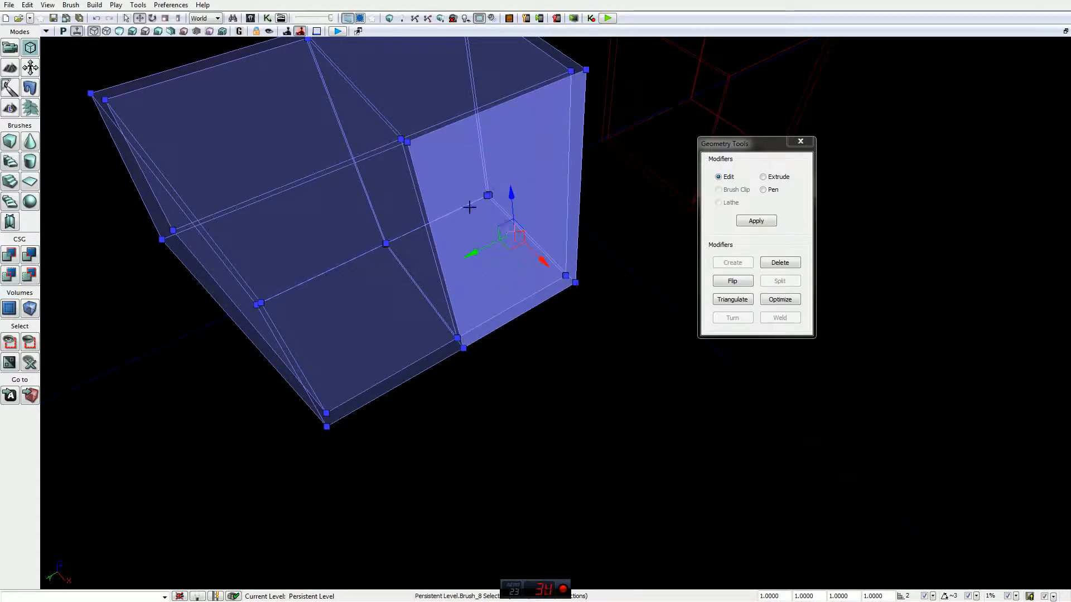
right_click_drag(469, 207, 492, 194)
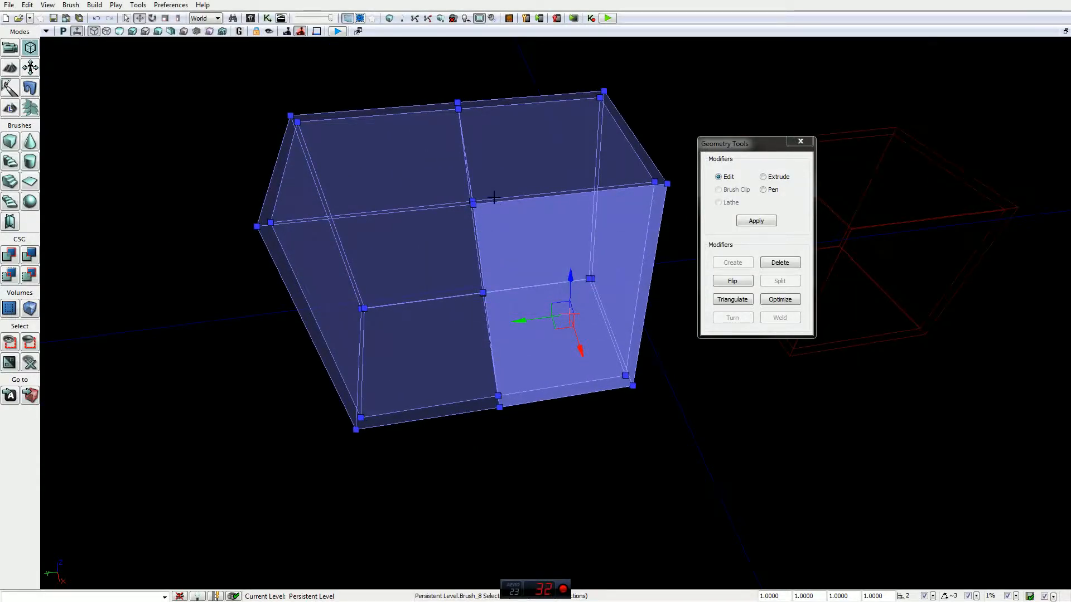
mouse_move(494, 197)
right_mouse_down()
mouse_move(511, 208)
mouse_move(530, 162)
right_mouse_up()
mouse_move(518, 199)
right_mouse_down()
mouse_move(544, 190)
mouse_move(494, 188)
right_mouse_up()
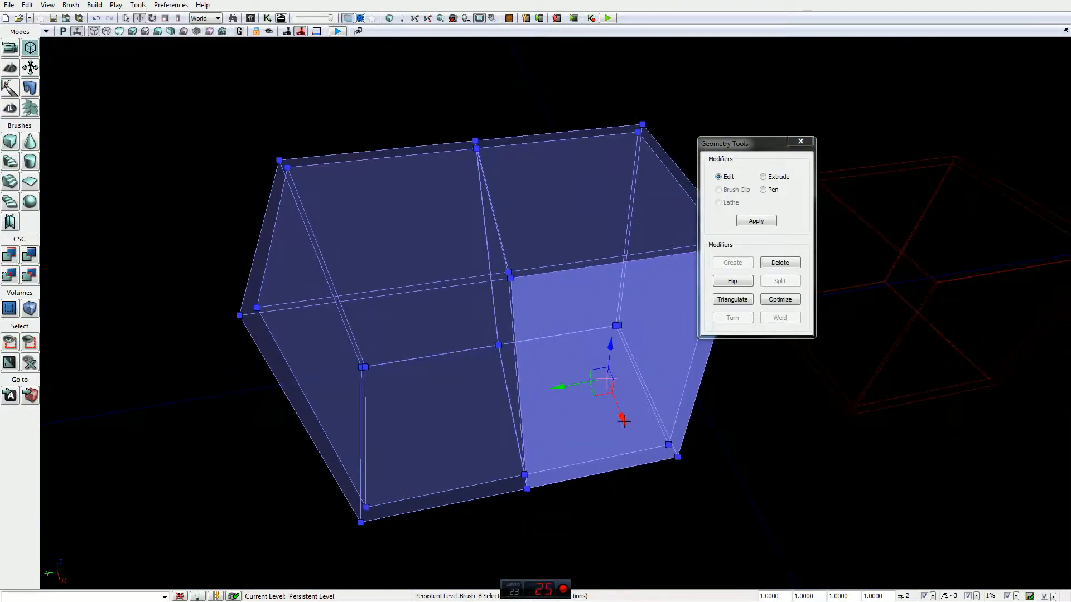
Switch to the Extrude modifier and extrude the selected half face outward along X in several short pulls
mouse_move(624, 422)
left_mouse_down()
mouse_move(650, 504)
mouse_move(631, 422)
left_mouse_up()
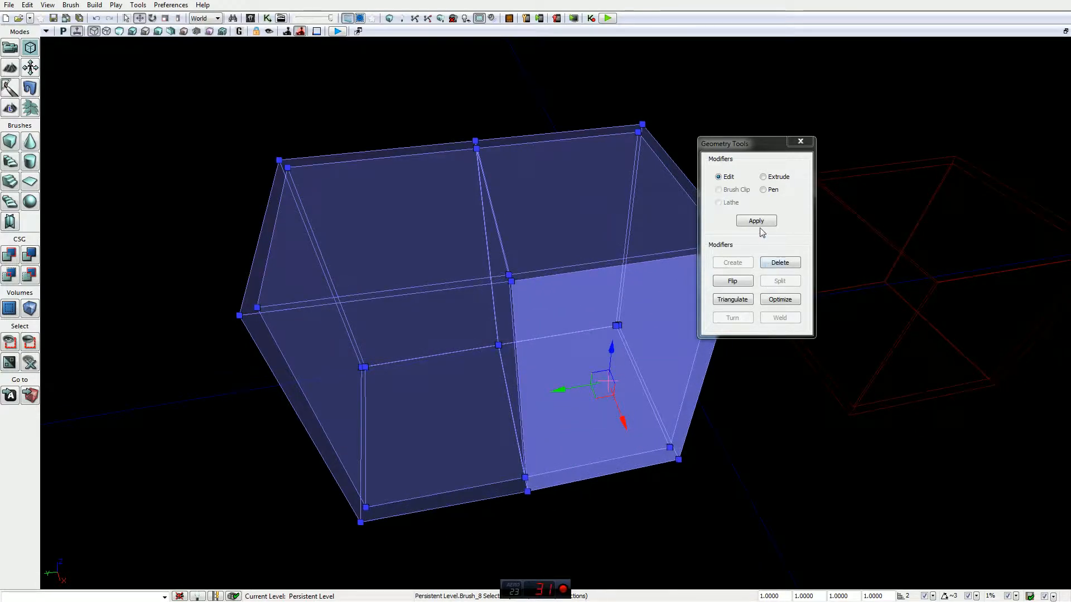
left_click(763, 176)
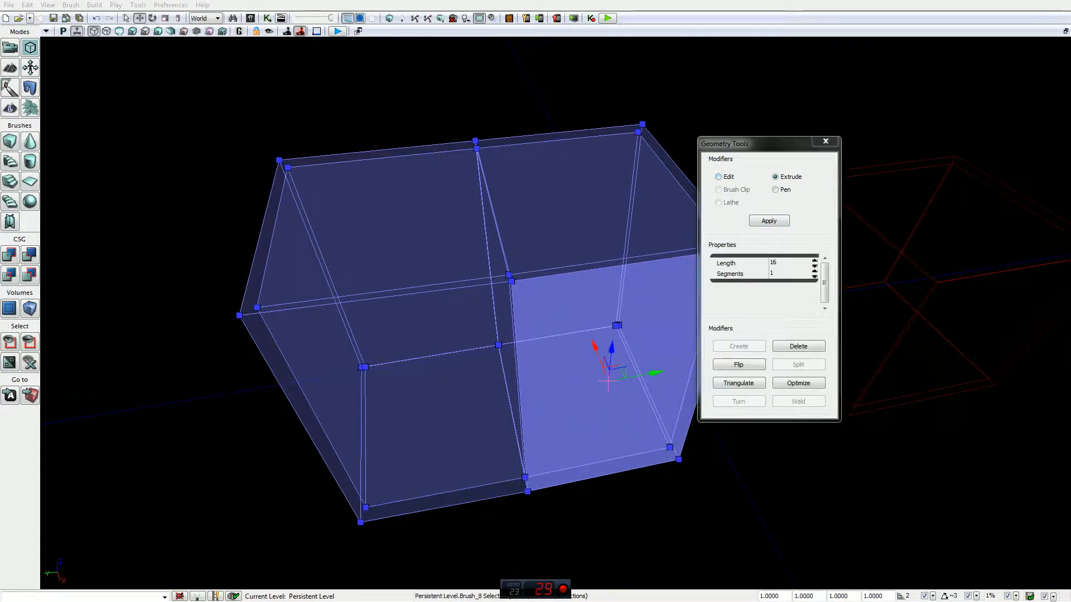
mouse_move(391, 279)
left_mouse_down()
mouse_move(334, 286)
mouse_move(391, 290)
left_mouse_up()
left_click_drag(352, 245, 343, 240)
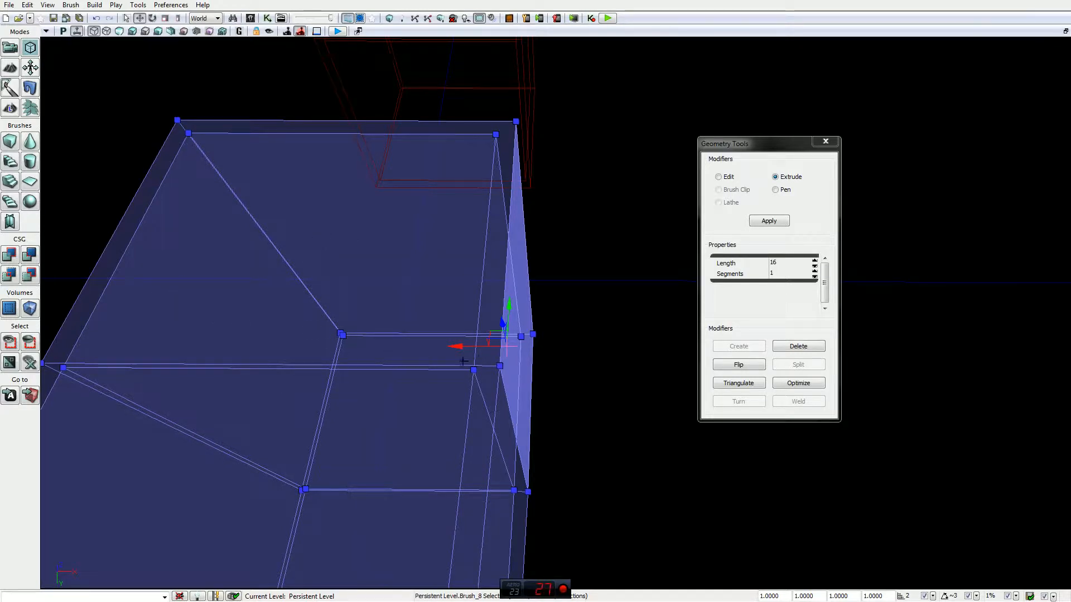
left_click_drag(460, 347, 498, 347)
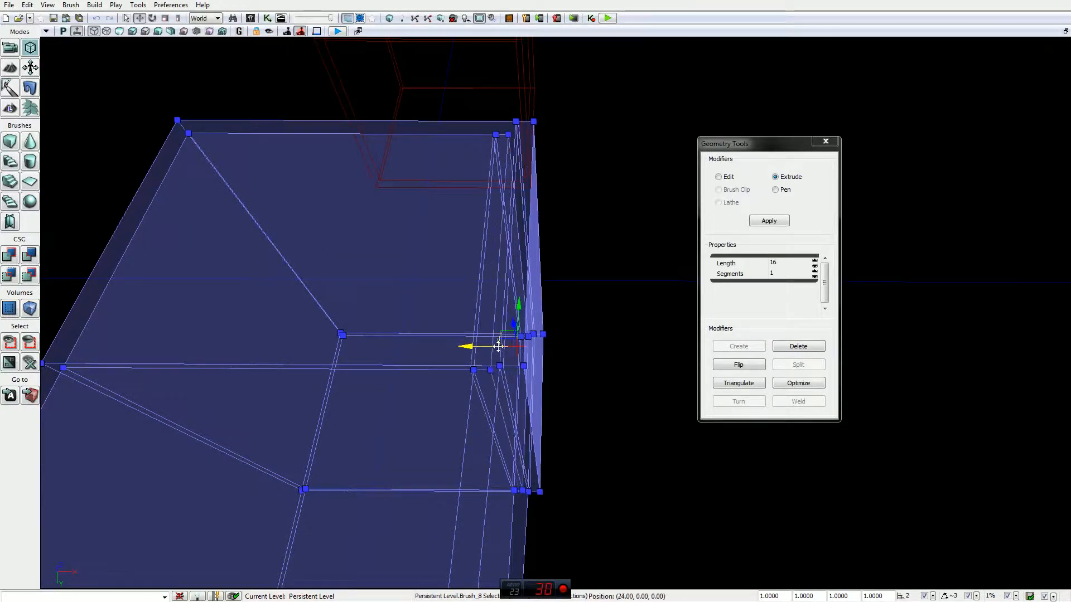
left_click_drag(565, 346, 583, 345)
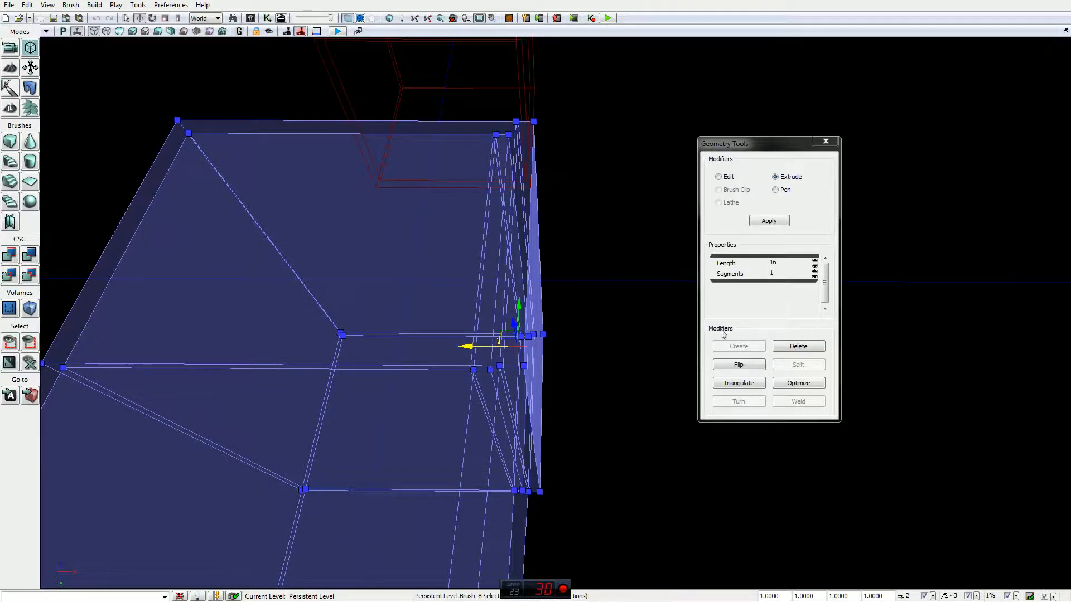
left_click_drag(468, 346, 563, 347)
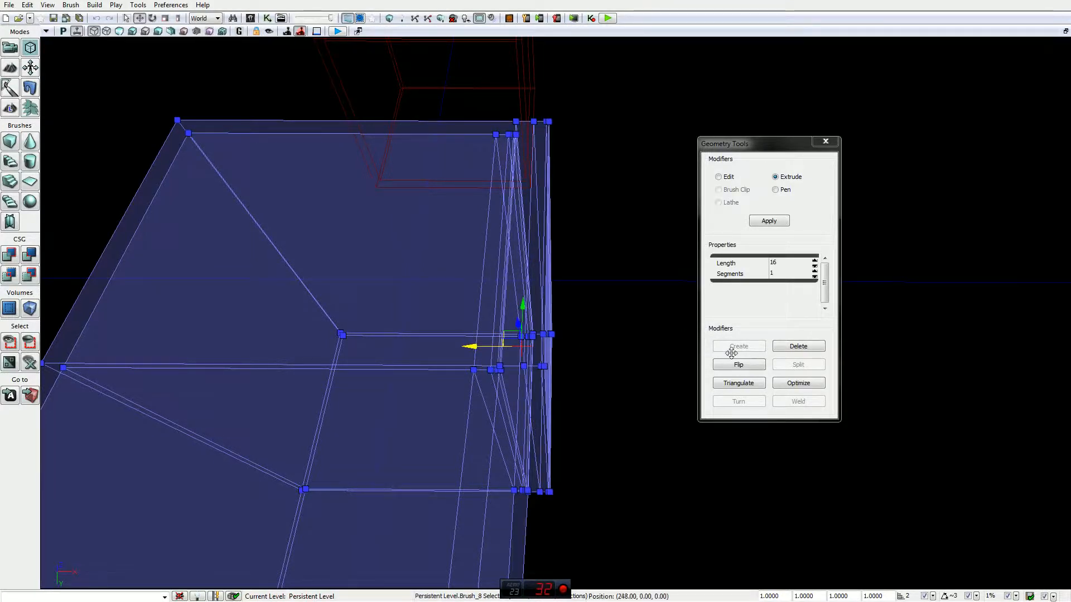
right_click_drag(459, 345, 485, 346)
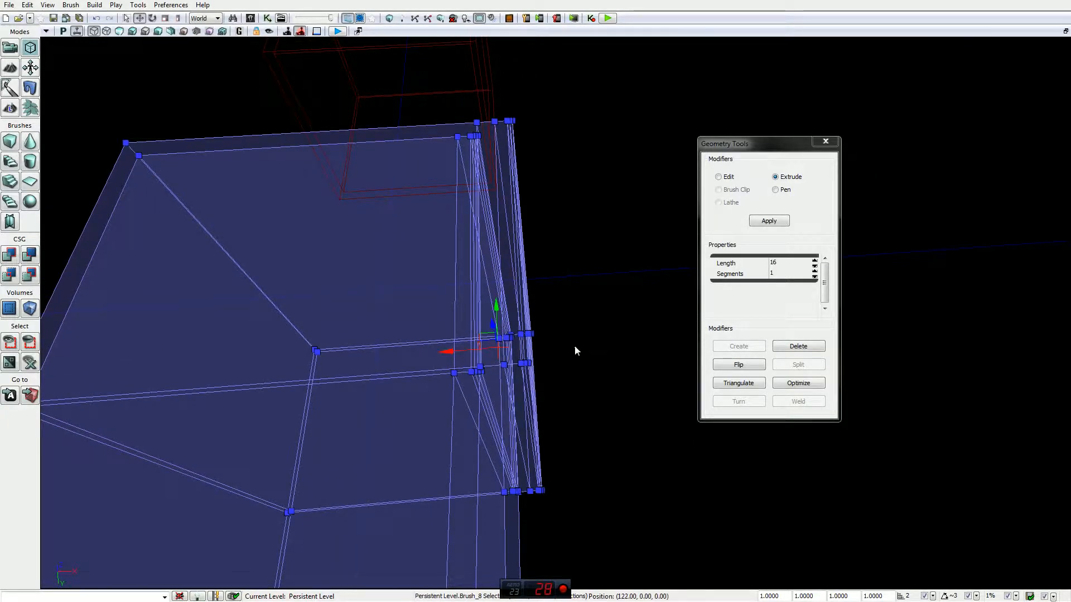
Select the other half of the outer front face and extrude it far out along X into a long section
right_click_drag(554, 301, 554, 279)
mouse_move(390, 334)
right_mouse_down()
mouse_move(413, 338)
mouse_move(403, 339)
right_mouse_up()
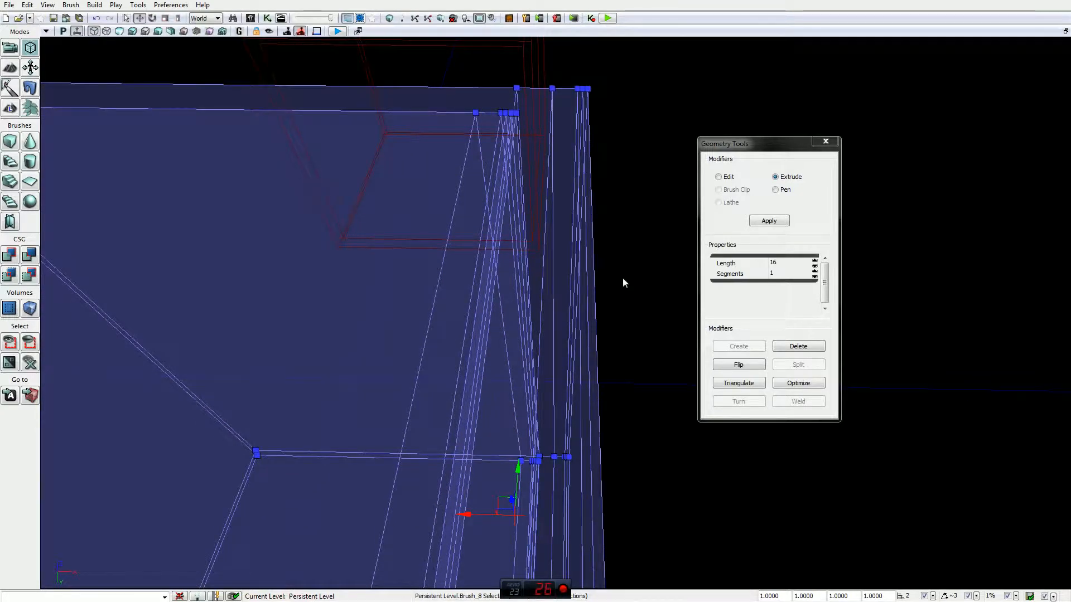
mouse_move(622, 279)
right_mouse_down()
mouse_move(385, 276)
mouse_move(346, 274)
mouse_move(338, 261)
mouse_move(377, 255)
mouse_move(388, 255)
mouse_move(365, 282)
mouse_move(329, 279)
mouse_move(340, 256)
mouse_move(554, 287)
mouse_move(624, 282)
right_mouse_up()
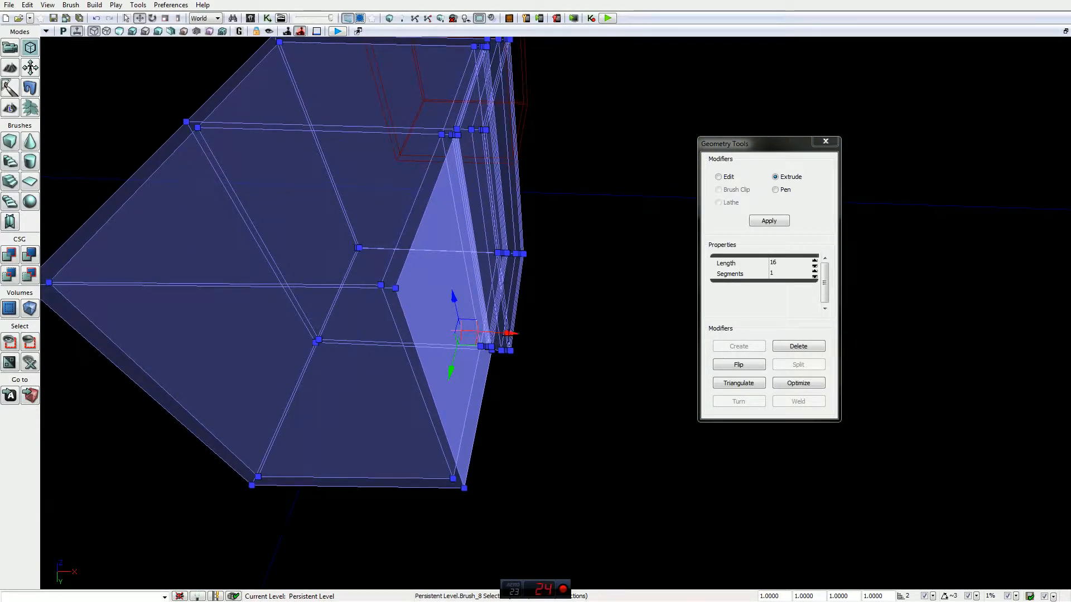
right_click_drag(497, 344, 506, 341)
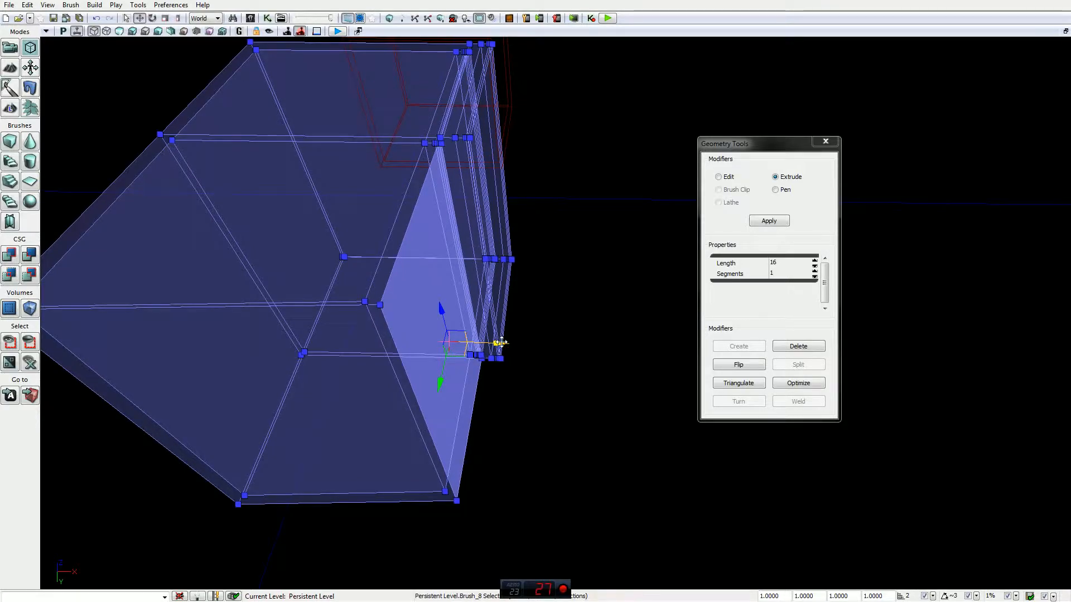
left_click_drag(595, 343, 923, 348)
key("d")
key("s")
mouse_move(526, 359)
right_mouse_down()
mouse_move(435, 350)
mouse_move(390, 332)
mouse_move(401, 301)
right_mouse_up()
Select the matching inner half face and extrude it along X toward the long section's outer end
left_click(401, 301)
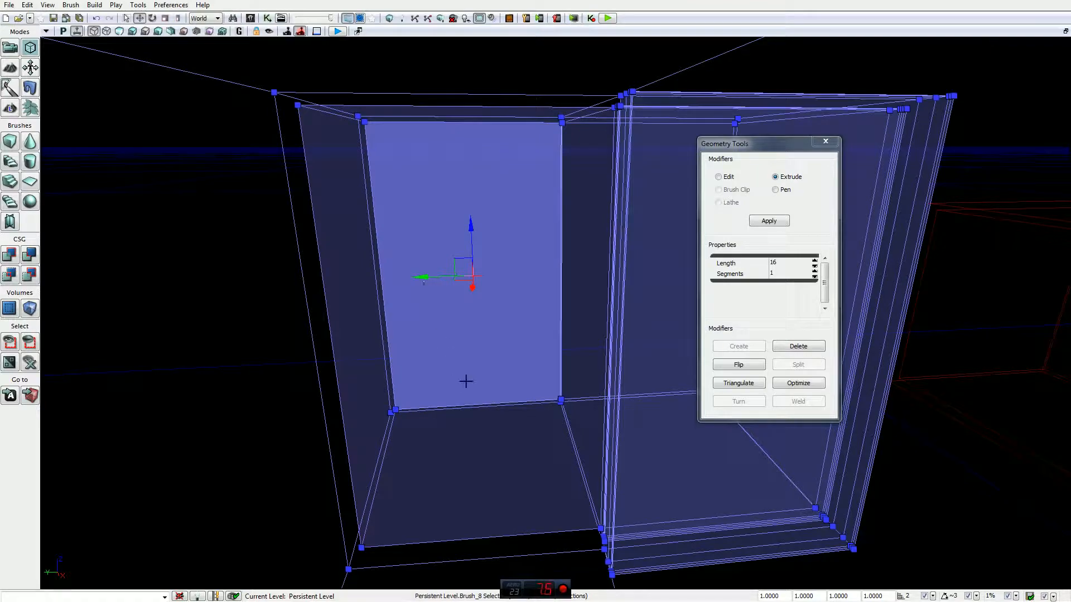
right_click_drag(465, 382, 553, 366)
left_click(534, 324)
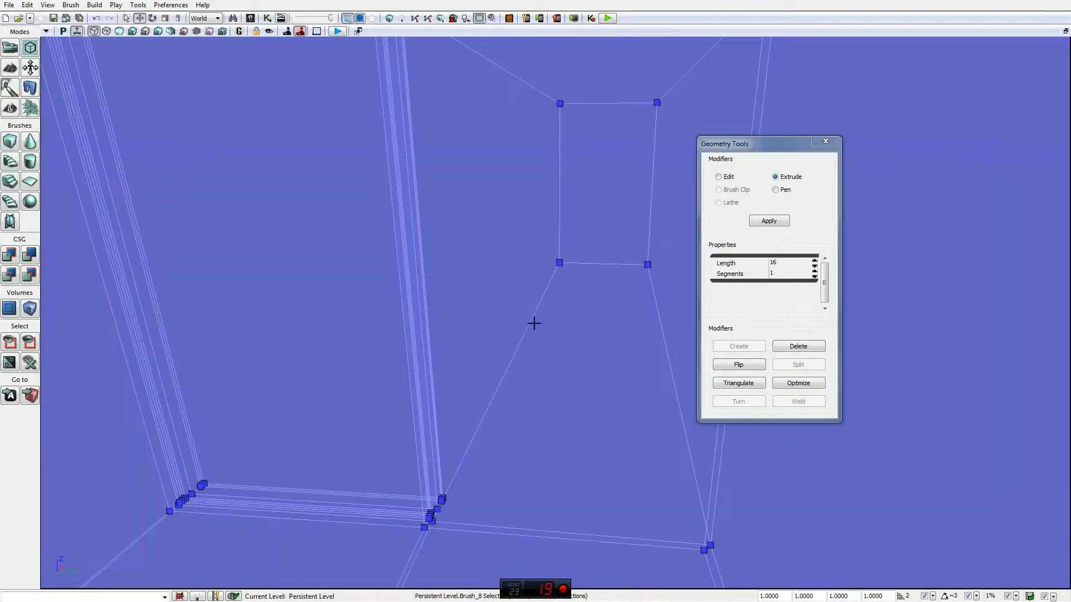
left_click_drag(530, 318, 530, 317)
left_click(530, 316)
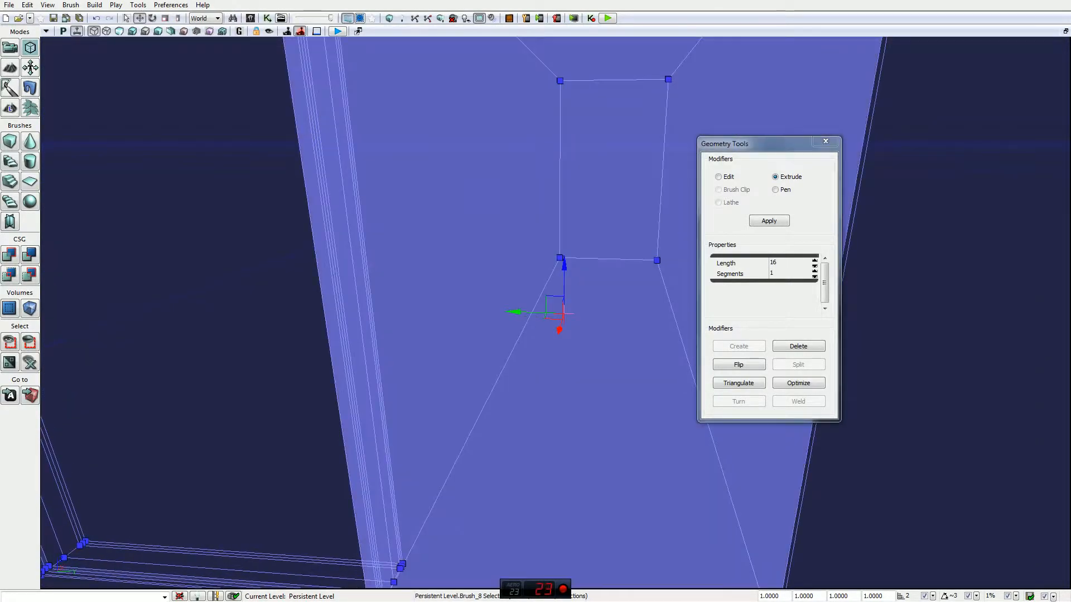
right_click_drag(531, 316, 301, 289)
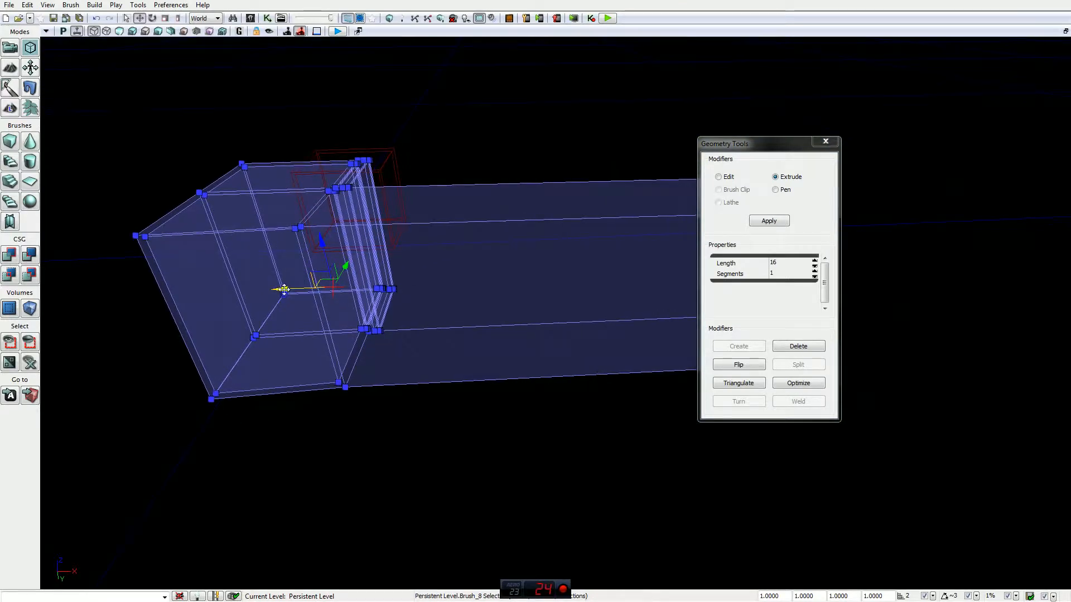
left_click_drag(379, 293, 581, 294)
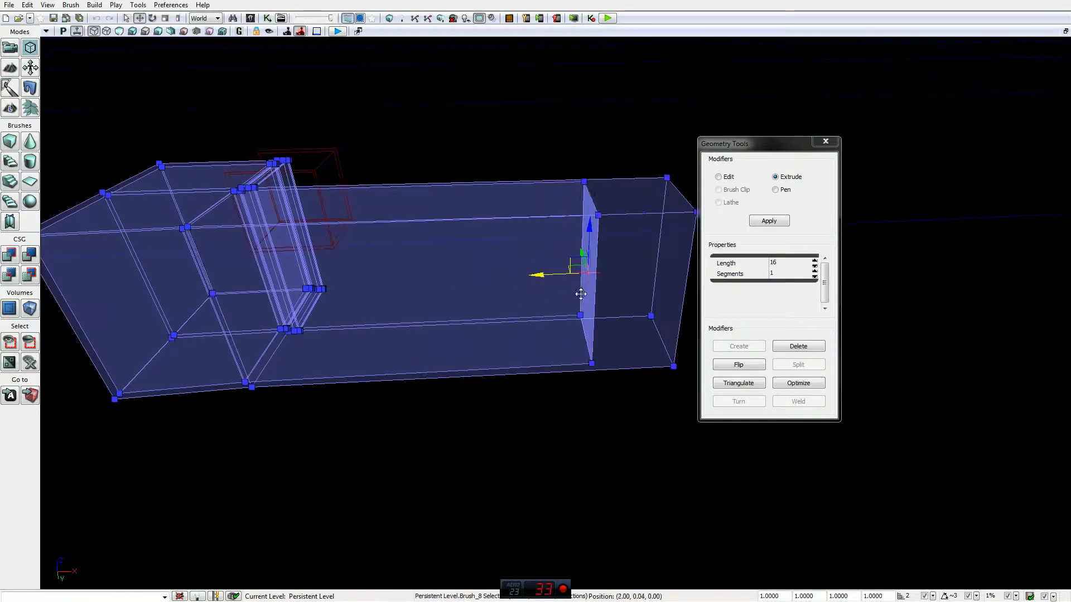
Examine the extruded brush and the Pen modifier's options, returning to the Edit modifier
mouse_move(619, 294)
right_mouse_down()
mouse_move(396, 298)
mouse_move(512, 271)
mouse_move(519, 321)
mouse_move(620, 304)
mouse_move(1009, 319)
mouse_move(513, 127)
right_mouse_up()
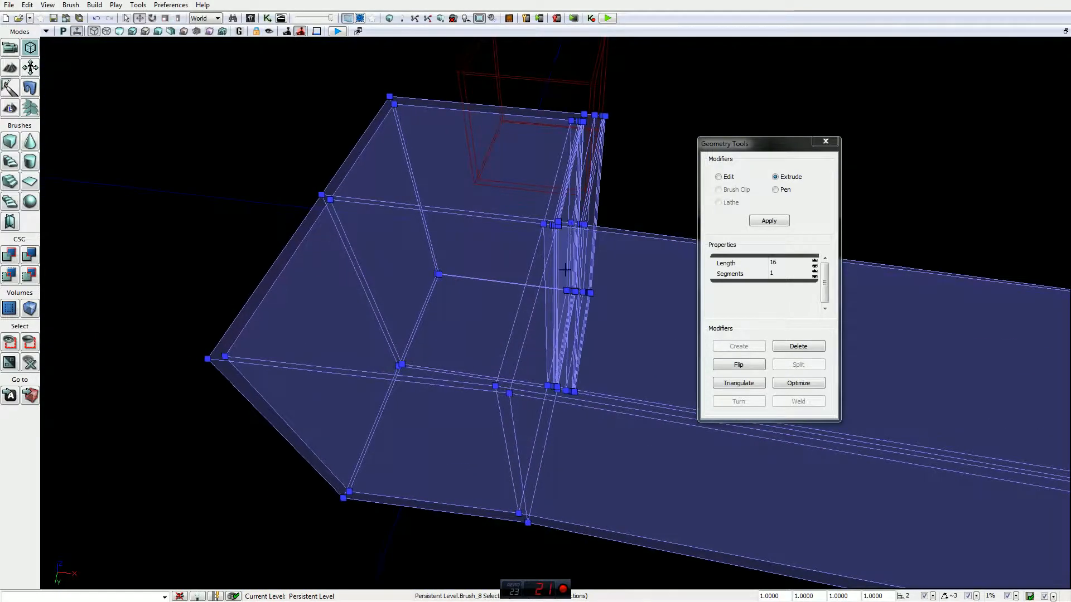
mouse_move(565, 270)
right_mouse_down()
mouse_move(558, 248)
mouse_move(555, 269)
mouse_move(595, 241)
mouse_move(489, 331)
mouse_move(430, 329)
mouse_move(472, 326)
right_mouse_up()
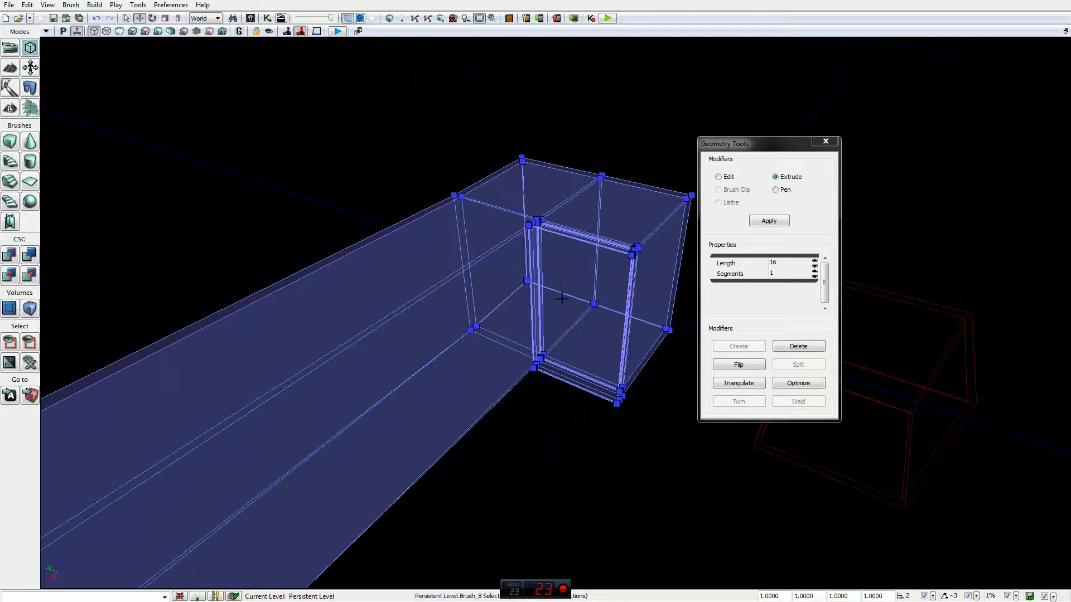
right_click_drag(565, 312, 601, 326)
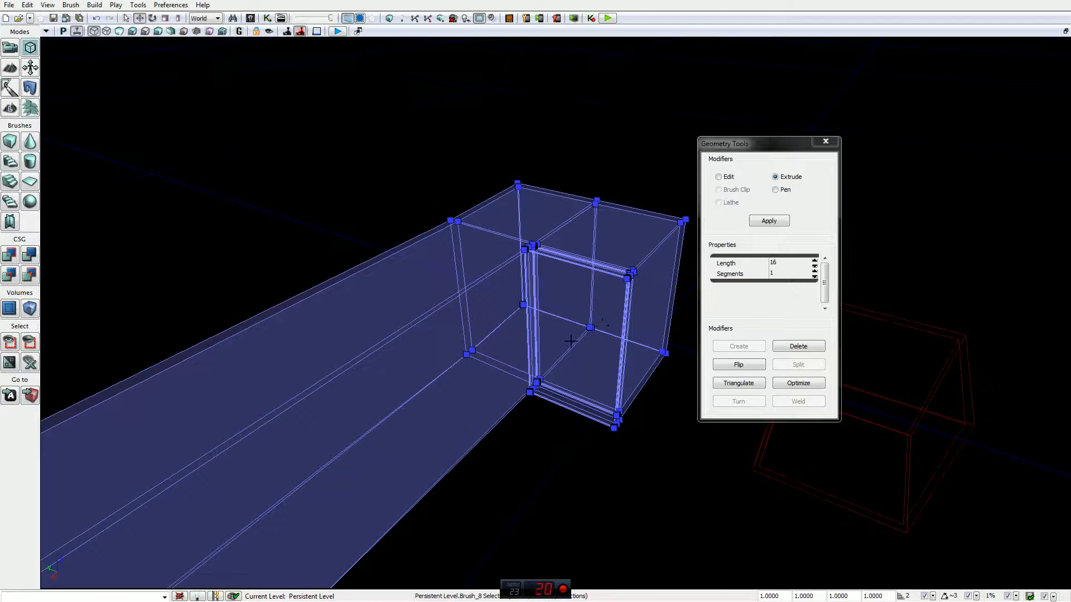
right_click_drag(570, 340, 571, 340)
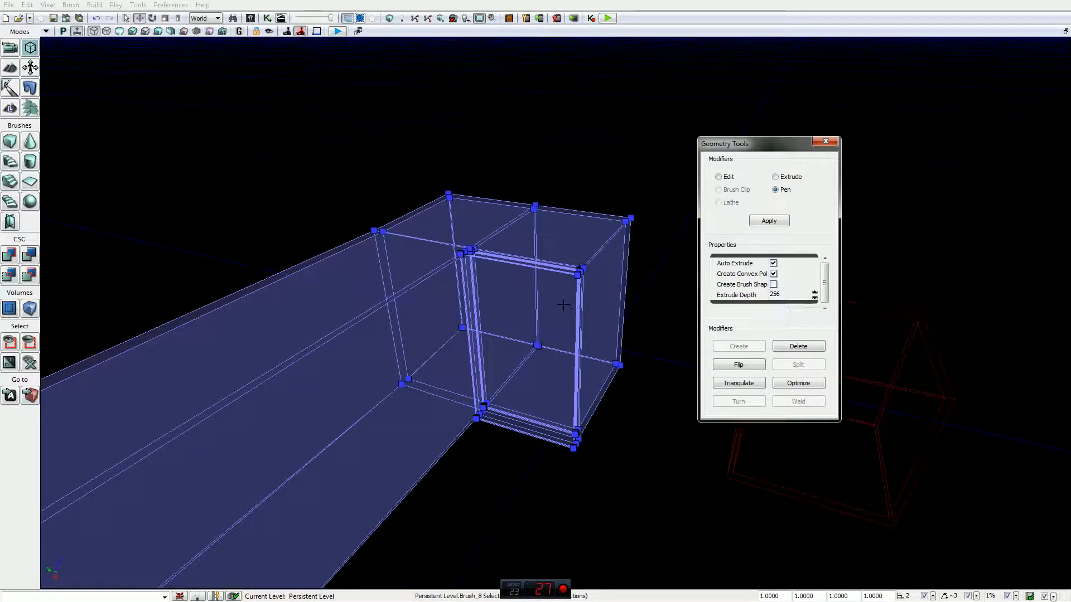
left_click(719, 177)
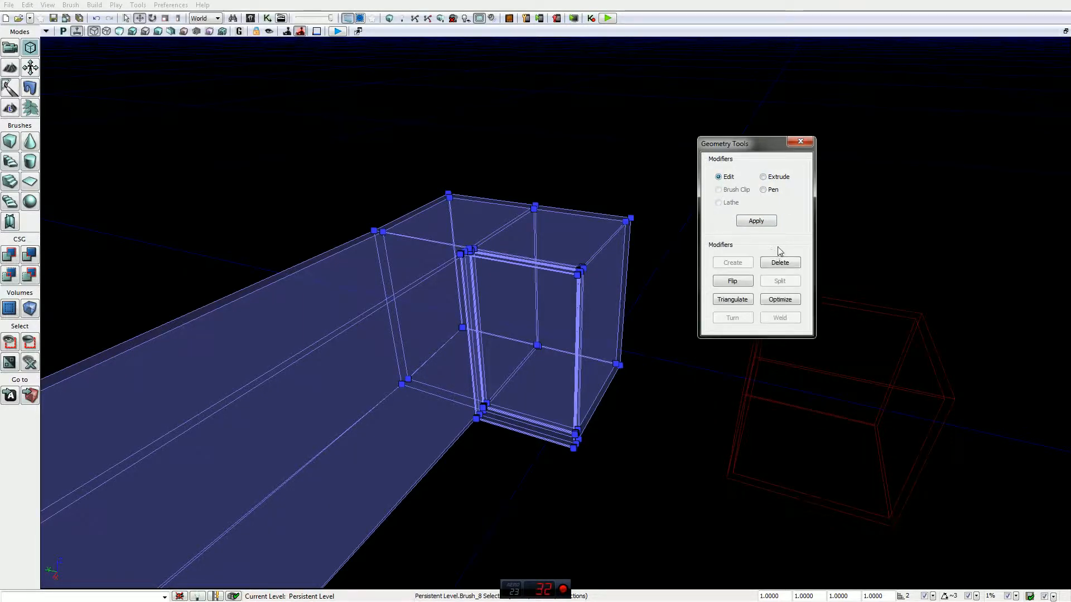
Leave and re-enter Geometry Mode, and optimize the whole brush
left_click(800, 142)
right_click_drag(800, 142, 779, 137)
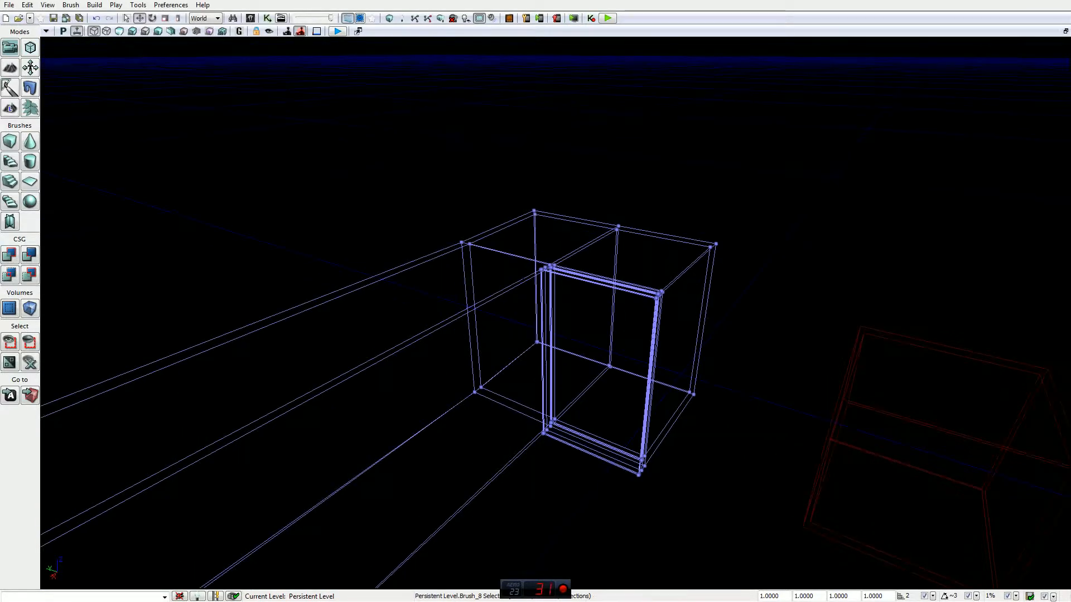
key("shift+2")
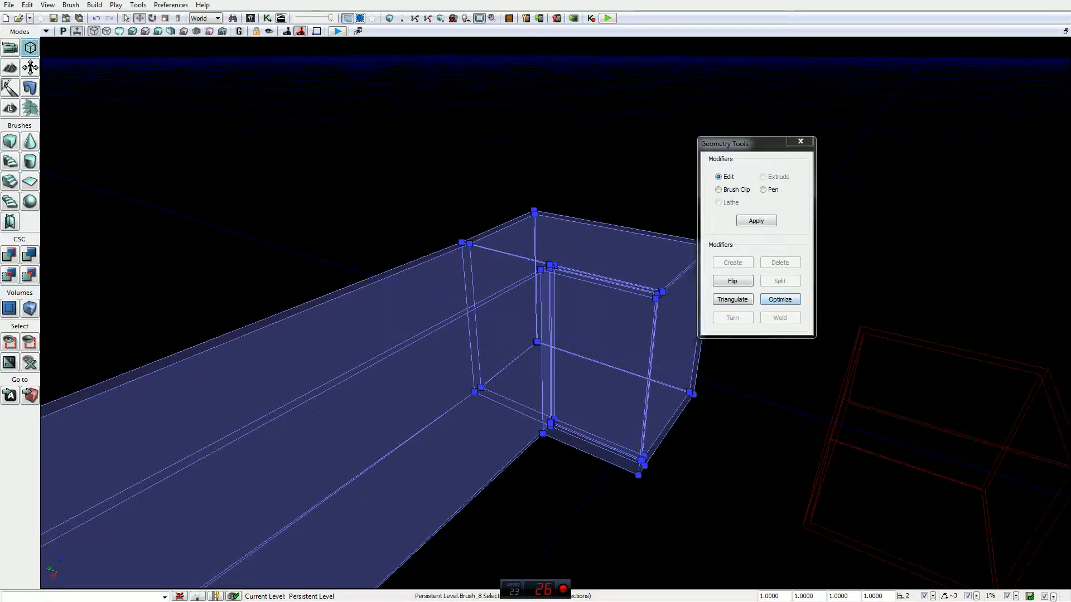
Select the inner top face of the original box section and flip its normal
mouse_move(614, 357)
right_mouse_down()
mouse_move(616, 336)
mouse_move(552, 350)
mouse_move(463, 336)
mouse_move(614, 371)
right_mouse_up()
key("s")
key("a")
key("d")
key("d")
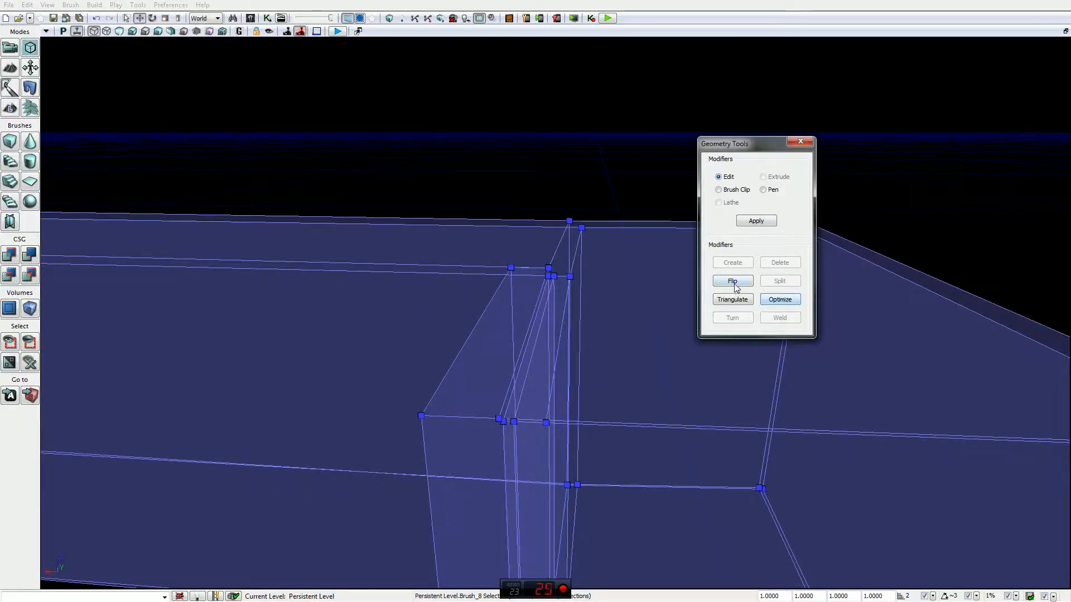
left_click(665, 311)
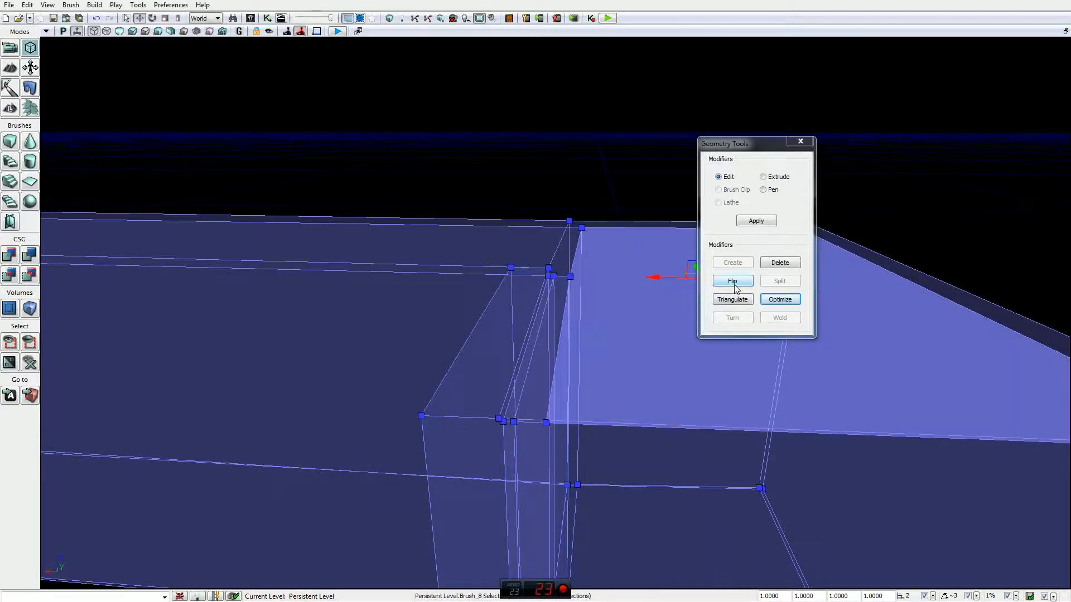
left_click(736, 286)
left_click(647, 311)
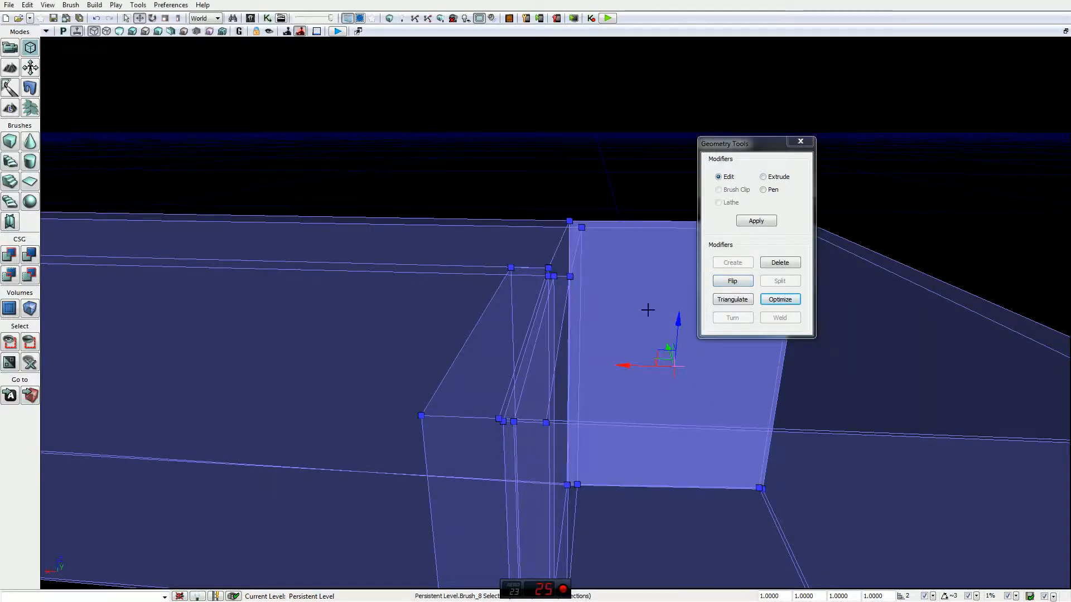
From inside the brush, flip the ceiling face's normal, undo the flip and flip it once more
right_click_drag(740, 388, 681, 302)
left_click(661, 202)
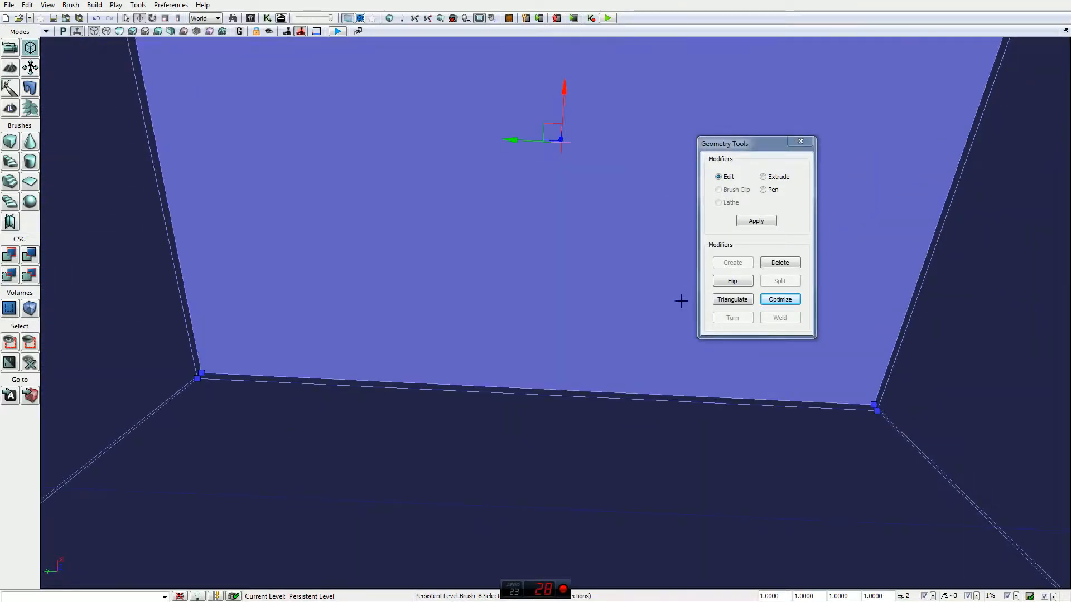
left_click(732, 281)
key("ctrl+z")
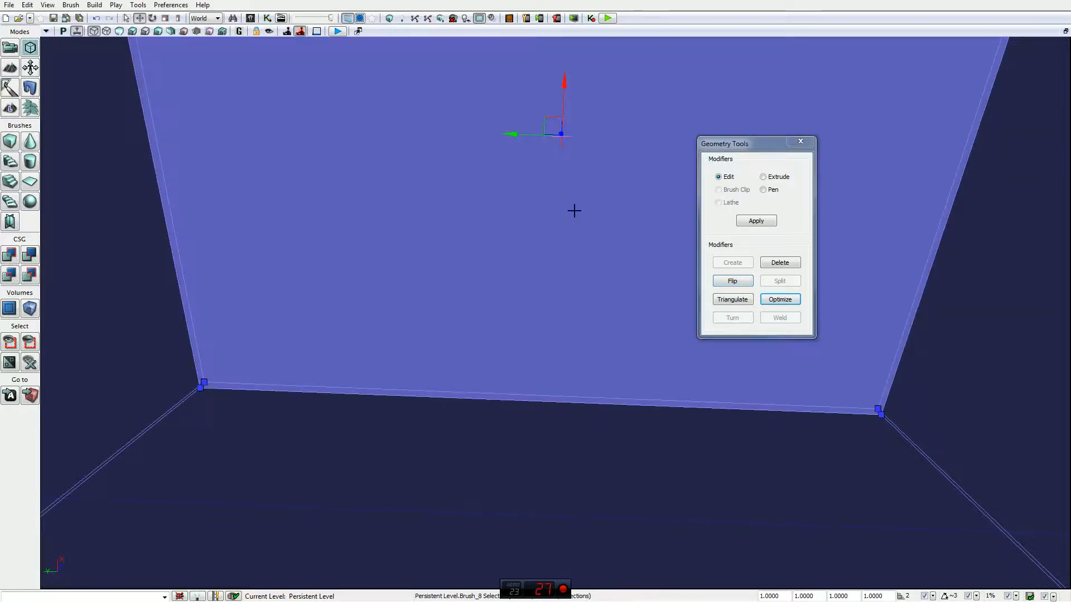
left_click(733, 280)
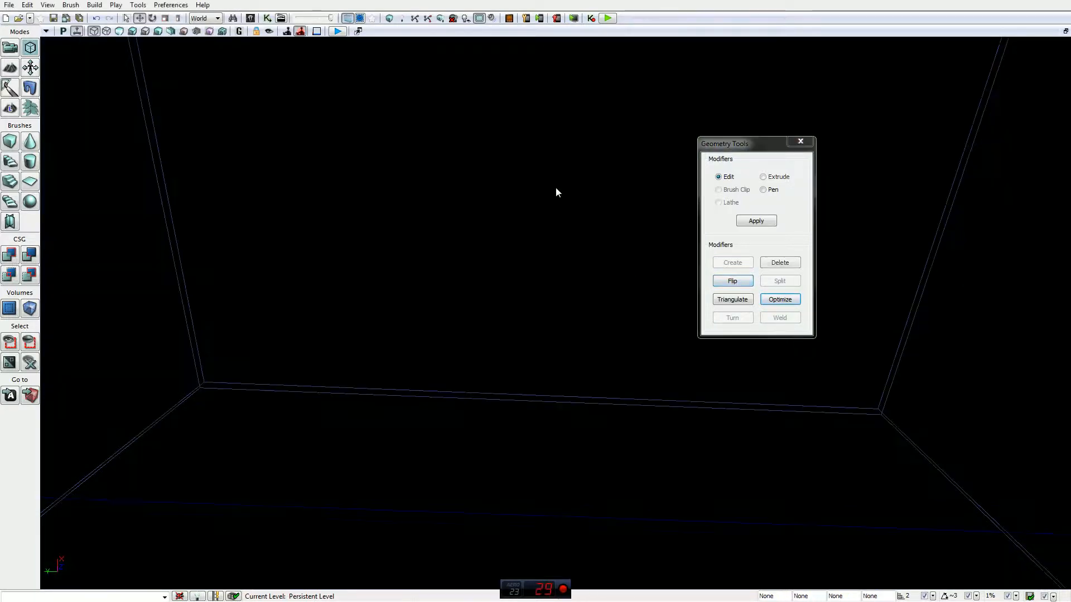
Reselect the brush from outside and select the outer top face of its box section
mouse_move(556, 187)
right_mouse_down()
mouse_move(557, 223)
mouse_move(520, 203)
mouse_move(524, 234)
right_mouse_up()
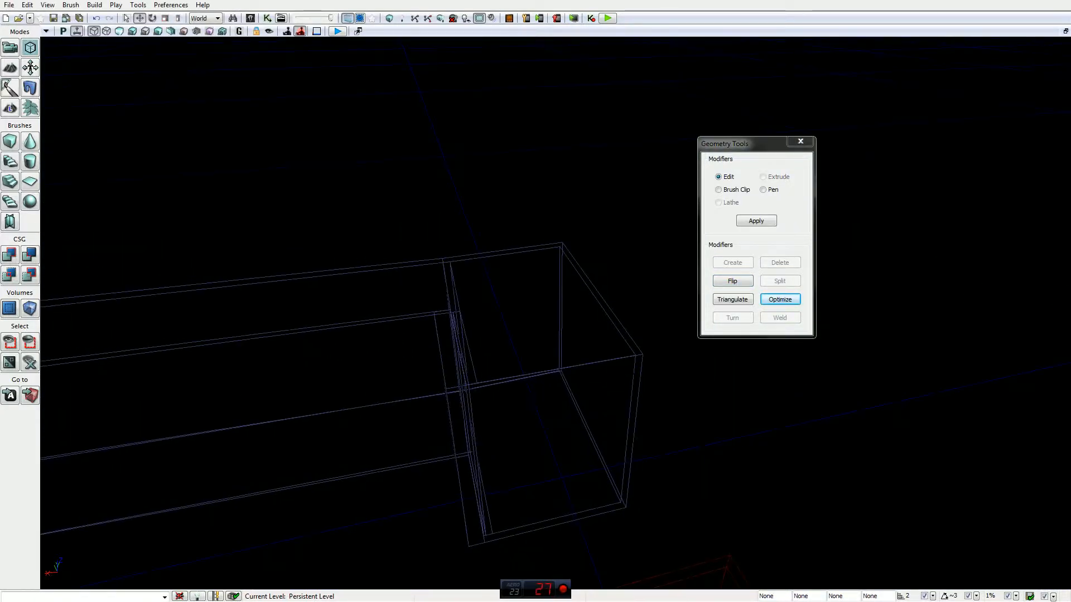
left_click(534, 284)
mouse_move(534, 285)
right_mouse_down()
mouse_move(552, 296)
mouse_move(660, 235)
mouse_move(600, 385)
right_mouse_up()
left_click(601, 384)
left_click(552, 285)
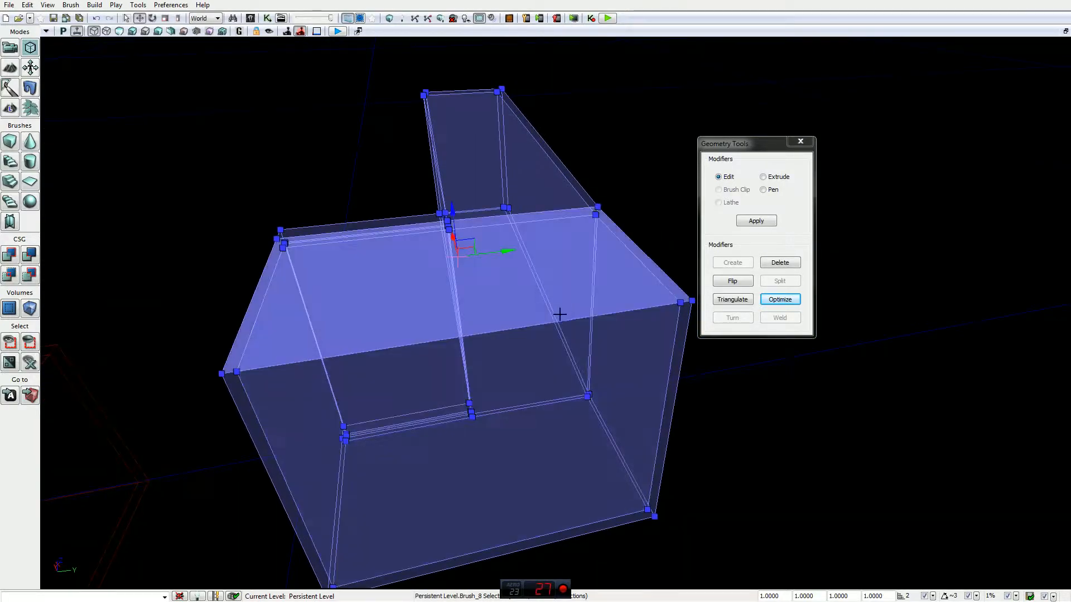
Triangulate the outer top face of the box section
mouse_move(559, 313)
right_mouse_down()
mouse_move(602, 295)
mouse_move(536, 307)
mouse_move(545, 315)
right_mouse_up()
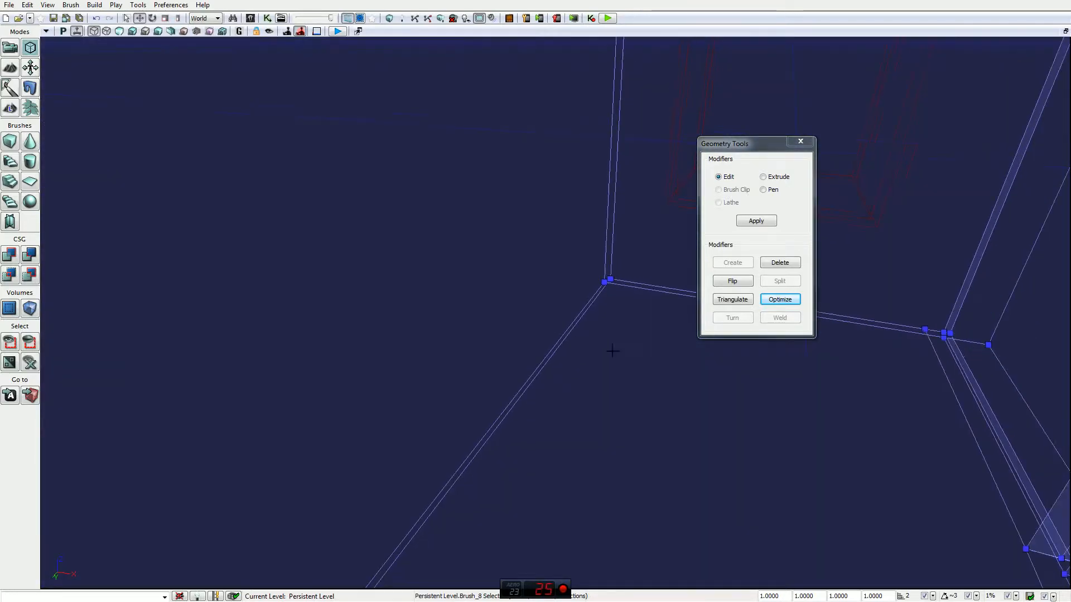
mouse_move(612, 351)
right_mouse_down()
mouse_move(569, 335)
mouse_move(612, 350)
right_mouse_up()
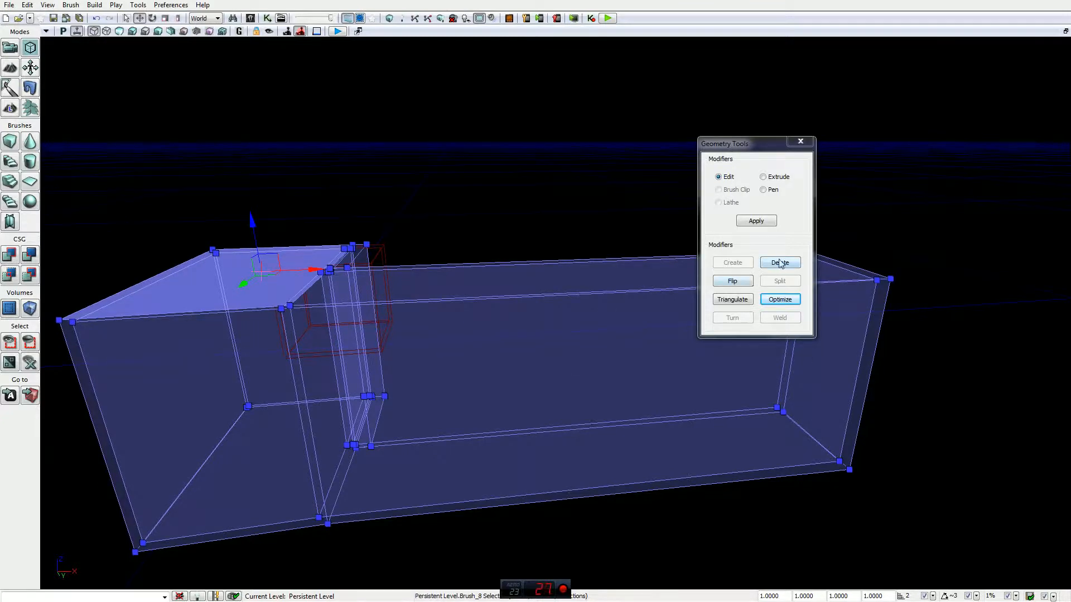
mouse_move(344, 278)
right_mouse_down()
mouse_move(653, 288)
mouse_move(574, 247)
right_mouse_up()
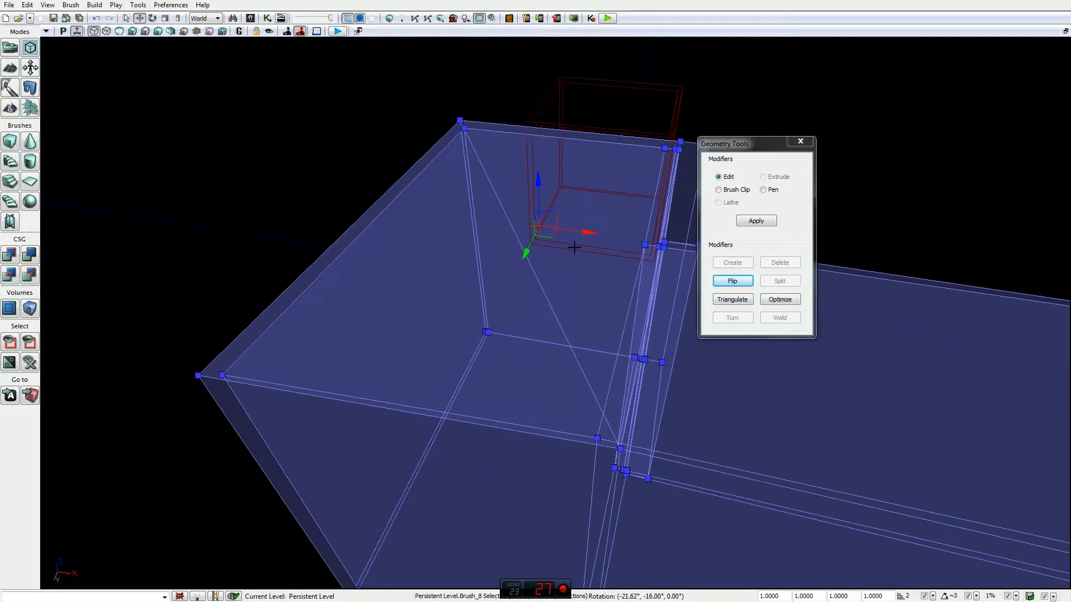
Try to select the diagonal edge between the two triangles of the box section's outer top face
left_click(534, 276)
left_click(539, 276)
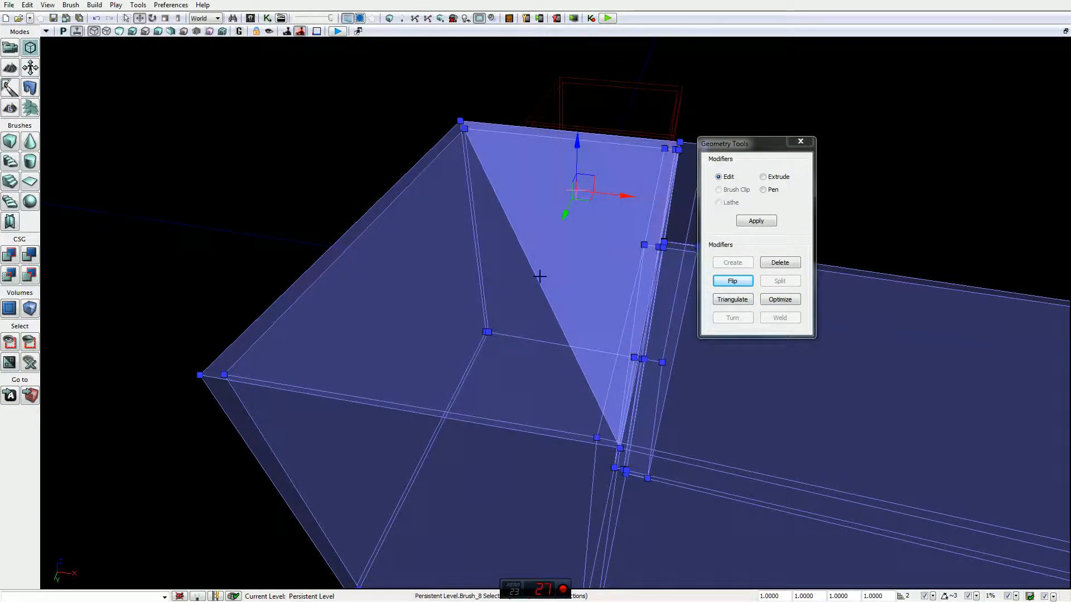
left_click(533, 281)
left_click(548, 266)
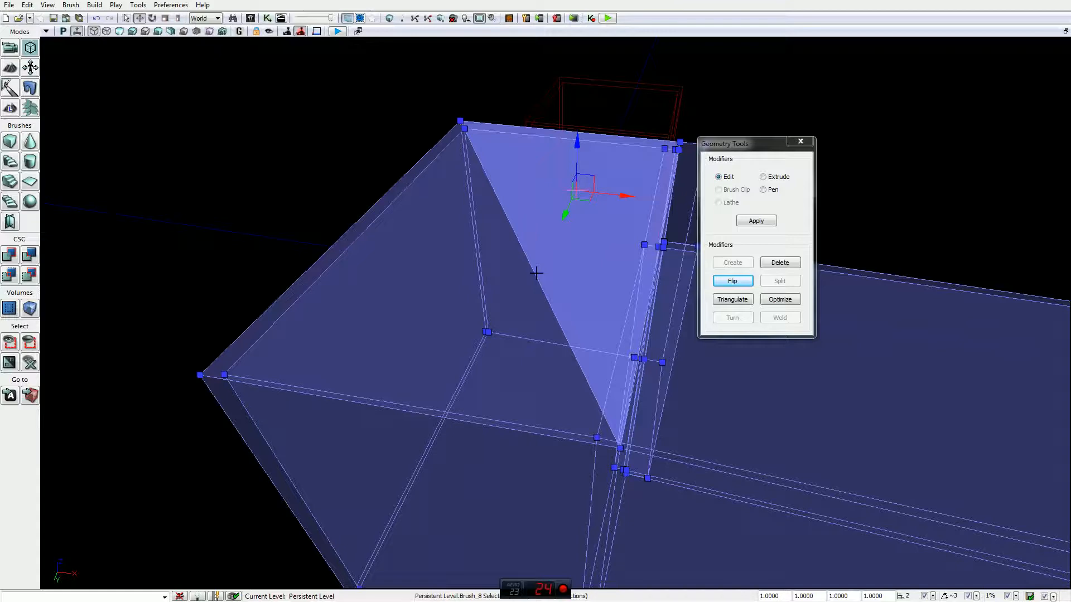
left_click(530, 279)
left_click(543, 271)
left_click(530, 282)
left_click(544, 273)
Retry picking the diagonal edge of the box section's top face from the opposite side, at closer range
mouse_move(512, 301)
right_mouse_down()
mouse_move(574, 317)
mouse_move(664, 312)
mouse_move(603, 301)
mouse_move(513, 307)
mouse_move(513, 289)
right_mouse_up()
left_click(513, 291)
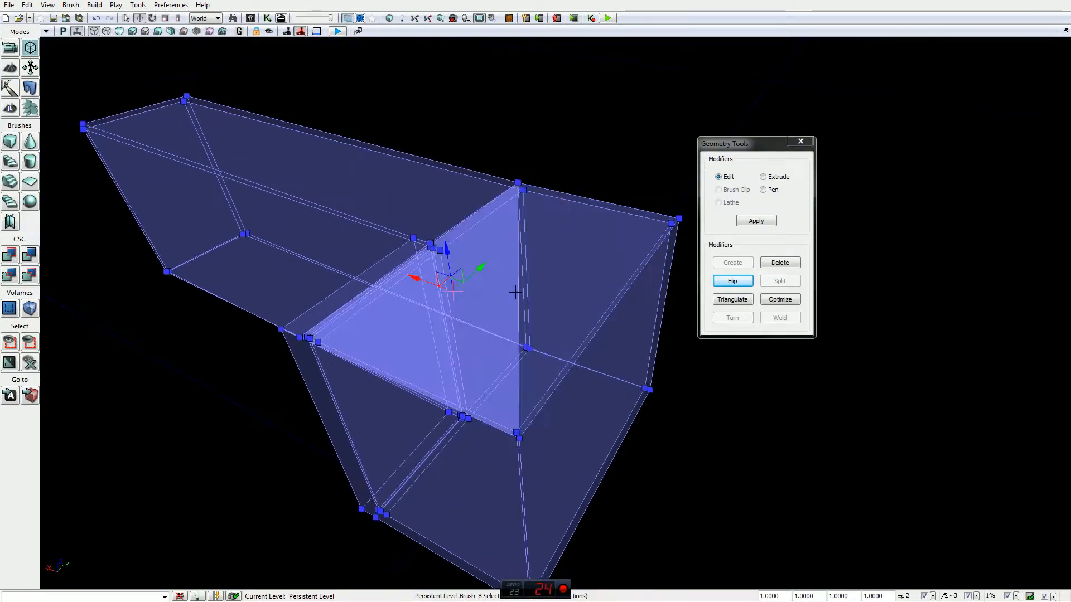
scroll(519, 292, "up", 2)
left_click(524, 287)
scroll(502, 290, "up", 1)
left_click(471, 296)
left_click(483, 291)
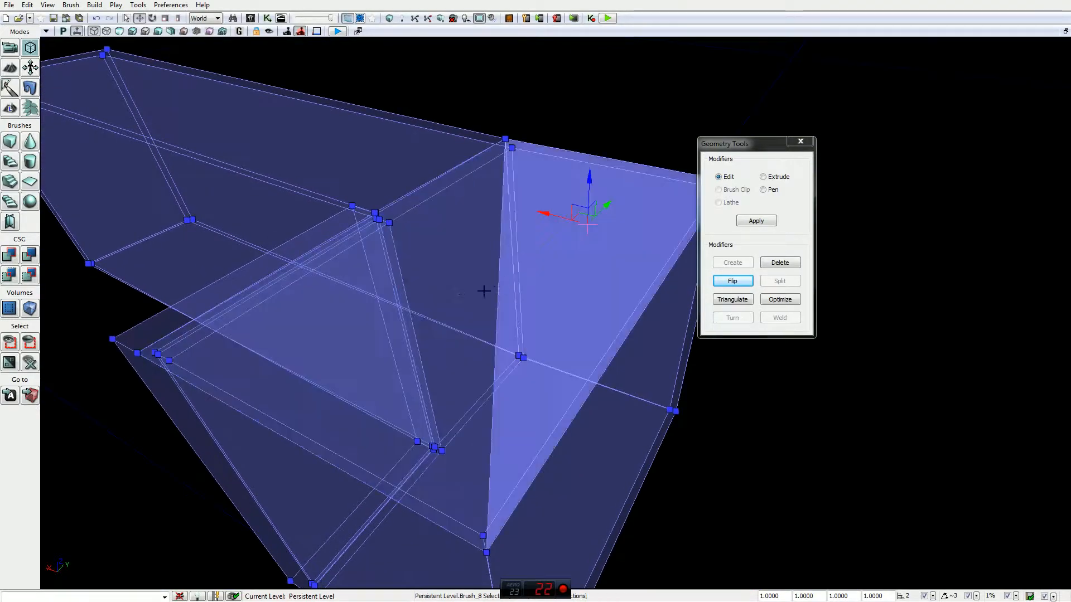
left_click(488, 277)
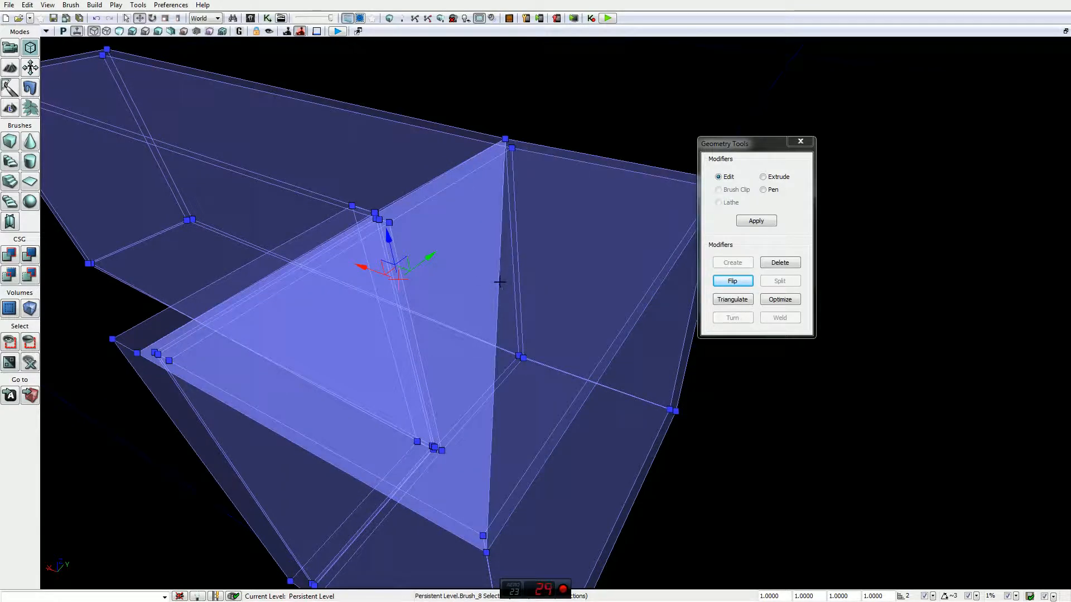
Select the outer triangle of the box section's top face and extrude it upward into a triangular prism
left_click(498, 282)
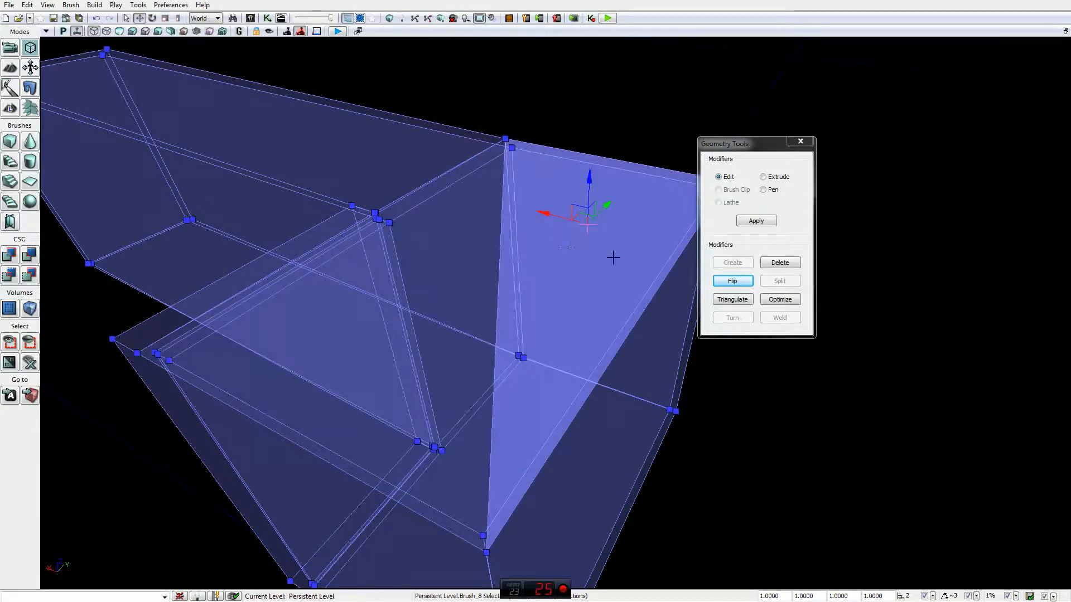
scroll(598, 287, "down", 3)
mouse_move(597, 284)
right_mouse_down()
mouse_move(618, 281)
mouse_move(538, 273)
mouse_move(382, 286)
mouse_move(481, 369)
mouse_move(811, 224)
right_mouse_up()
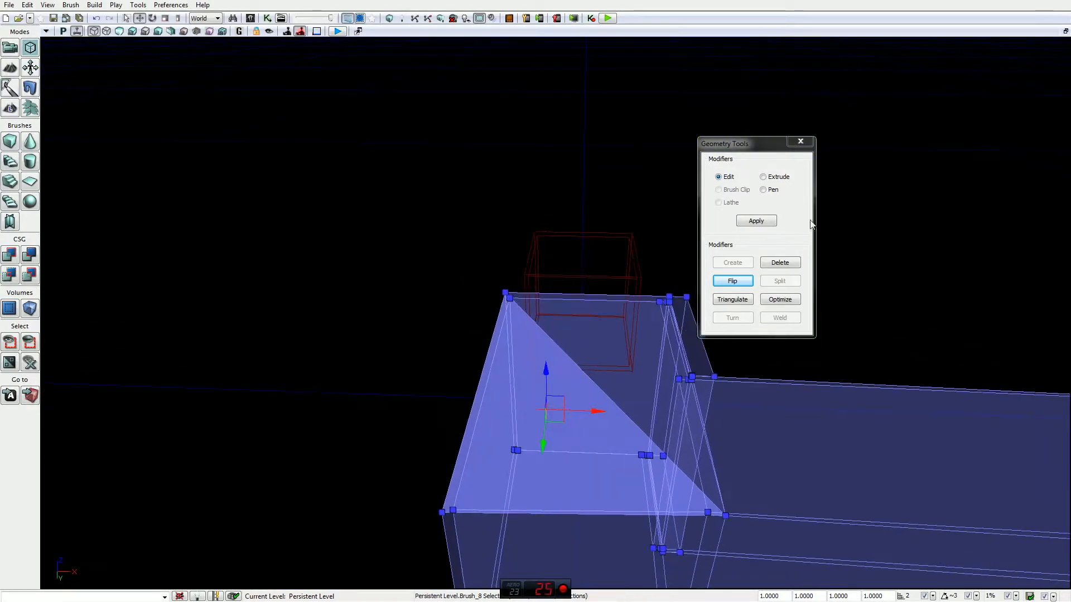
left_click(763, 177)
right_click_drag(547, 375, 547, 373)
right_click_drag(560, 318, 561, 317)
right_click_drag(476, 289, 477, 290)
Return to Edit mode, select a lengthwise top edge of the long section and try the Turn modifier on it
left_click(430, 268)
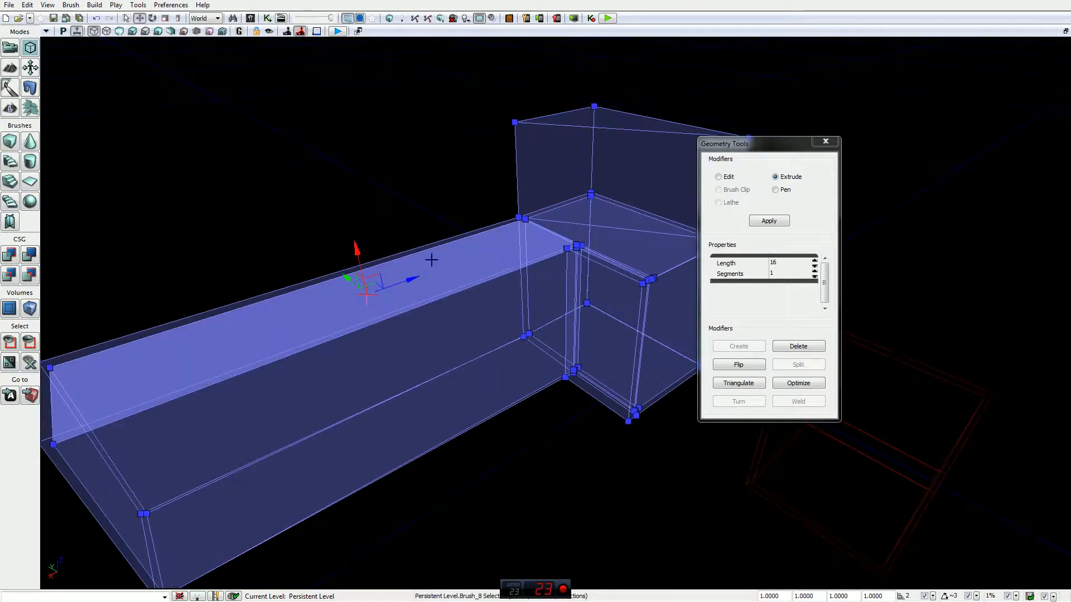
right_click_drag(431, 259, 431, 259)
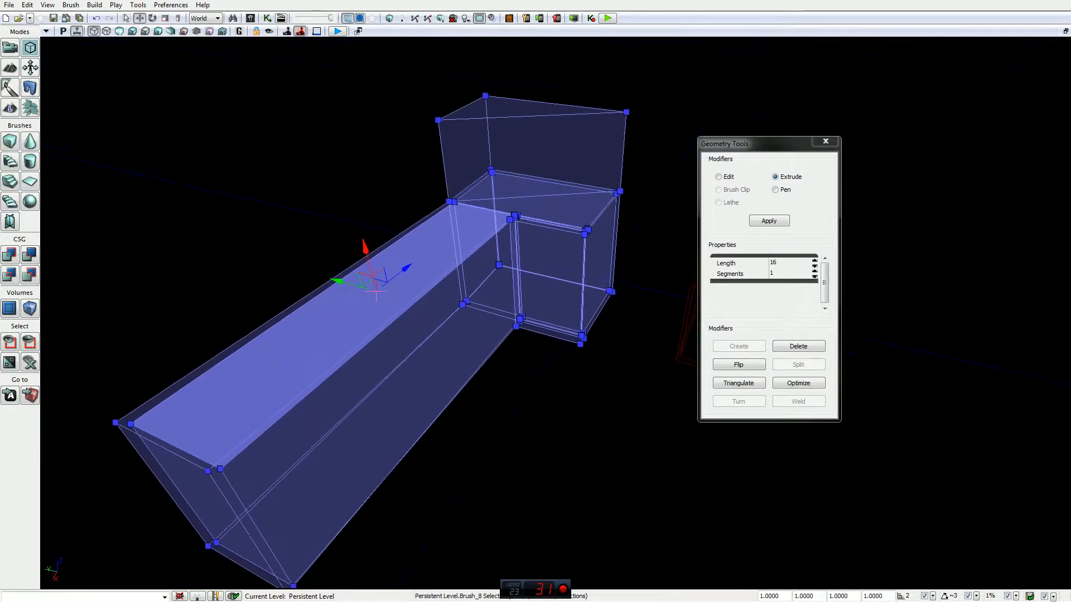
left_click(719, 178)
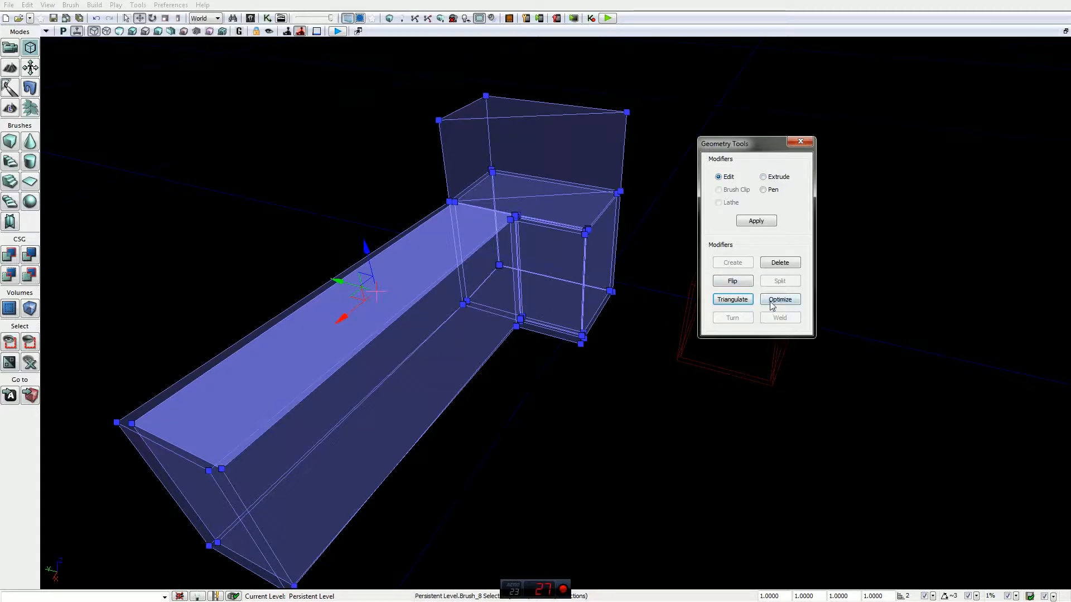
left_click(400, 314)
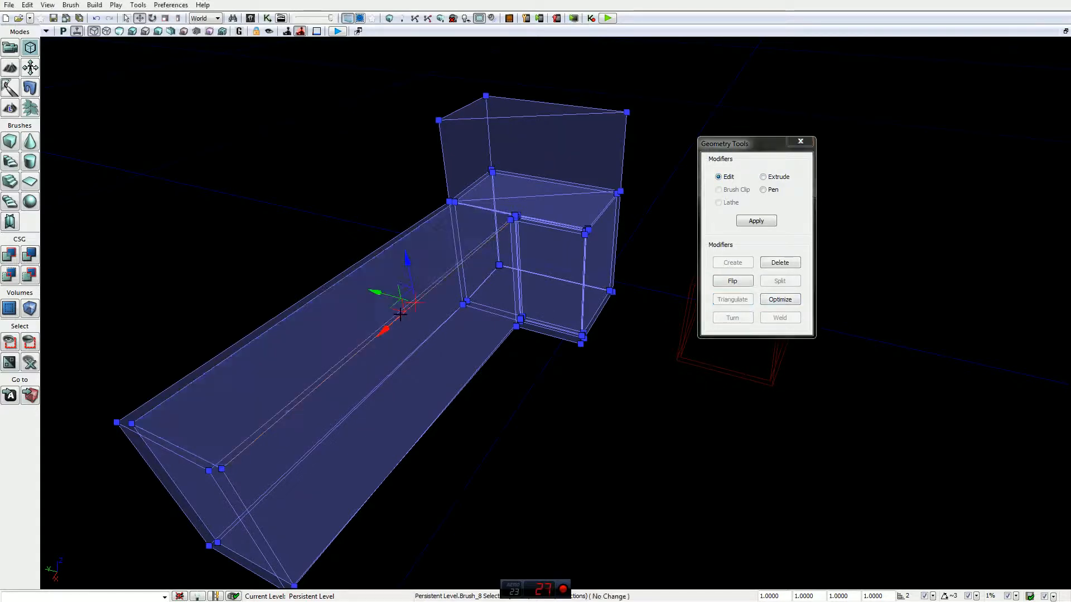
right_click_drag(599, 326, 599, 326)
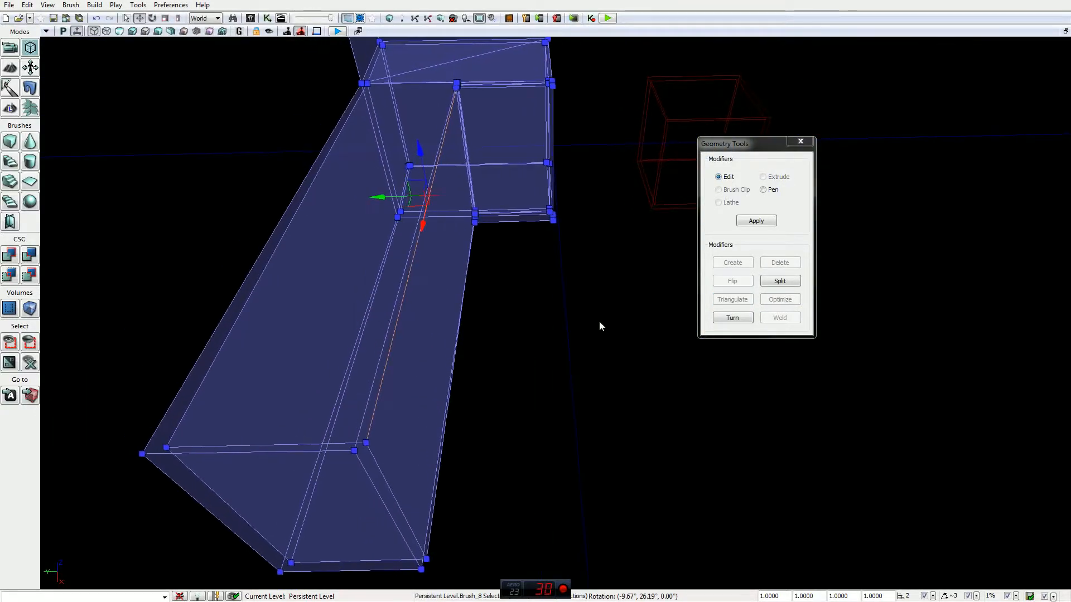
left_click(725, 318)
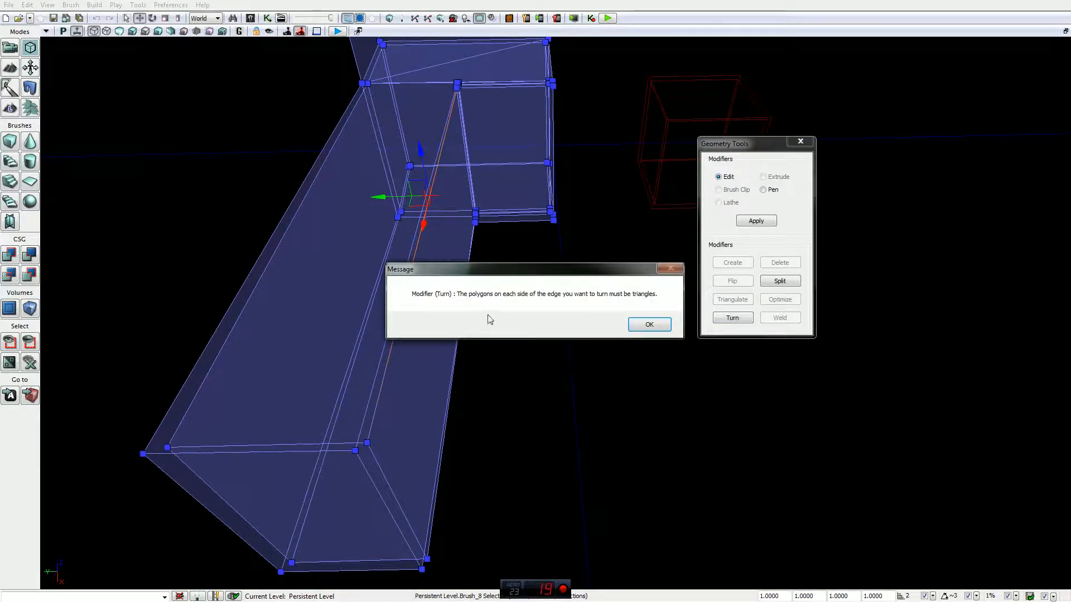
left_click(648, 326)
Select the diagonal edge of the box section's top face at the prism's base and try to turn it
right_click_drag(595, 313, 596, 313)
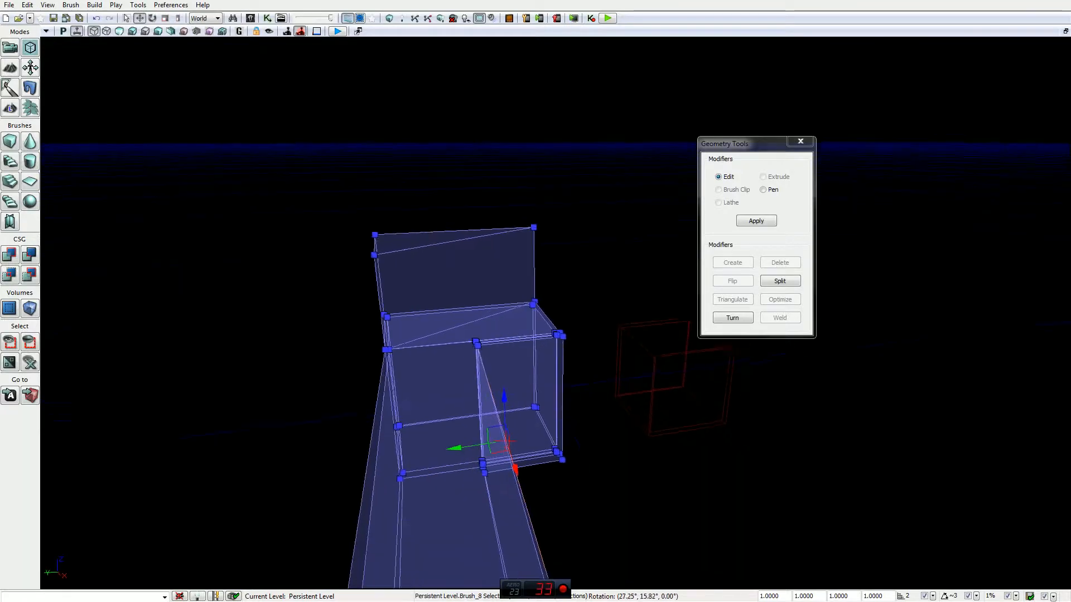
right_click_drag(507, 287, 508, 287)
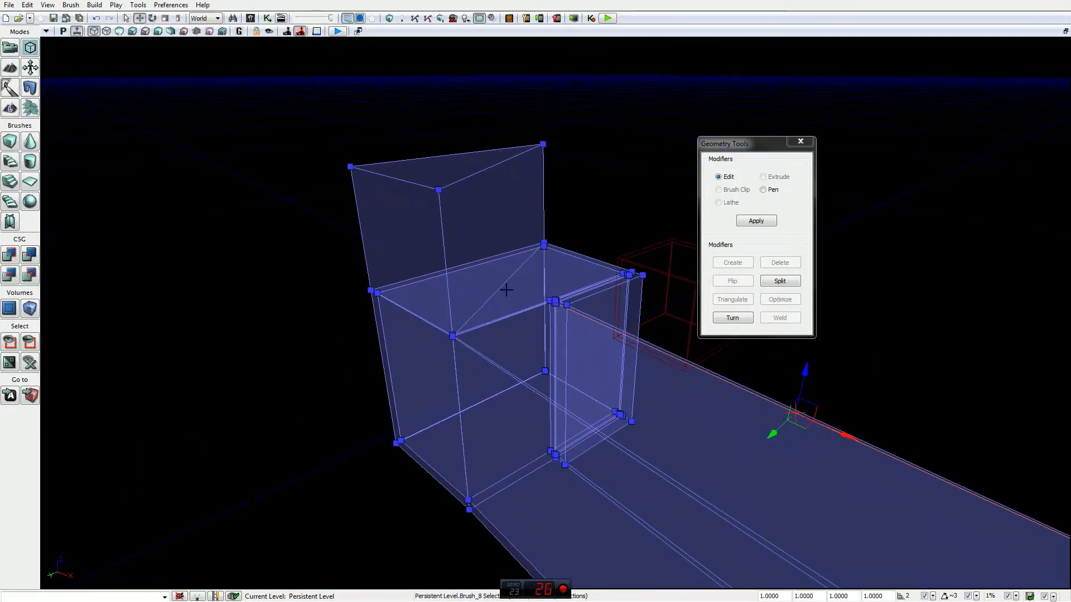
left_click(502, 288)
scroll(500, 288, "up", 5)
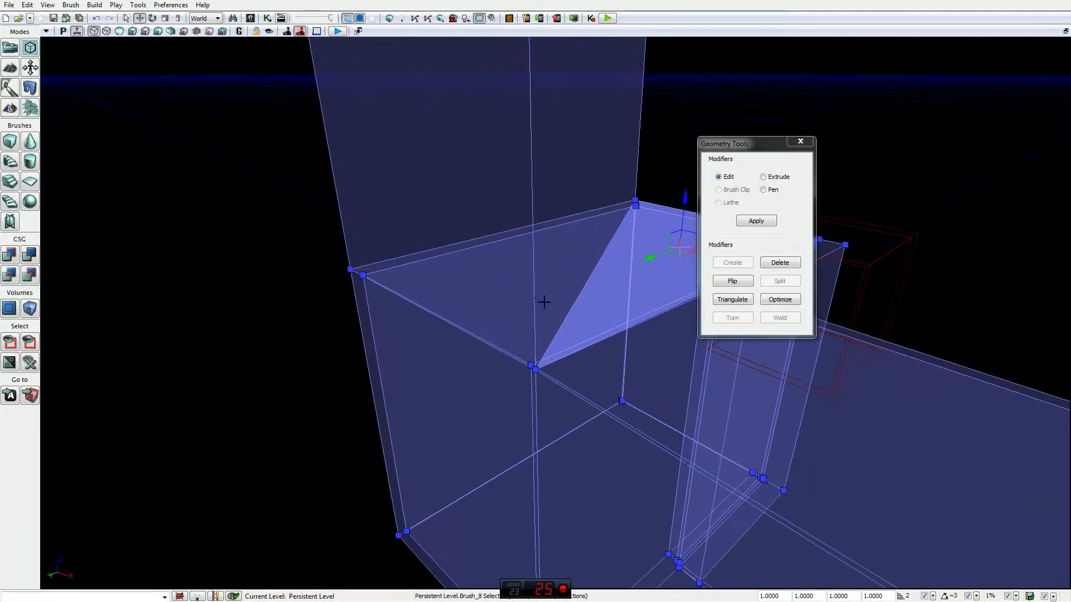
left_click(574, 302)
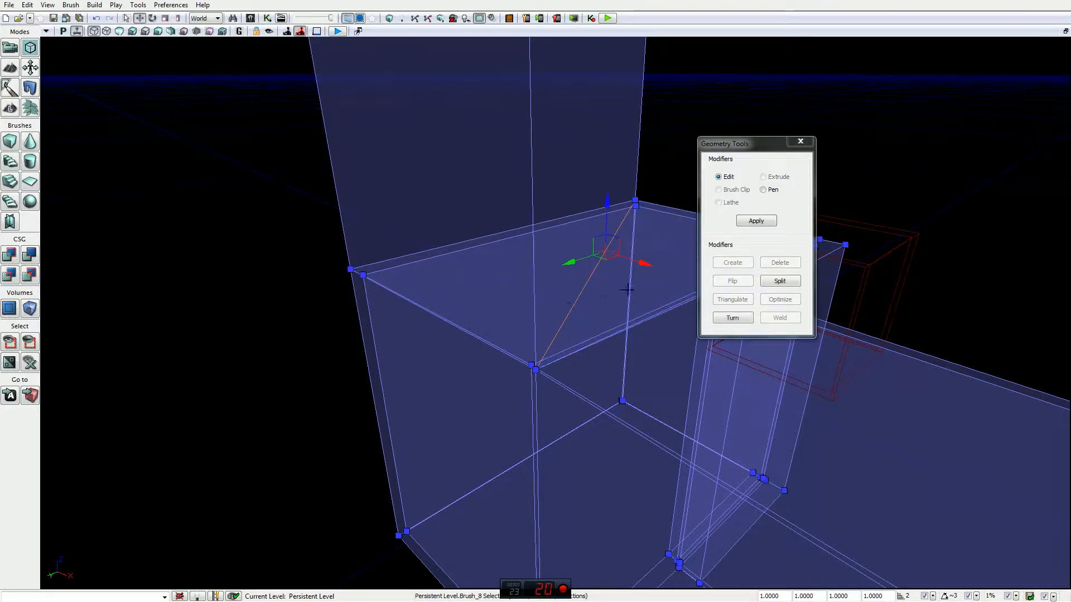
left_click(740, 319)
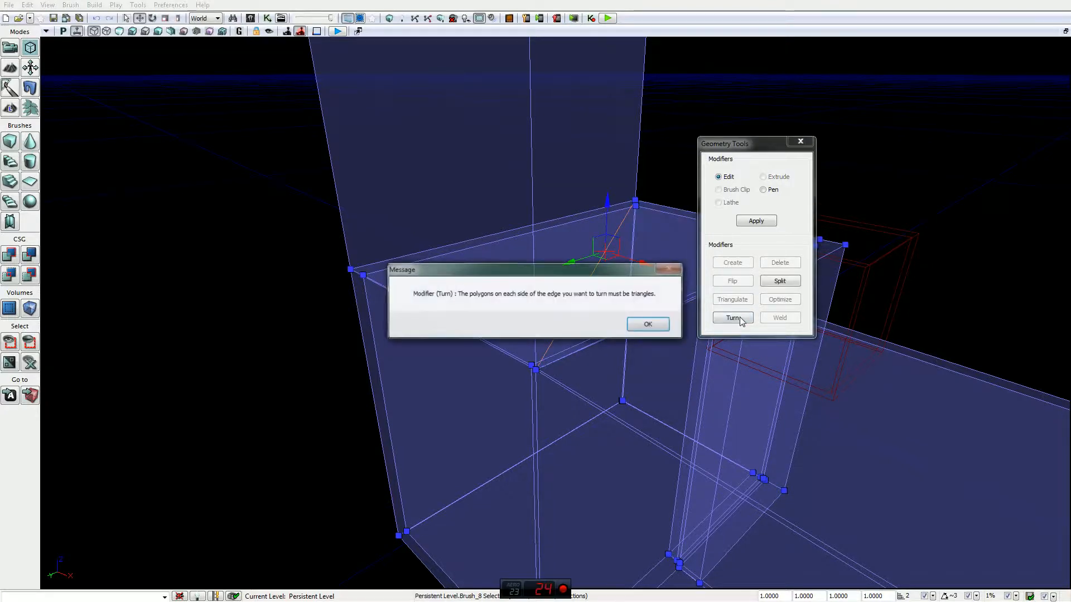
left_click(655, 326)
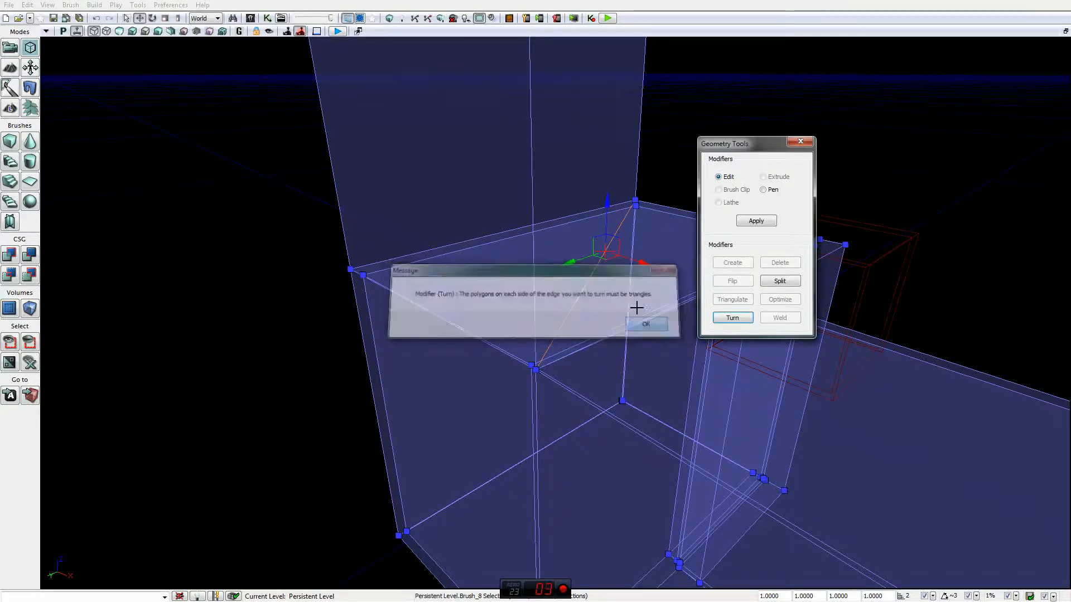
Move a top corner vertex at the long section's far end inward along the end face
mouse_move(636, 306)
right_mouse_down()
mouse_move(619, 318)
mouse_move(594, 284)
mouse_move(545, 312)
mouse_move(325, 282)
right_mouse_up()
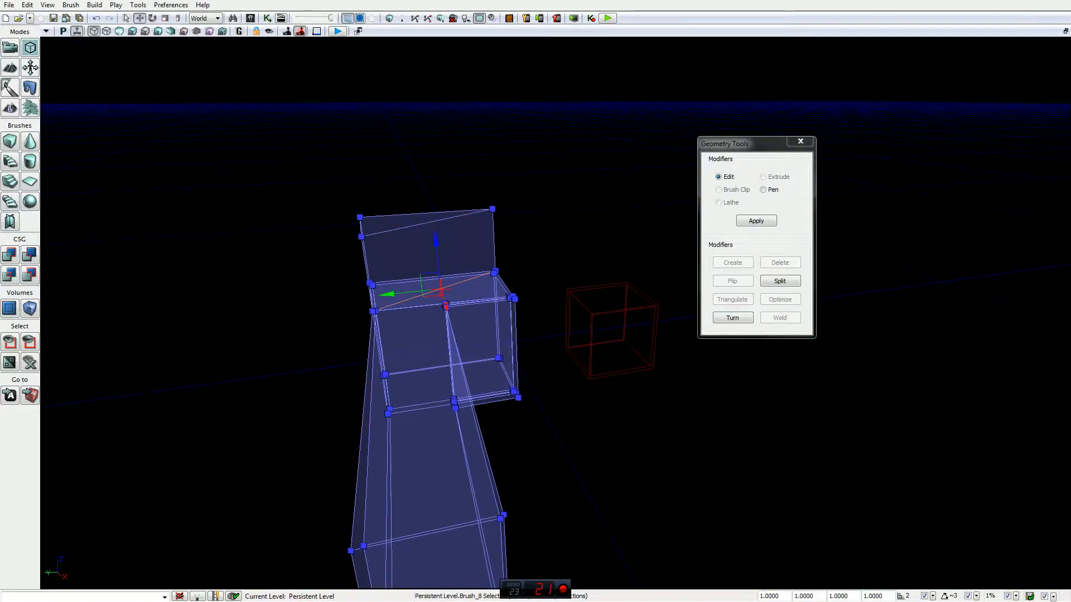
mouse_move(414, 410)
right_mouse_down()
mouse_move(371, 433)
mouse_move(377, 474)
mouse_move(538, 368)
mouse_move(546, 398)
right_mouse_up()
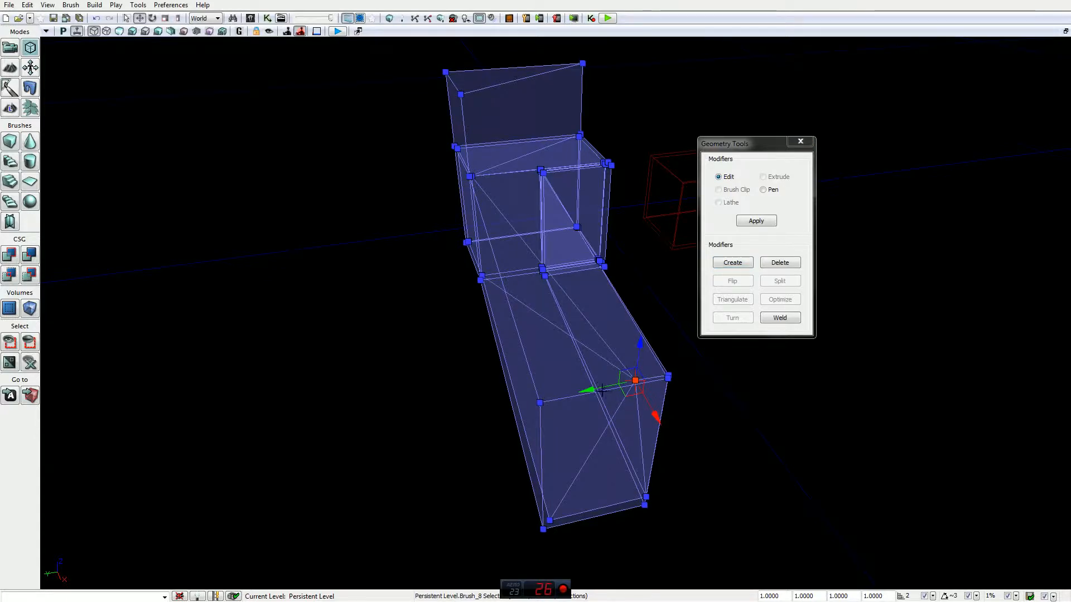
key("d")
Try to select the diagonal edge between the triangles on the long section's outer side face
mouse_move(575, 390)
right_mouse_down()
mouse_move(519, 390)
mouse_move(581, 382)
mouse_move(466, 363)
mouse_move(239, 243)
mouse_move(363, 256)
mouse_move(270, 393)
right_mouse_up()
key("d")
key("w")
left_click(255, 255)
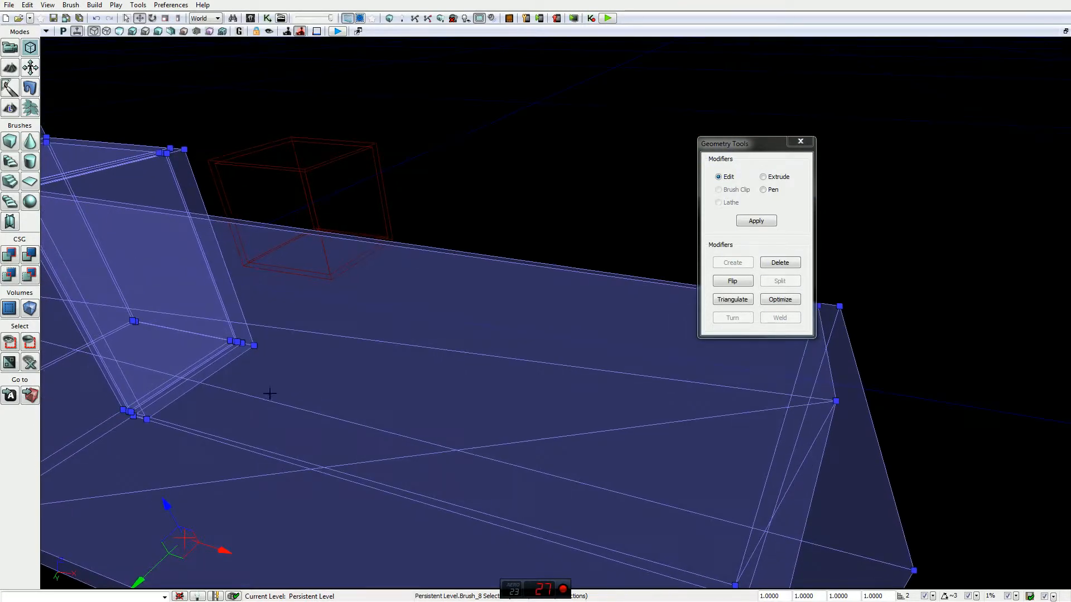
right_click_drag(399, 371, 469, 377)
left_click(469, 377)
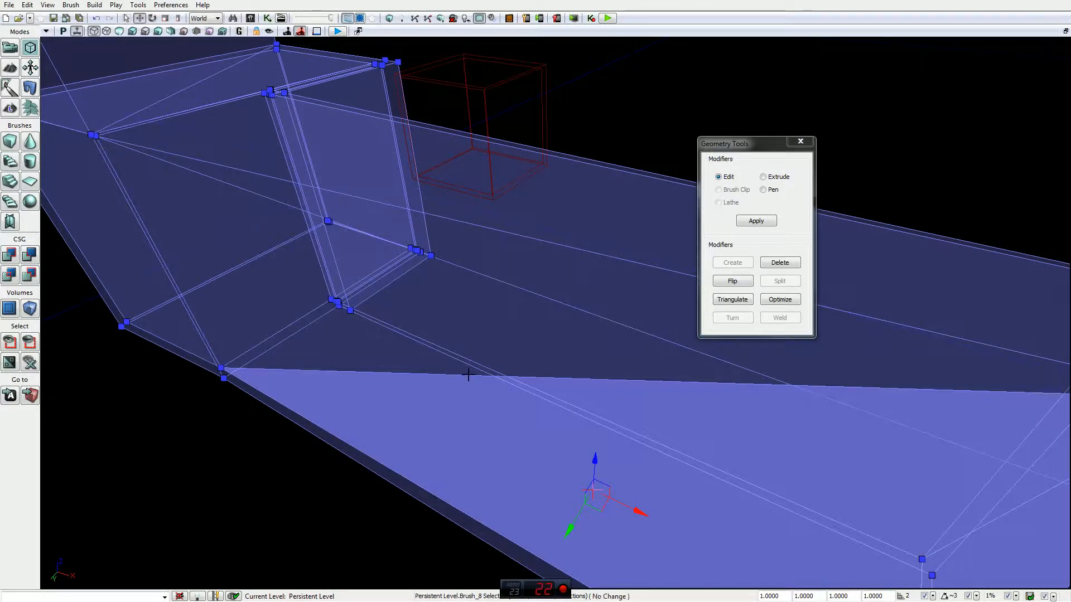
left_click(467, 374)
right_click_drag(892, 189, 853, 188)
Leave Geometry Mode, switch to the unlit view and build the geometry, dismissing the map check
left_click(801, 141)
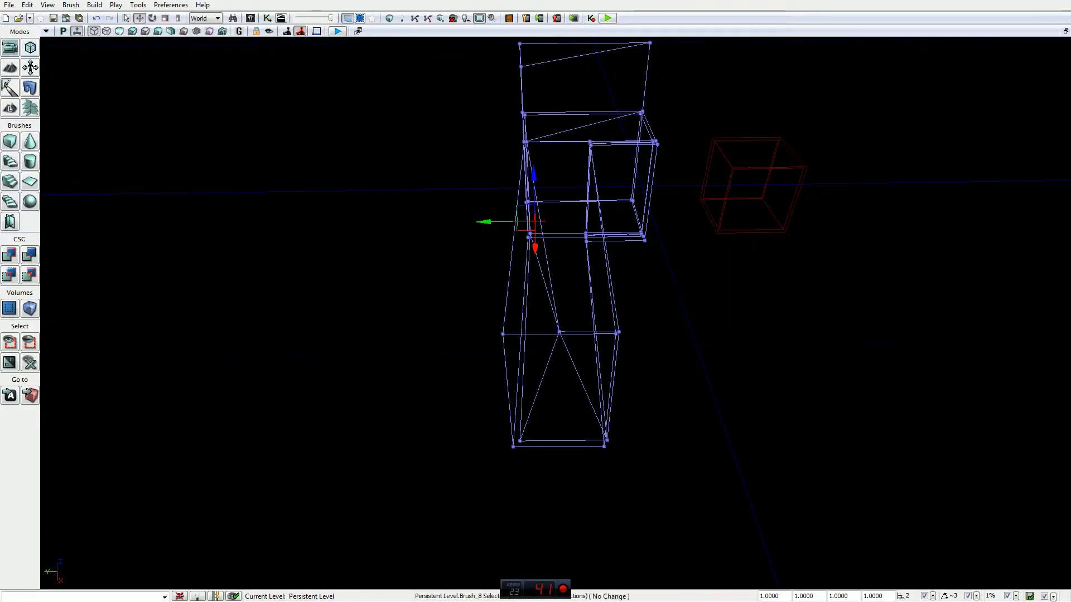
mouse_move(801, 141)
right_mouse_down()
mouse_move(811, 132)
mouse_move(284, 135)
mouse_move(393, 33)
mouse_move(366, 41)
right_mouse_up()
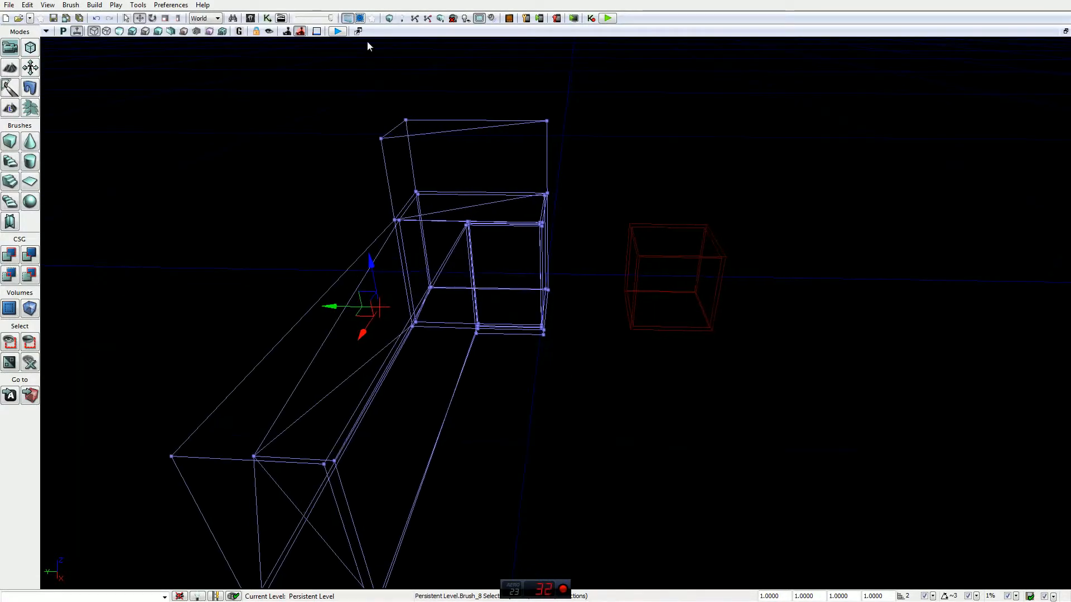
left_click(120, 32)
left_click_drag(514, 187, 518, 51)
left_click(389, 18)
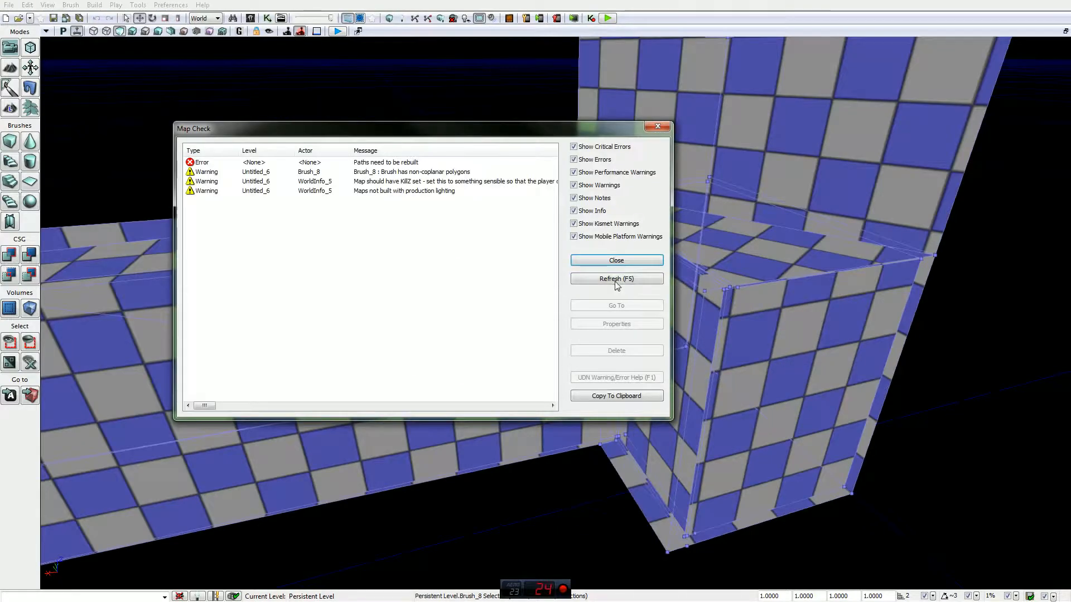
left_click(616, 261)
Inspect the built shape, delete its brush and rebuild the geometry, dismissing the map check
left_click_drag(616, 261, 620, 340)
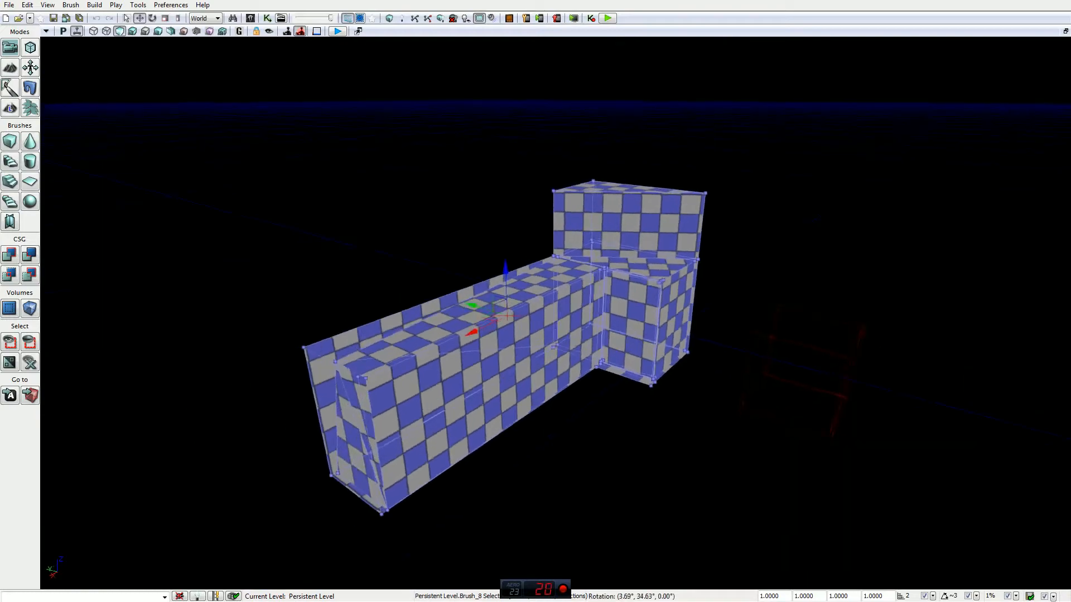
key("w")
mouse_move(616, 261)
right_mouse_down()
mouse_move(583, 315)
mouse_move(577, 307)
mouse_move(635, 201)
mouse_move(658, 245)
mouse_move(650, 329)
mouse_move(675, 325)
mouse_move(558, 299)
mouse_move(608, 283)
mouse_move(552, 291)
mouse_move(543, 255)
mouse_move(516, 237)
mouse_move(550, 270)
mouse_move(509, 287)
right_mouse_up()
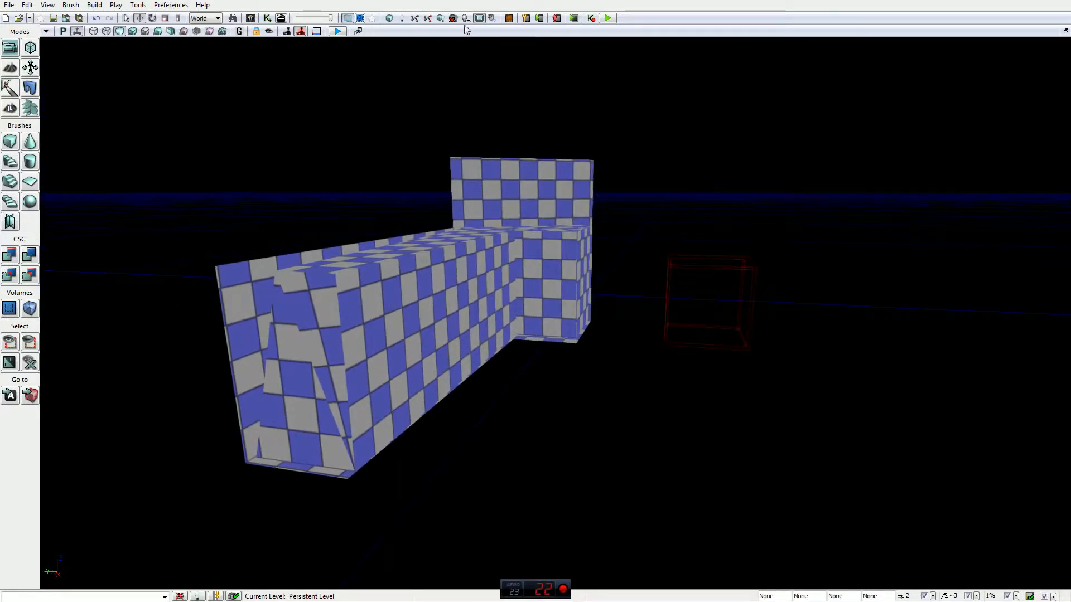
left_click(389, 18)
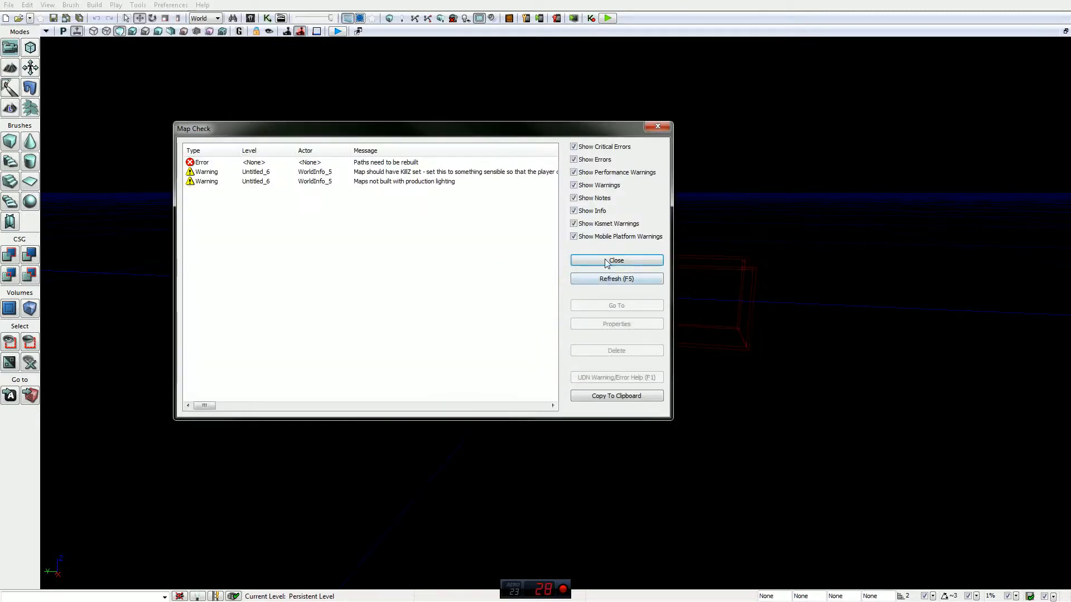
left_click(607, 261)
Add a cube from the builder brush, move the builder brush aside, and edit the cube in Geometry Mode with wireframe view
left_click(668, 292)
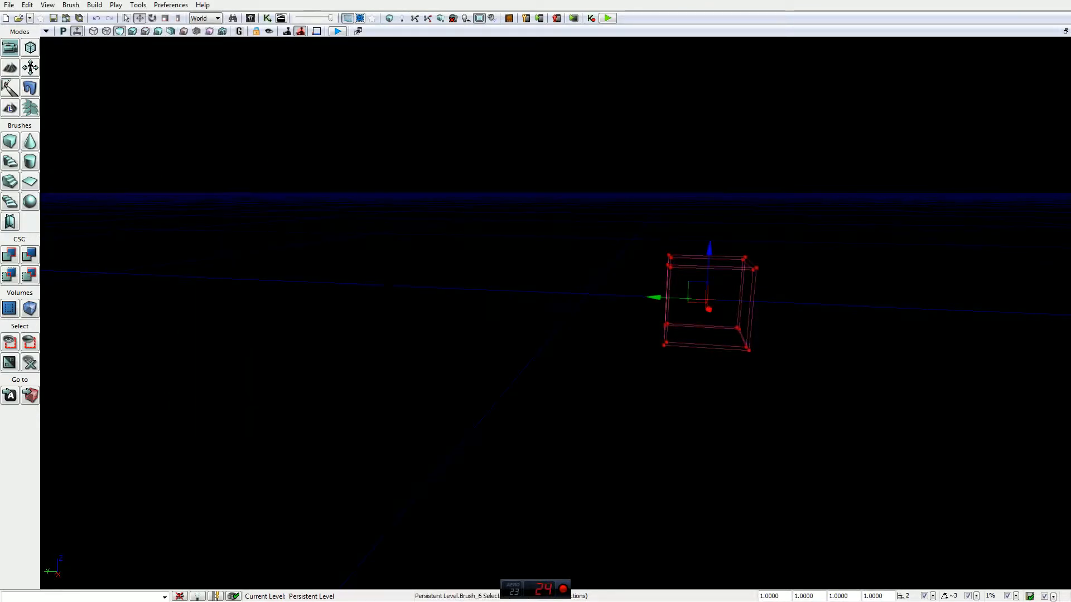
left_click(9, 263)
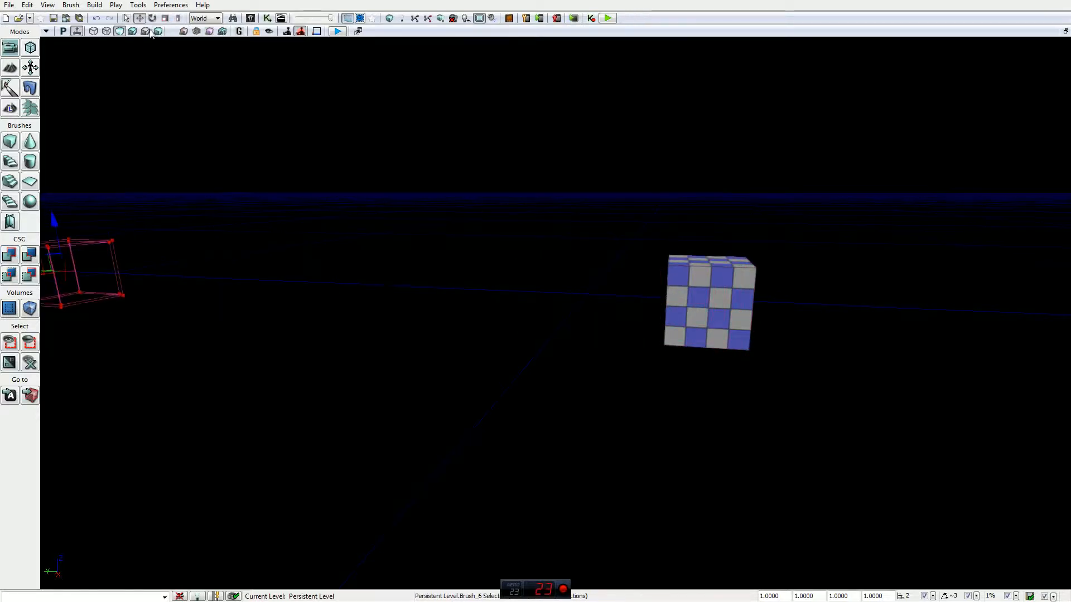
left_click(97, 35)
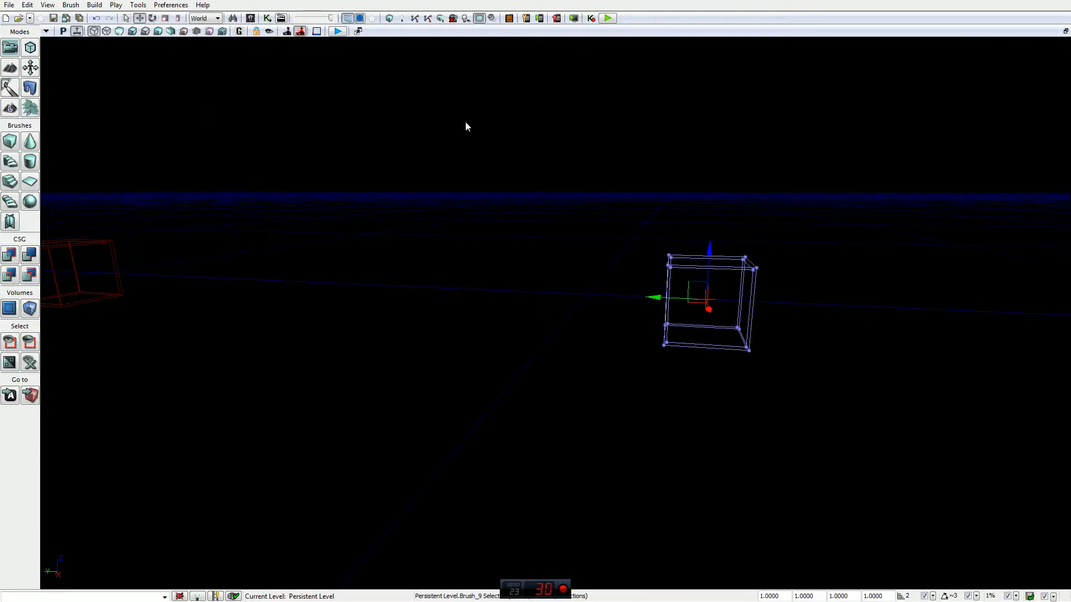
left_click(31, 52)
mouse_move(499, 170)
right_mouse_down()
mouse_move(563, 166)
mouse_move(569, 193)
mouse_move(480, 171)
right_mouse_up()
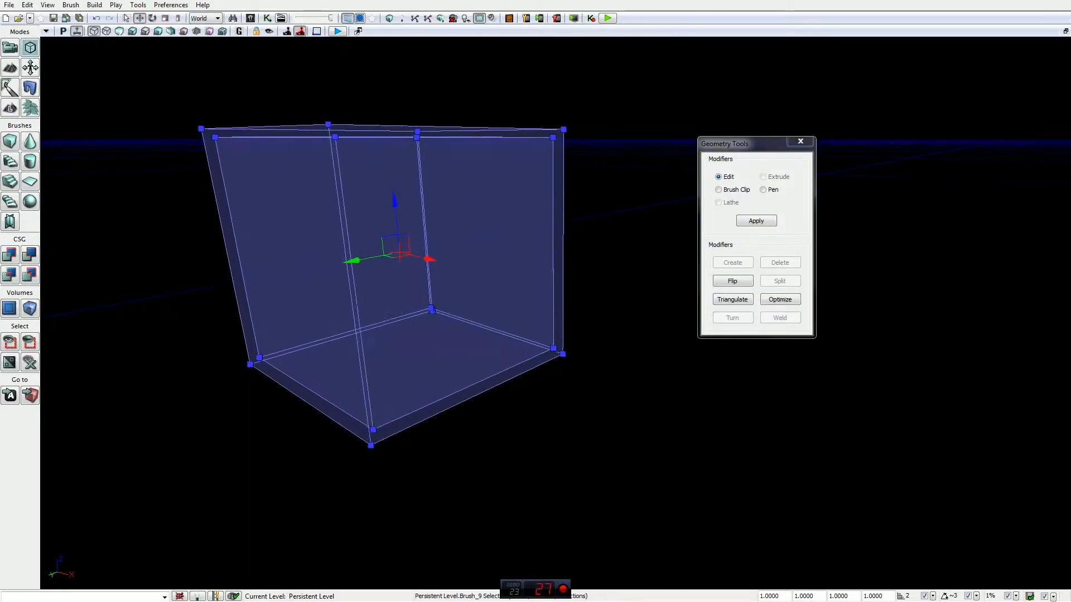
Select the hollow cube's inner side face from inside and pull it outward along the X axis
left_click(413, 225)
right_click_drag(413, 225, 524, 228)
right_click_drag(871, 233, 507, 246)
left_click_drag(583, 296, 826, 275)
right_click_drag(648, 318, 609, 308)
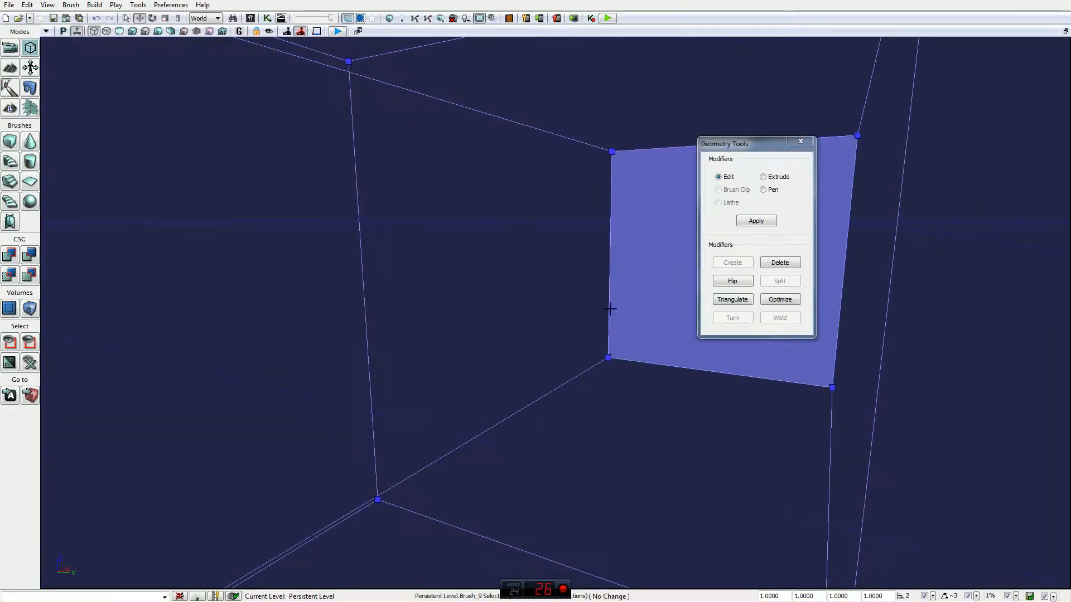
Select the hollow cube's matching outer side face and pull it along the X axis beyond the extended inner face
left_click(418, 350)
mouse_move(458, 351)
right_mouse_down()
mouse_move(468, 371)
mouse_move(507, 368)
mouse_move(477, 354)
mouse_move(505, 342)
right_mouse_up()
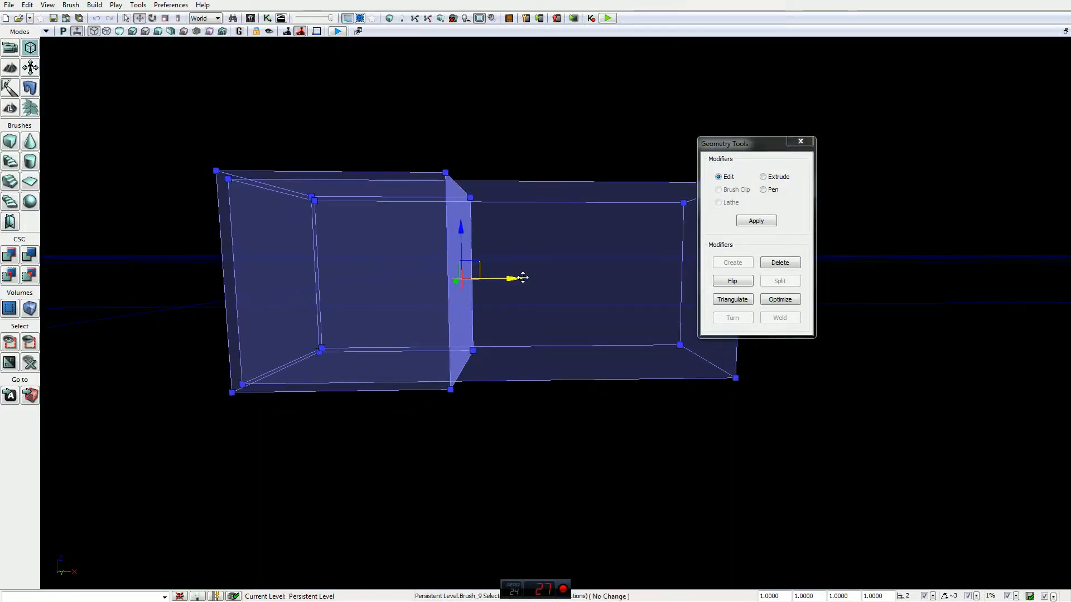
mouse_move(523, 277)
left_mouse_down()
mouse_move(553, 277)
mouse_move(528, 277)
left_mouse_up()
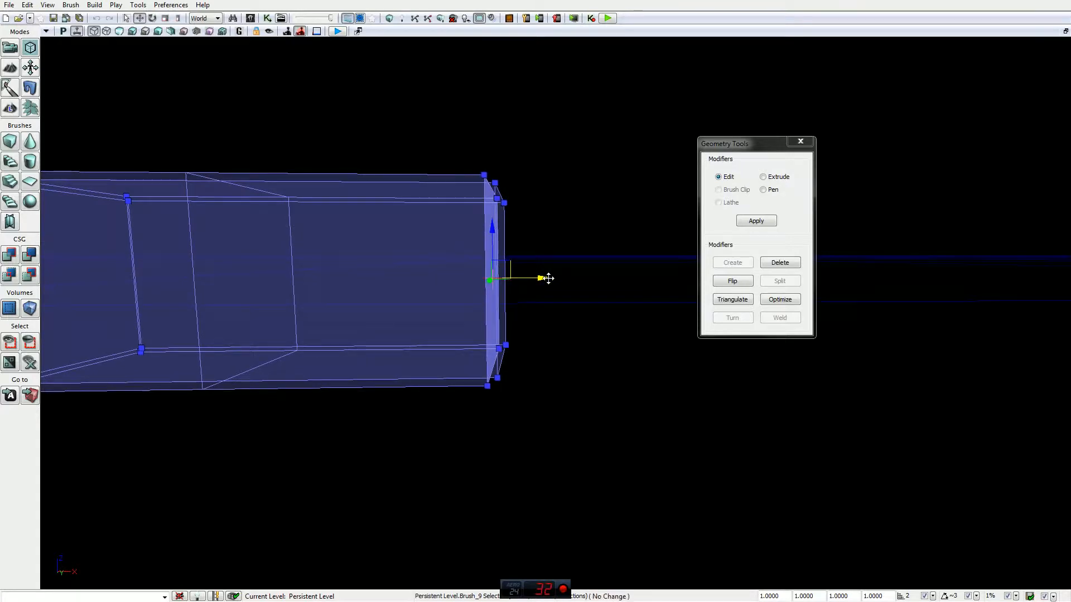
mouse_move(461, 288)
right_mouse_down()
mouse_move(440, 282)
mouse_move(463, 312)
mouse_move(457, 337)
mouse_move(462, 290)
mouse_move(462, 304)
mouse_move(600, 144)
mouse_move(560, 152)
right_mouse_up()
Build the geometry, dismiss the map check and leave Geometry Mode
left_click(389, 18)
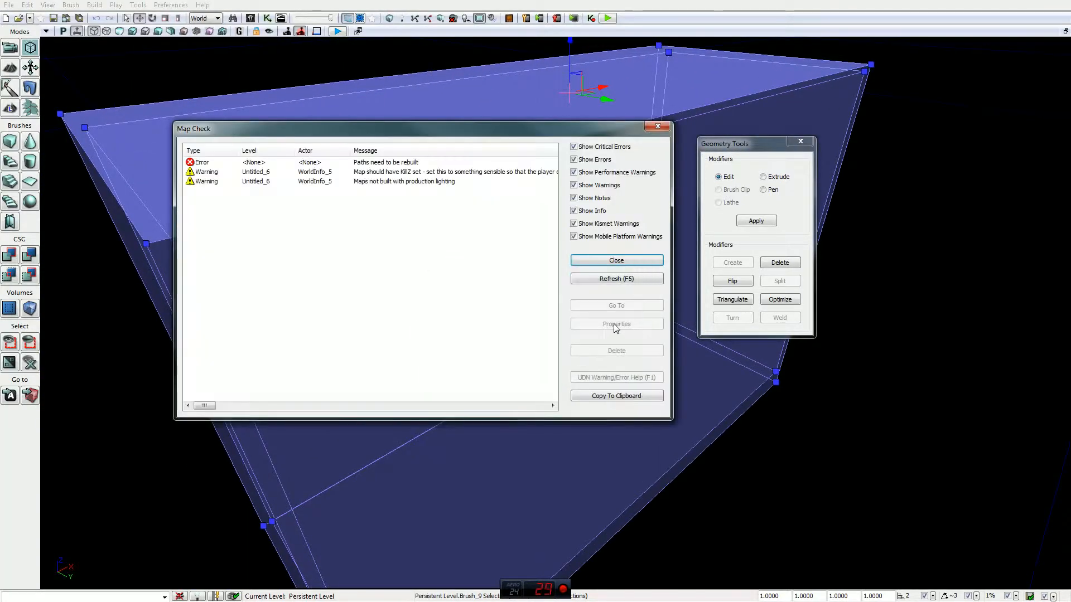
left_click(616, 260)
left_click(801, 142)
right_click_drag(800, 141, 800, 141)
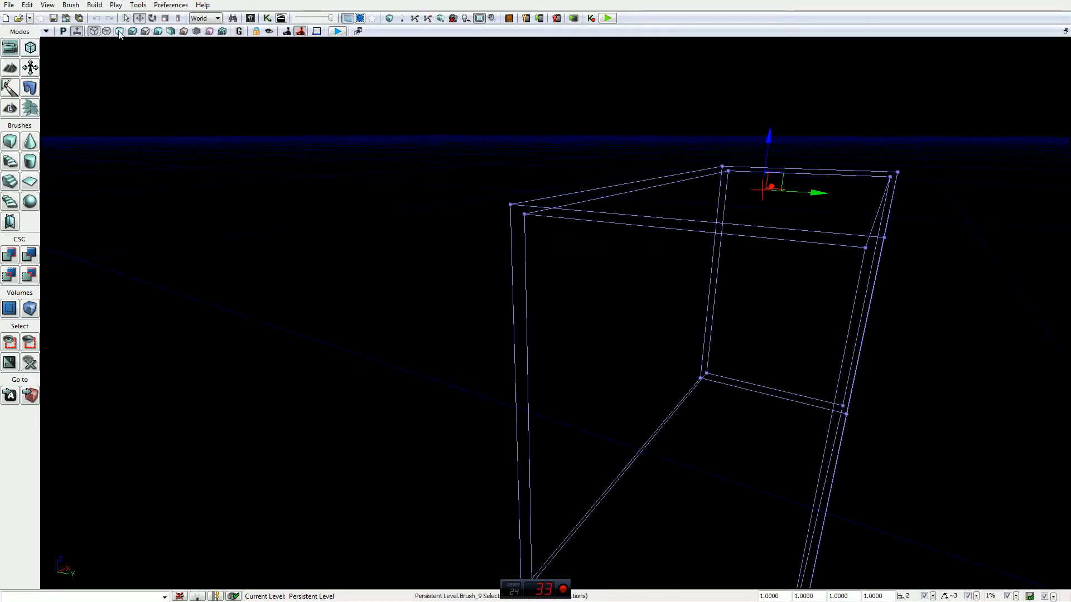
Switch to the unlit view and go inside the hollow room to see its floor
left_click(119, 31)
right_click_drag(501, 199, 501, 199)
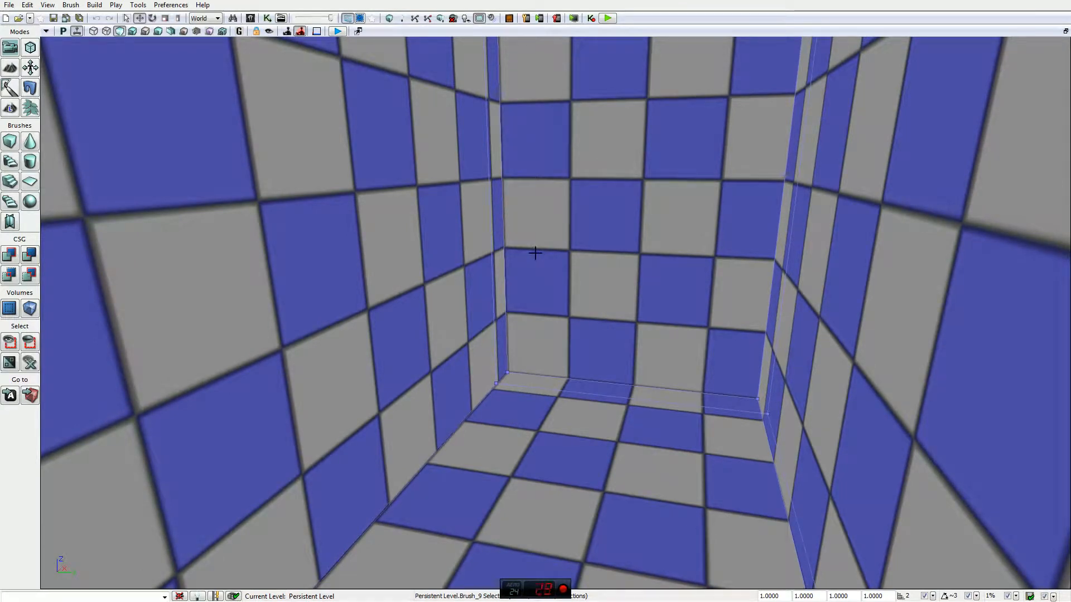
right_click_drag(535, 257, 535, 257)
Add a point light actor on the room's floor, show the room in lit view and raise the light along the Z axis
right_click(502, 347)
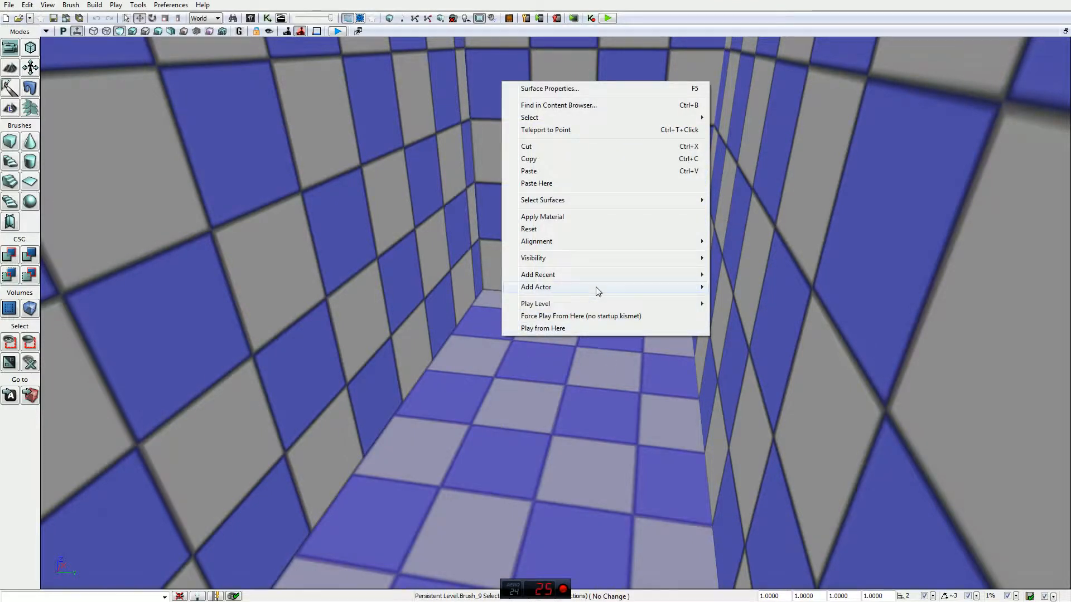
mouse_move(596, 287)
left_click(751, 288)
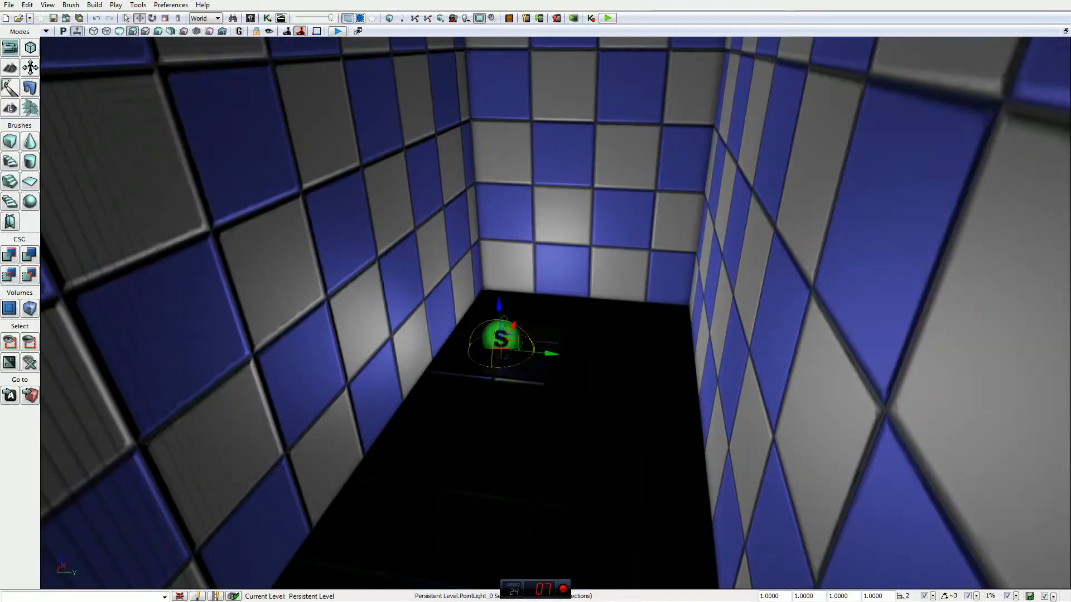
left_click_drag(500, 308, 516, 232)
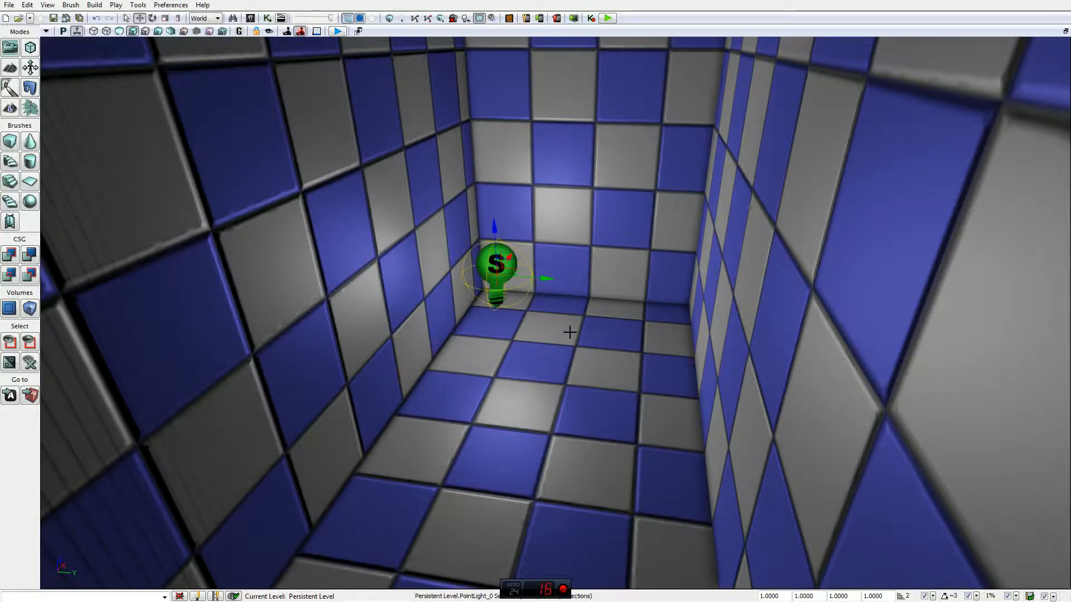
Place a second point light on the floor beside the first and raise it along the Z axis
key("ctrl+a")
left_click(652, 201)
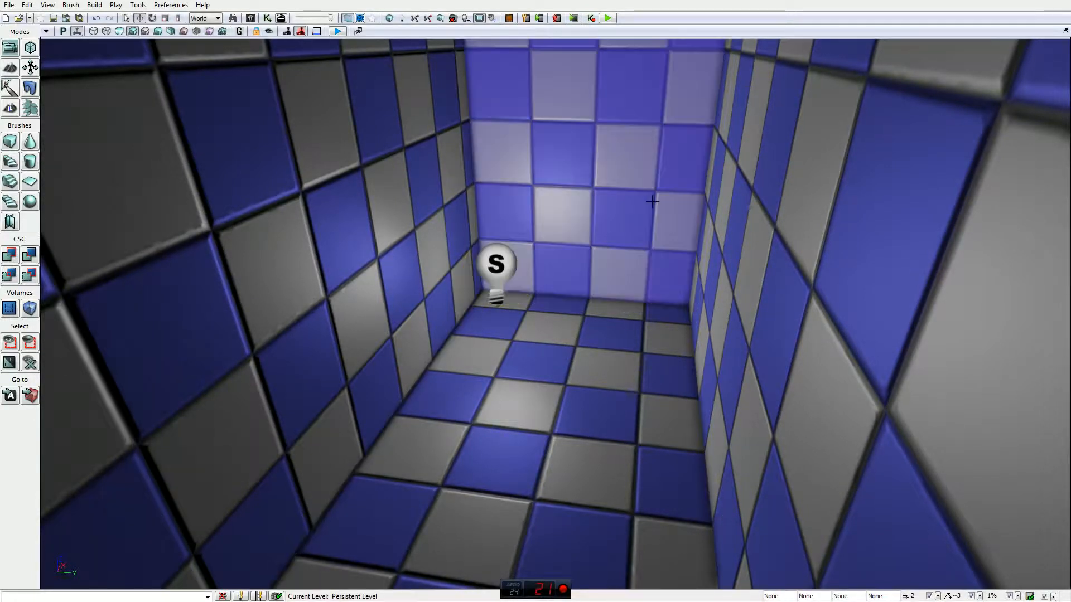
left_click(557, 350)
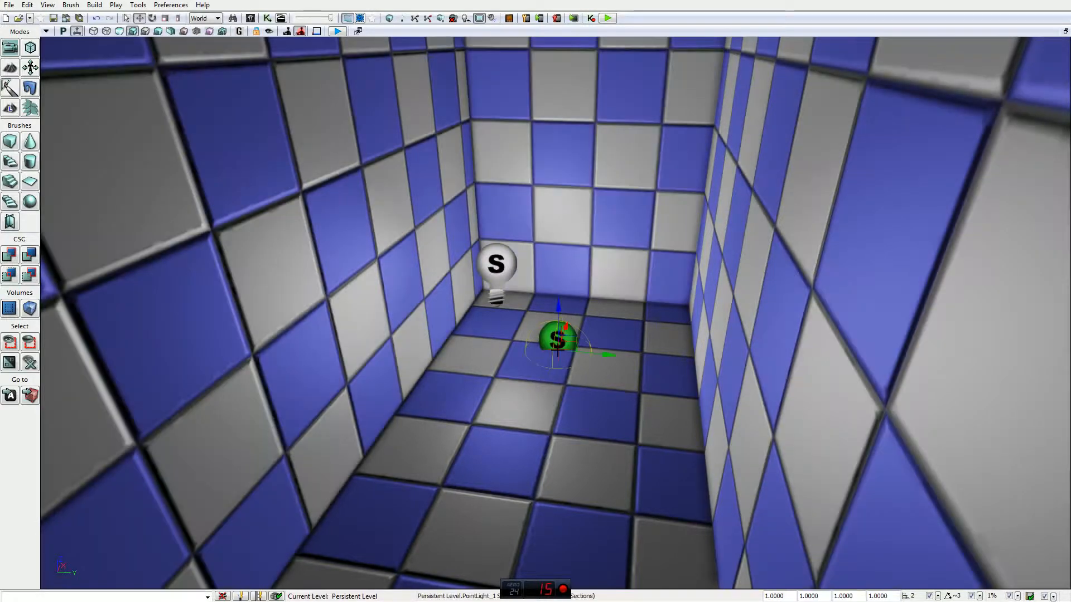
left_click_drag(558, 306, 562, 226)
Delete both point lights from the room and return to the unlit view
left_click(496, 265)
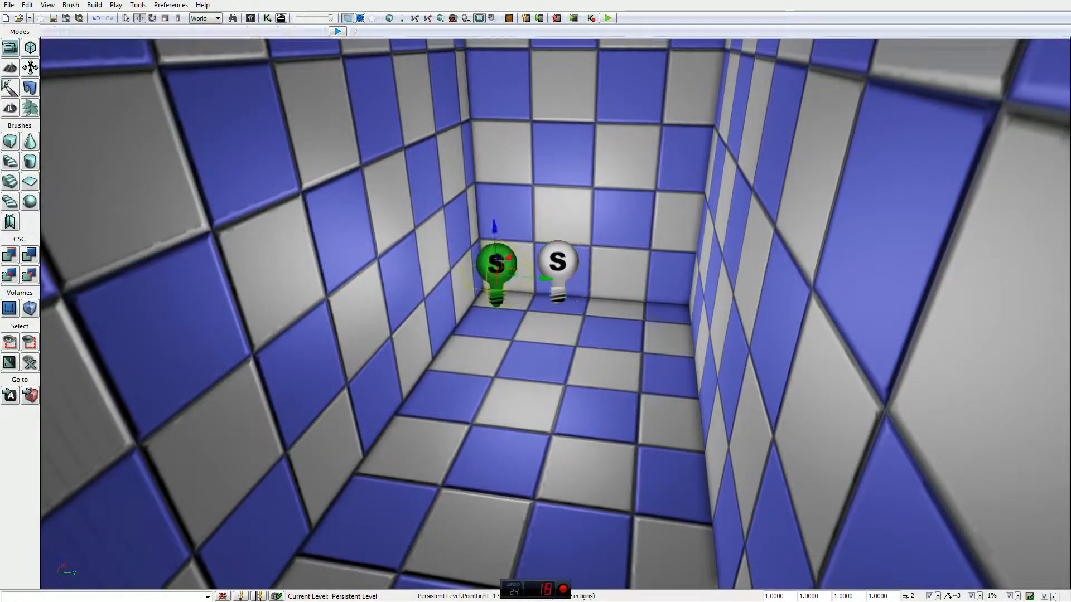
key("Delete")
left_click(552, 247)
right_click_drag(572, 224, 580, 228)
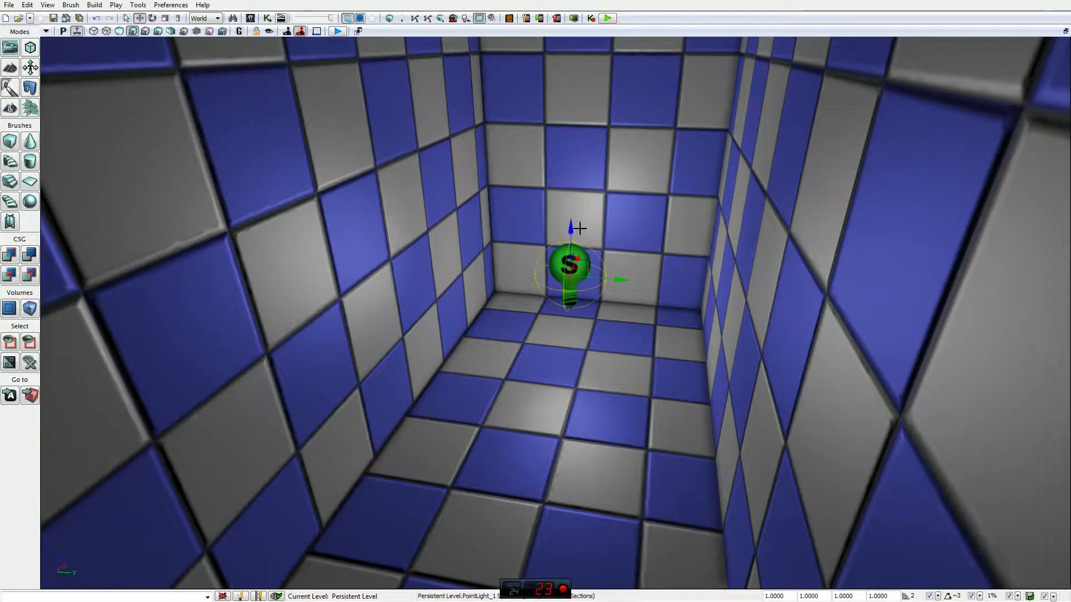
left_click_drag(576, 260, 550, 329)
right_click_drag(595, 253, 499, 62)
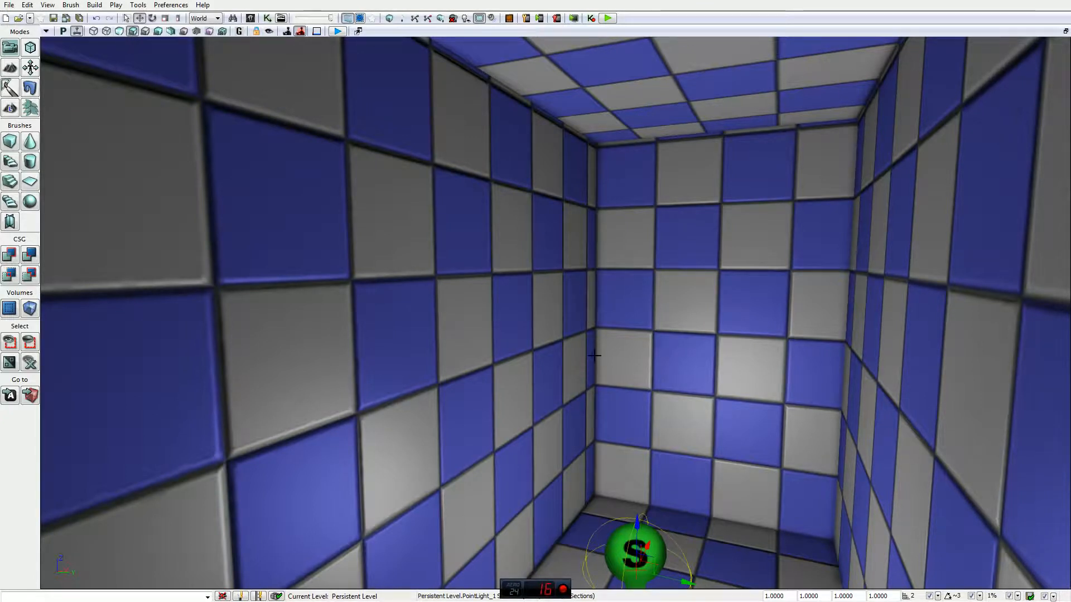
key("Delete")
key("alt+3")
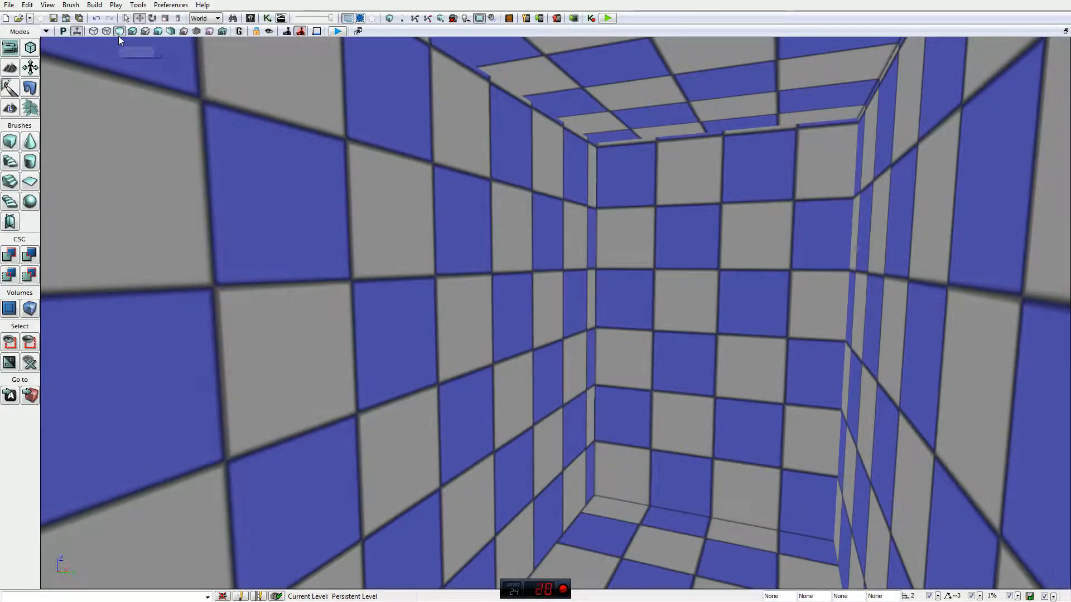
right_click_drag(292, 107, 320, 131)
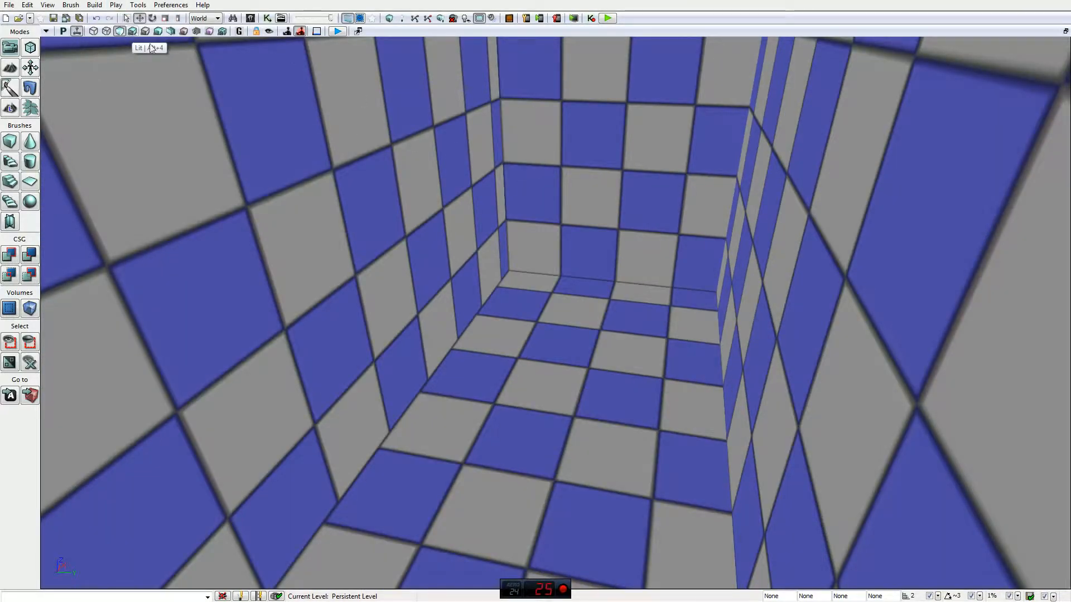
Switch to the lit view, place a new point light on the floor and raise it high above the floor
key("l")
left_click(556, 326)
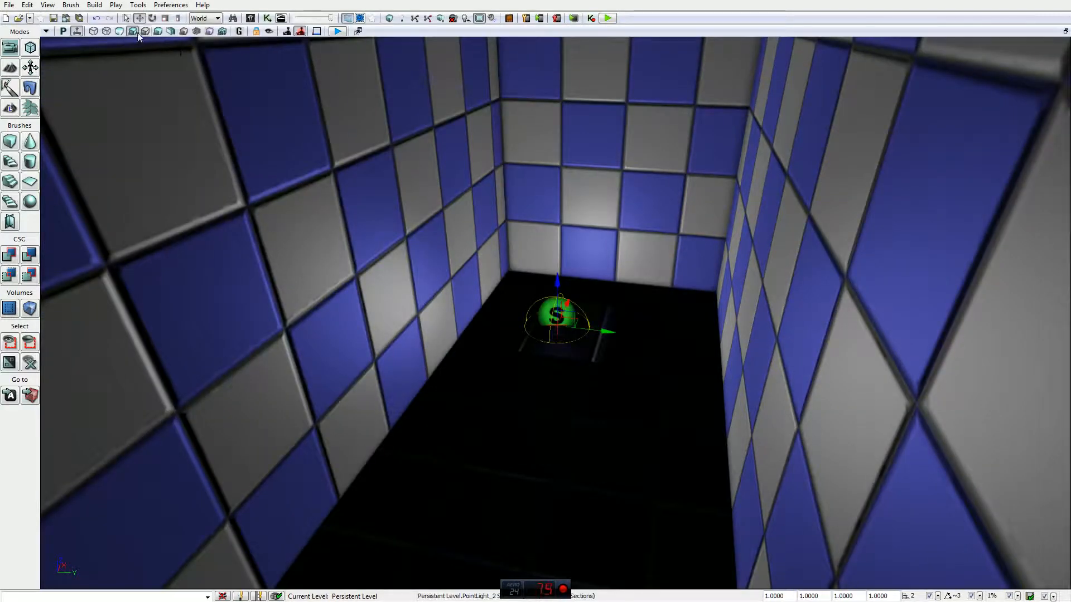
left_click_drag(558, 285, 494, 352)
right_click_drag(494, 353, 530, 329)
right_click_drag(556, 312, 508, 232)
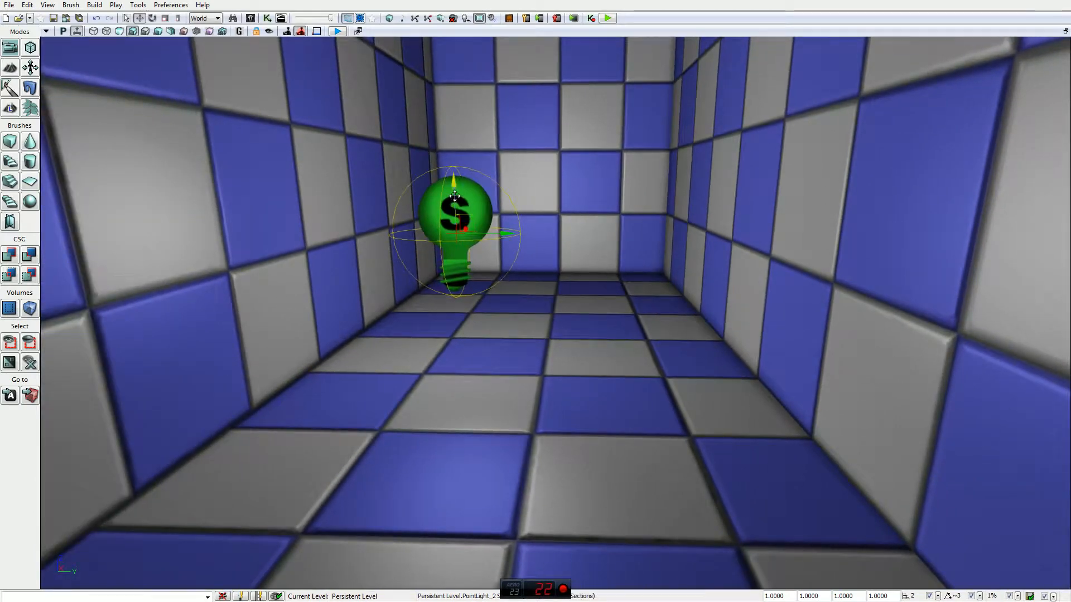
left_click_drag(459, 165, 466, 23)
Look at the actor types offered for the floor and in the Content Browser's Actor Classes list, including PlayerStart, and close the browser
right_click_drag(467, 123, 519, 208)
right_click_drag(498, 407, 510, 458)
right_click(515, 396)
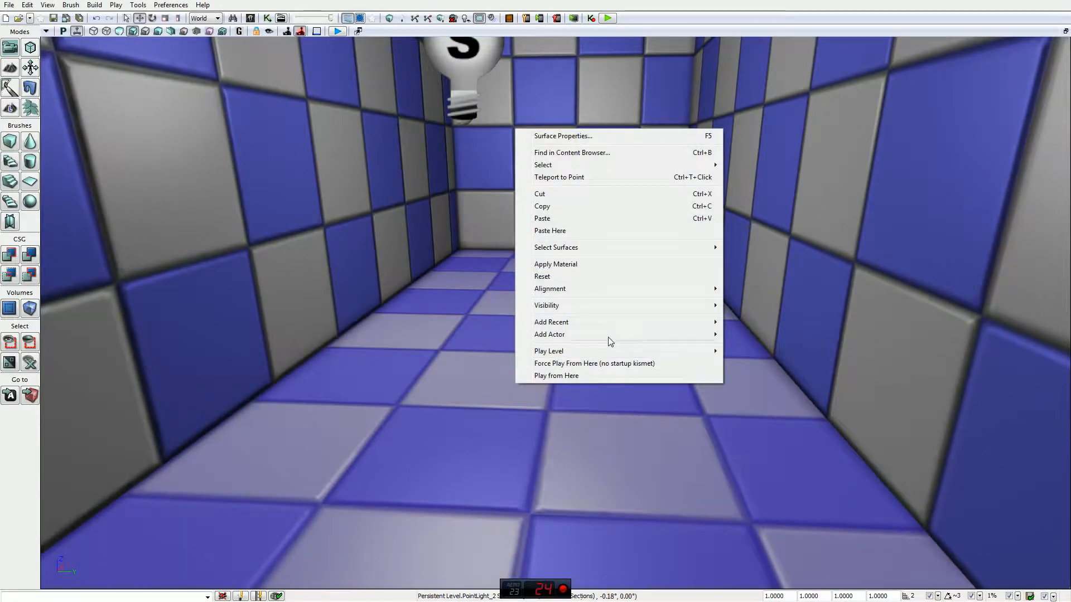
mouse_move(621, 340)
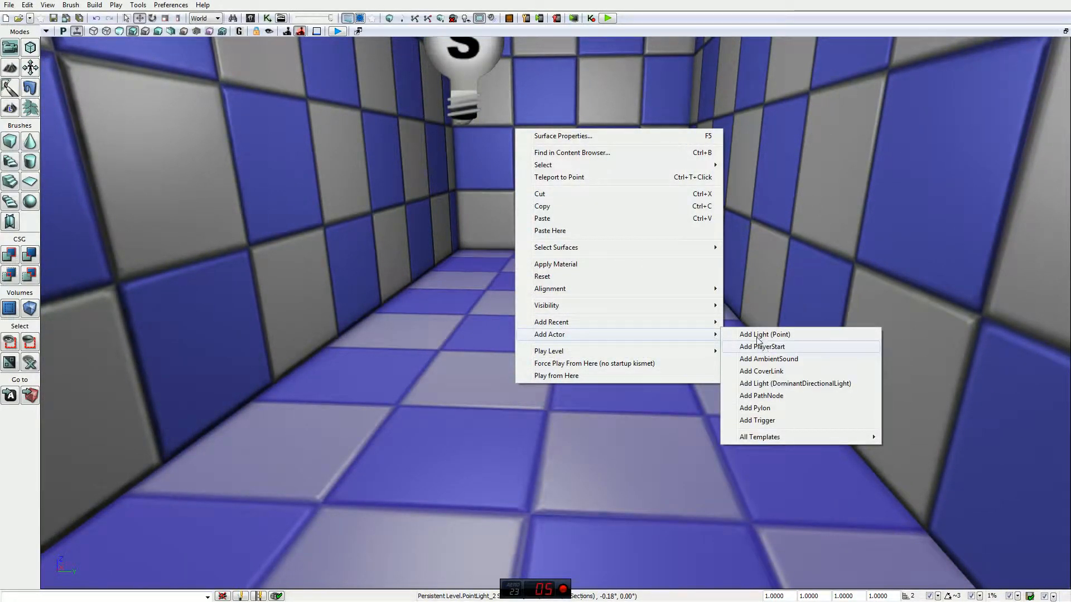
left_click(250, 18)
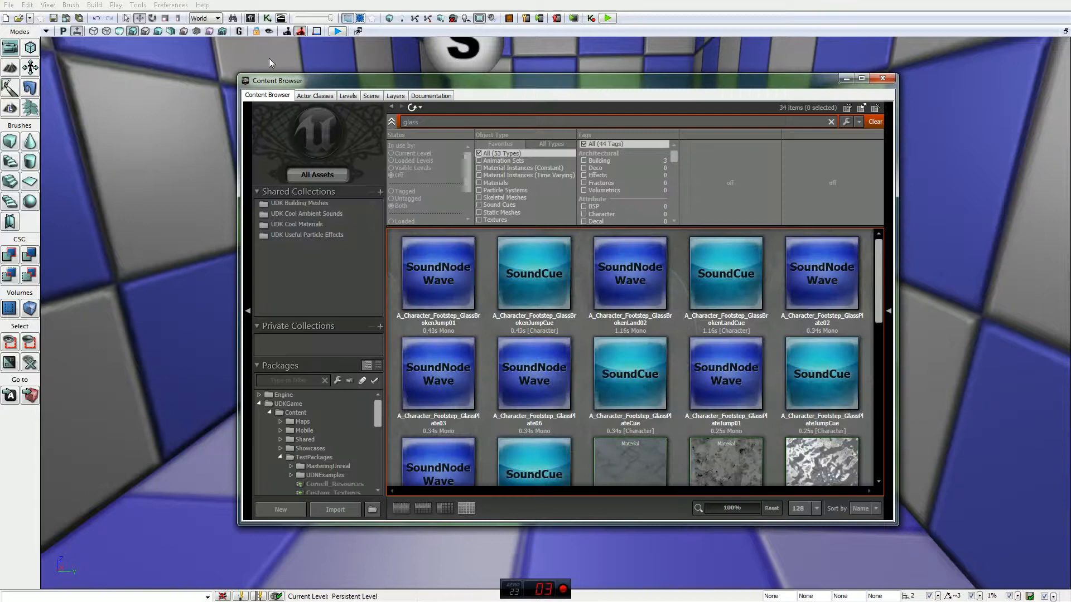
left_click(315, 104)
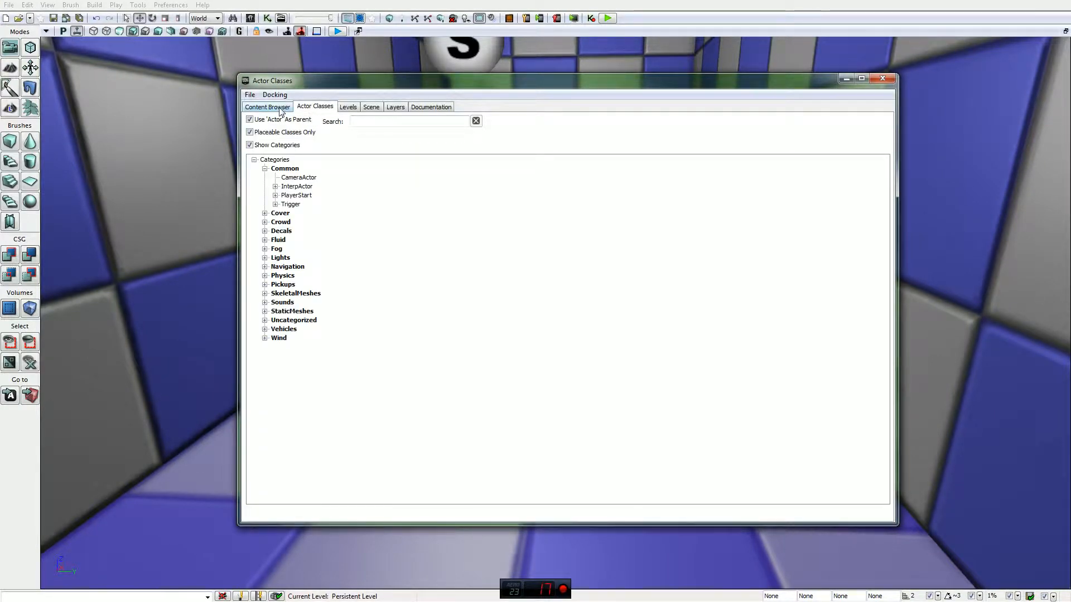
left_click(280, 109)
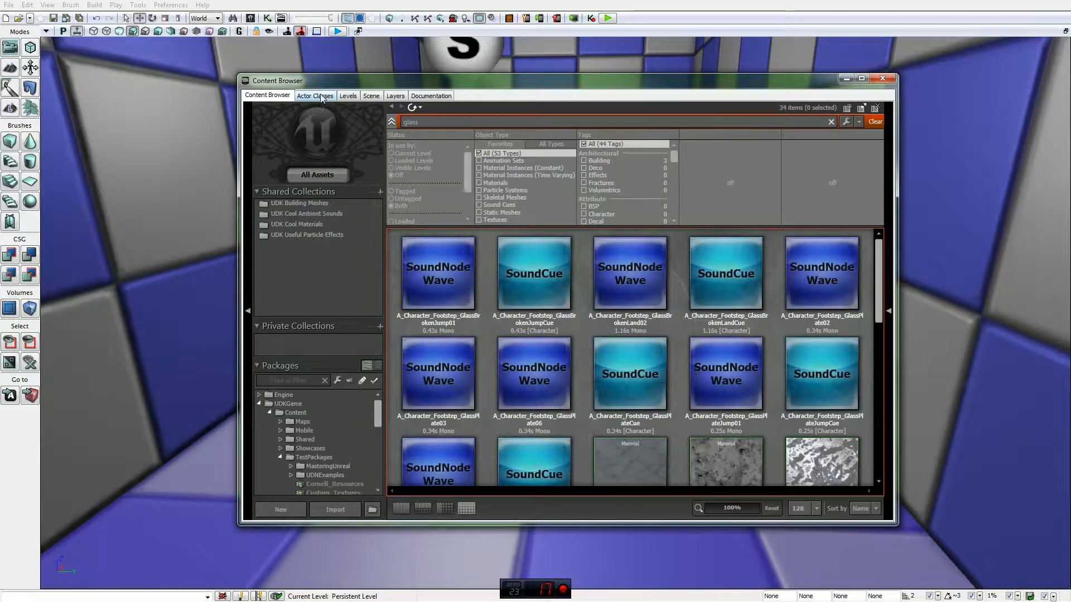
left_click(311, 97)
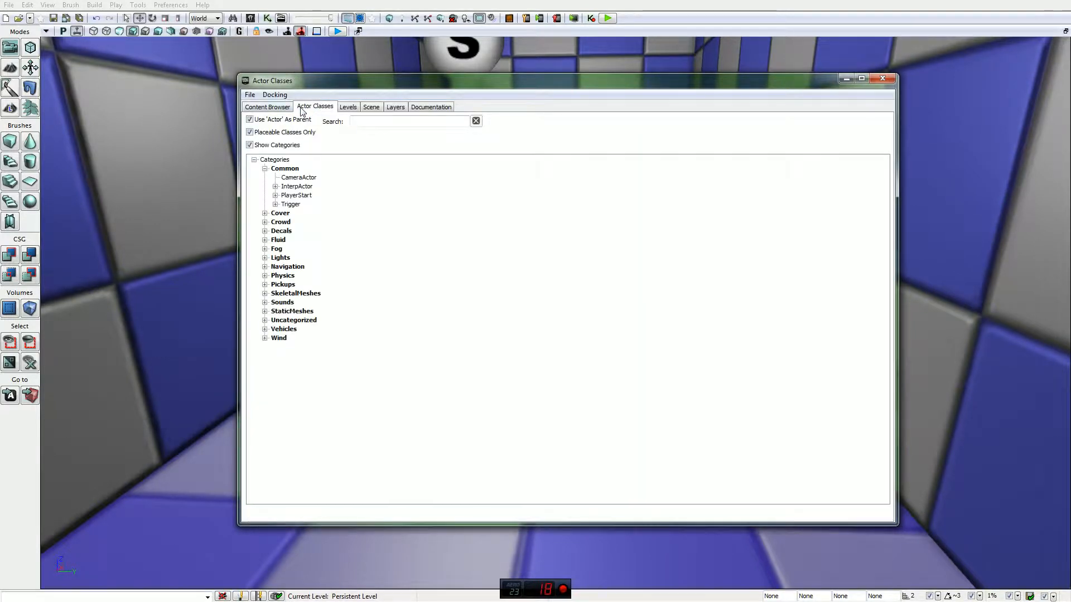
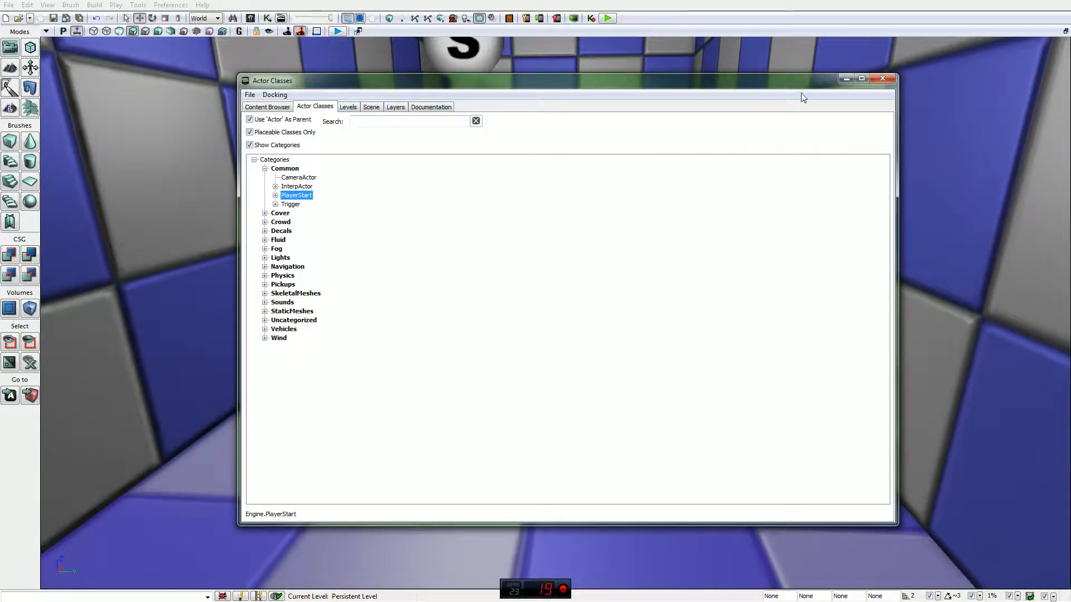
left_click(880, 79)
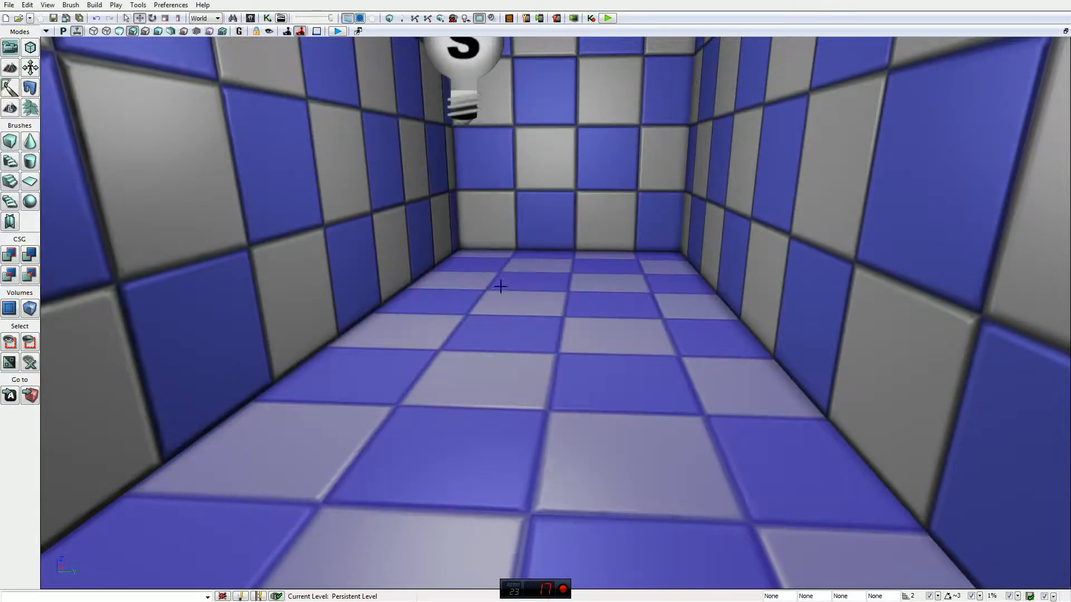
Add a PlayerStart actor on the floor toward the far wall and lower it along the Z axis
right_click(545, 262)
mouse_move(666, 484)
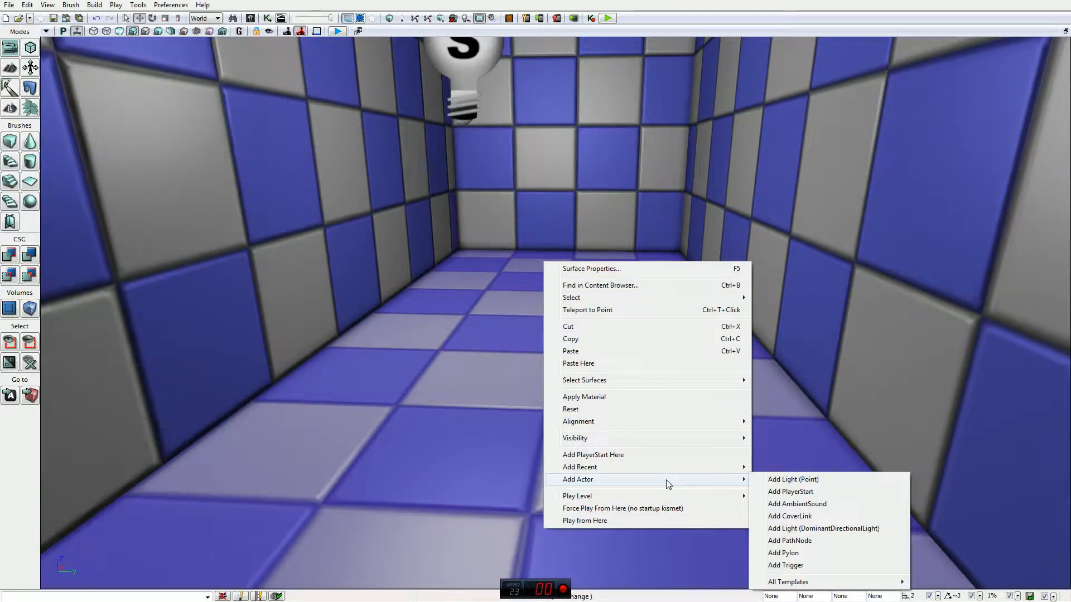
left_click(789, 492)
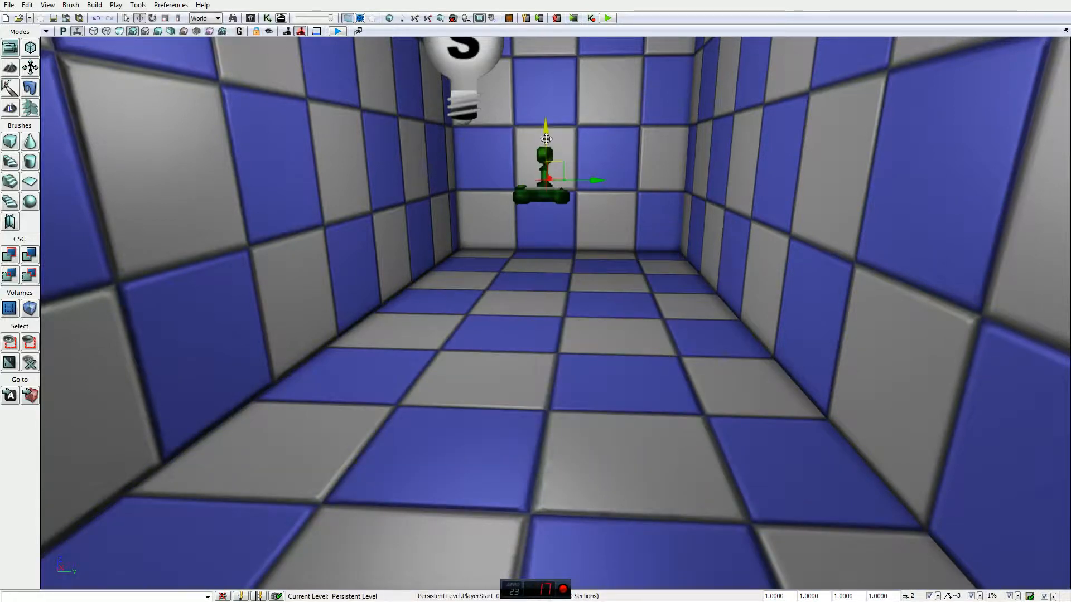
left_click_drag(546, 139, 545, 220)
Move the PlayerStart along the X axis, away from the far wall
right_click_drag(545, 220, 583, 199)
left_click_drag(536, 316, 536, 279)
right_click_drag(536, 279, 573, 314)
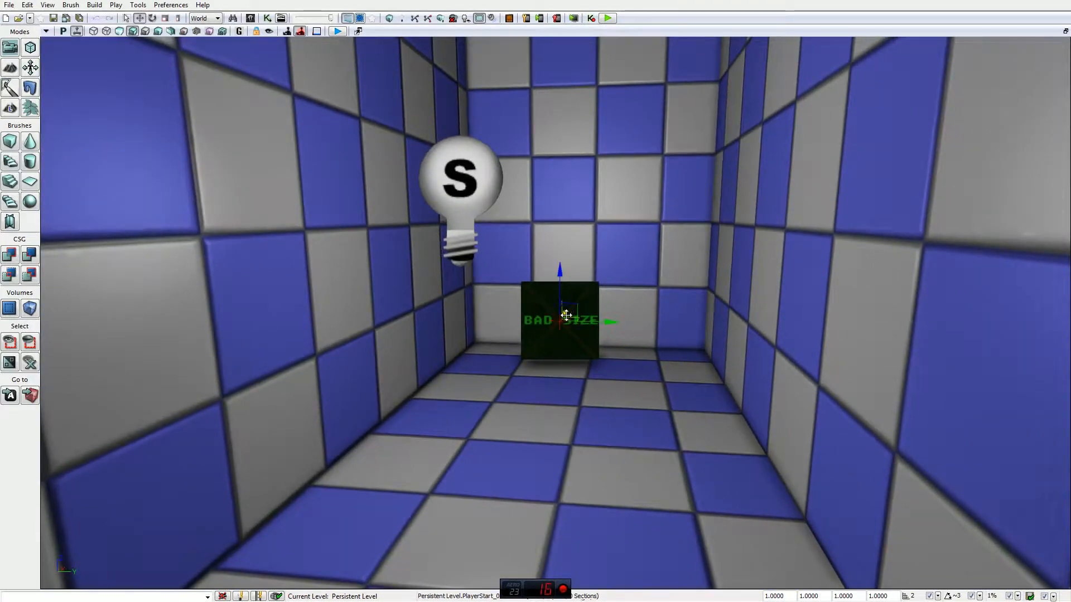
left_click_drag(566, 310, 543, 390)
Set the PlayerStart's overall draw scale to 0.5 and view it within the room
right_click_drag(569, 303, 612, 353)
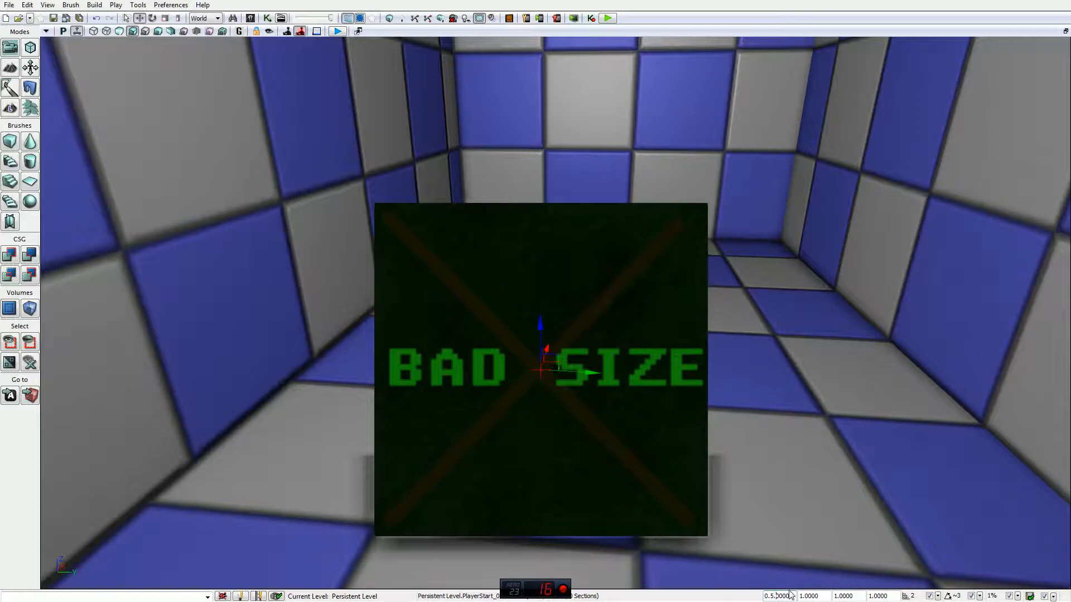
key("Return")
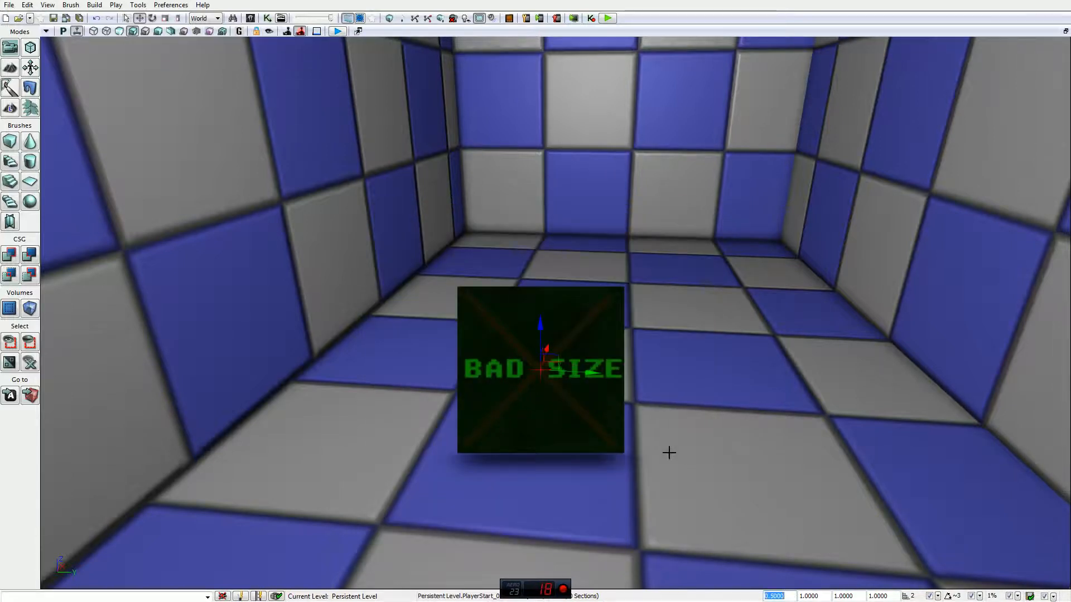
right_click_drag(555, 313, 509, 296)
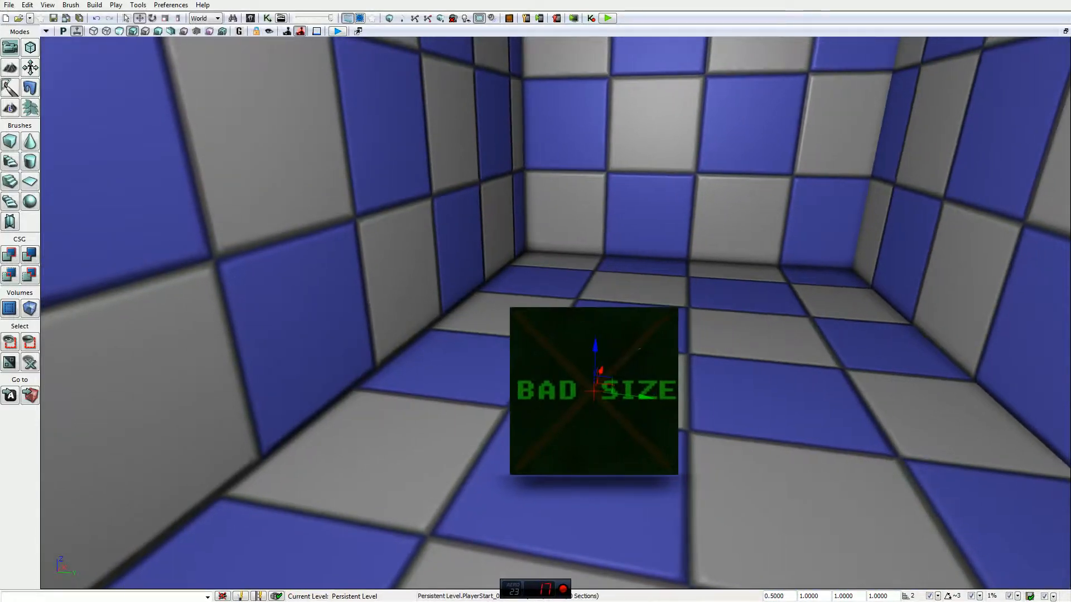
scroll(555, 313, "down", 5)
mouse_move(551, 217)
right_mouse_down()
mouse_move(535, 212)
mouse_move(549, 187)
mouse_move(552, 217)
right_mouse_up()
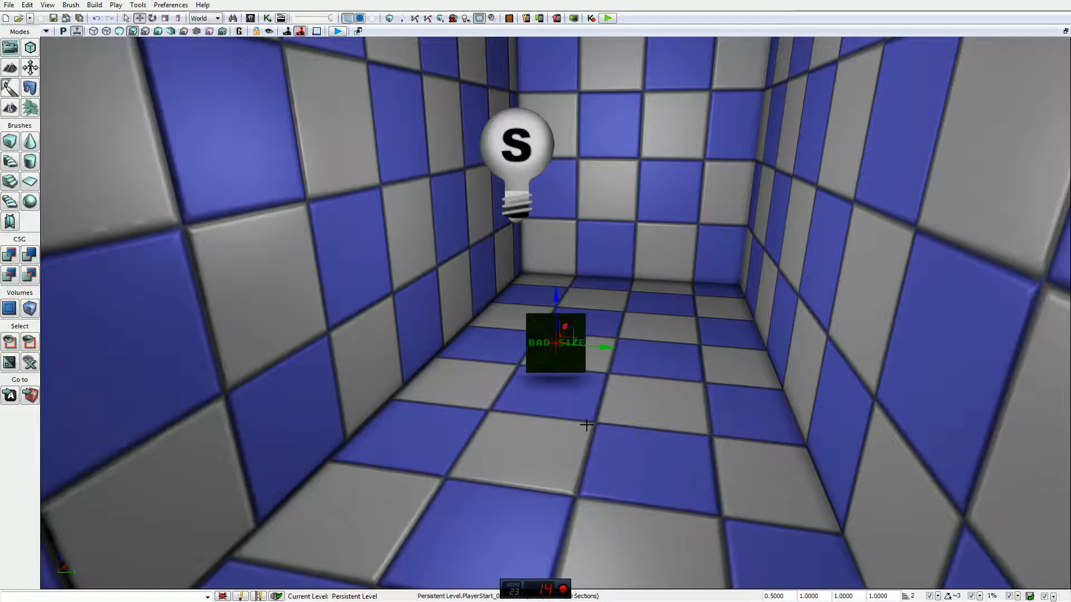
Raise the PlayerStart slightly above the floor along the Z axis
right_click_drag(644, 420, 552, 407)
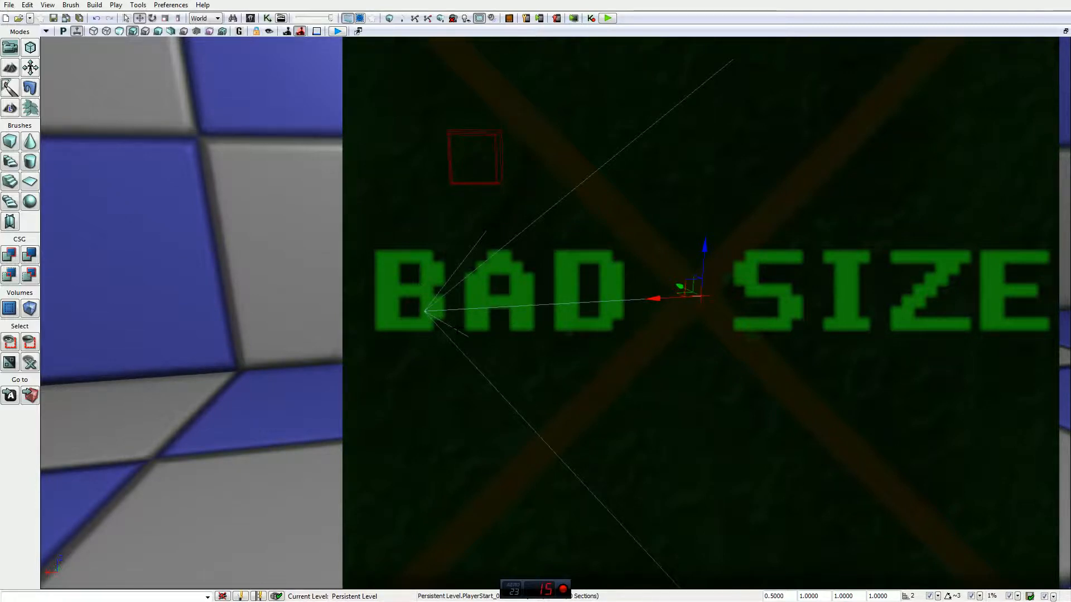
right_click_drag(491, 323, 591, 301)
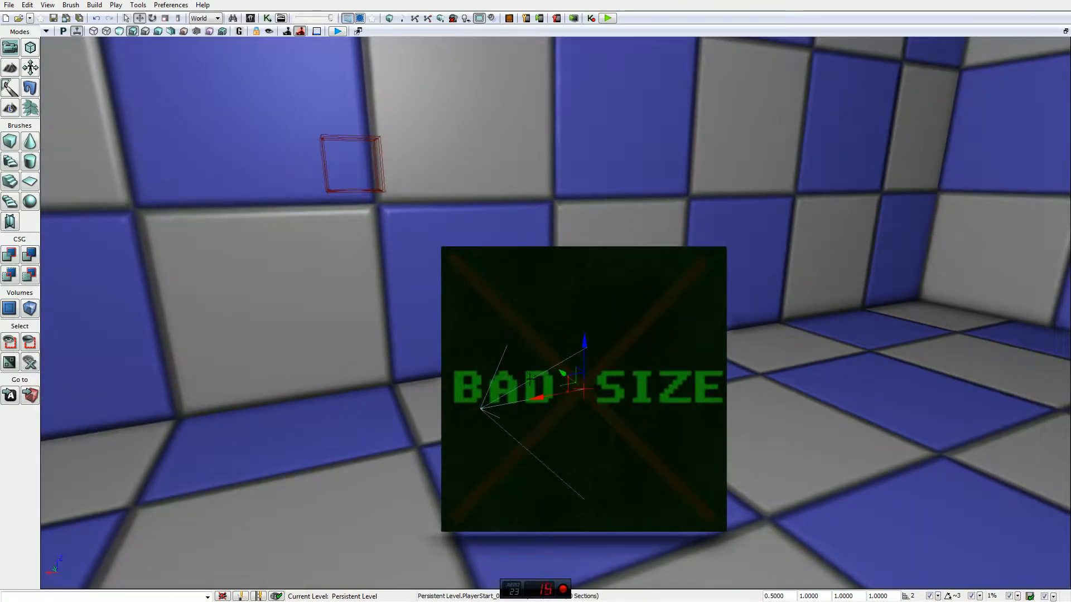
left_click_drag(587, 389, 586, 483)
right_click_drag(586, 483, 586, 303)
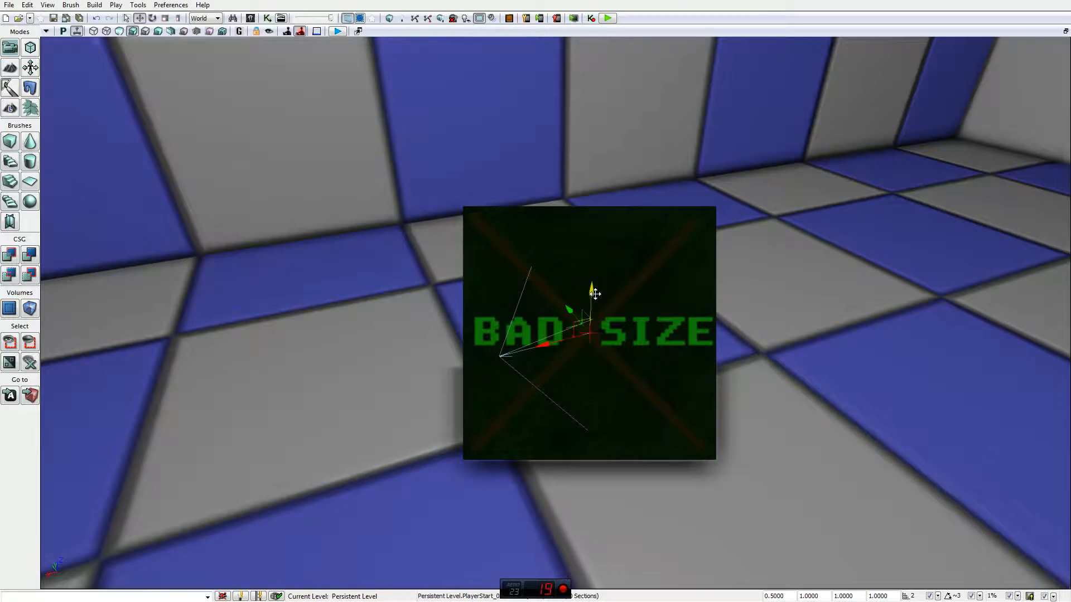
left_click_drag(595, 305, 581, 215)
Rotate the PlayerStart about its Z, X and Y axes and return to the translation mode
key("space")
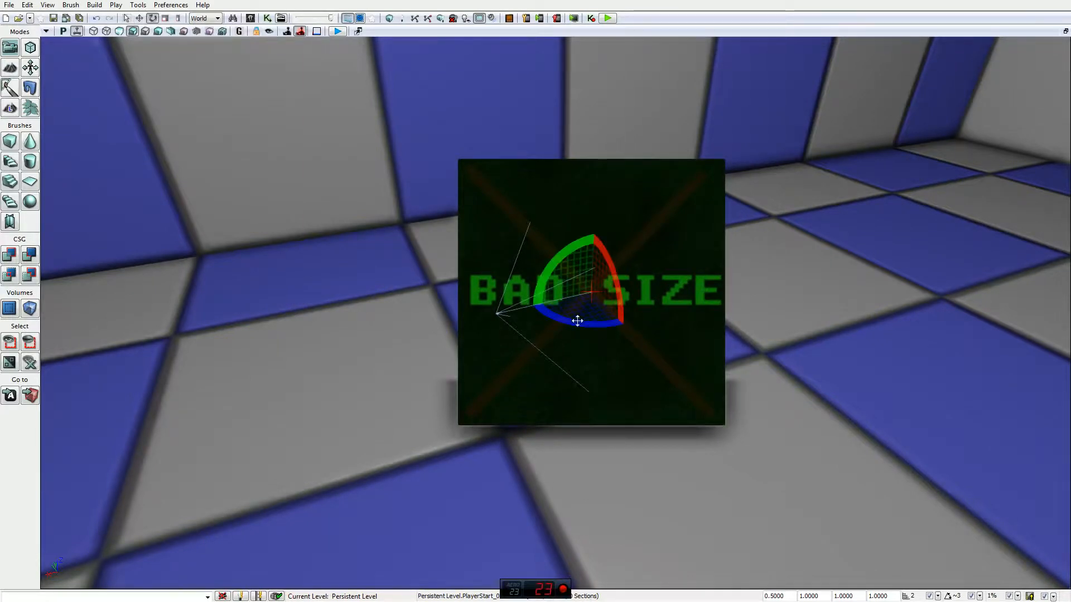
left_click_drag(577, 320, 639, 273)
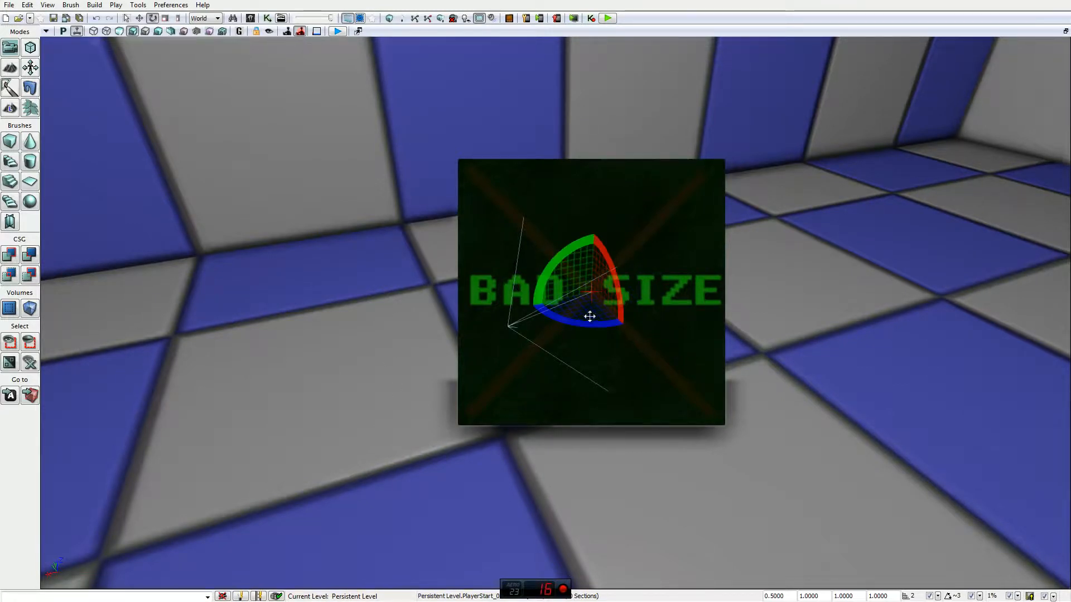
mouse_move(616, 267)
left_mouse_down()
mouse_move(633, 350)
mouse_move(629, 320)
left_mouse_up()
mouse_move(573, 251)
left_mouse_down()
mouse_move(591, 223)
mouse_move(496, 232)
mouse_move(524, 349)
mouse_move(514, 325)
left_mouse_up()
key("space")
key("space")
key("space")
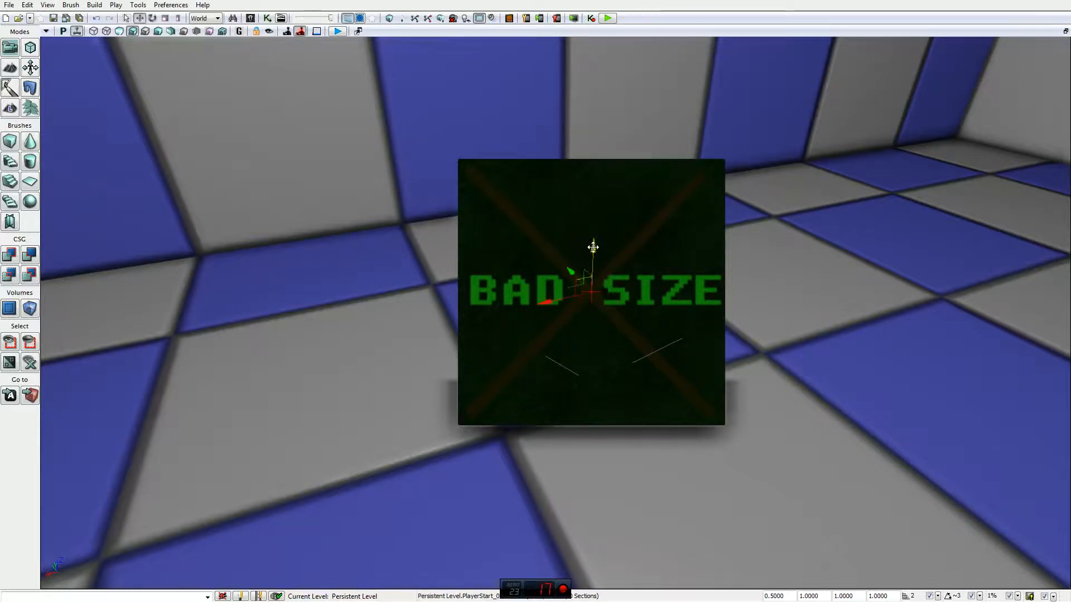
Move the PlayerStart up along the Z axis, well clear of the room's floor
left_click_drag(594, 229, 595, 54)
right_click_drag(594, 360, 594, 341)
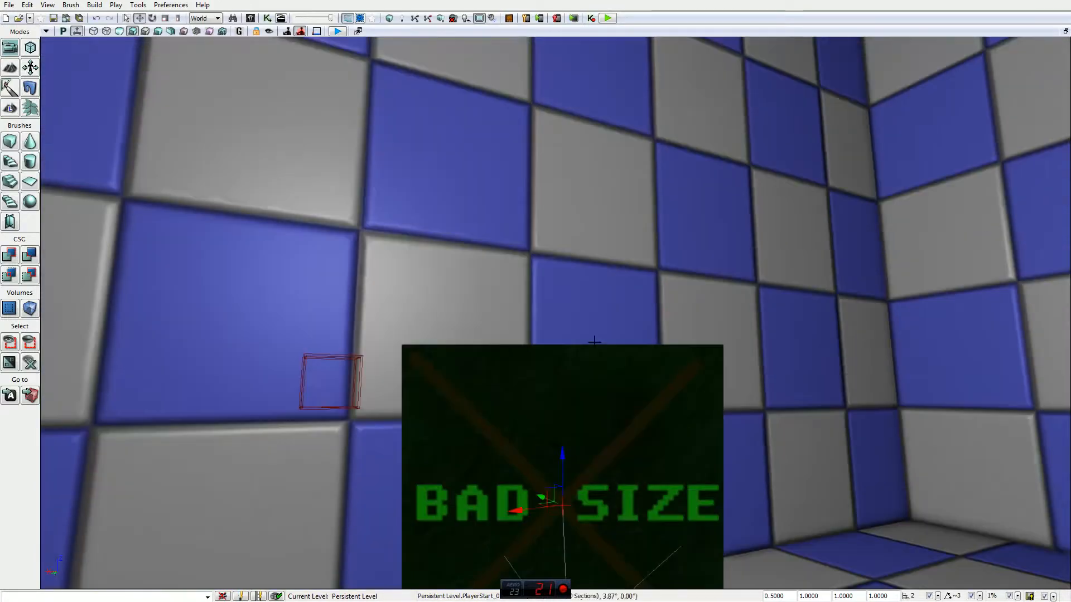
right_click_drag(552, 292, 552, 292)
right_click_drag(596, 340, 595, 341)
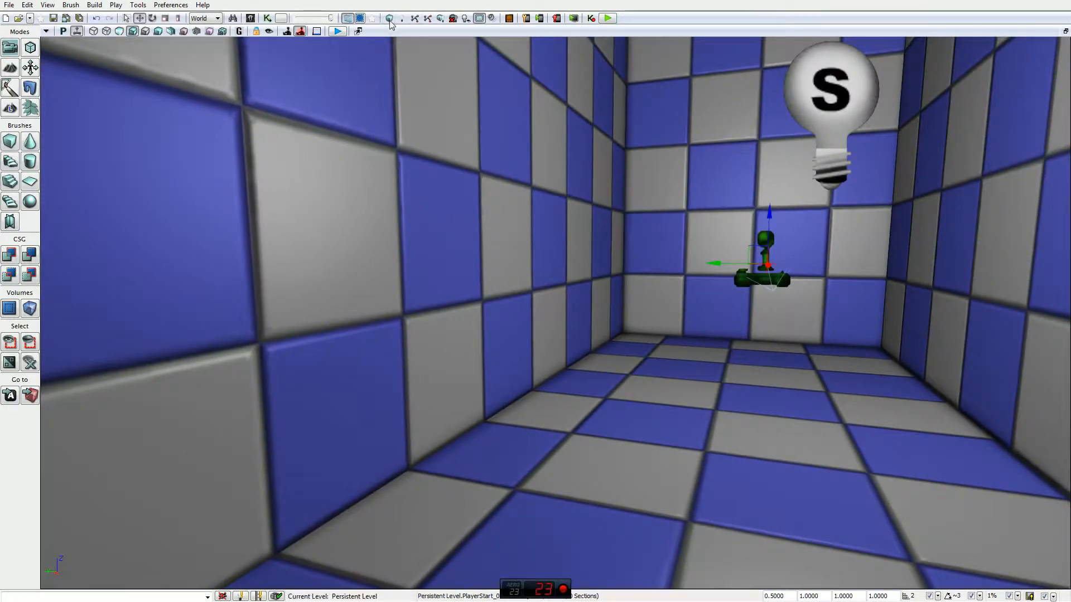
Build the level's lighting at Preview quality with Lightmass
left_click(574, 19)
left_click(598, 262)
left_click(403, 18)
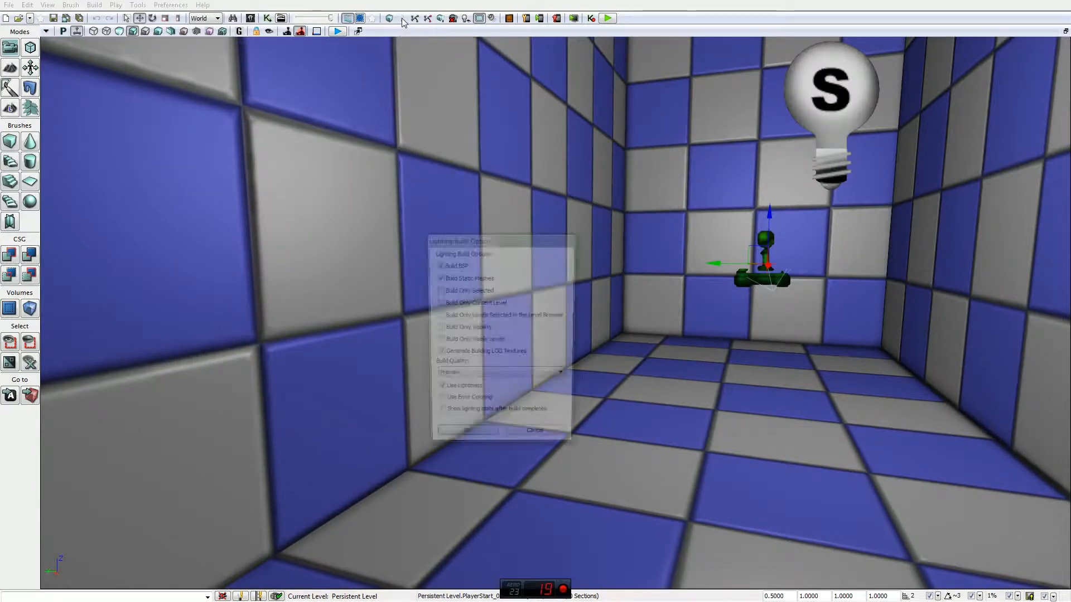
left_click(475, 441)
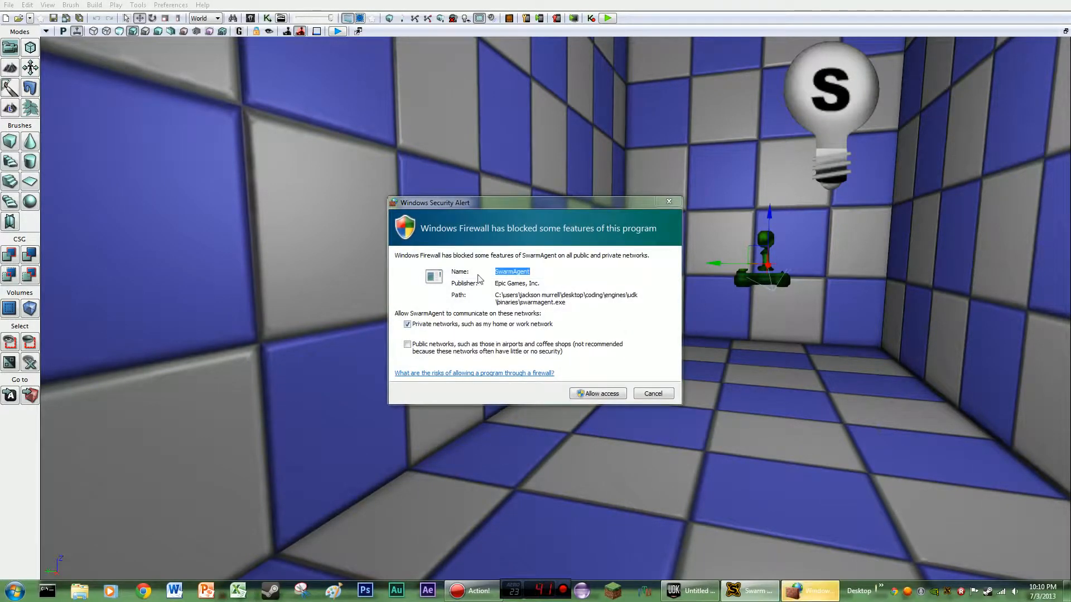
Allow SwarmAgent through the firewall on private networks and close the Swarm Agent and Map Check windows
left_click(584, 394)
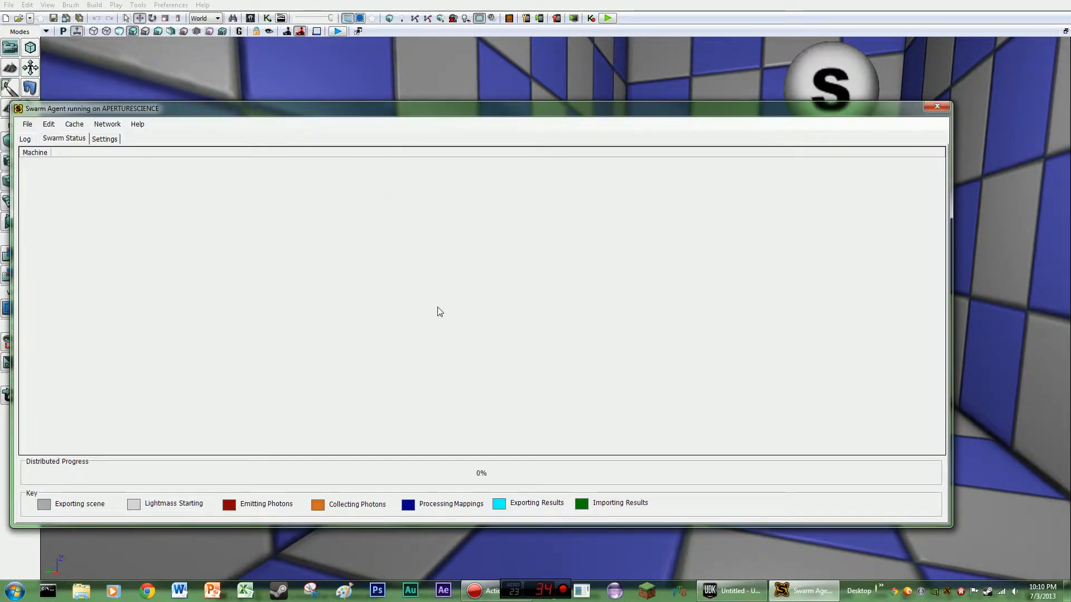
left_click_drag(124, 112, 196, 120)
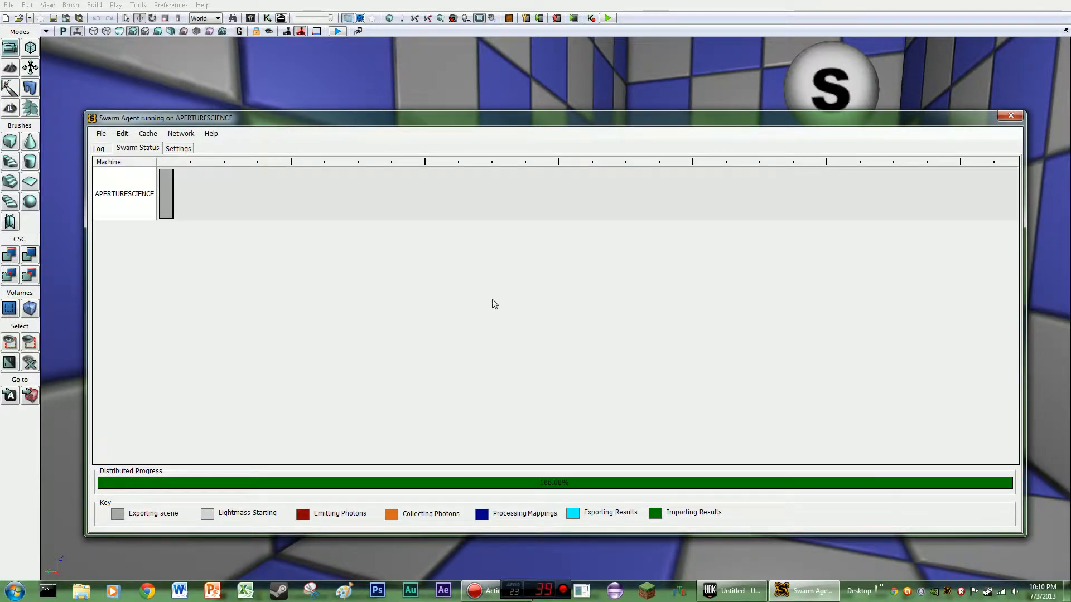
left_click(1013, 117)
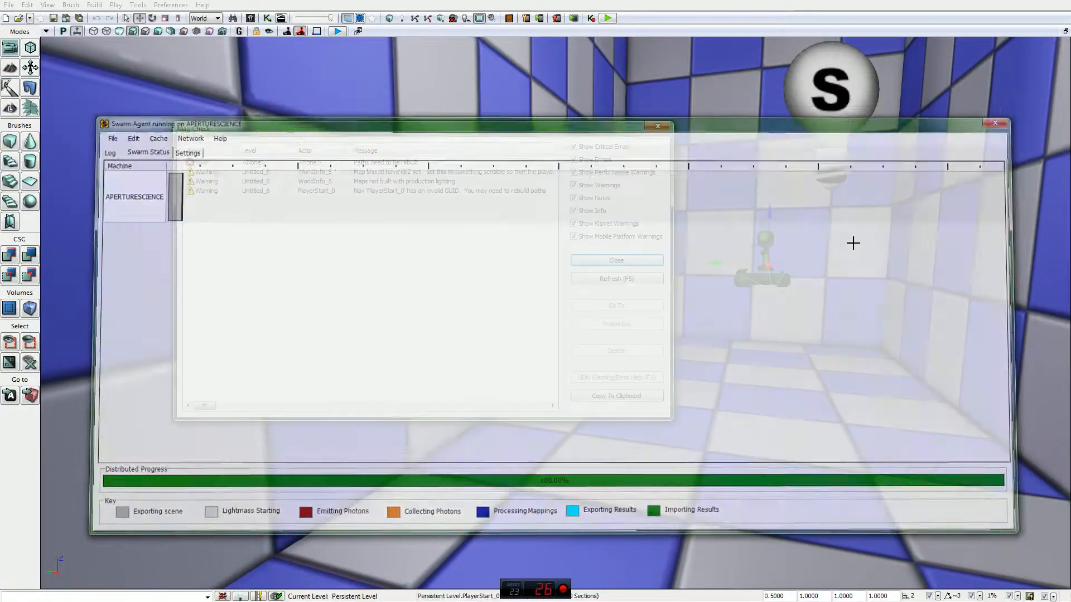
left_click(654, 129)
Nudge the point light slightly within the room and clear the selection
right_click_drag(455, 198, 915, 268)
left_click(455, 198)
right_click_drag(515, 189, 507, 240)
right_click_drag(532, 383, 563, 363)
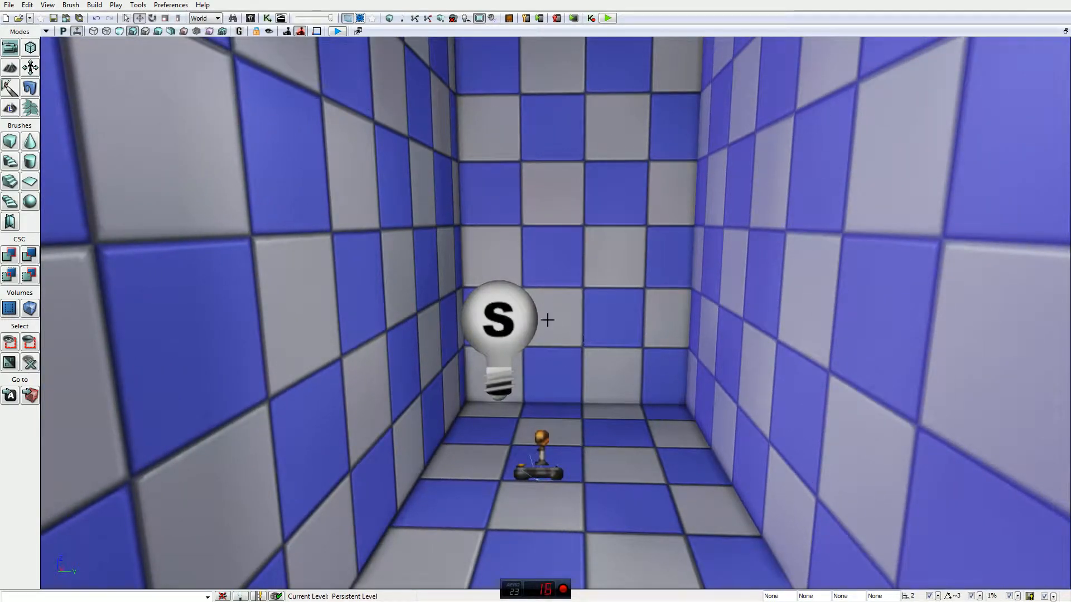
right_click_drag(634, 355, 653, 391)
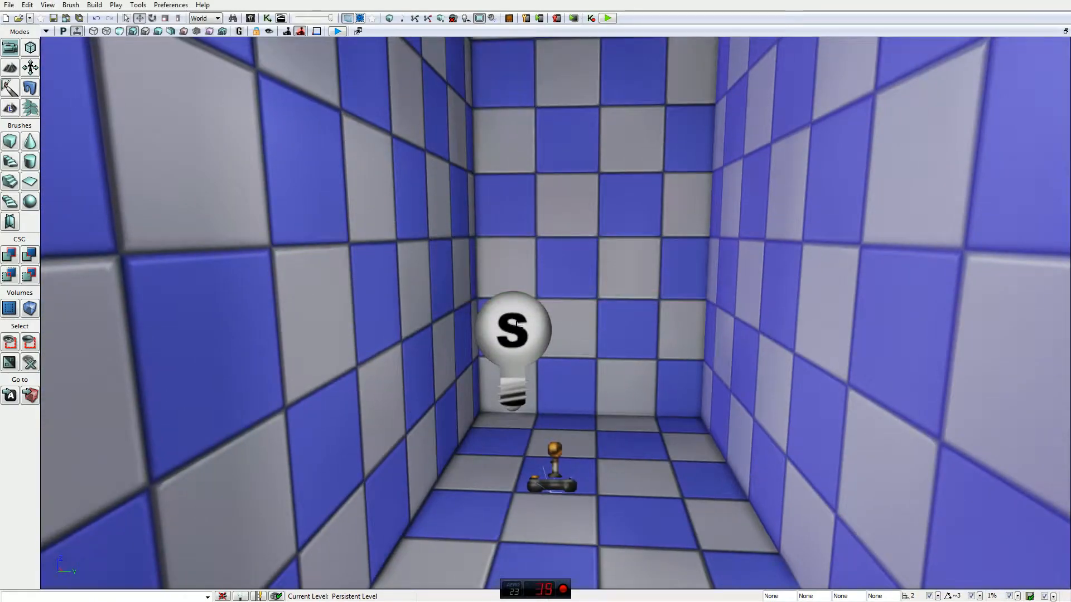
left_click(523, 339)
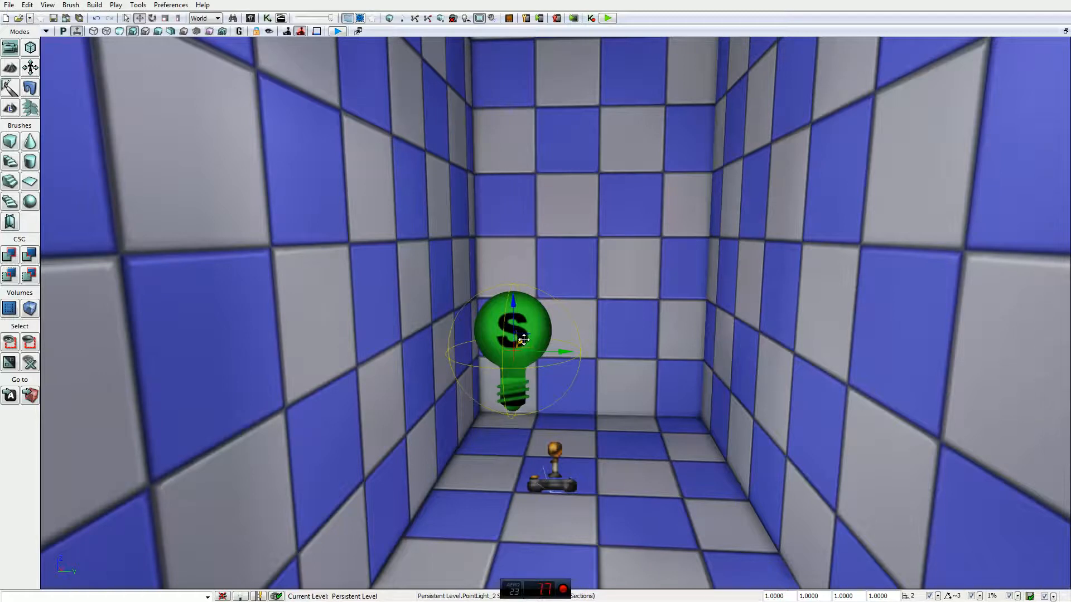
left_click_drag(523, 339, 525, 339)
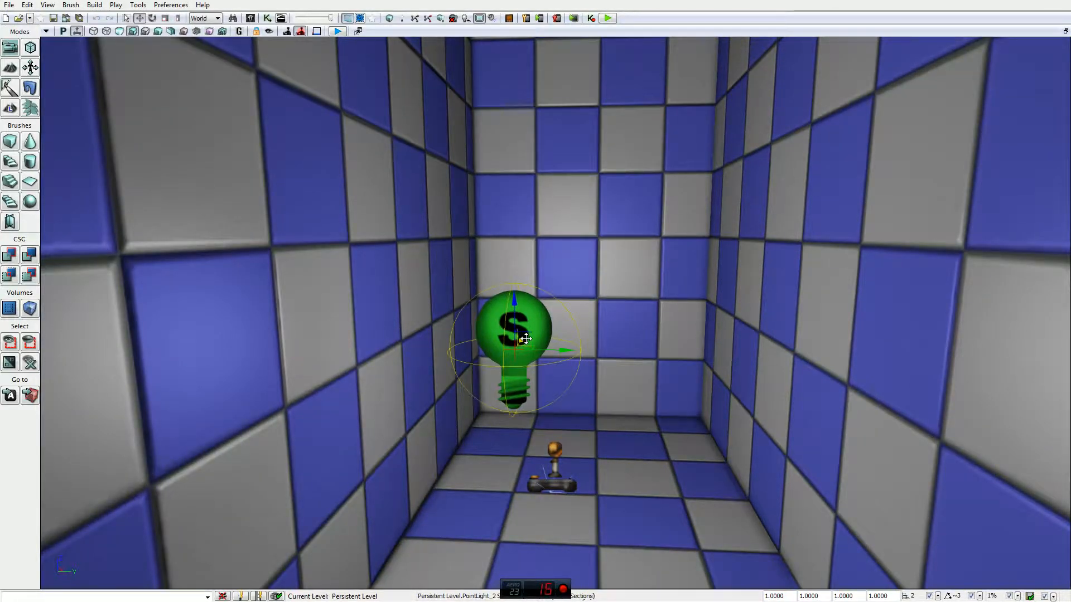
left_click_drag(526, 338, 525, 338)
key("Escape")
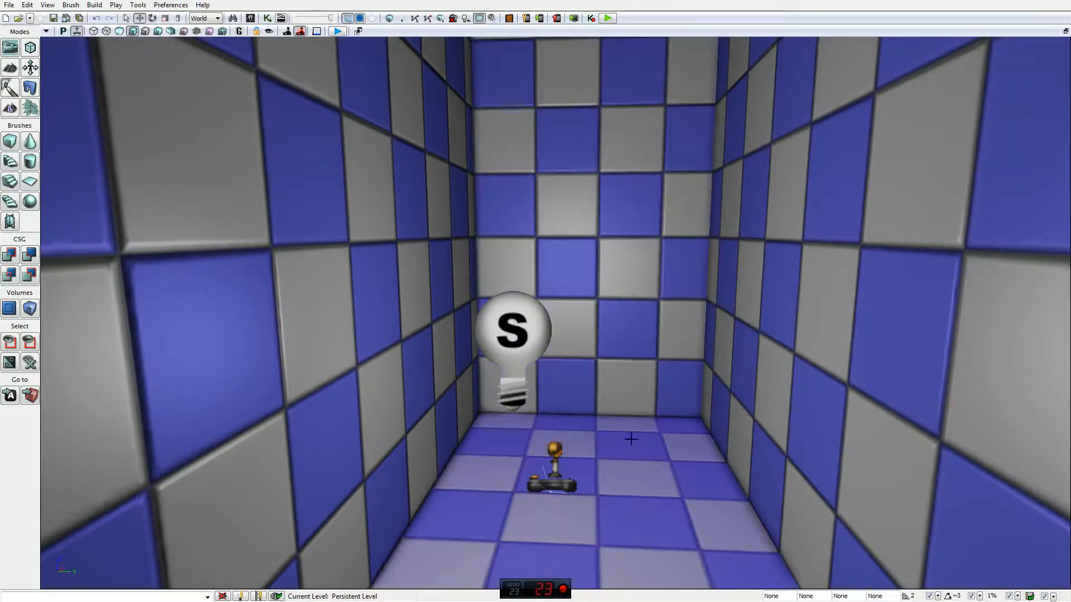
Play the level in the editor preview window with the lighting not rebuilt and close the preview
right_click_drag(629, 434, 596, 5)
right_click_drag(604, 84, 504, 282)
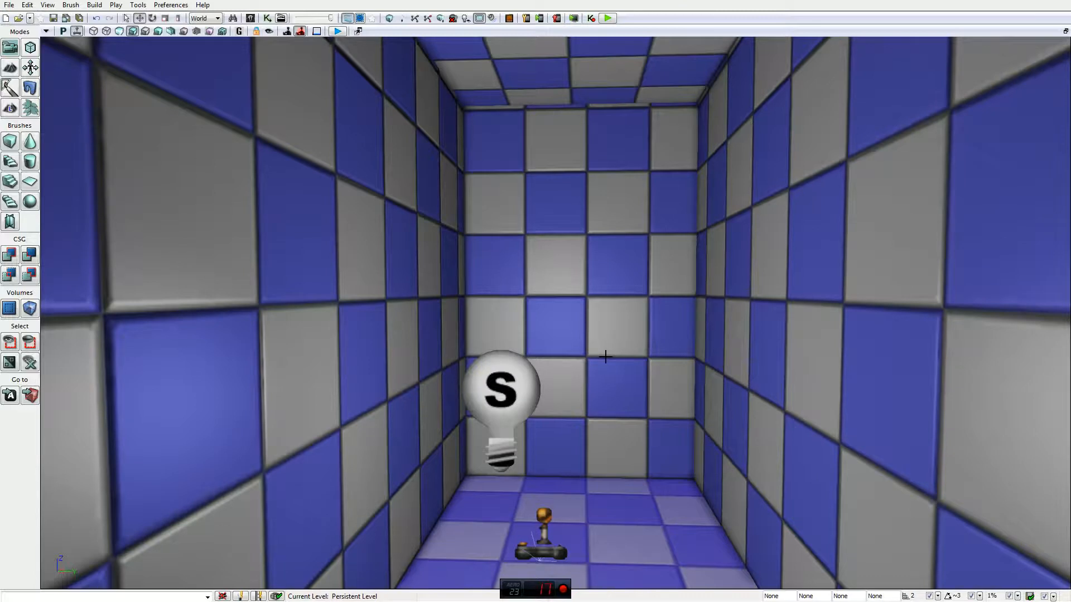
left_click(606, 18)
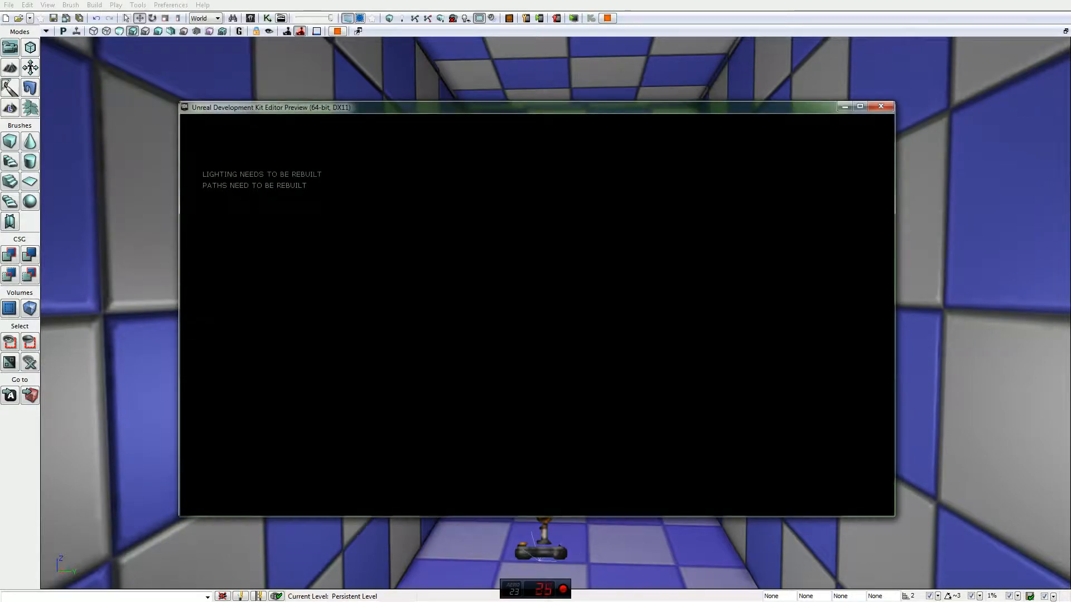
key("Escape")
Rebuild the lighting at Preview quality with Lightmass and close the Swarm Agent and Map Check windows
left_click(403, 19)
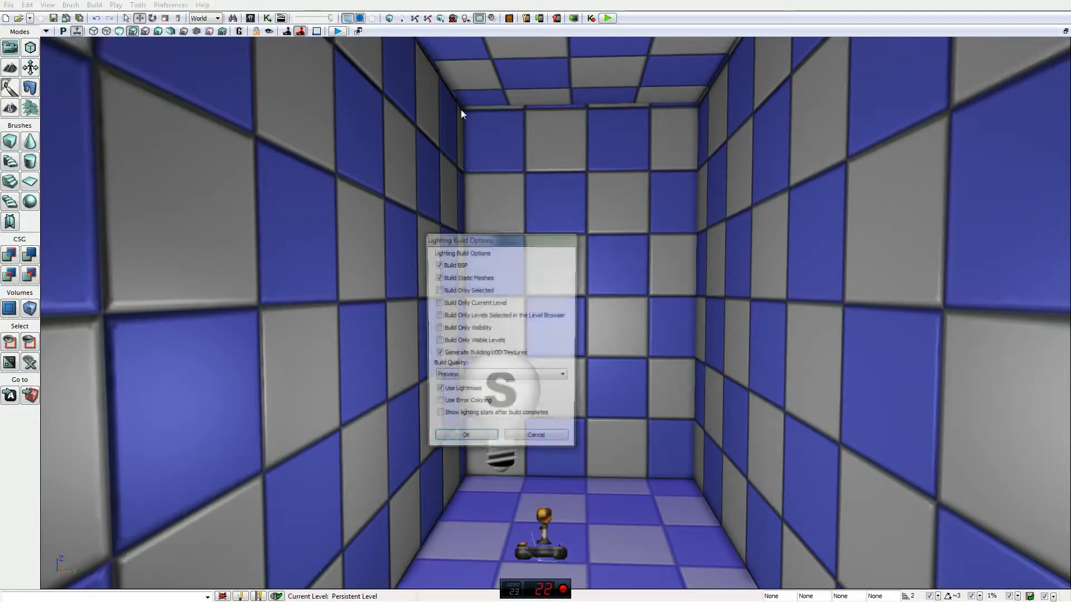
left_click(479, 441)
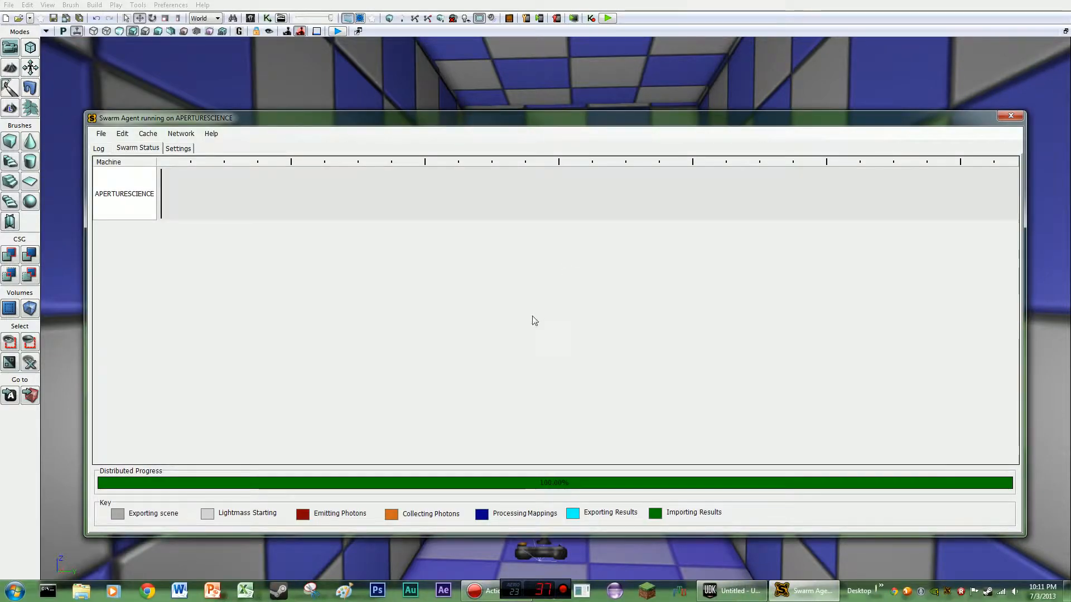
left_click(1011, 116)
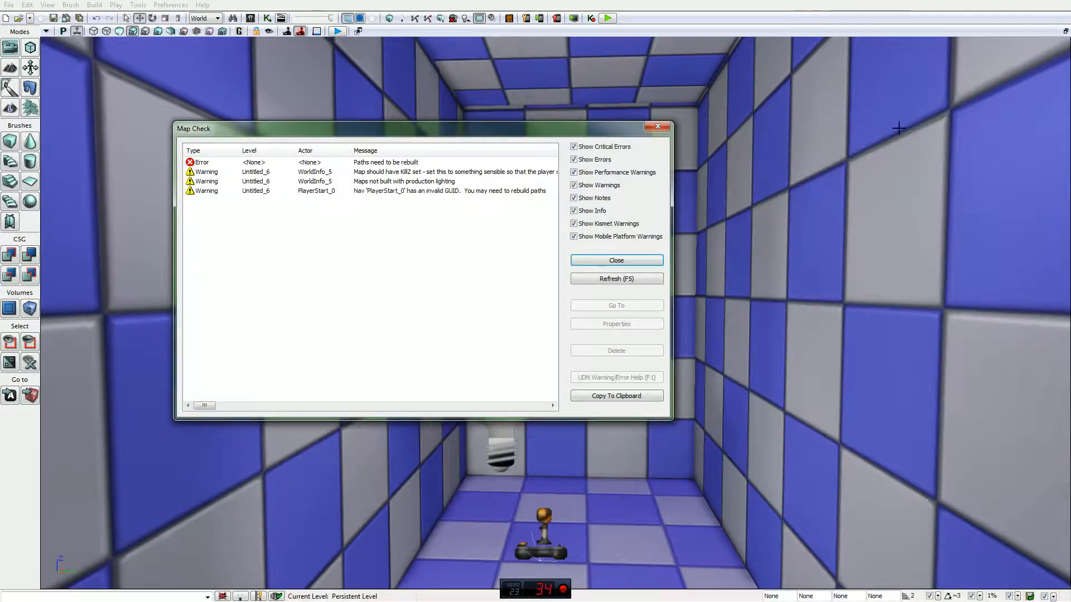
left_click(658, 125)
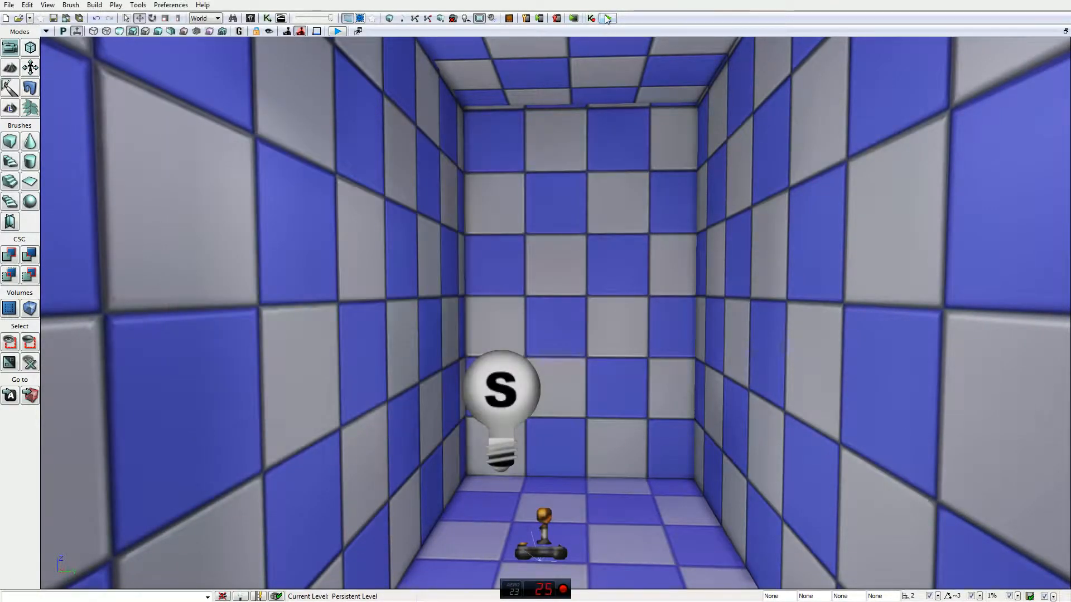
Play the level twice in the editor preview to check the rebuilt lighting and the spawn direction, closing it each time
left_click(607, 19)
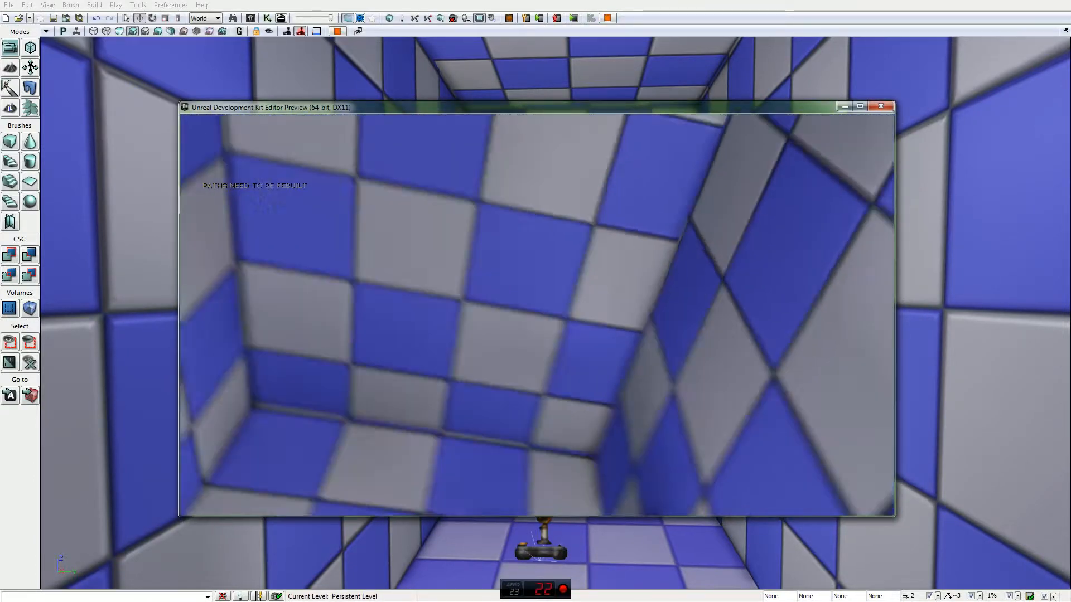
key("Escape")
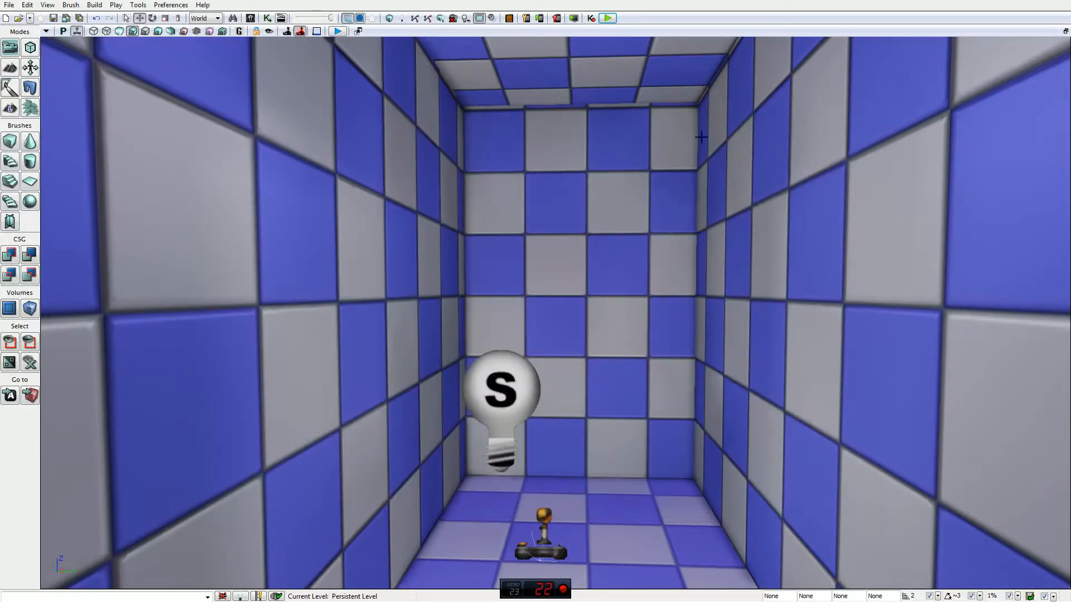
left_click(607, 18)
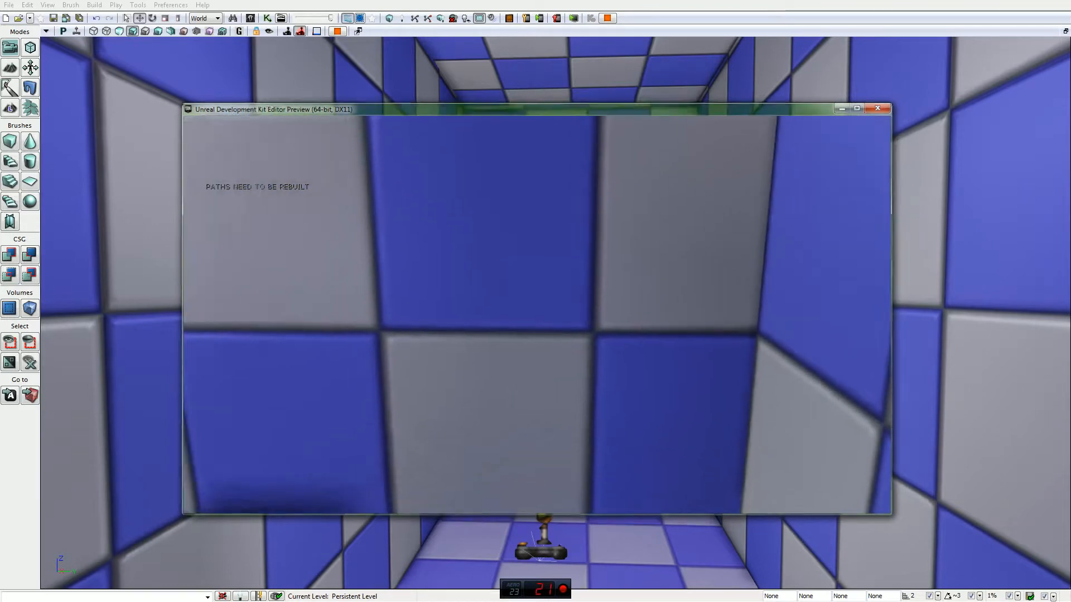
key("Escape")
Select the PlayerStart and rotate it about the Y axis to tilt its direction arrow up from the floor
right_click_drag(570, 334, 569, 385)
left_click(550, 330)
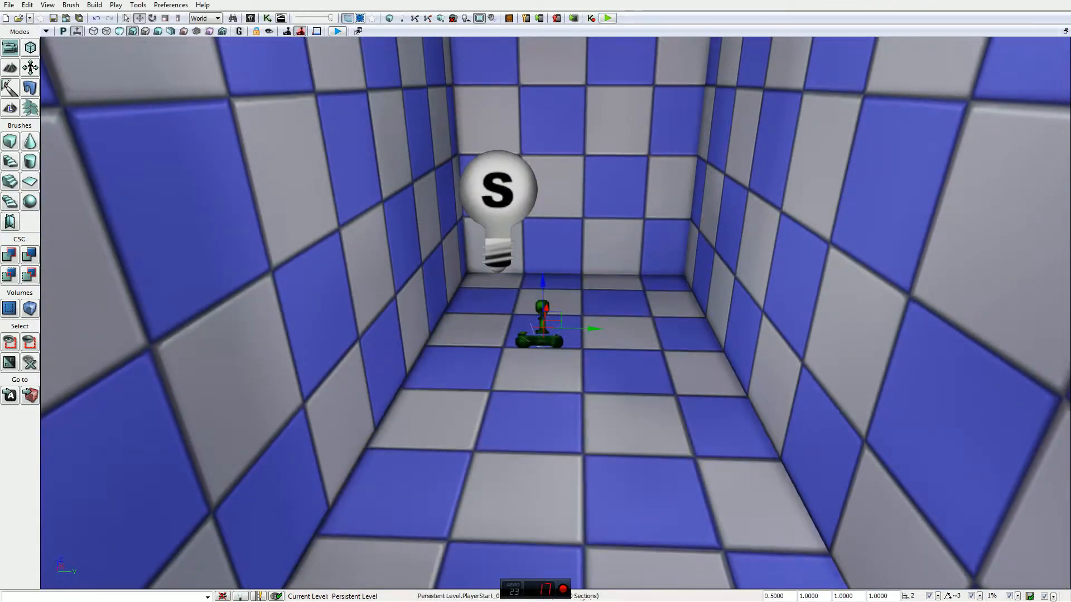
left_click_drag(549, 330, 567, 231)
key("space")
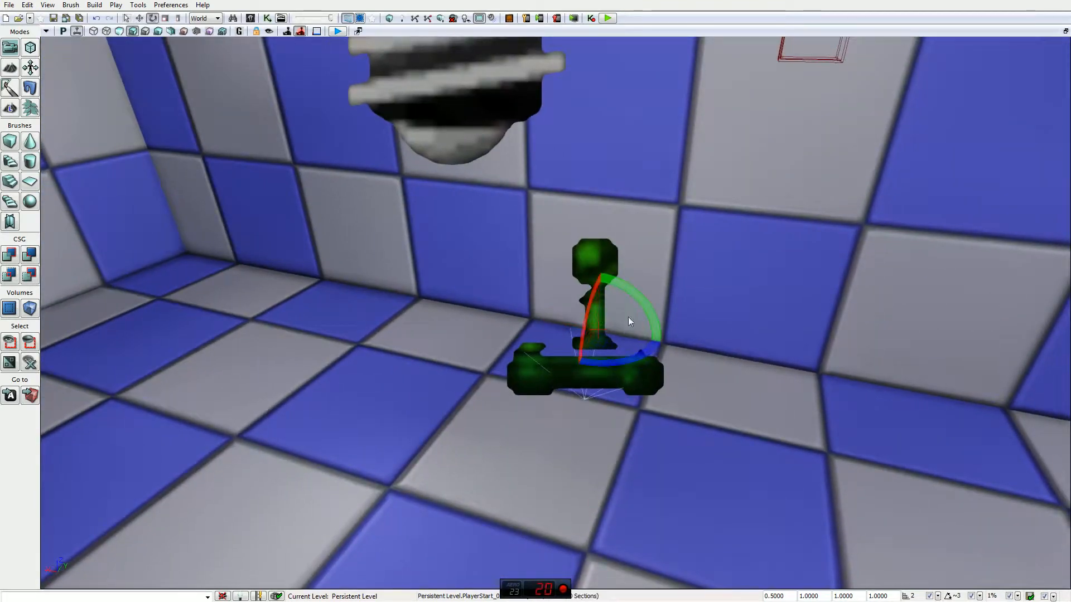
left_click_drag(644, 299, 656, 361)
right_click_drag(710, 233, 630, 284)
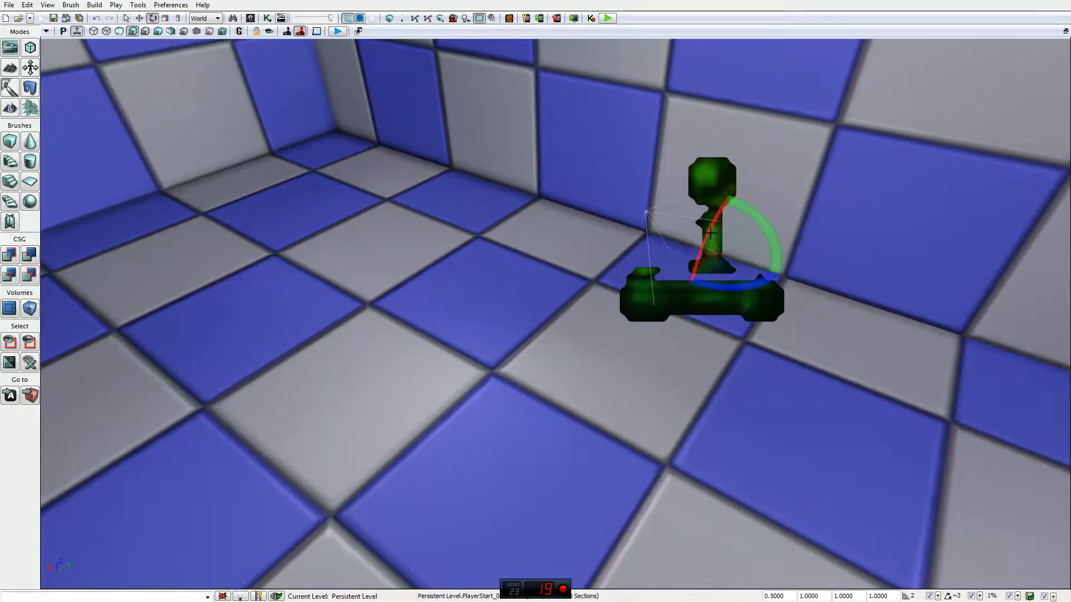
Raise the rotated PlayerStart along the Z axis to about the height of the point light
key("space")
left_click_drag(727, 208, 790, 6)
right_click_drag(765, 347, 768, 245)
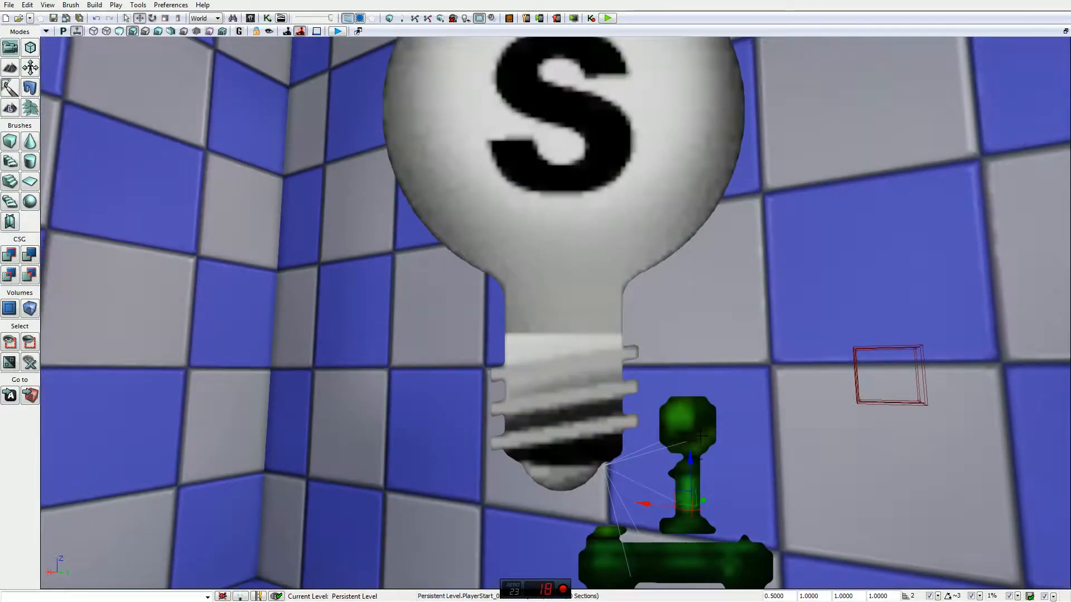
left_click_drag(692, 436, 584, 9)
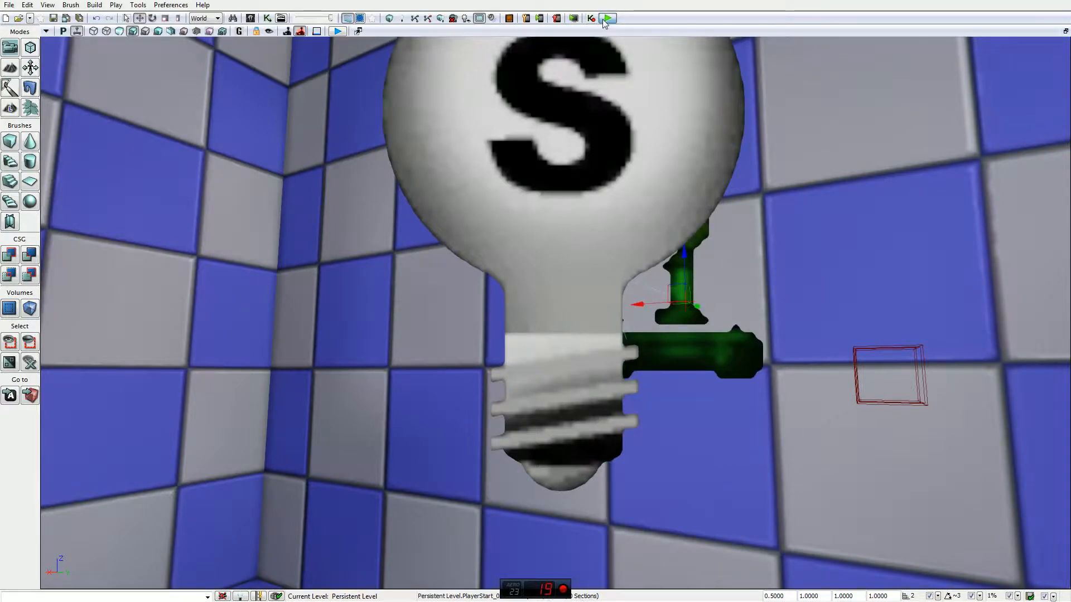
Play the level from the adjusted PlayerStart, close the preview and view the whole room
left_click(607, 18)
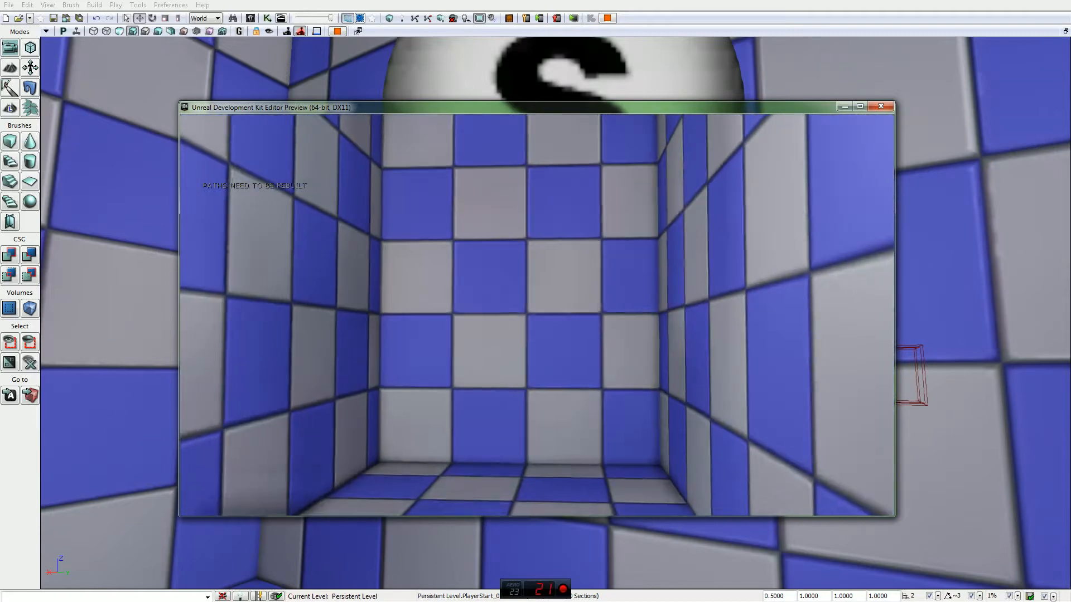
key("Escape")
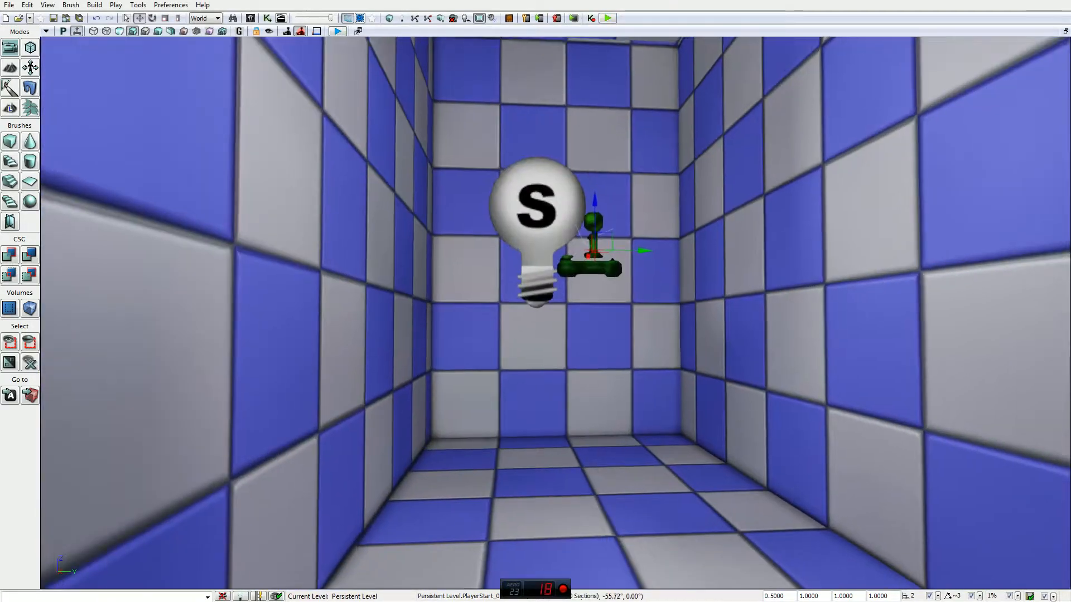
right_click_drag(555, 312, 498, 238)
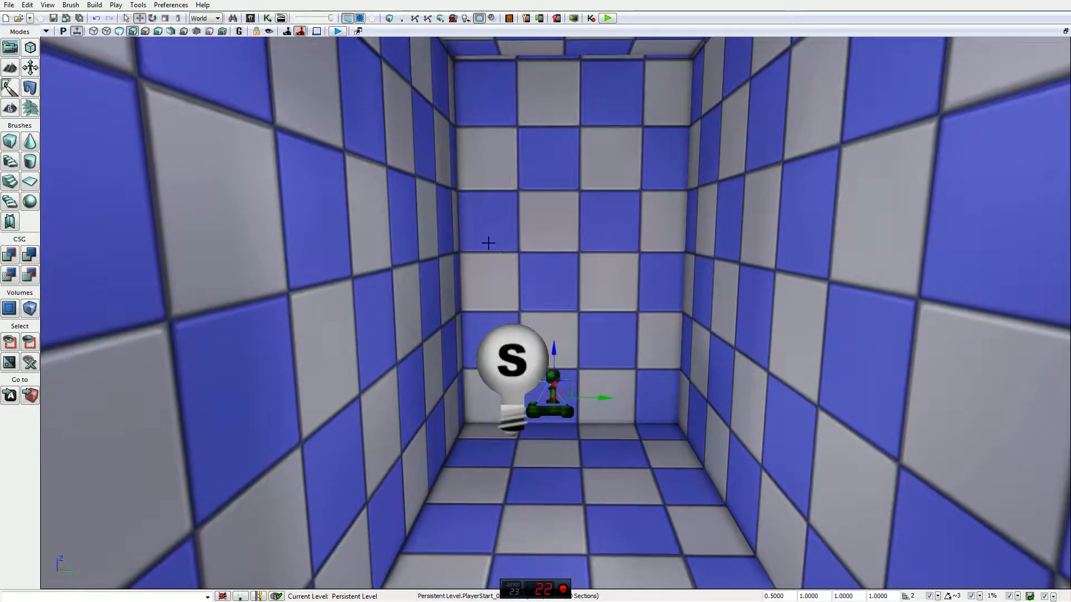
Open the Content Browser, replace the search text with "wall" and filter the results to Materials
left_click(250, 18)
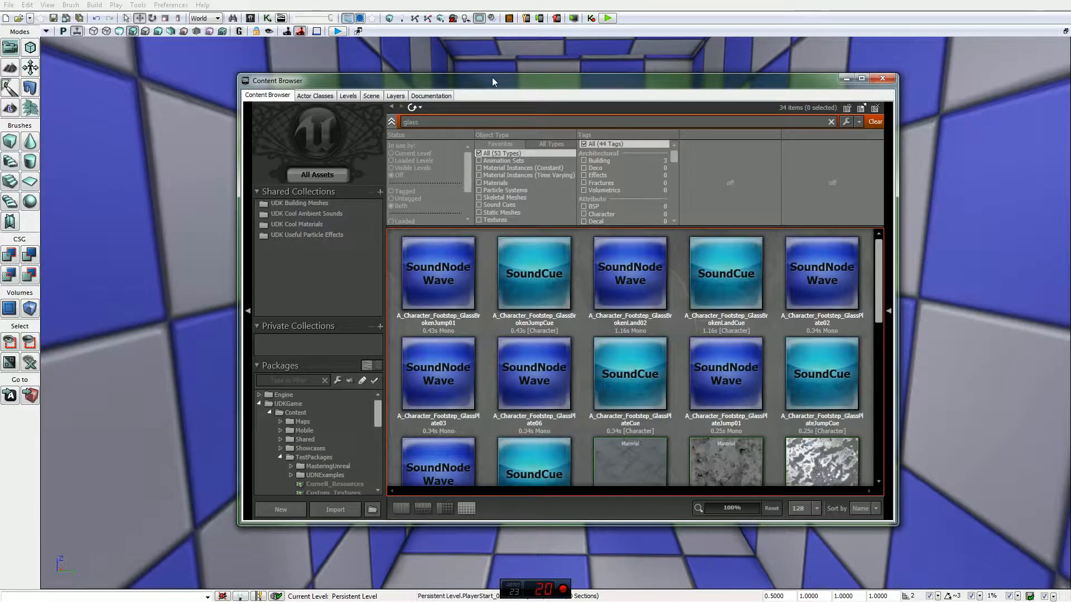
left_click_drag(493, 80, 295, 49)
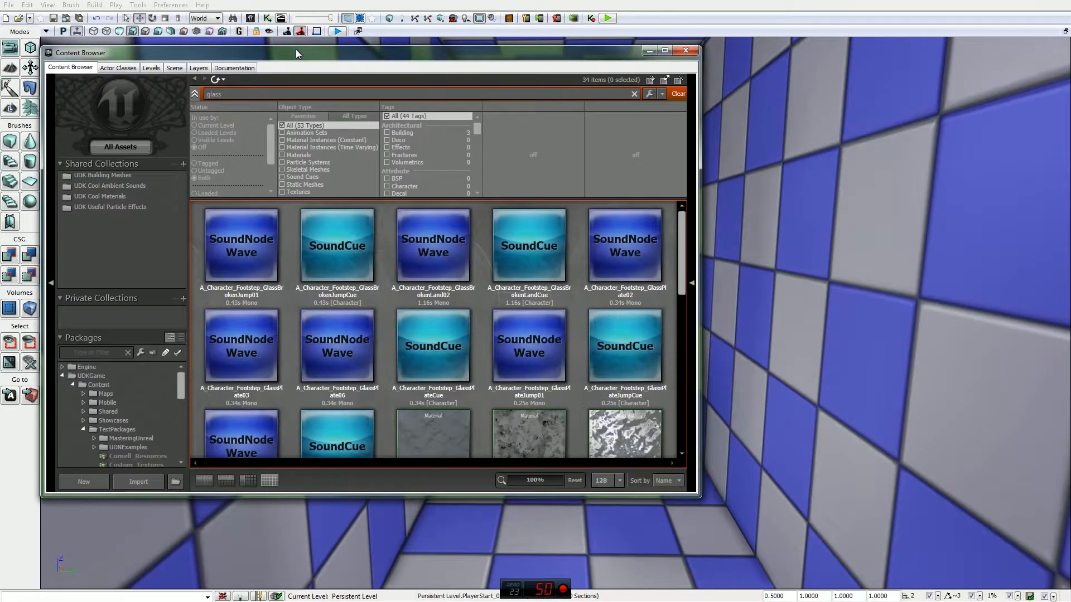
key("BackSpace")
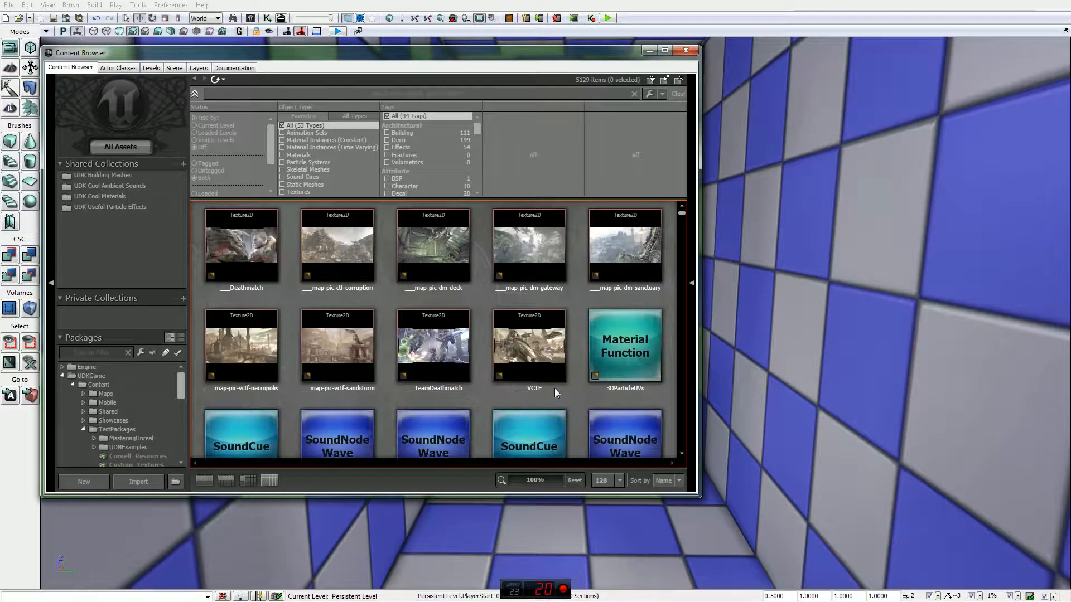
type("ma")
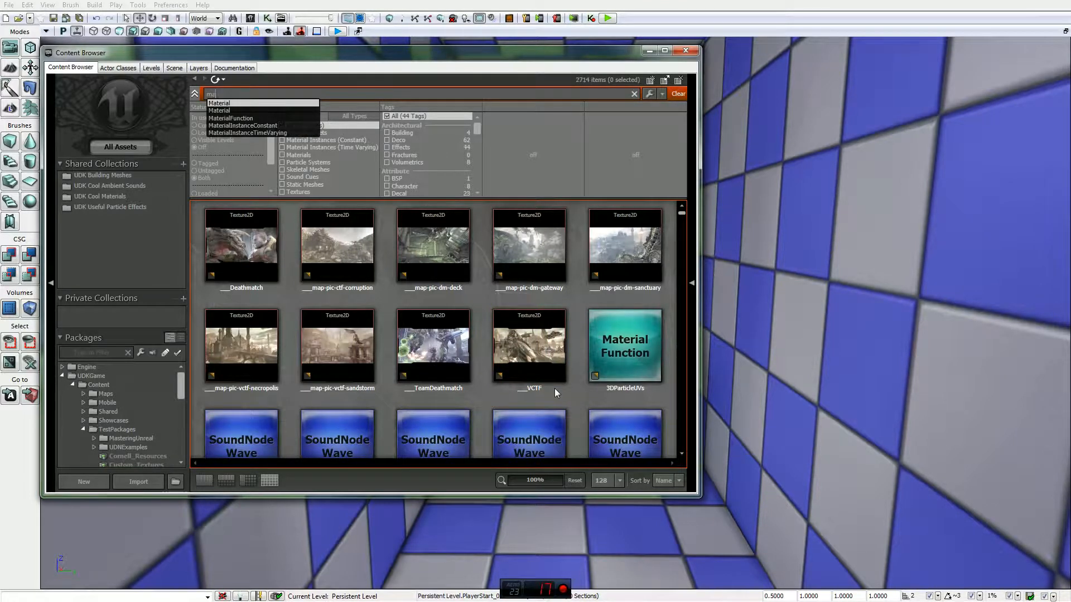
key("BackSpace")
key("BackSpace")
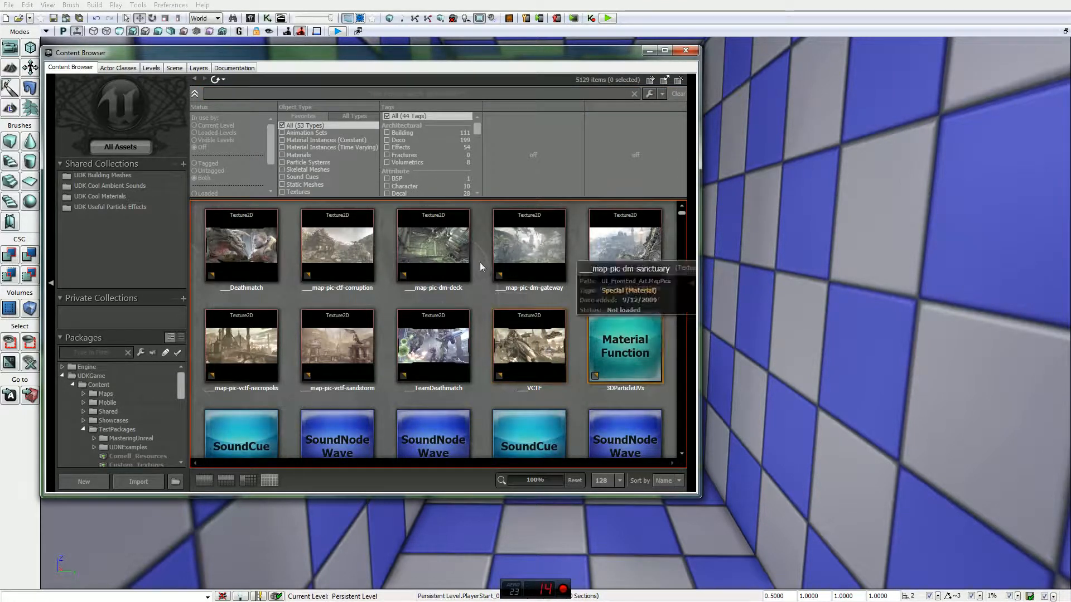
type("wall")
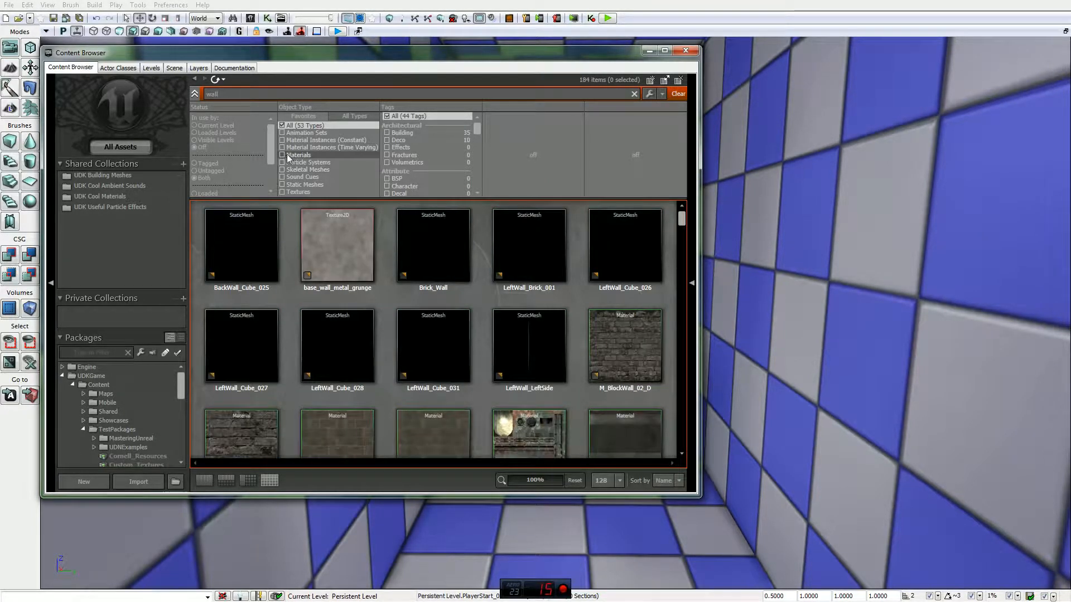
left_click(286, 154)
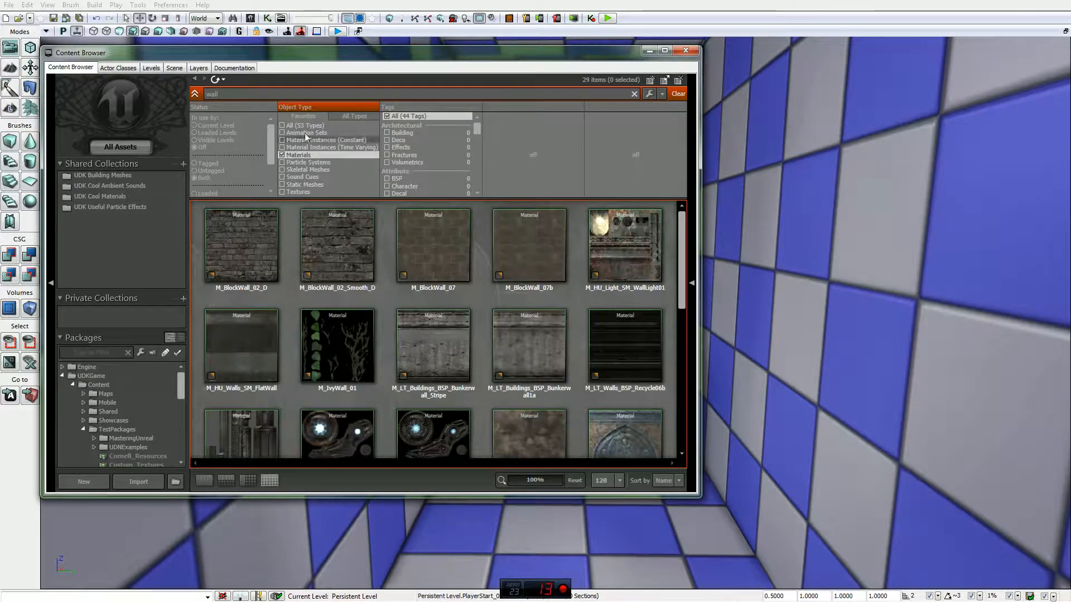
Look through the full list of object types for Materials and return to the favorite types
left_click(343, 116)
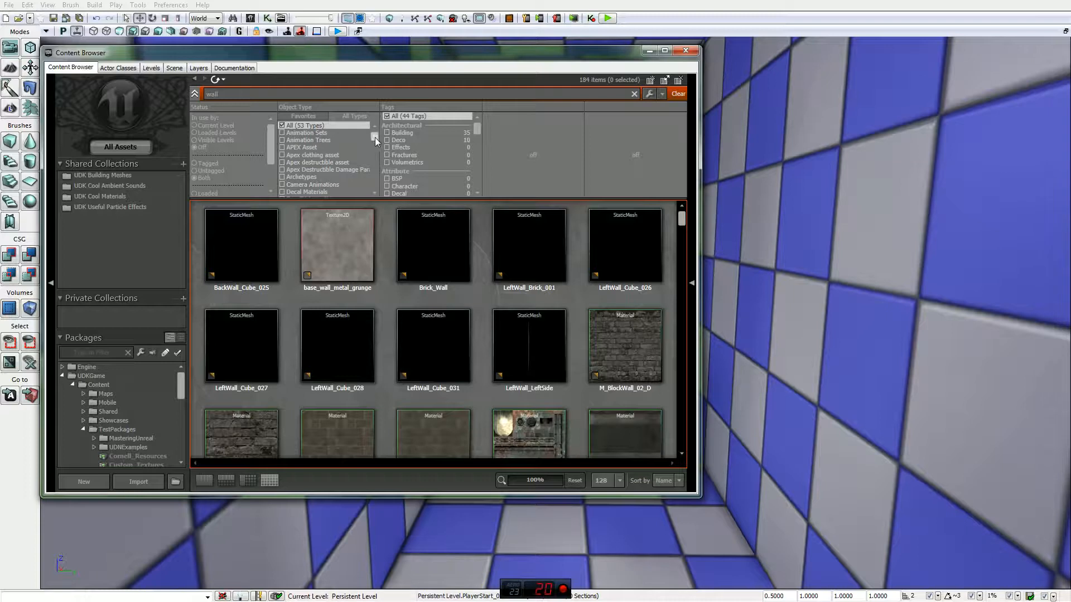
left_click_drag(375, 138, 375, 152)
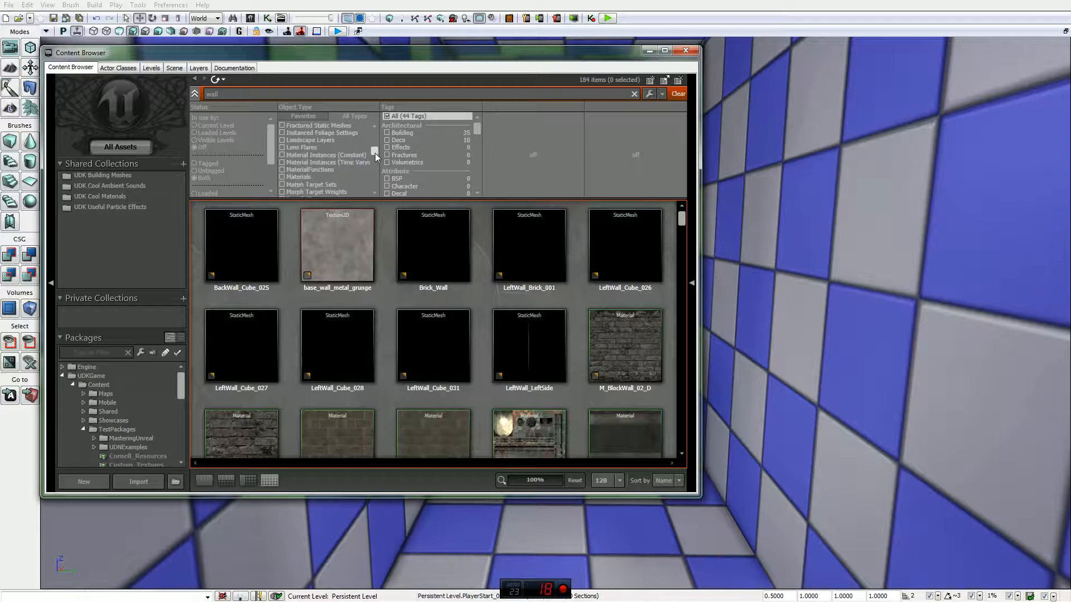
left_click(311, 177)
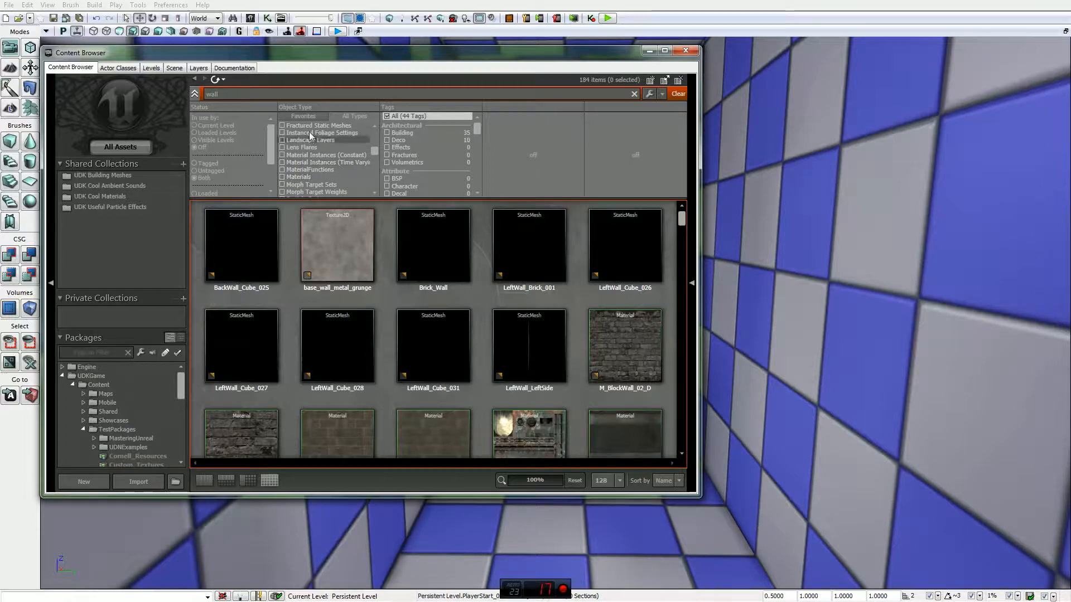
left_click(303, 115)
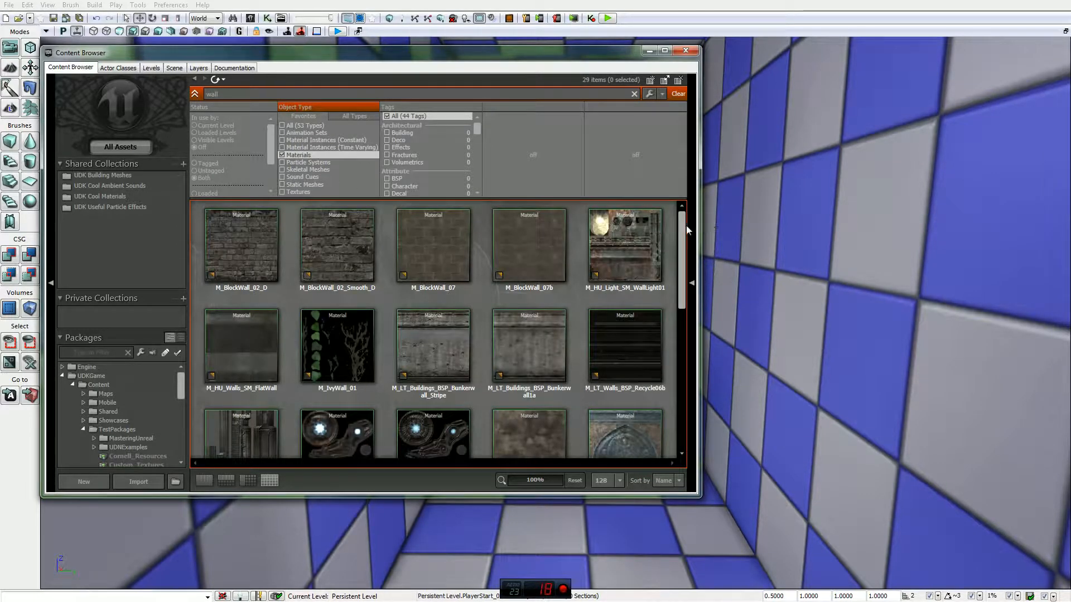
Browse the wall materials and apply M_NEC_Walls_BSP_Turk182Plain to the room's two long side walls
left_click_drag(686, 230, 694, 207)
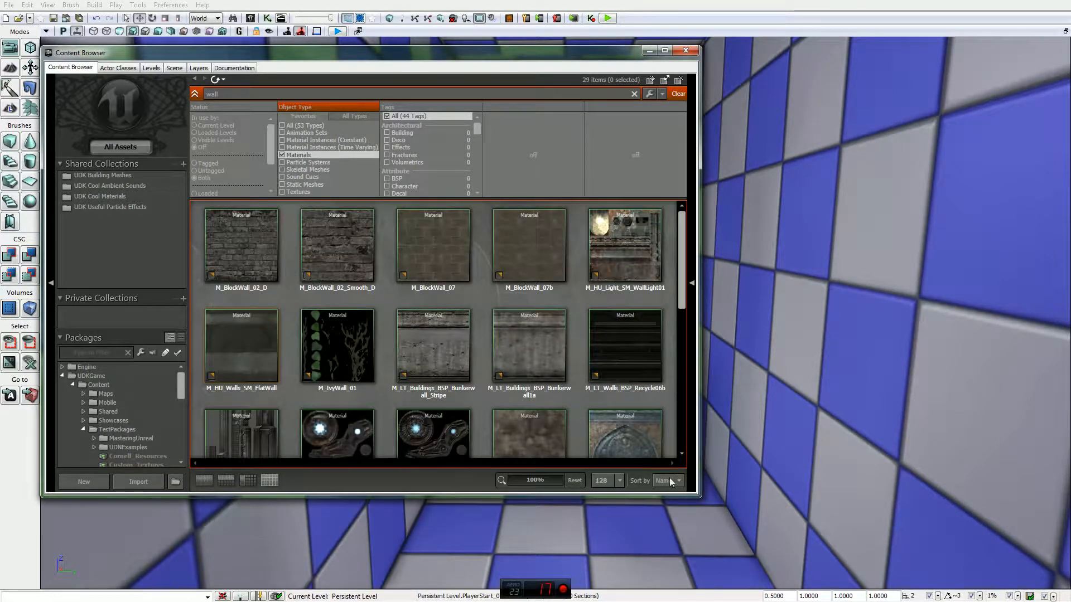
mouse_move(268, 352)
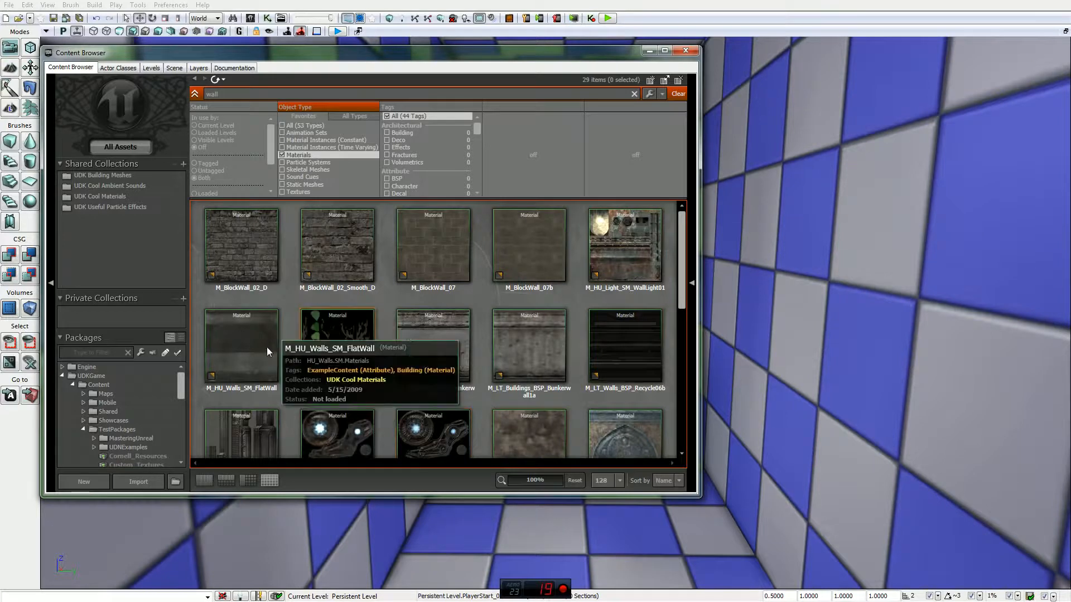
mouse_move(523, 346)
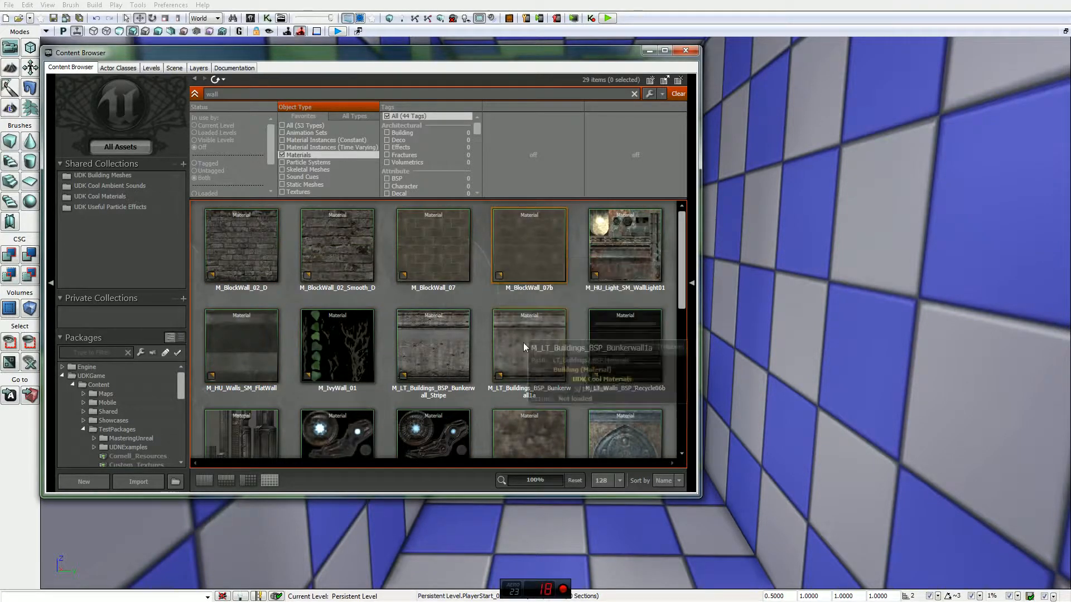
left_click(430, 339)
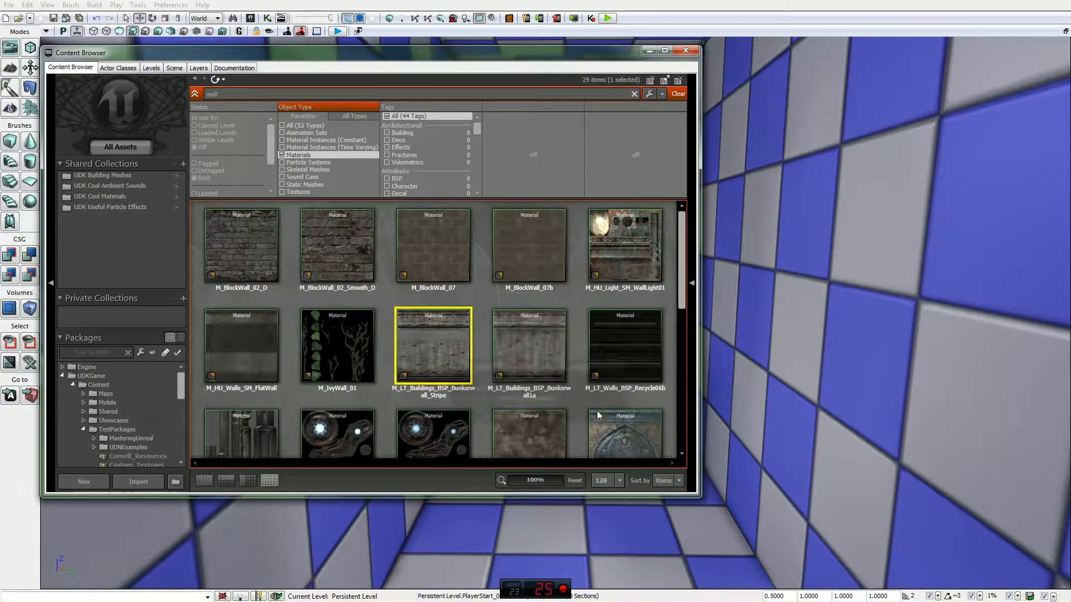
left_click_drag(679, 292, 679, 390)
left_click(514, 251)
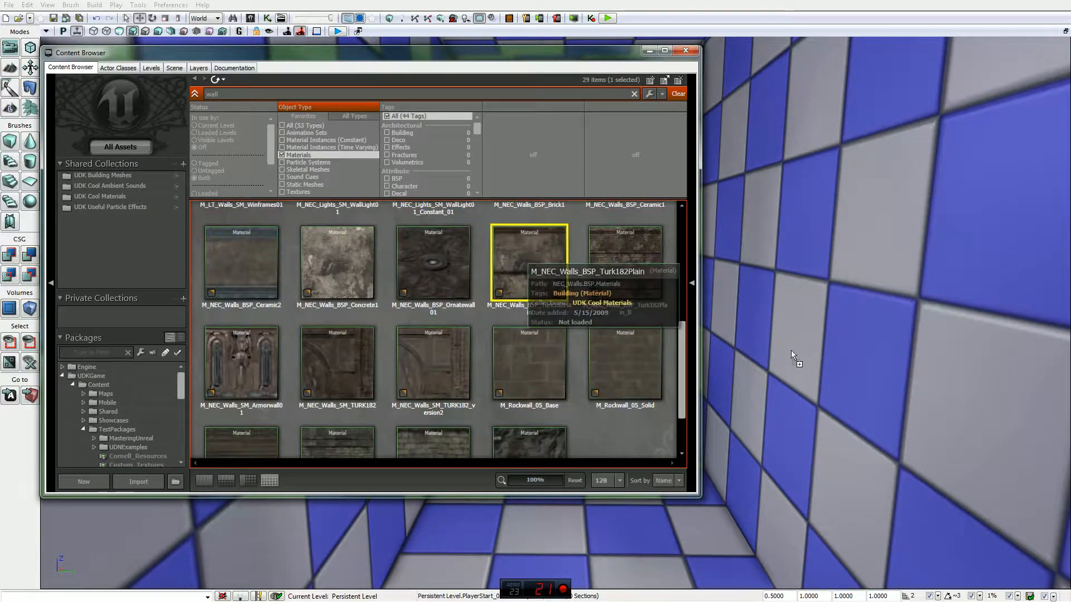
left_click_drag(514, 251, 892, 301)
left_click_drag(188, 505, 190, 506)
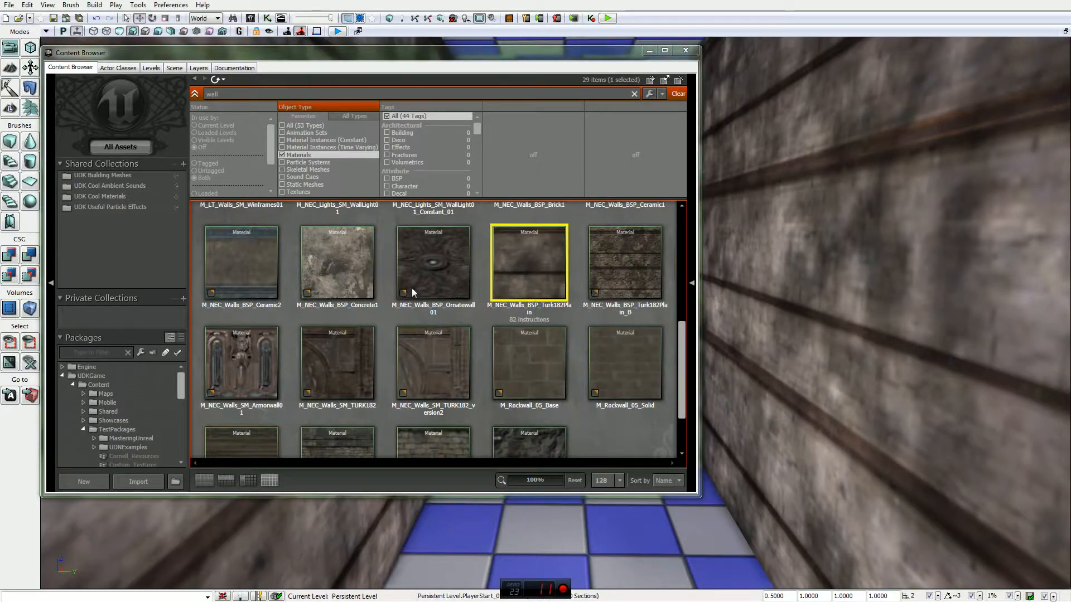
Apply M_NEC_Walls_BSP_Turk182Plain to the room's two end walls as well
left_click_drag(473, 57, 480, 185)
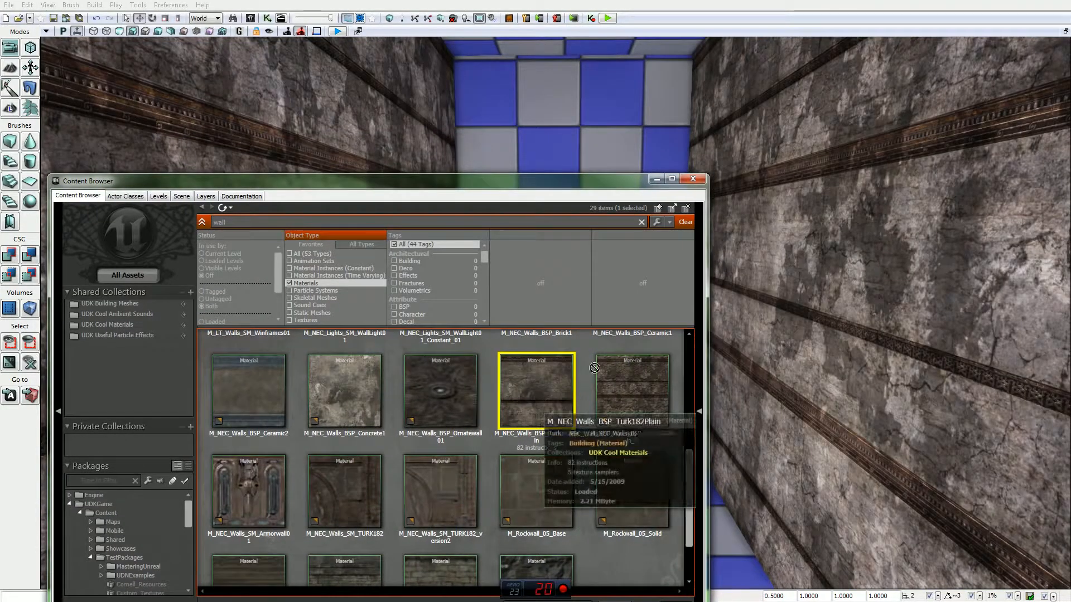
left_click_drag(534, 393, 617, 133)
left_click_drag(836, 348, 837, 348)
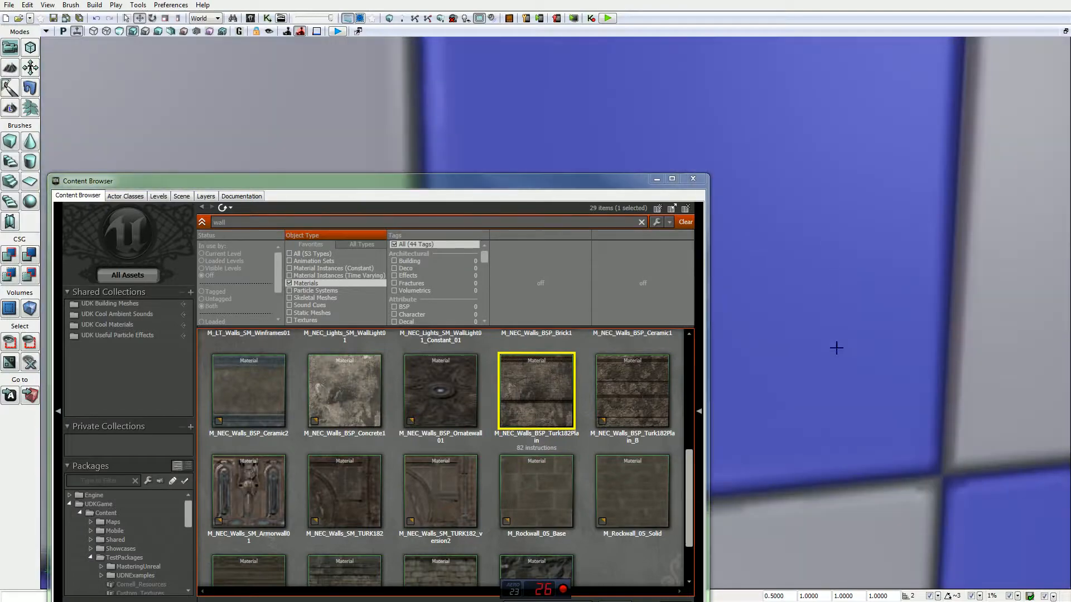
left_click_drag(535, 391, 927, 248)
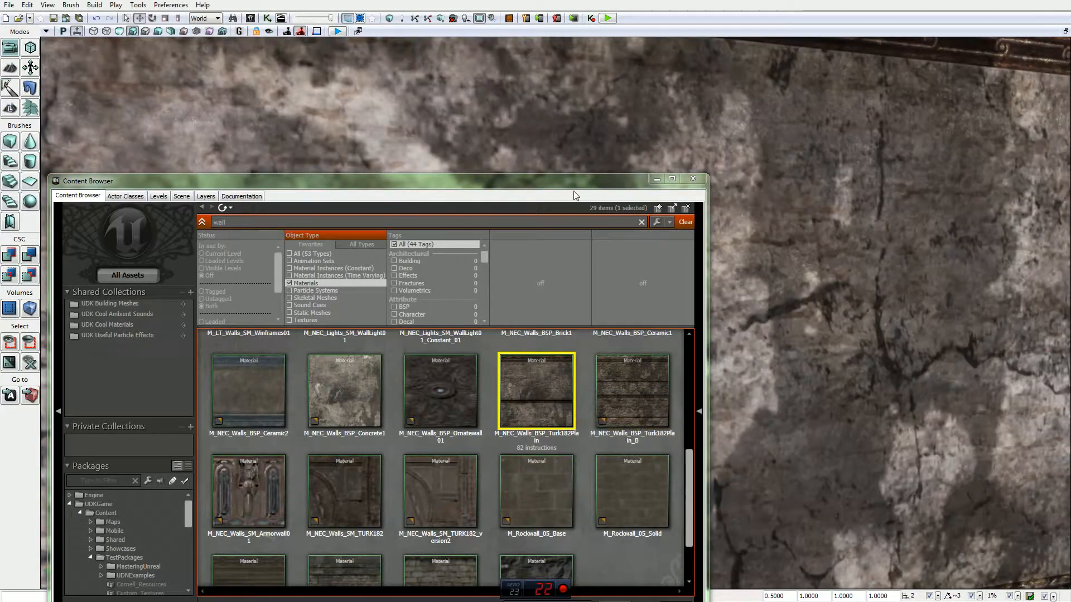
Select the far end wall's surface and view its option for applying the chosen material
left_click_drag(808, 291, 425, 126)
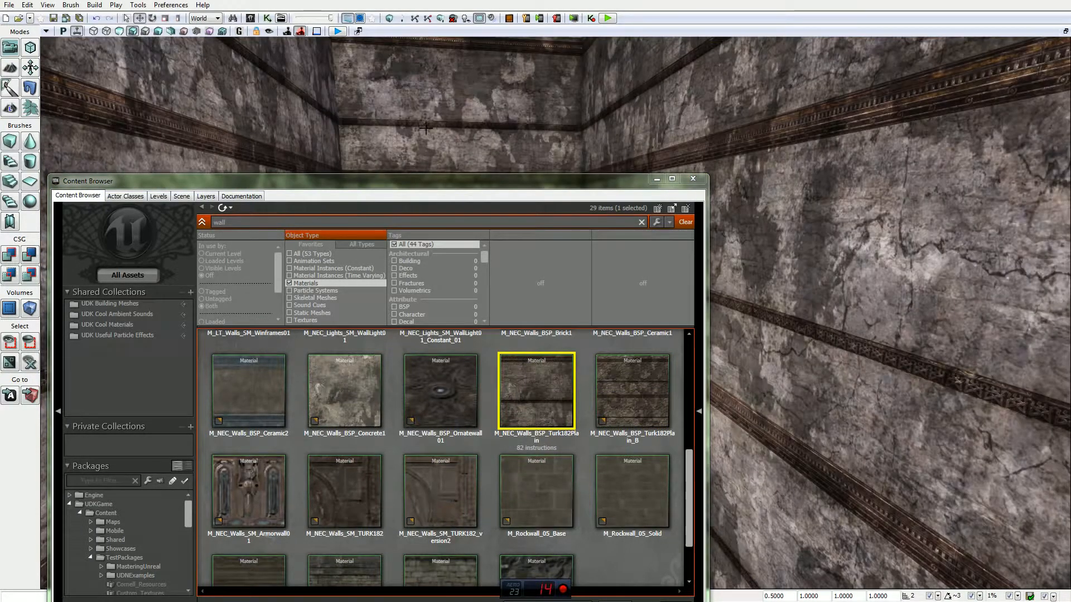
left_click(424, 126)
right_click(425, 127)
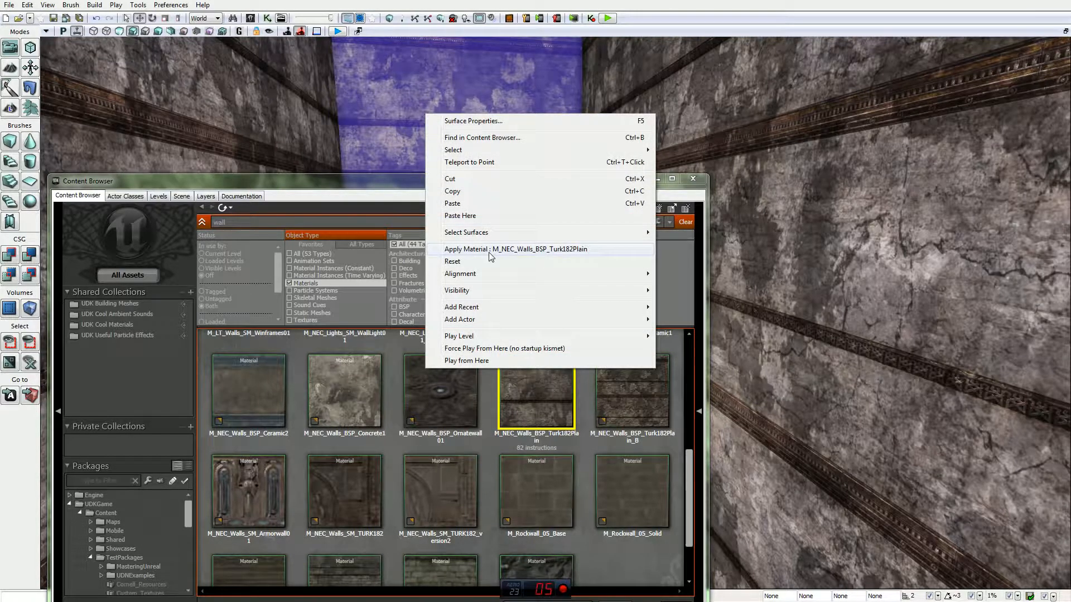
left_click(389, 189)
Move the Content Browser aside and apply M_NEC_Walls_BSP_Concrete1 to the ceiling
left_click_drag(389, 188, 741, 121)
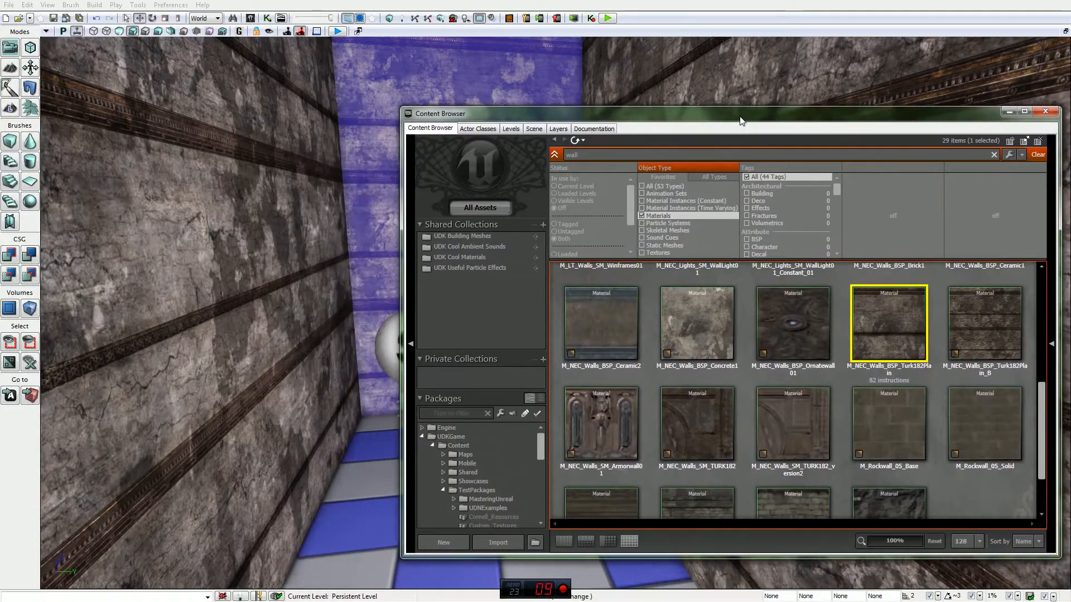
left_click(368, 469)
left_click_drag(598, 120, 0, 109)
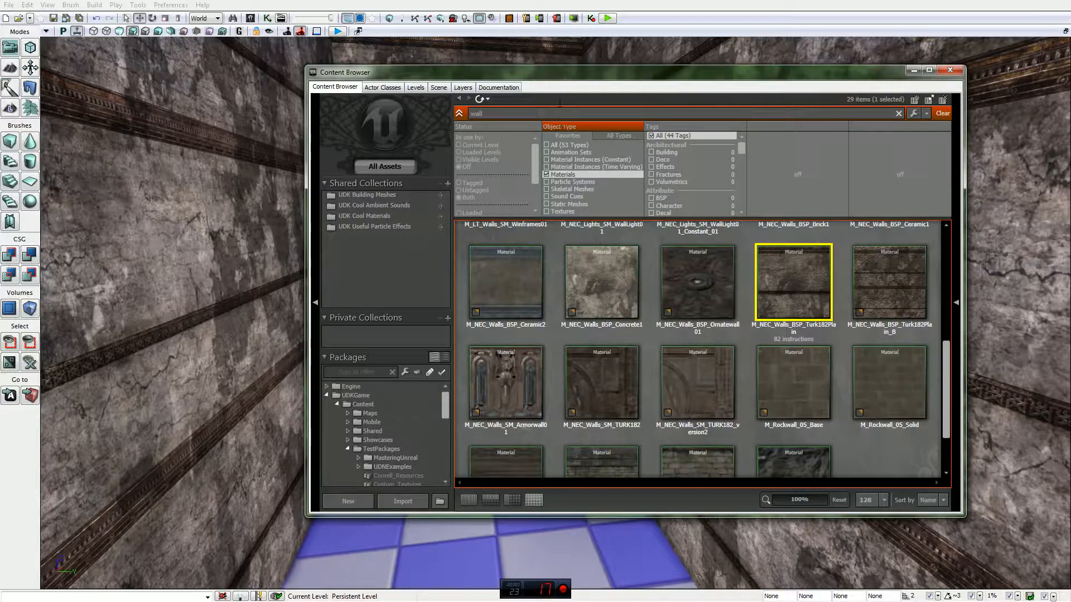
left_click_drag(564, 80, 674, 74)
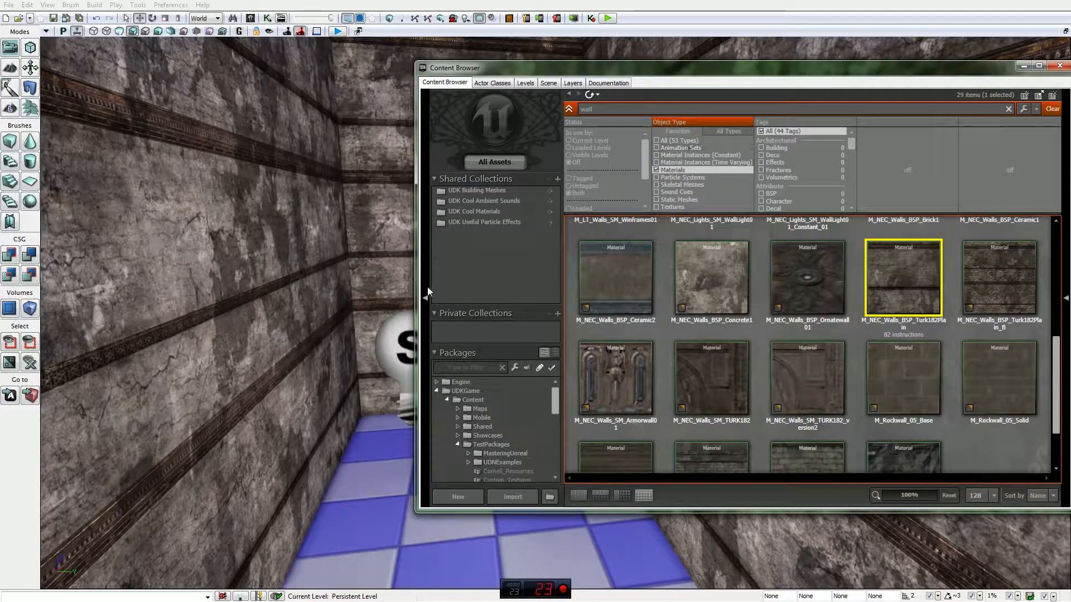
right_click_drag(362, 275, 361, 251)
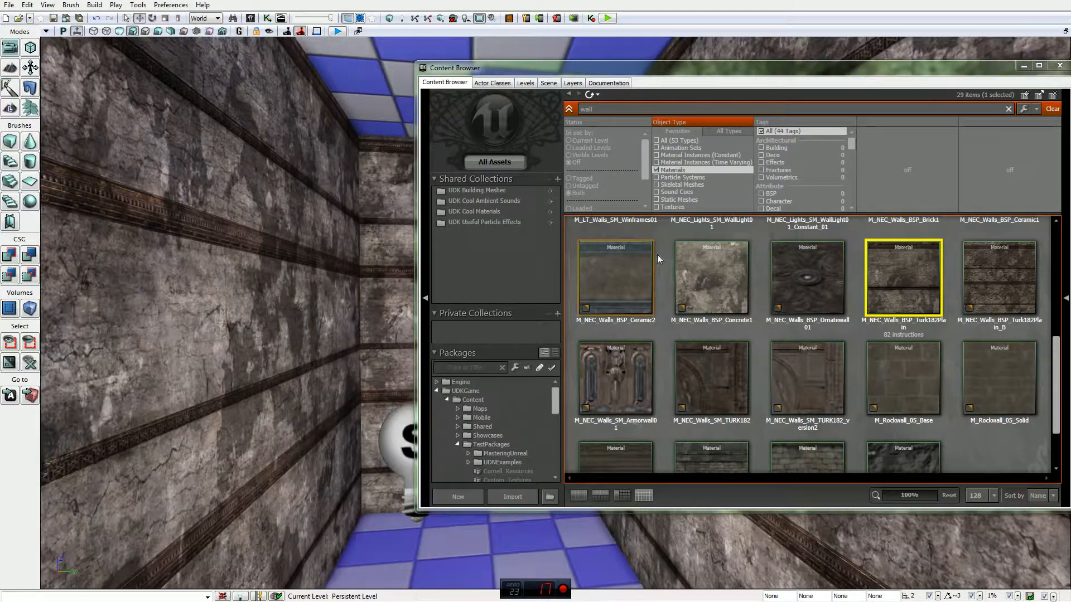
left_click(711, 279)
left_click(711, 280, "ctrl")
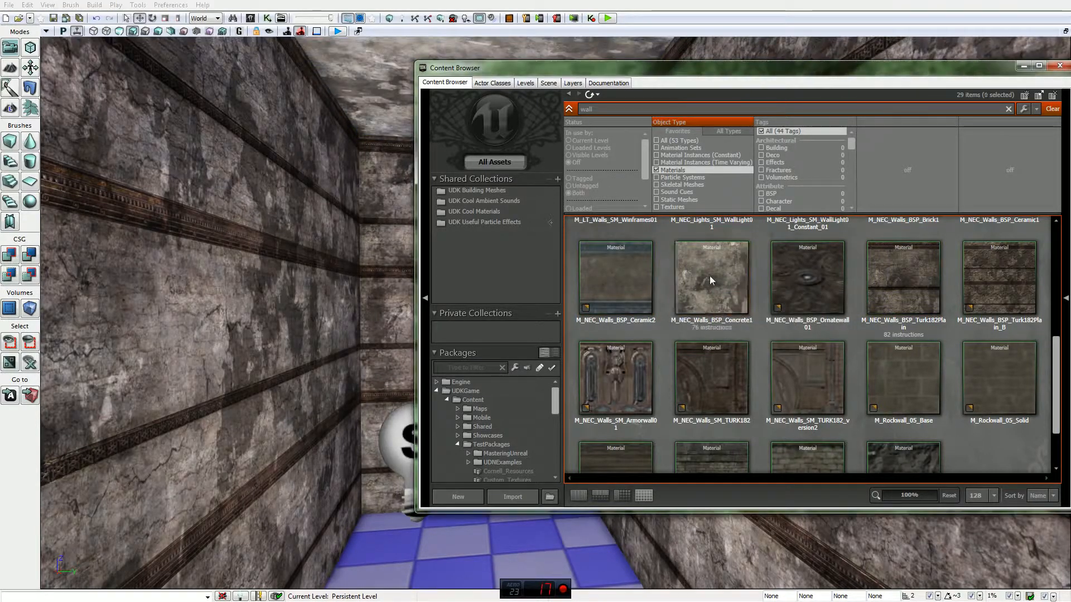
Apply M_NEC_Walls_BSP_Concrete1 to the floor and minimize the Content Browser
left_click(711, 280)
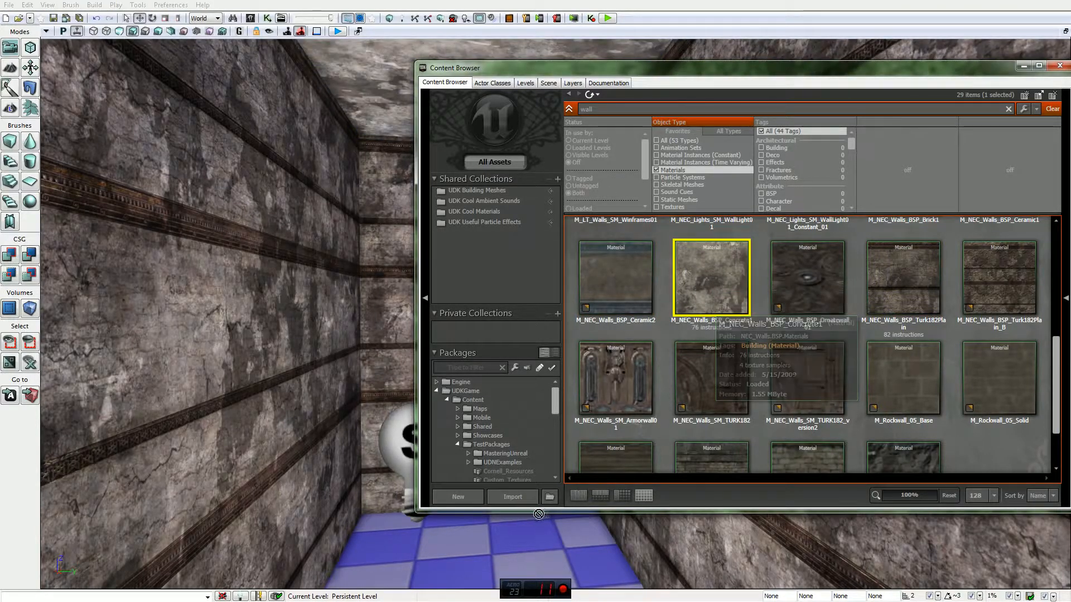
right_click(409, 548)
left_click(478, 429)
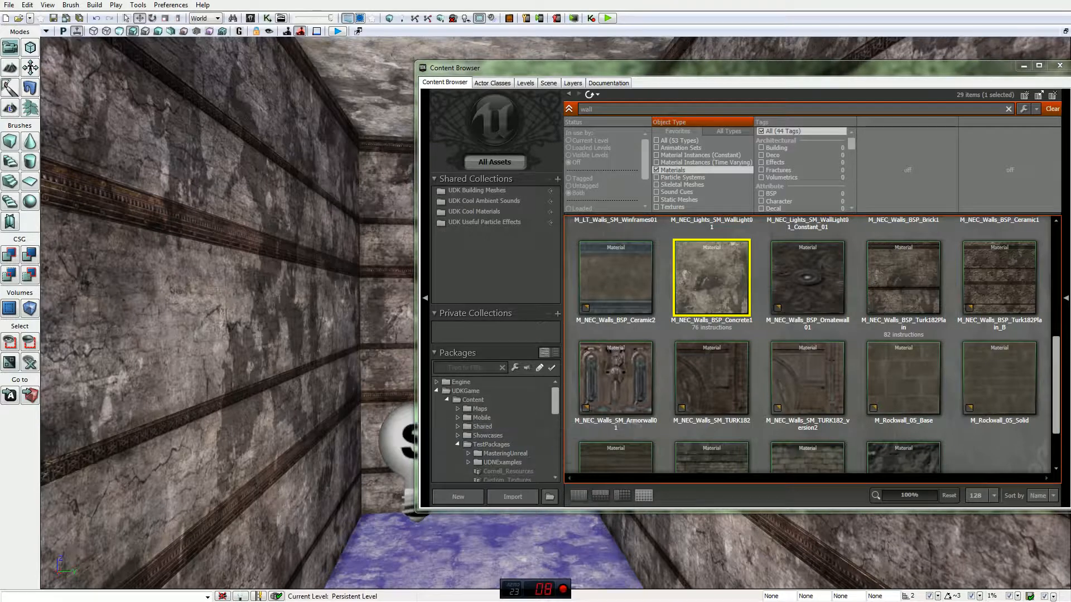
right_click_drag(358, 424, 358, 455)
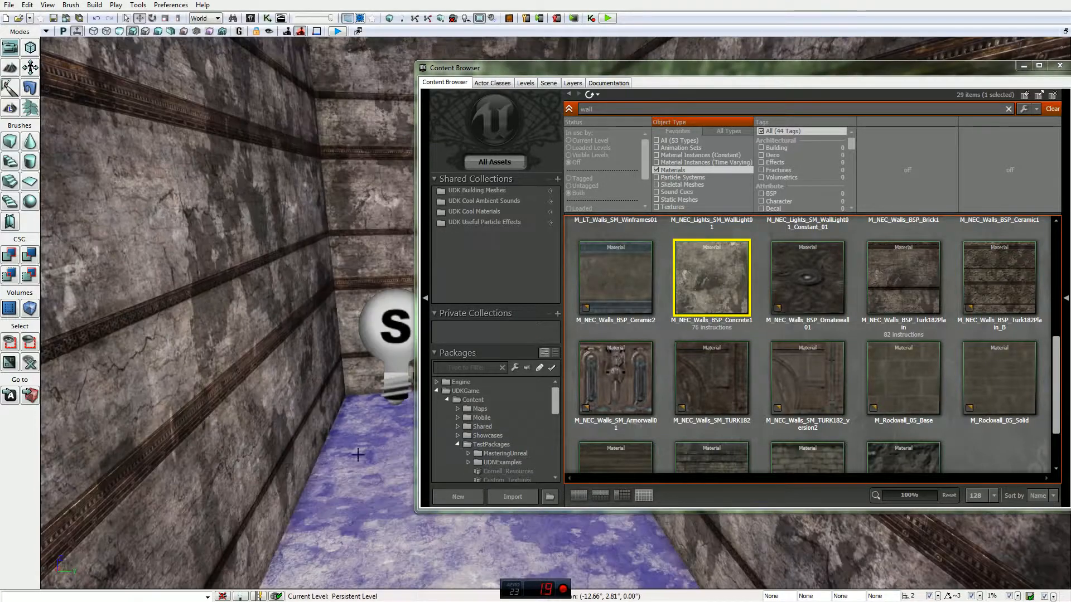
left_click(1020, 66)
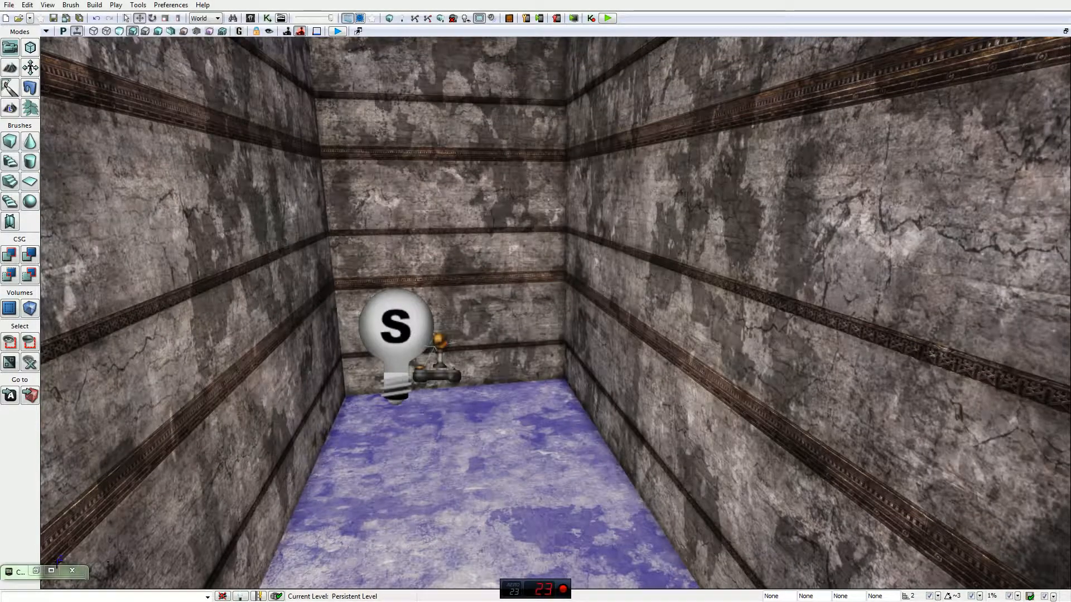
Select the floor surface, play the level to check the new materials and close the preview
left_click(678, 311)
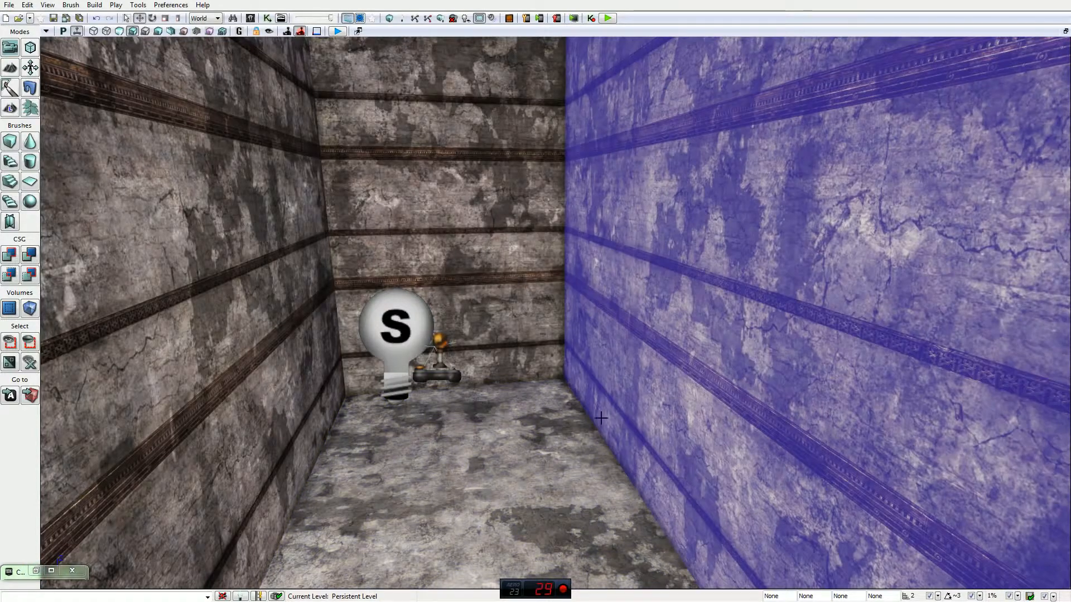
left_click(576, 458)
right_click_drag(555, 350, 556, 312)
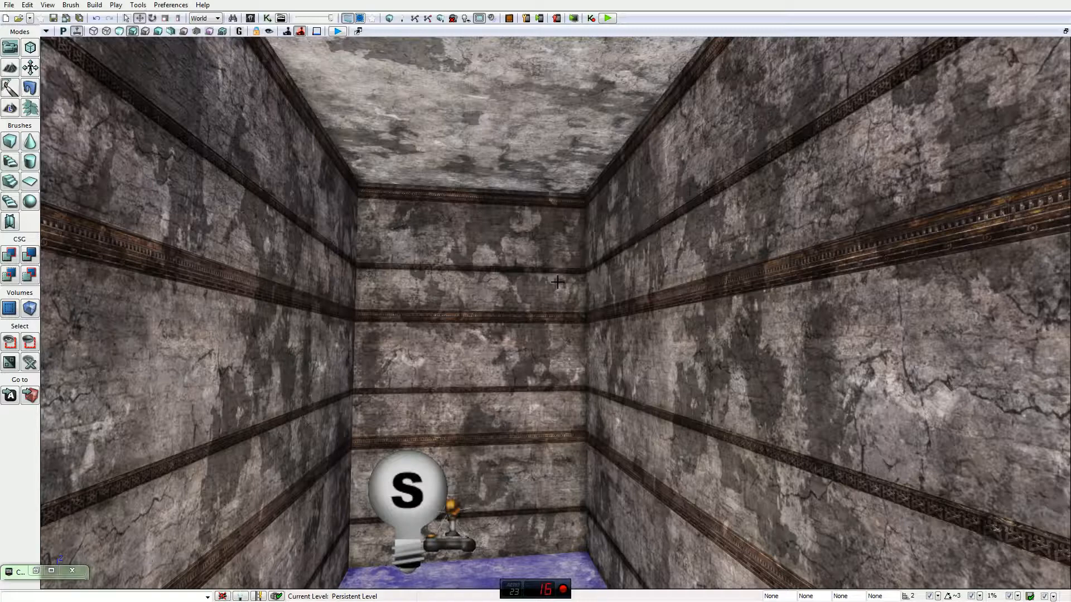
right_click_drag(556, 271, 618, 3)
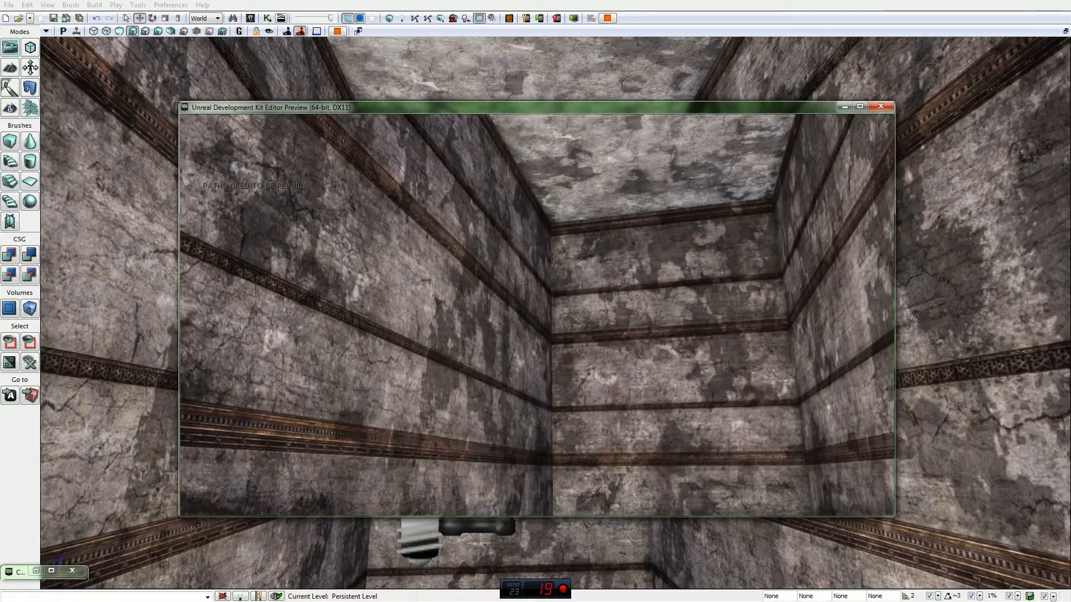
key("Escape")
right_click_drag(556, 312, 541, 378)
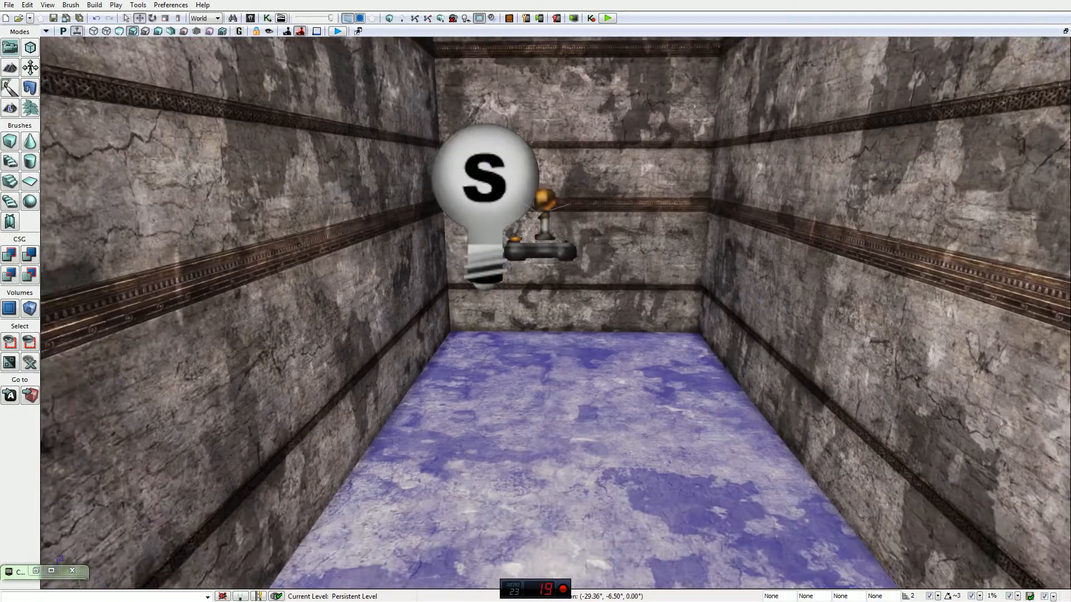
Rebuild the level's lighting, then close the Swarm Agent window and the resulting map check
key("s")
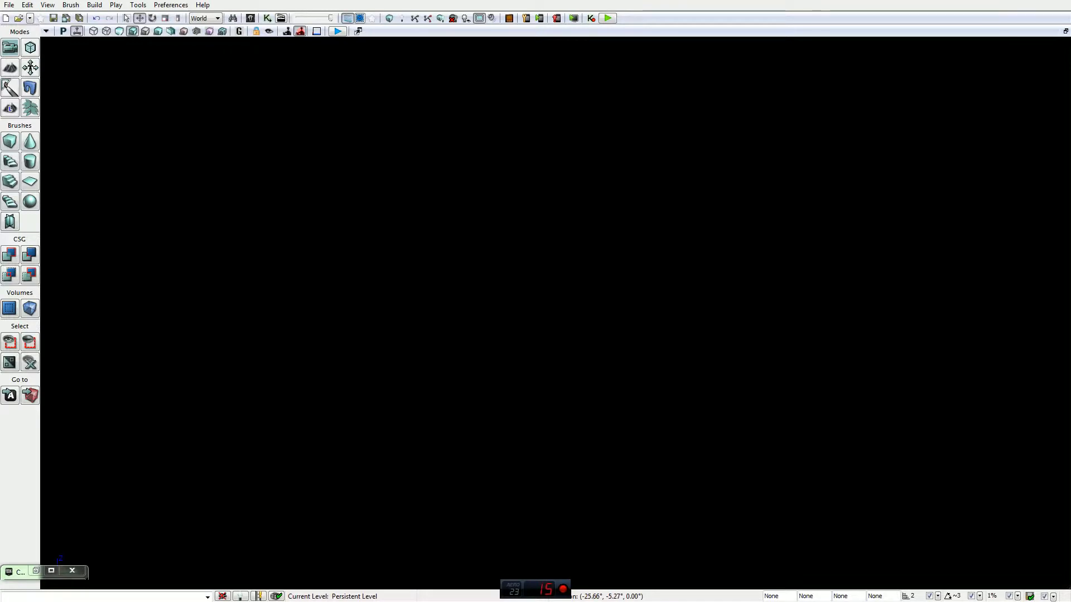
key("w")
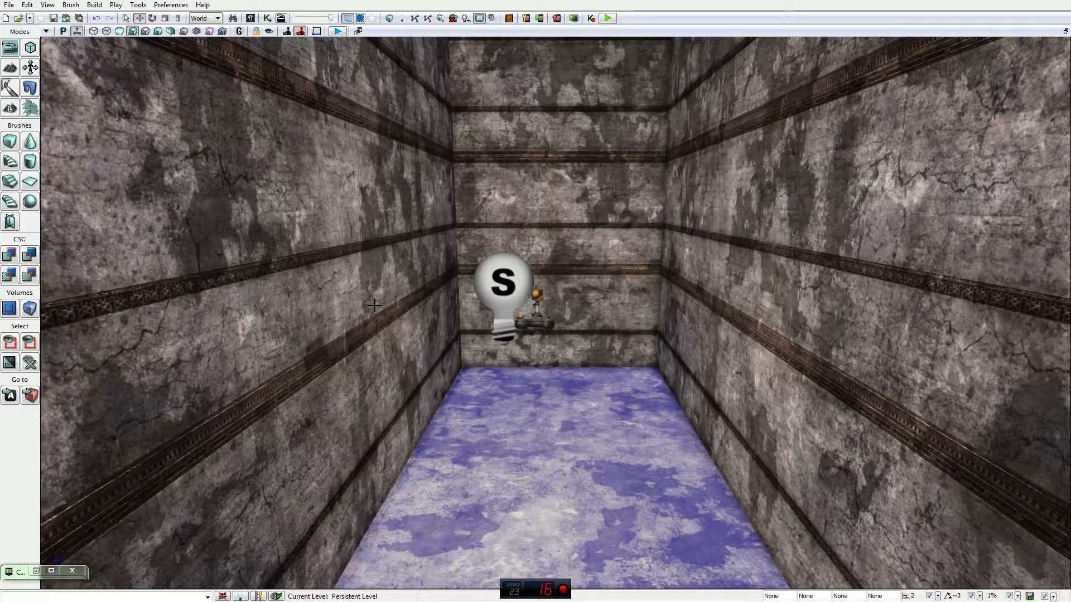
right_click_drag(492, 281, 492, 248)
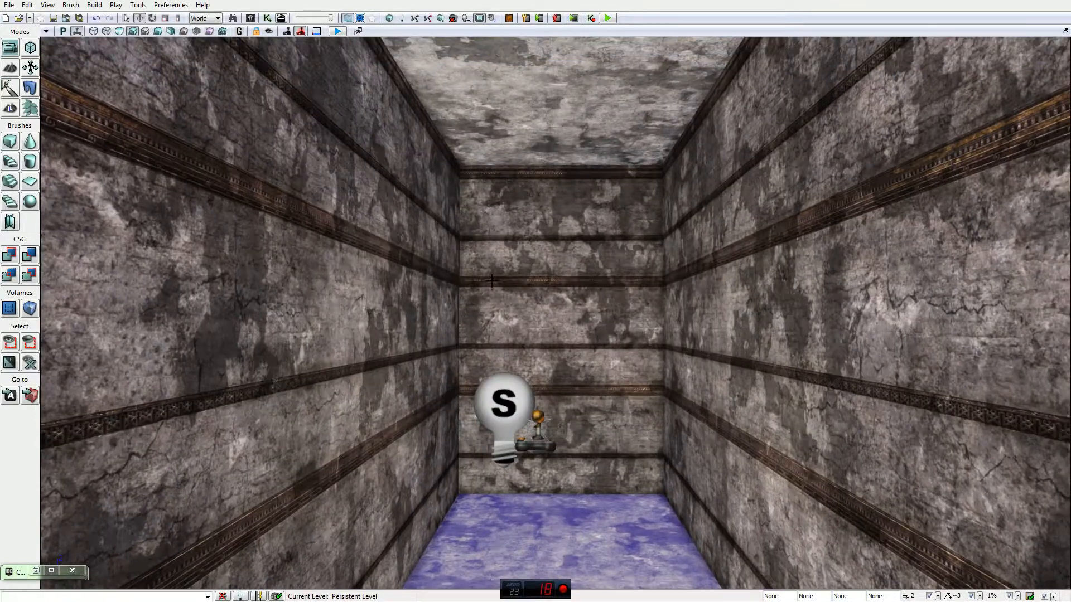
left_click(401, 20)
left_click(479, 444)
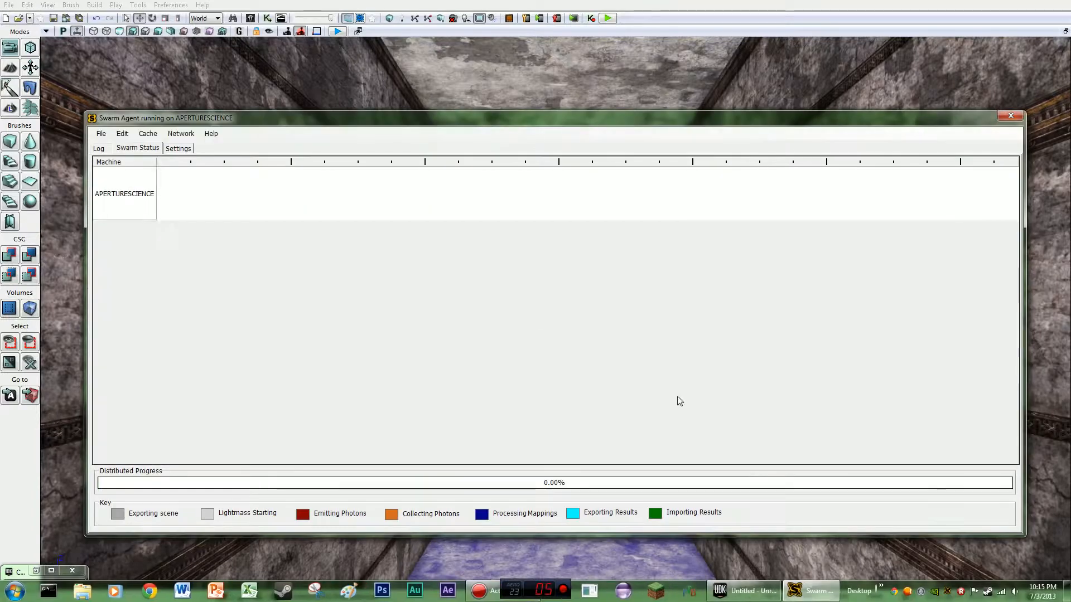
left_click(1009, 116)
left_click(645, 126)
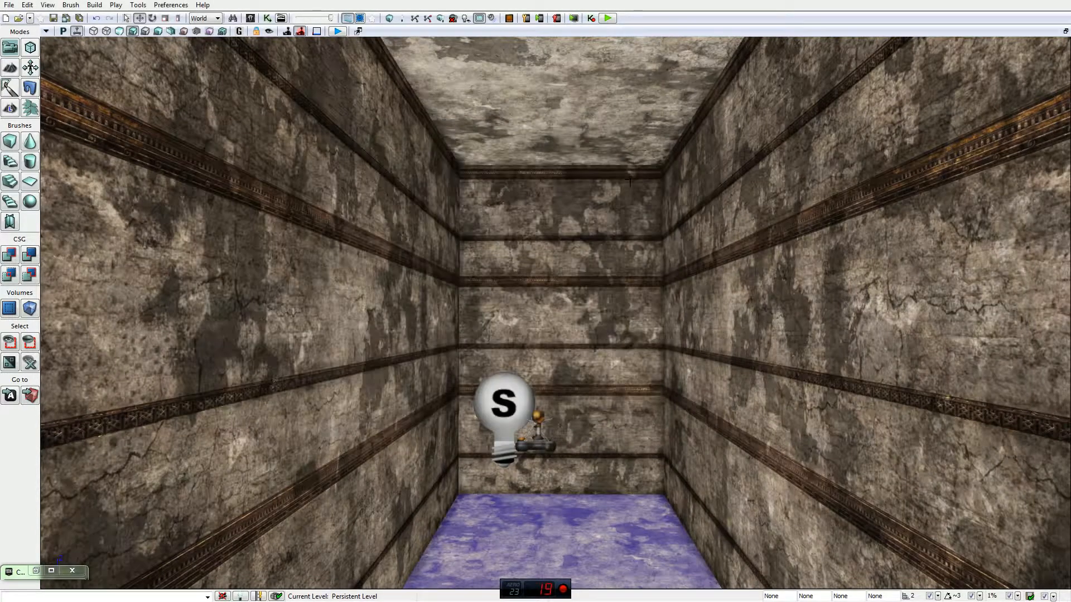
Play the level to check the rebuilt lighting and return to the room in the editor
right_click_drag(613, 220, 613, 220)
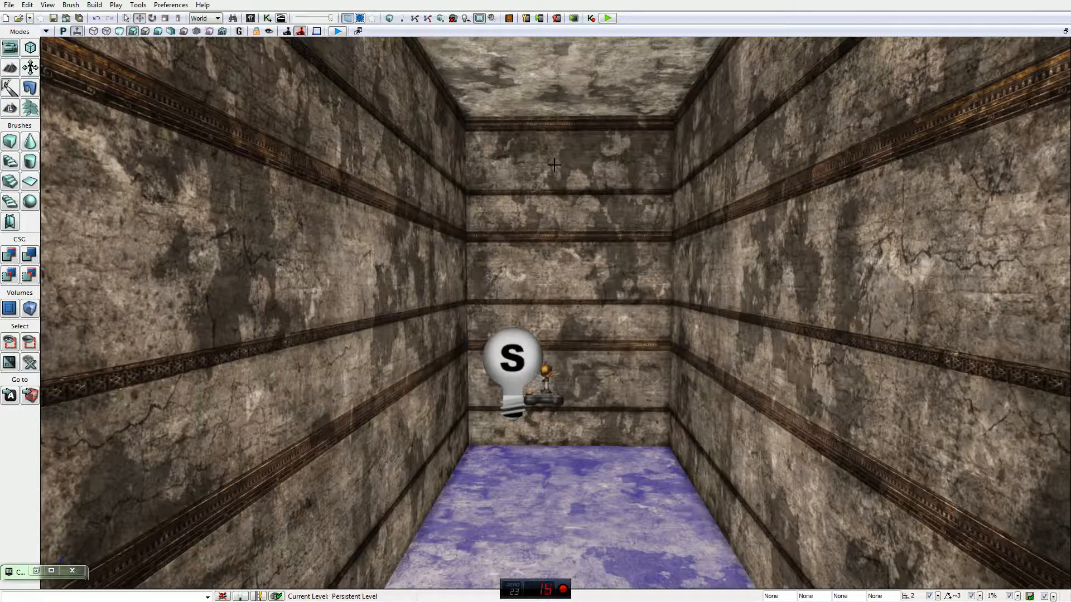
left_click(608, 18)
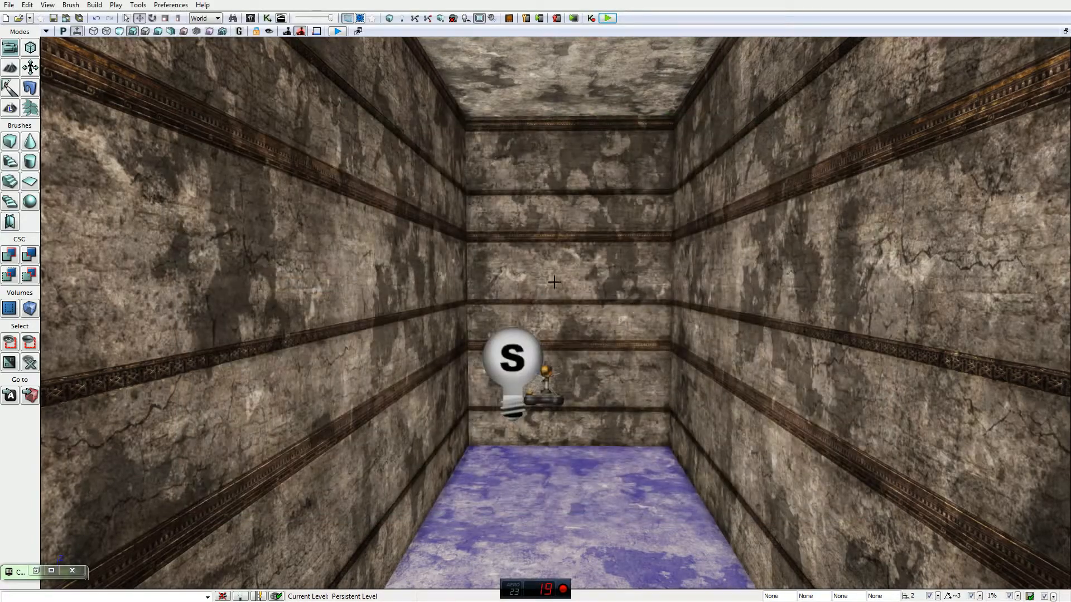
right_click_drag(537, 267, 647, 270)
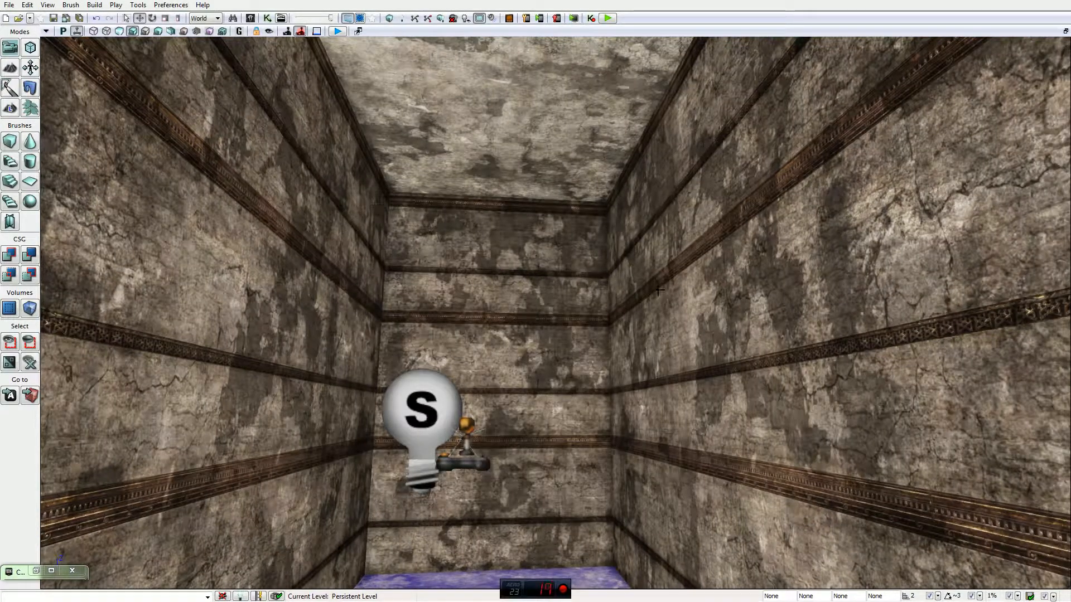
Enter geometry mode, show the level in wireframe from outside and select the room's brush
left_click(35, 50)
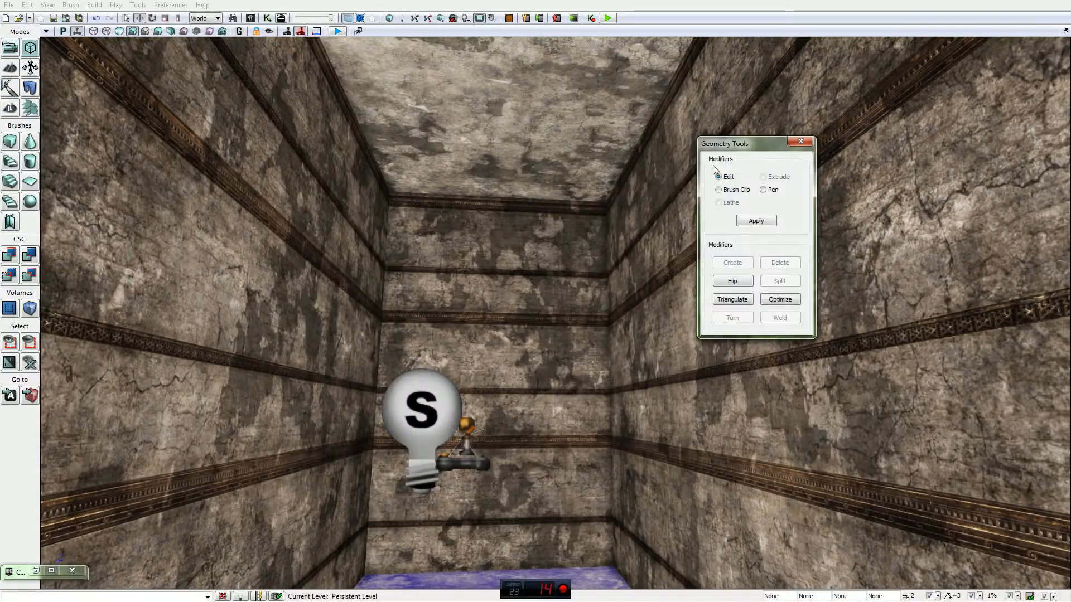
mouse_move(485, 228)
left_mouse_down()
mouse_move(485, 295)
mouse_move(474, 295)
mouse_move(465, 254)
left_mouse_up()
mouse_move(429, 260)
right_mouse_down()
mouse_move(446, 254)
mouse_move(435, 251)
mouse_move(463, 260)
mouse_move(619, 253)
mouse_move(777, 267)
right_mouse_up()
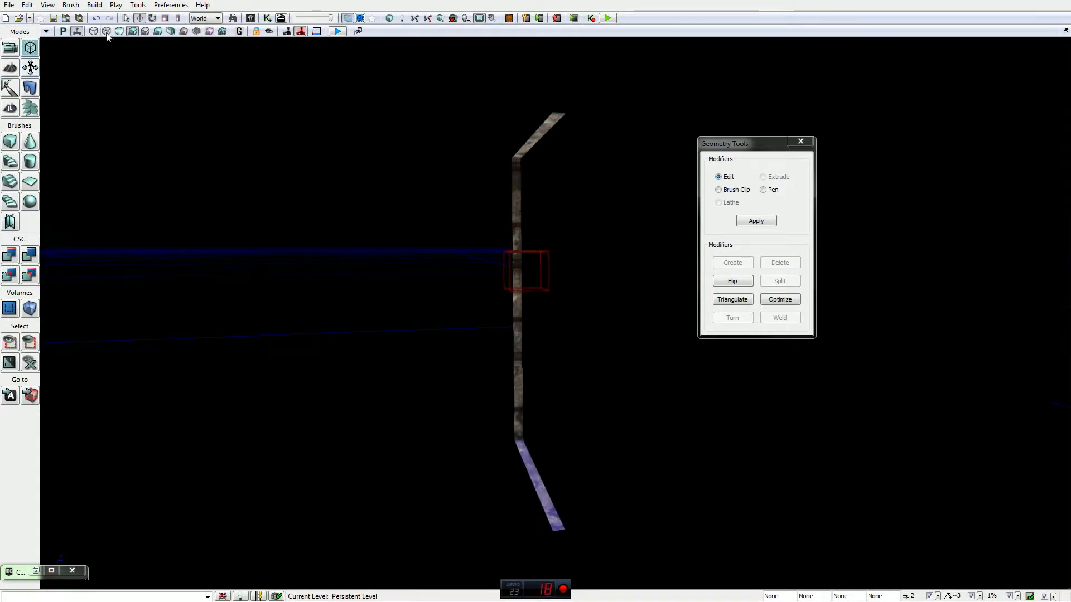
mouse_move(346, 223)
right_mouse_down()
mouse_move(338, 208)
mouse_move(400, 238)
right_mouse_up()
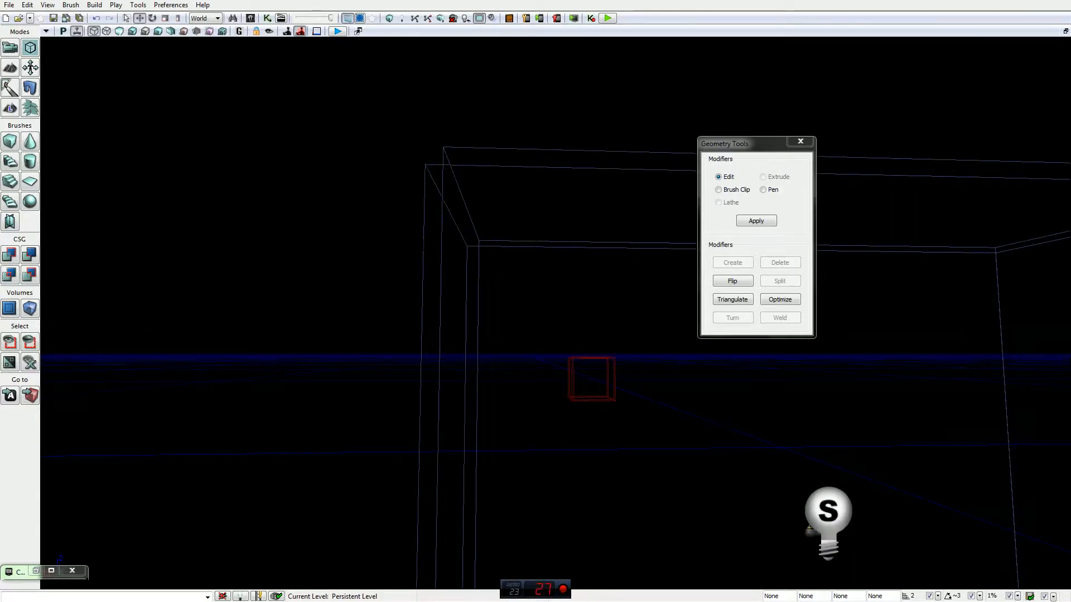
left_click(425, 208)
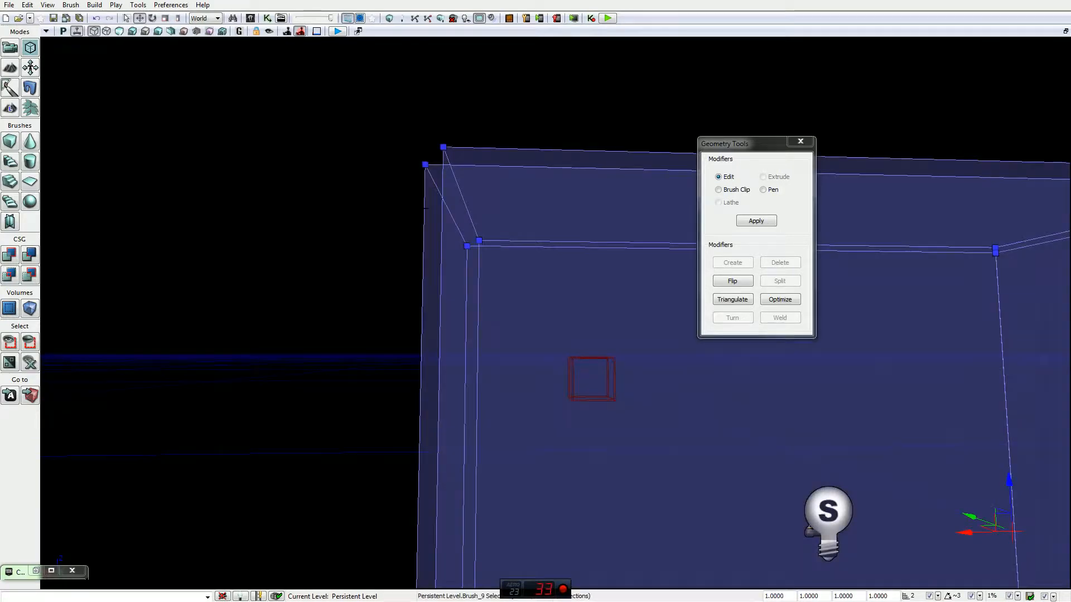
Select the room brush's end face and pull it slightly outward along its axis
mouse_move(453, 176)
right_mouse_down()
mouse_move(530, 223)
mouse_move(514, 224)
mouse_move(541, 220)
mouse_move(551, 324)
right_mouse_up()
left_click(530, 223)
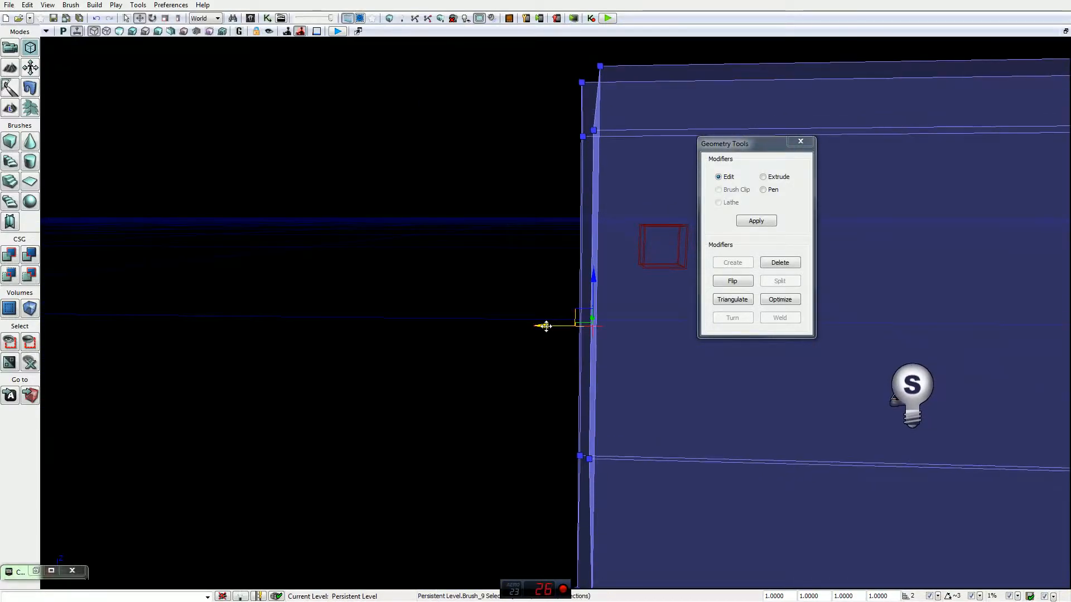
mouse_move(546, 326)
left_mouse_down()
mouse_move(564, 326)
mouse_move(525, 326)
left_mouse_up()
right_click_drag(582, 303, 558, 246)
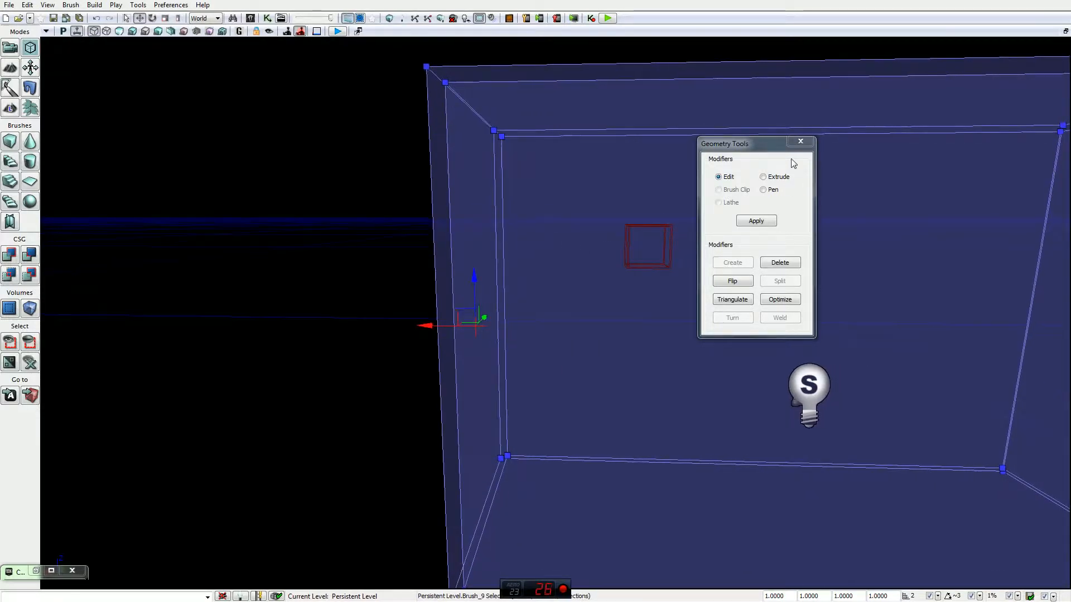
Rebuild the level geometry, close the Map Check and switch the viewport to lit shading
left_click(388, 21)
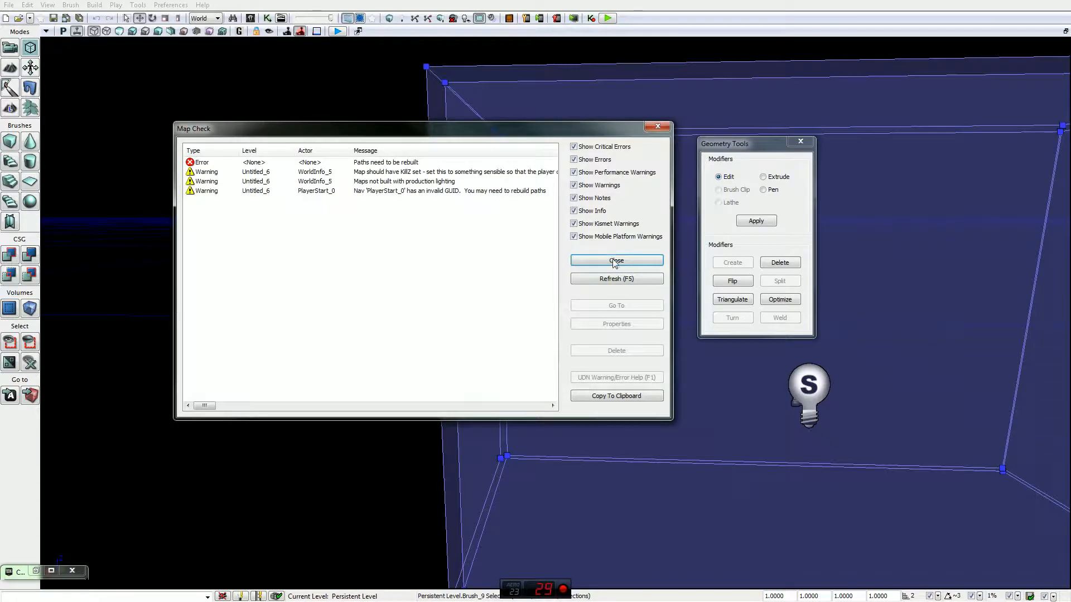
left_click(615, 261)
left_click(132, 32)
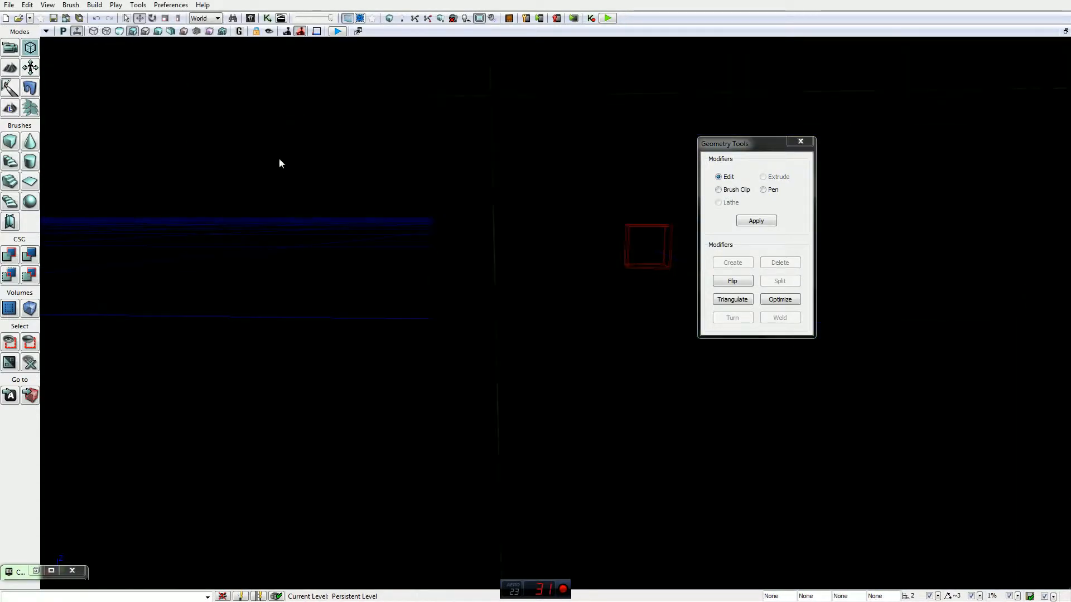
mouse_move(446, 312)
right_mouse_down()
mouse_move(558, 313)
mouse_move(446, 306)
mouse_move(502, 307)
mouse_move(454, 329)
mouse_move(354, 319)
mouse_move(424, 319)
mouse_move(407, 319)
right_mouse_up()
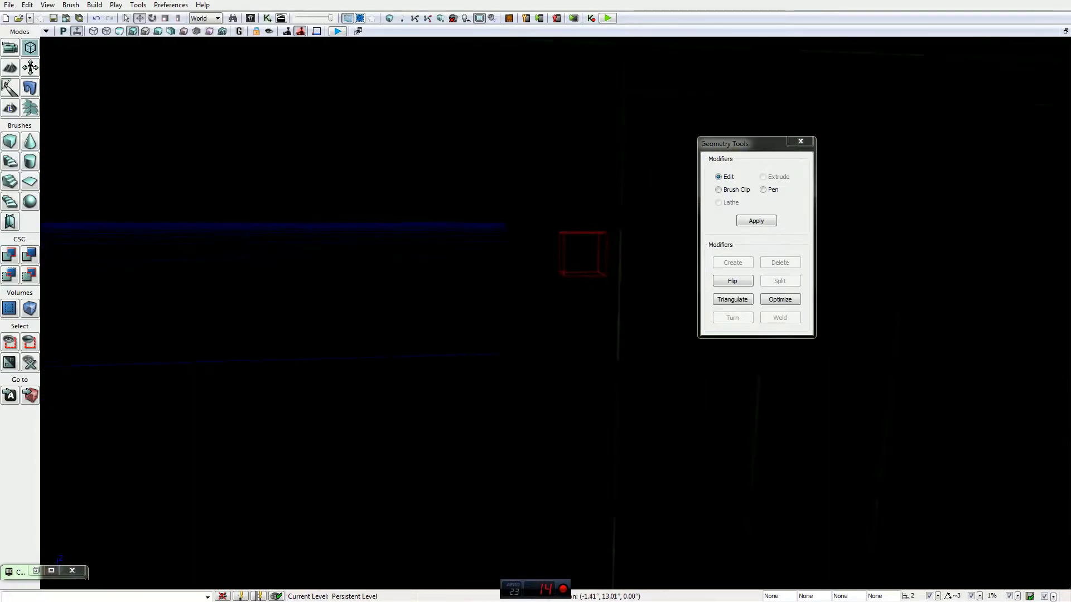
Return to wireframe, select the room brush's side face and pull it outward to widen the room
left_click(94, 30)
mouse_move(588, 220)
right_mouse_down()
mouse_move(525, 239)
mouse_move(454, 217)
mouse_move(367, 213)
mouse_move(541, 232)
mouse_move(363, 213)
right_mouse_up()
left_click(586, 210)
left_click(529, 212)
mouse_move(529, 215)
right_mouse_down()
mouse_move(518, 215)
mouse_move(658, 223)
right_mouse_up()
left_click(528, 214)
right_click_drag(535, 268, 520, 267)
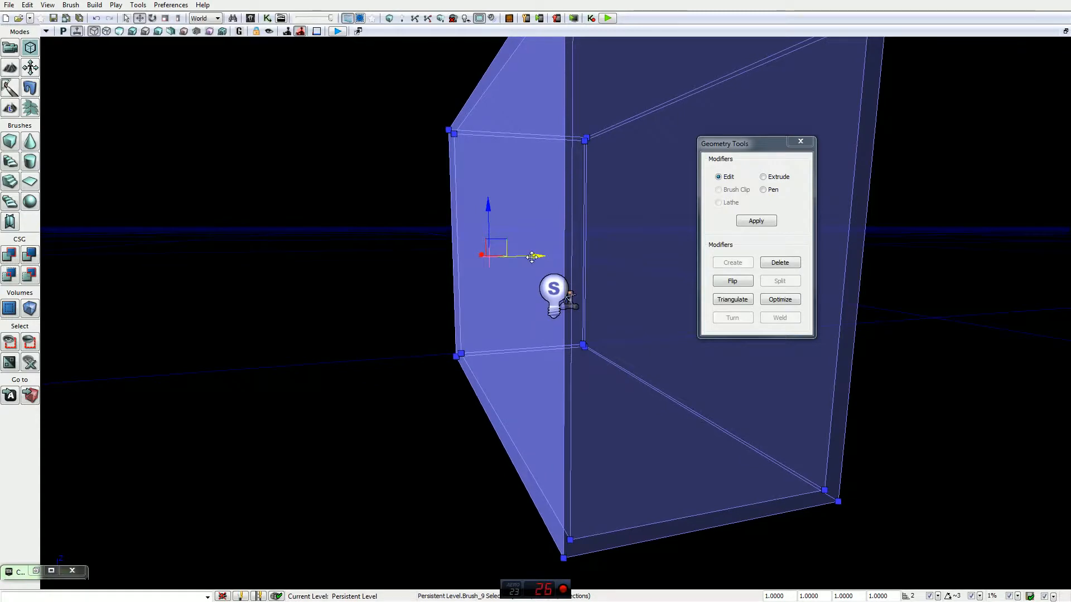
mouse_move(532, 257)
left_mouse_down()
mouse_move(248, 282)
mouse_move(259, 324)
mouse_move(228, 325)
left_mouse_up()
Select the room brush's top face, raise it to make the room taller and leave geometry mode
mouse_move(373, 313)
right_mouse_down()
mouse_move(335, 267)
mouse_move(356, 275)
mouse_move(356, 296)
right_mouse_up()
mouse_move(584, 224)
right_mouse_down()
mouse_move(523, 317)
mouse_move(531, 290)
mouse_move(535, 304)
right_mouse_up()
left_click(644, 272)
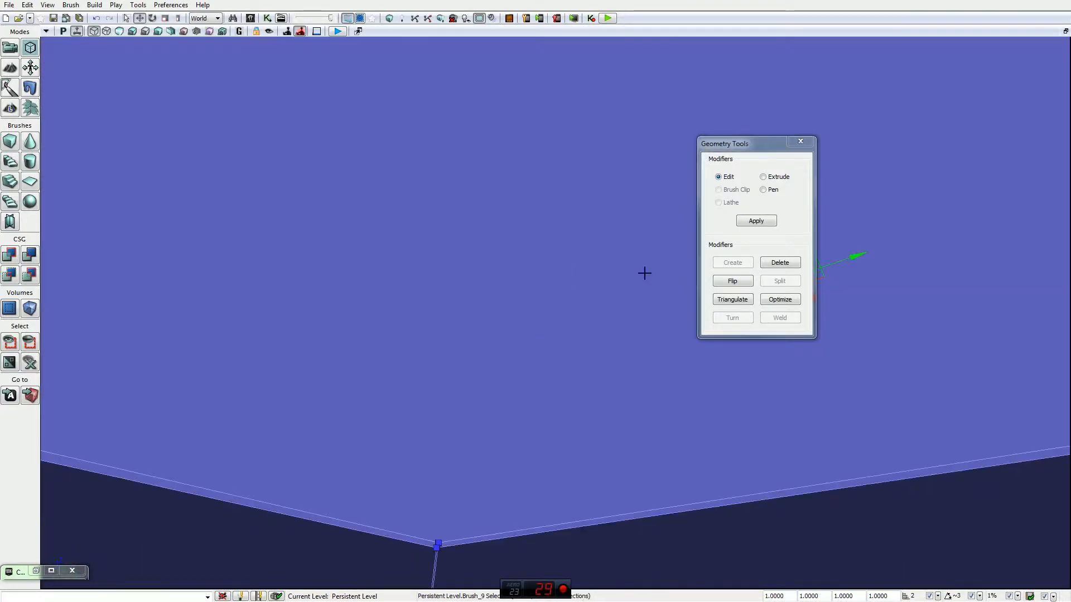
right_click_drag(644, 273, 490, 214)
left_click_drag(450, 218, 493, 5)
right_click_drag(558, 310, 550, 335)
left_click_drag(549, 334, 549, 435)
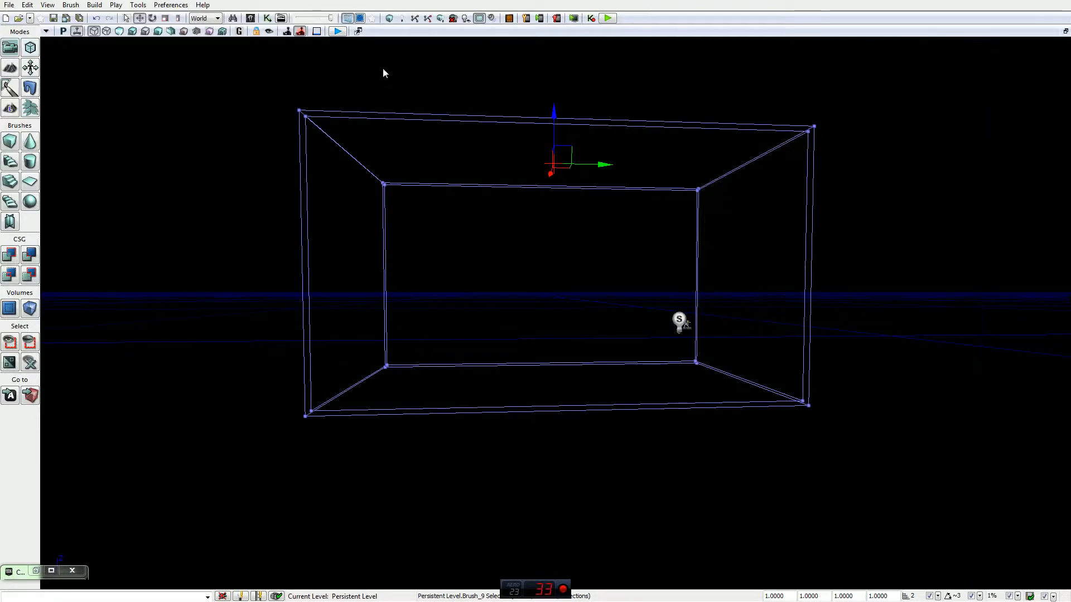
Rebuild the geometry, close the Map Check and view the enlarged room's interior in lit shading
left_click(389, 19)
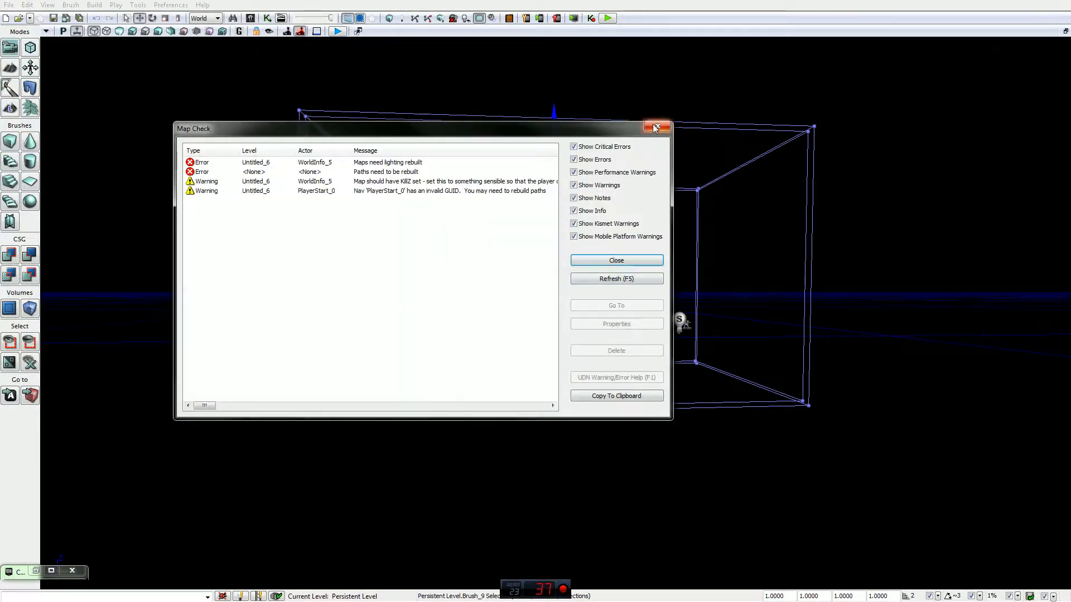
left_click(655, 128)
scroll(604, 244, "up", 5)
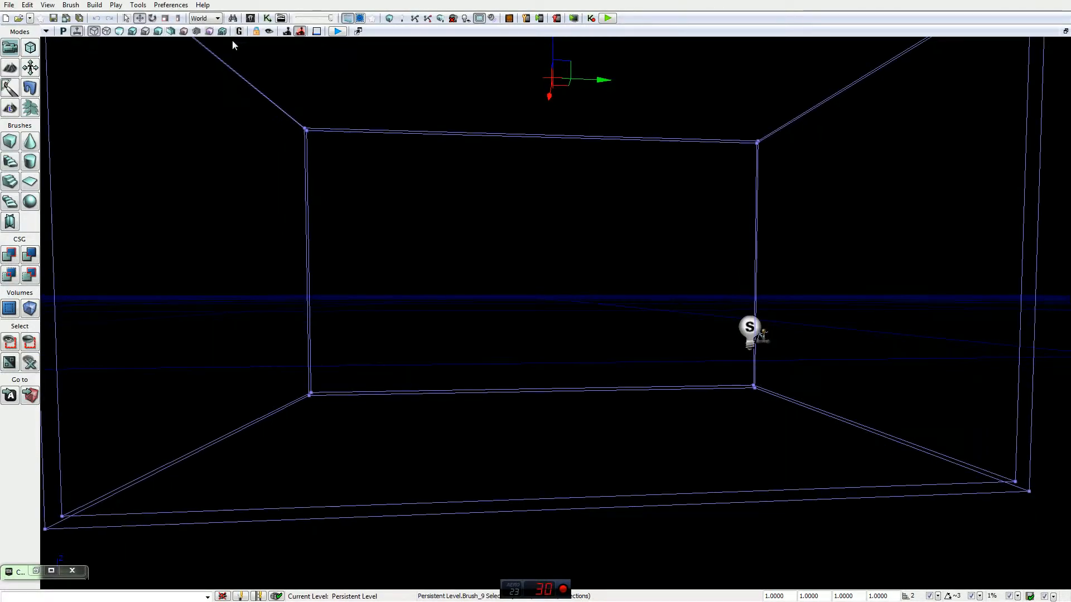
left_click(119, 31)
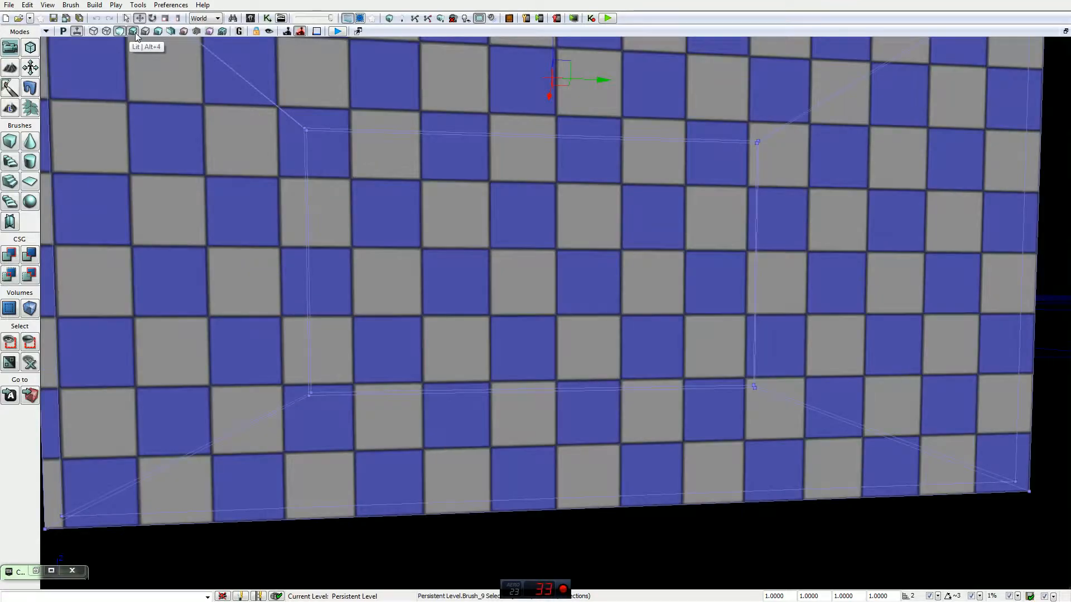
left_click(132, 30)
scroll(535, 313, "up", 5)
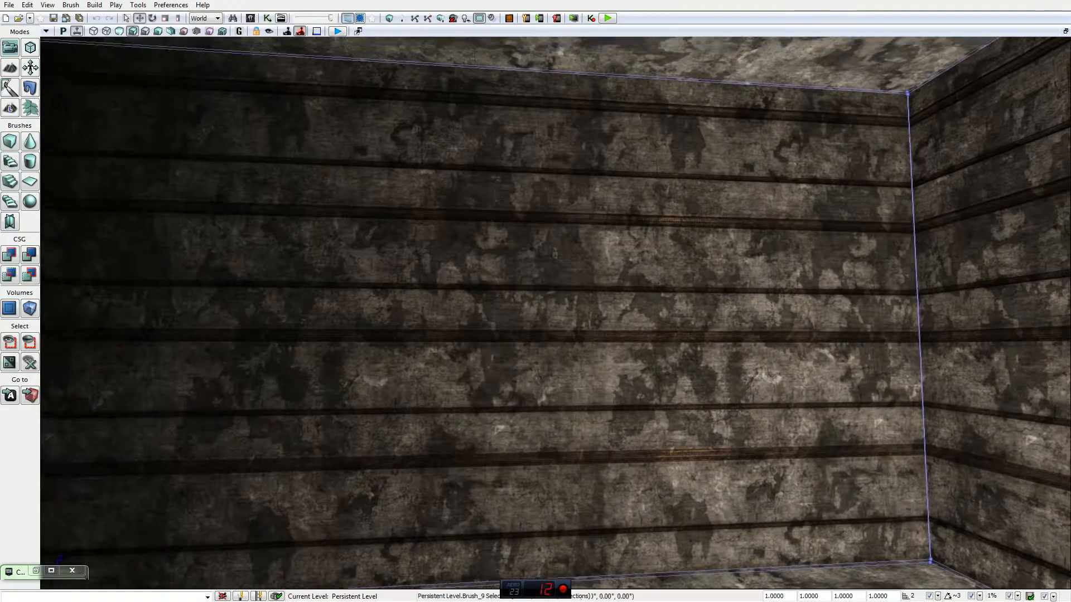
right_click_drag(536, 312, 344, 273)
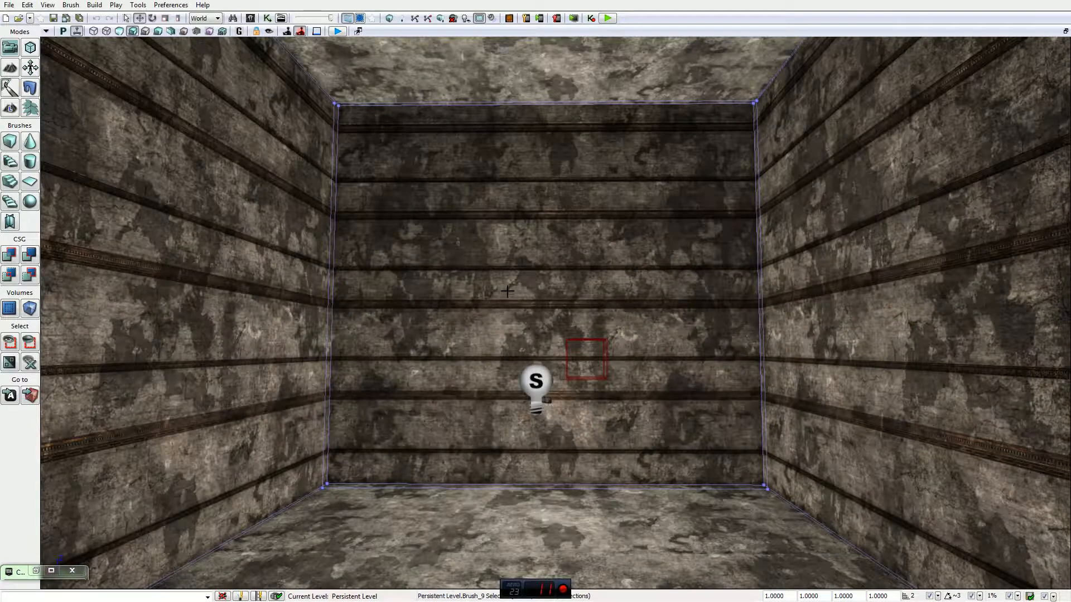
Open the far wall's Surface Properties to view the pan, rotation, scaling and alignment options, then close them and deselect the wall
left_click(567, 210)
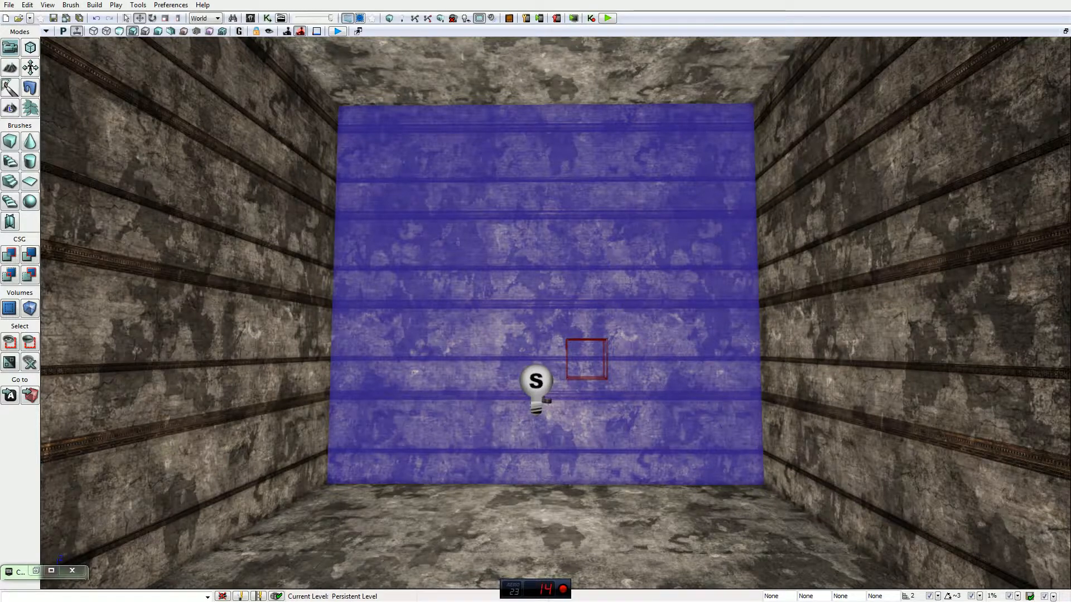
right_click(614, 243)
left_click(644, 249)
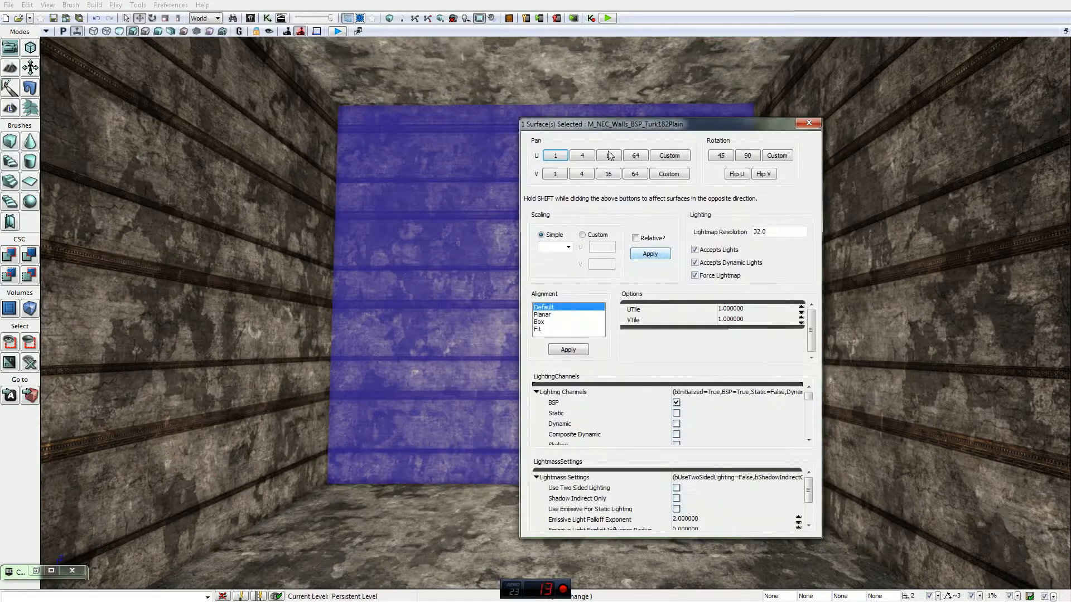
left_click_drag(592, 128, 805, 110)
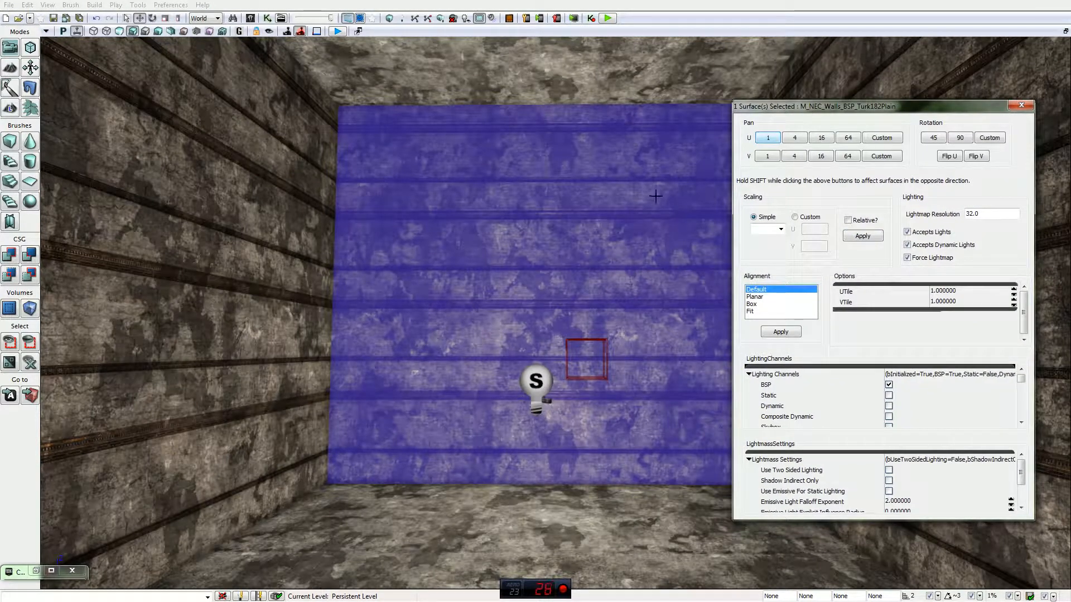
left_click(1022, 106)
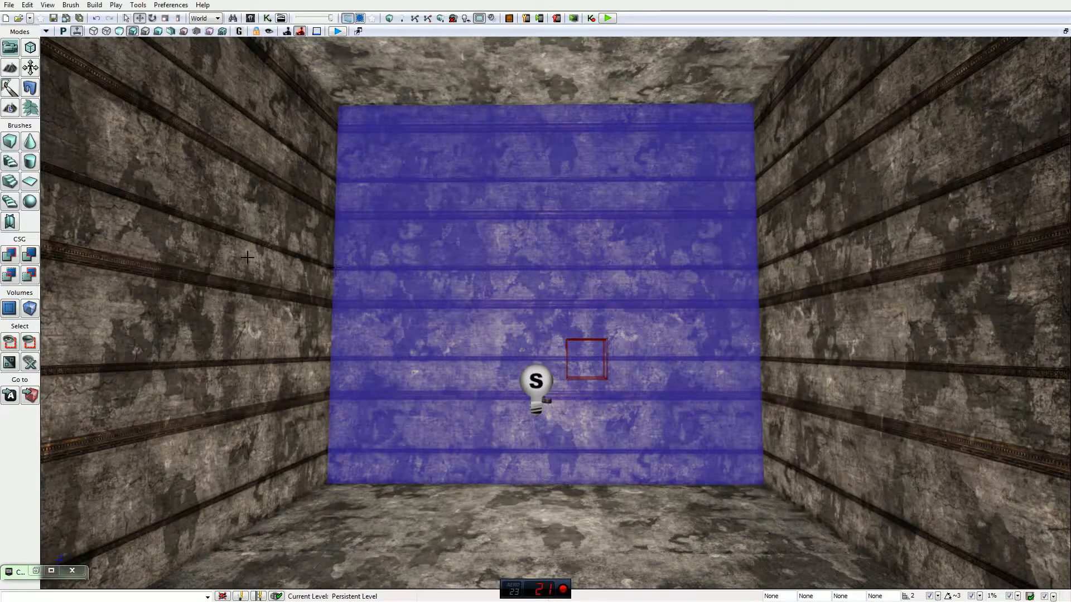
key("Escape")
Select the adjoining side wall's surface and open its surface commands
left_click(806, 247)
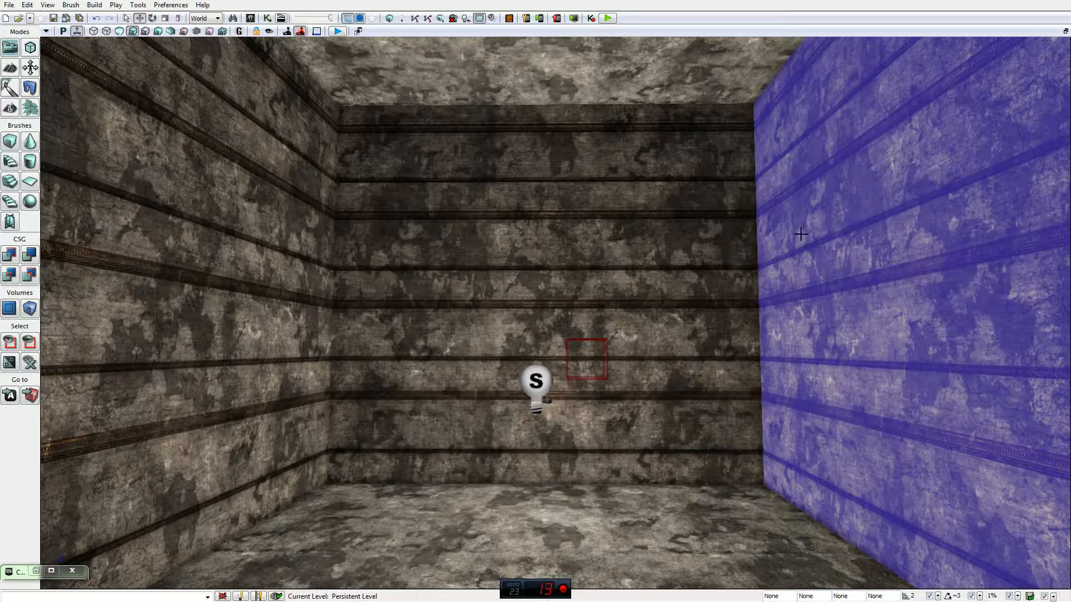
right_click(799, 189)
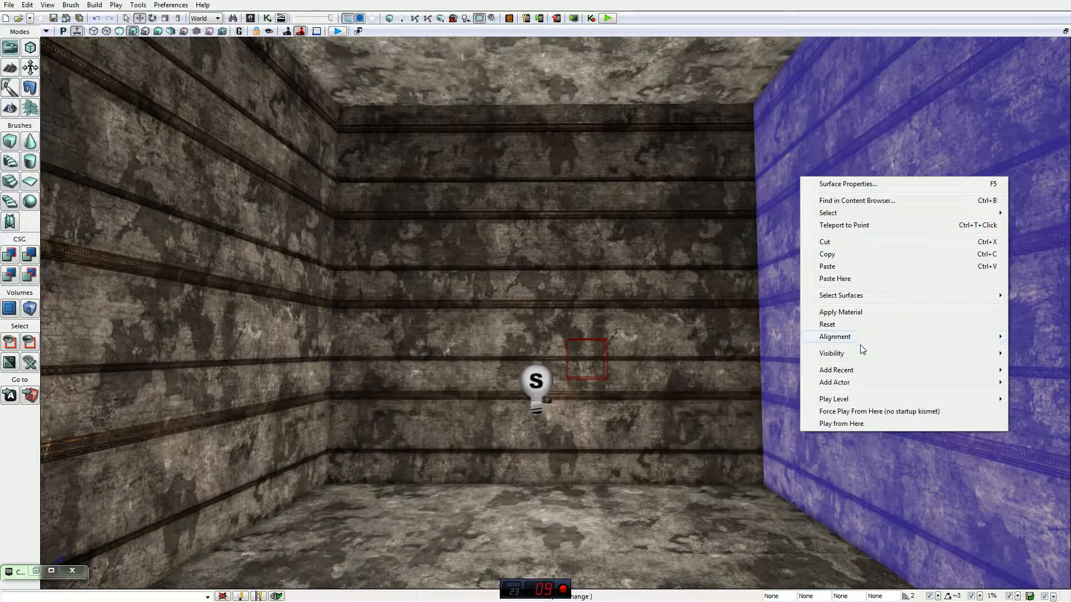
Extend the selection from the selected wall to all adjacent wall surfaces of the room
mouse_move(864, 296)
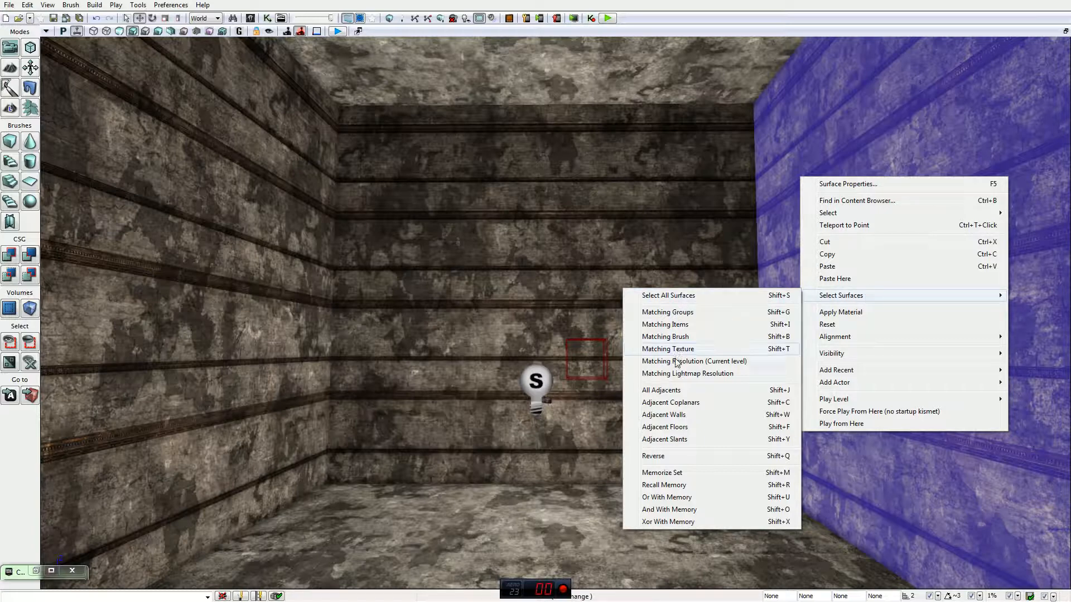
left_click(682, 416)
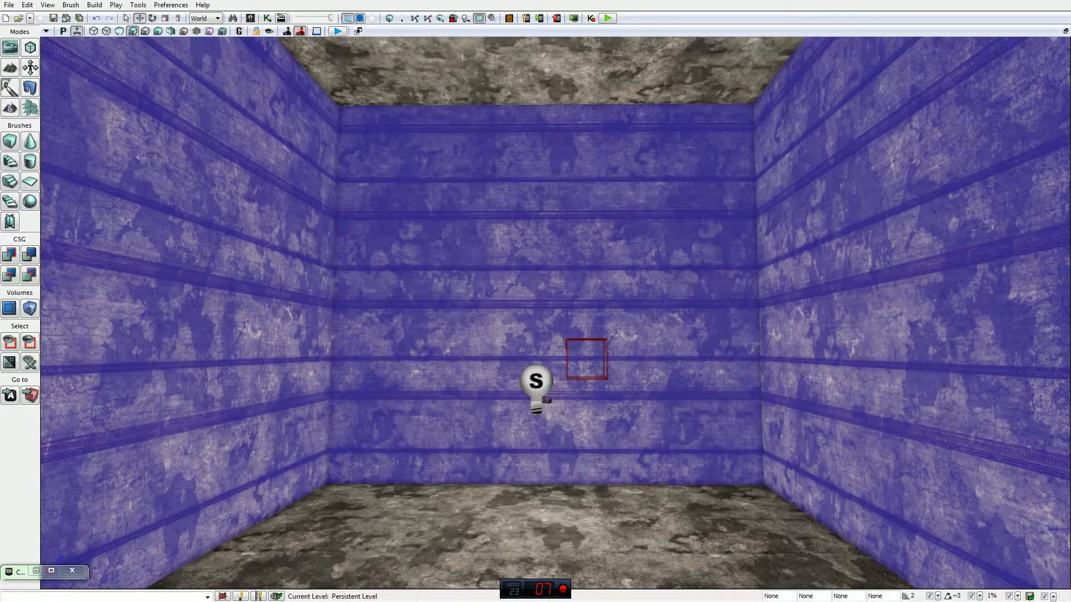
right_click_drag(726, 329, 583, 193)
Select all surfaces, and remove the room's ceiling and floor from the selection so only the walls stay selected
right_click(586, 179)
mouse_move(649, 302)
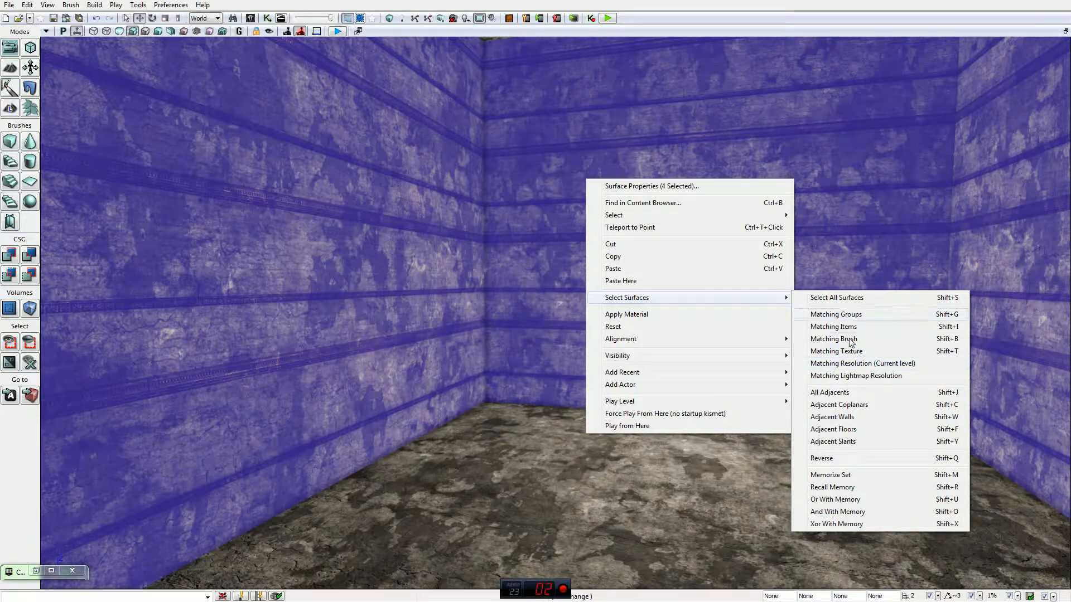
left_click(837, 298)
right_click_drag(836, 297, 837, 284)
right_click_drag(559, 160, 559, 84)
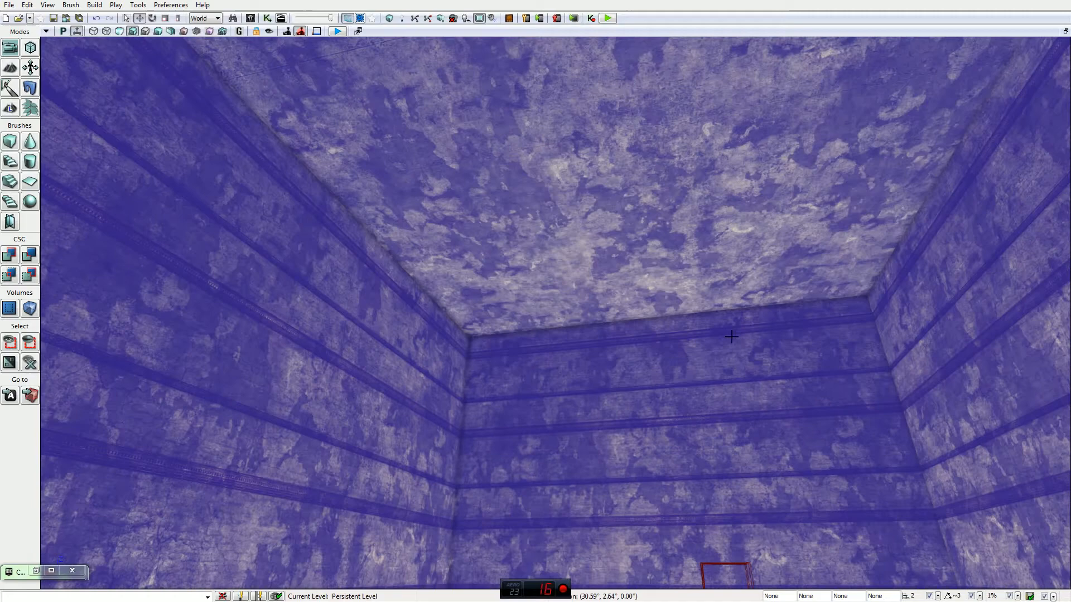
left_click(568, 149, "ctrl")
mouse_move(568, 150)
right_mouse_down()
mouse_move(575, 184)
mouse_move(639, 201)
right_mouse_up()
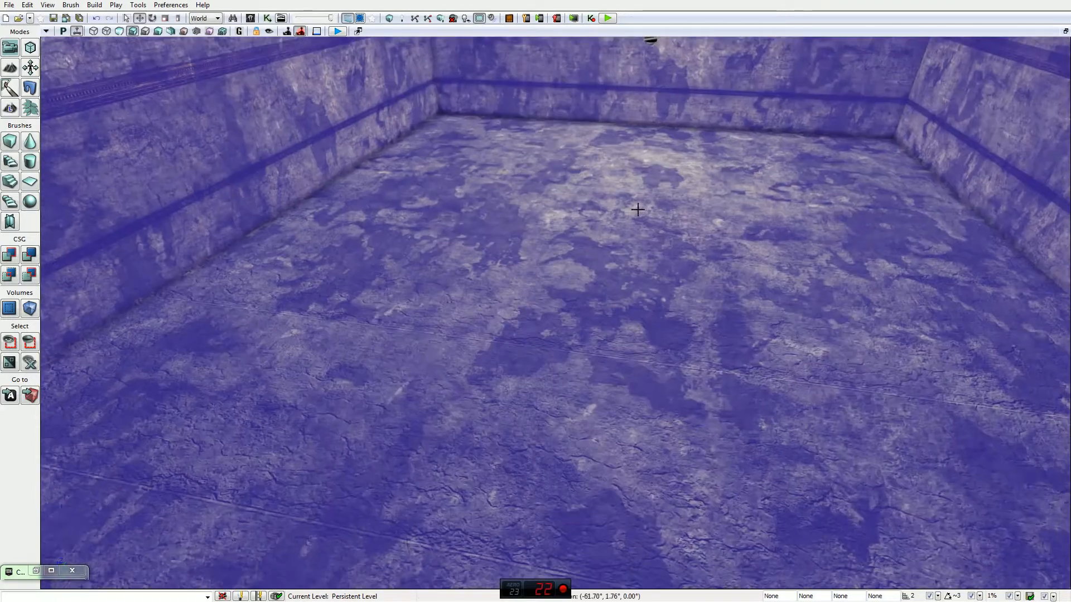
left_click(659, 292, "ctrl")
right_click_drag(660, 299, 668, 274)
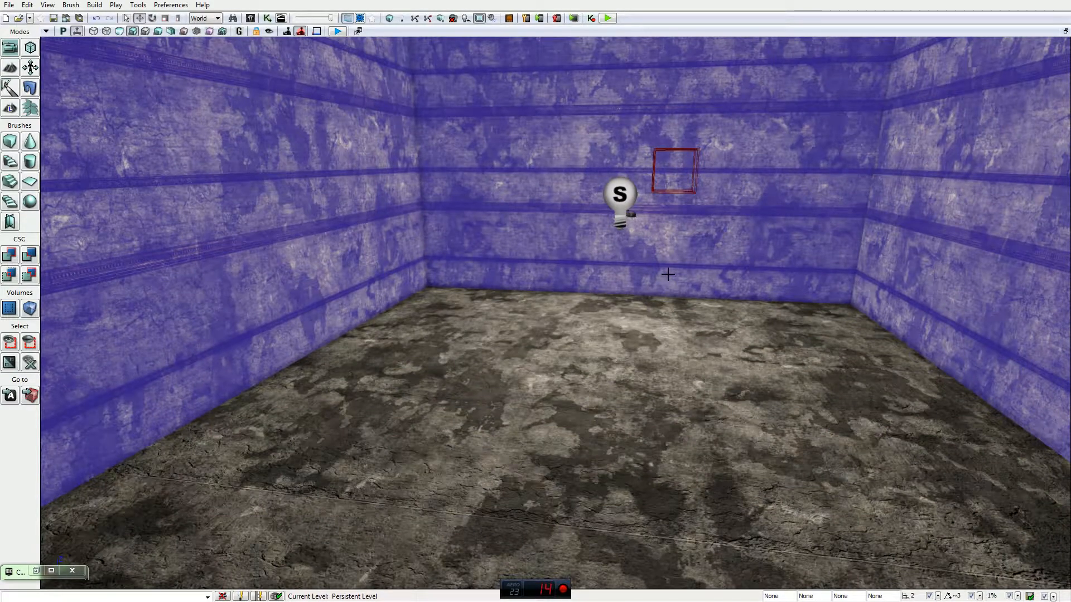
right_click_drag(669, 275, 677, 218)
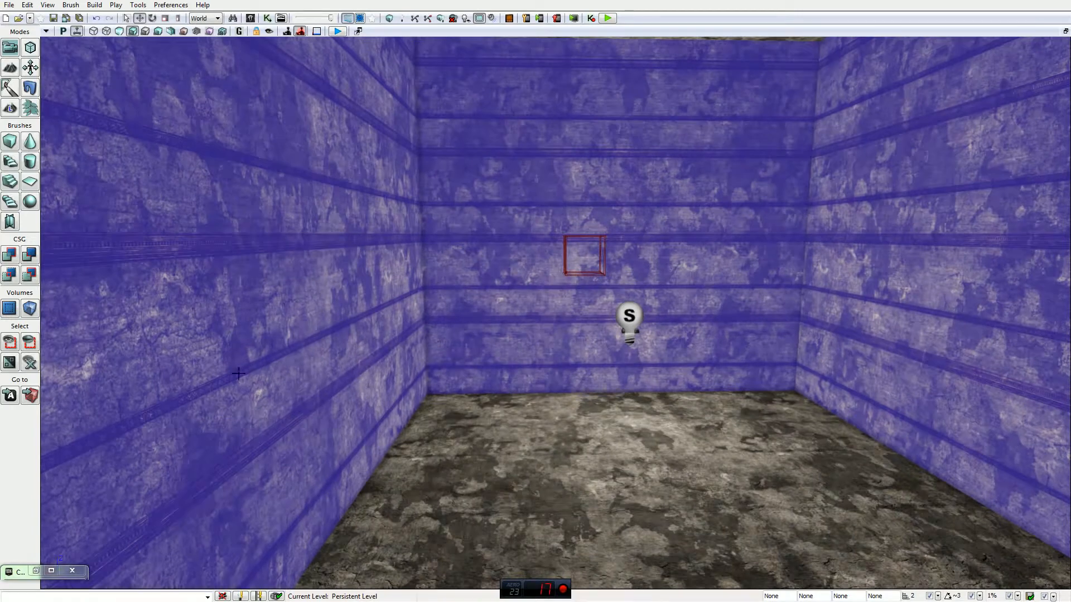
Assign the M_NEC_Walls_BSP_Turk182Plain material from the Content Browser to the room's wall, and minimize the browser
left_click(36, 572)
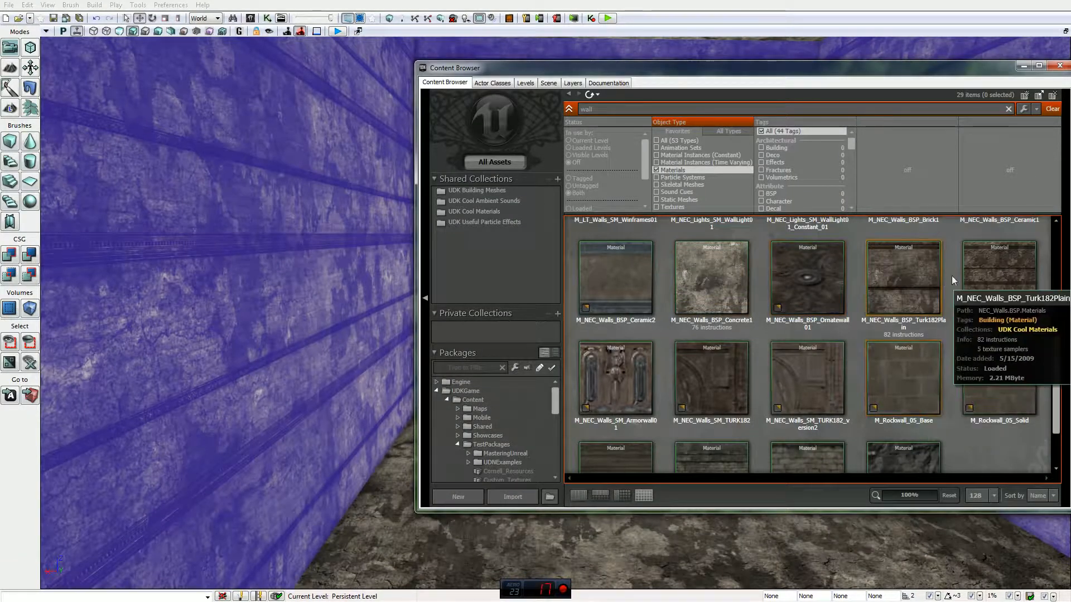
left_click_drag(923, 274, 490, 304)
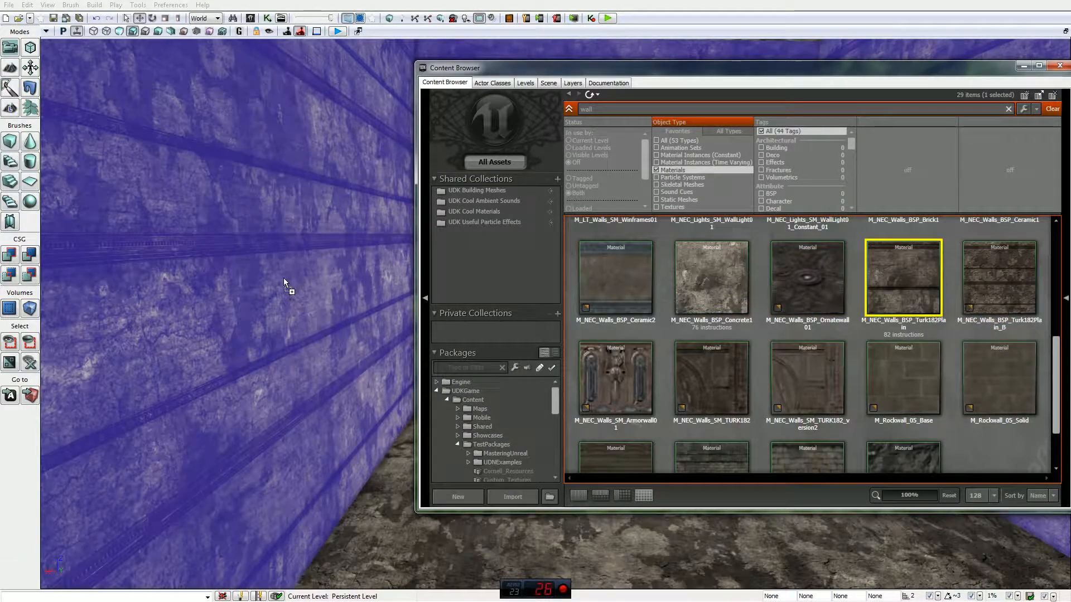
left_click_drag(284, 283, 284, 283)
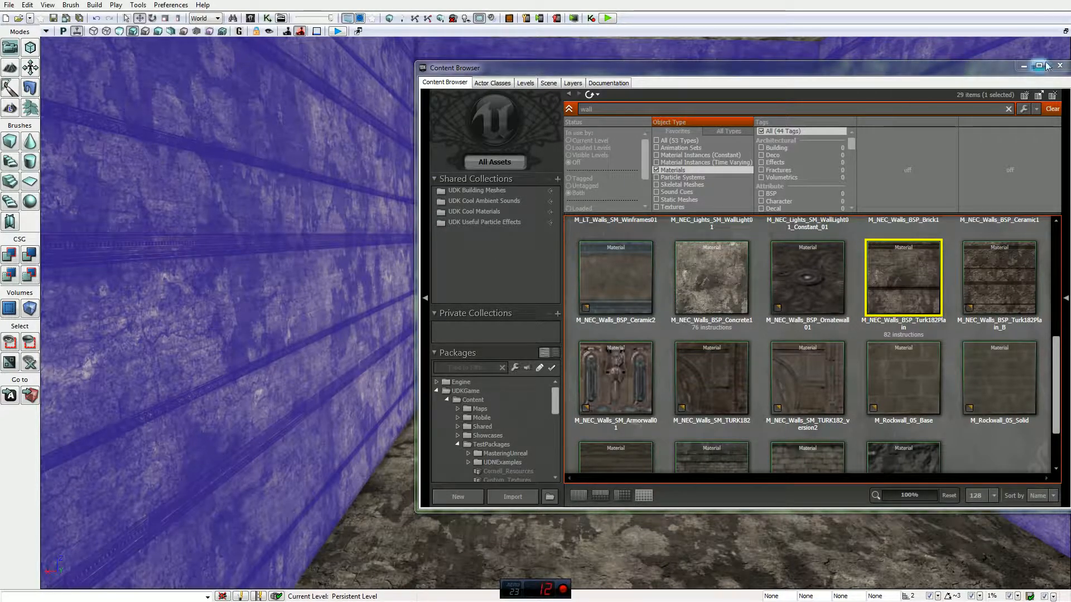
left_click(1023, 66)
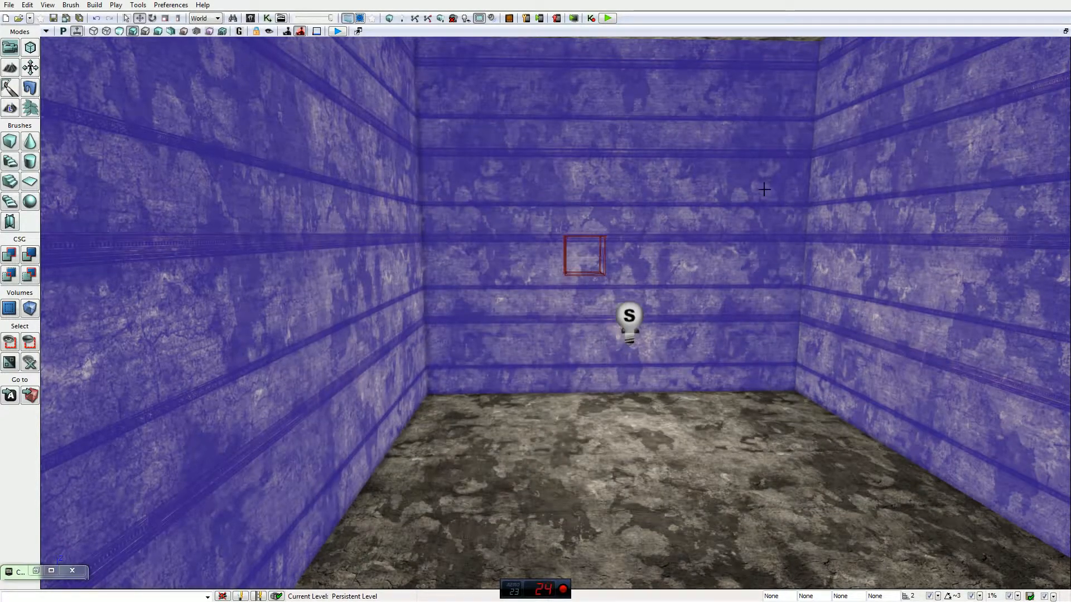
Apply M_NEC_Walls_BSP_Turk182Plain to all selected surfaces, working from an outer wall of the room
mouse_move(764, 189)
right_mouse_down()
mouse_move(797, 174)
mouse_move(817, 187)
mouse_move(899, 187)
mouse_move(697, 177)
right_mouse_up()
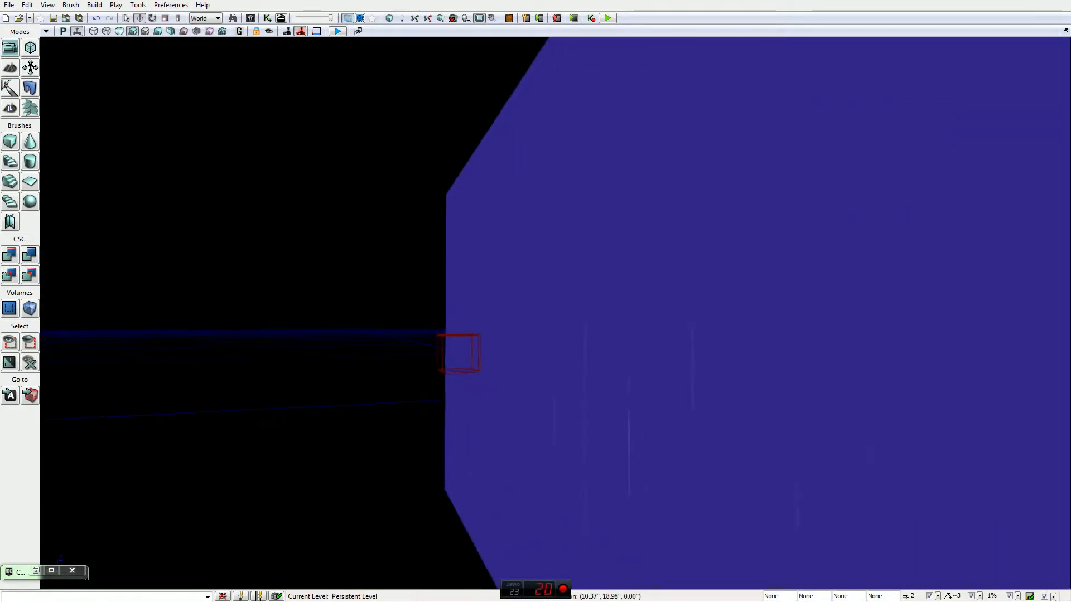
left_click(36, 571)
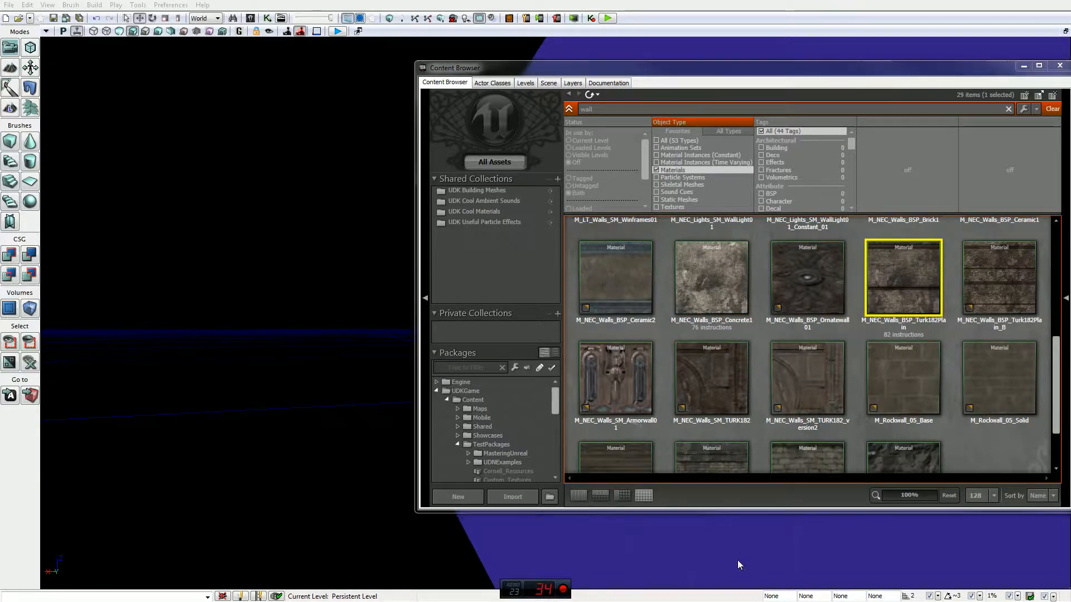
left_click(1024, 65)
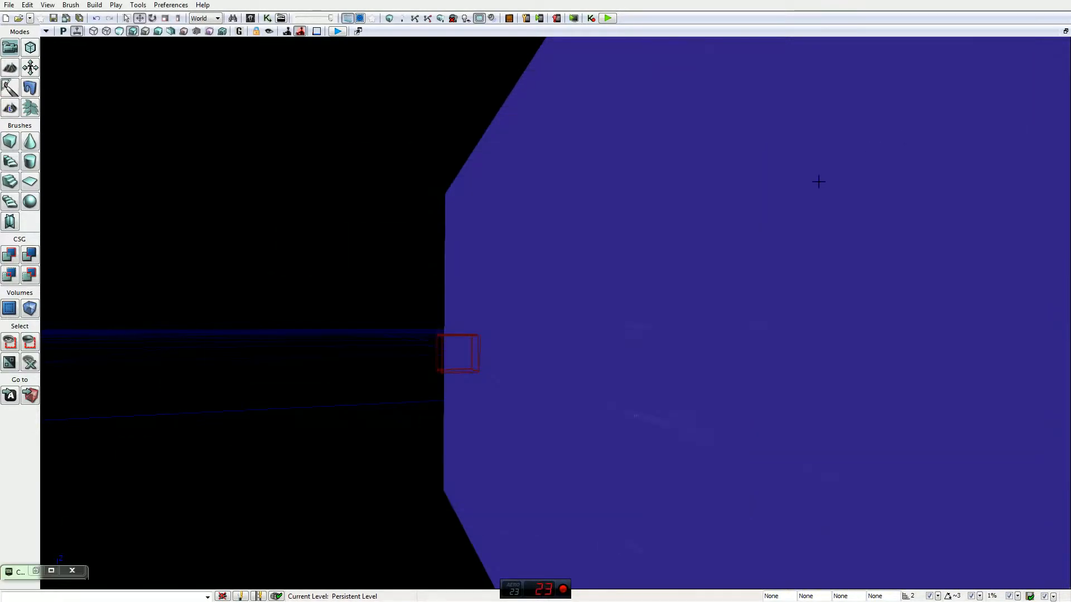
right_click_drag(819, 182, 949, 177)
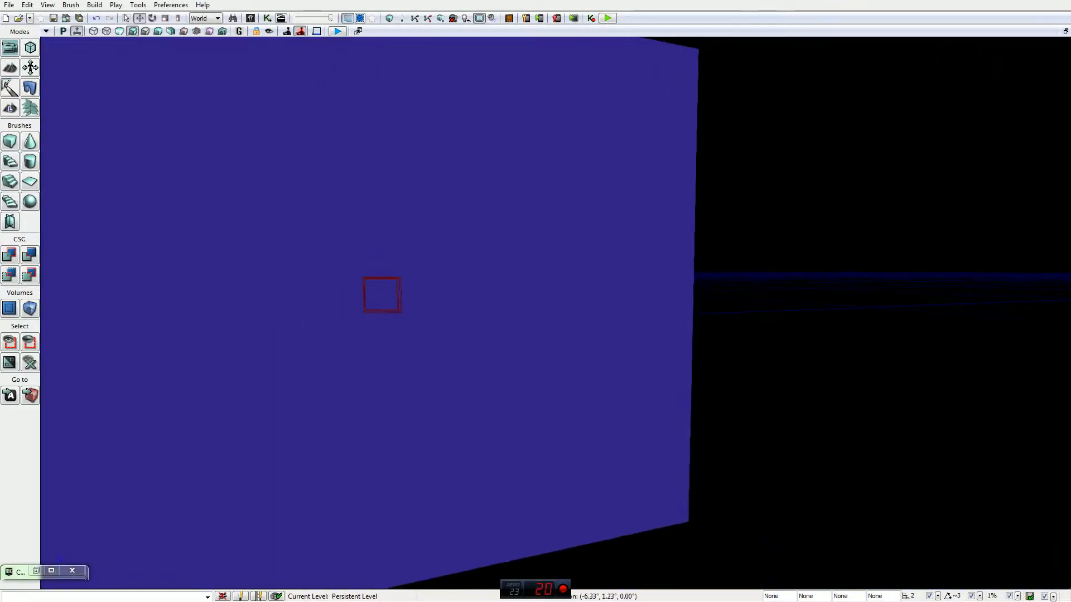
mouse_move(527, 223)
right_mouse_down()
mouse_move(490, 223)
mouse_move(542, 221)
mouse_move(527, 223)
right_mouse_up()
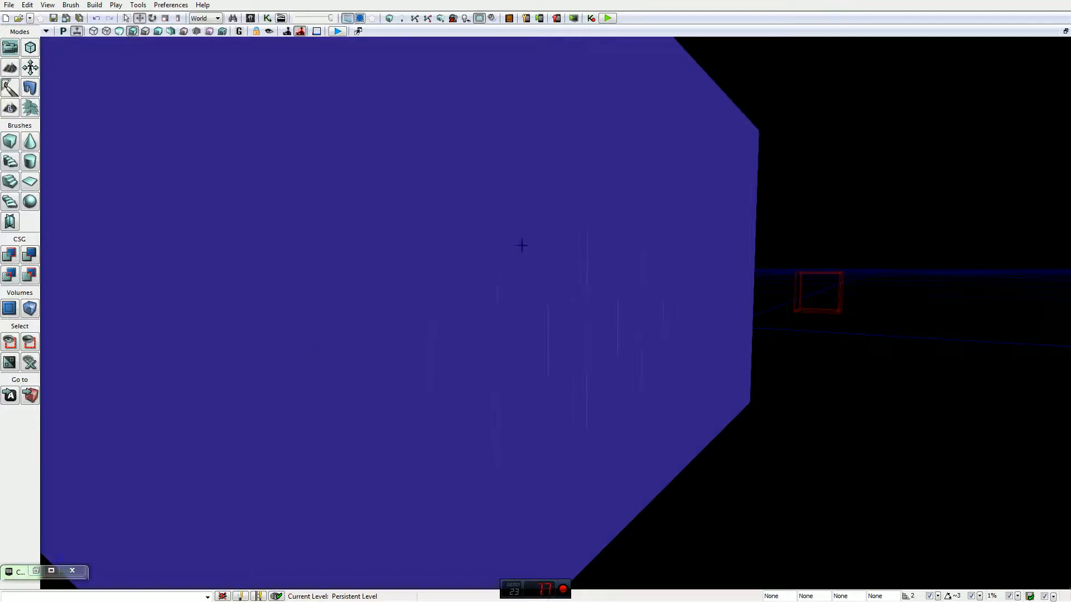
right_click(454, 267)
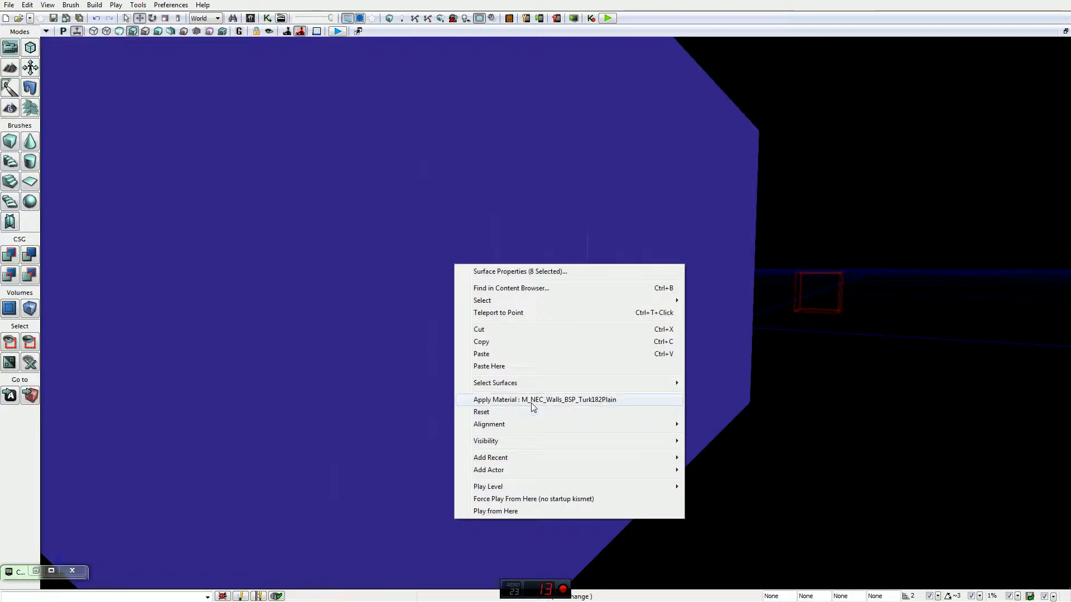
left_click(531, 400)
Examine the wall material outside and inside the room in Unlit mode, and return the viewport to Lit mode
right_click_drag(537, 382, 323, 167)
left_click(119, 31)
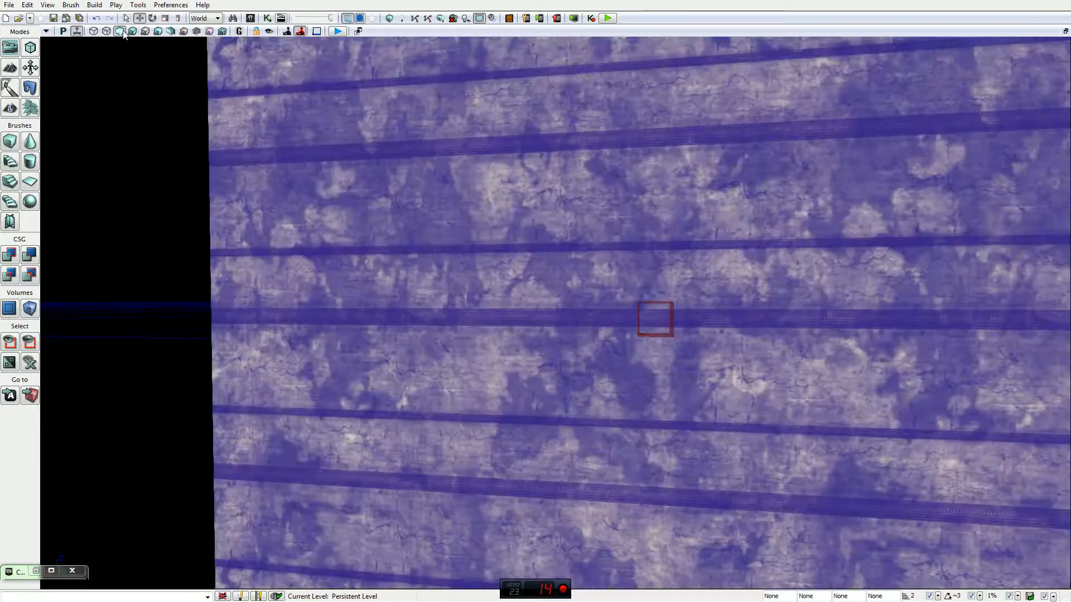
mouse_move(470, 281)
right_mouse_down()
mouse_move(345, 285)
mouse_move(441, 283)
mouse_move(416, 283)
right_mouse_up()
scroll(361, 289, "up", 10)
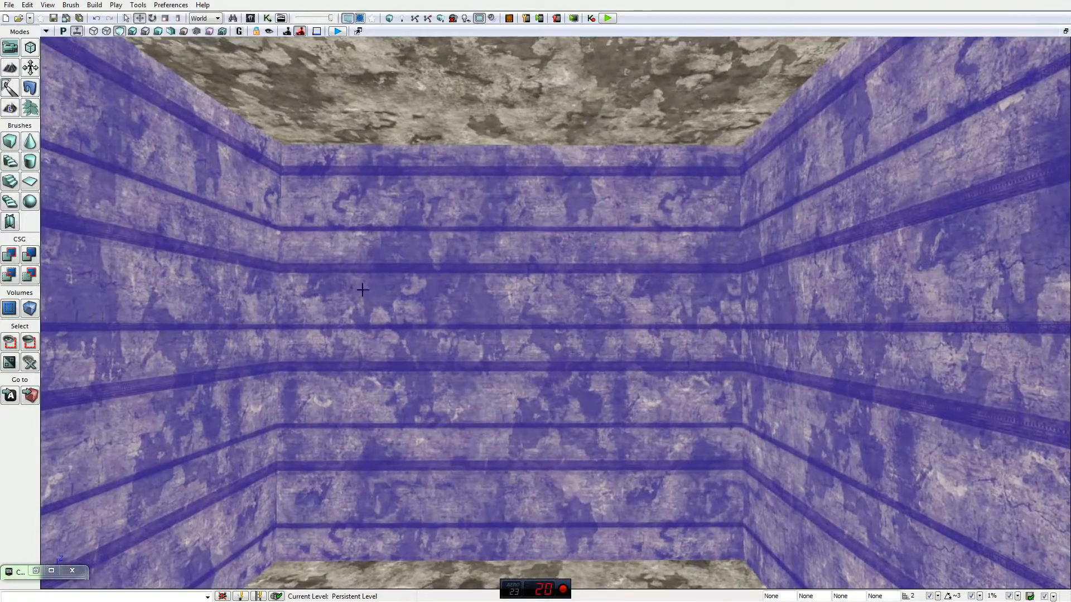
scroll(127, 61, "up", 3)
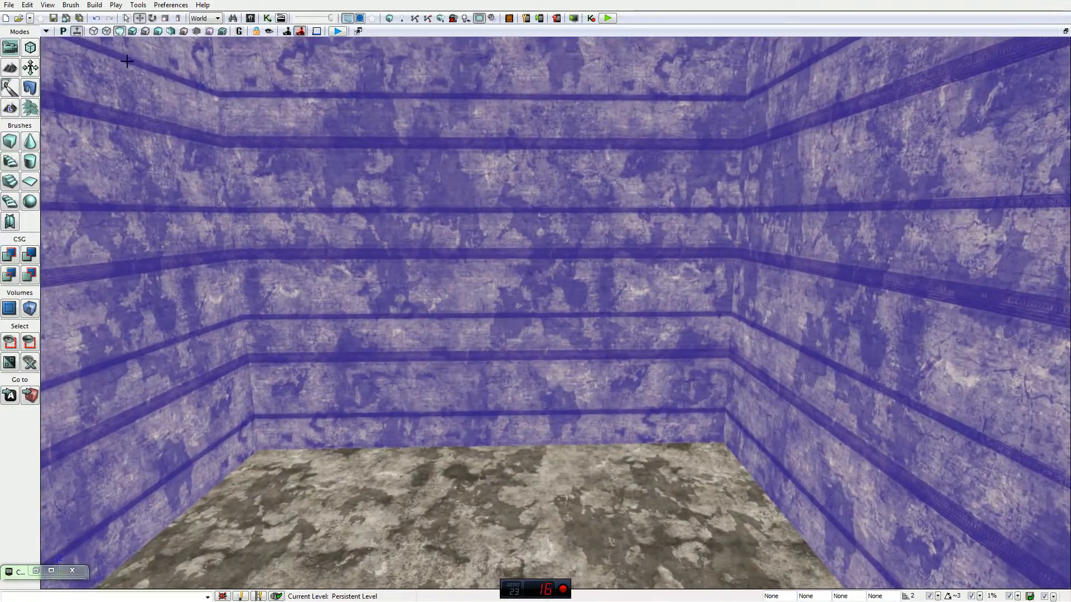
left_click(132, 31)
right_click_drag(160, 418, 130, 412)
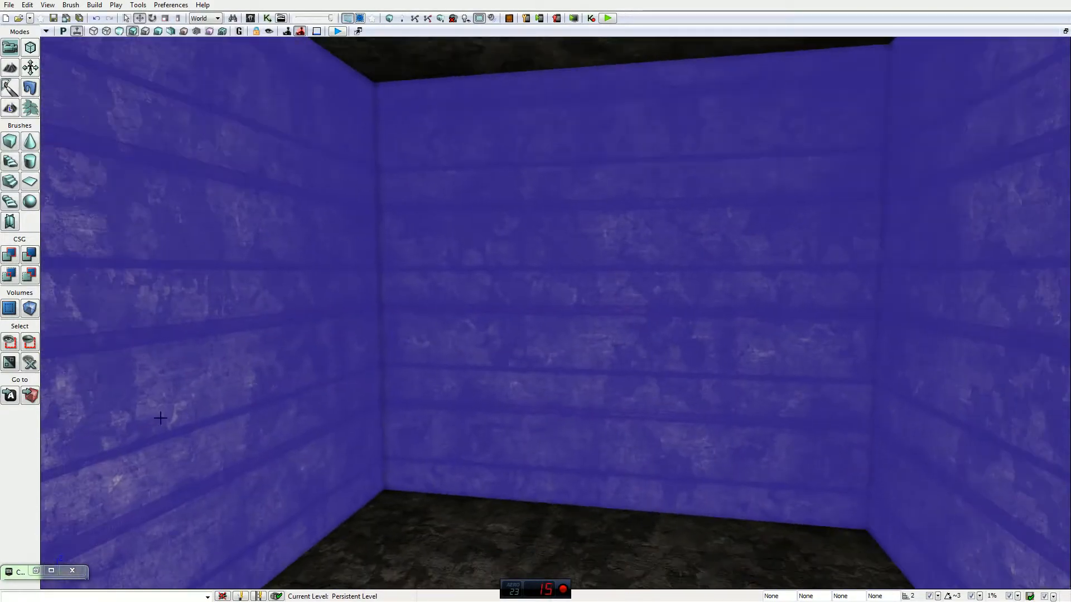
double_click(33, 571)
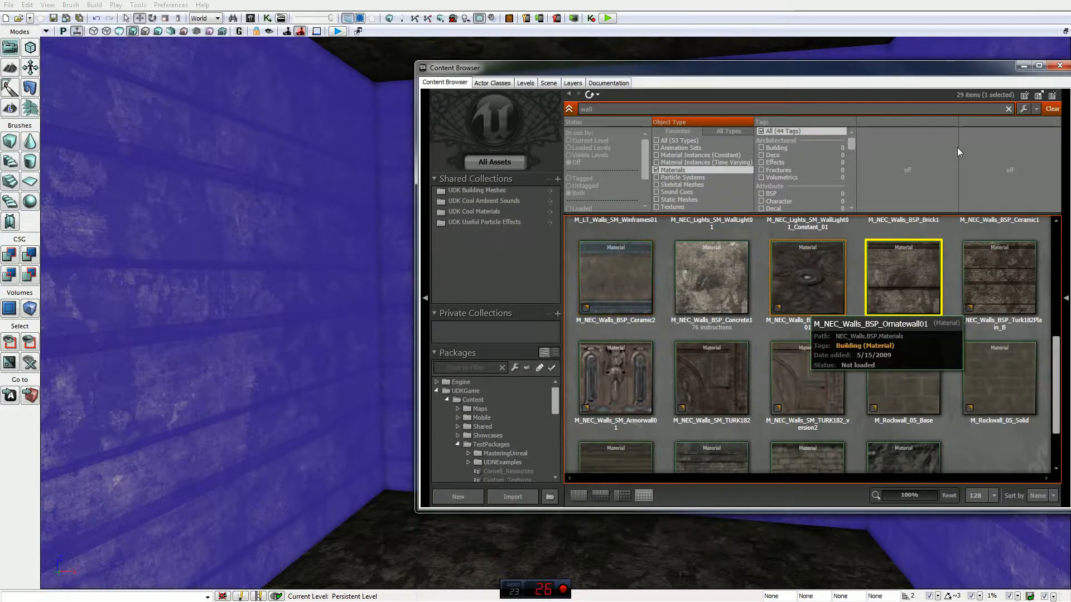
left_click(1024, 66)
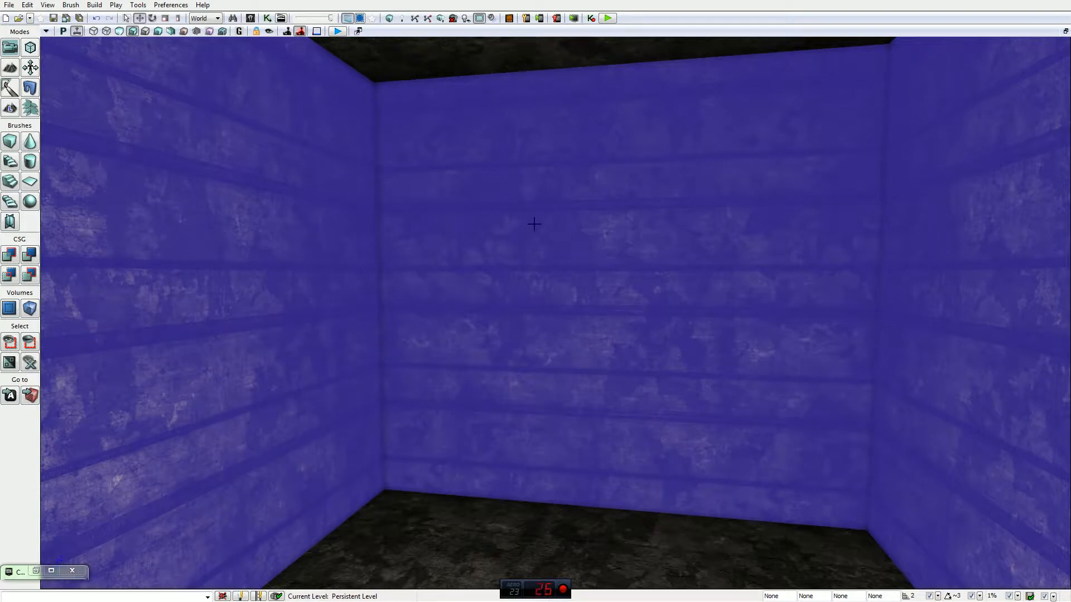
right_click(534, 224)
left_click_drag(442, 272, 329, 334)
Apply the M_LT_Buildings_BSP_Bunkerwall_Stripe material from the Content Browser to all selected wall surfaces
left_click(37, 570)
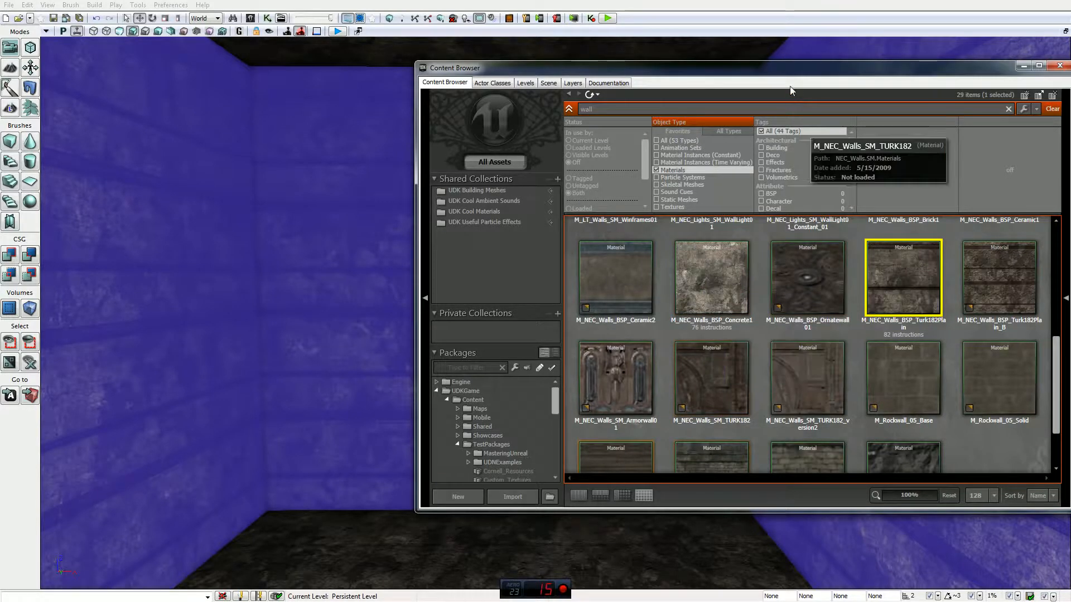
left_click_drag(785, 68, 755, 29)
scroll(1031, 316, "down", 3)
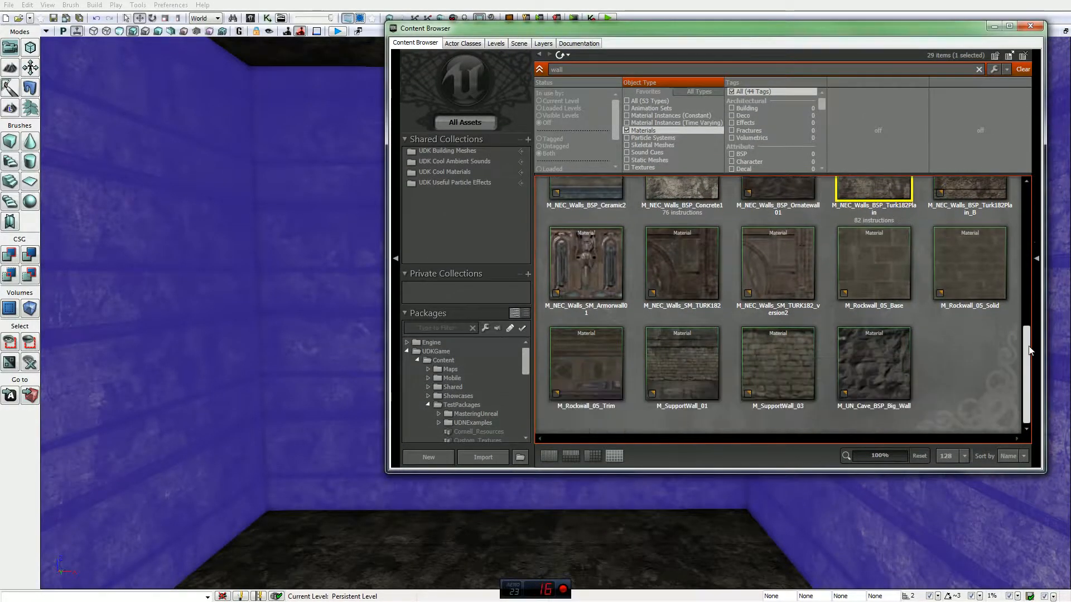
left_click_drag(1030, 343, 1032, 226)
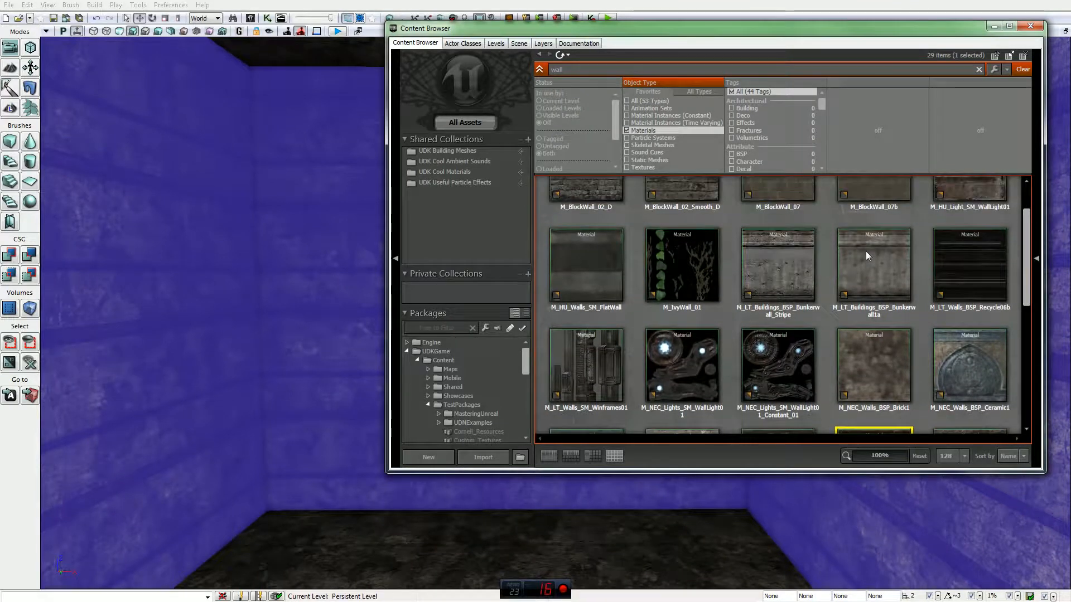
left_click(788, 256)
left_click(993, 26)
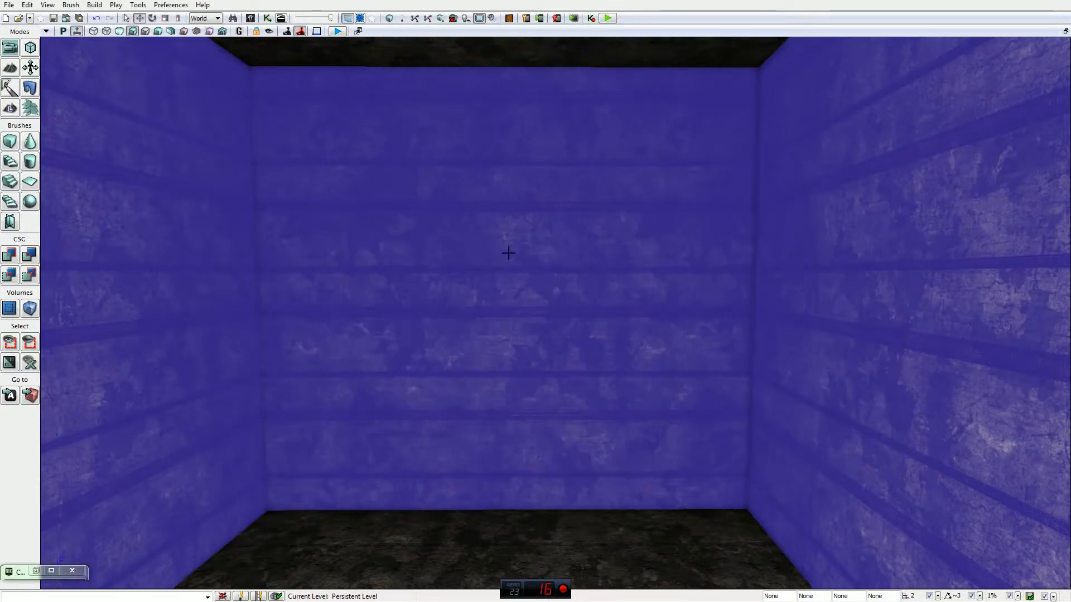
right_click(508, 241)
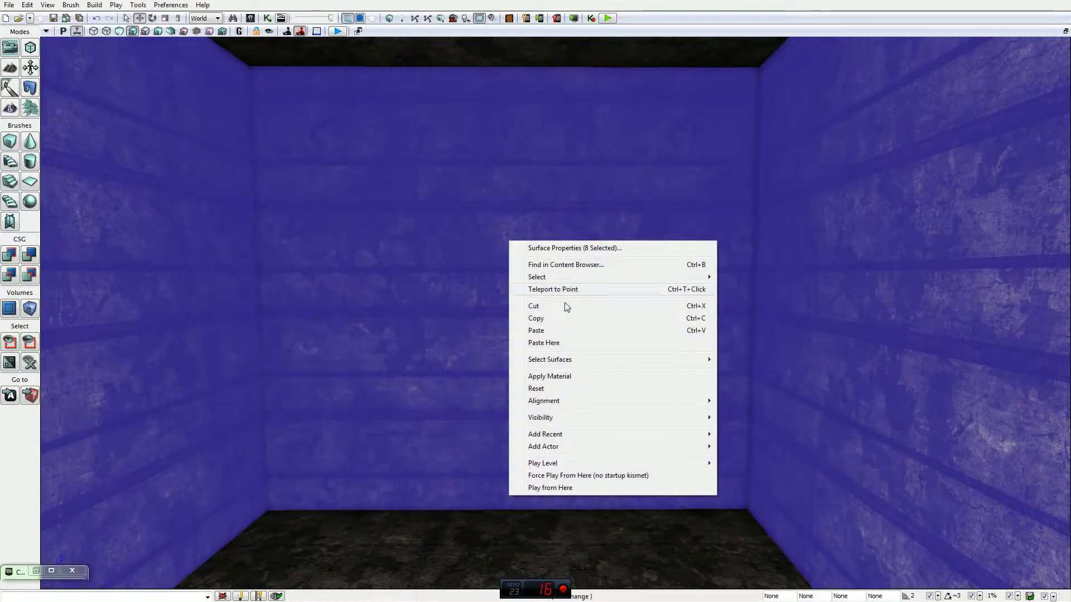
left_click(542, 377)
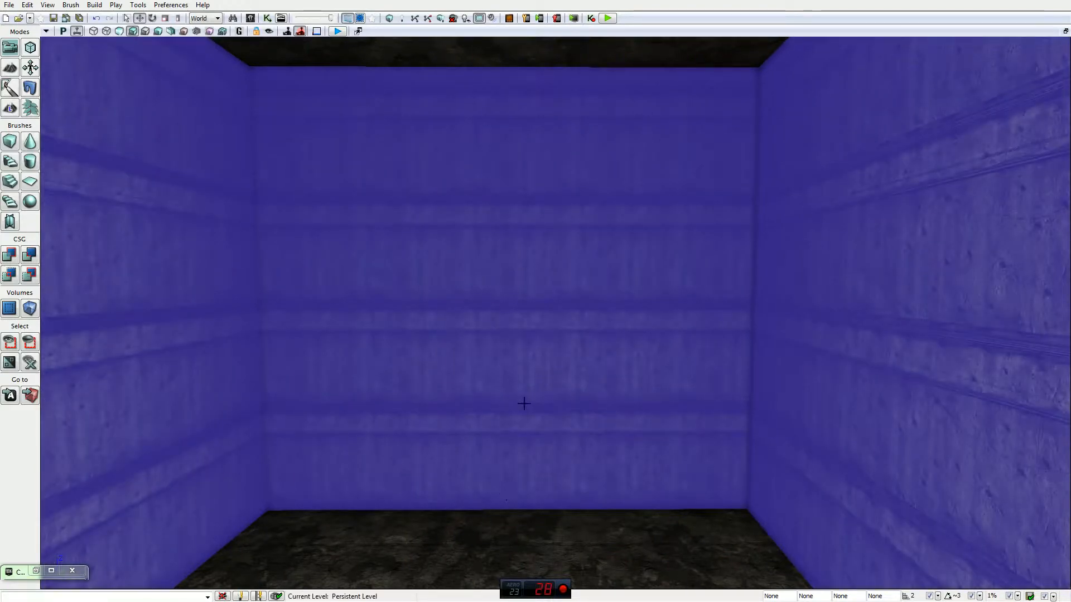
right_click_drag(306, 409, 178, 408)
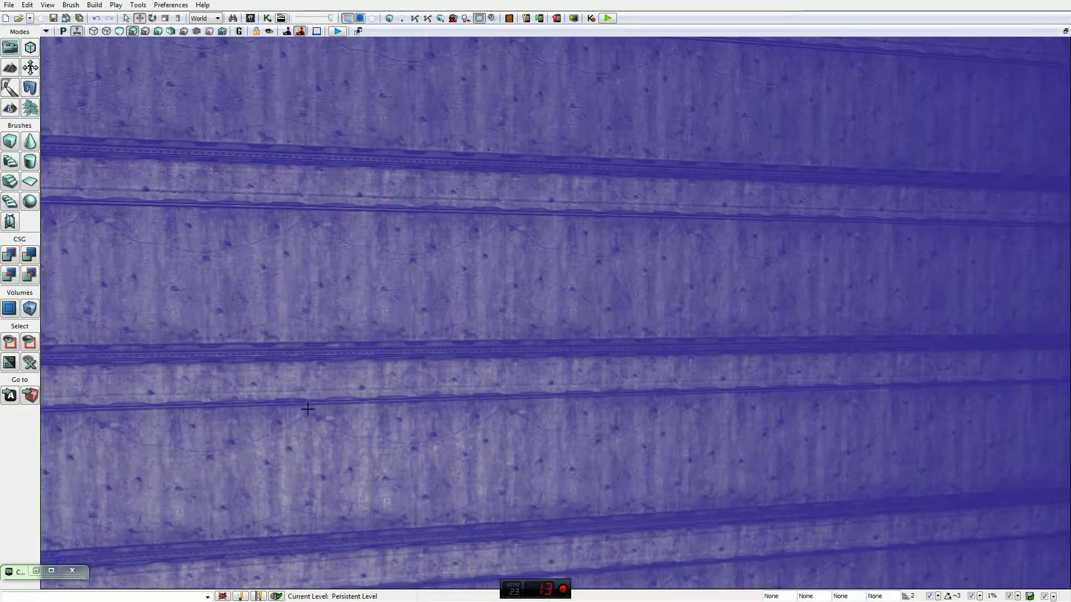
Replace the material on all selected walls with M_NEC_Walls_BSP_Turk182Plain, and minimize the Content Browser
left_click(36, 570)
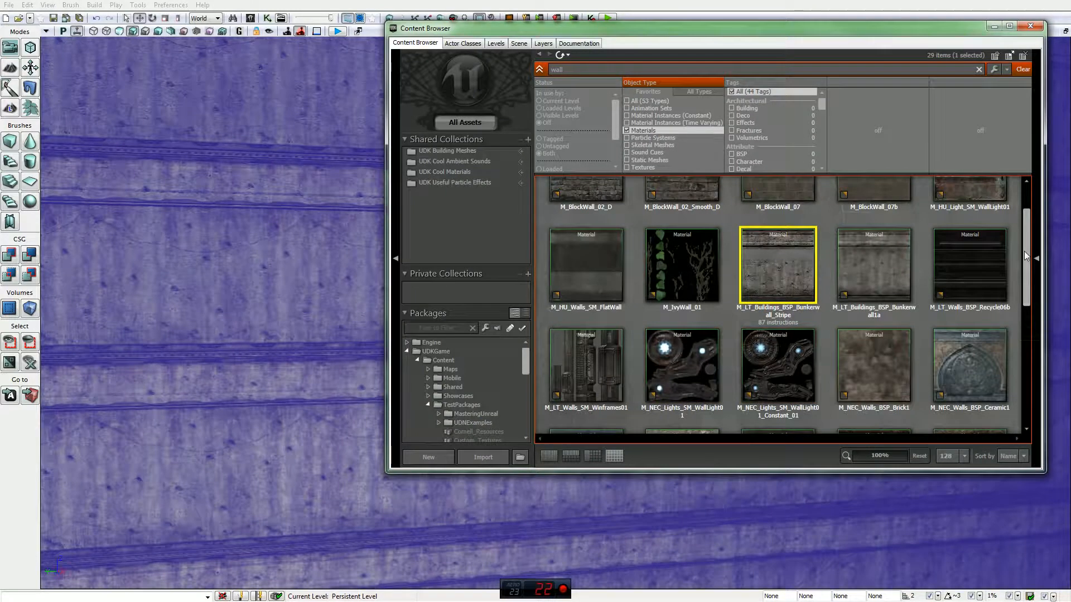
scroll(1029, 269, "down", 1)
scroll(1029, 269, "down", 3)
left_click(892, 296)
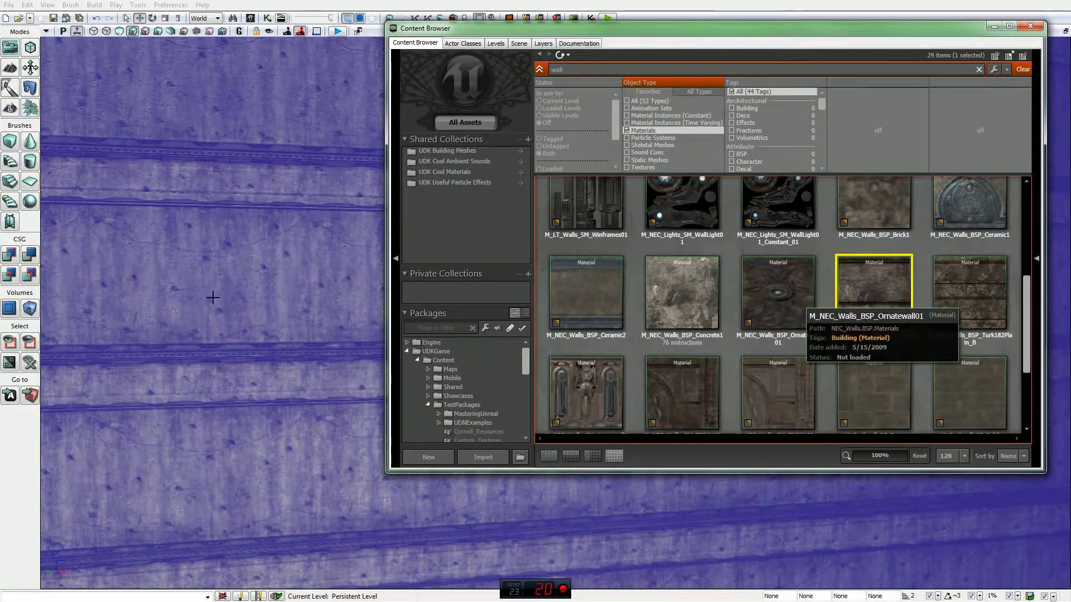
right_click(213, 285)
left_click(301, 419)
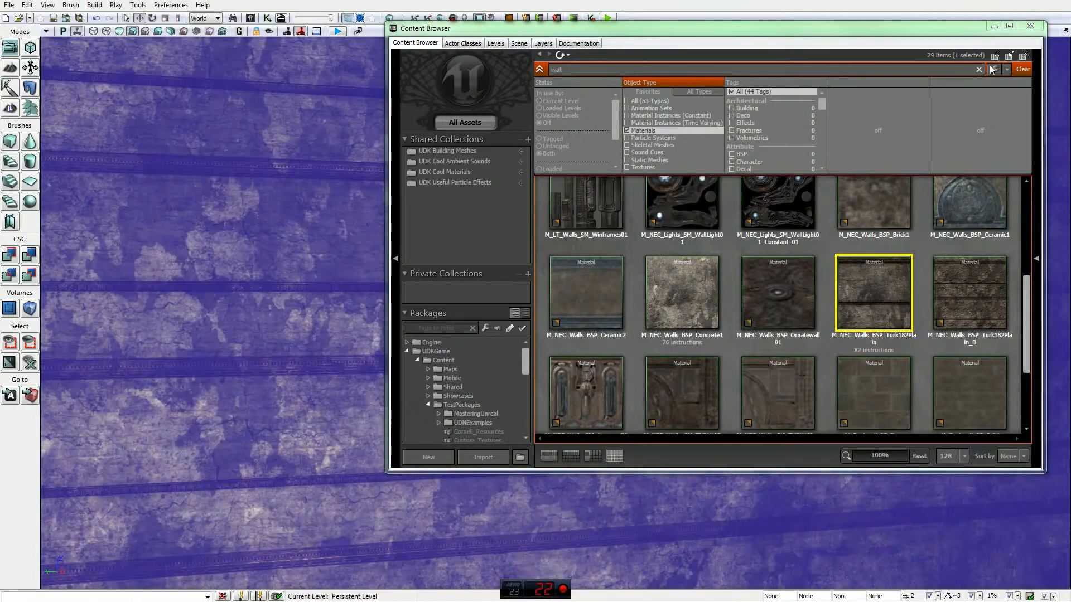
left_click(993, 26)
Open the surface properties for all selected wall surfaces
left_click_drag(745, 234, 496, 251)
right_click(539, 258)
mouse_move(540, 279)
left_mouse_down()
mouse_move(540, 312)
mouse_move(539, 282)
left_mouse_up()
right_click(541, 272)
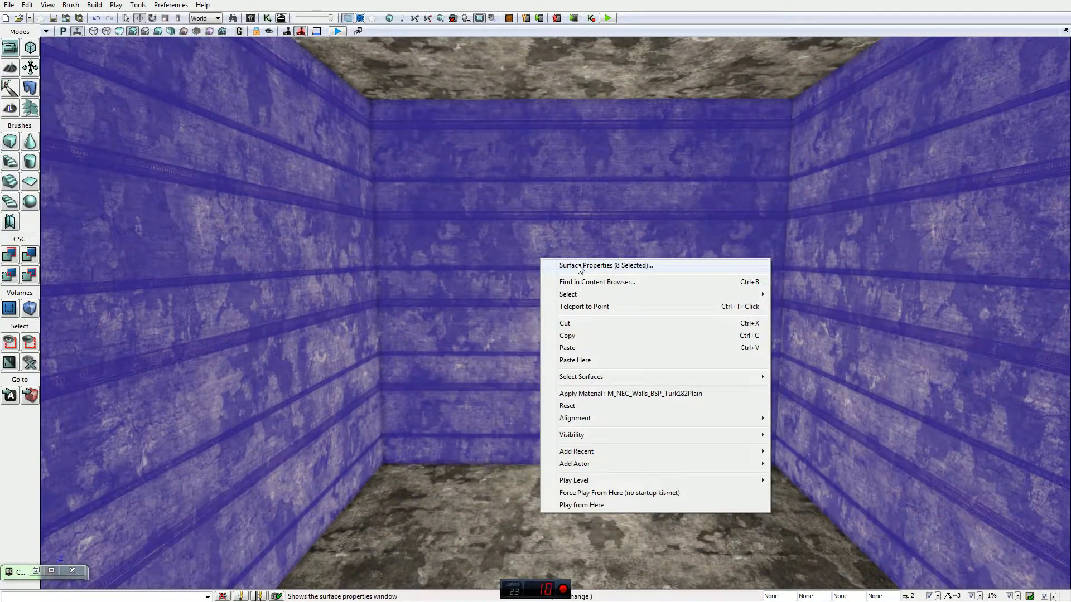
left_click(581, 267)
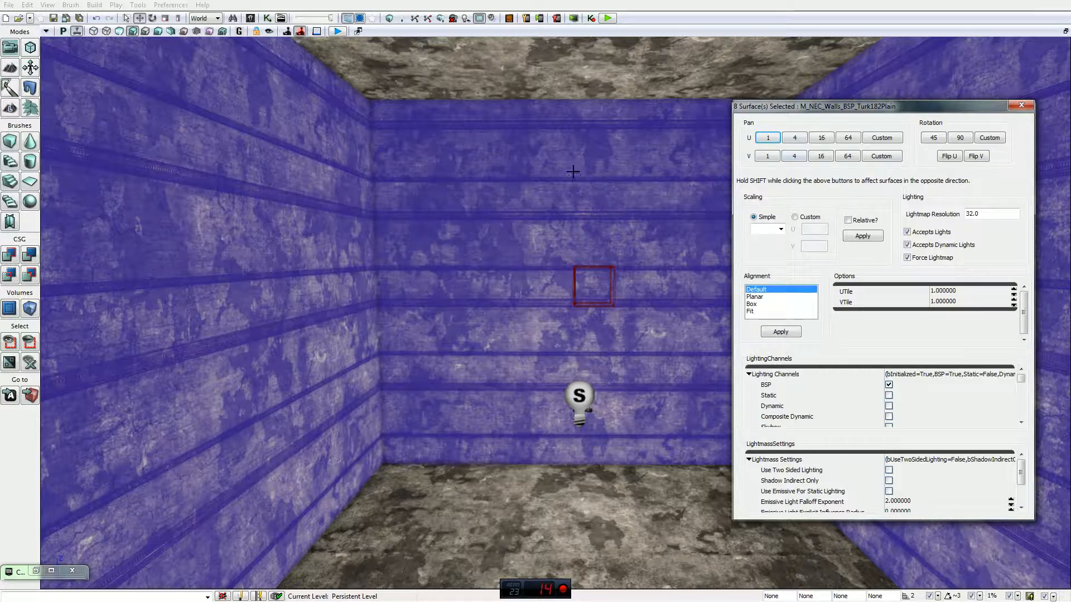
Pan the material on all selected wall surfaces along U repeatedly in 1-unit steps
left_click(768, 138)
left_click(768, 137)
left_click(768, 138)
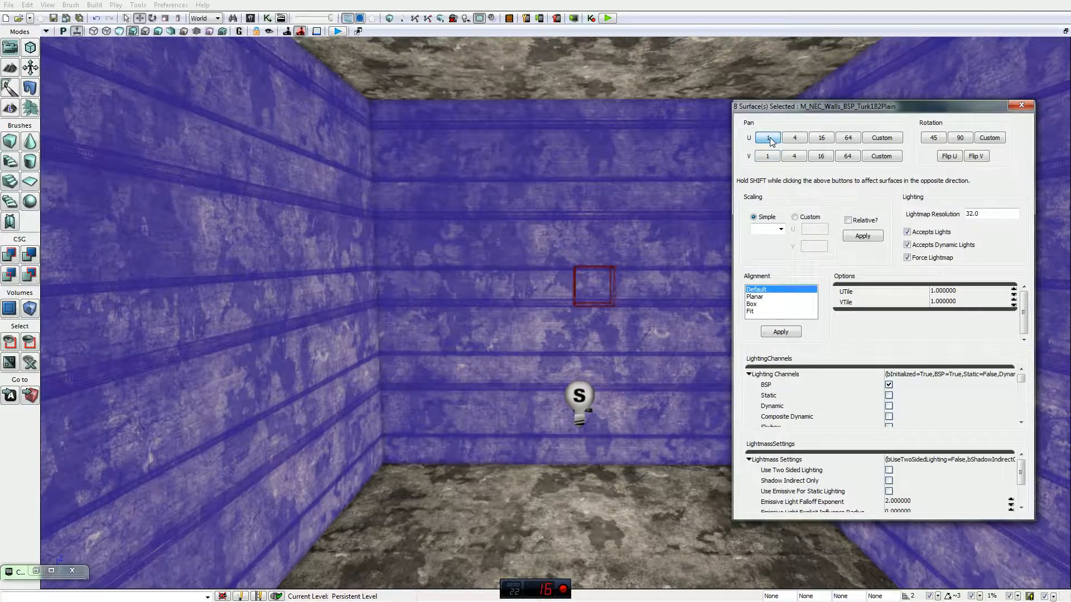
left_click(768, 138)
left_click(768, 138)
left_click(768, 138)
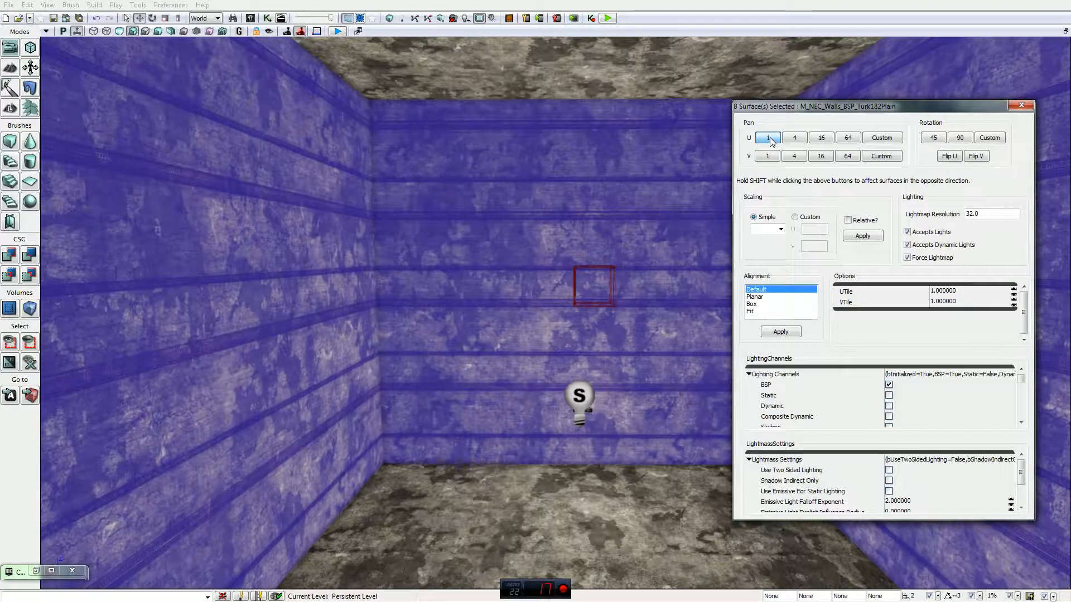
left_click(767, 138)
left_click(768, 138)
left_click(769, 138)
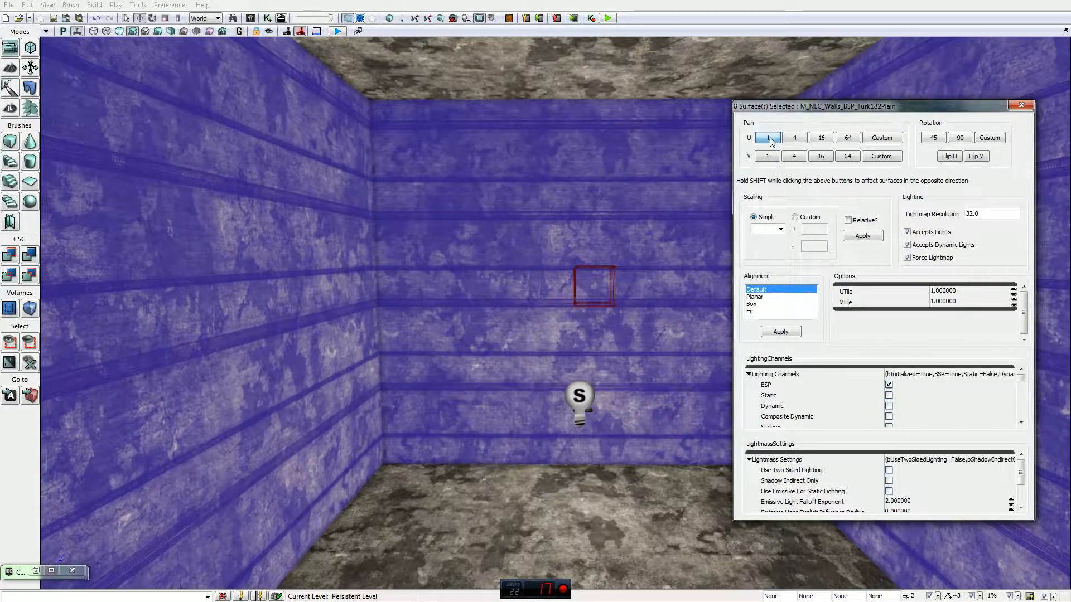
left_click(769, 138)
left_click(769, 138)
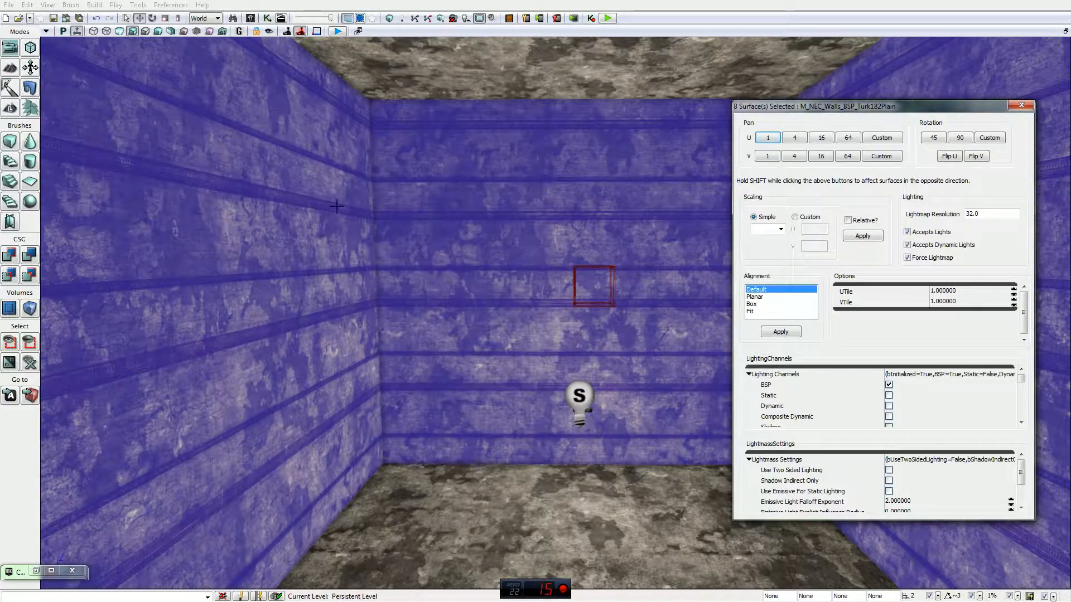
left_click(769, 138)
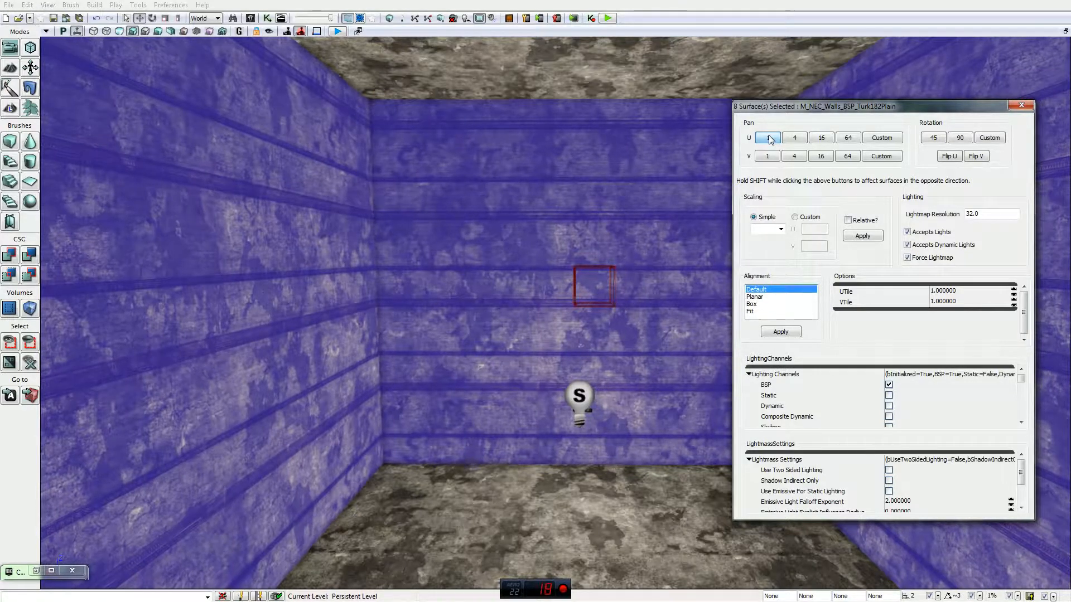
left_click(769, 137)
left_click(770, 137)
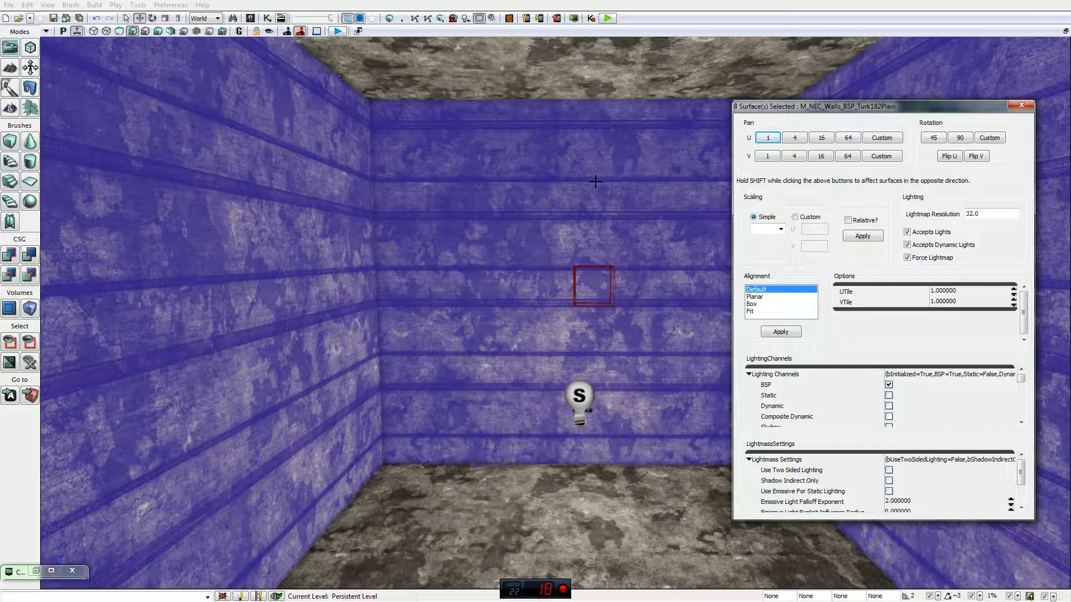
left_click(774, 138)
left_click(774, 138)
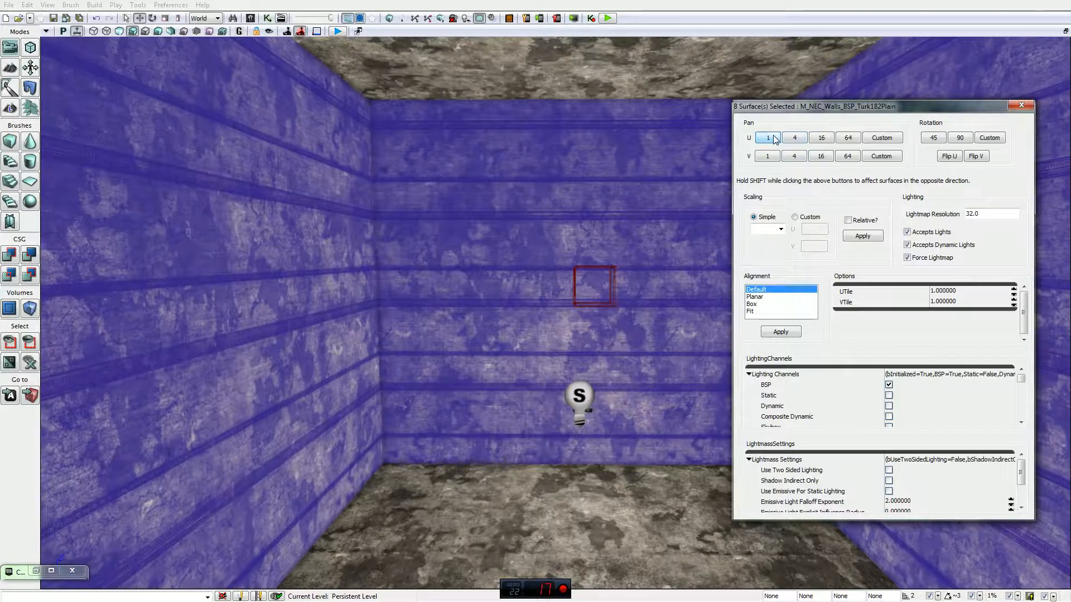
left_click(774, 138)
left_click(774, 138)
left_click(774, 139)
left_click(774, 138)
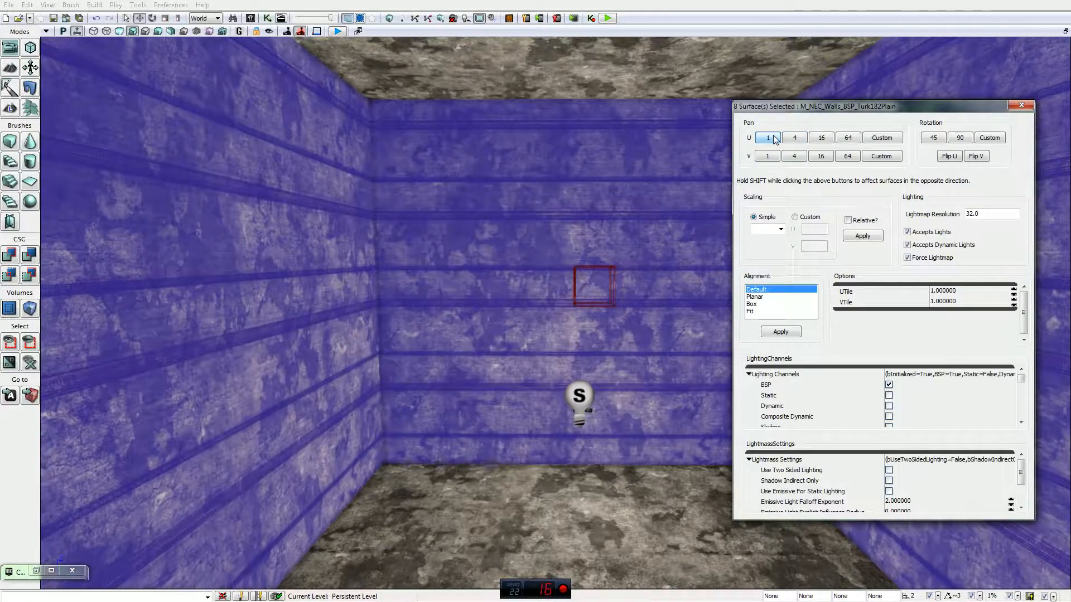
left_click(774, 138)
left_click(774, 139)
left_click(773, 138)
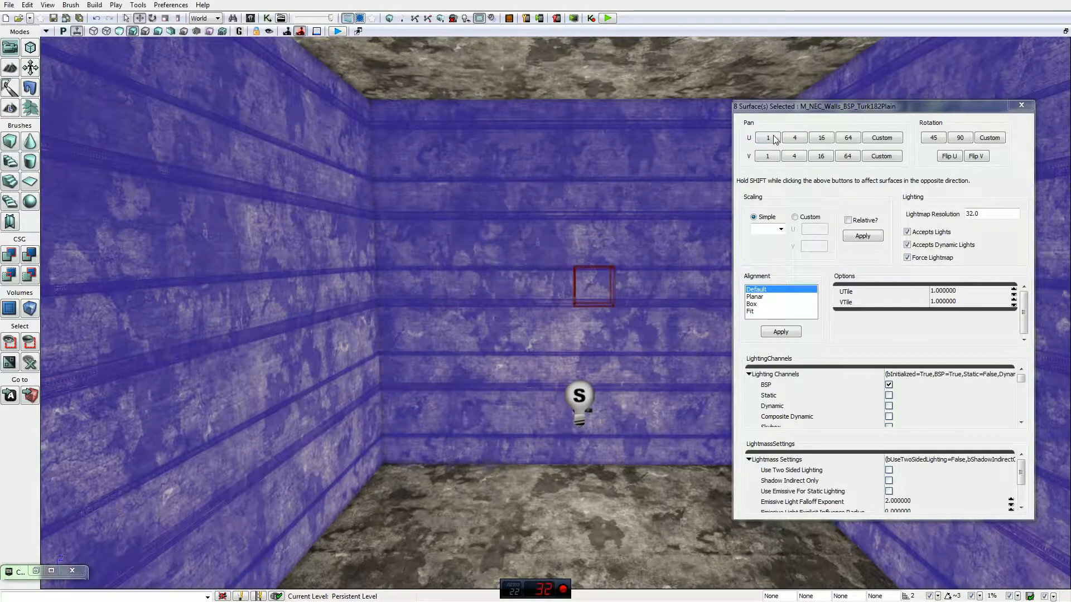
Pan the selected walls' material along U repeatedly in 4-unit steps, finishing with one 1-unit step
left_click(791, 139)
left_click(795, 140)
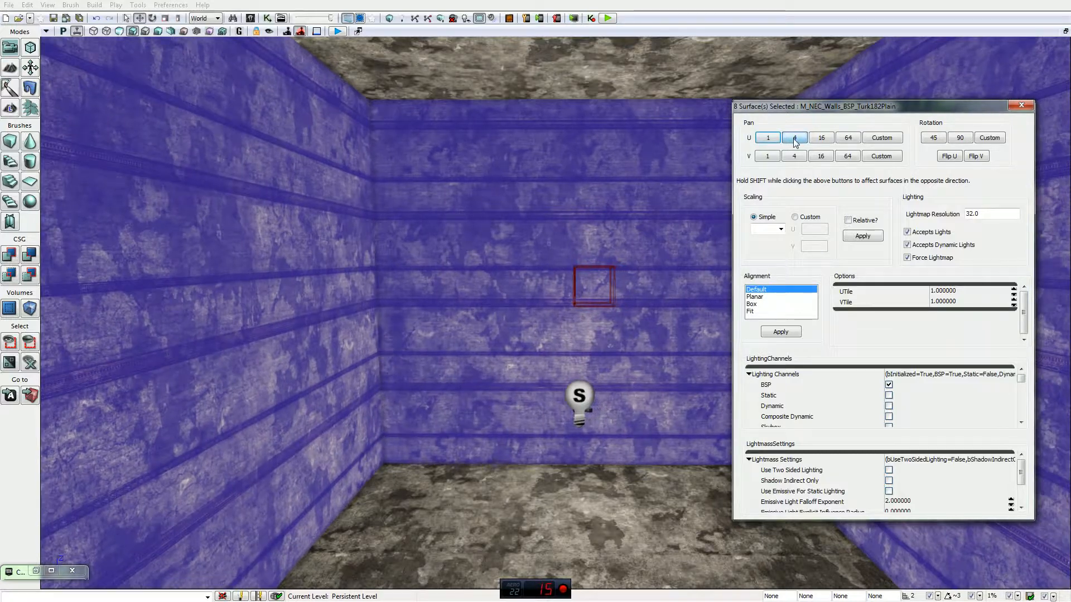
left_click(795, 141)
left_click(794, 141)
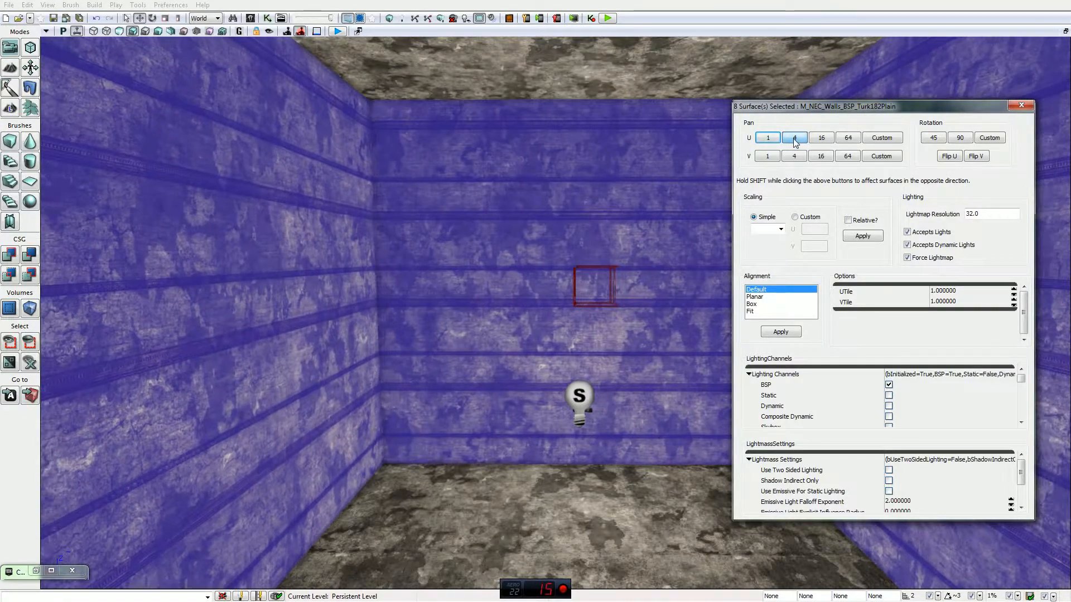
left_click(794, 140)
left_click(794, 141)
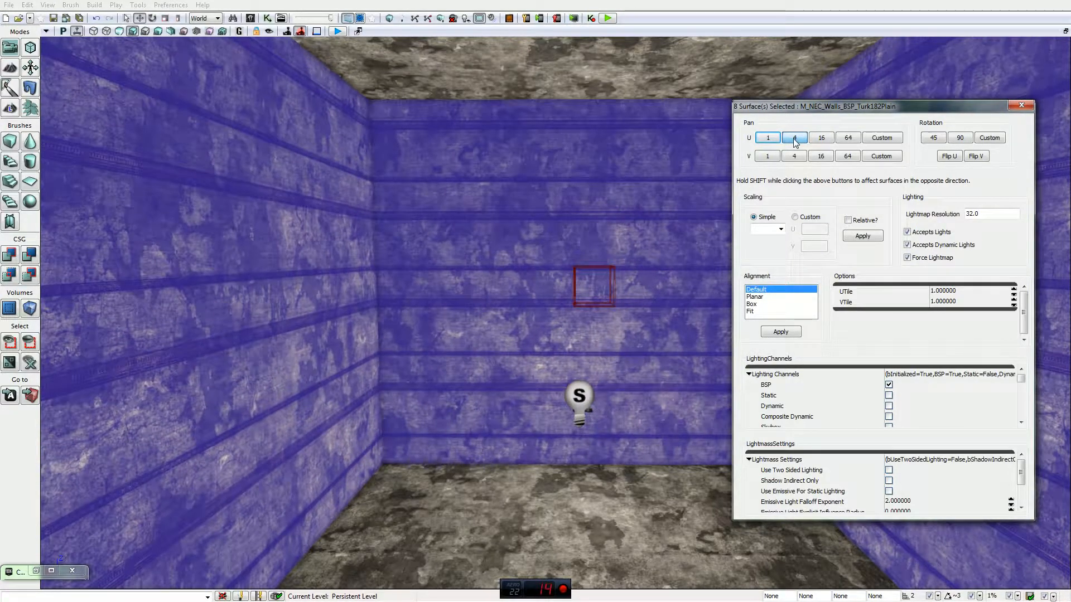
left_click(794, 140)
left_click(794, 140)
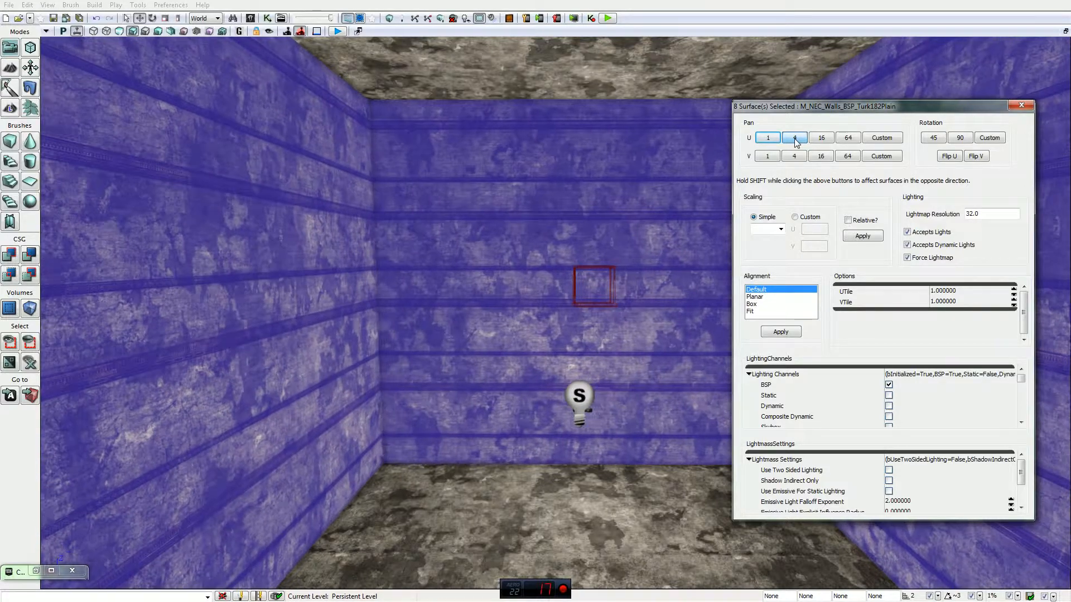
left_click(795, 141)
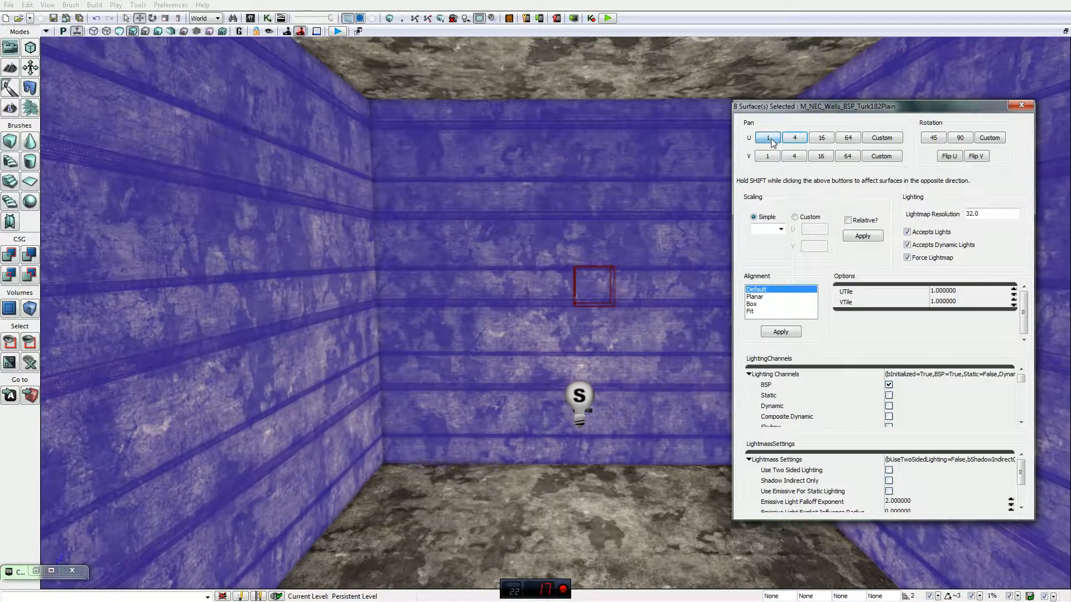
left_click(771, 141)
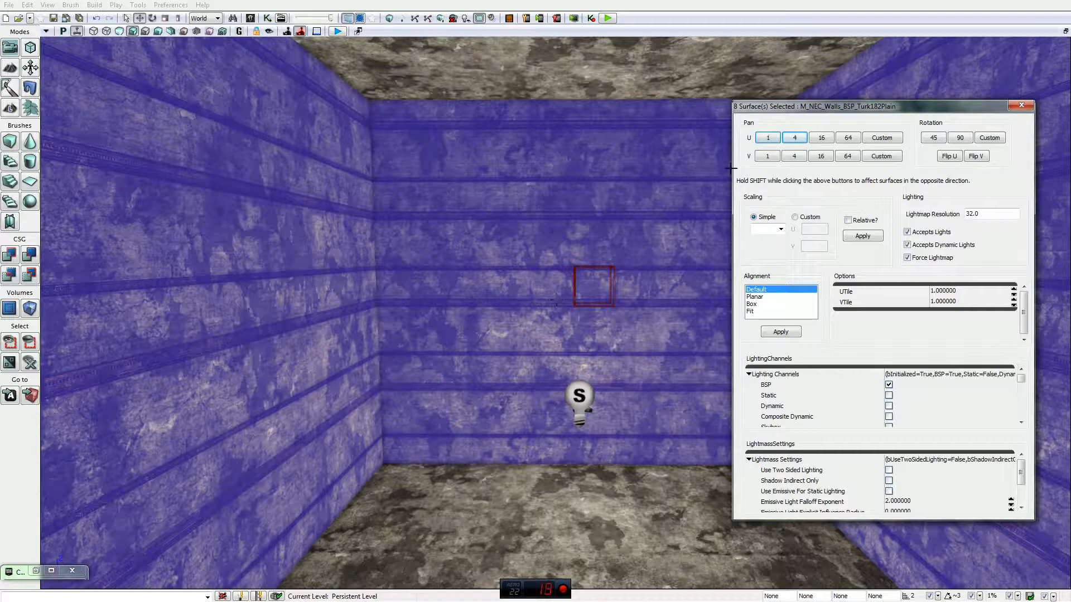
Pan the selected walls' material along U by 16 units and repeatedly by 64 units, and dismiss the custom U pan amount without entering a value
left_click(819, 140)
left_click(853, 142)
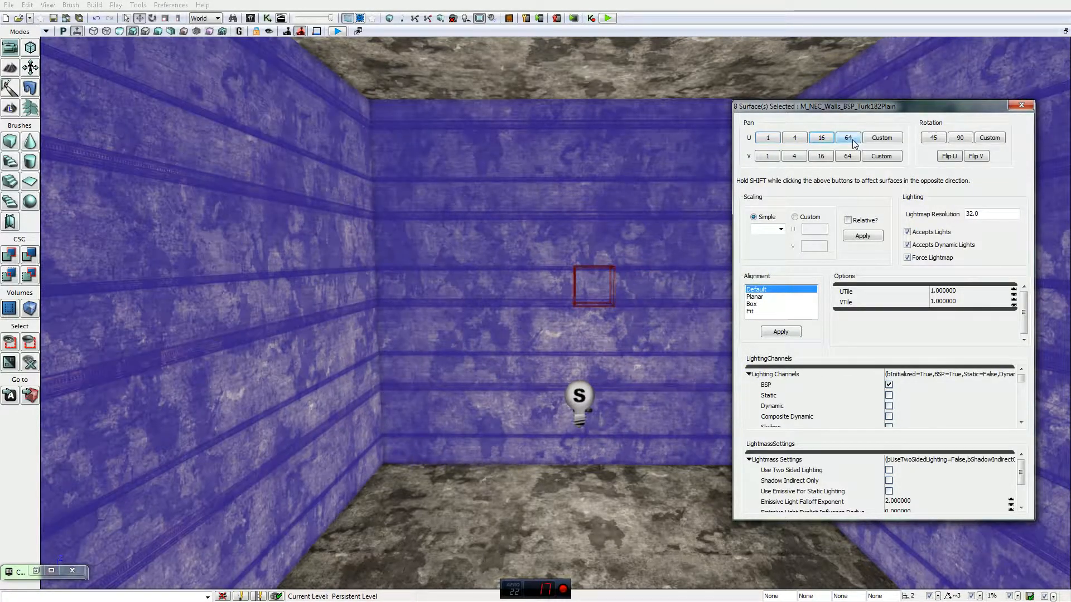
left_click(848, 138)
left_click(848, 137)
left_click(848, 138)
left_click(849, 137)
left_click(848, 138)
left_click(848, 138)
left_click(848, 138)
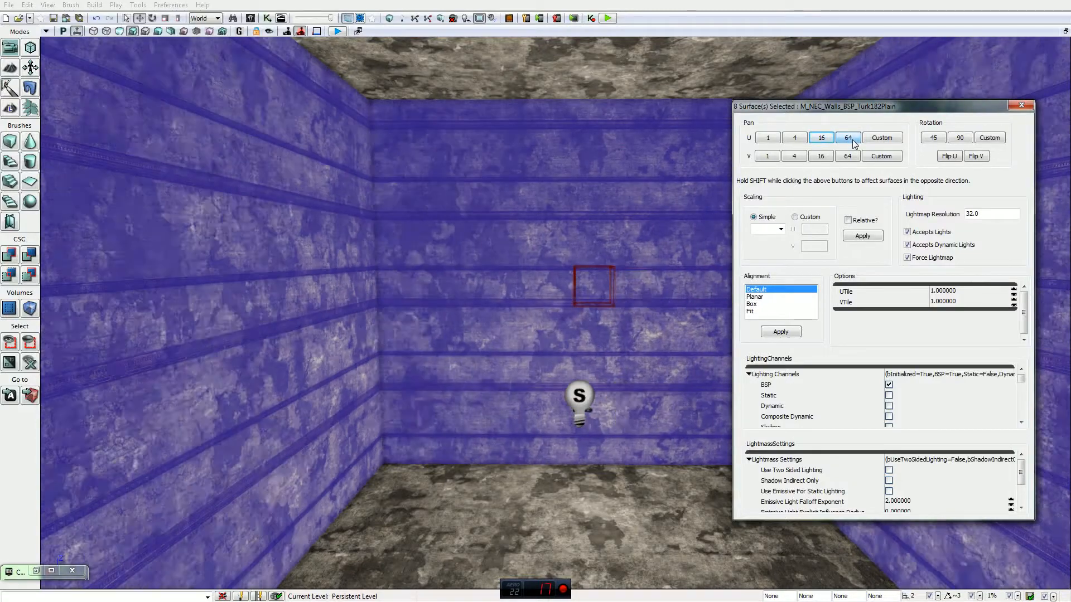
left_click(848, 138)
left_click(848, 138)
left_click(849, 138)
left_click(848, 138)
left_click(848, 137)
left_click(848, 138)
left_click(849, 138)
left_click(848, 138)
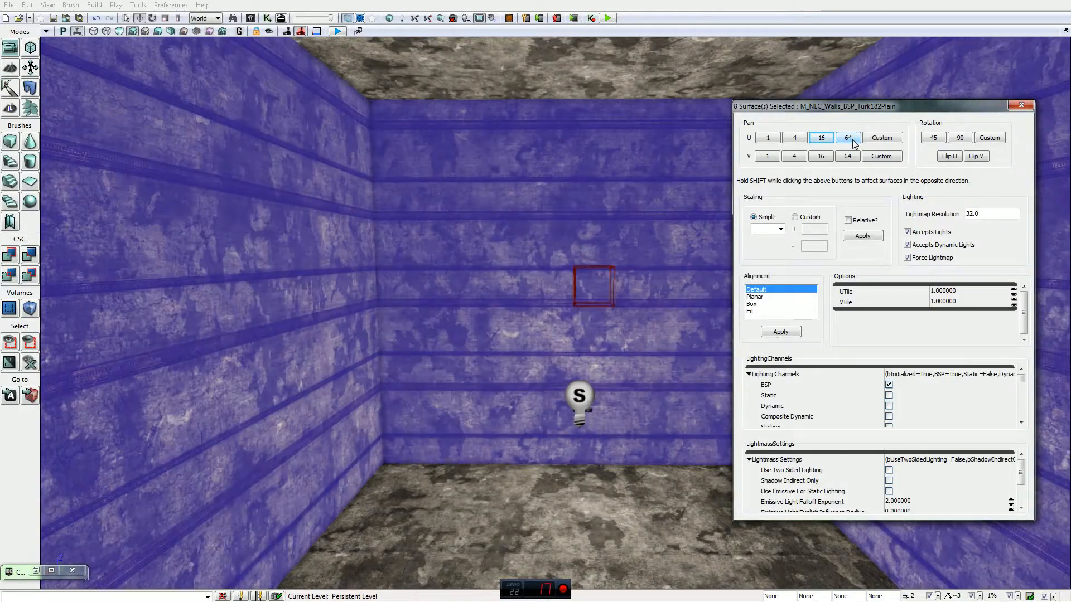
left_click(848, 138)
left_click(848, 138)
left_click(848, 138)
left_click(848, 137)
left_click(848, 138)
left_click(882, 139)
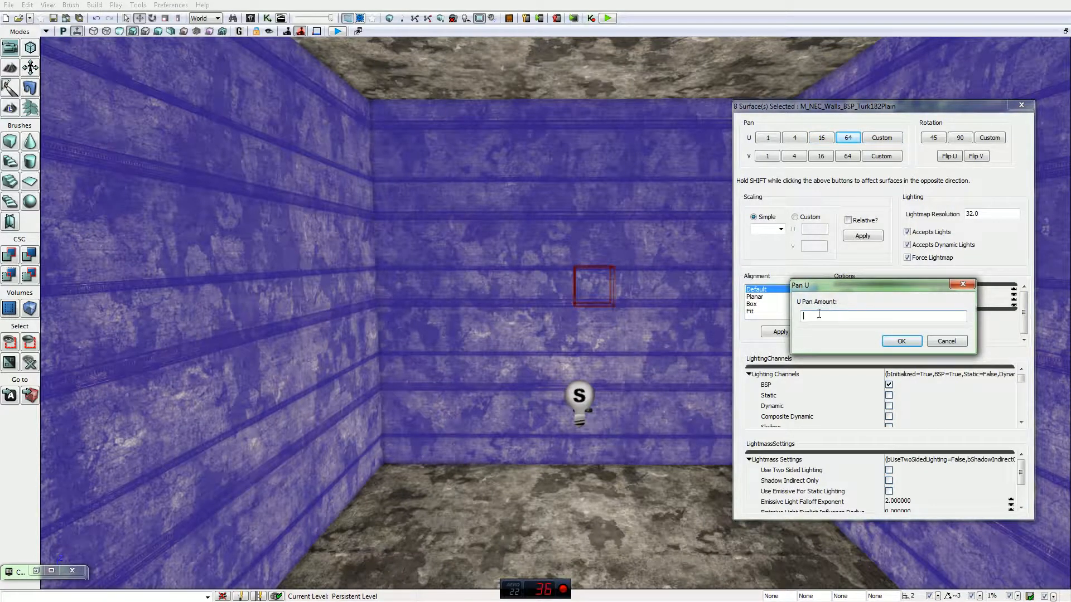
left_click(963, 284)
Rotate the material on all selected walls in 45-degree steps through a total of 180 degrees
left_click(933, 139)
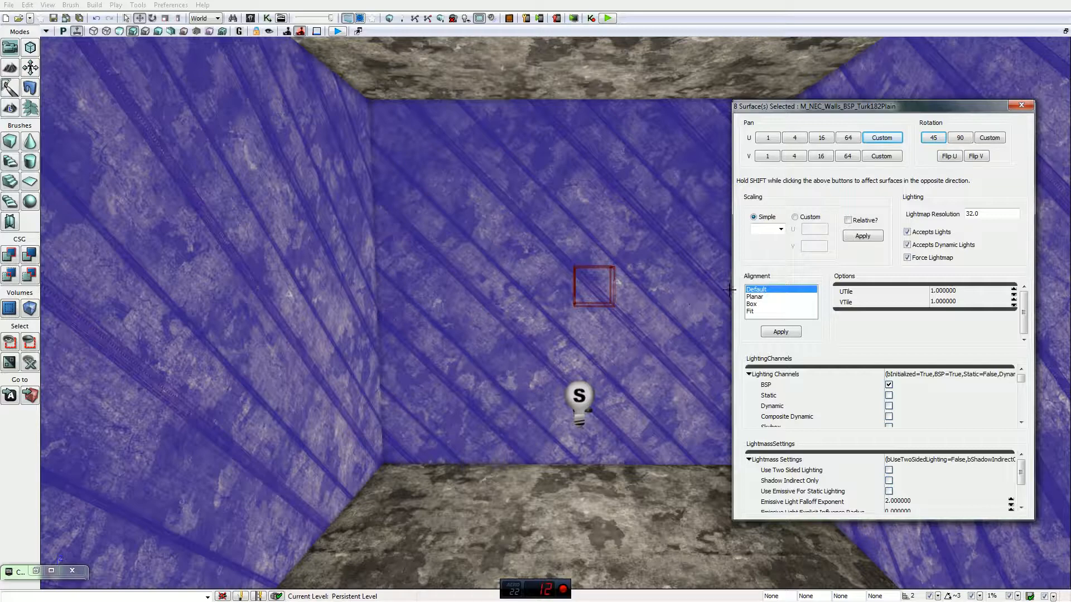
left_click(933, 138)
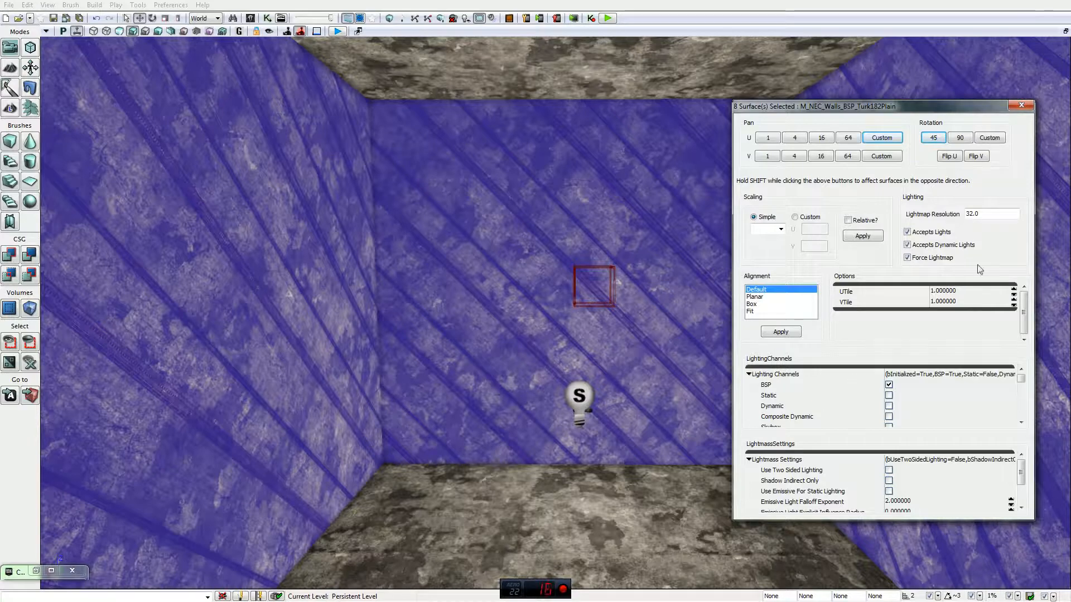
left_click(935, 140)
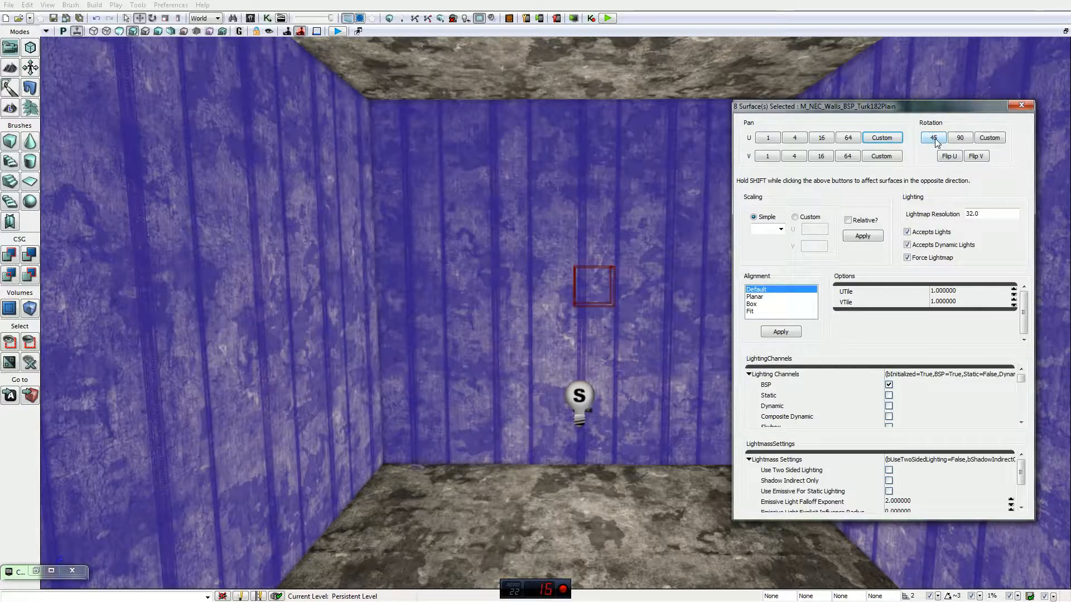
left_click(935, 140)
left_click(935, 140)
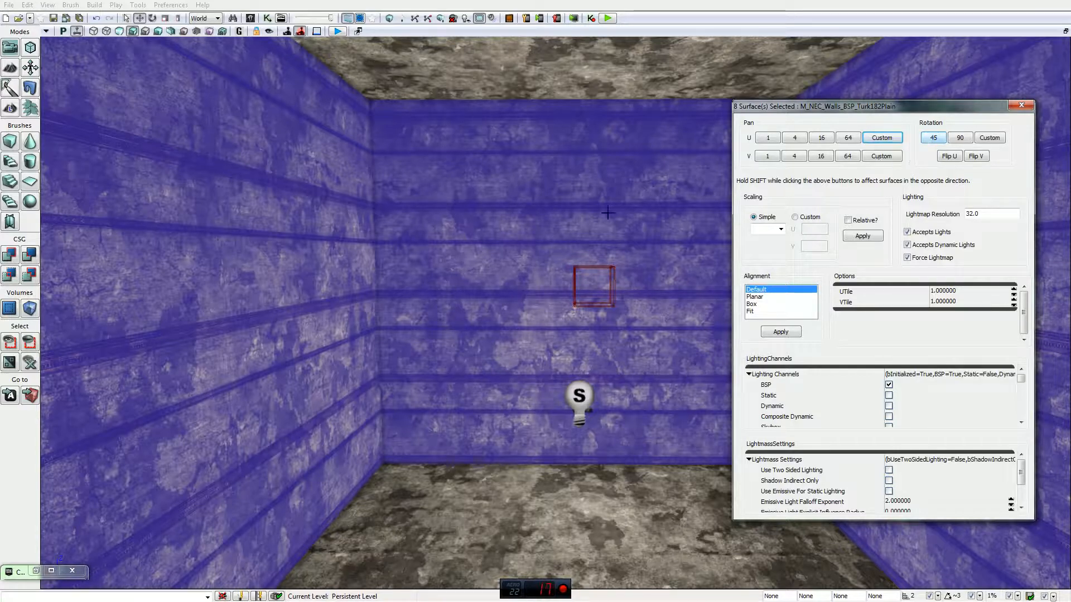
Select only the room's left-hand wall, rotate its material 180 degrees in 45-degree steps, and close the surface properties
left_click(337, 247)
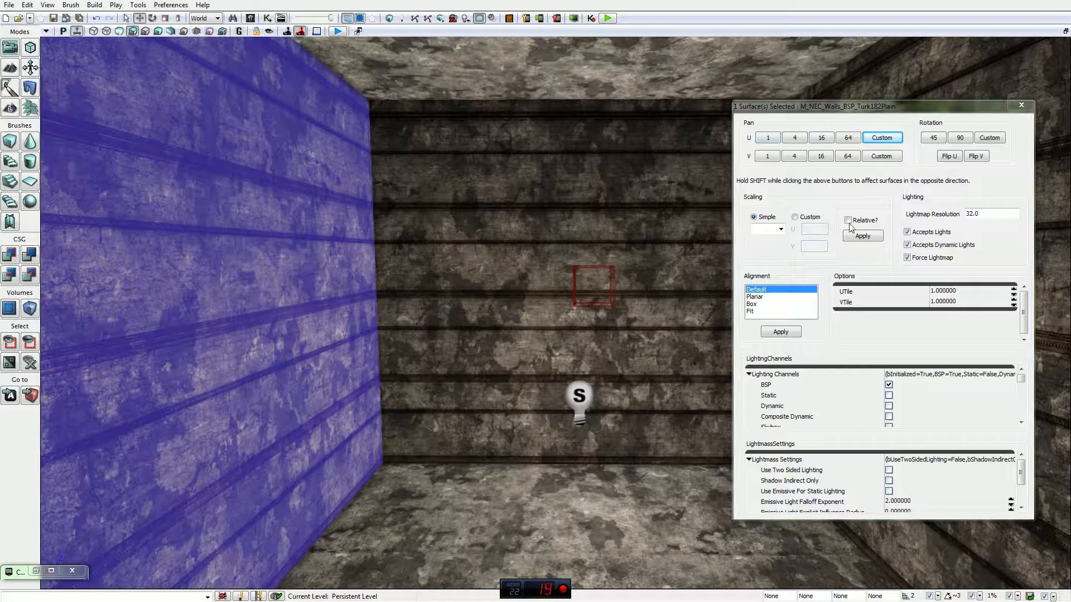
left_click(934, 140)
left_click(934, 139)
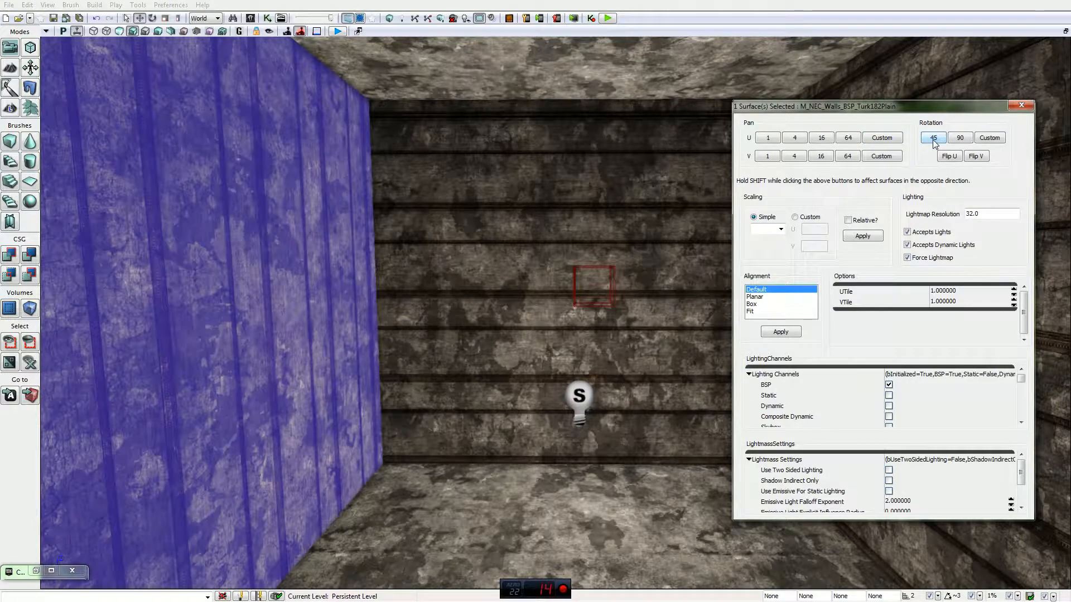
left_click(933, 140)
left_click(934, 140)
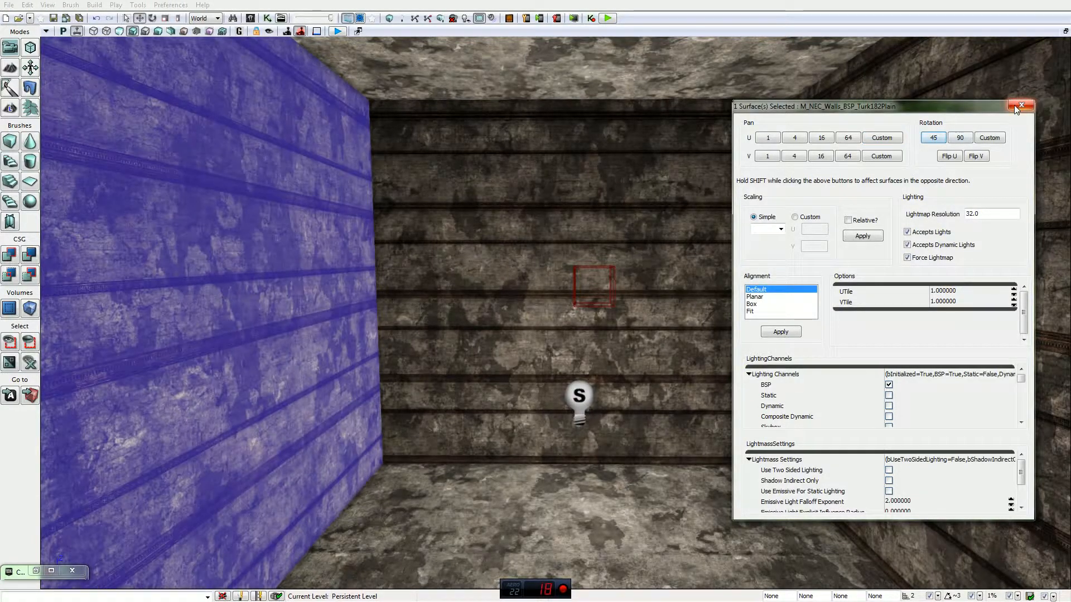
left_click(1015, 107)
Reselect the left-hand wall surface beside the room's corner and open its surface properties
left_click_drag(676, 564, 558, 560)
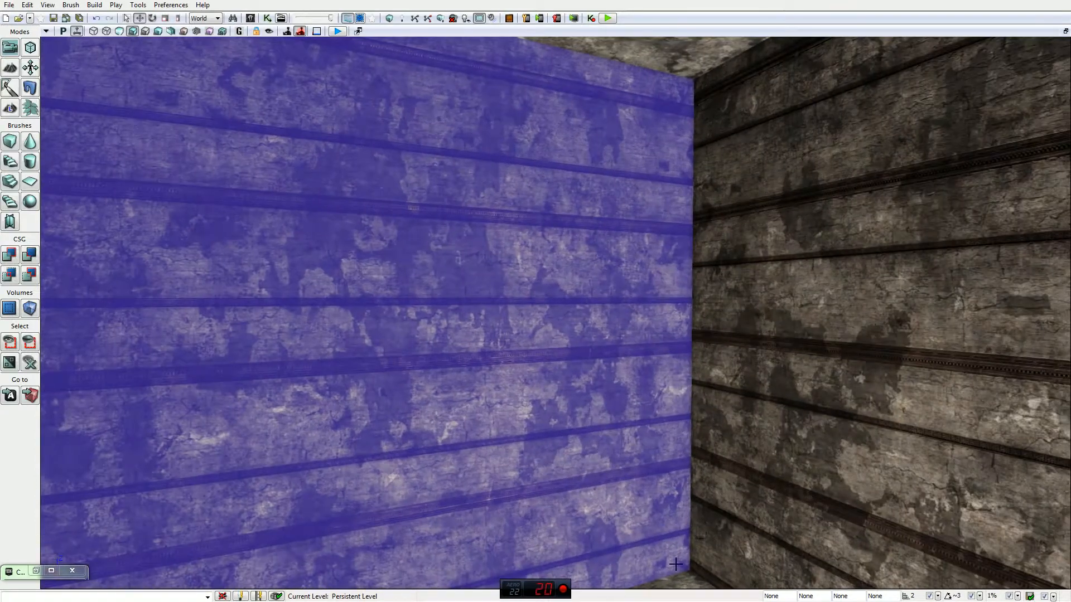
left_click(665, 579)
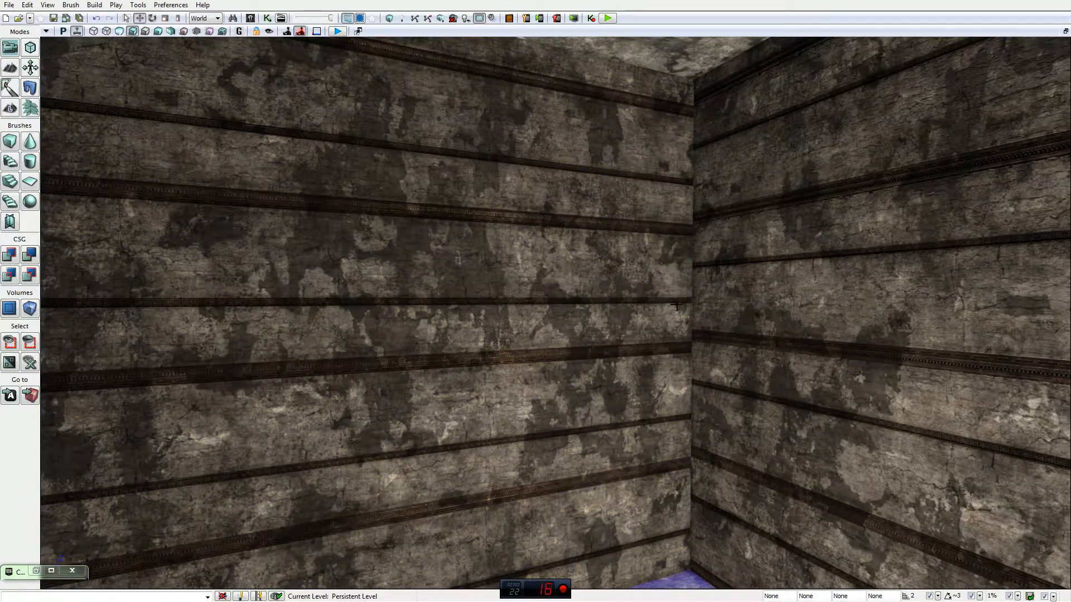
left_click(634, 291)
right_click(612, 269)
left_click(672, 277)
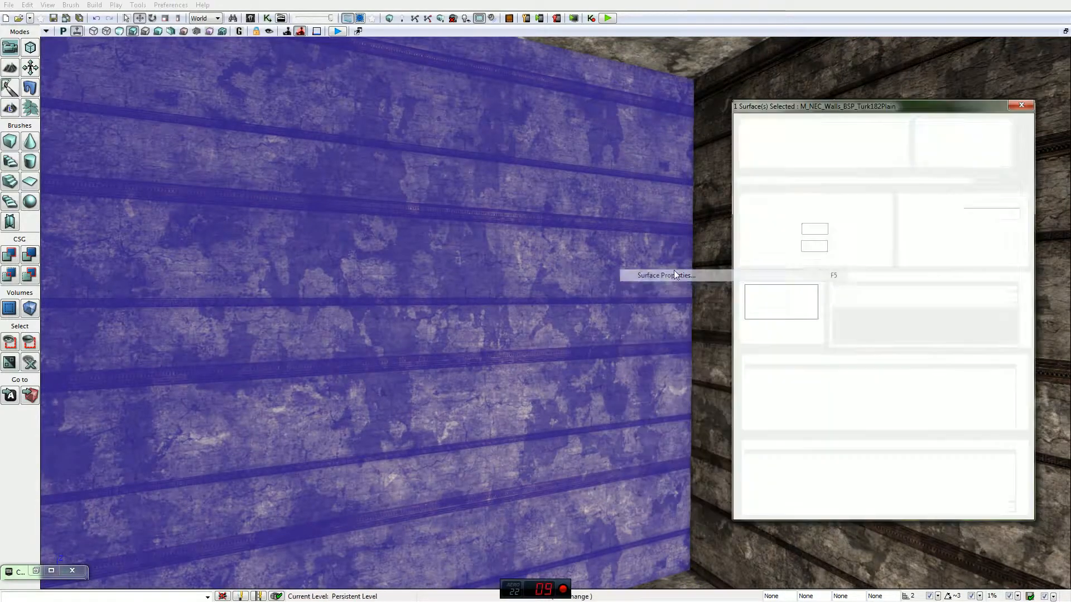
Pan the left-hand wall's material along V in 1-unit steps, in one direction and in the opposite one, and close the surface properties
left_click(767, 156)
left_click(767, 157)
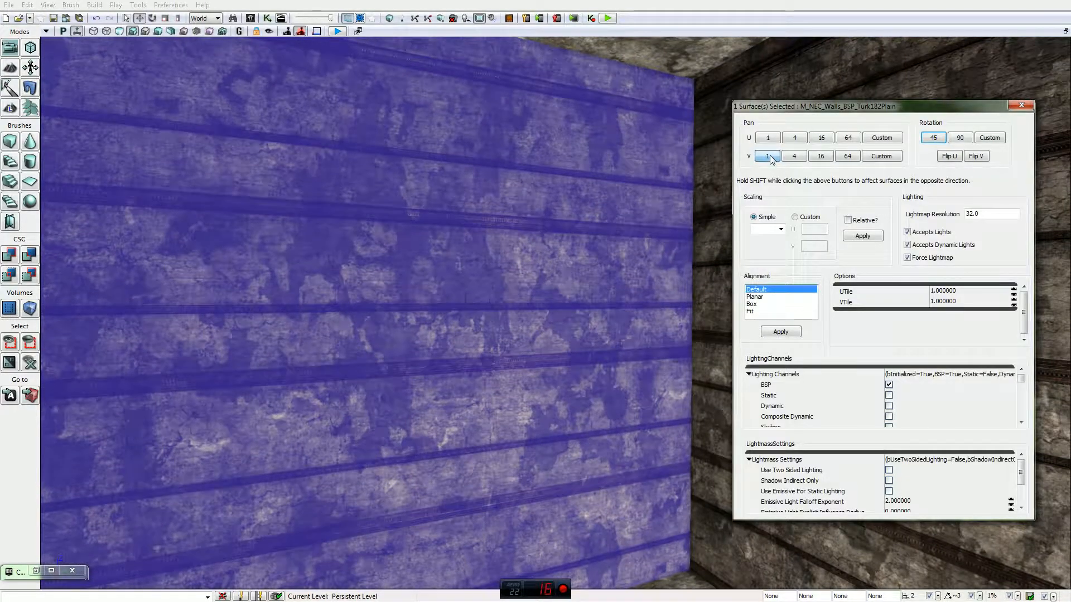
left_click(768, 156)
left_click(767, 156)
left_click(772, 159)
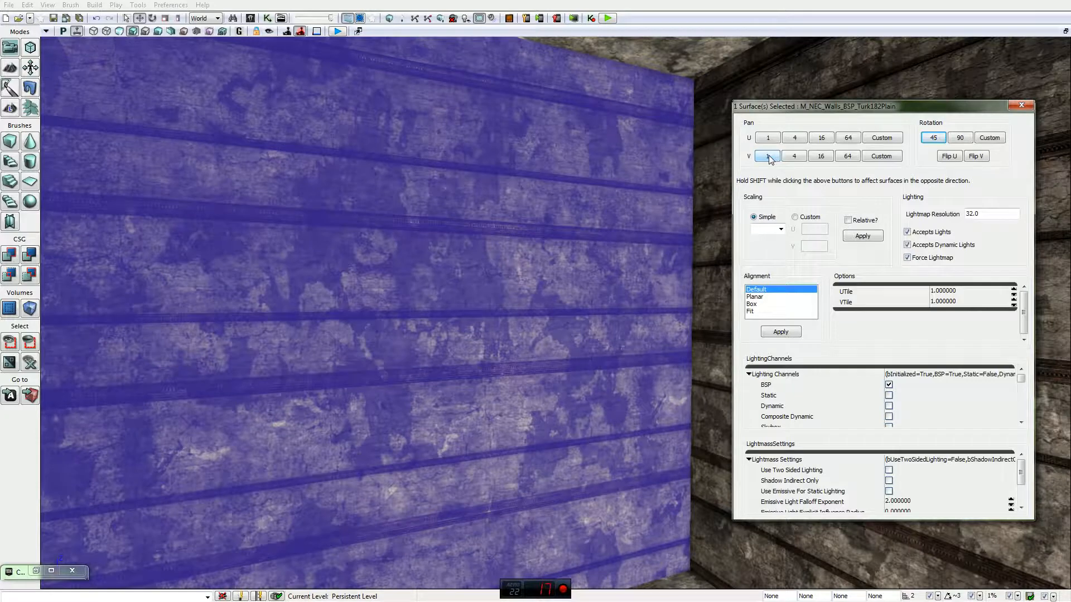
left_click(767, 160)
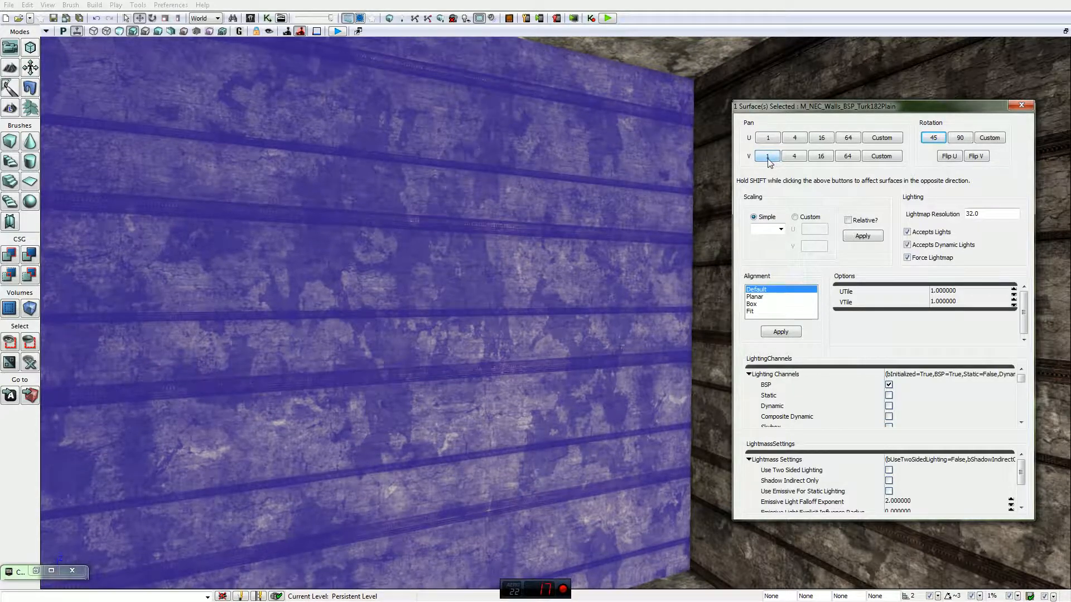
left_click(768, 160)
left_click(768, 160)
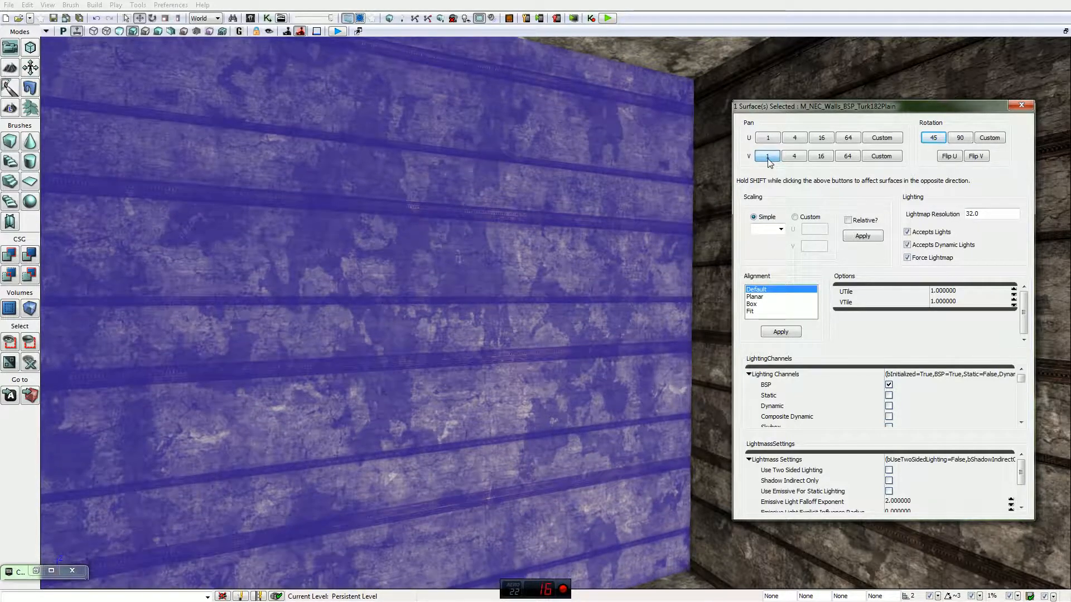
left_click(768, 160)
left_click(768, 160)
left_click(768, 160)
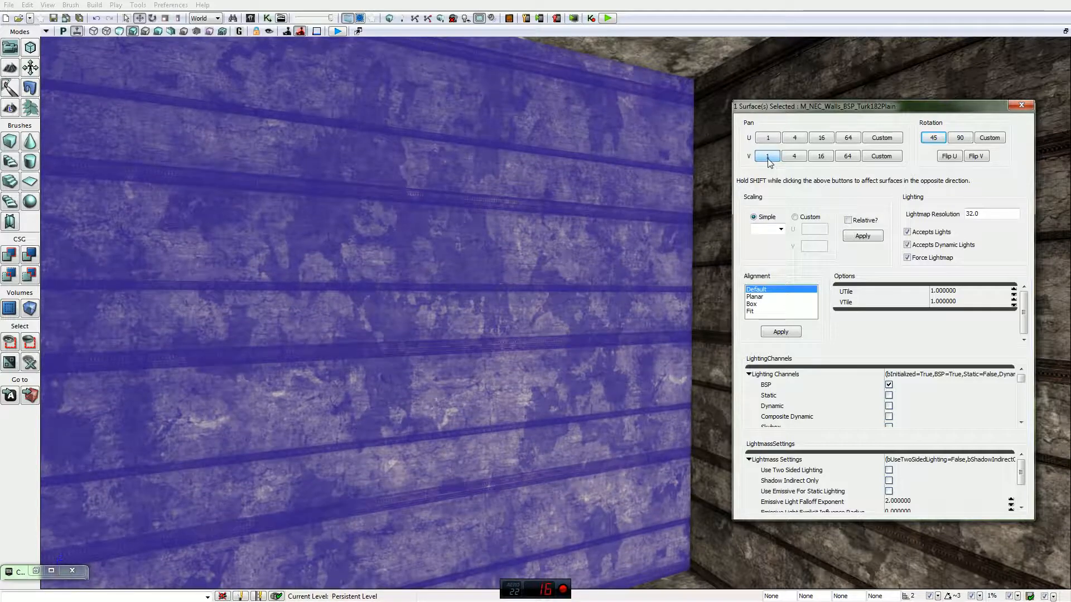
left_click(1025, 106)
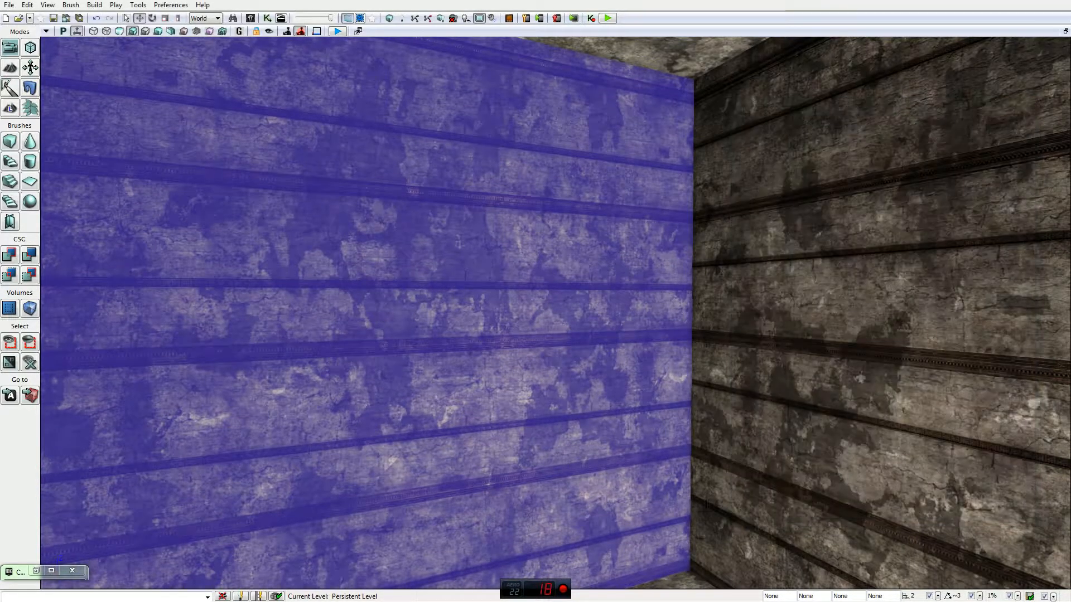
Select the floor surface instead of the left-hand wall and examine how the trim lines meet at the room's corner
left_click(684, 580)
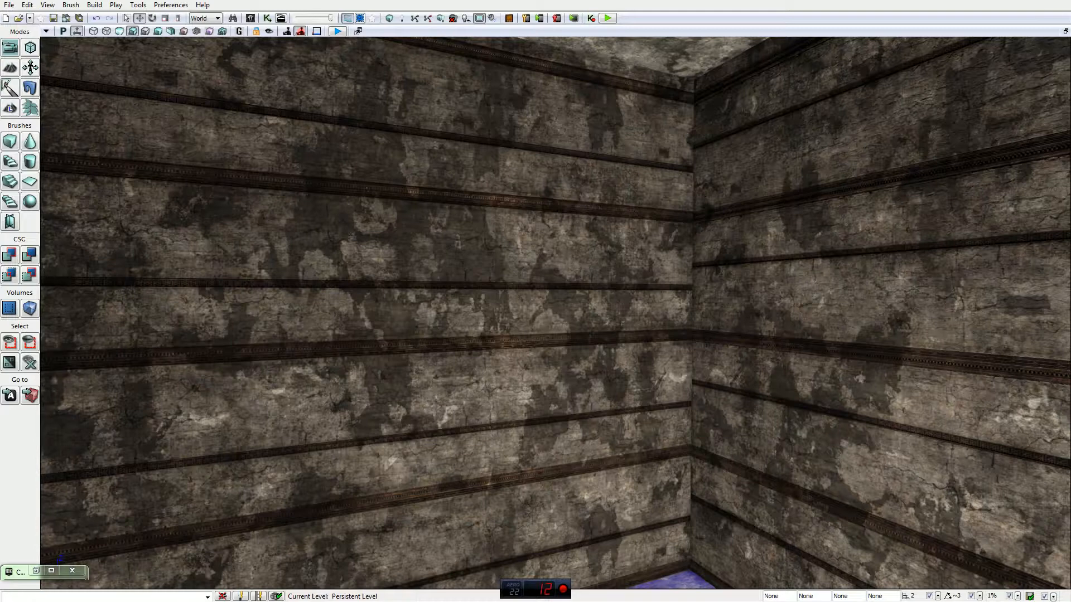
key("s")
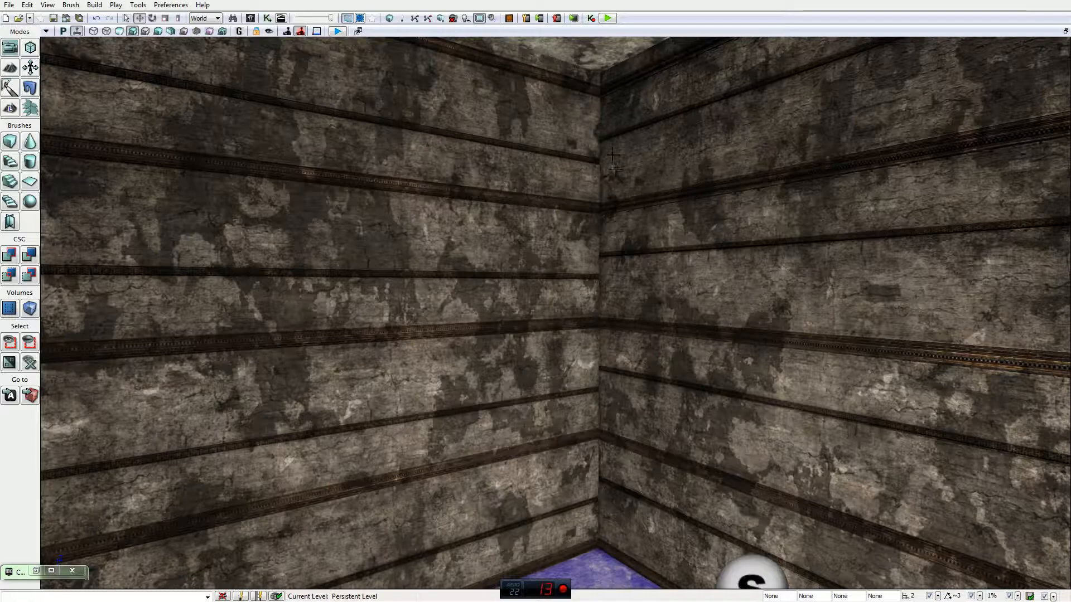
right_click_drag(697, 286, 575, 288)
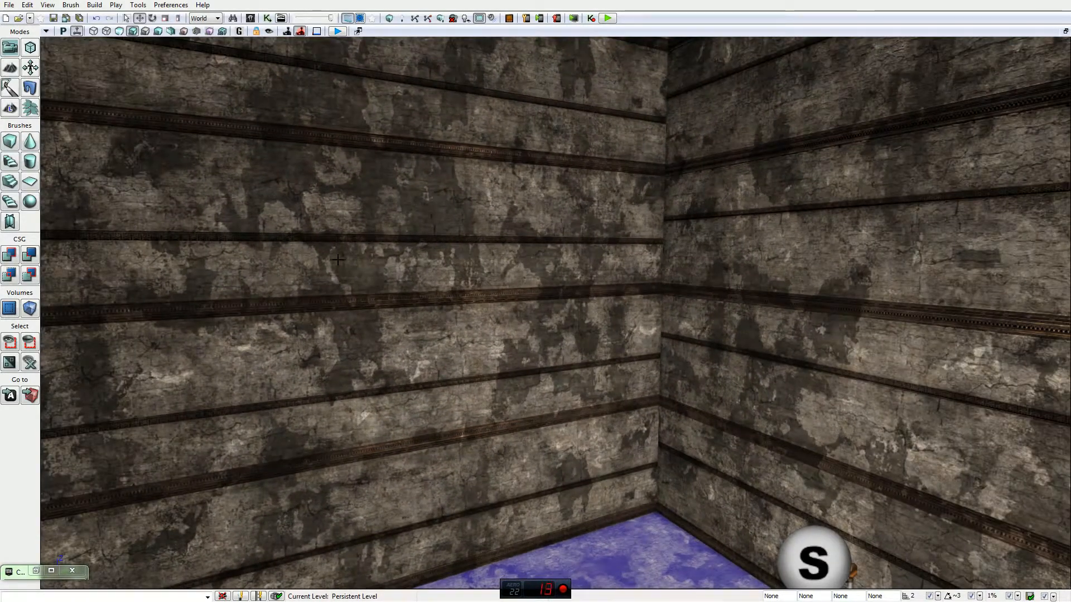
right_click_drag(131, 359, 704, 265)
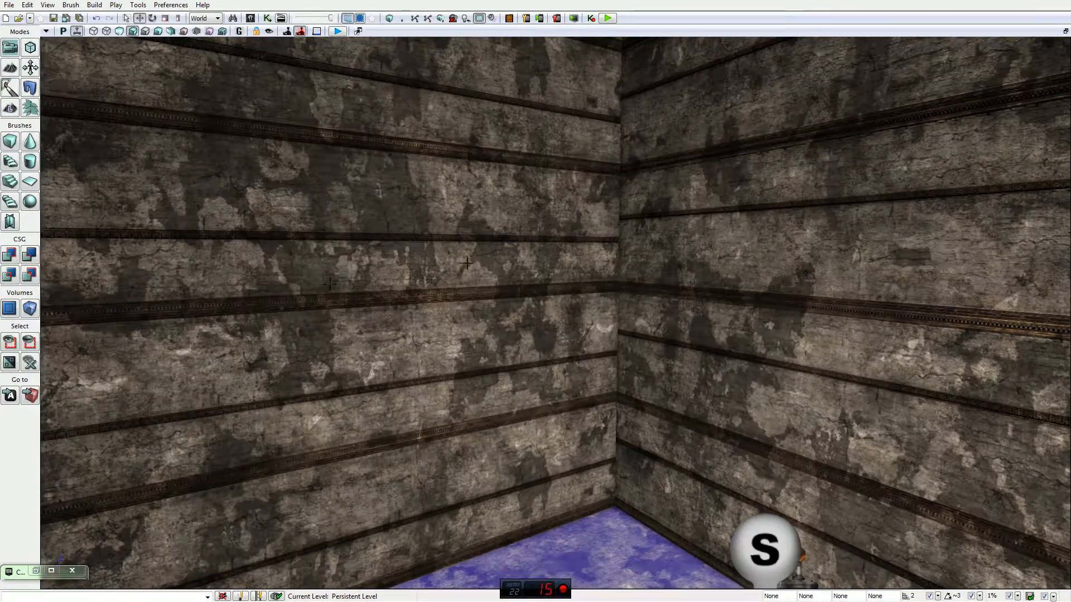
right_click_drag(466, 262, 505, 201)
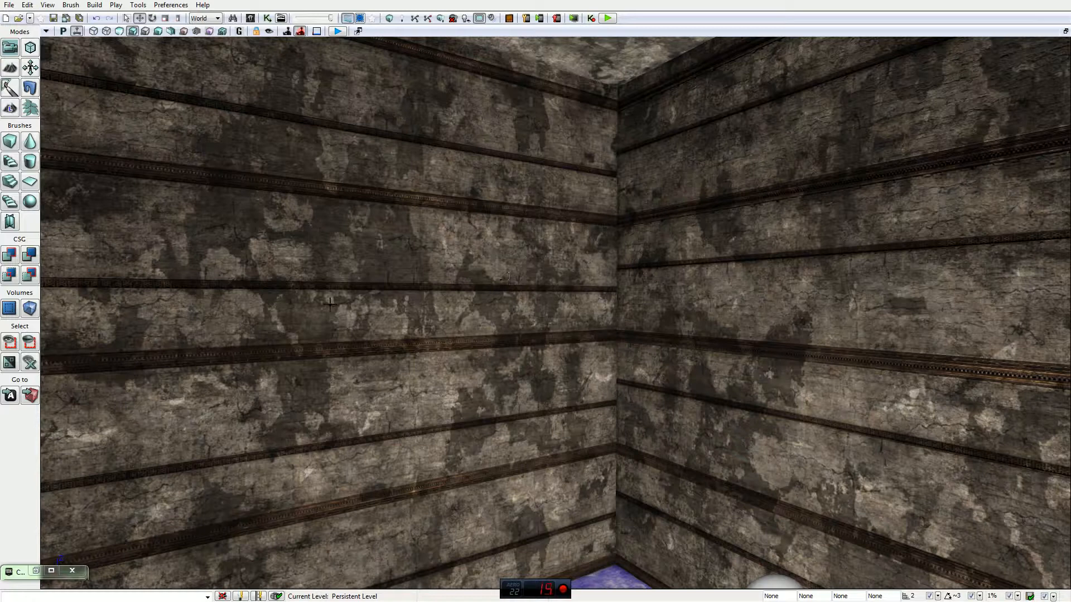
Select the left-hand wall again, rotate its material a further 180 degrees in 45-degree steps, and close the surface properties
right_click(576, 278)
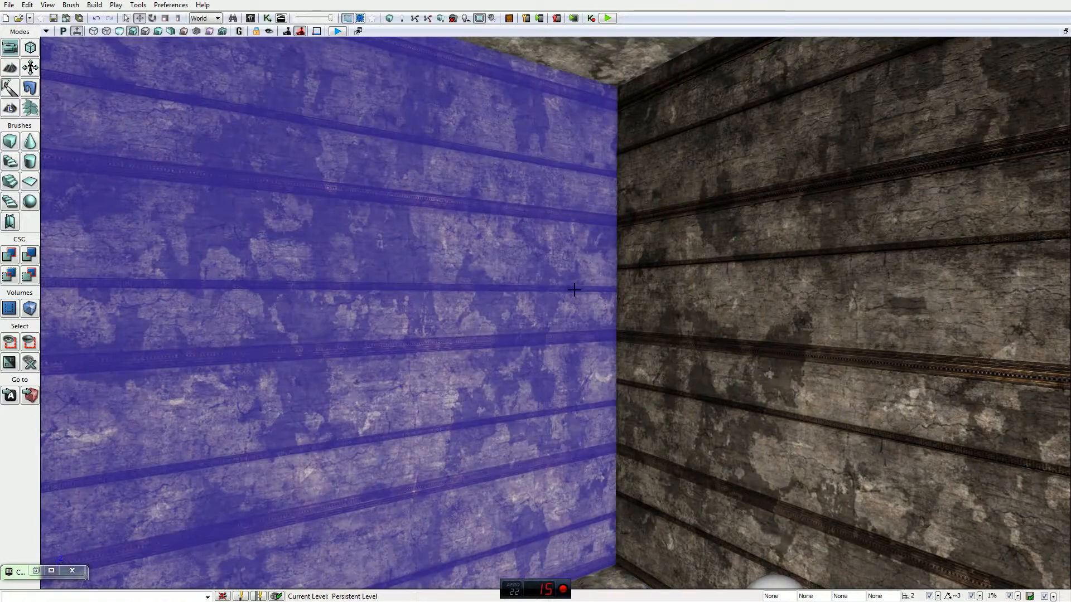
left_click(623, 284)
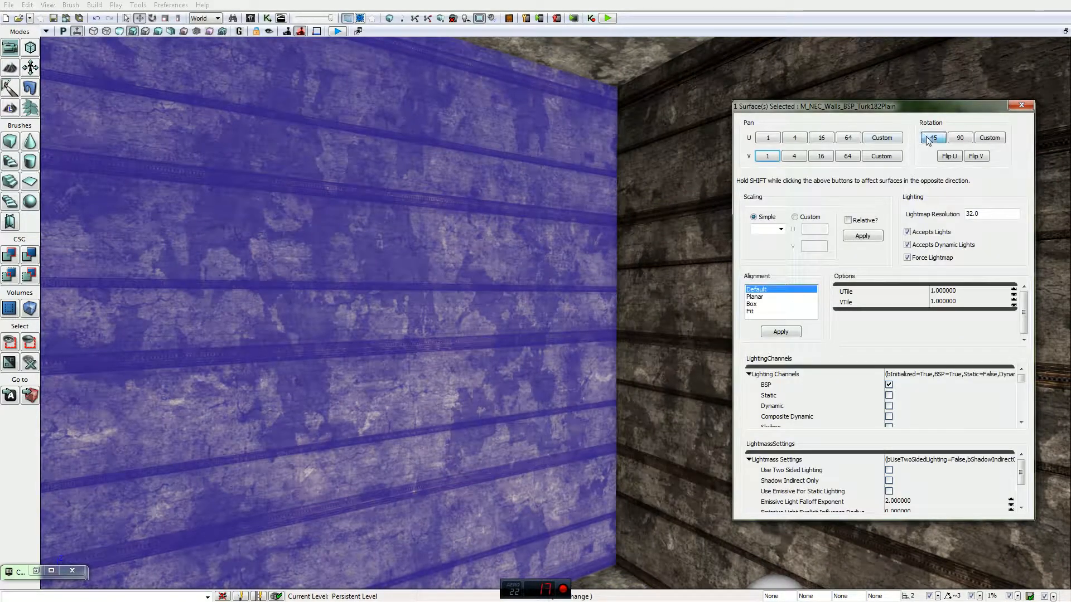
left_click(930, 138)
left_click(926, 138)
left_click(926, 137)
left_click(927, 138)
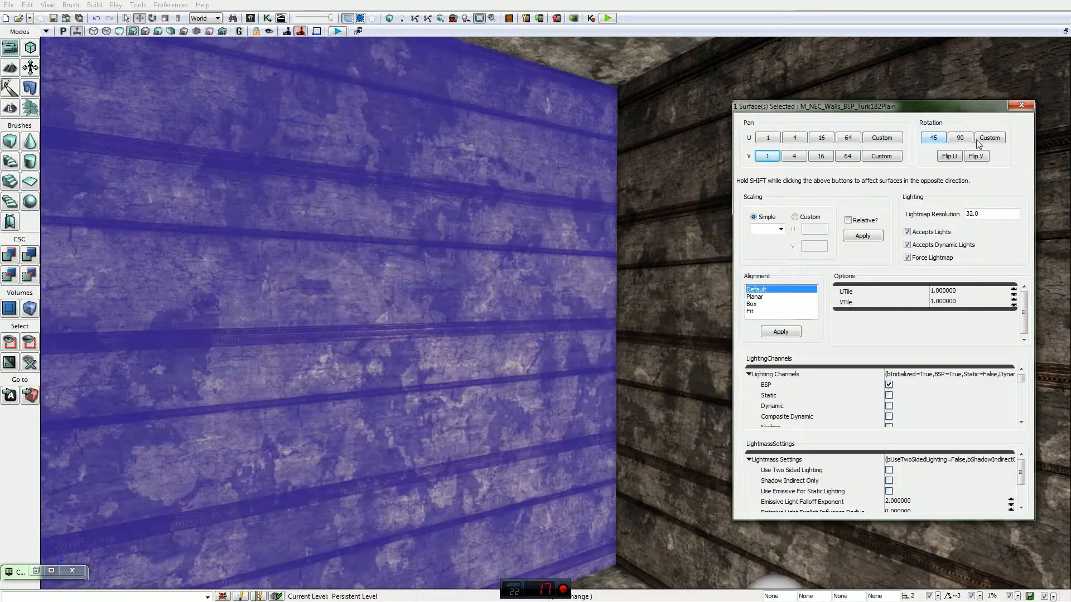
left_click(1020, 106)
Extend the selection from the left-hand wall to all adjacent walls
right_click(550, 261)
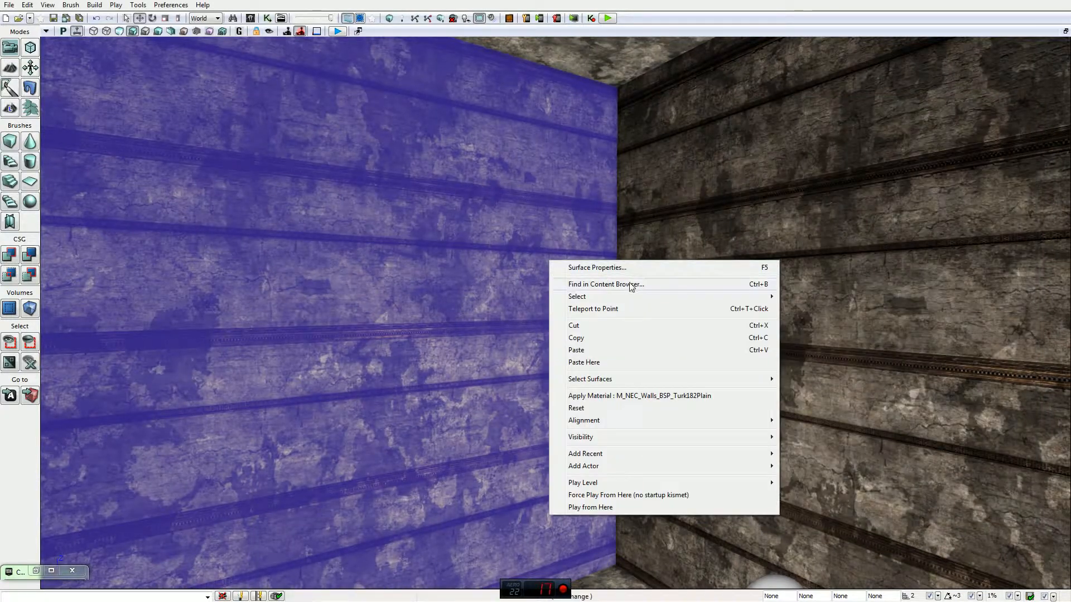
mouse_move(697, 379)
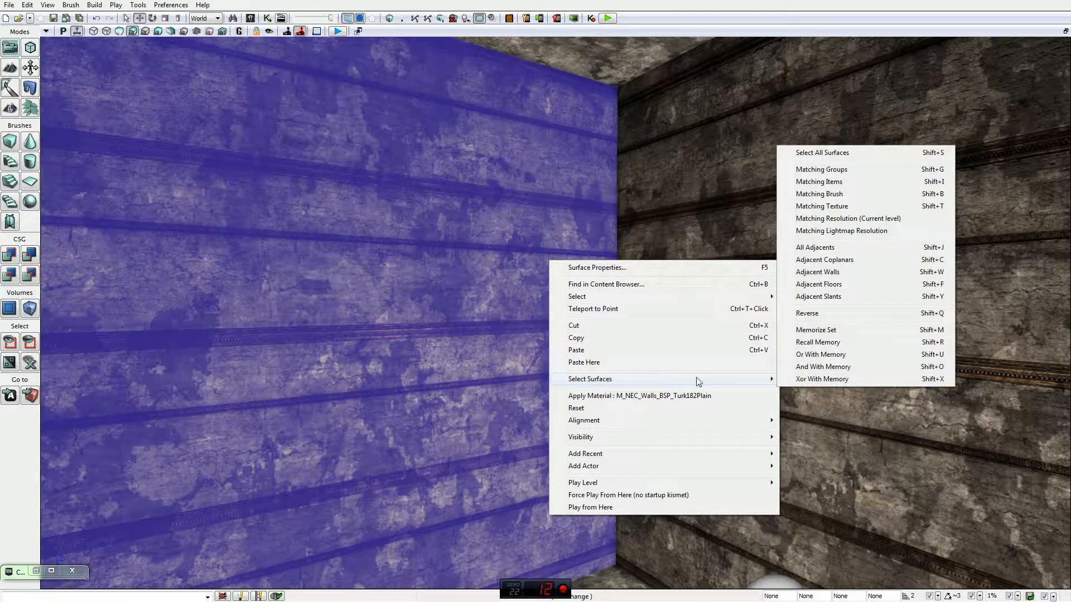
left_click(834, 272)
right_click_drag(726, 290, 803, 274)
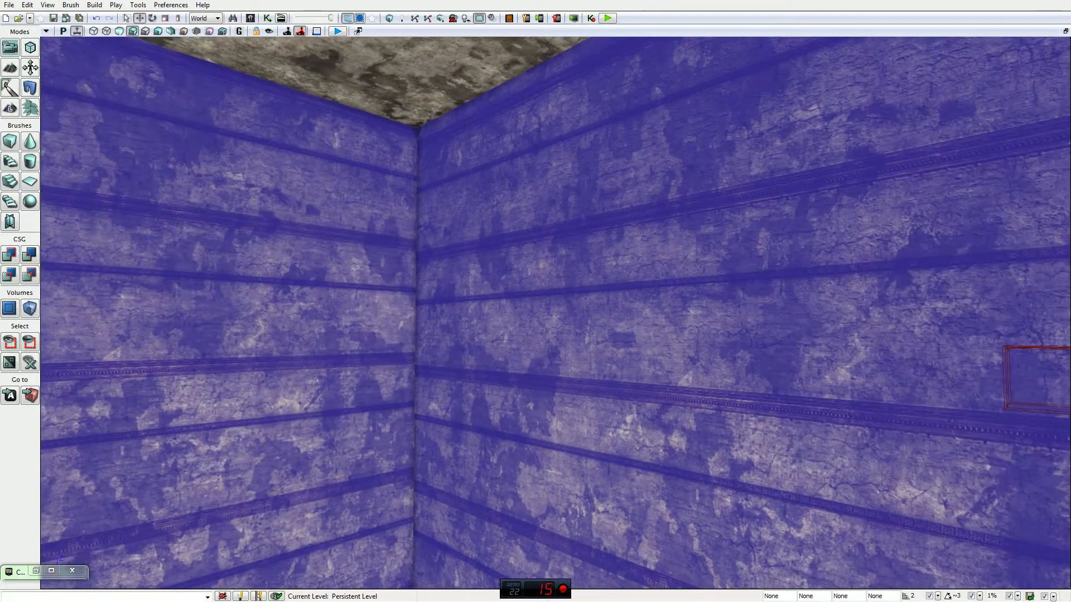
left_click_drag(804, 273, 904, 206)
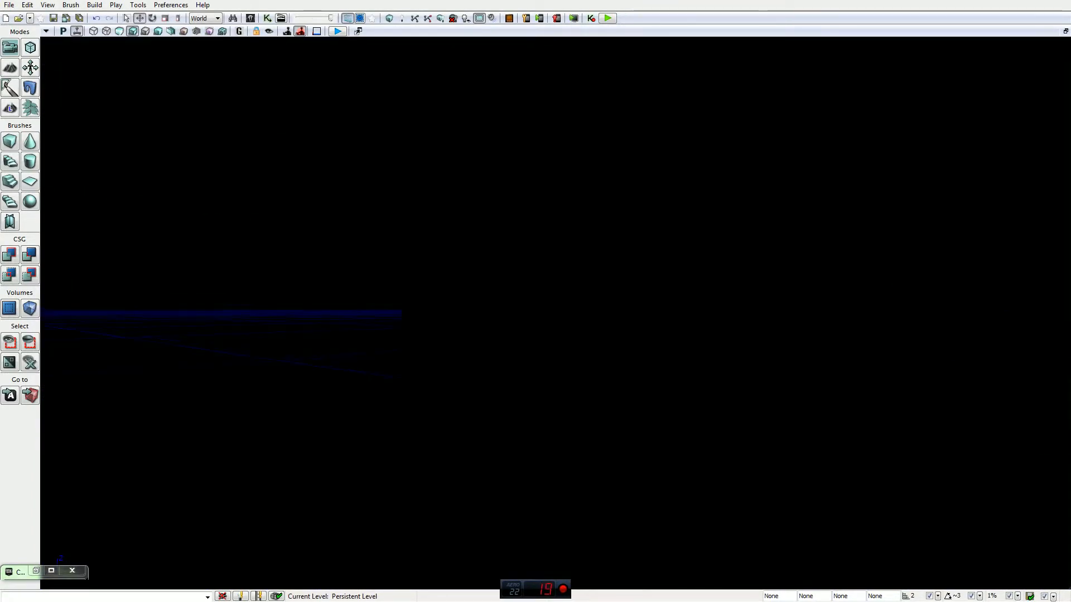
Select all surfaces of the room's geometry, starting from an outer wall face
right_click(741, 280)
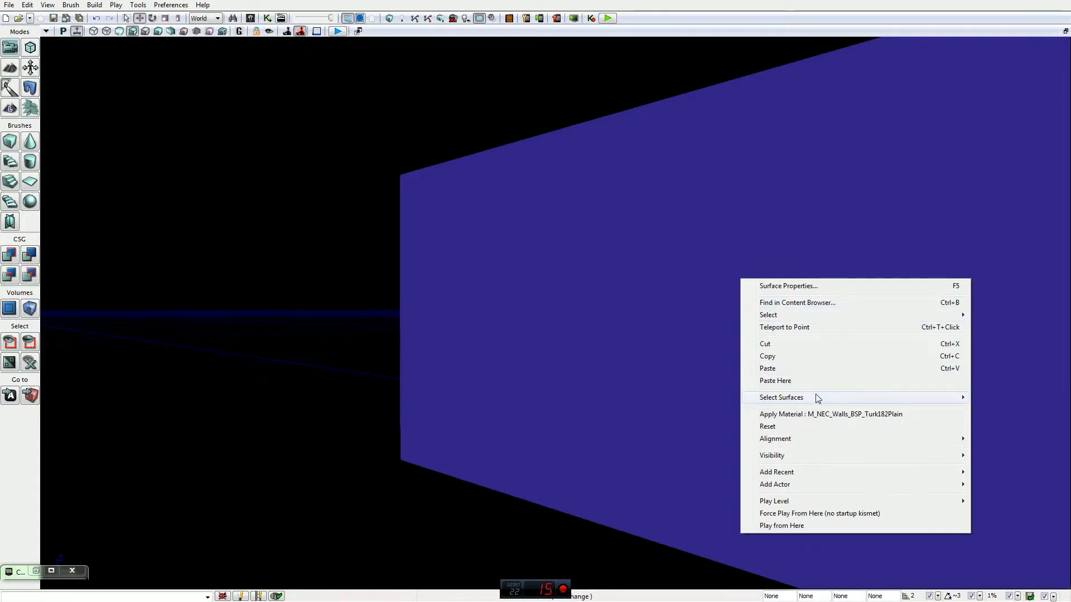
mouse_move(816, 394)
left_click(620, 172)
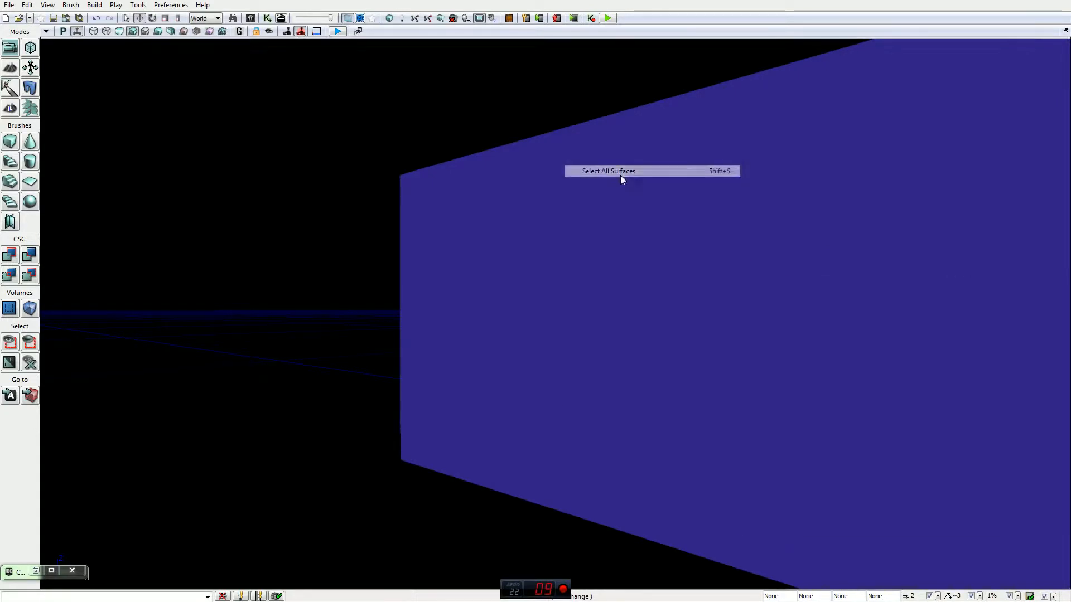
right_click_drag(620, 175, 620, 139)
mouse_move(619, 286)
right_mouse_down()
mouse_move(622, 234)
mouse_move(619, 287)
right_mouse_up()
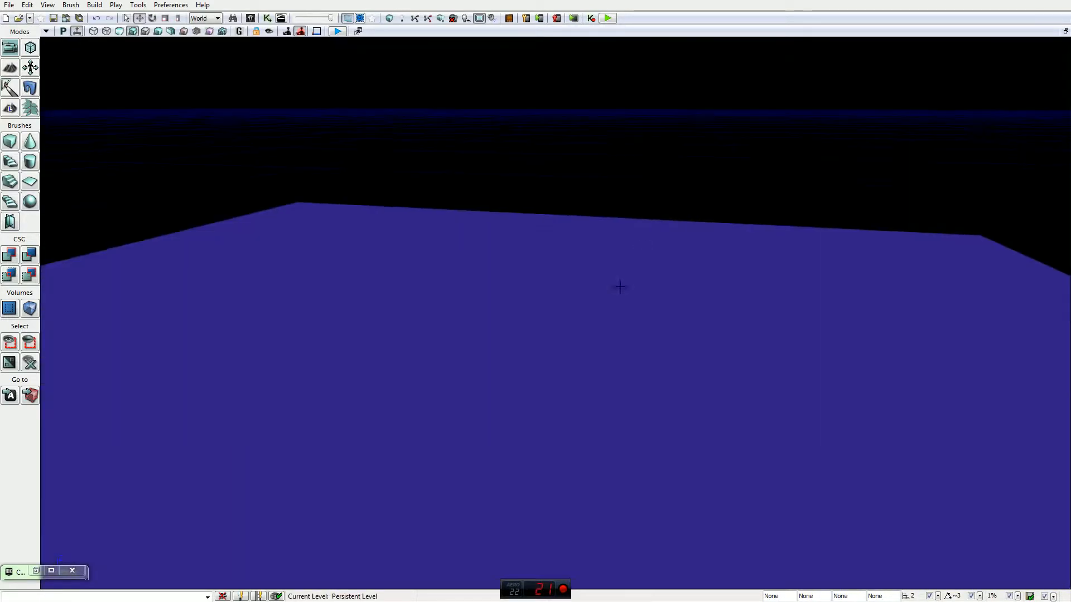
left_click_drag(579, 346, 574, 424)
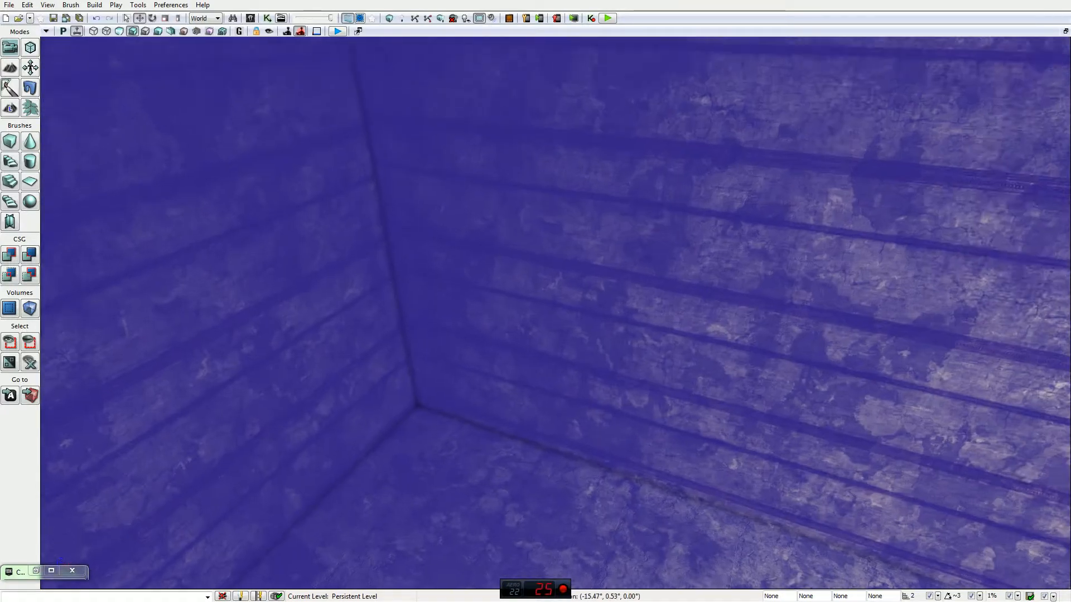
Remove the floor and ceiling surfaces from the selection, leaving only the wall surfaces selected
right_click_drag(574, 424, 515, 536)
left_click(658, 312, "ctrl")
right_click_drag(658, 313, 628, 357)
left_click(626, 137, "ctrl")
left_click_drag(628, 357, 633, 402)
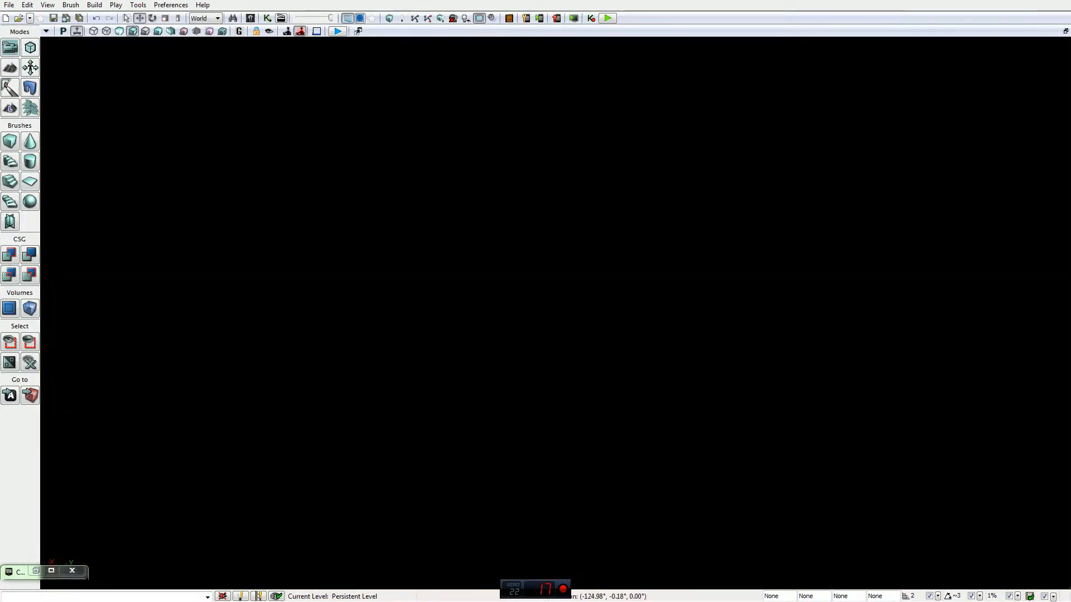
mouse_move(633, 402)
right_mouse_down()
mouse_move(638, 305)
mouse_move(628, 357)
mouse_move(628, 312)
mouse_move(603, 396)
mouse_move(602, 329)
right_mouse_up()
left_click(628, 314, "ctrl+shift")
key("Delete")
scroll(674, 263, "up", 2)
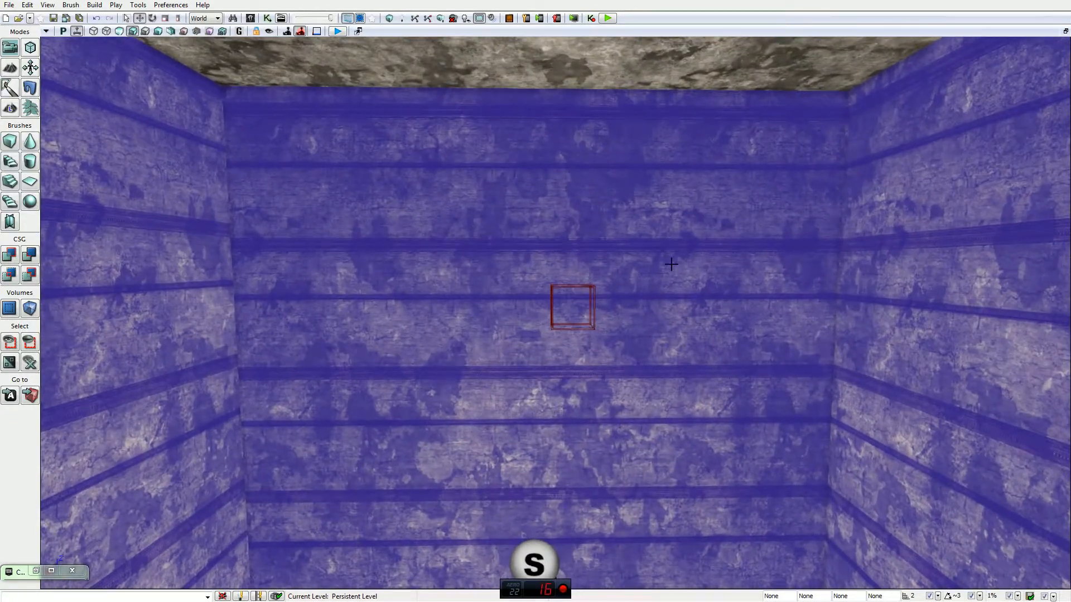
Open the surface properties of the selected walls and reposition the dialog over the viewport
right_click(671, 264)
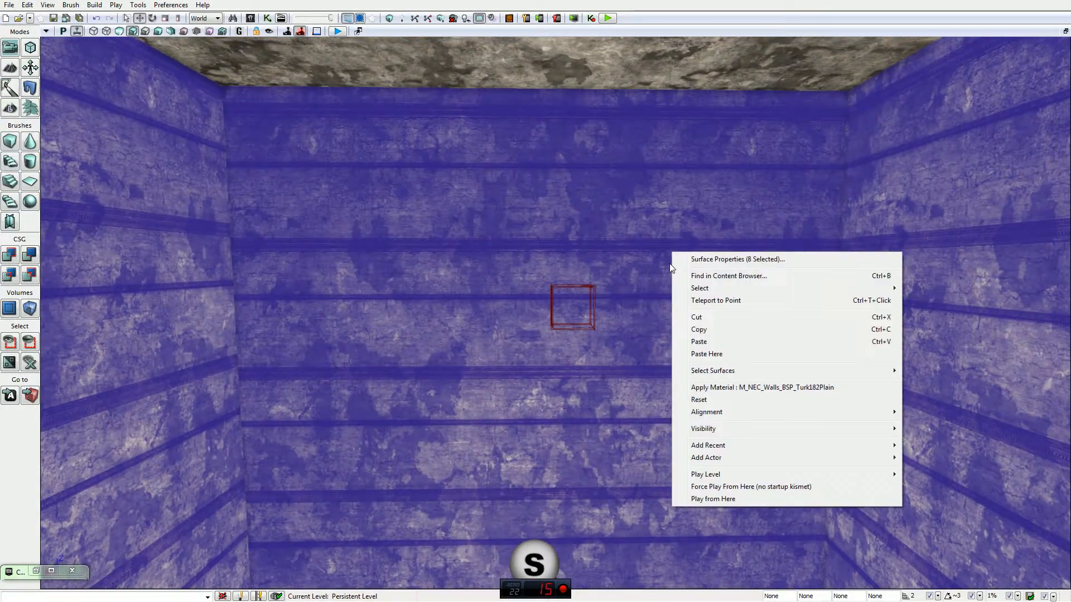
left_click(733, 257)
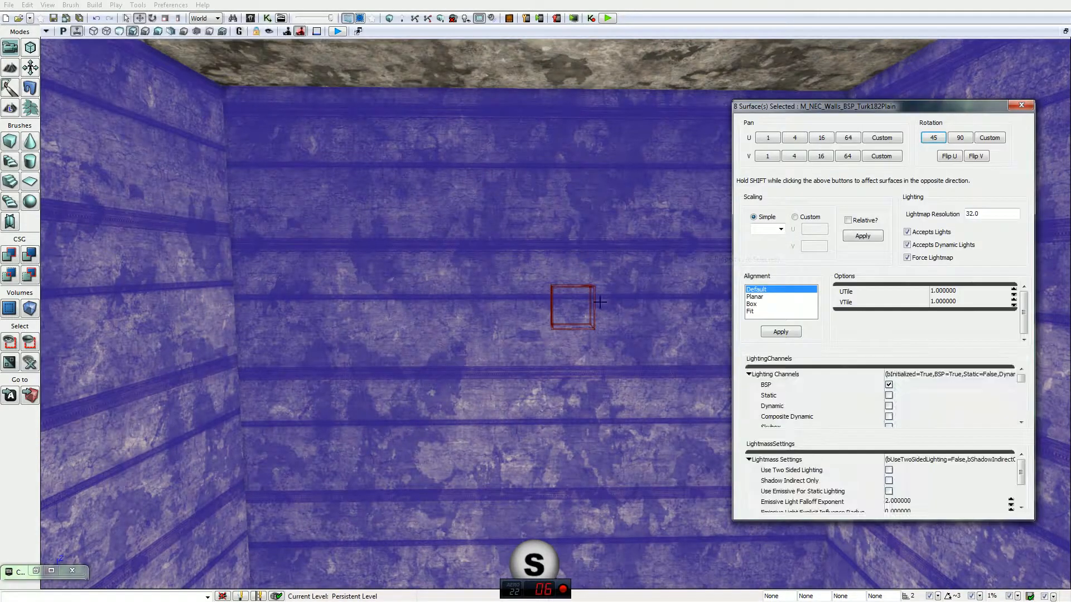
left_click_drag(849, 105, 777, 101)
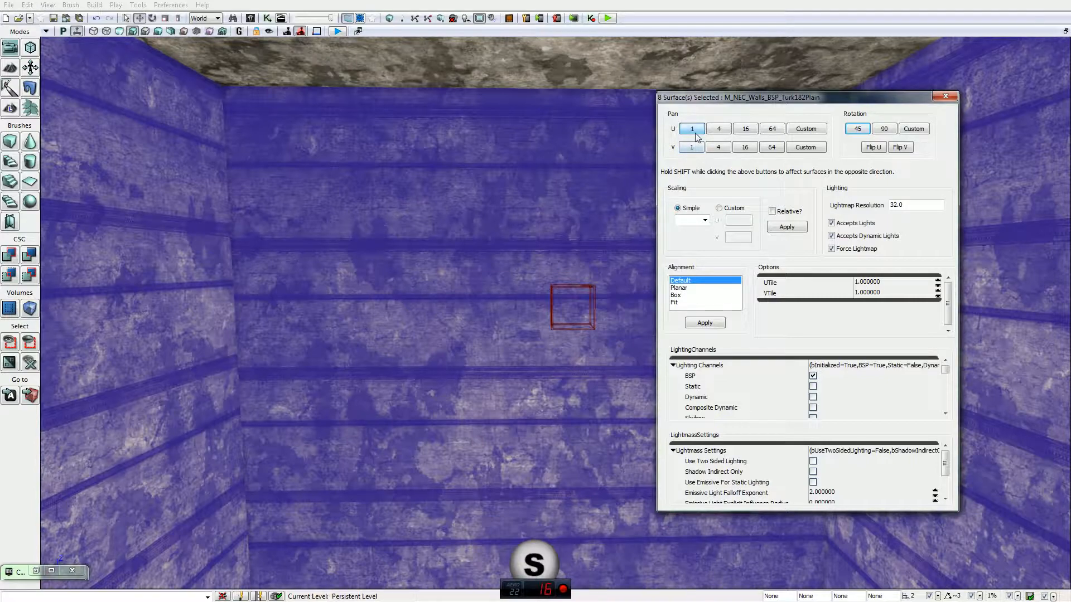
Pan the material on all selected walls along U, first in 64-unit steps and finally in 16-unit steps
left_click(771, 130)
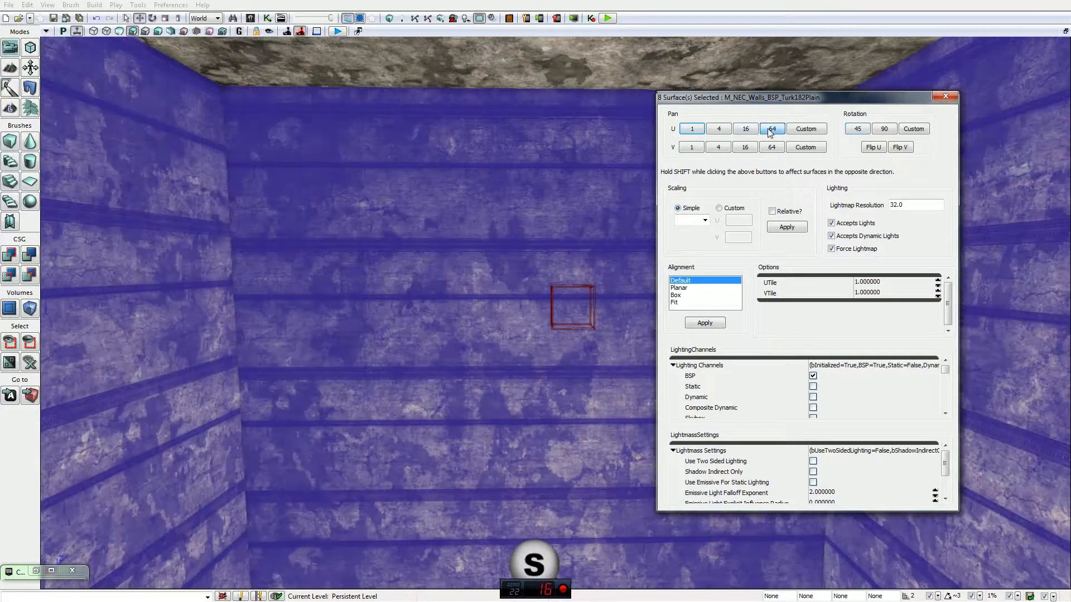
left_click(770, 130)
left_click(771, 130)
left_click(770, 130)
left_click(771, 130)
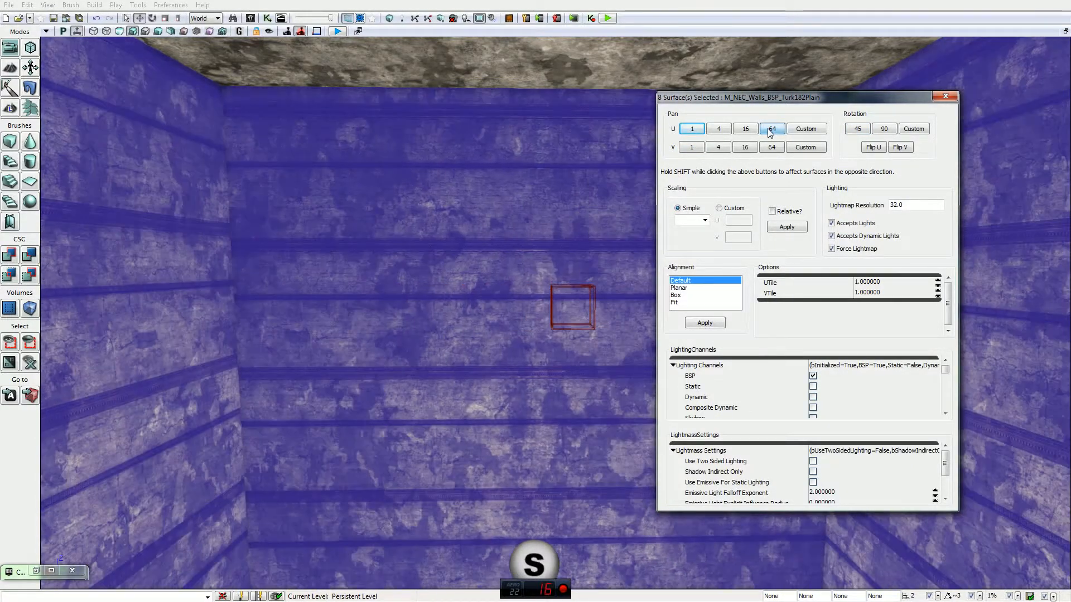
left_click(771, 130)
left_click(745, 130)
left_click(745, 130)
left_click(745, 130)
left_click(745, 130)
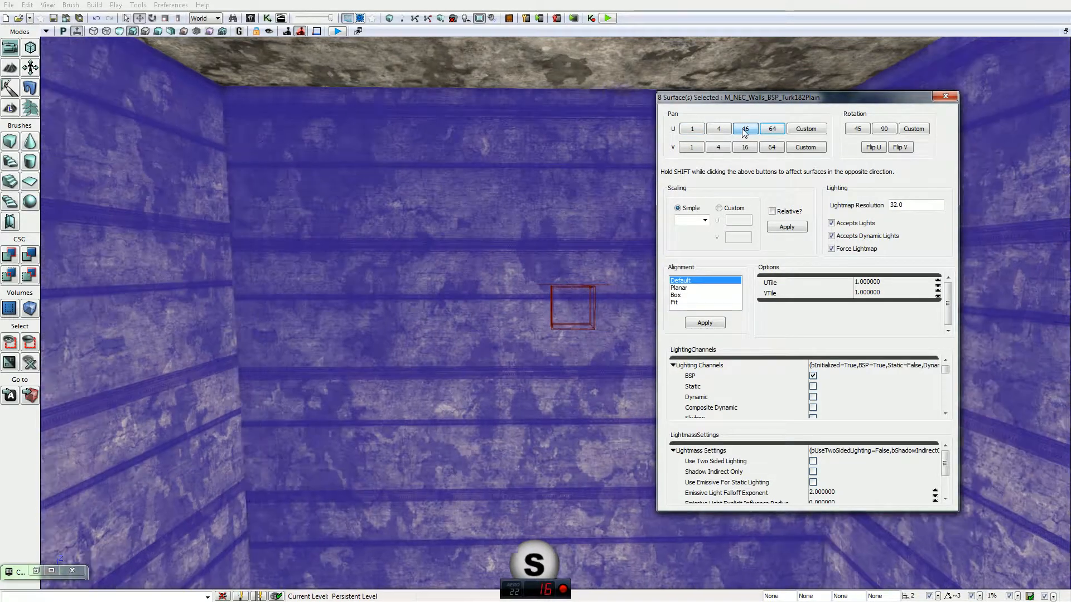
left_click(745, 130)
left_click(745, 130)
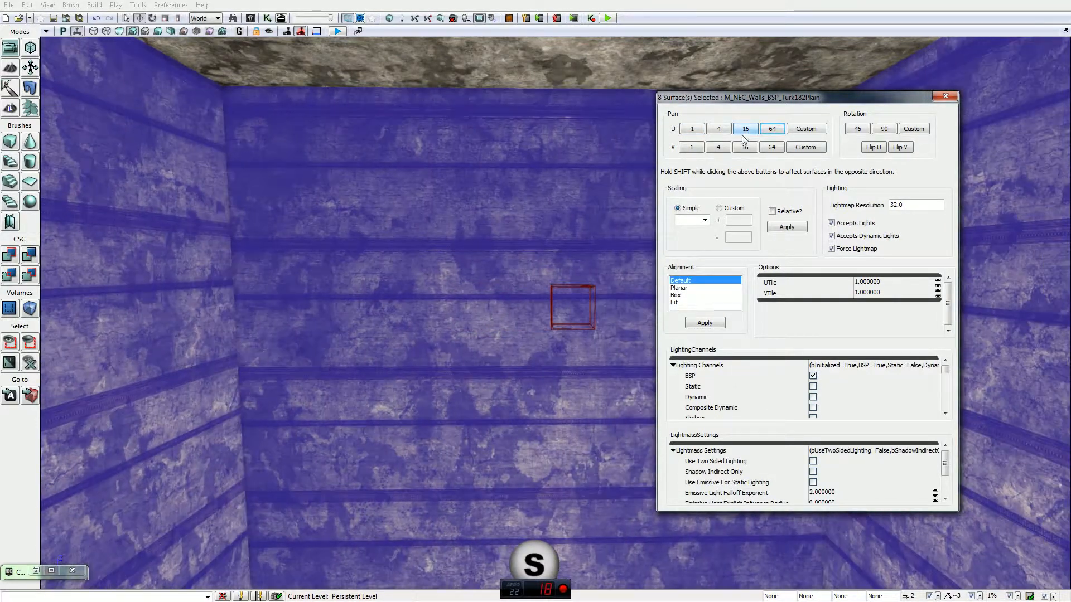
Pan the material on all selected walls along V in repeated 16-unit steps
left_click(745, 148)
left_click(745, 148)
left_click(745, 148)
left_click(745, 148)
left_click(745, 149)
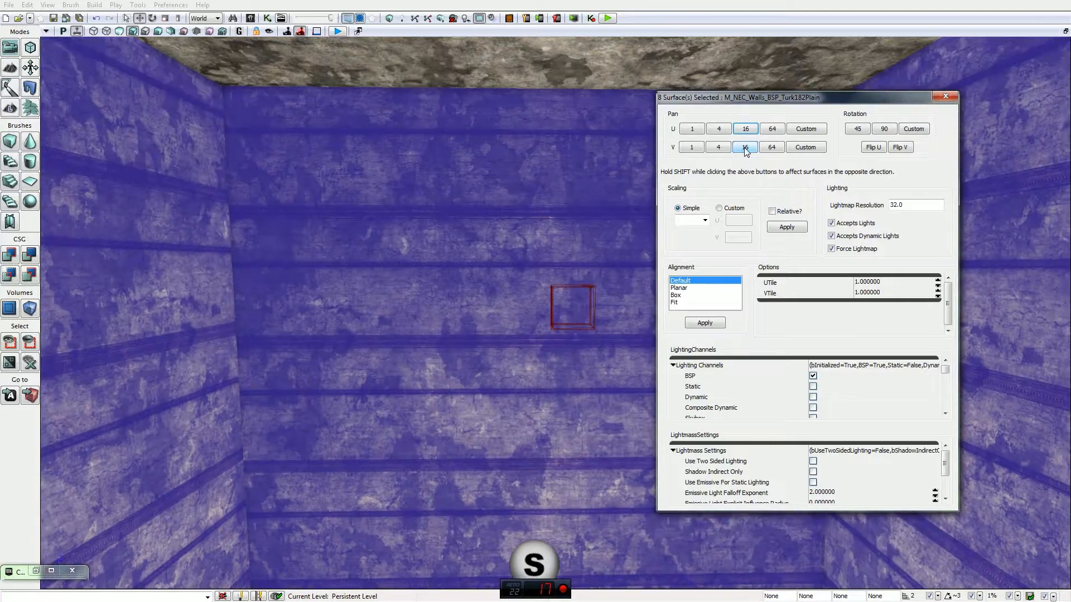
left_click(745, 148)
left_click(745, 149)
left_click(745, 148)
left_click(745, 148)
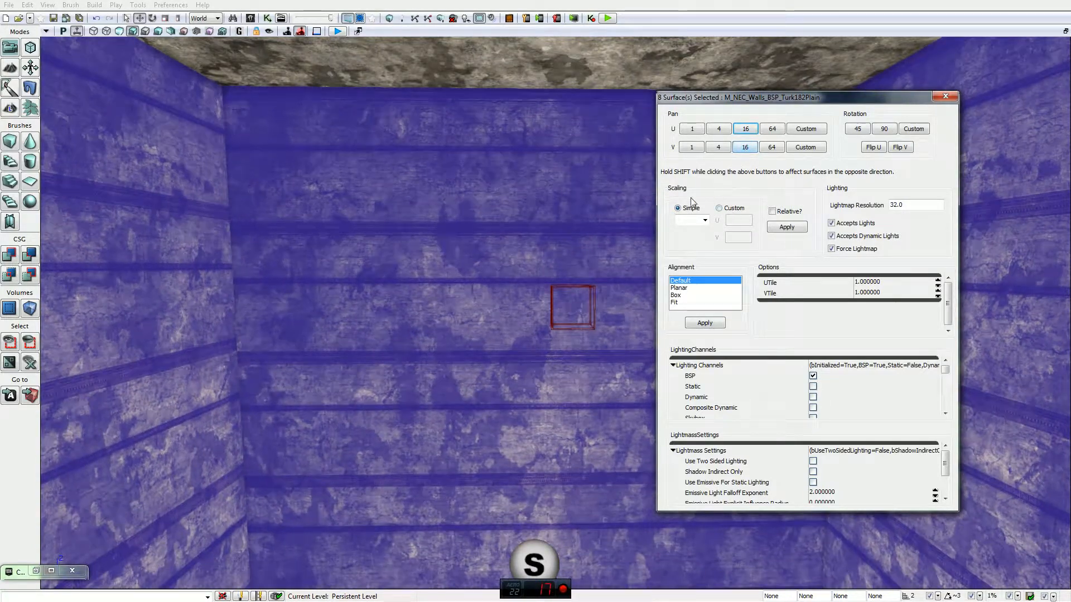
Flip the selected walls' material along U several times to compare its mirrored directions
left_click(873, 148)
left_click(874, 151)
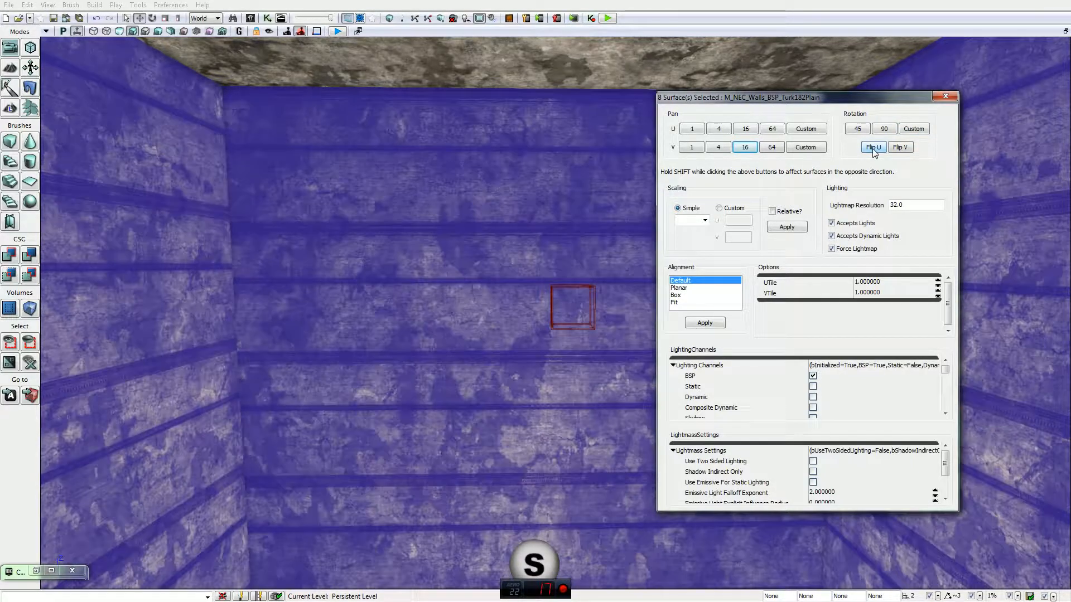
left_click(873, 149)
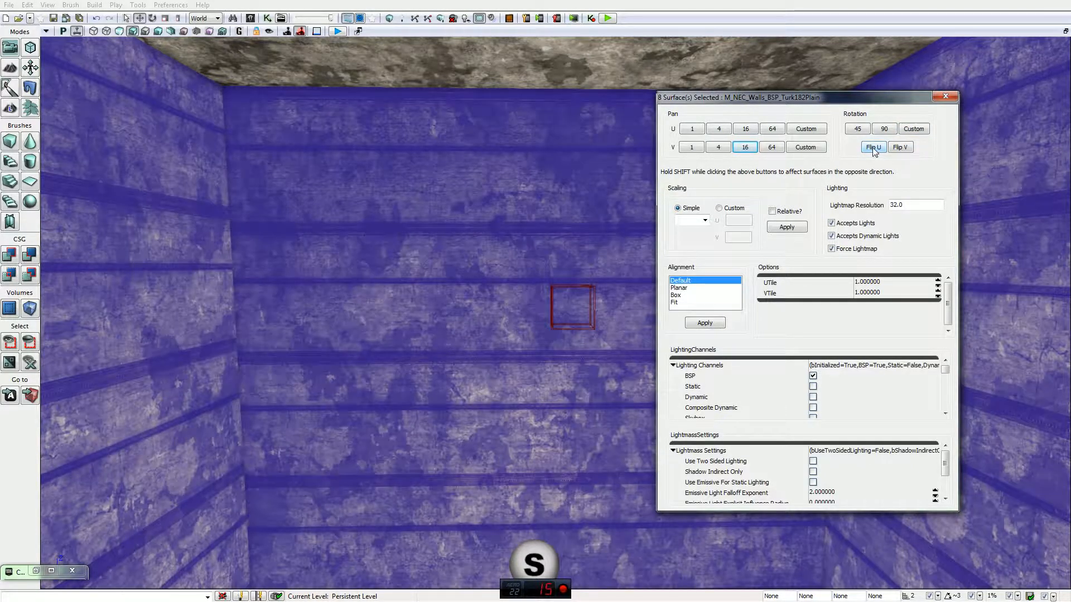
left_click(873, 148)
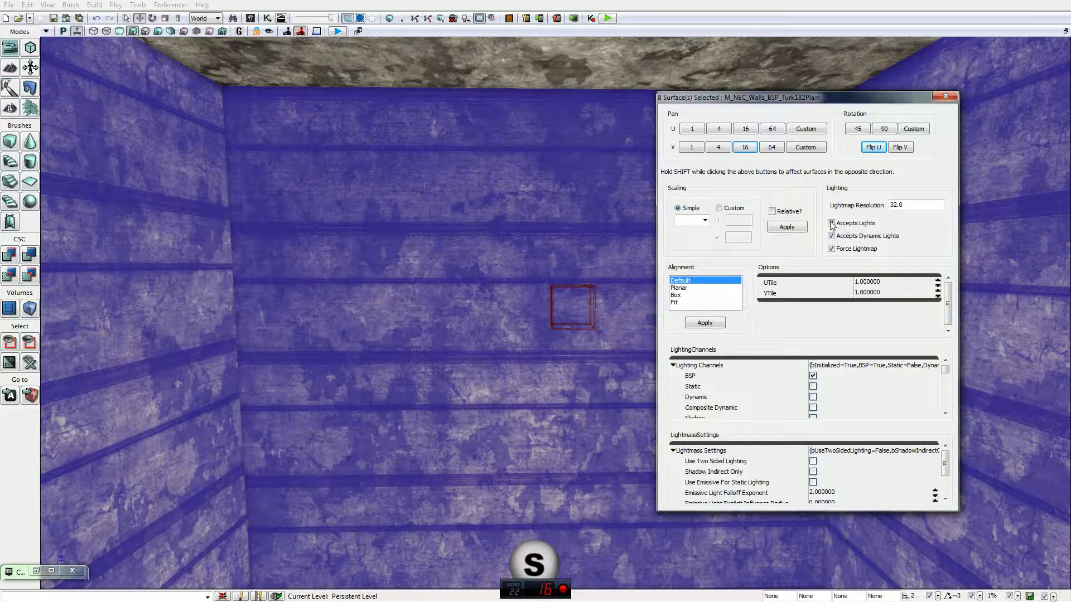
Keep the alignment option at Default and apply a simple scaling of 16.0 to the selected walls' material
left_click(697, 296)
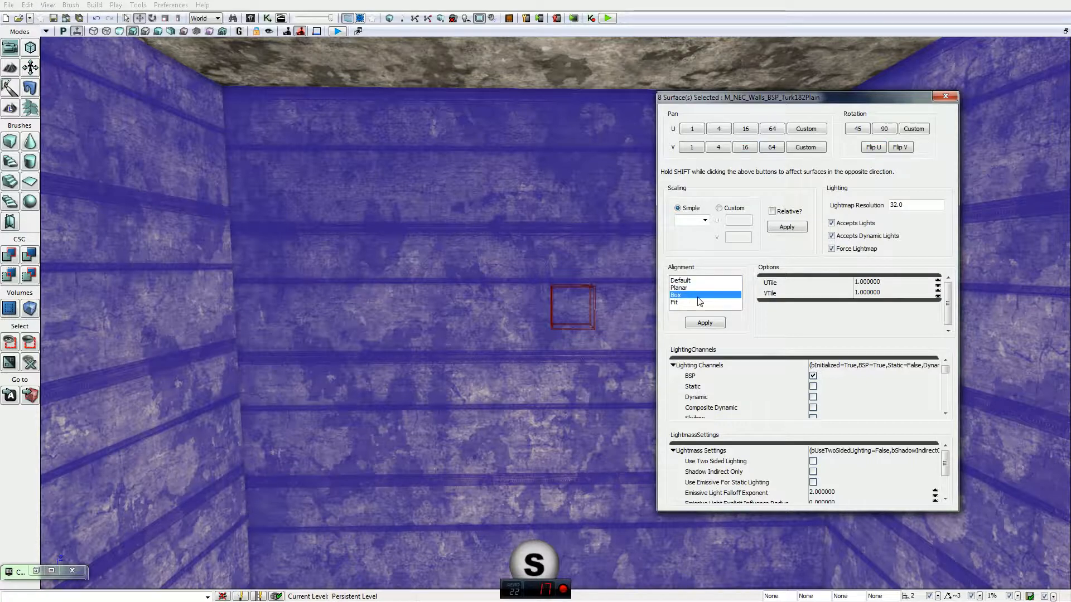
left_click(695, 280)
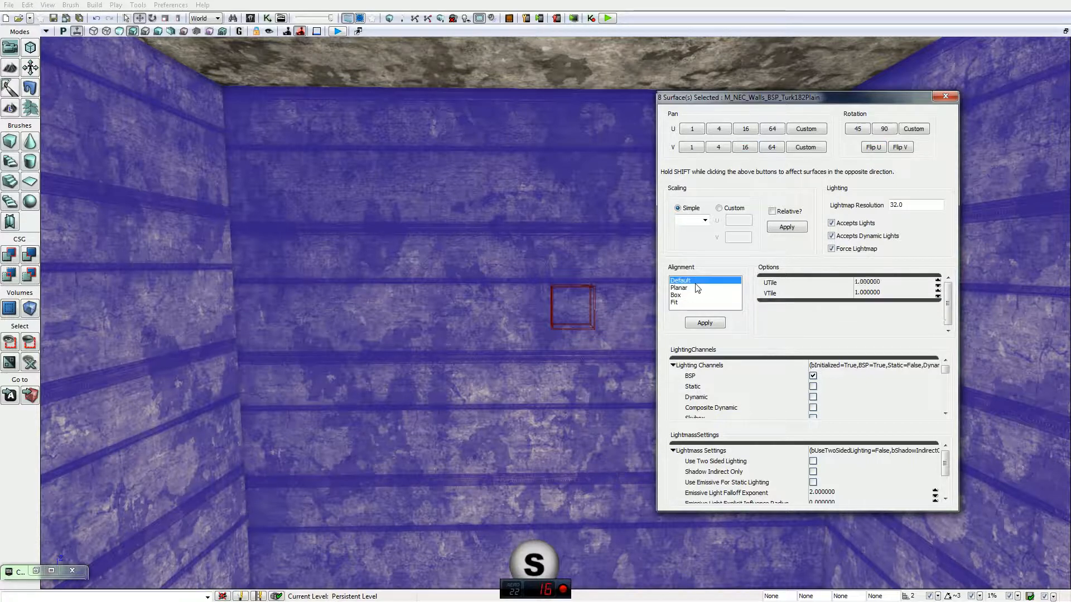
left_click(705, 220)
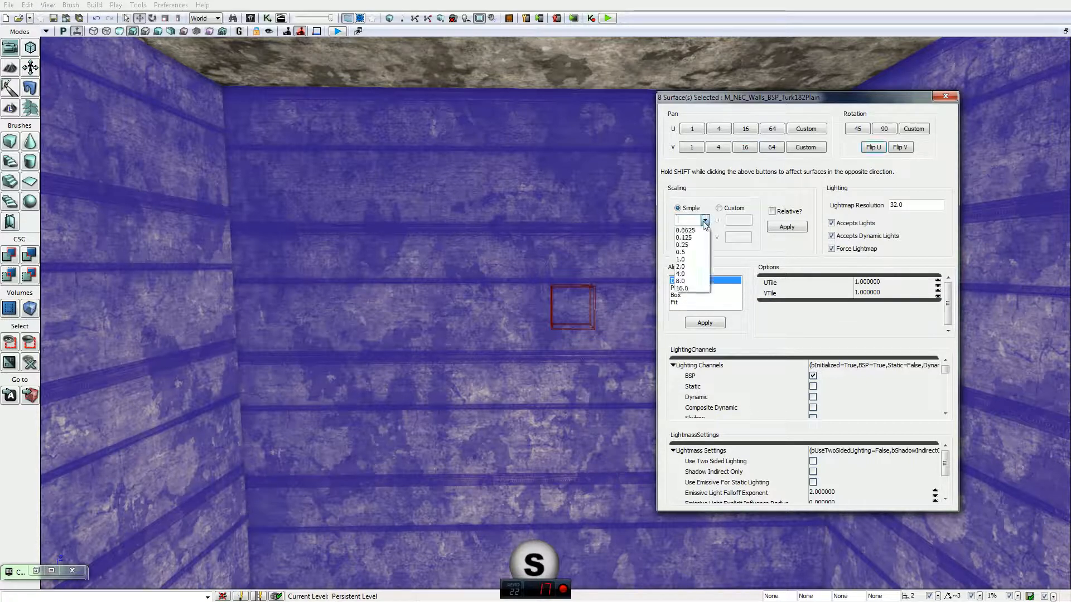
left_click(690, 288)
left_click(801, 227)
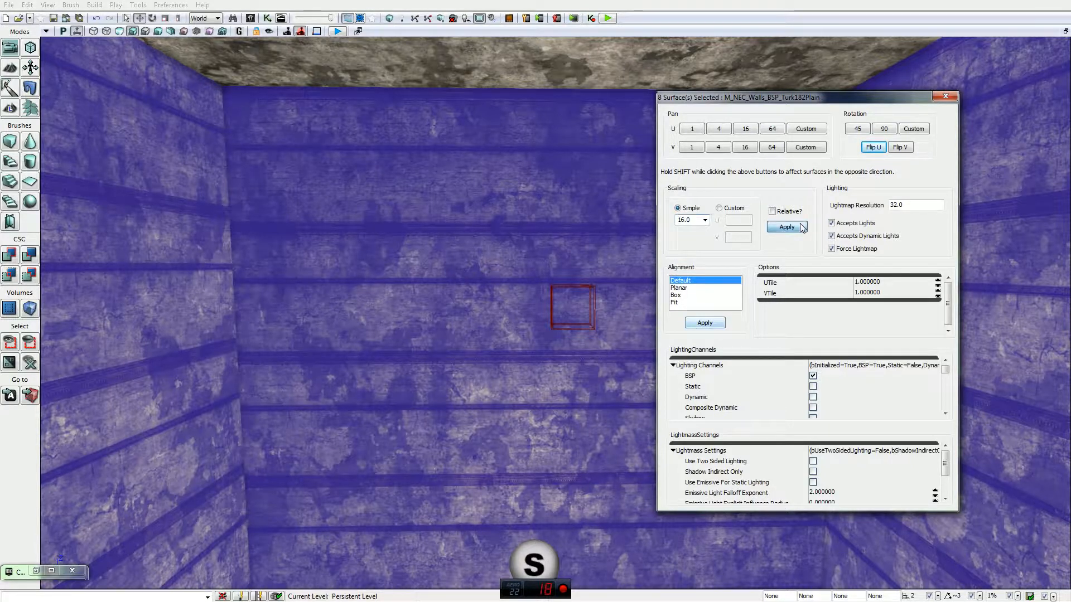
mouse_move(564, 259)
right_mouse_down()
mouse_move(568, 287)
mouse_move(569, 218)
mouse_move(570, 265)
right_mouse_up()
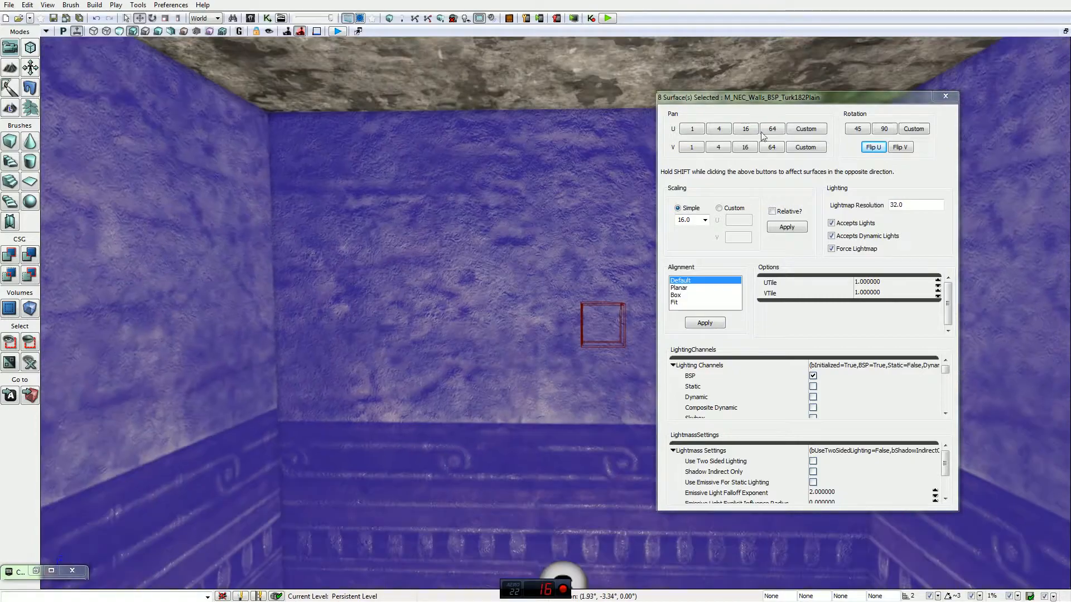
Reapply the M_NEC_Walls_BSP_Turk182Plain material to all selected walls
left_click_drag(778, 100, 806, 380)
mouse_move(748, 273)
right_mouse_down()
mouse_move(648, 348)
mouse_move(676, 343)
mouse_move(678, 301)
mouse_move(678, 319)
mouse_move(383, 282)
right_mouse_up()
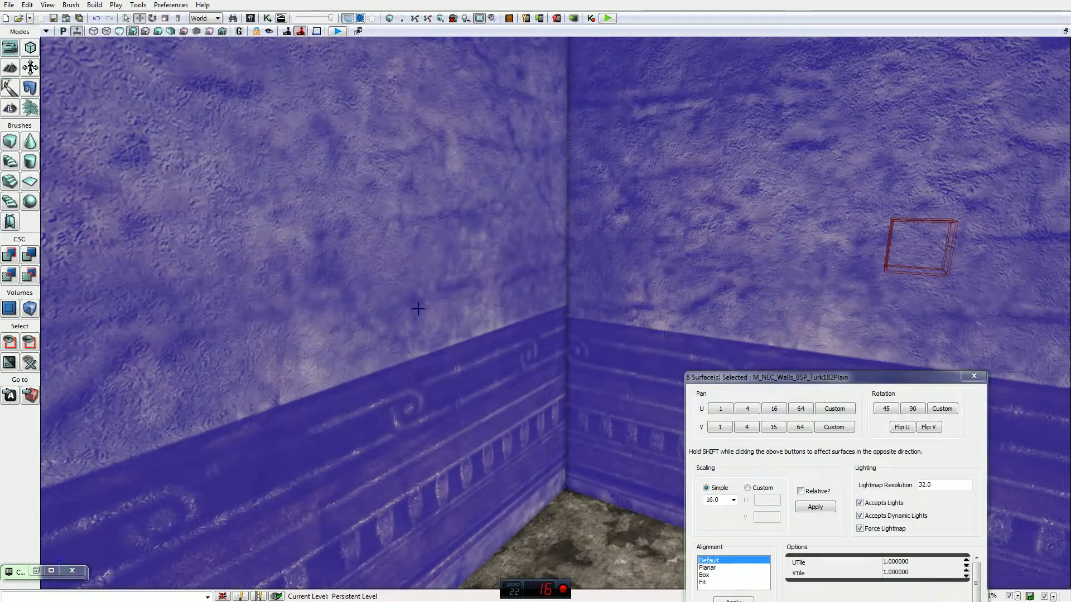
mouse_move(531, 248)
right_mouse_down()
mouse_move(613, 251)
mouse_move(613, 212)
mouse_move(507, 259)
right_mouse_up()
right_click(506, 254)
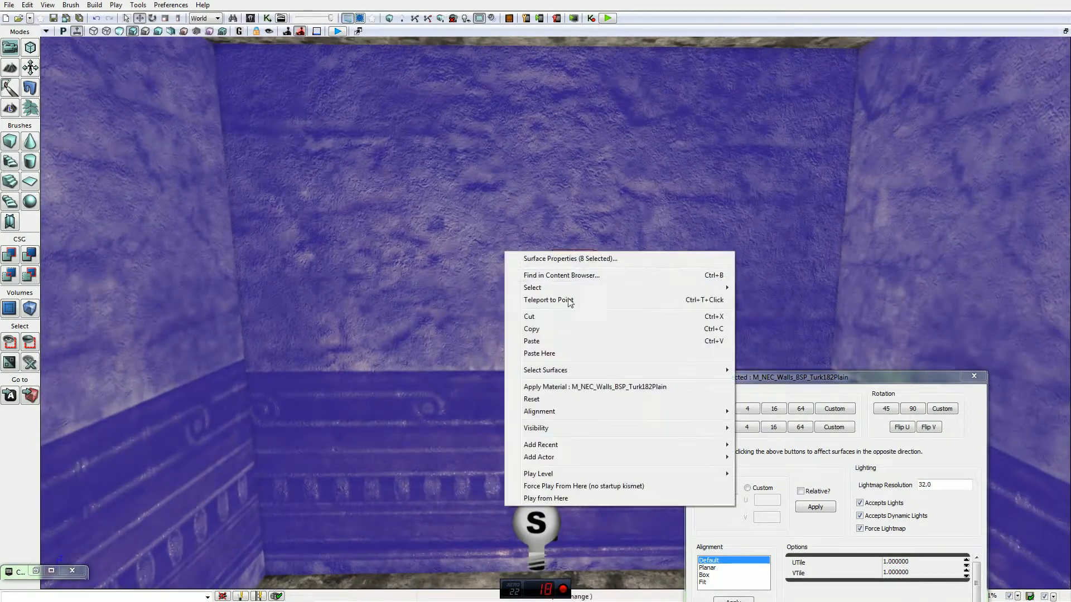
left_click(605, 387)
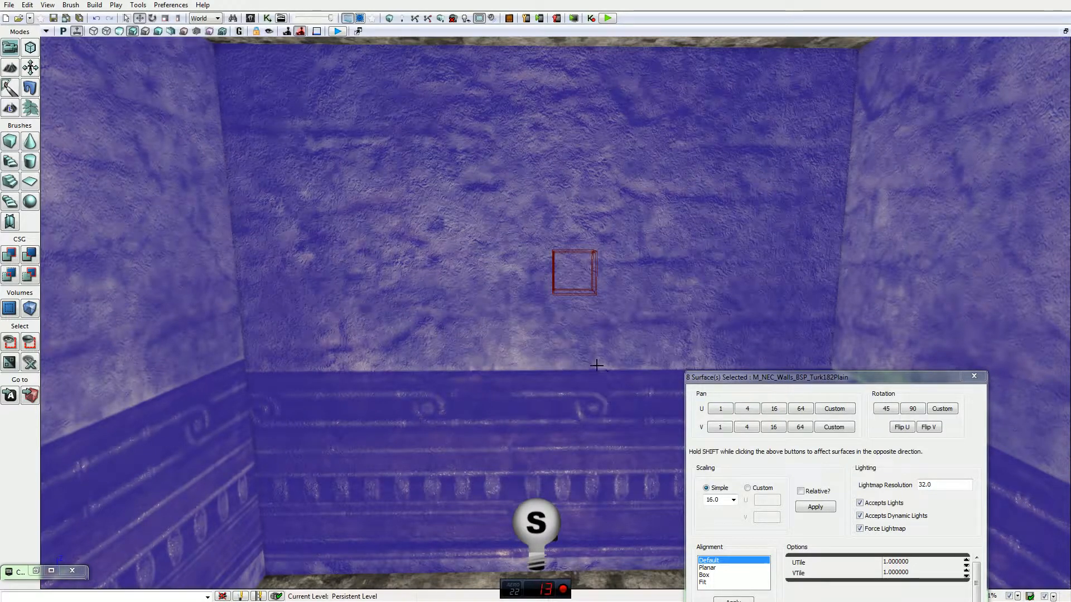
left_click(665, 297)
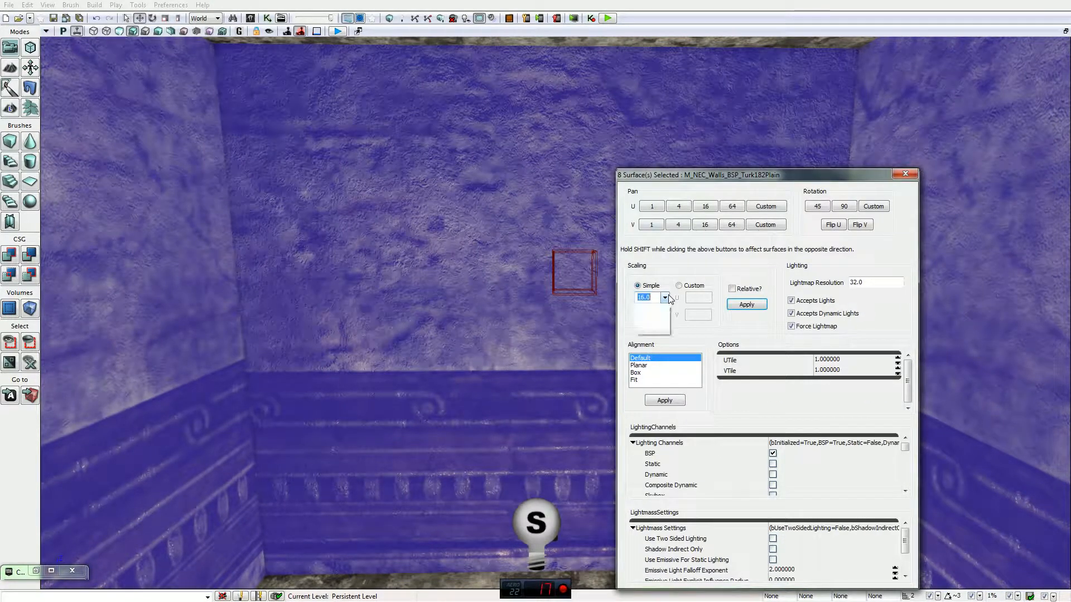
Choose M_NEC_Walls_BSP_Concrete1 in the Content Browser and apply it to the selected walls
left_click(43, 569)
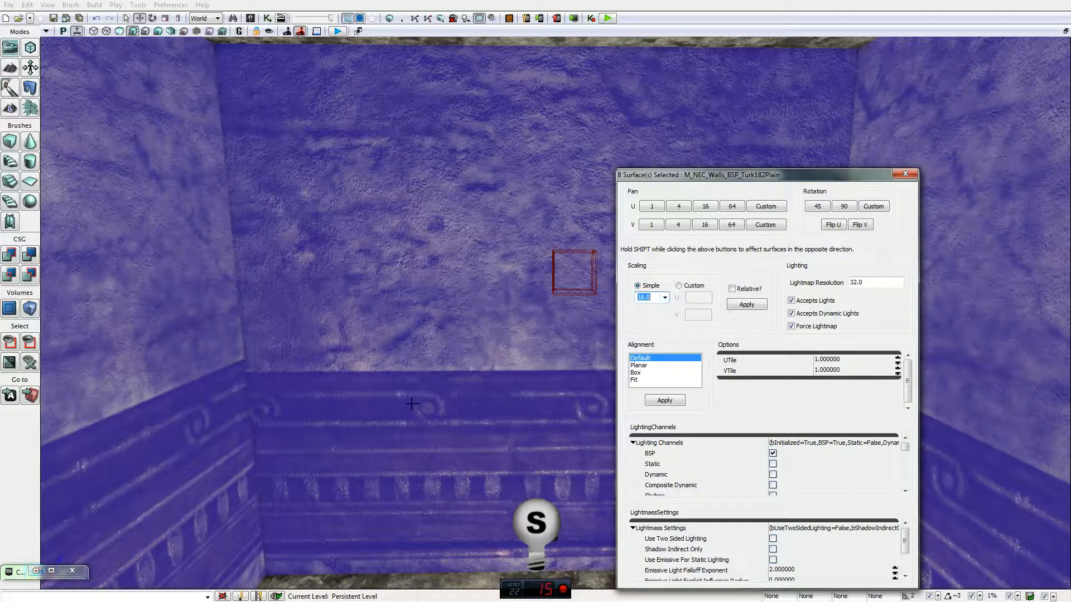
left_click(35, 571)
left_click(683, 292)
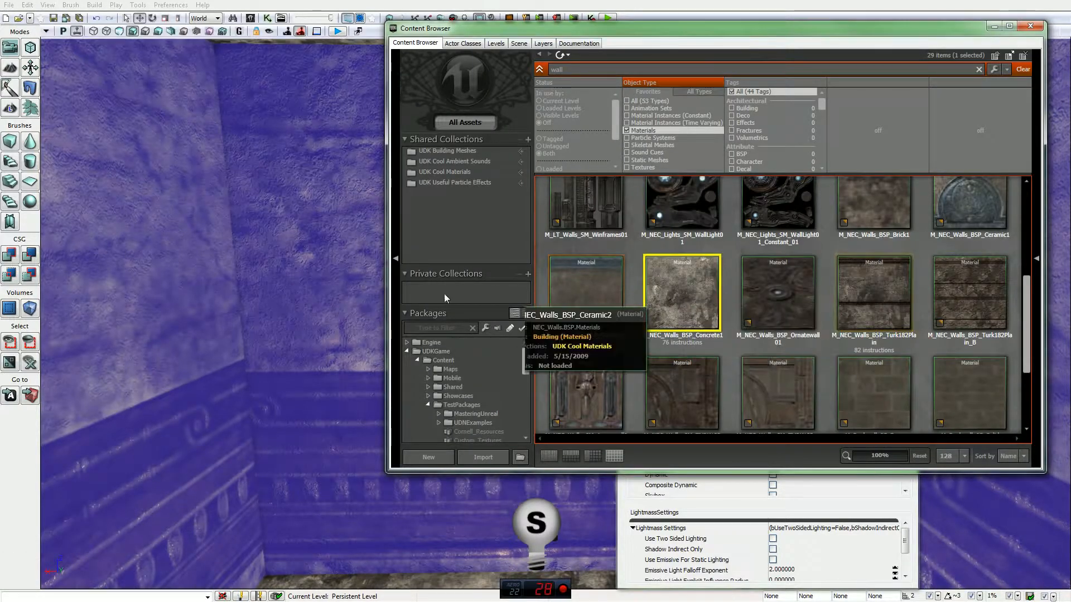
right_click(302, 238)
left_click(385, 372)
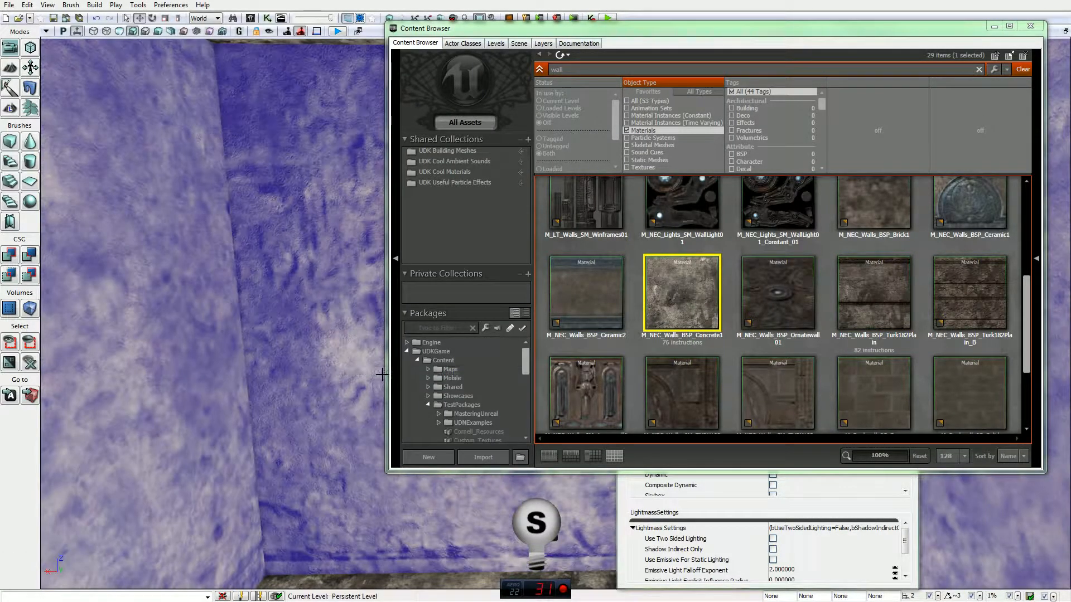
Apply M_NEC_Walls_BSP_Turk182Plain from the Content Browser to the selected walls and put the browser away
right_click(288, 231)
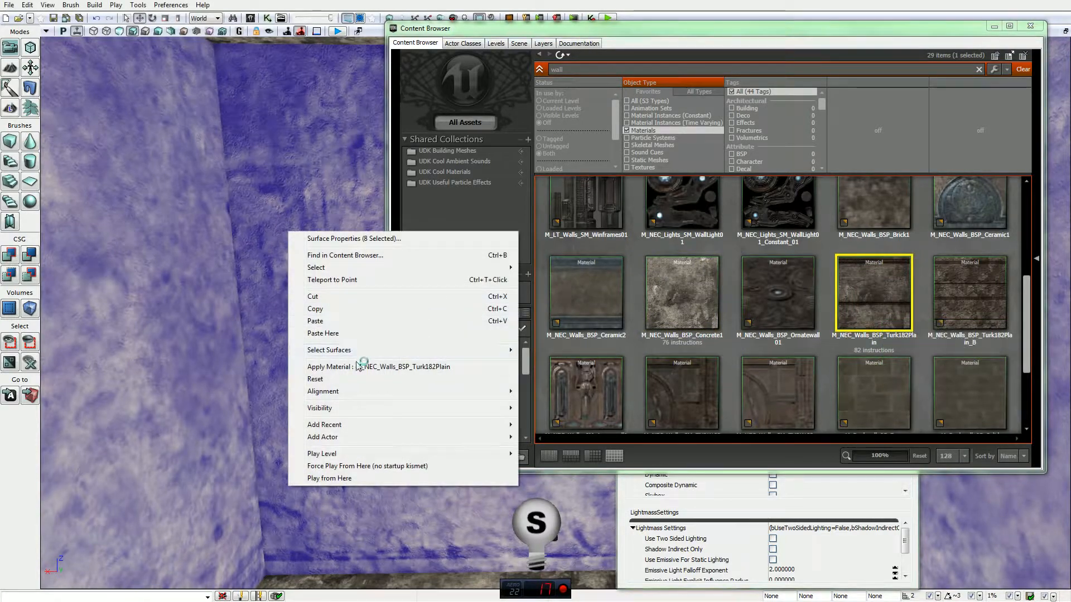
left_click(371, 361)
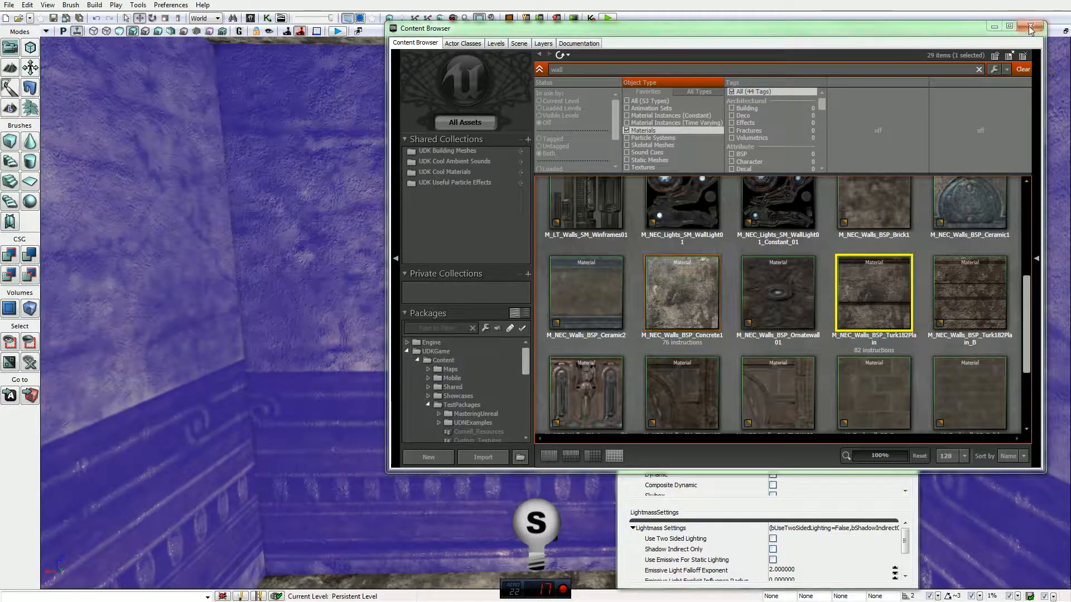
left_click(994, 26)
right_click_drag(538, 185, 511, 342)
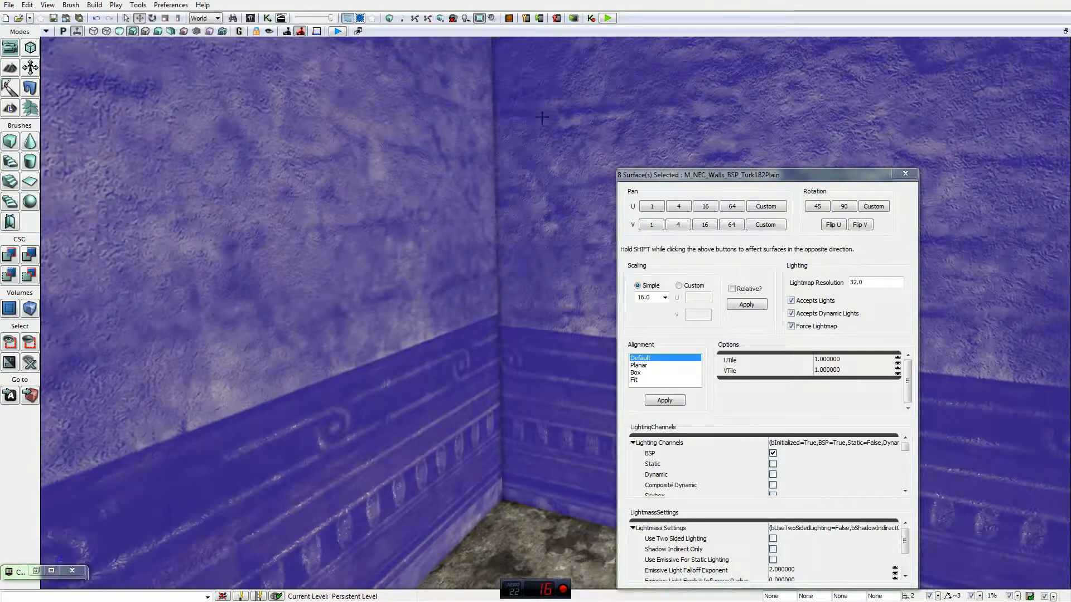
mouse_move(512, 265)
right_mouse_down()
mouse_move(510, 218)
mouse_move(507, 267)
mouse_move(460, 278)
mouse_move(456, 312)
mouse_move(461, 267)
right_mouse_up()
key("s")
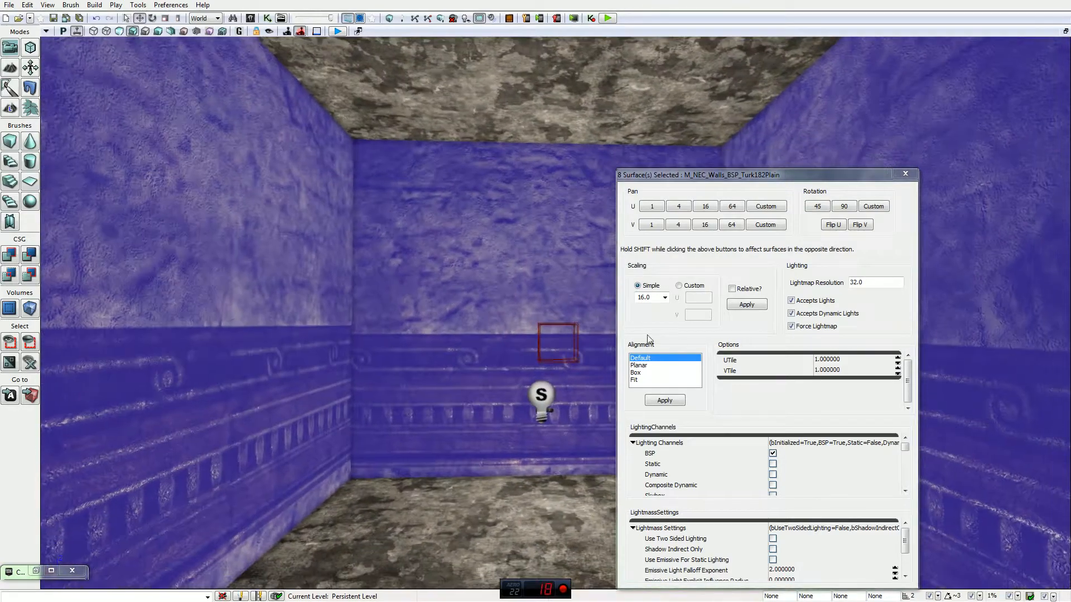
Apply a simple scaling of 1.0 and then 0.0625 to the selected walls' material to compare the tiling
left_click(664, 297)
left_click(658, 337)
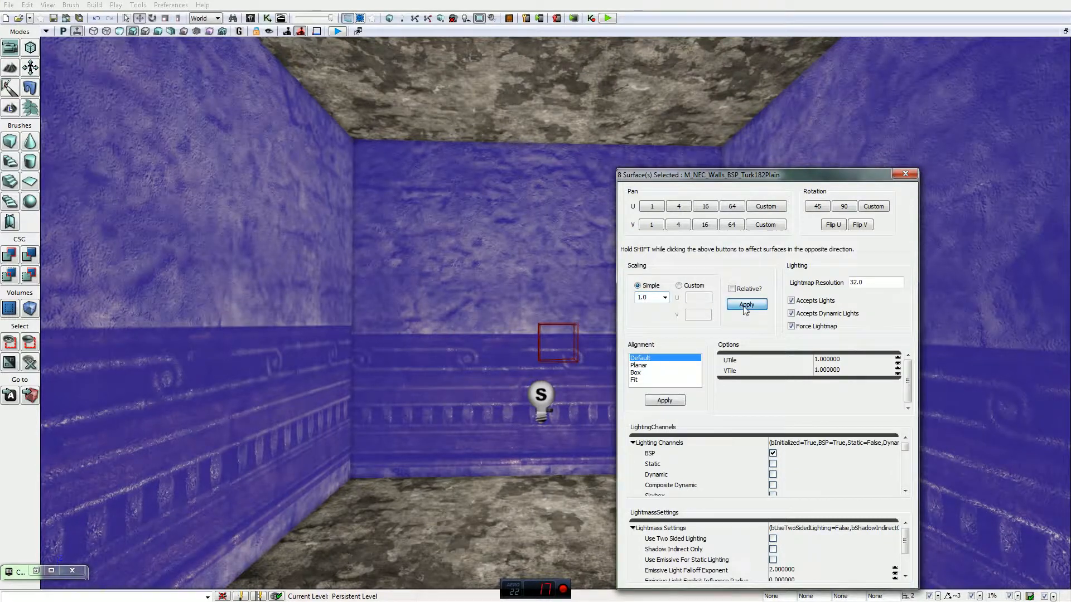
left_click(747, 305)
left_click(664, 297)
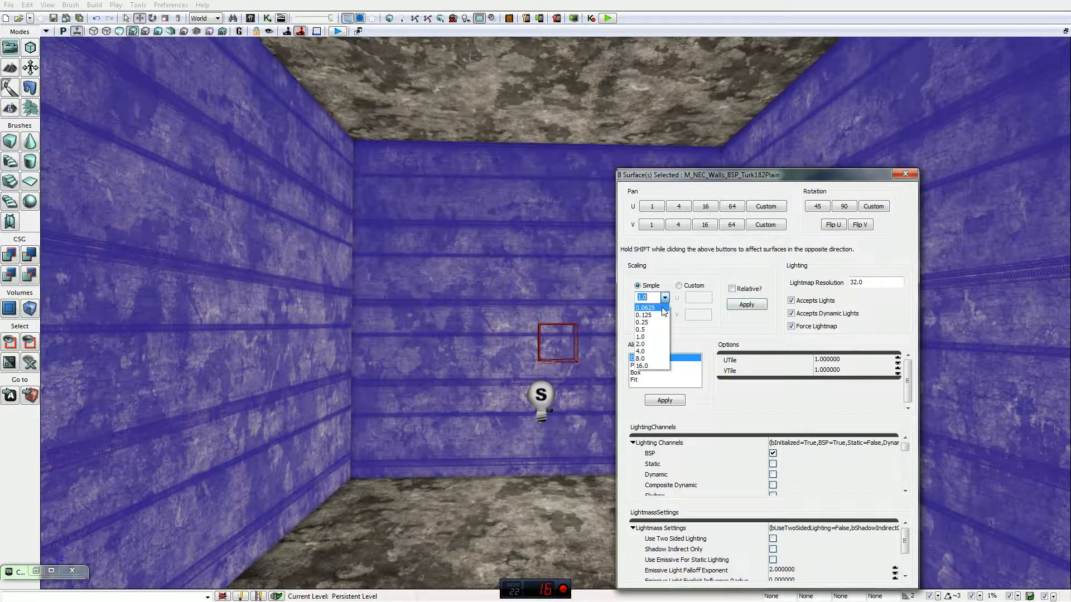
left_click(650, 308)
left_click(745, 306)
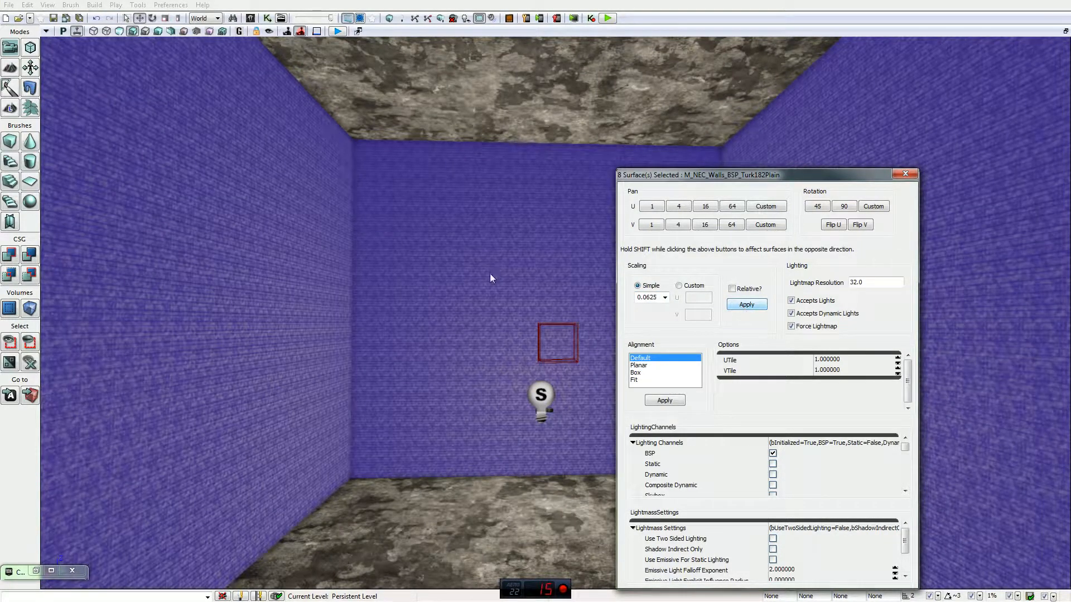
mouse_move(491, 277)
left_mouse_down()
mouse_move(478, 207)
mouse_move(479, 279)
left_mouse_up()
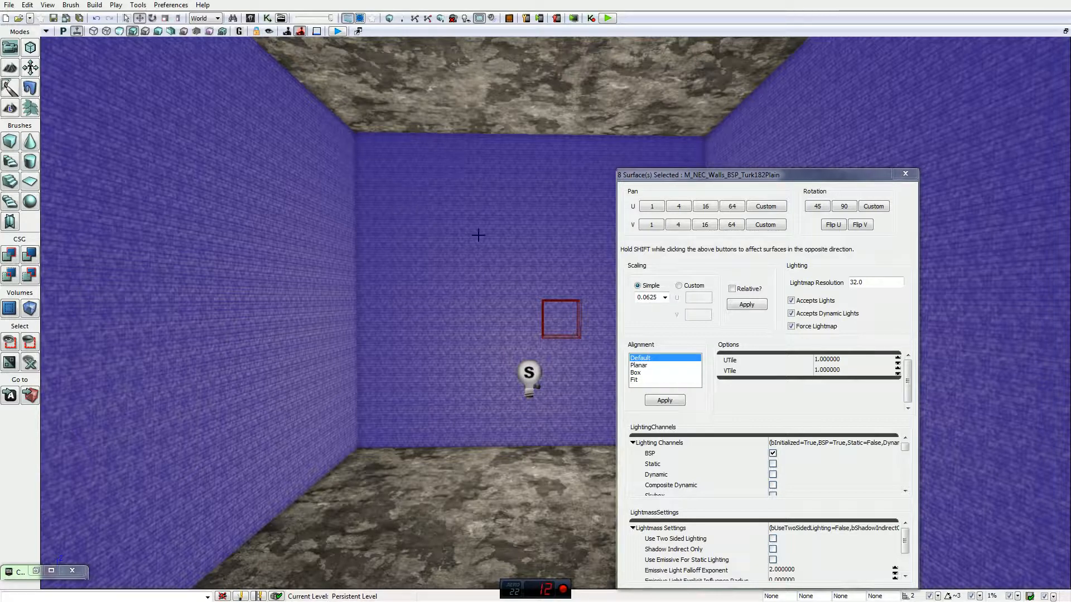
Try a simple scaling of 0.5 on the selected walls' material, then apply 8.0 instead
left_click(667, 298)
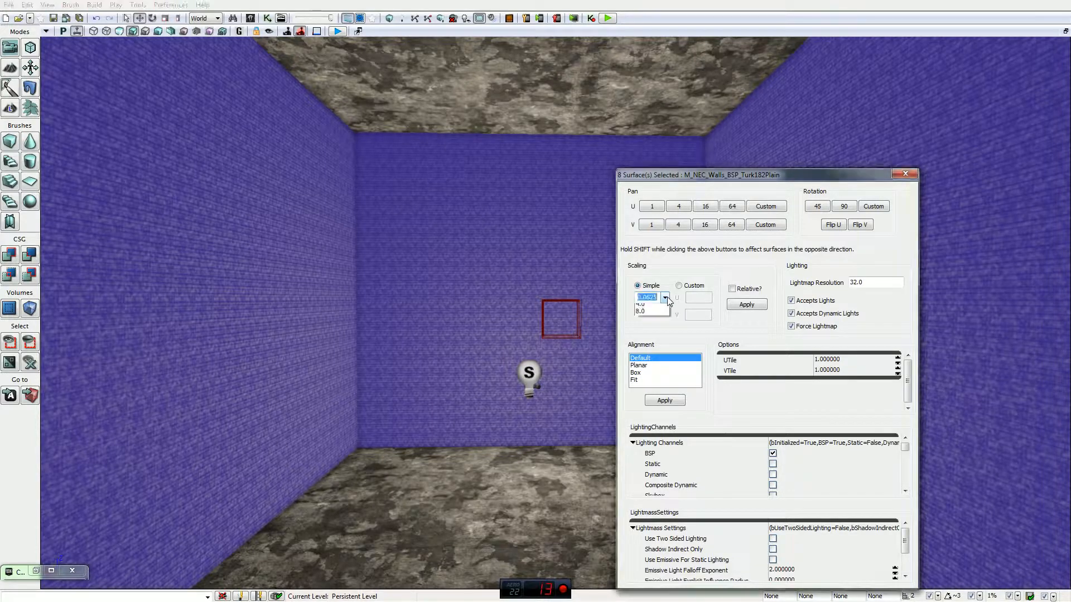
left_click(660, 329)
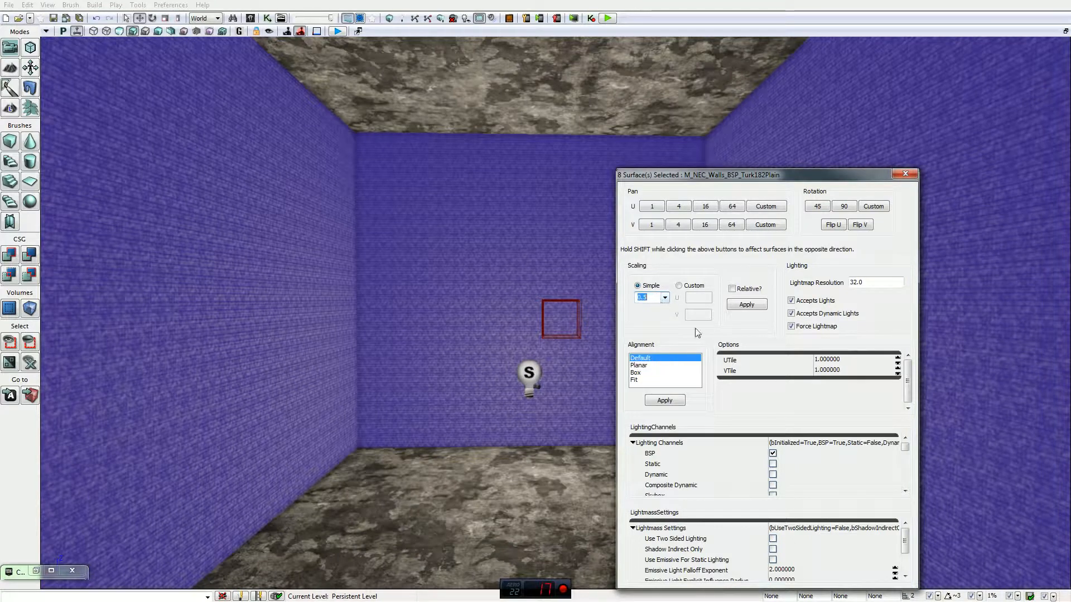
left_click(747, 305)
left_click(664, 297)
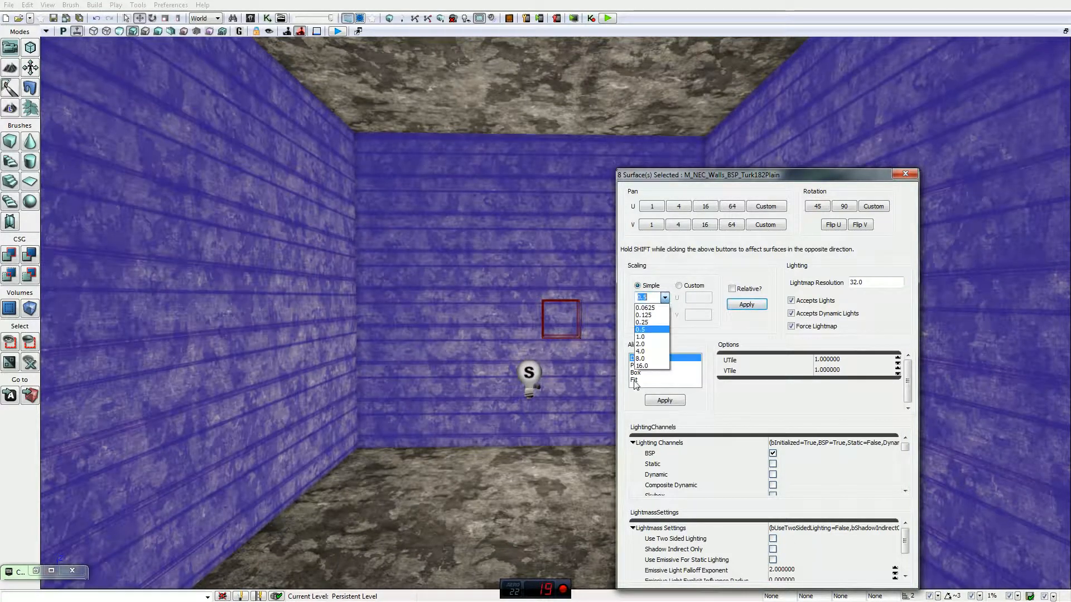
left_click(654, 361)
left_click(750, 304)
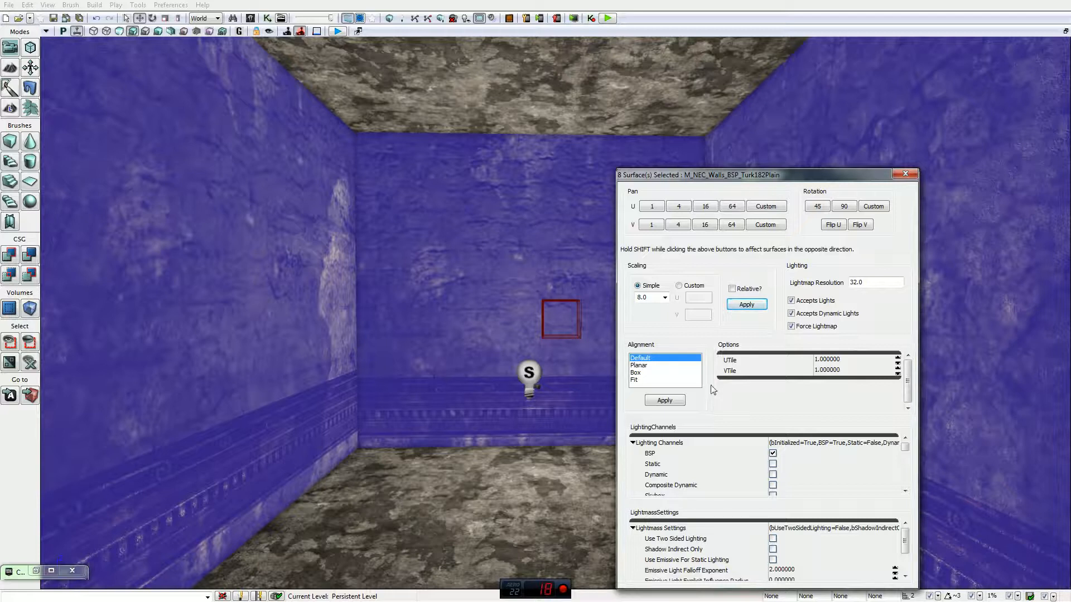
Apply the Fit alignment to the selected walls, then reapply the simple scaling of 8.0
left_click(650, 373)
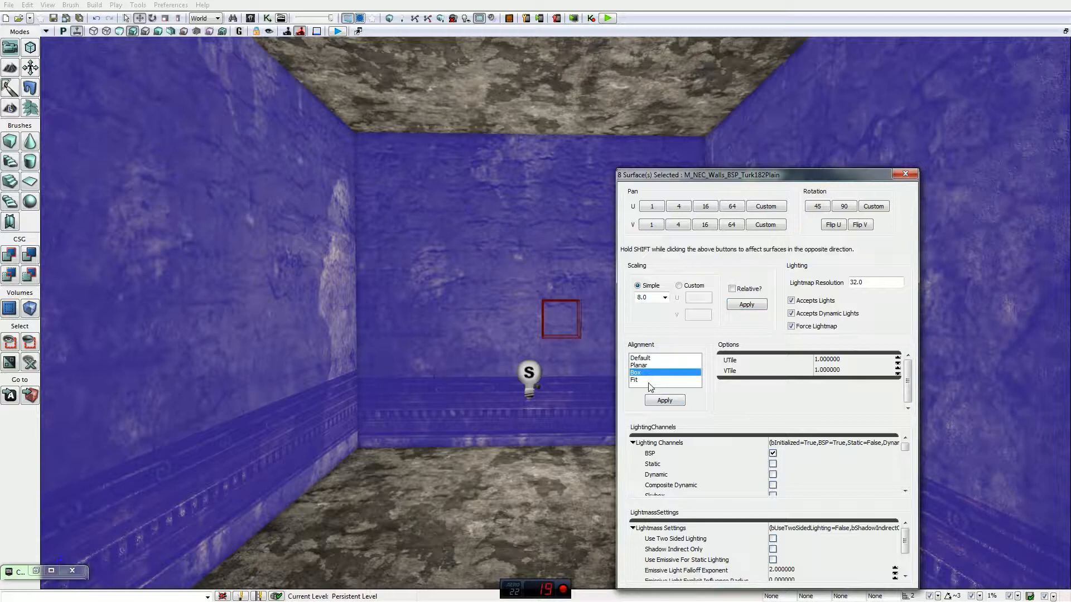
left_click(651, 380)
left_click(667, 401)
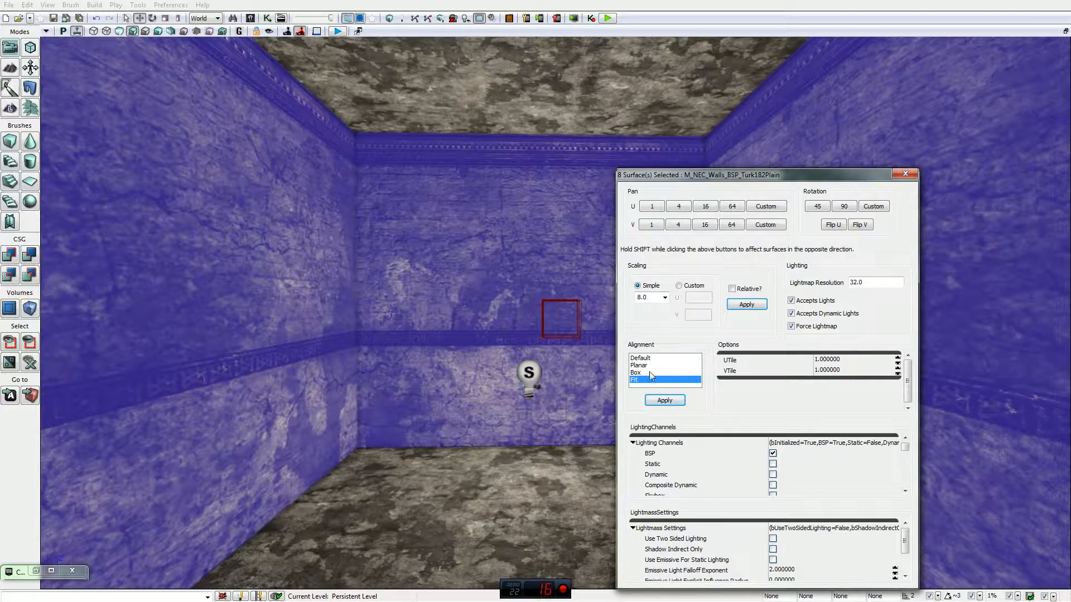
left_click(747, 307)
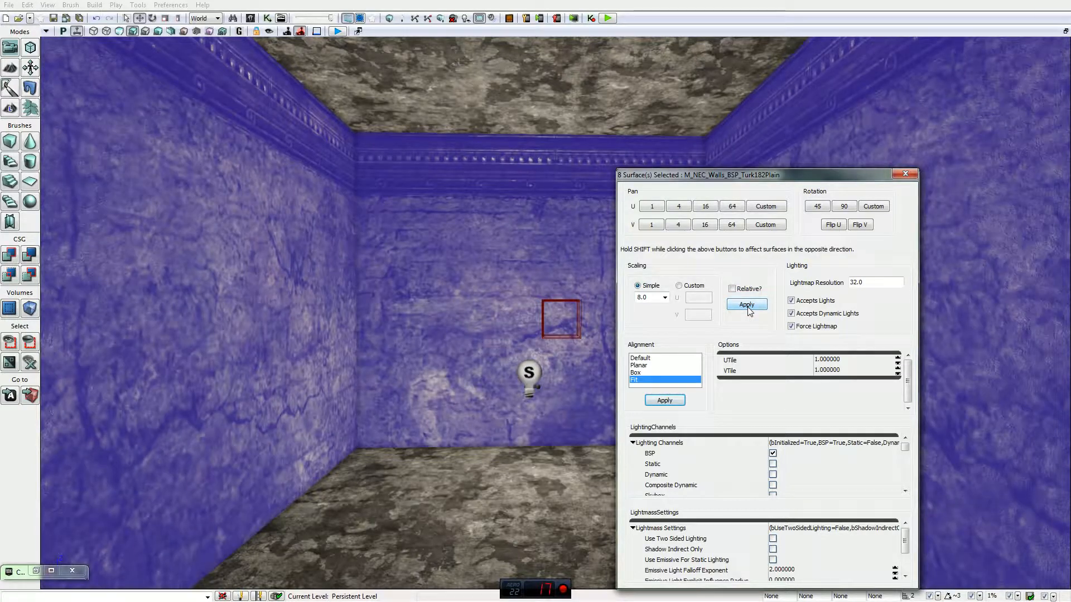
Apply the Default alignment to the selected walls and scale their material to 8.0 again
left_click(654, 359)
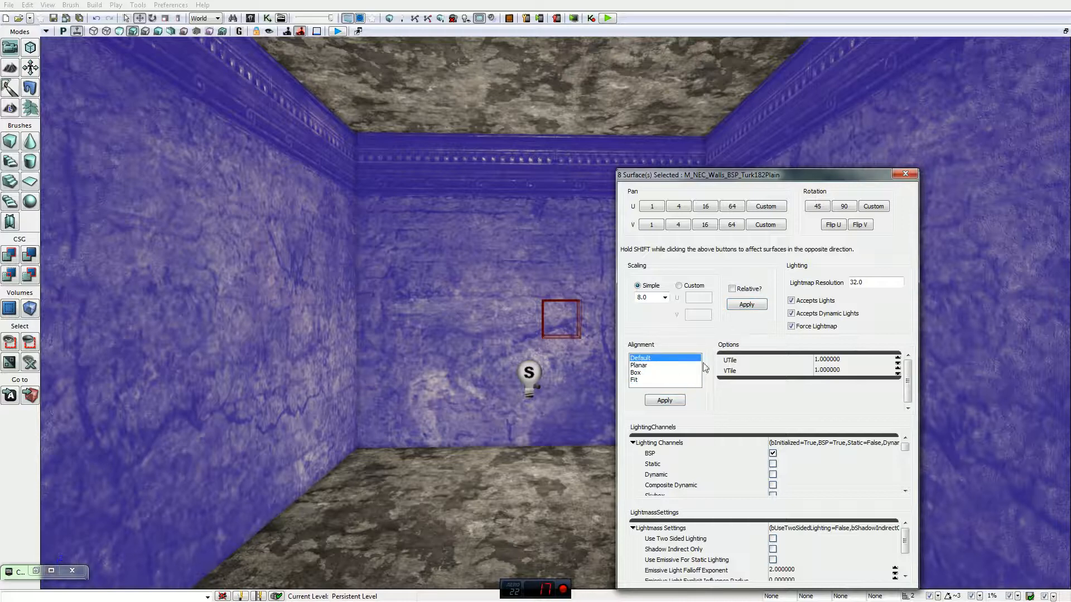
left_click(664, 400)
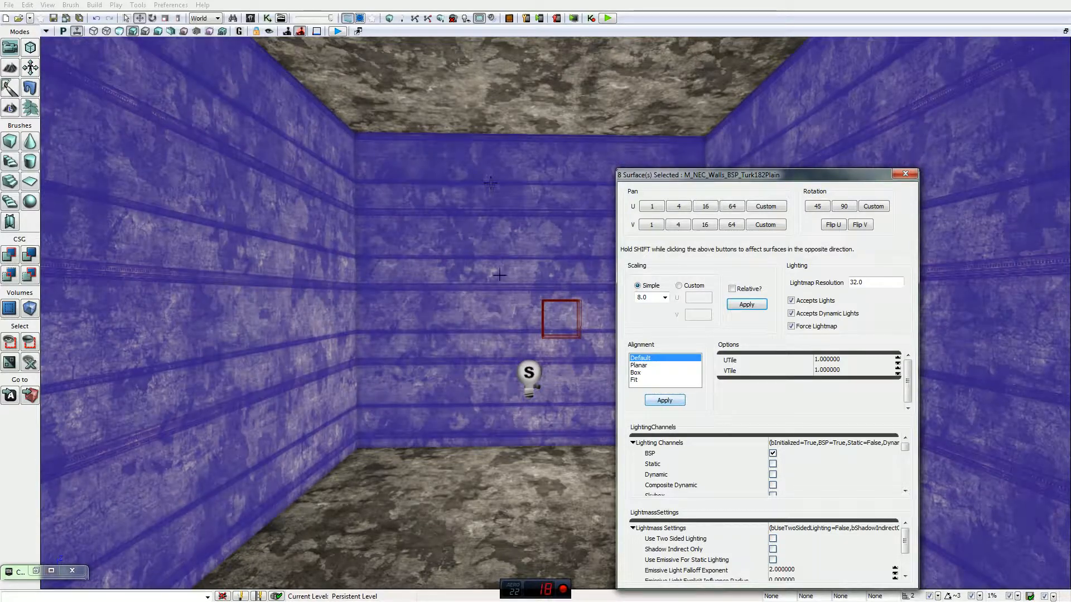
left_click(745, 304)
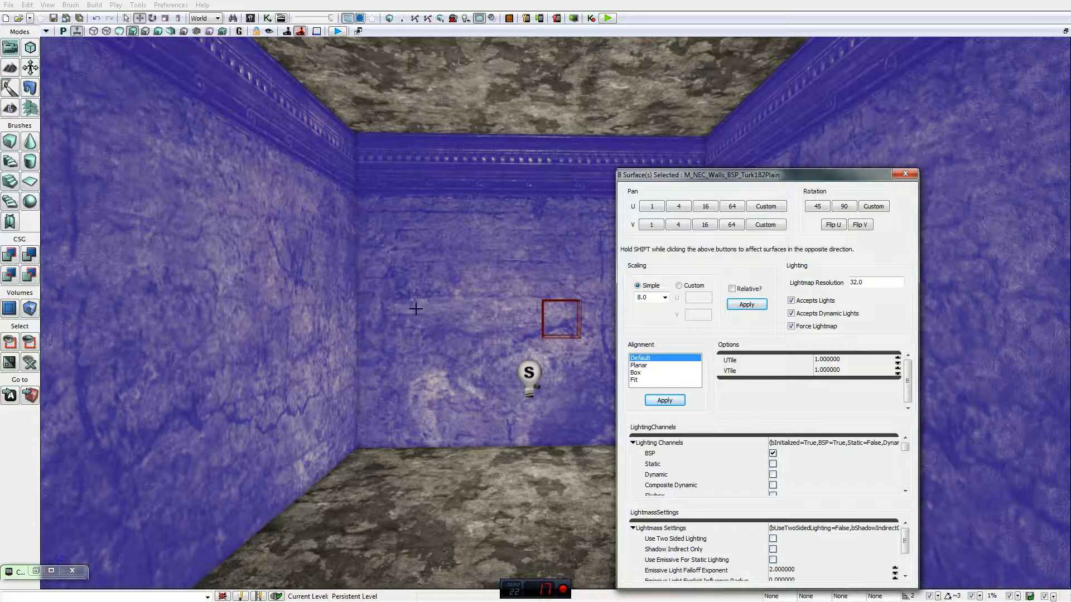
Apply the Planar alignment to the selected walls and then the simple scaling of 8.0
left_click(642, 366)
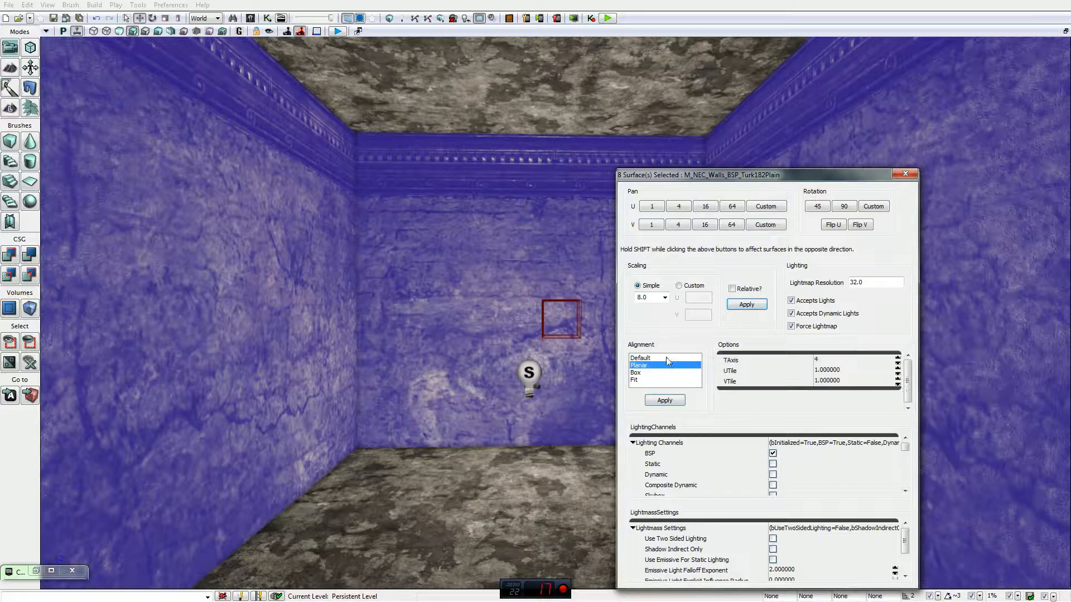
left_click(665, 400)
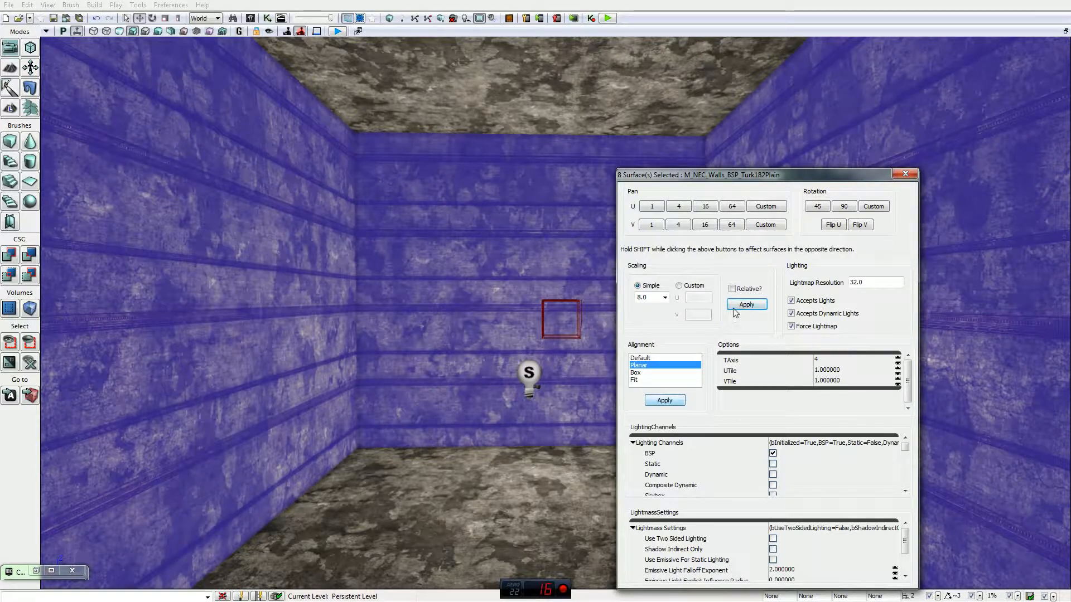
left_click(637, 372)
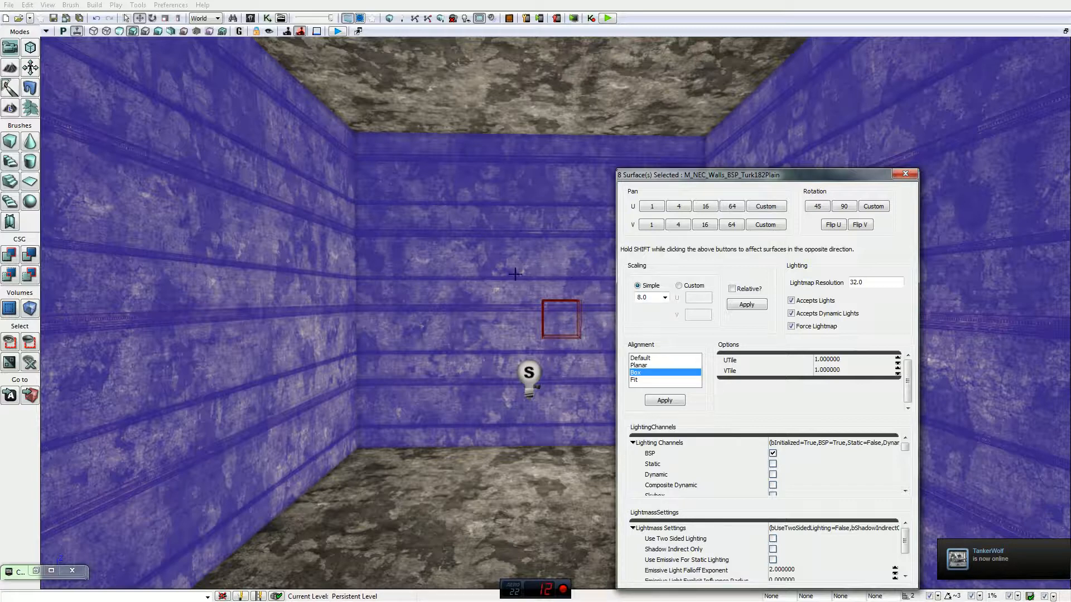
left_click(647, 358)
left_click(647, 365)
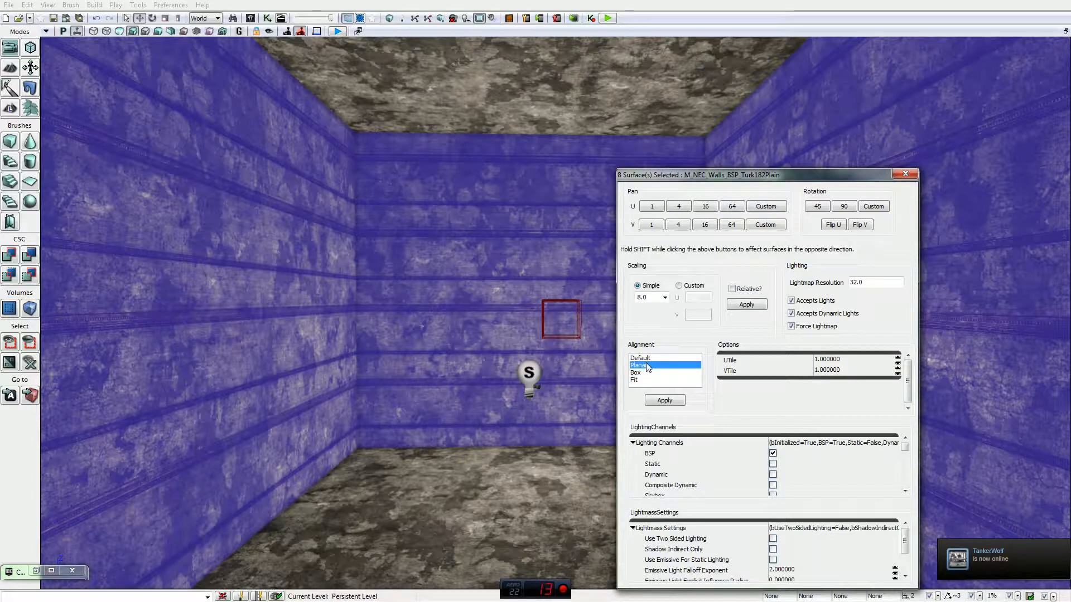
left_click(747, 305)
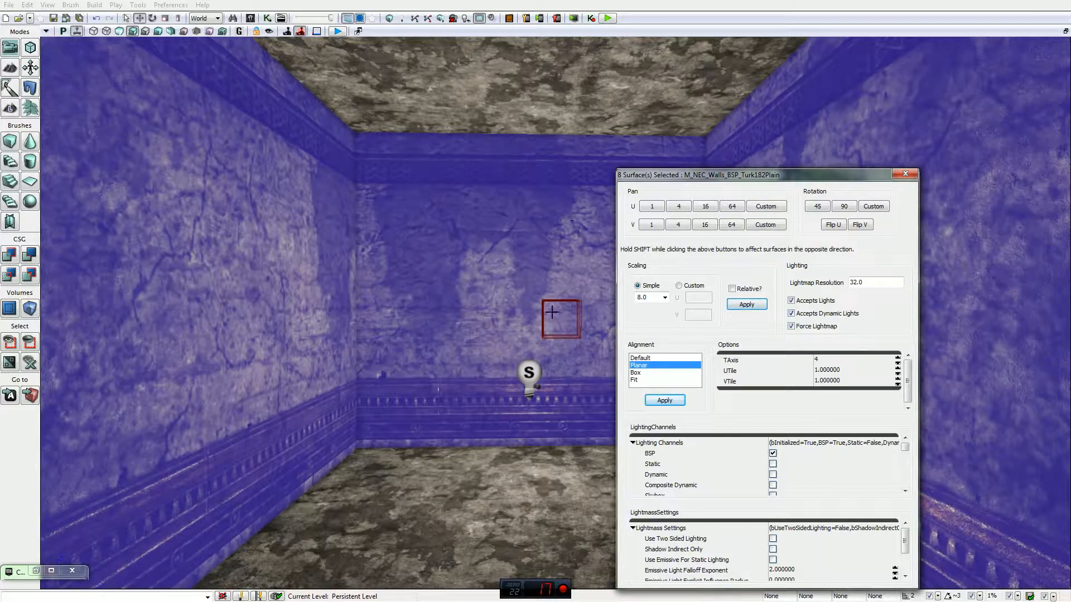
Compare the Box and Planar alignments on the selected walls, applying the 8.0 scaling after each
left_click(647, 373)
left_click(665, 400)
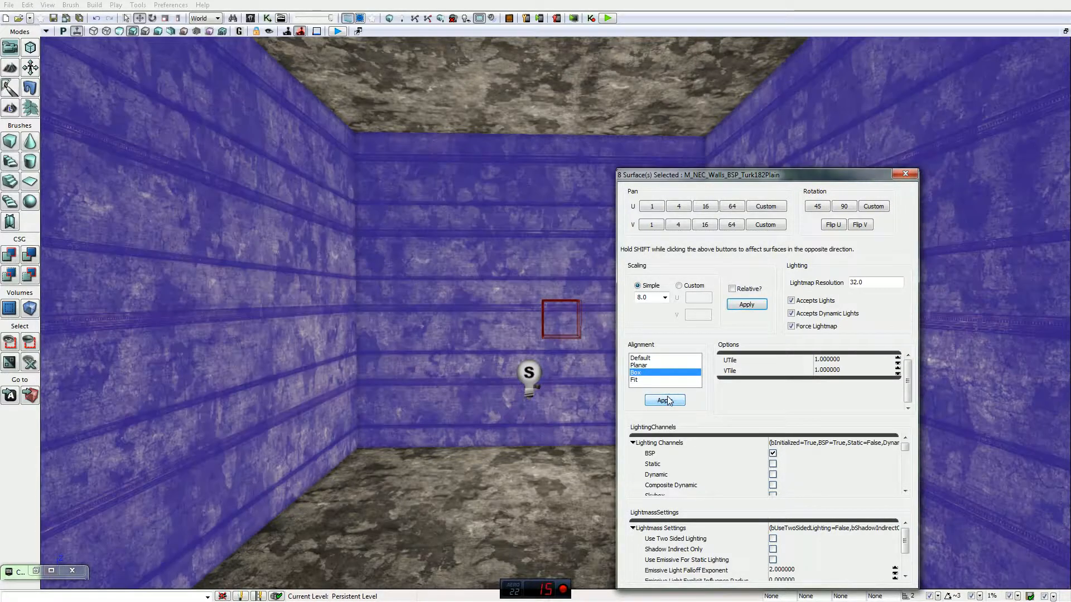
left_click(752, 304)
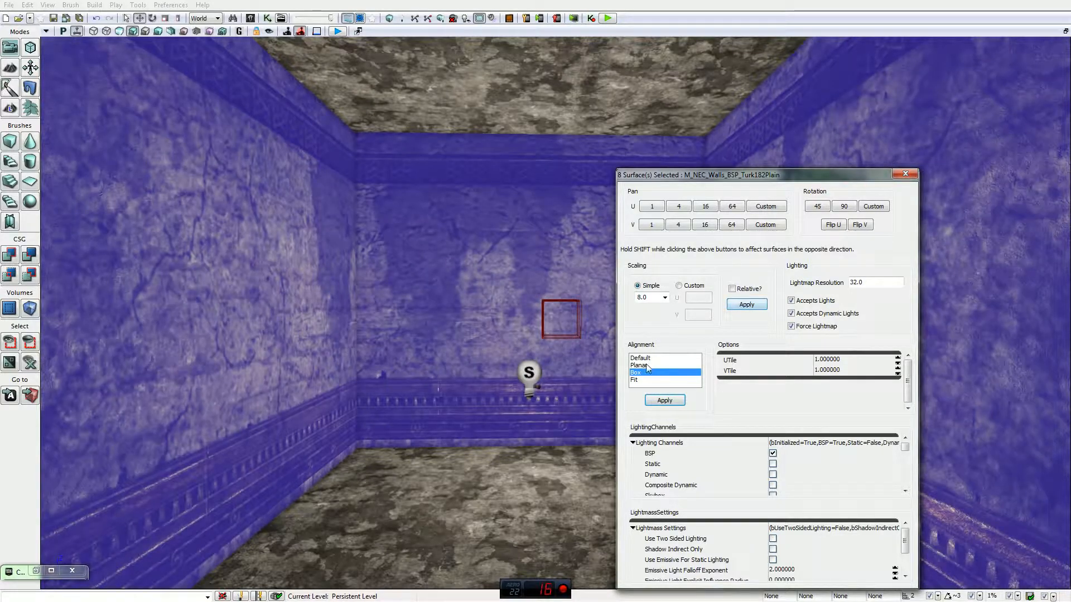
left_click(639, 365)
left_click(665, 400)
left_click(753, 304)
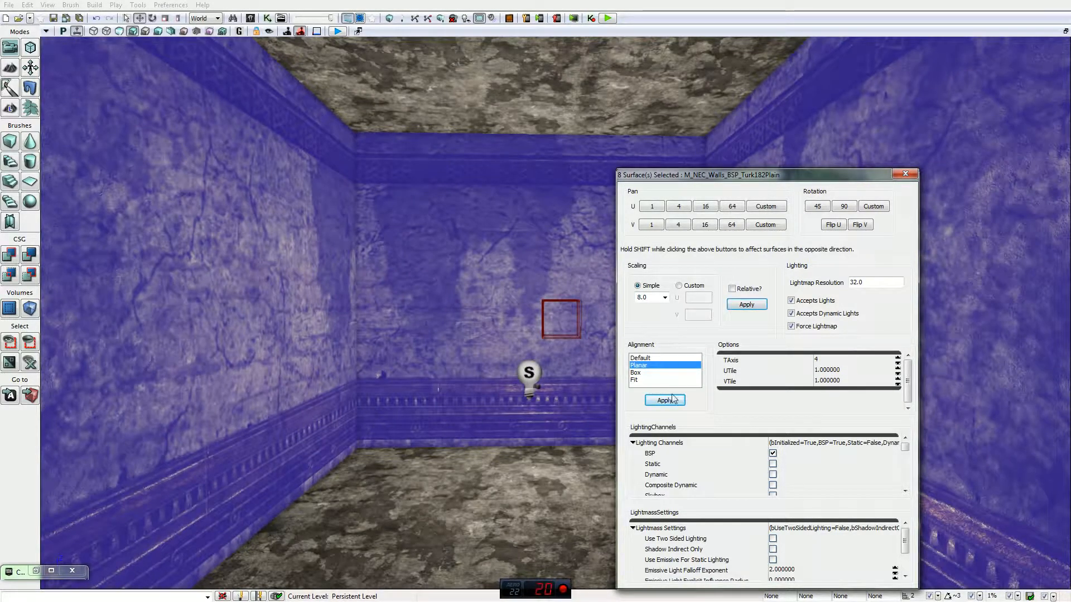
Apply the Fit alignment to the selected walls and inspect the material around the room's corner
left_click(647, 380)
left_click(668, 401)
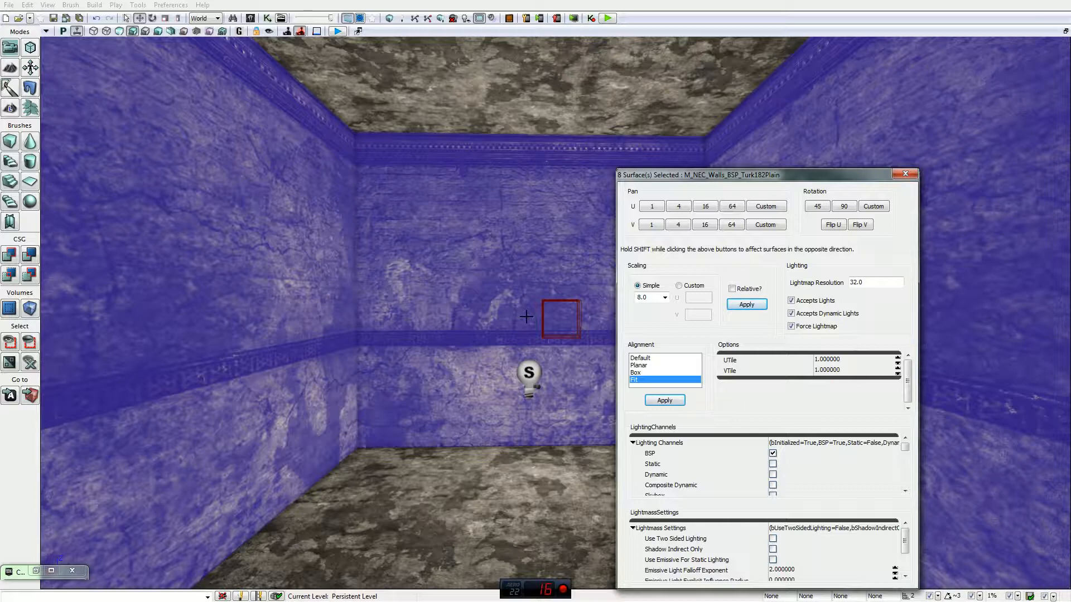
right_click_drag(526, 288, 609, 241)
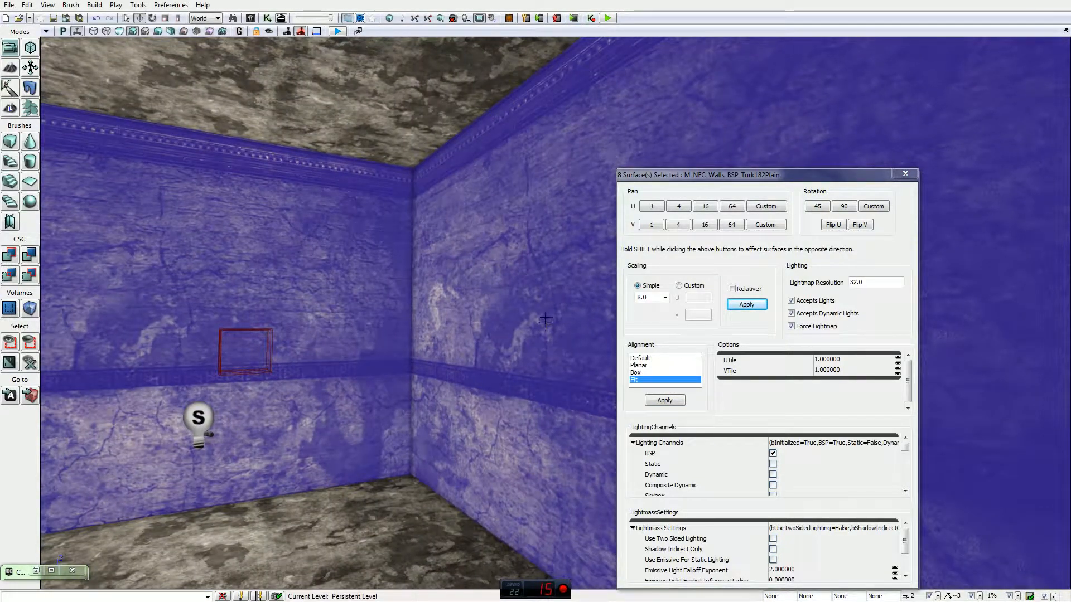
Enter geometry mode with the room shown in wireframe, close the surface properties and move the geometry tools aside
right_click_drag(413, 278, 337, 305)
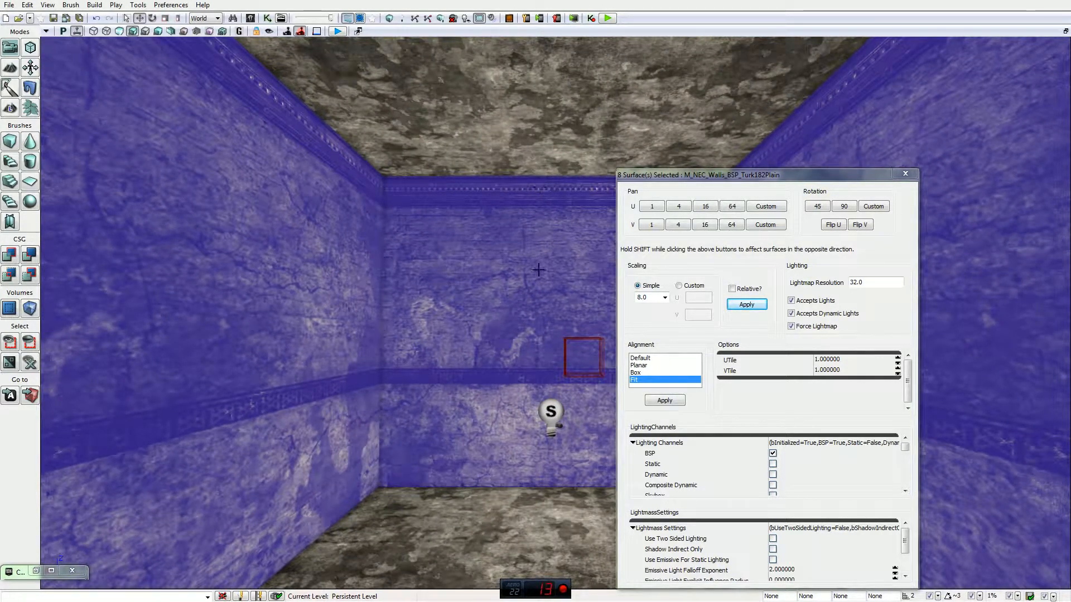
right_click_drag(547, 297, 412, 194)
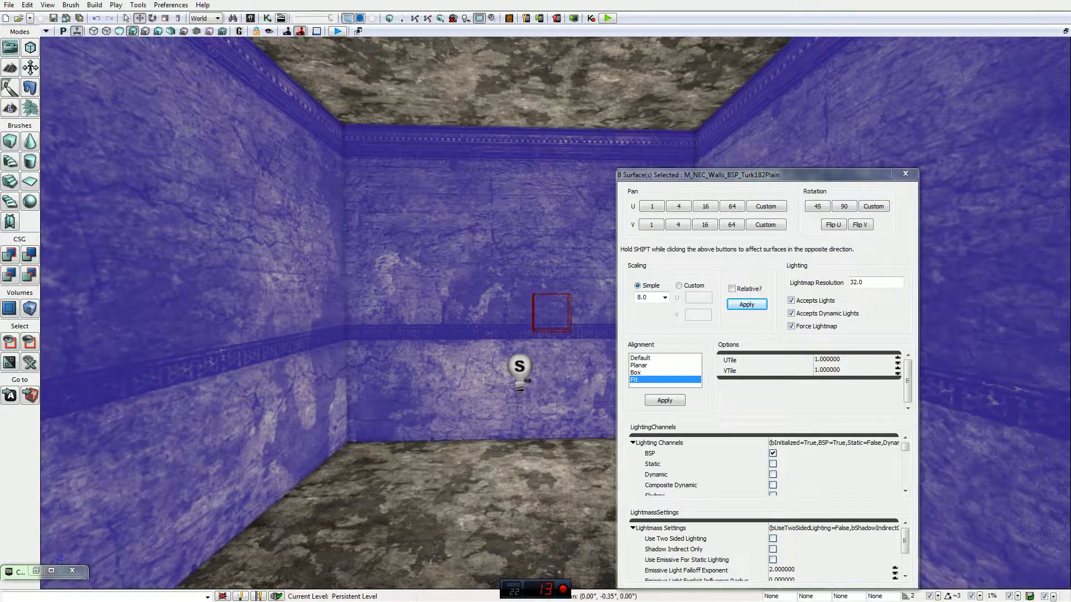
right_click_drag(396, 298, 339, 211)
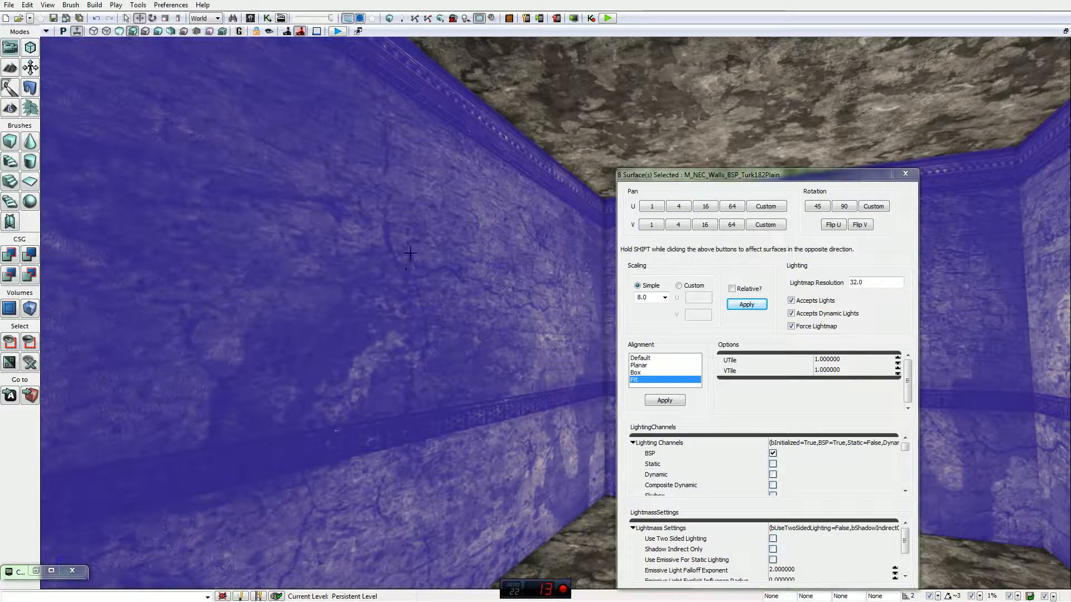
left_click(30, 47)
left_click_drag(765, 147, 727, 140)
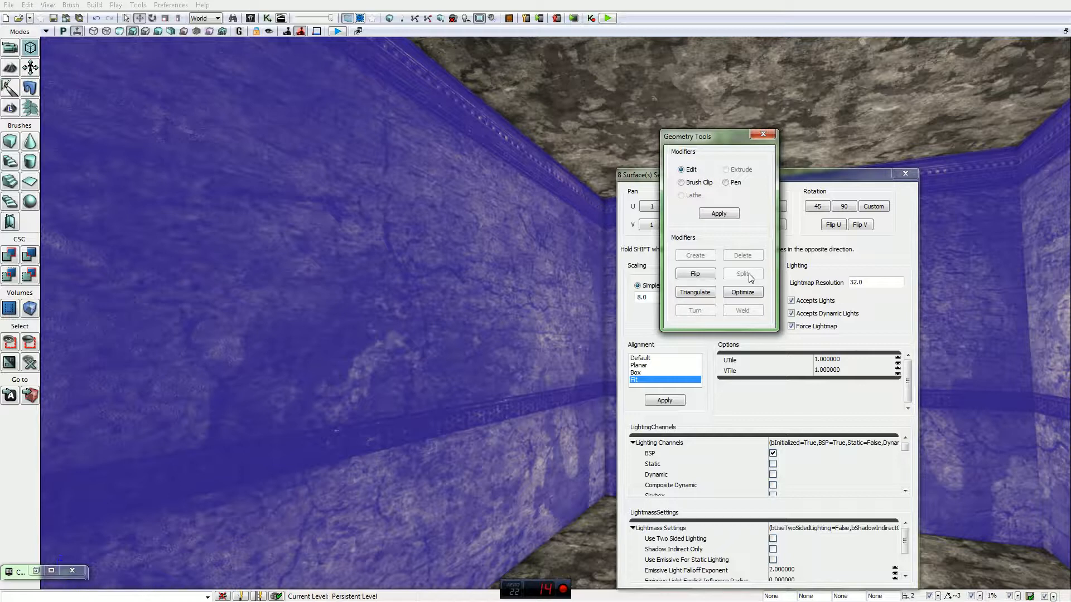
mouse_move(543, 217)
left_mouse_down()
mouse_move(549, 263)
mouse_move(591, 312)
mouse_move(539, 219)
left_mouse_up()
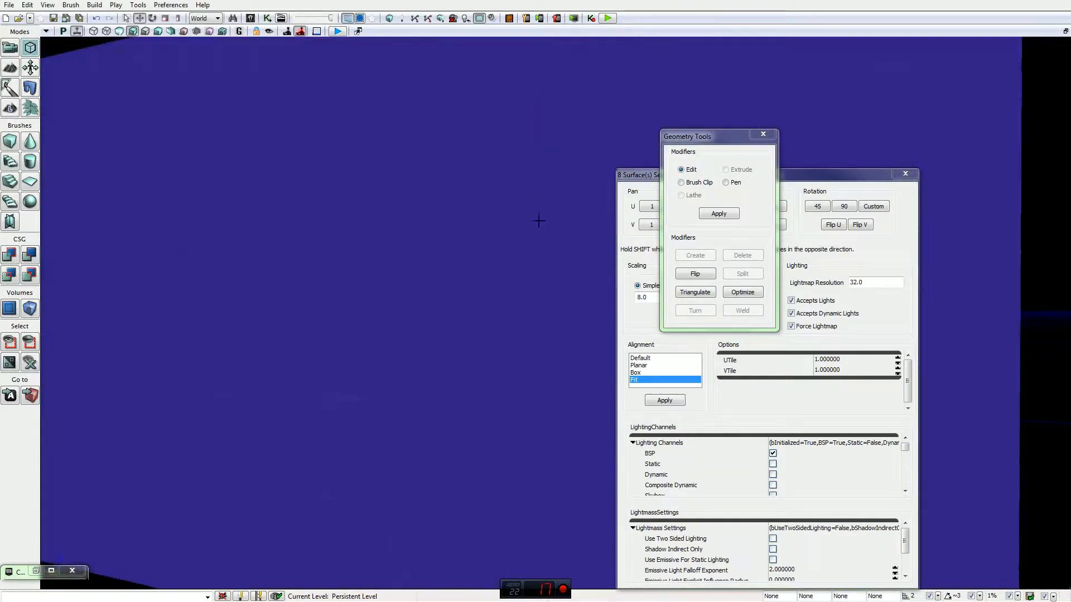
left_click(93, 32)
left_click(906, 174)
left_click_drag(730, 137, 869, 148)
Split the room brush across its long wall at the chosen edges and rebuild the geometry
left_click_drag(298, 392, 513, 295)
left_click(513, 293)
left_click(514, 290)
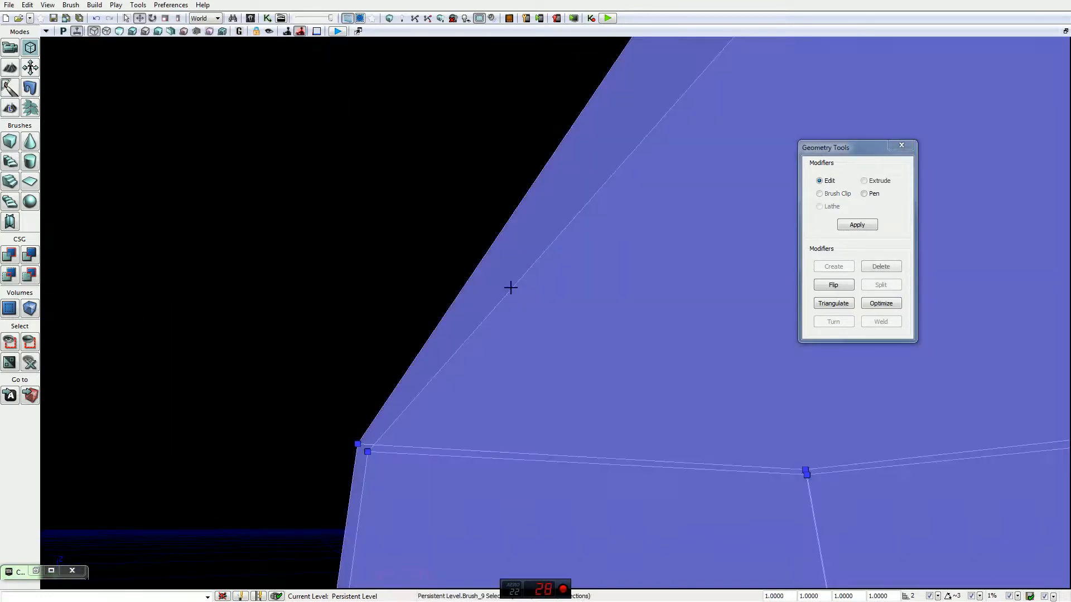
mouse_move(509, 287)
left_mouse_down()
mouse_move(658, 301)
mouse_move(806, 292)
mouse_move(725, 273)
mouse_move(669, 279)
left_mouse_up()
left_click(514, 313)
left_click(881, 284)
right_click_drag(670, 278, 619, 293)
left_click(389, 19)
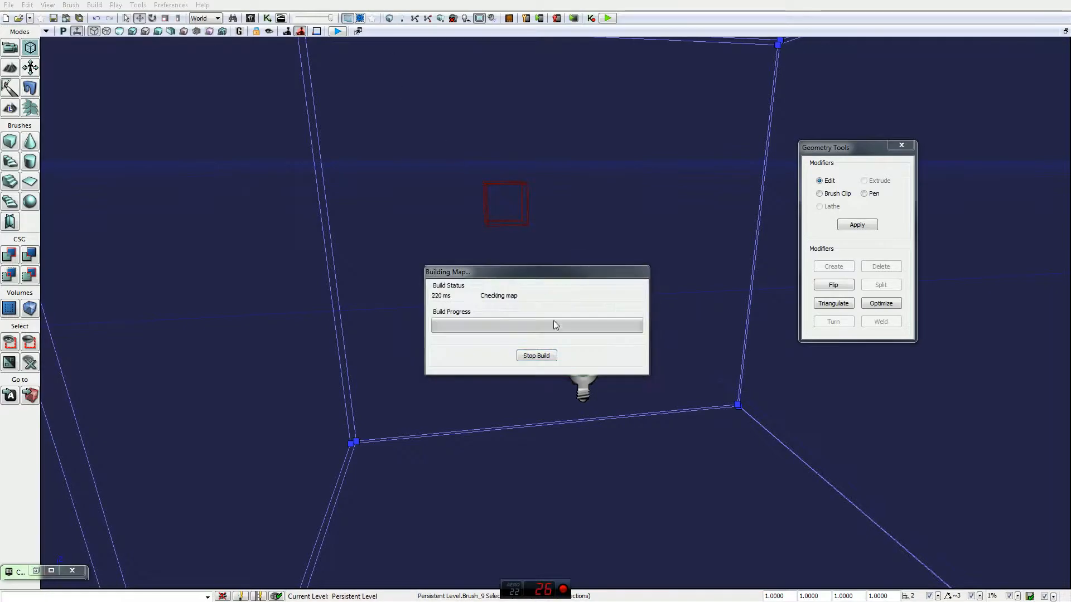
left_click(589, 264)
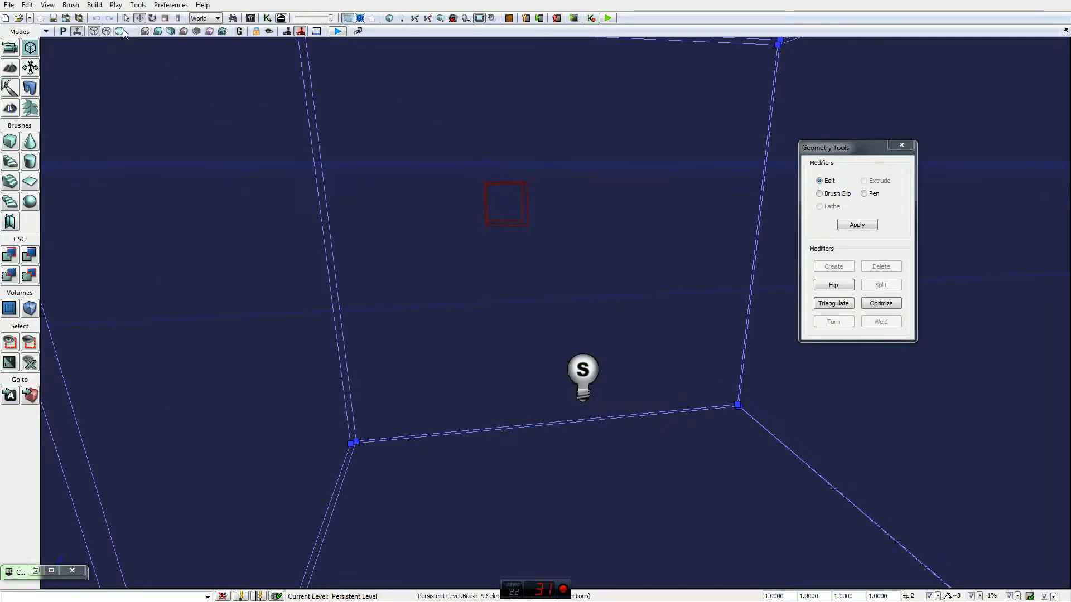
Show the split wall in unlit view, leave the geometry tools and return the room to lit view
left_click(119, 31)
right_click_drag(557, 279, 507, 290)
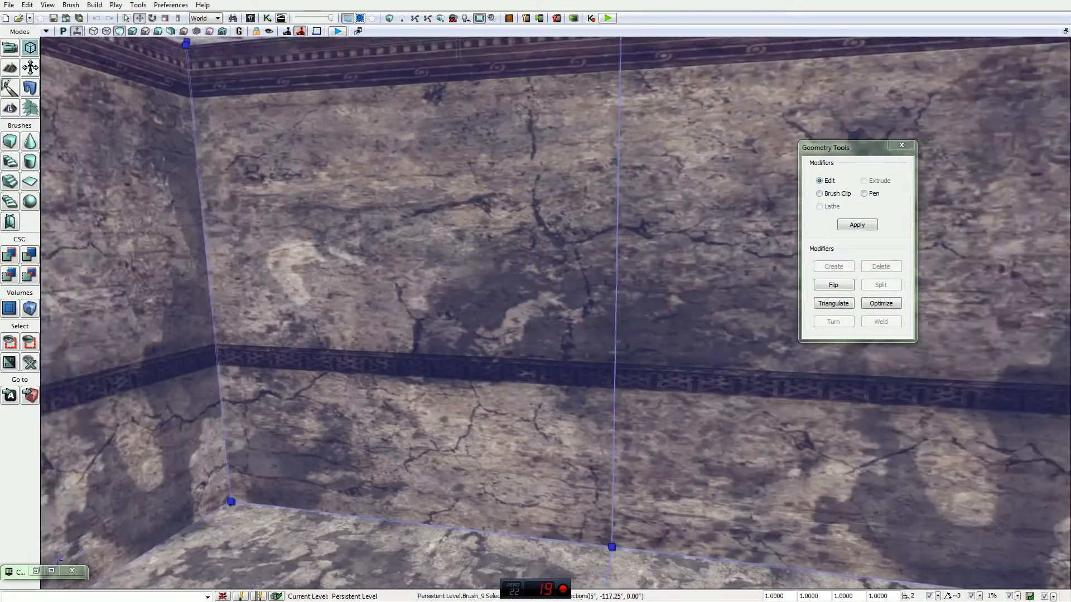
mouse_move(664, 168)
right_mouse_down()
mouse_move(647, 171)
mouse_move(675, 163)
right_mouse_up()
left_click(903, 151)
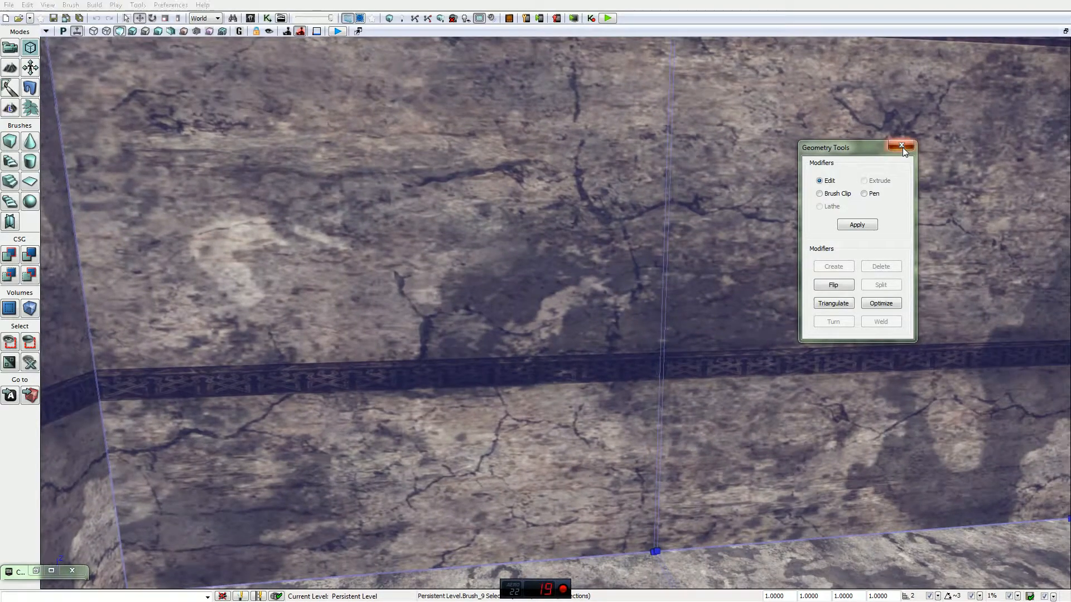
right_click_drag(743, 231, 718, 196)
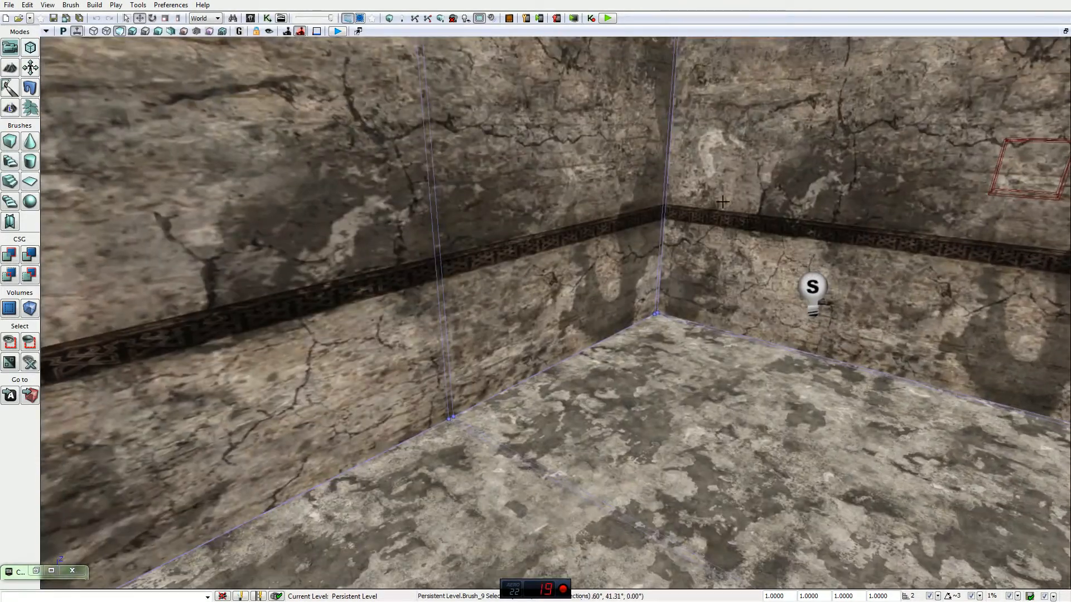
left_click(135, 33)
right_click_drag(482, 190, 402, 136)
Select the two halves of the split wall in turn and compare the material across the seam
left_click(465, 161)
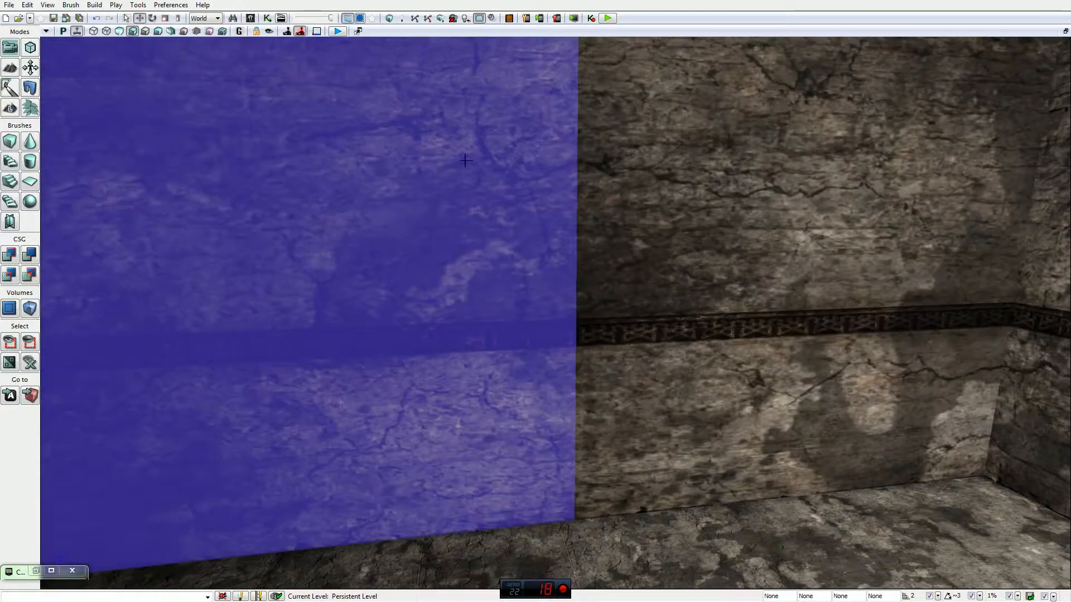
left_click_drag(580, 209, 578, 241)
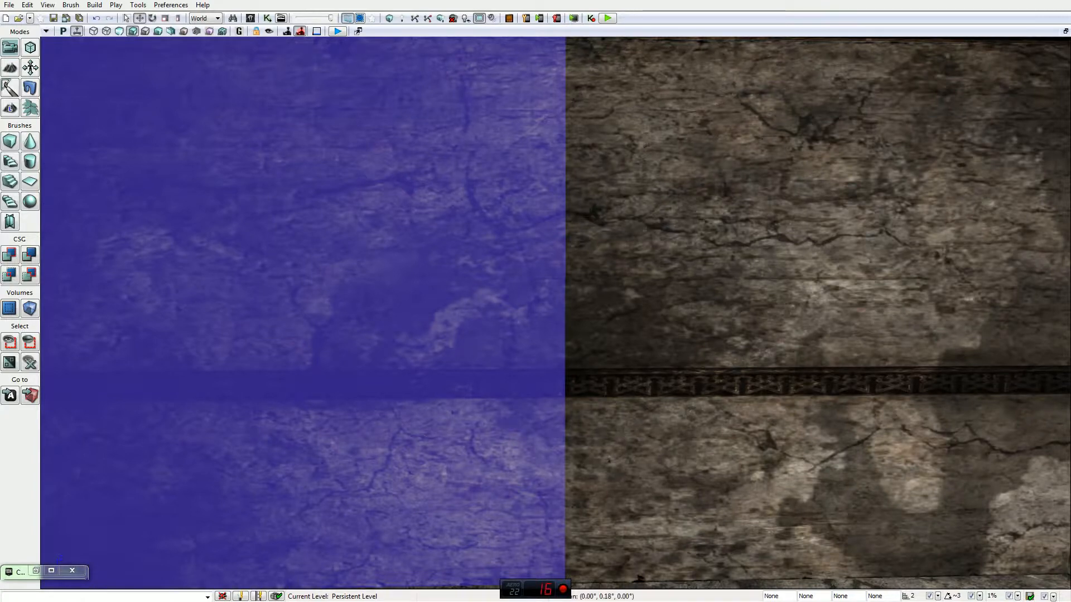
left_click_drag(578, 242, 614, 228)
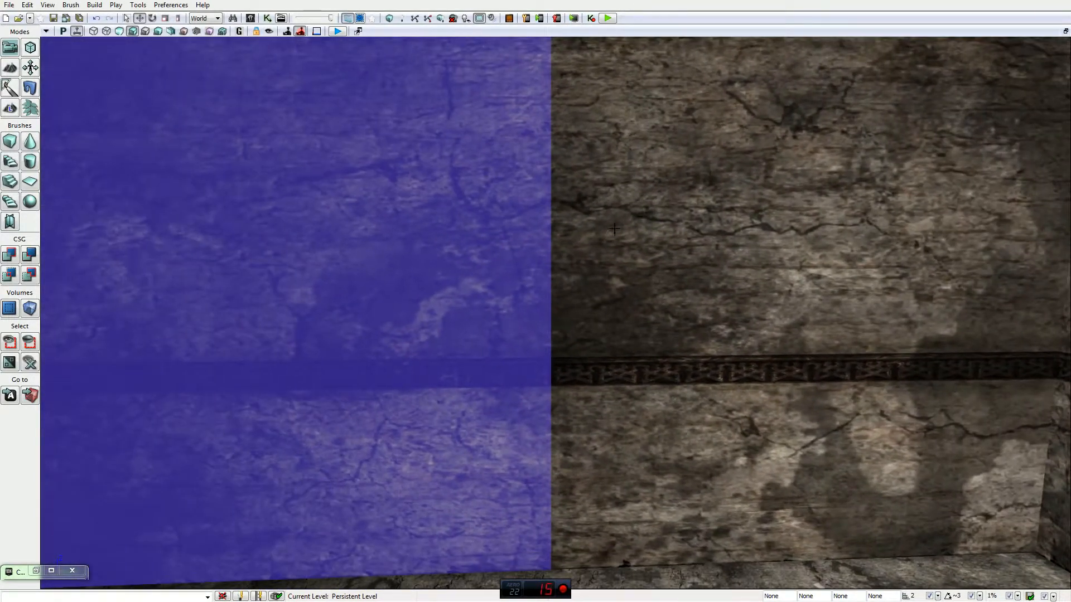
left_click(590, 192)
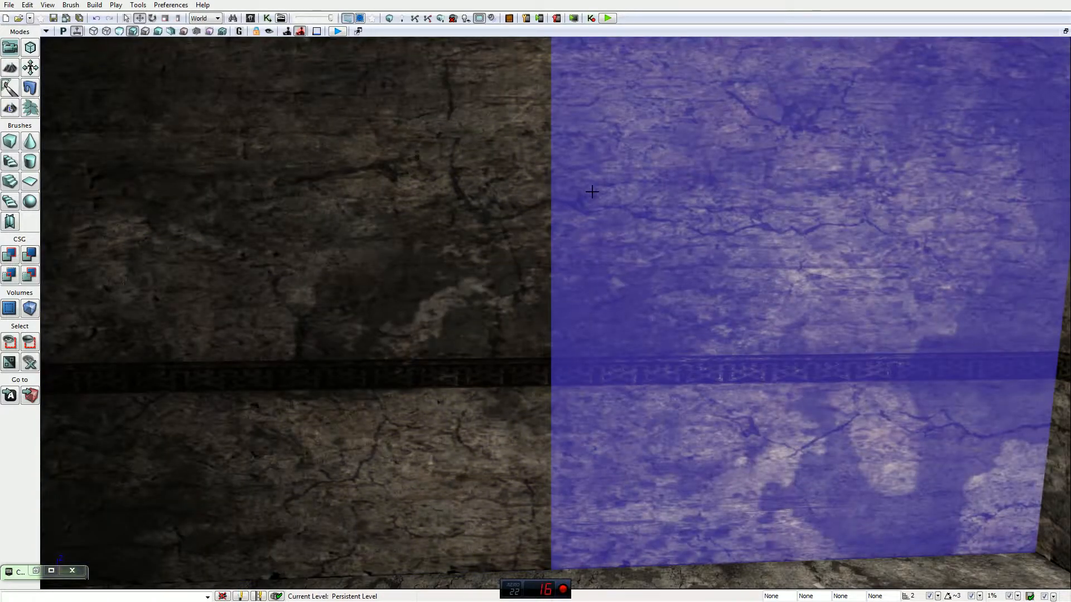
left_click(507, 194)
left_click(585, 183)
left_click(516, 190)
Apply the Default alignment to the right-hand half of the split wall and close its surface properties
left_click(674, 184)
right_click(676, 180)
left_click(714, 187)
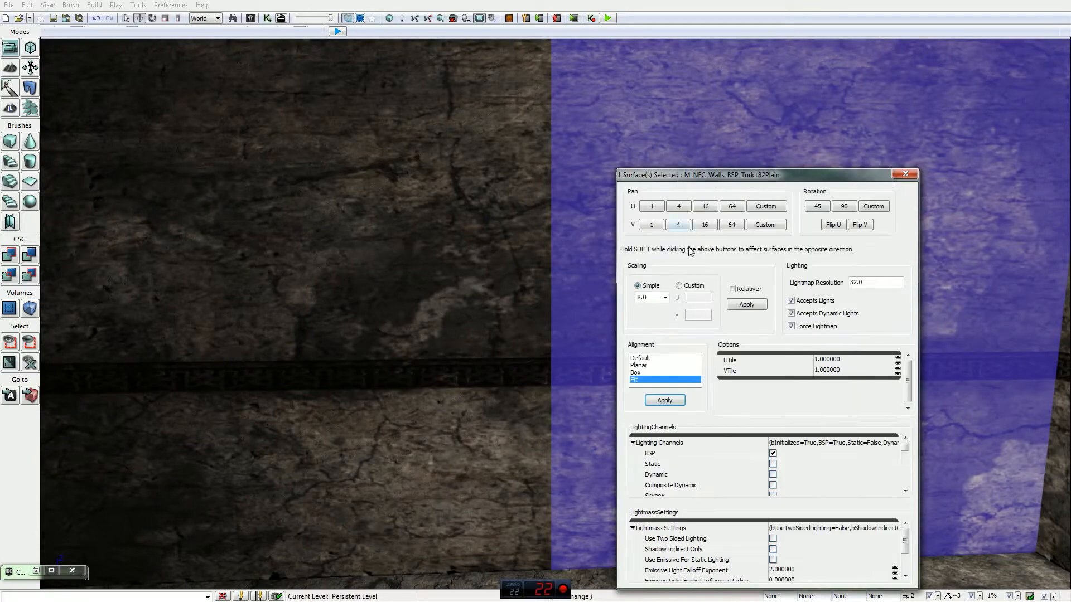
left_click(641, 358)
left_click(665, 401)
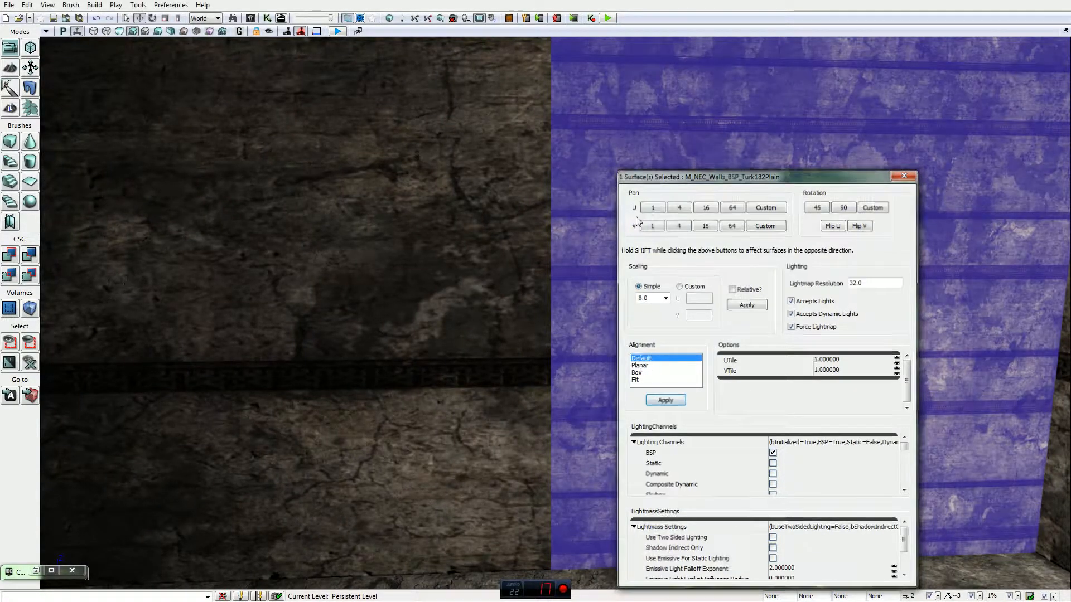
key("Escape")
left_click(394, 401)
left_click(615, 263)
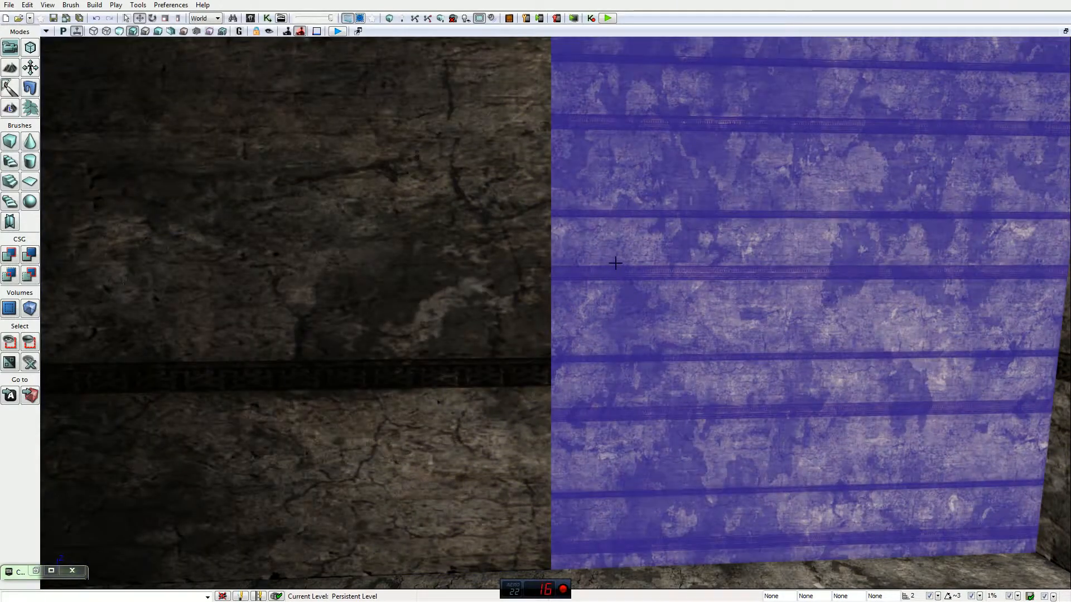
Apply the Fit alignment to the right-hand half of the wall and compare it with the selected left half
right_click(617, 250)
left_click(644, 259)
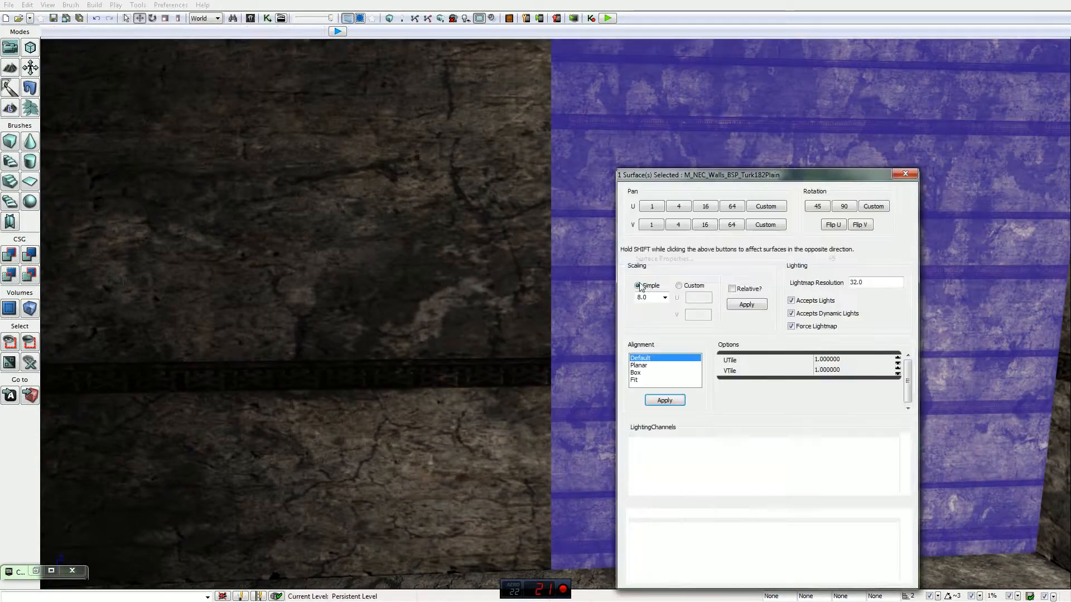
left_click(641, 379)
left_click(665, 401)
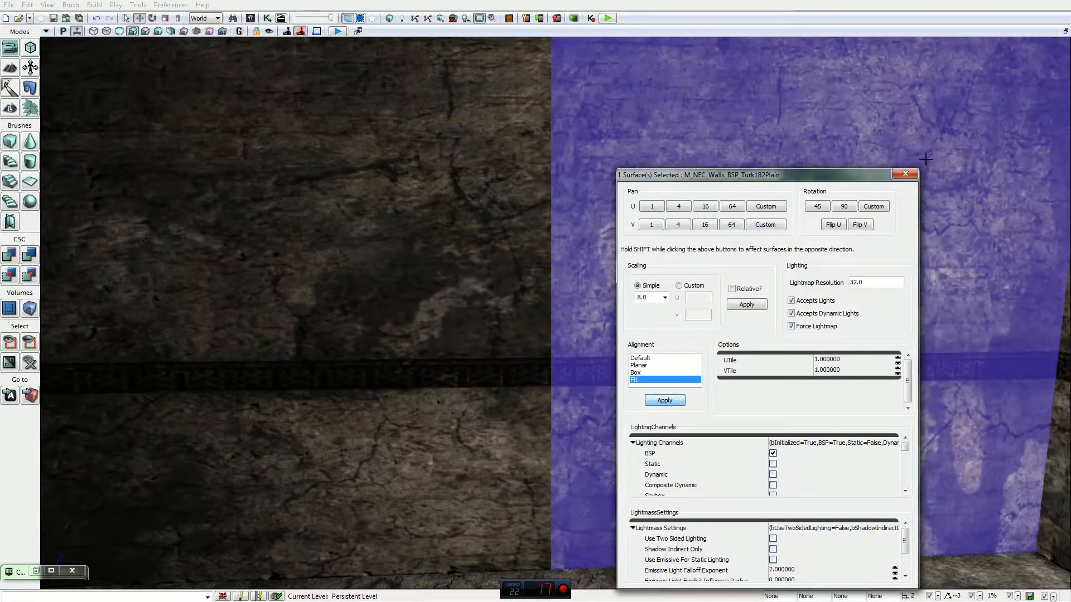
left_click(905, 173)
left_click_drag(729, 184, 706, 181)
left_click(529, 203)
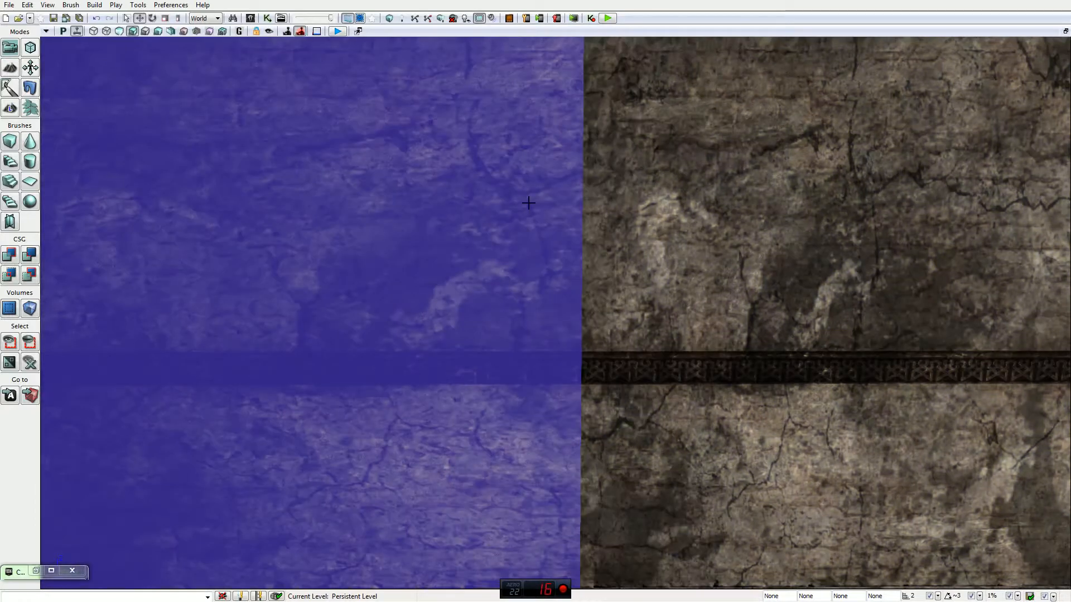
scroll(528, 202, "down", 4)
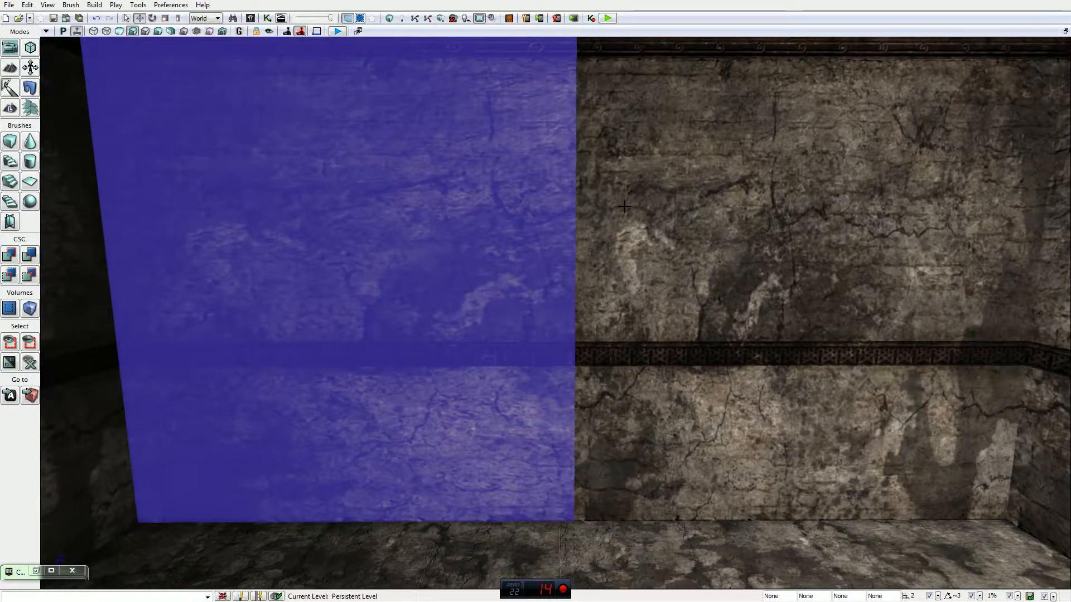
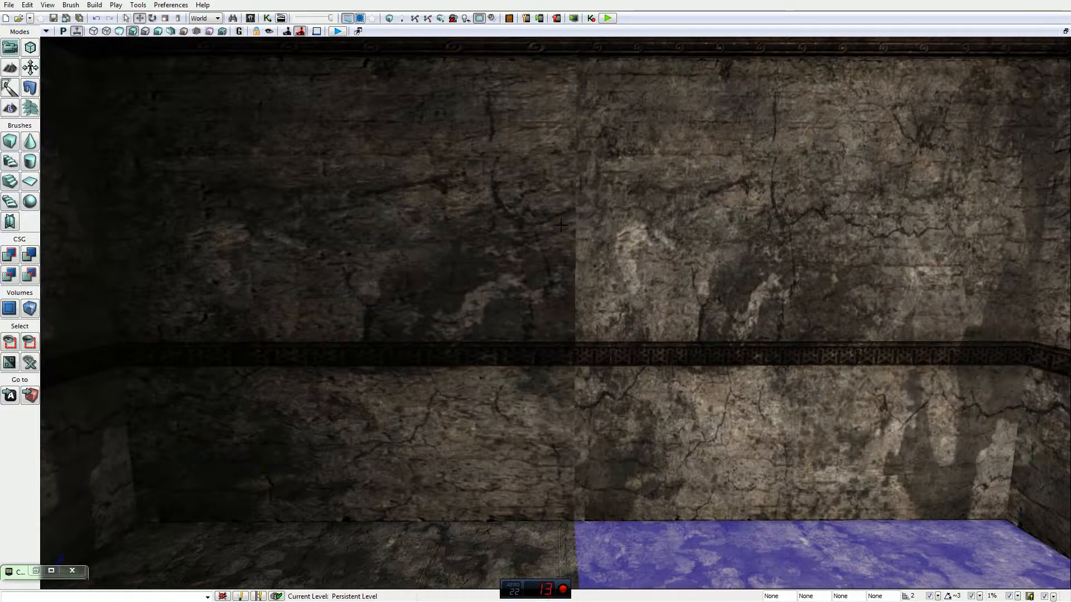
Apply the Fit alignment to the left half of the wall, try the simple 8.0 scaling, and reapply Fit
left_click(495, 223)
right_click(495, 222)
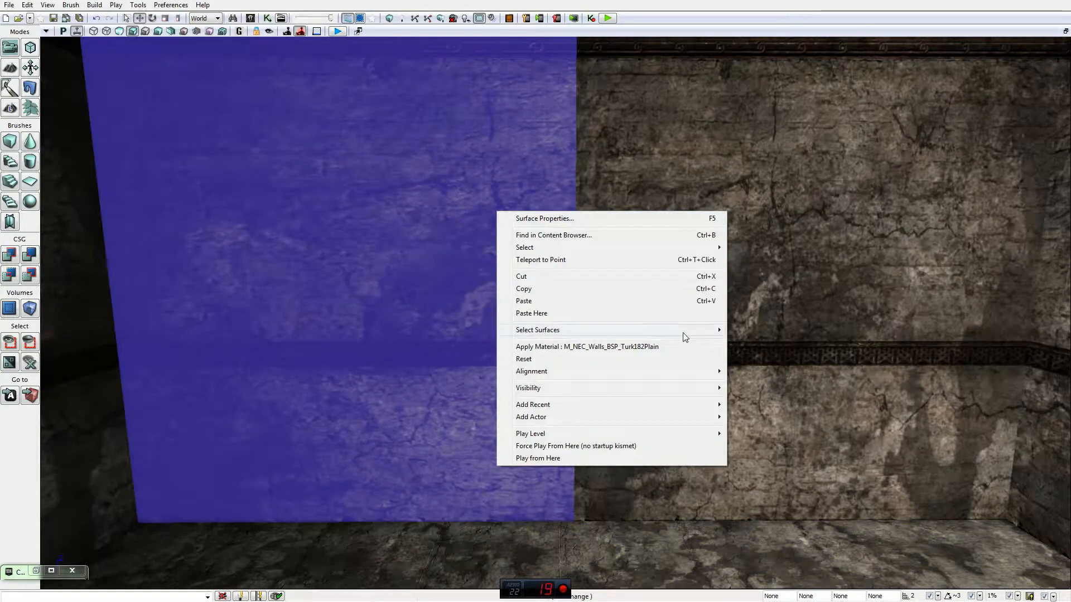
left_click(570, 220)
left_click(672, 401)
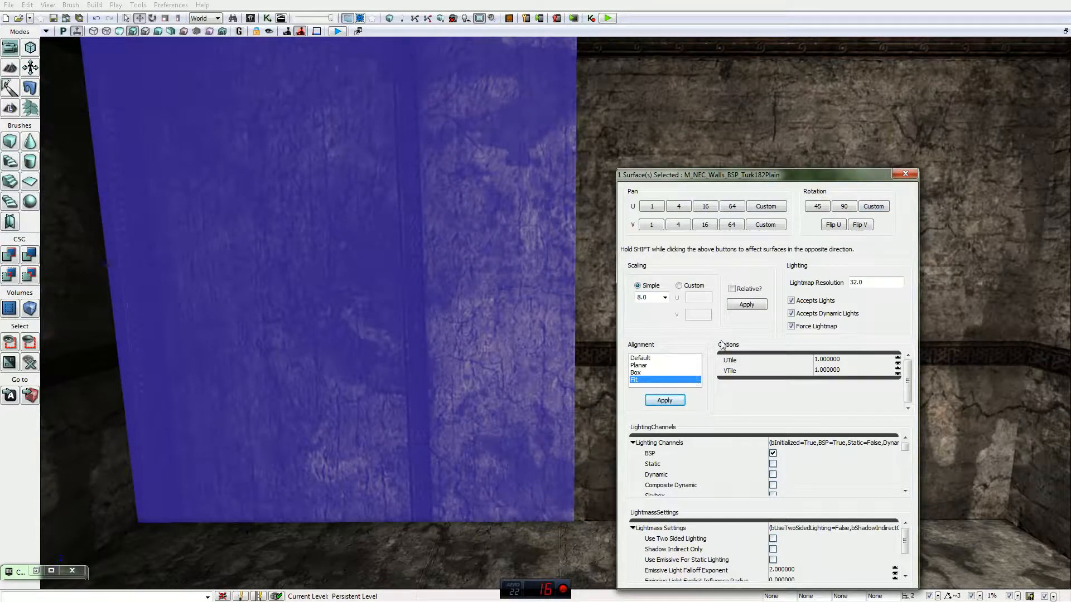
left_click(746, 304)
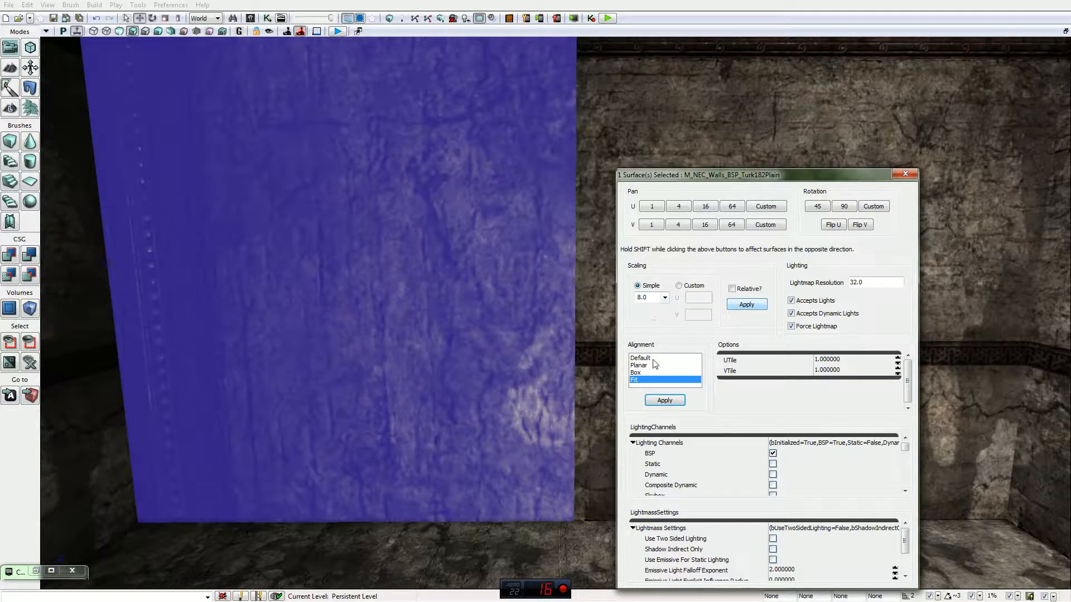
left_click(663, 404)
Rotate the left half's material by 45 degrees twice and view the wall with only the floor selected
left_click(818, 207)
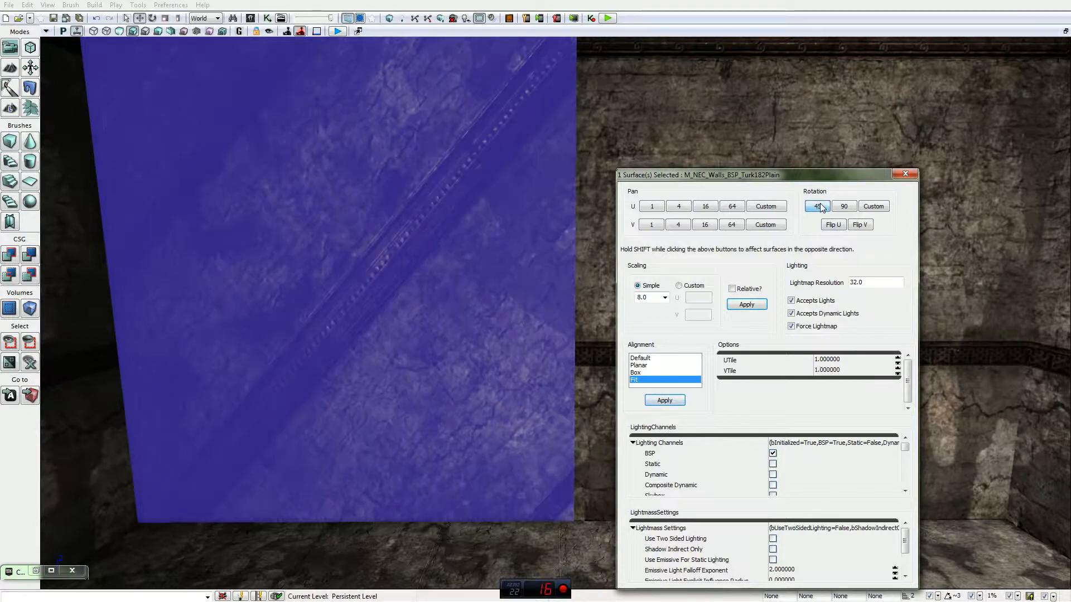
left_click(818, 207)
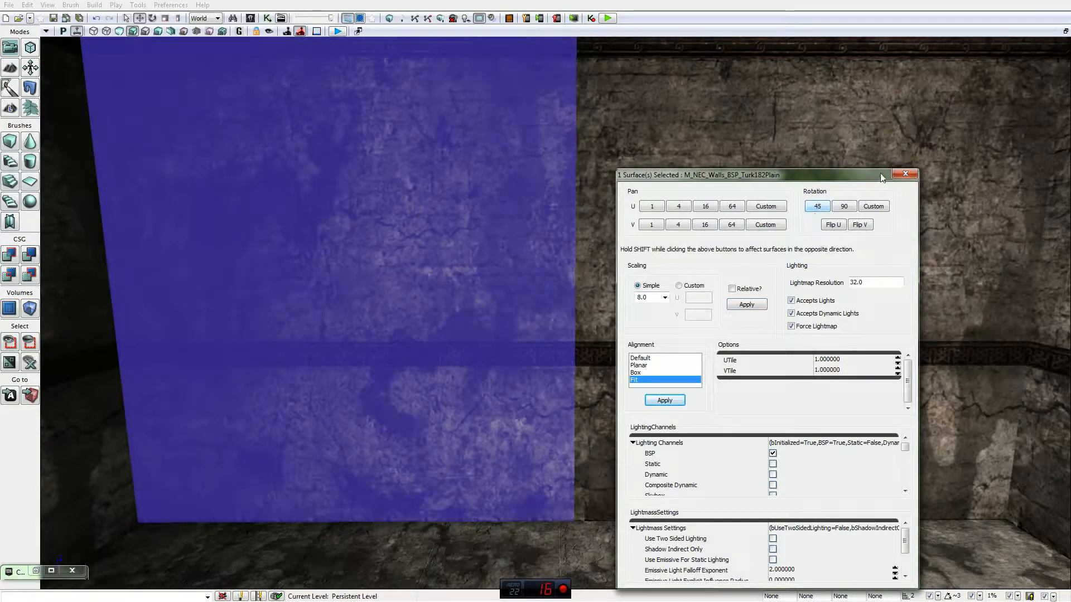
left_click(905, 173)
left_click(659, 553)
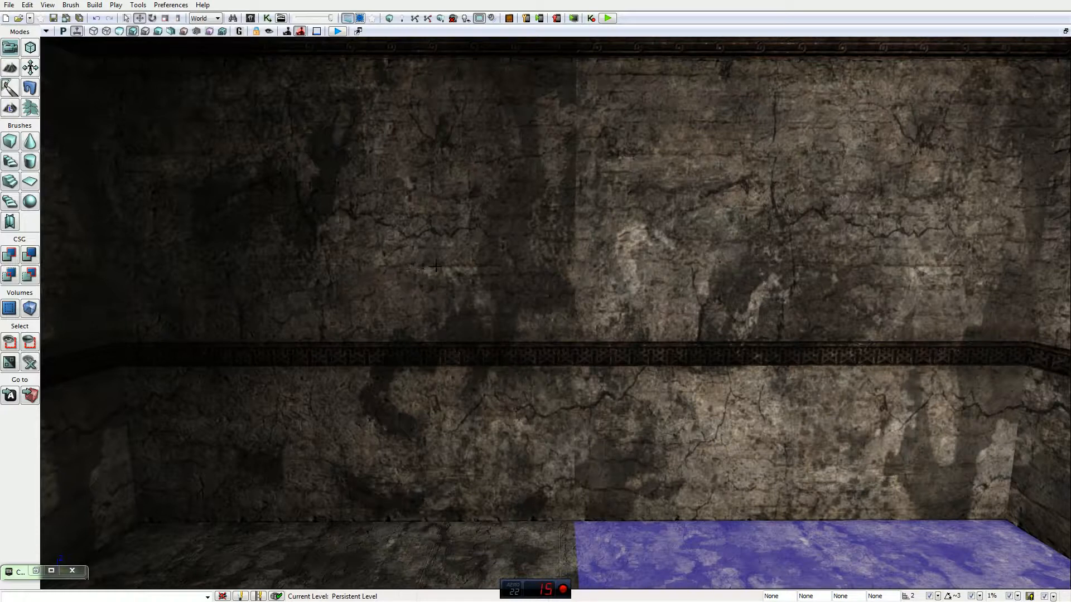
Open the surface properties of the wall's left half and try repeated 45-degree rotations of its material
right_click(455, 246)
left_click(488, 251)
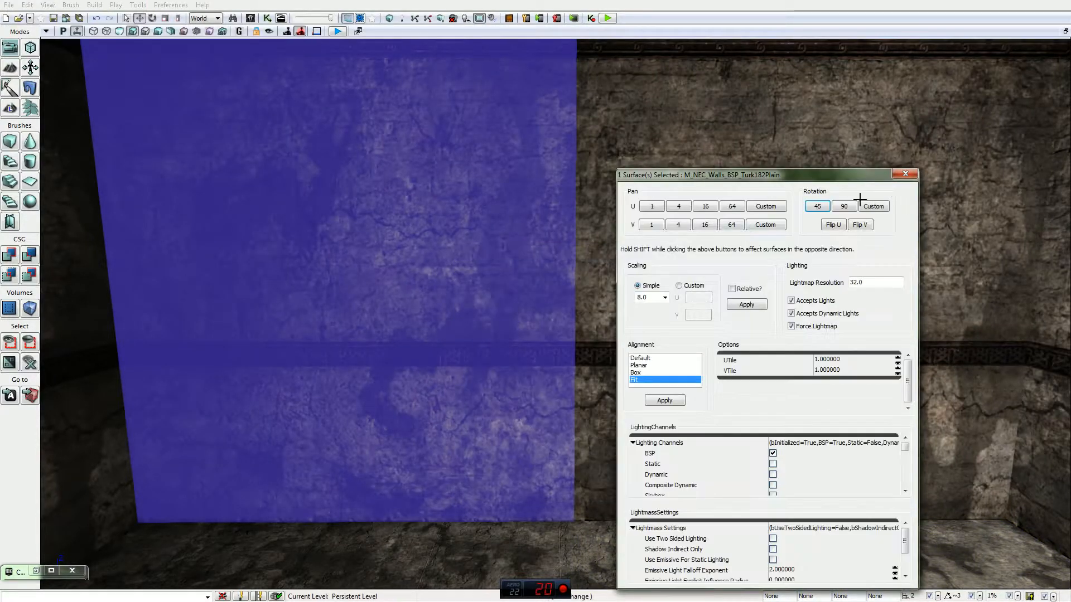
left_click(819, 207)
left_click(818, 206)
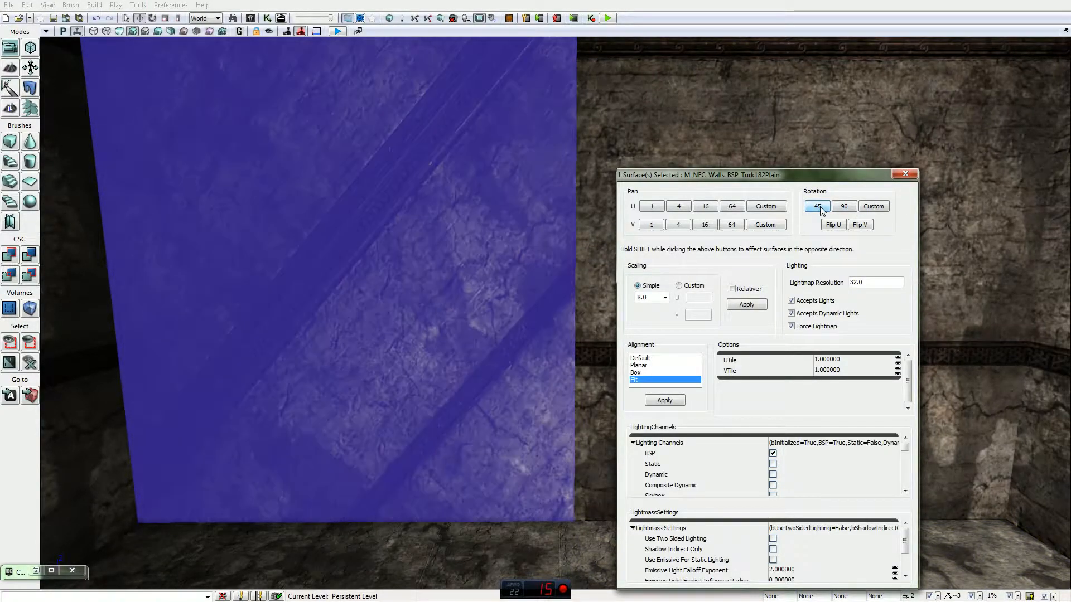
left_click(818, 207)
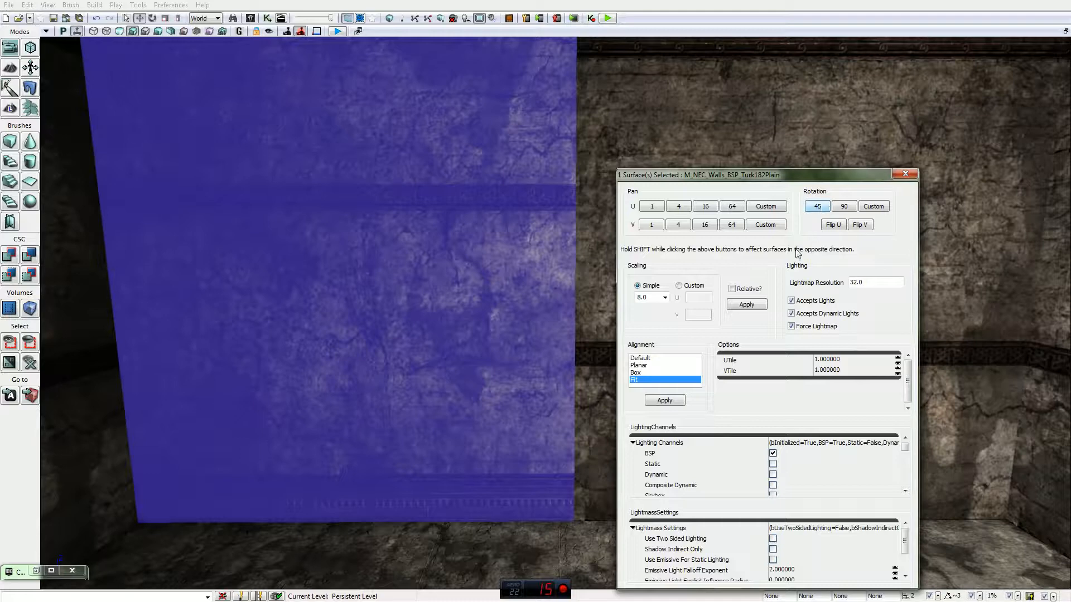
left_click(818, 207)
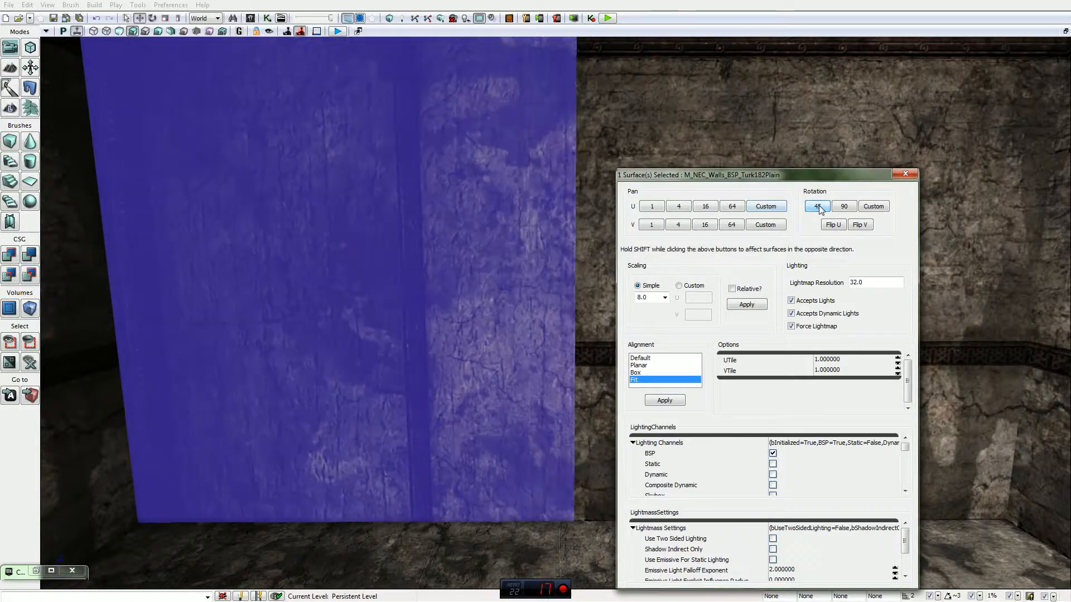
left_click(819, 207)
left_click(819, 207)
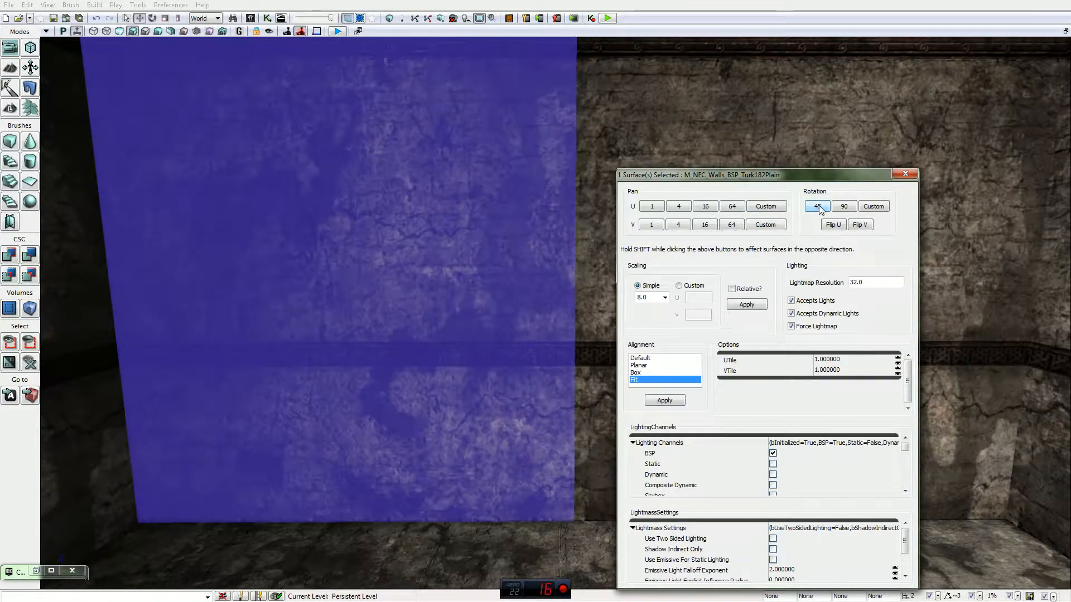
Try repeated 90-degree rotations on the left half, reapply the Fit alignment, and rotate the material by 90 degrees
left_click(844, 207)
left_click(845, 208)
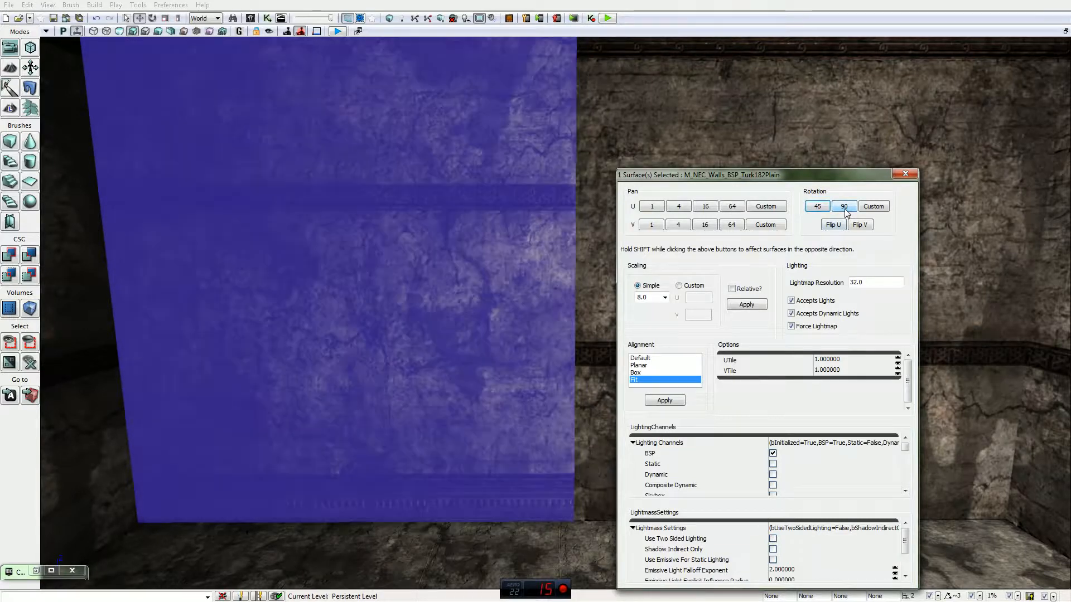
left_click(845, 208)
left_click(844, 207)
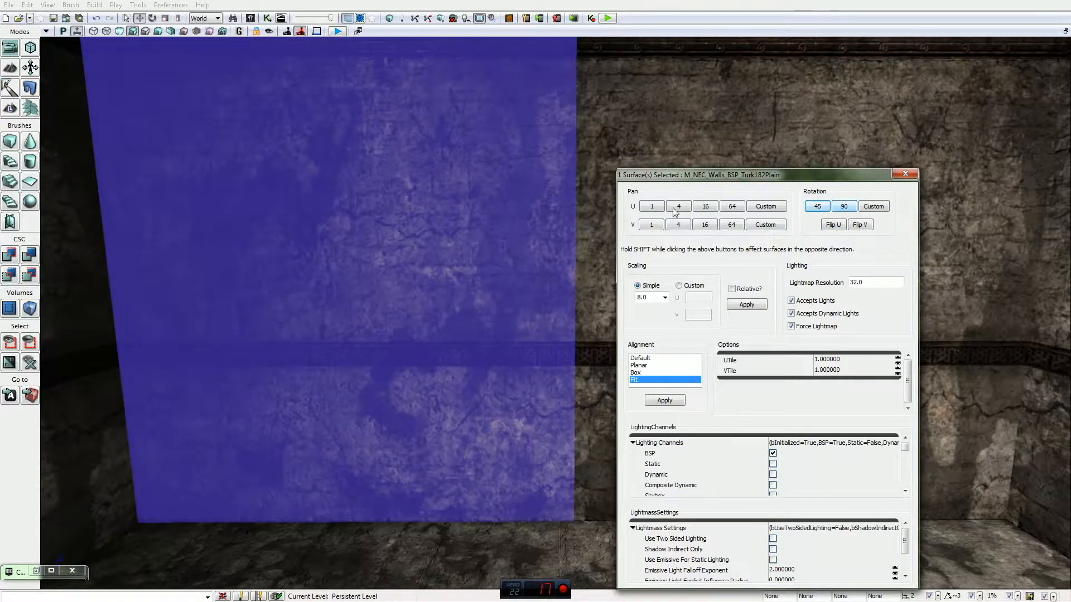
left_click(665, 401)
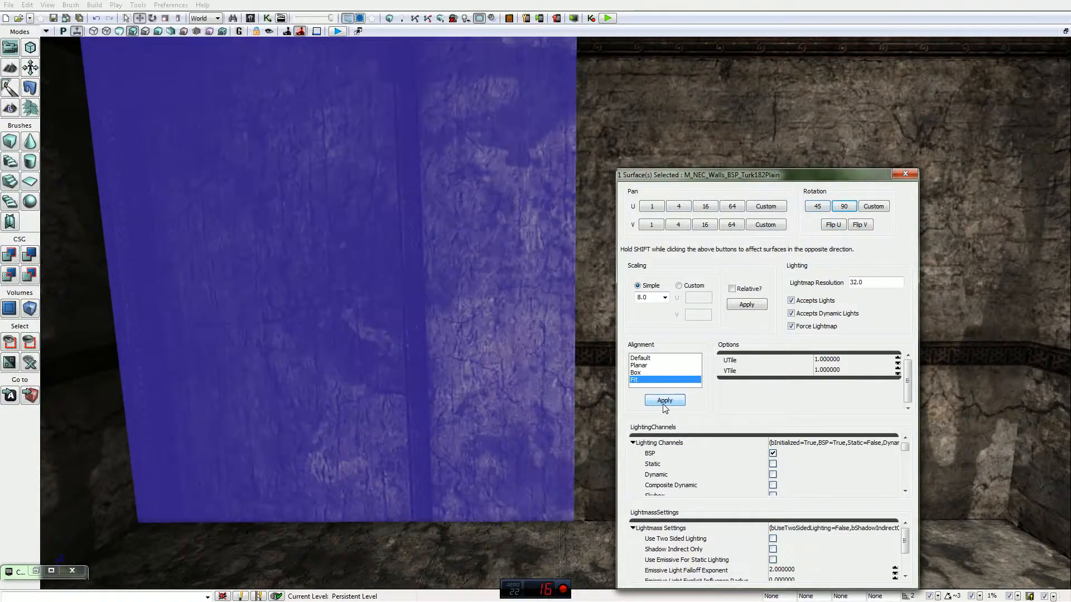
left_click(844, 206)
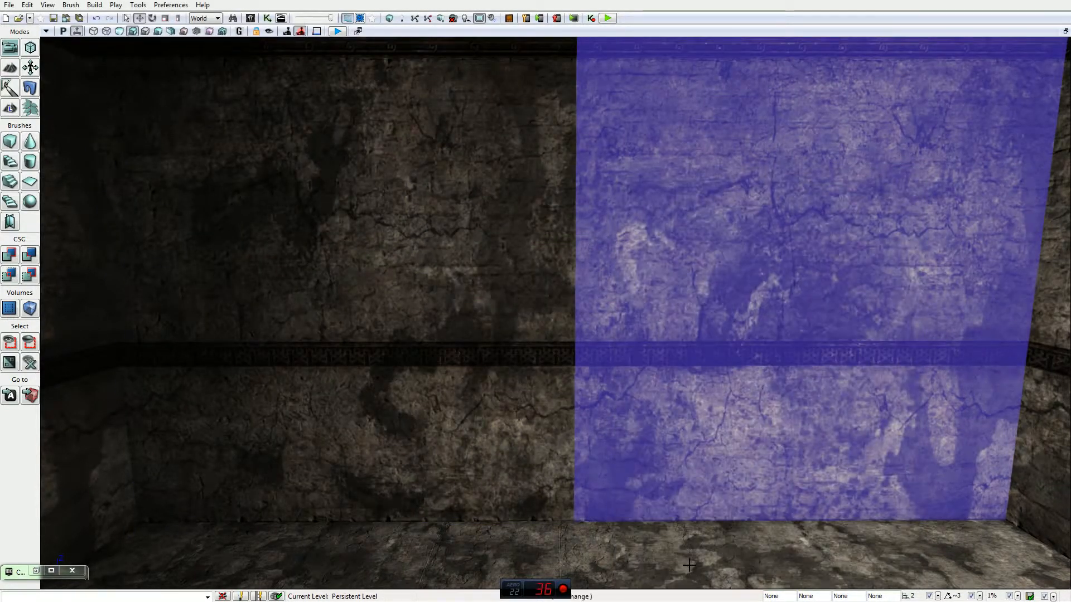
Flip the left wall half's material along U in its surface properties and close them
left_click(689, 566)
right_click_drag(592, 268, 377, 220)
key("w")
key("s")
key("s")
left_click(377, 221)
right_click(376, 221)
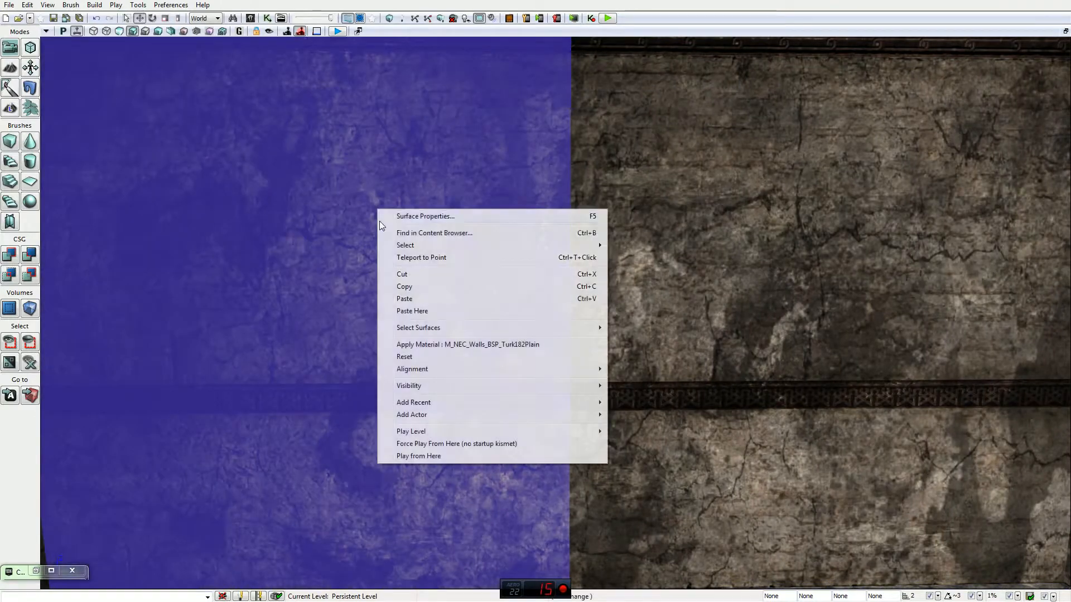
left_click(536, 220)
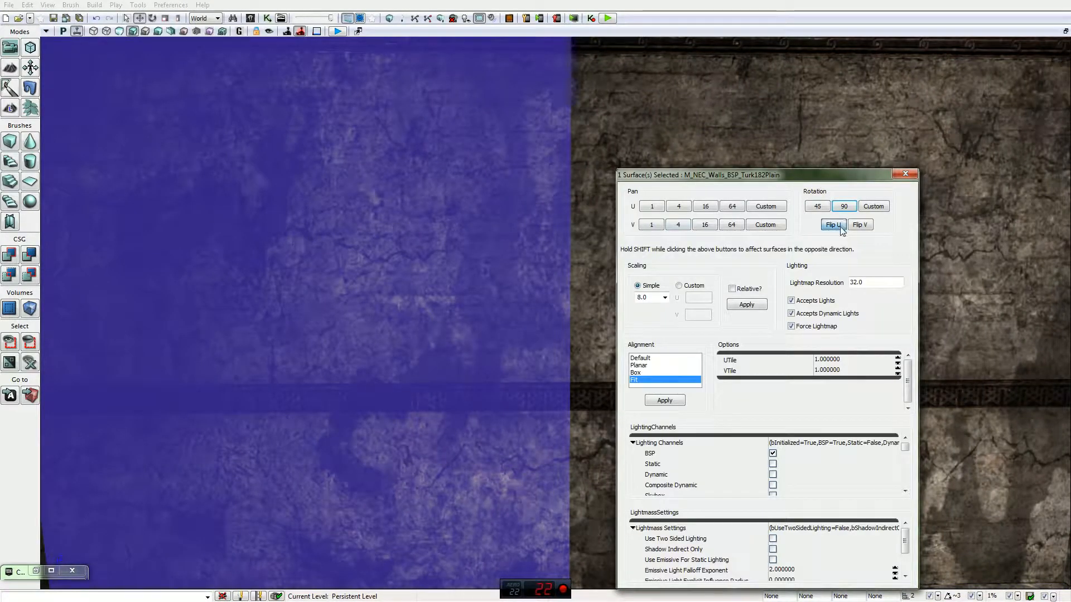
left_click(905, 173)
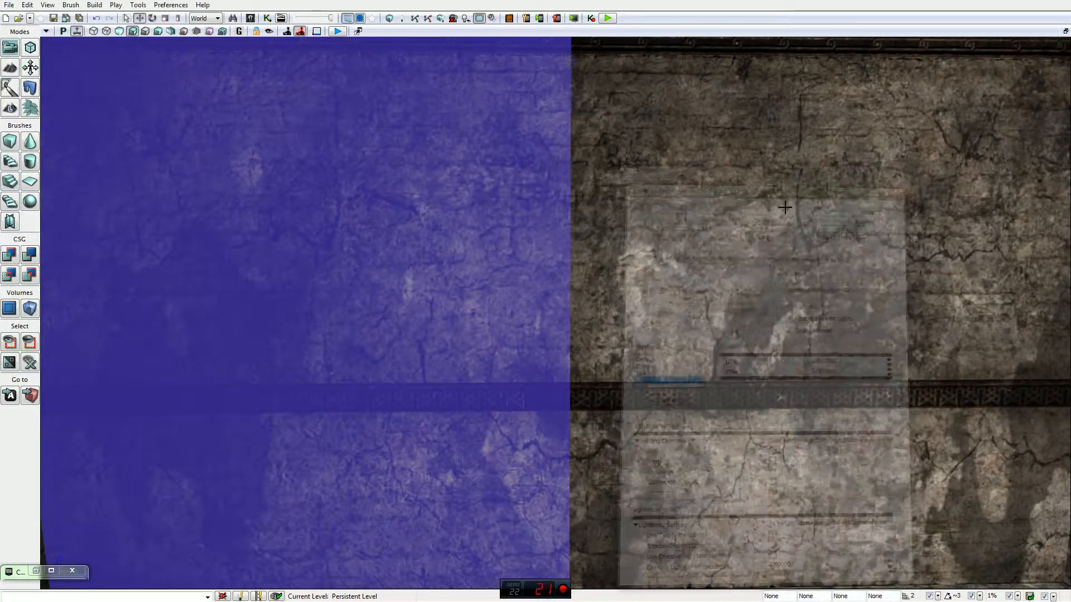
Examine the two floor sections and their shared seam, selecting each section in turn
right_click_drag(785, 207, 781, 346)
left_click(698, 438)
right_click_drag(698, 437, 660, 357)
key("s")
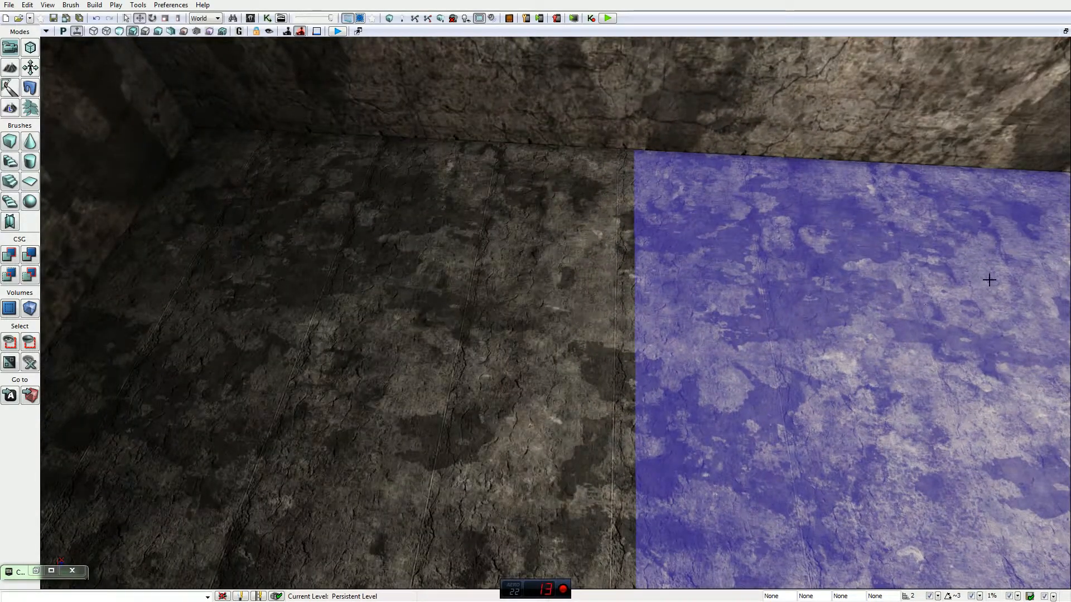
mouse_move(588, 427)
right_mouse_down()
mouse_move(518, 418)
mouse_move(588, 427)
right_mouse_up()
left_click(318, 343)
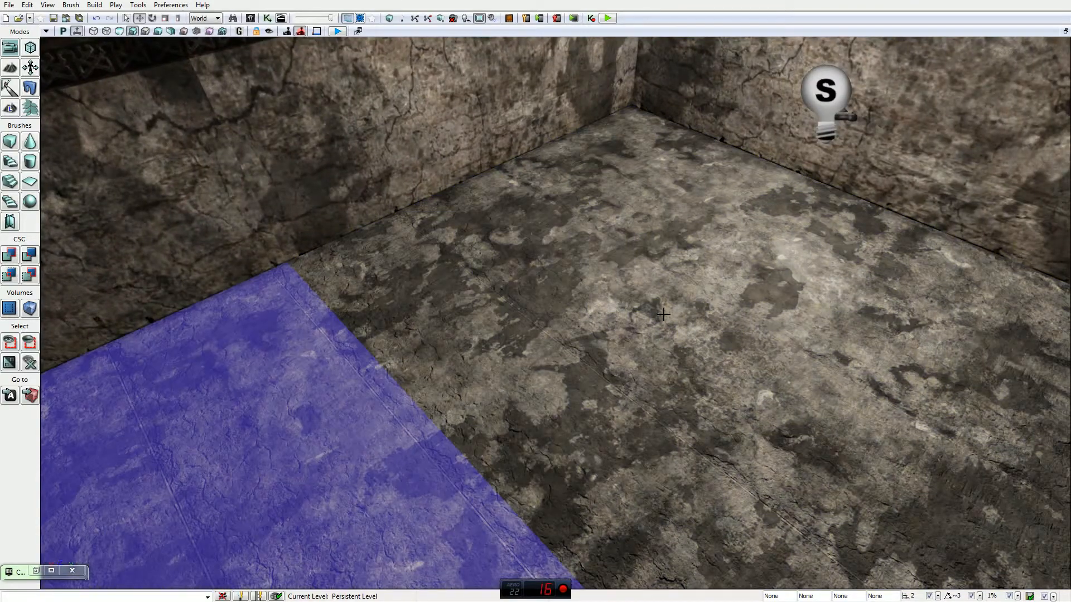
left_click(349, 325)
left_click_drag(666, 246, 661, 329)
mouse_move(660, 329)
right_mouse_down()
mouse_move(739, 321)
mouse_move(730, 262)
mouse_move(669, 266)
mouse_move(669, 337)
right_mouse_up()
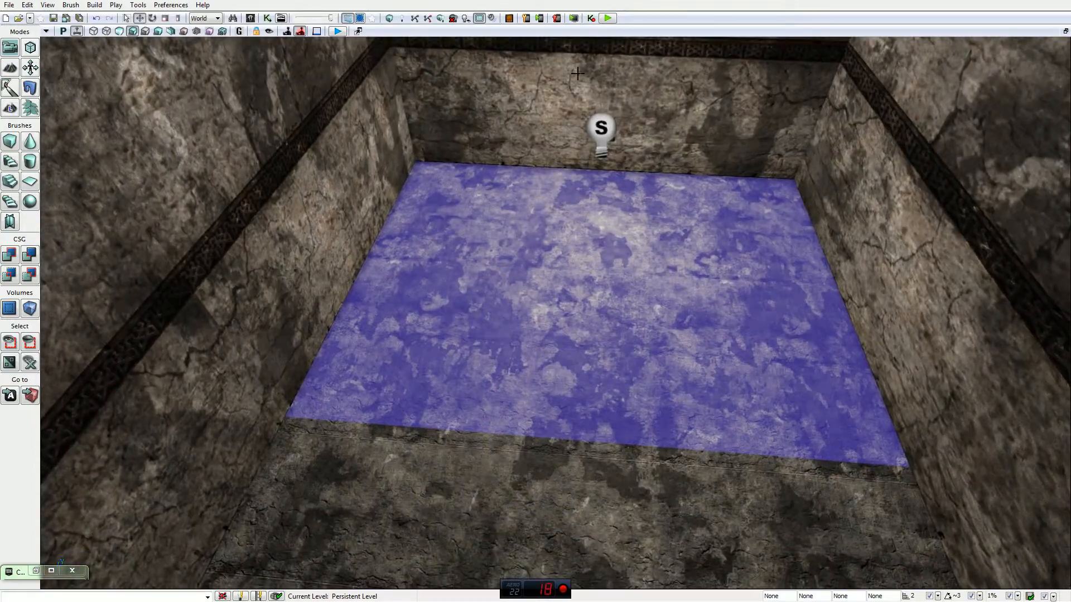
Build the level's lighting at Preview quality and play-test the room in the editor preview
left_click(609, 19)
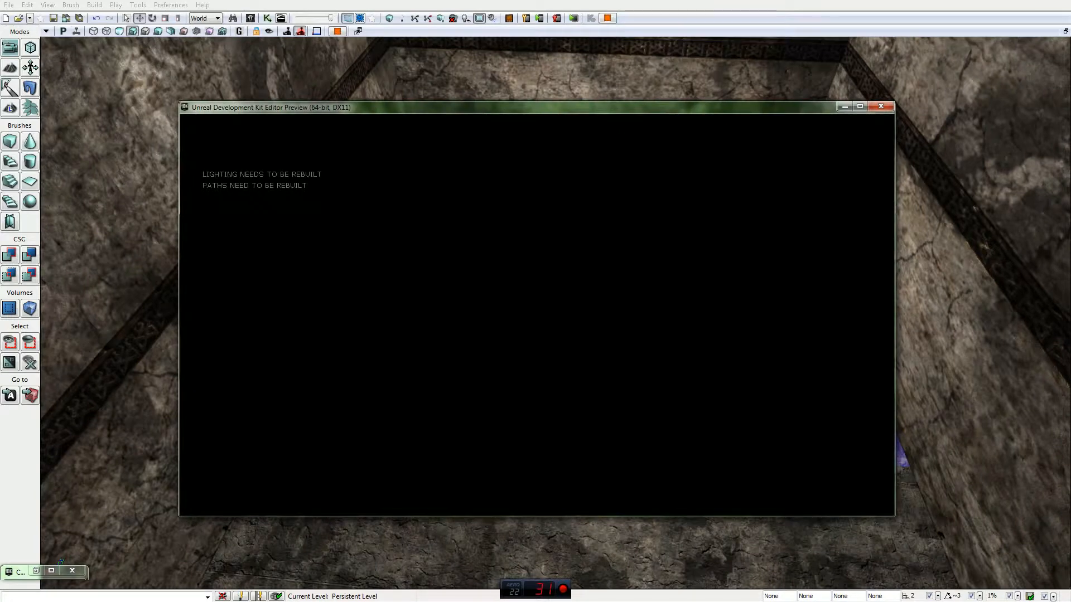
key("Escape")
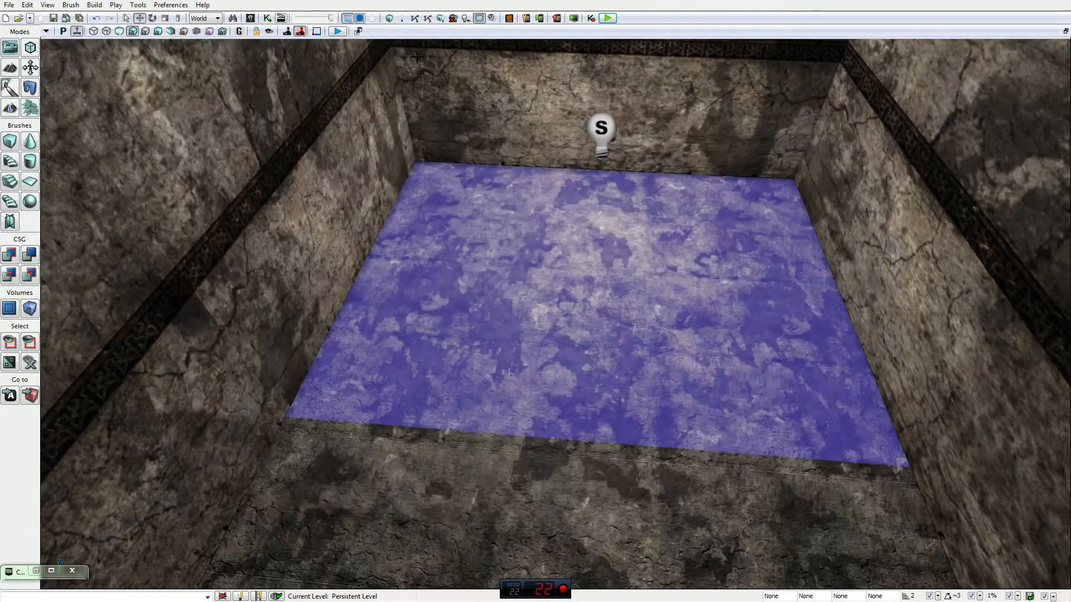
left_click(402, 20)
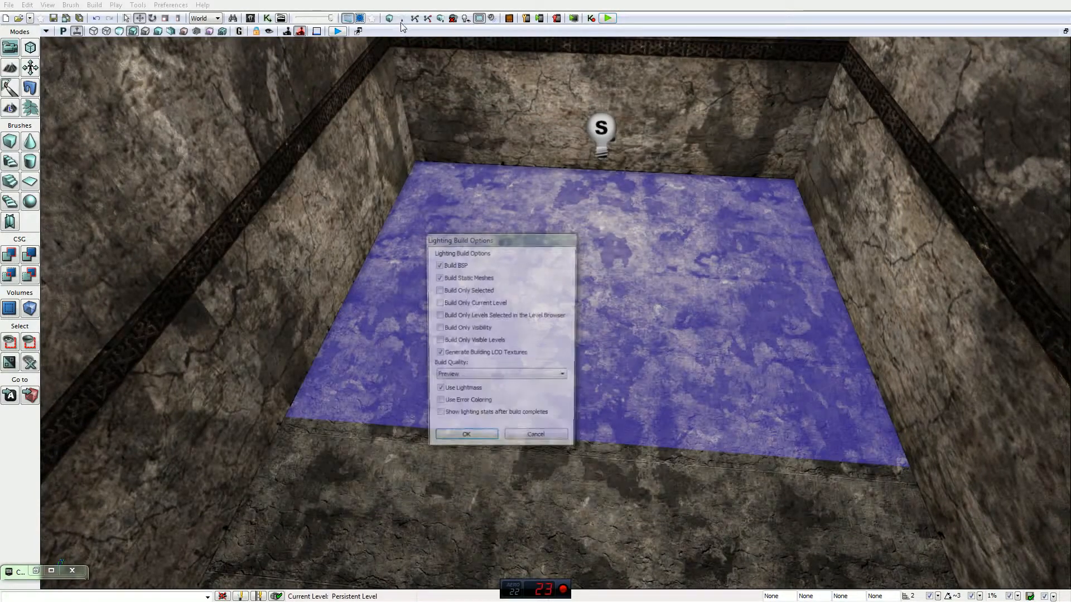
left_click(474, 435)
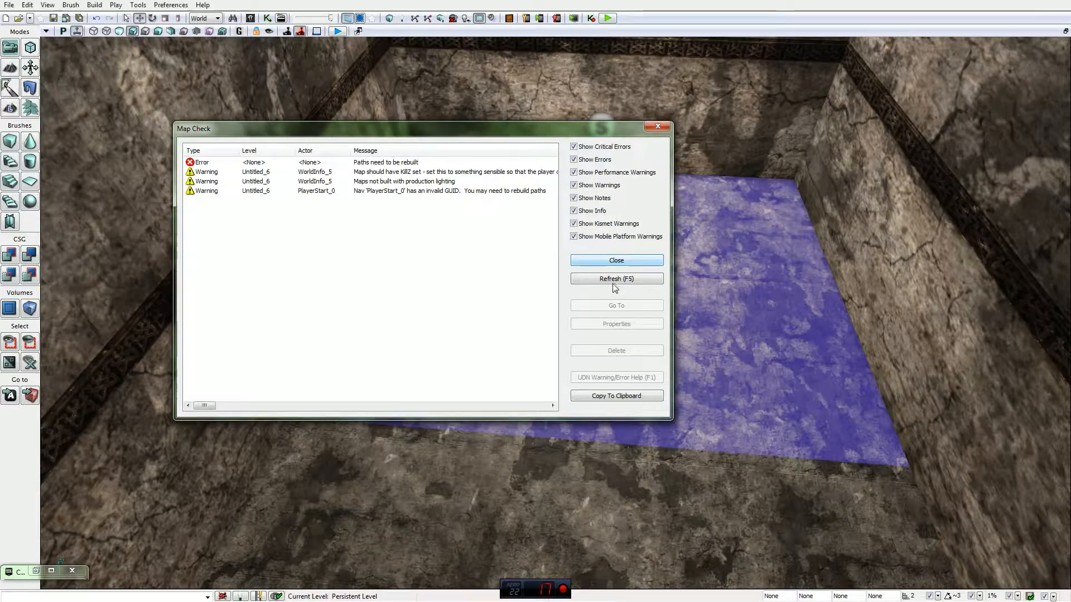
left_click(616, 261)
left_click(608, 18)
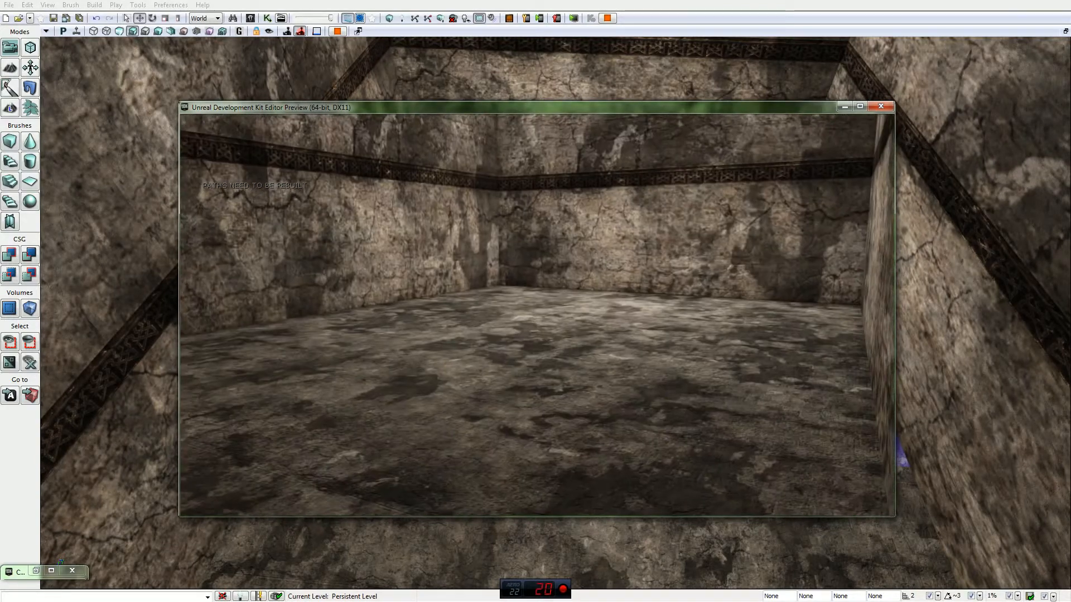
key("Escape")
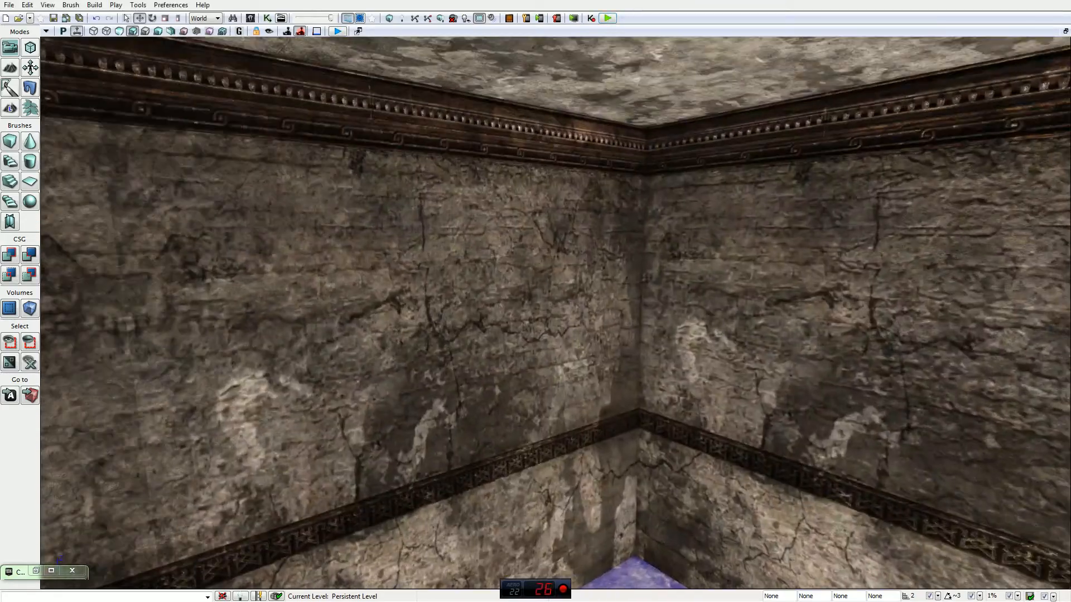
Select the hollow cube brush near the far wall, shift it sideways to the middle of the room, and raise it
right_click_drag(556, 312, 705, 338)
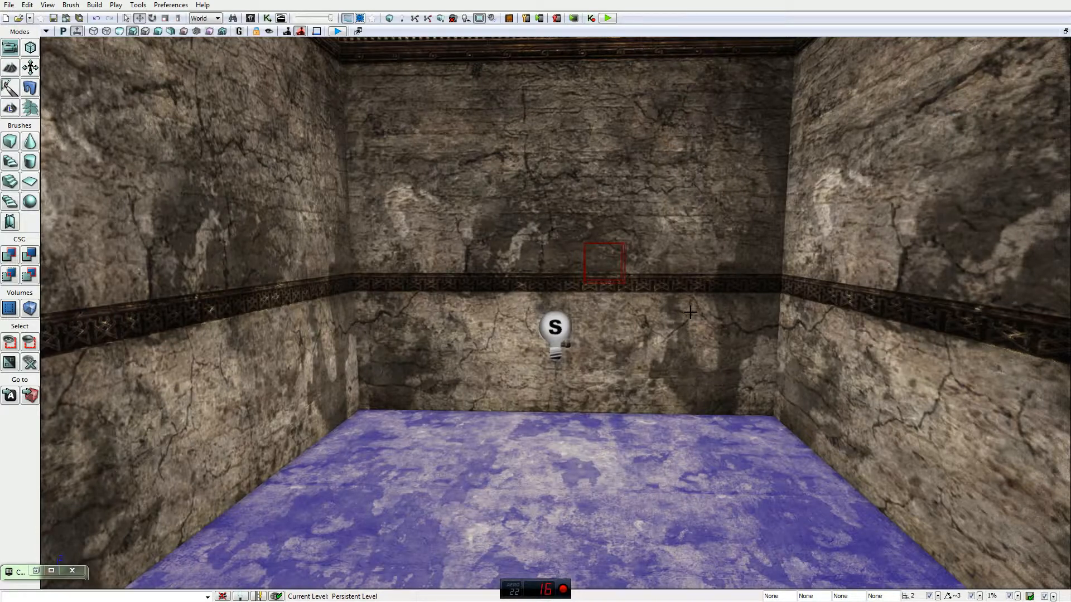
left_click(625, 250)
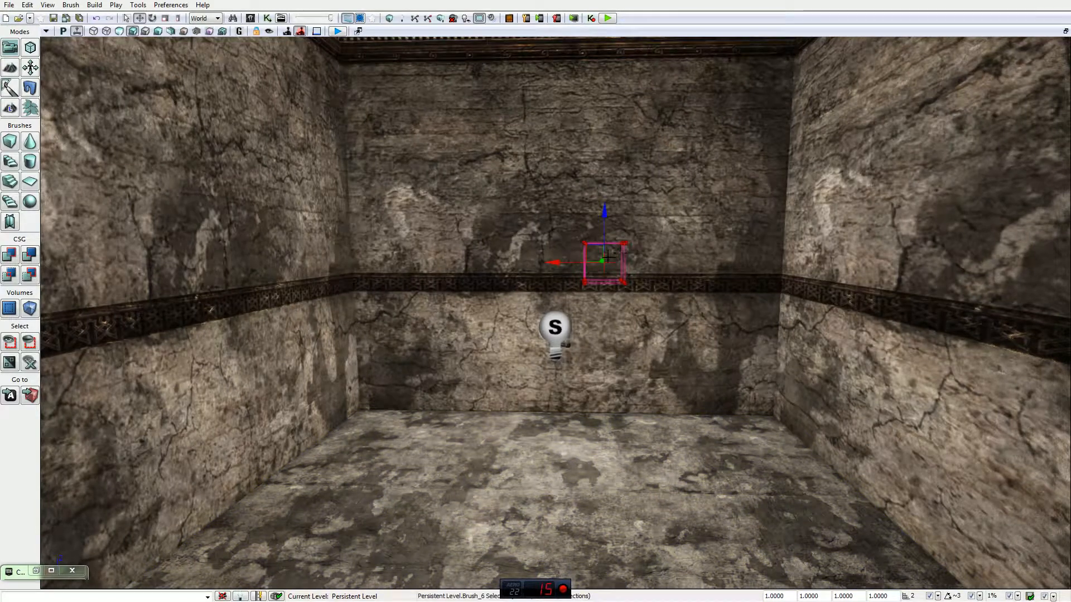
left_click_drag(625, 249, 664, 184)
right_click_drag(664, 184, 636, 234)
mouse_move(977, 251)
left_mouse_down()
mouse_move(824, 306)
mouse_move(478, 373)
mouse_move(530, 311)
mouse_move(501, 312)
left_mouse_up()
mouse_move(234, 399)
left_mouse_down()
mouse_move(485, 406)
mouse_move(554, 334)
mouse_move(625, 329)
left_mouse_up()
right_click_drag(624, 329, 618, 329)
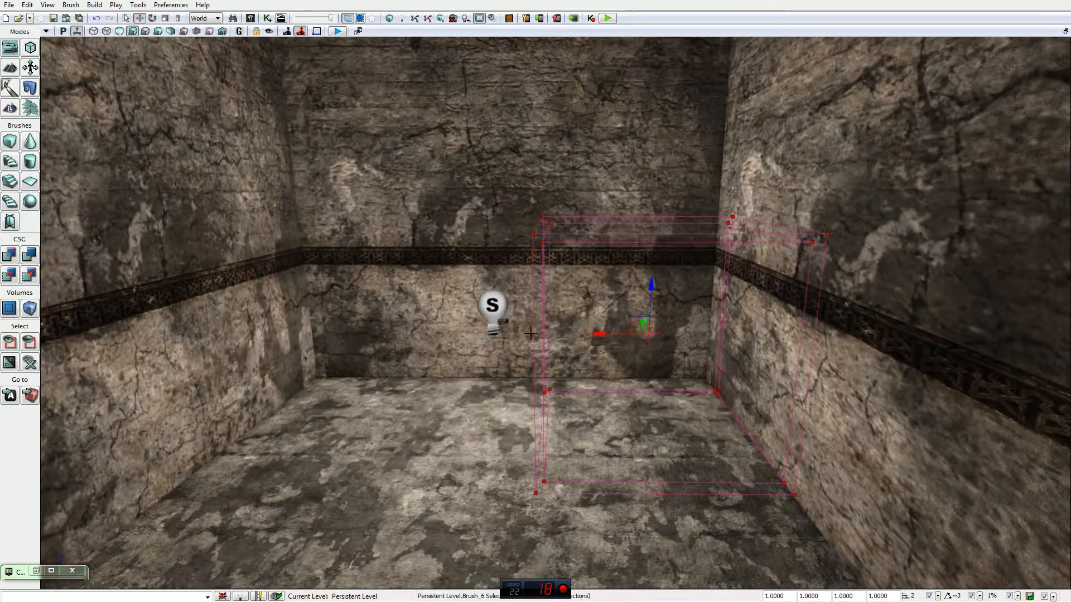
left_click_drag(599, 334, 424, 312)
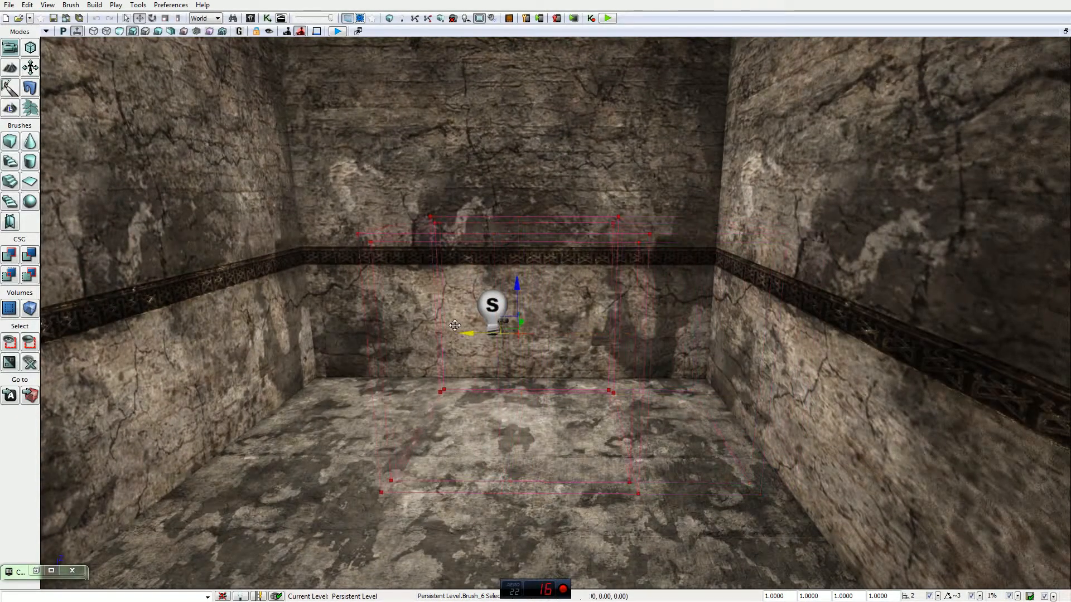
mouse_move(515, 219)
left_mouse_down()
mouse_move(514, 162)
mouse_move(516, 182)
left_mouse_up()
mouse_move(709, 244)
left_mouse_down()
mouse_move(668, 232)
mouse_move(710, 224)
left_mouse_up()
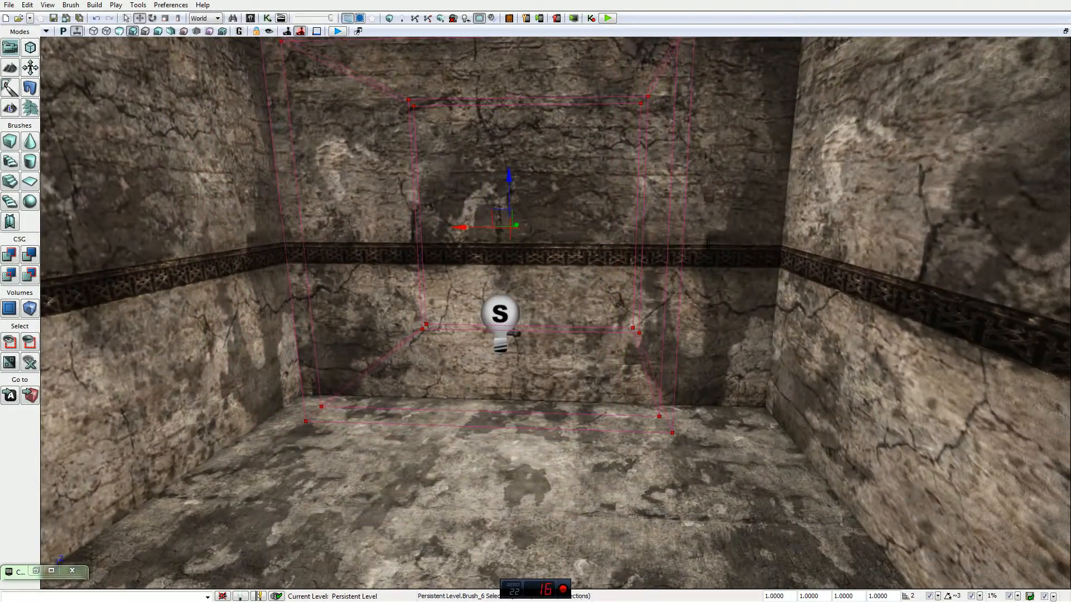
Lower the hollow cube brush and push it outward against the base of the room's side wall
mouse_move(709, 245)
right_mouse_down()
mouse_move(496, 241)
mouse_move(621, 234)
right_mouse_up()
mouse_move(508, 197)
left_mouse_down()
mouse_move(630, 188)
mouse_move(520, 198)
mouse_move(1005, 199)
left_mouse_up()
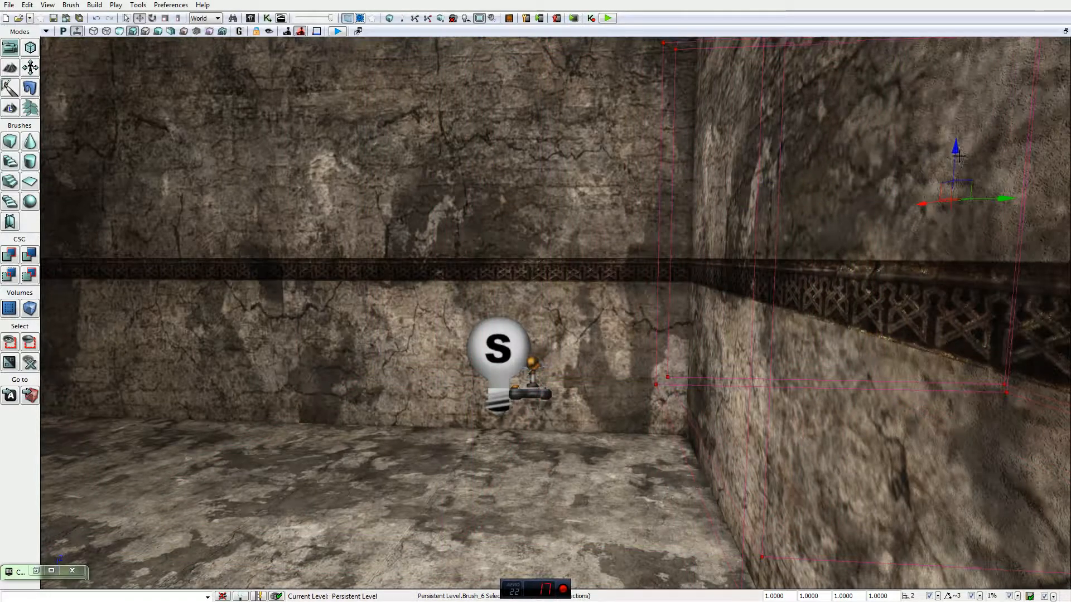
left_click_drag(958, 156, 937, 415)
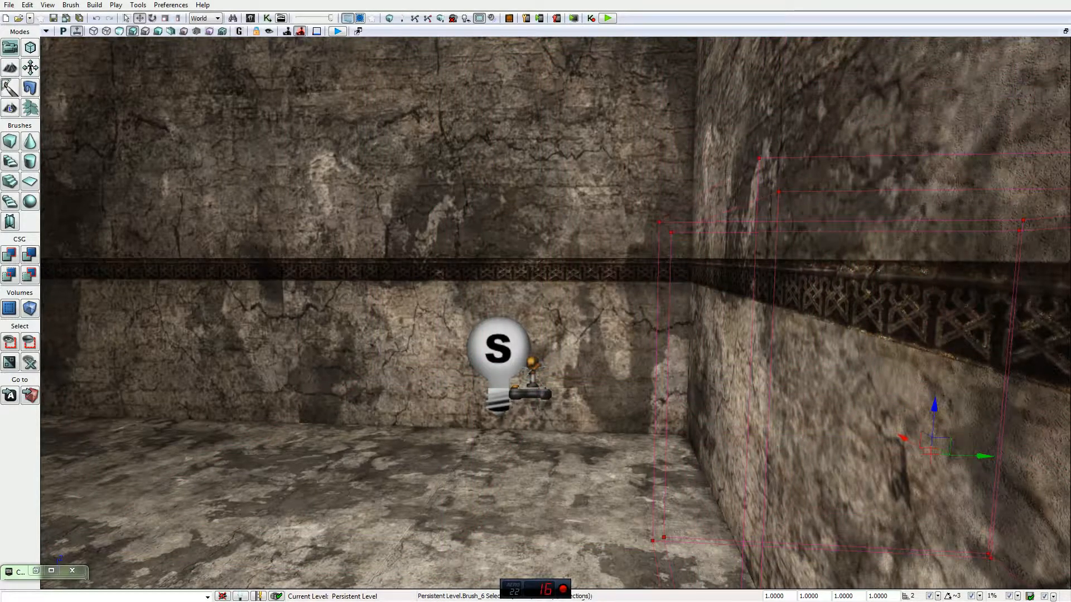
right_click_drag(725, 212, 769, 226)
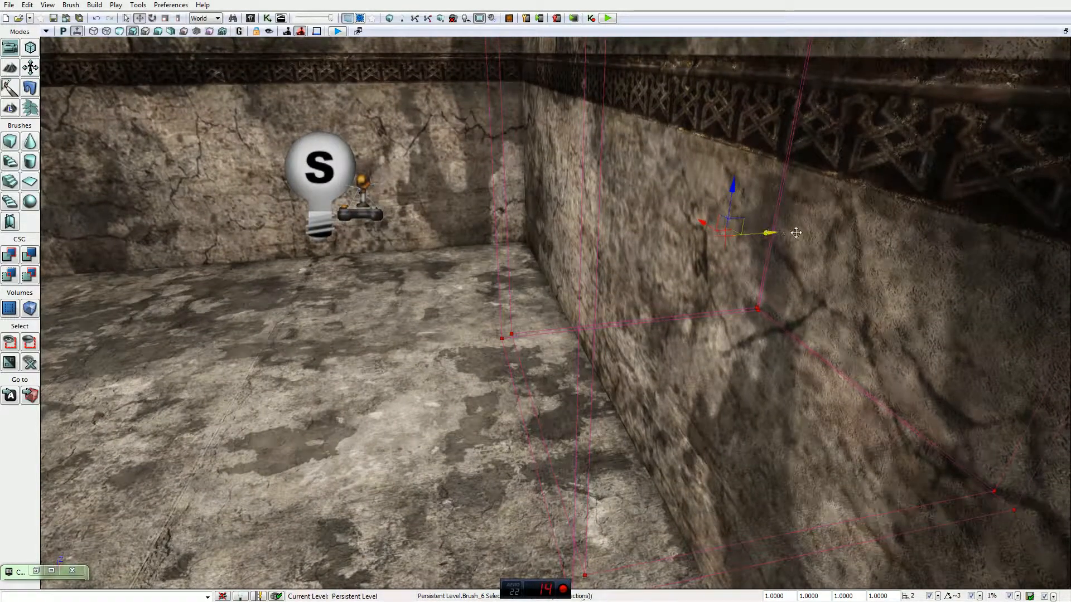
left_click_drag(796, 233, 893, 222)
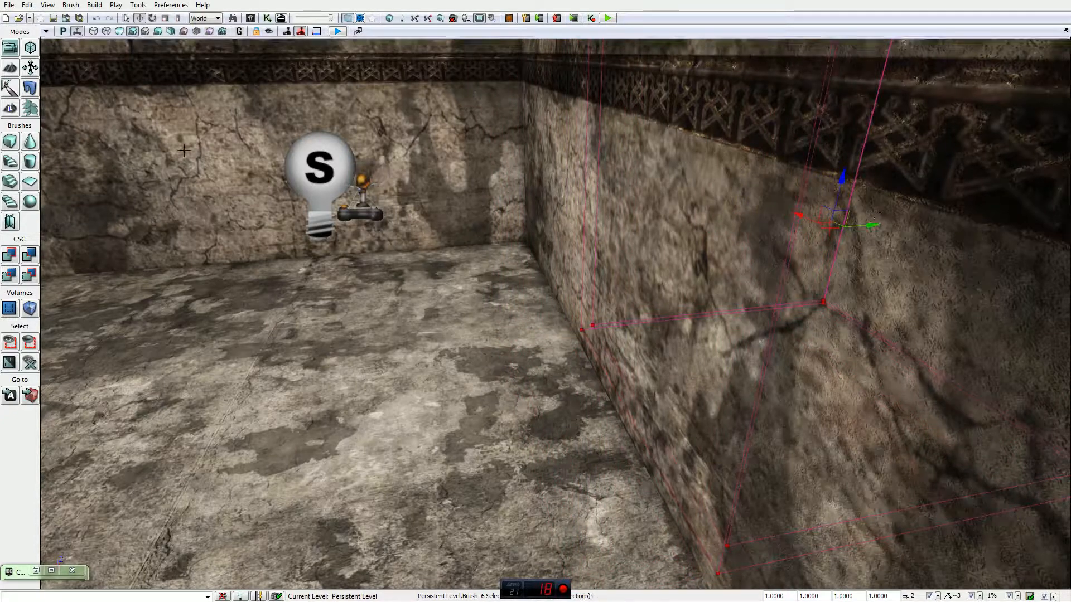
Rebuild the builder brush as a solid 256 × 256 × 256 cube with Hollow off, and move it outside the room
right_click(11, 142)
left_click(765, 194)
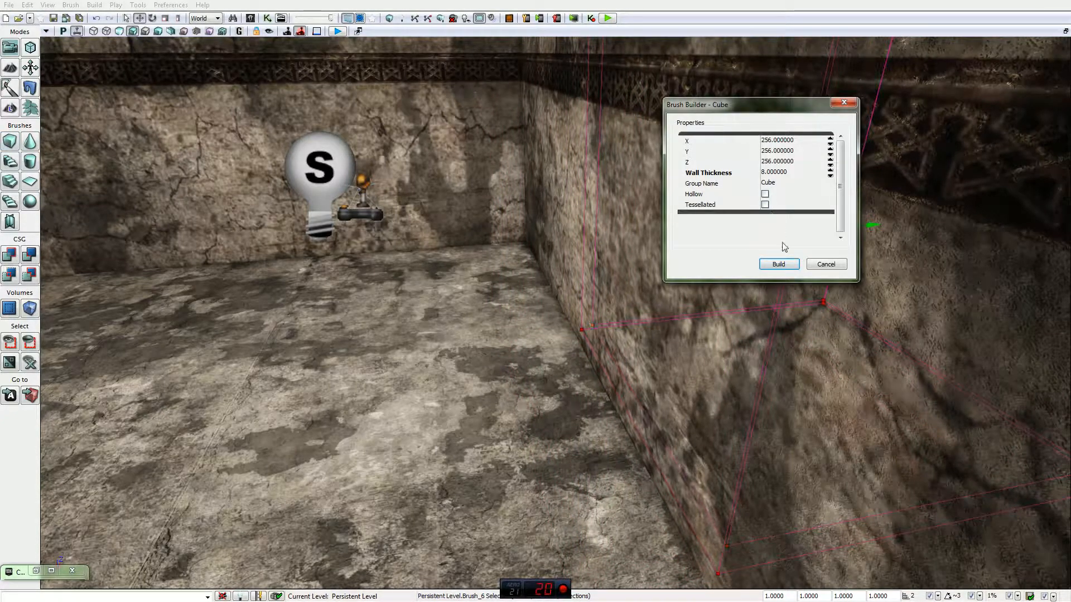
left_click(823, 264)
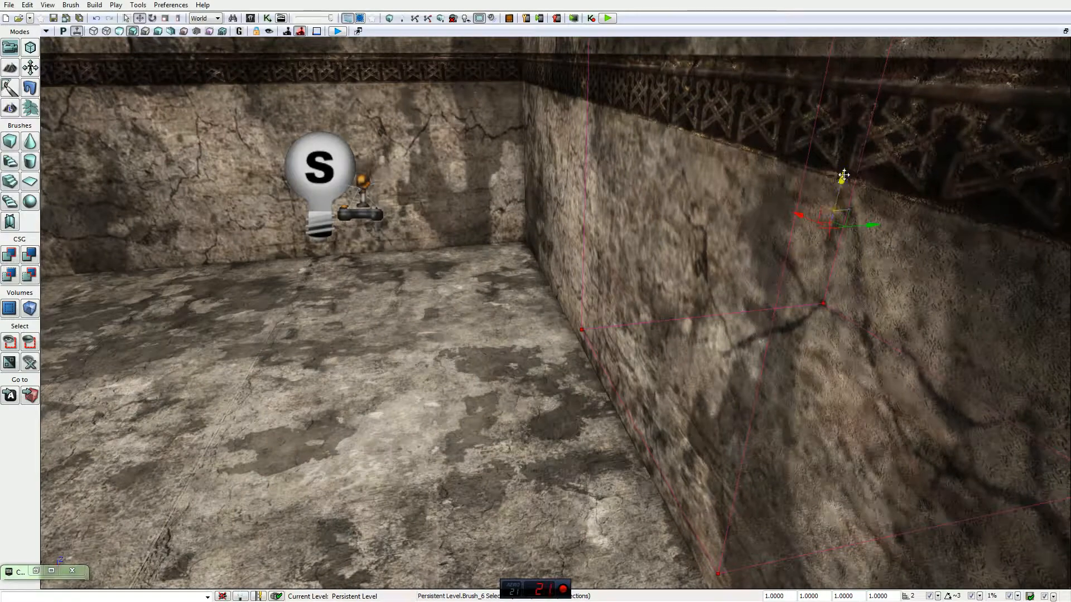
mouse_move(839, 174)
left_mouse_down()
mouse_move(827, 273)
mouse_move(829, 265)
left_mouse_up()
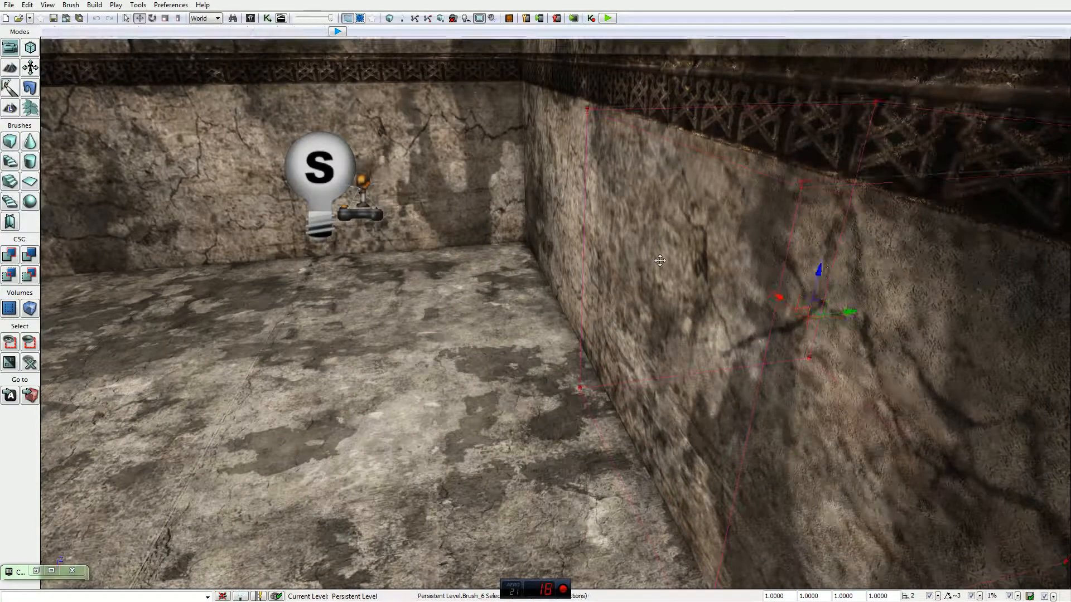
mouse_move(829, 264)
right_mouse_down()
mouse_move(664, 232)
mouse_move(610, 289)
right_mouse_up()
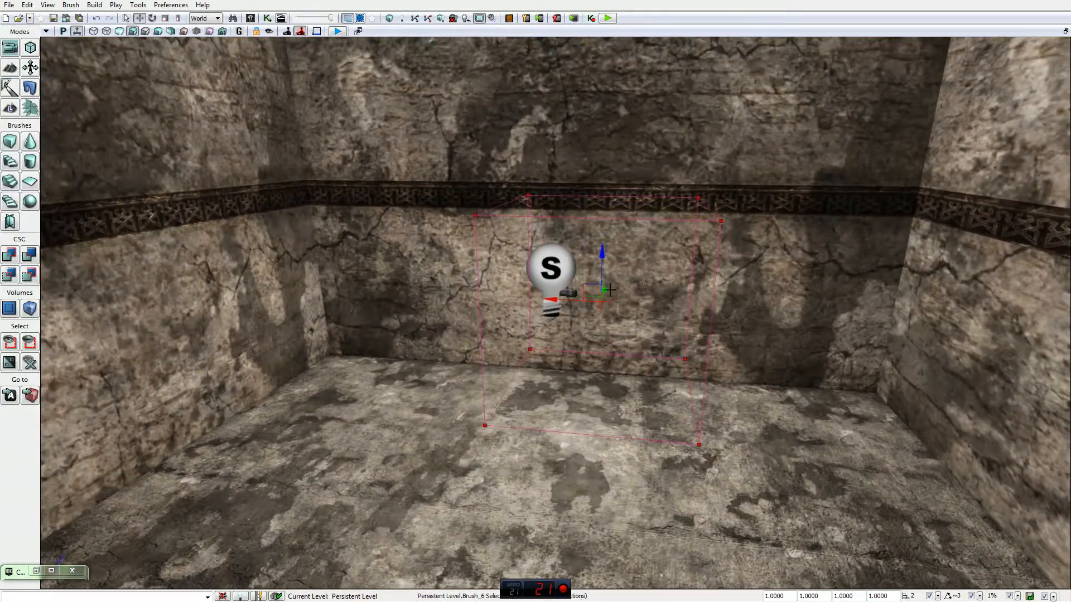
mouse_move(593, 284)
left_mouse_down("shift")
mouse_move(973, 347)
mouse_move(996, 341)
left_mouse_up("shift")
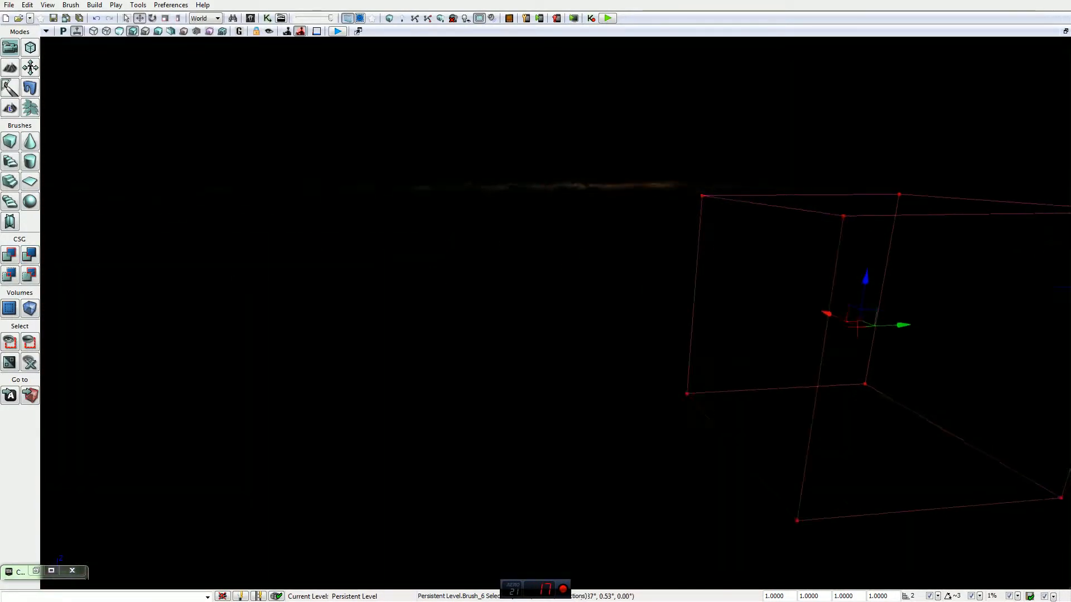
Move the 256-unit subtractive cube brush sideways until it cuts through the room's wall, and rebuild the geometry
right_click_drag(446, 296, 434, 296)
left_click_drag(436, 321, 708, 285)
left_click(95, 31)
left_click(364, 207)
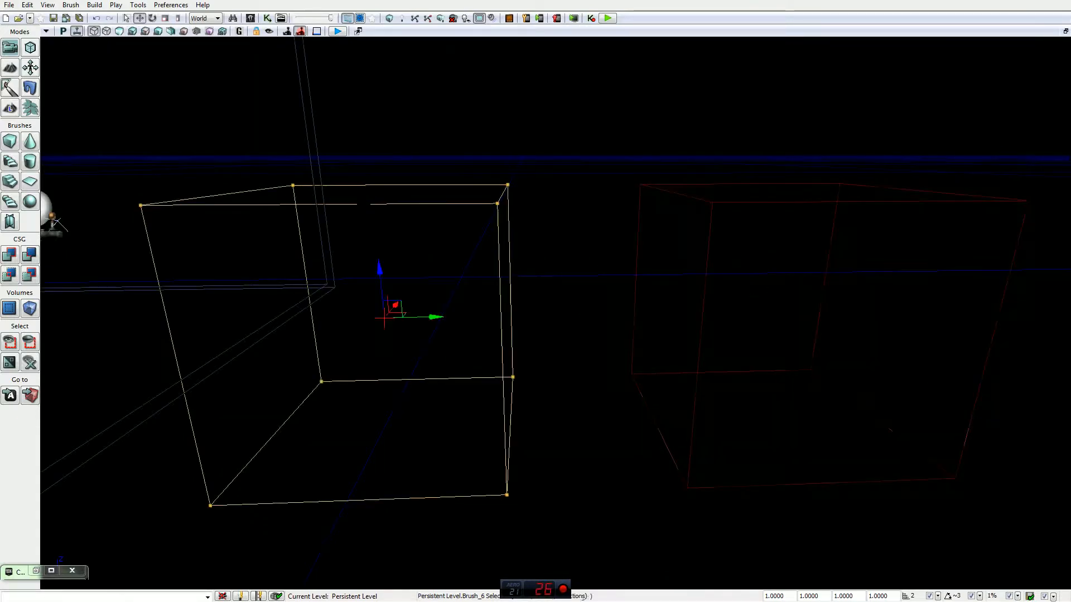
right_click_drag(364, 207, 347, 212)
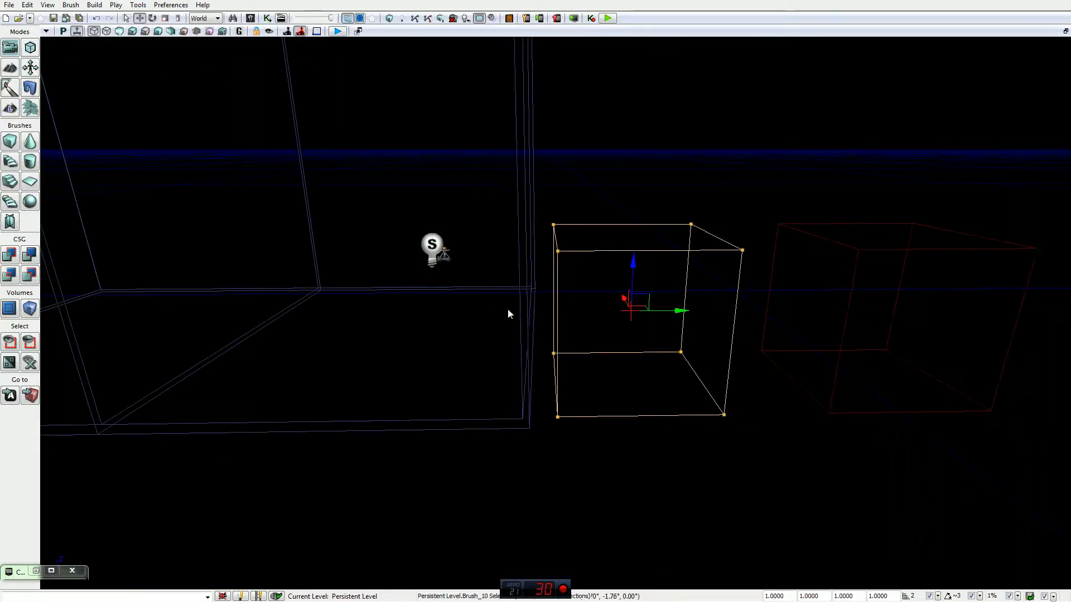
left_click_drag(676, 311, 641, 311)
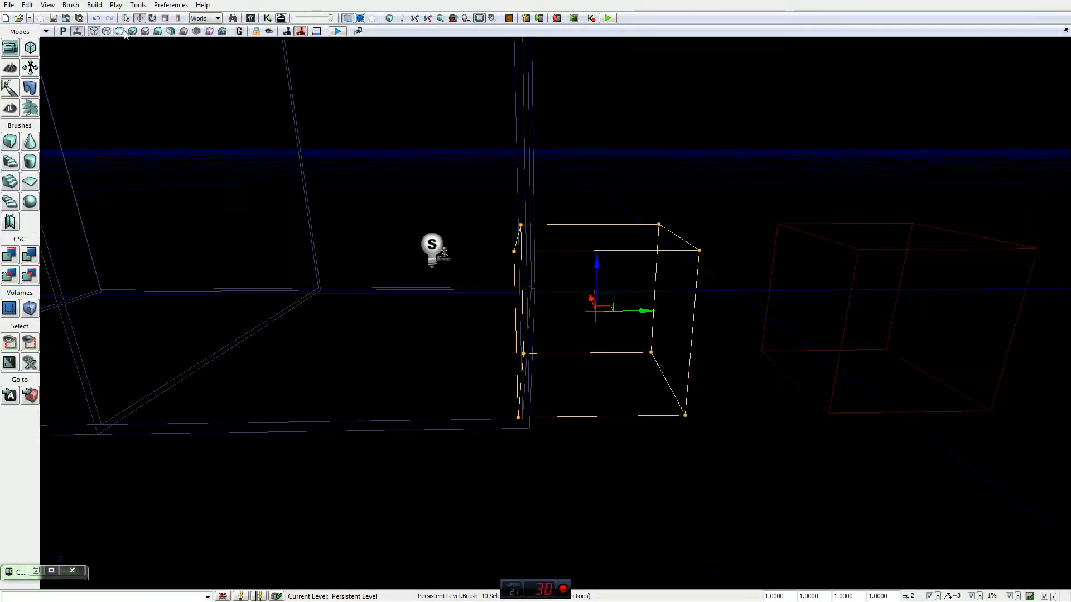
left_click(132, 32)
right_click_drag(346, 212, 406, 188)
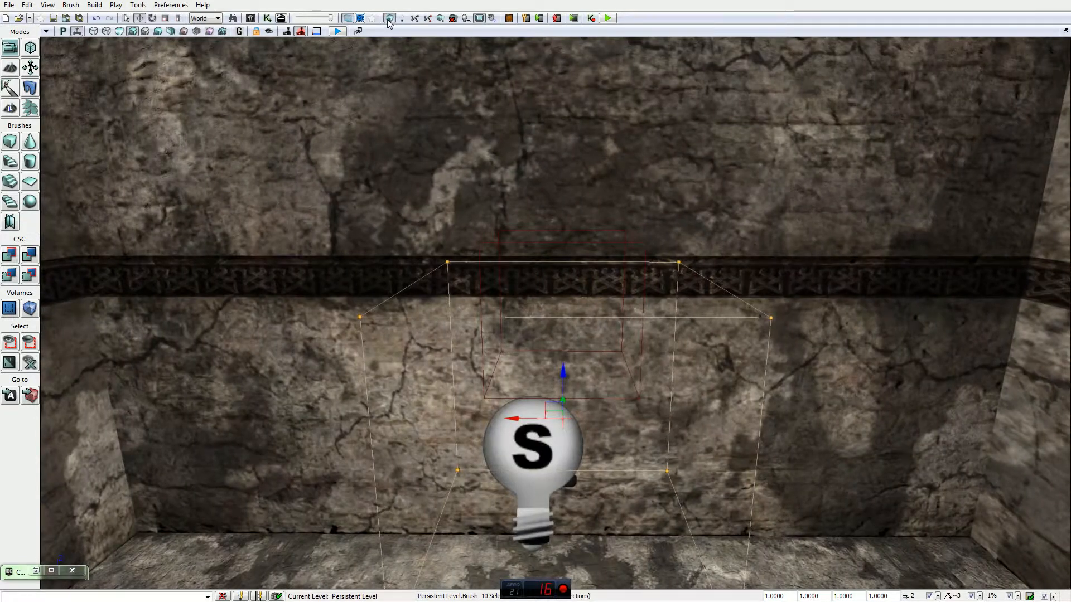
left_click(389, 18)
left_click(617, 261)
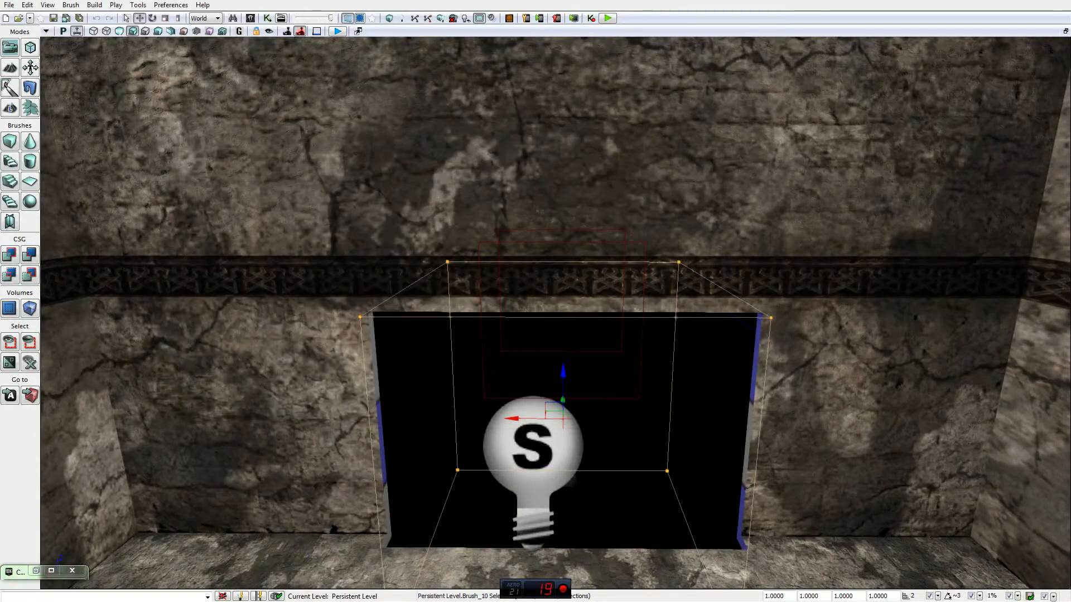
Raise the subtractive cube brush so its base lines up with the room's floor, and rebuild the geometry
mouse_move(614, 267)
right_mouse_down()
mouse_move(608, 390)
mouse_move(607, 301)
mouse_move(589, 296)
right_mouse_up()
left_click_drag(584, 287, 590, 218)
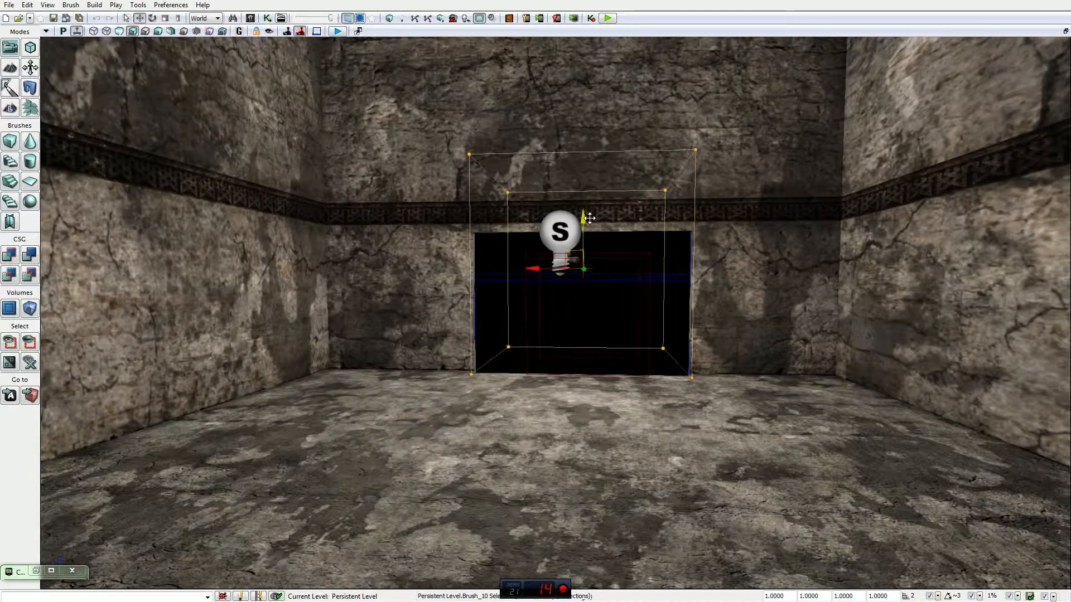
left_click(390, 19)
left_click(603, 261)
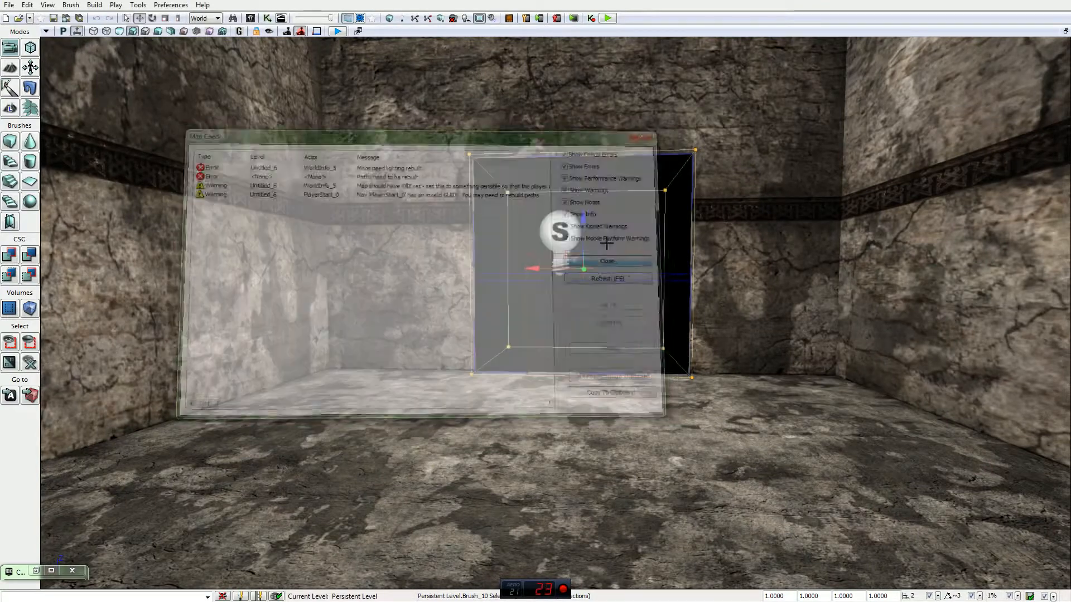
Examine the threshold, side and upper edges of the opening cut through the wall
mouse_move(605, 246)
right_mouse_down()
mouse_move(747, 252)
mouse_move(748, 295)
mouse_move(792, 279)
mouse_move(769, 313)
mouse_move(759, 263)
mouse_move(750, 310)
mouse_move(733, 317)
right_mouse_up()
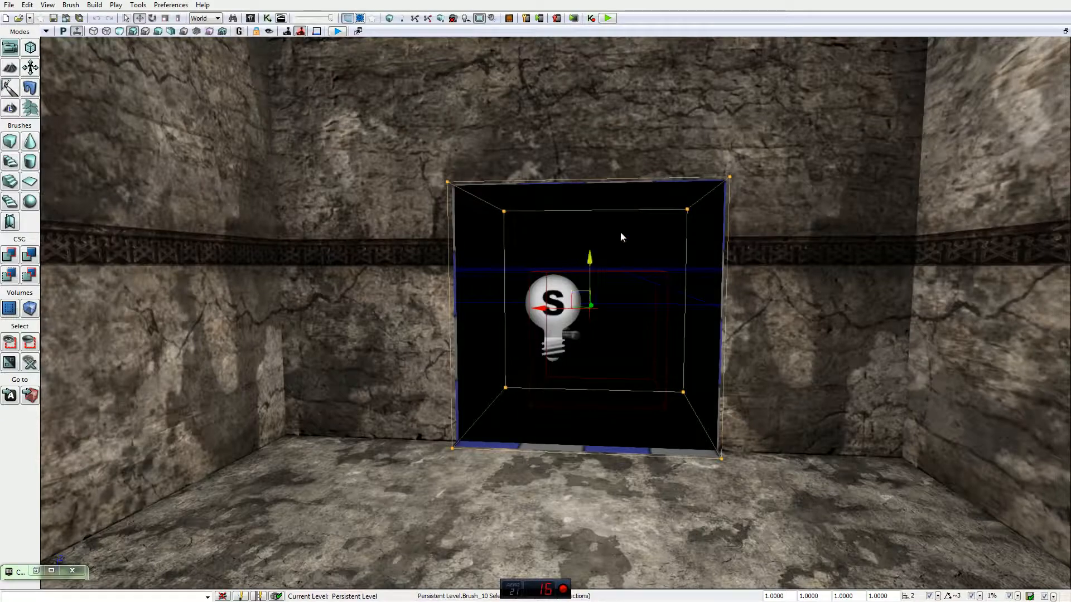
mouse_move(622, 237)
right_mouse_down()
mouse_move(619, 223)
mouse_move(605, 232)
mouse_move(574, 284)
mouse_move(546, 302)
mouse_move(604, 191)
right_mouse_up()
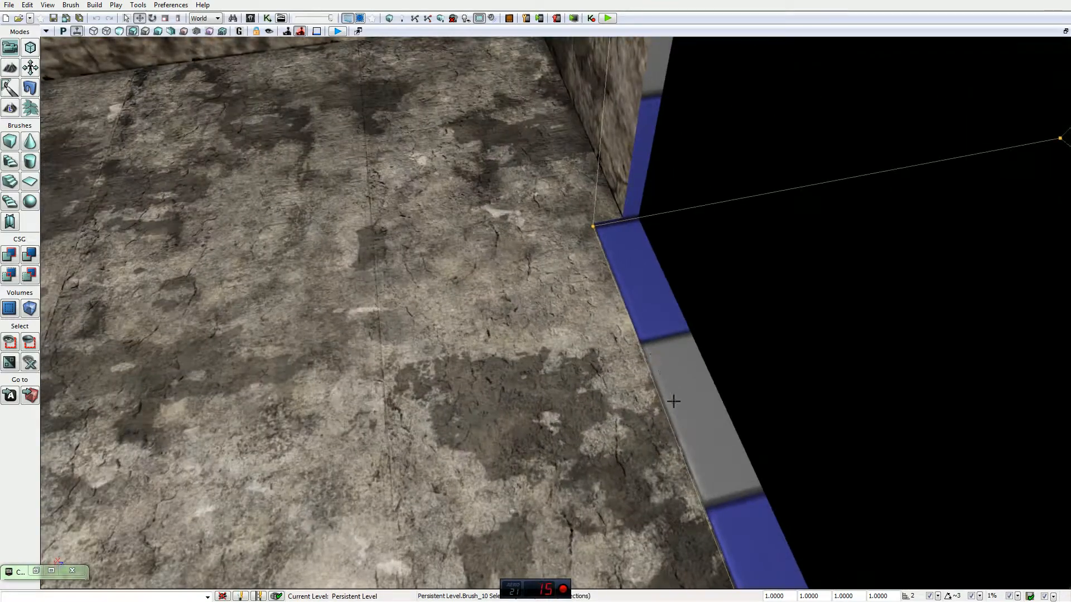
mouse_move(674, 401)
right_mouse_down()
mouse_move(669, 345)
mouse_move(695, 290)
mouse_move(635, 312)
mouse_move(591, 296)
mouse_move(611, 273)
mouse_move(691, 312)
mouse_move(658, 391)
mouse_move(593, 49)
right_mouse_up()
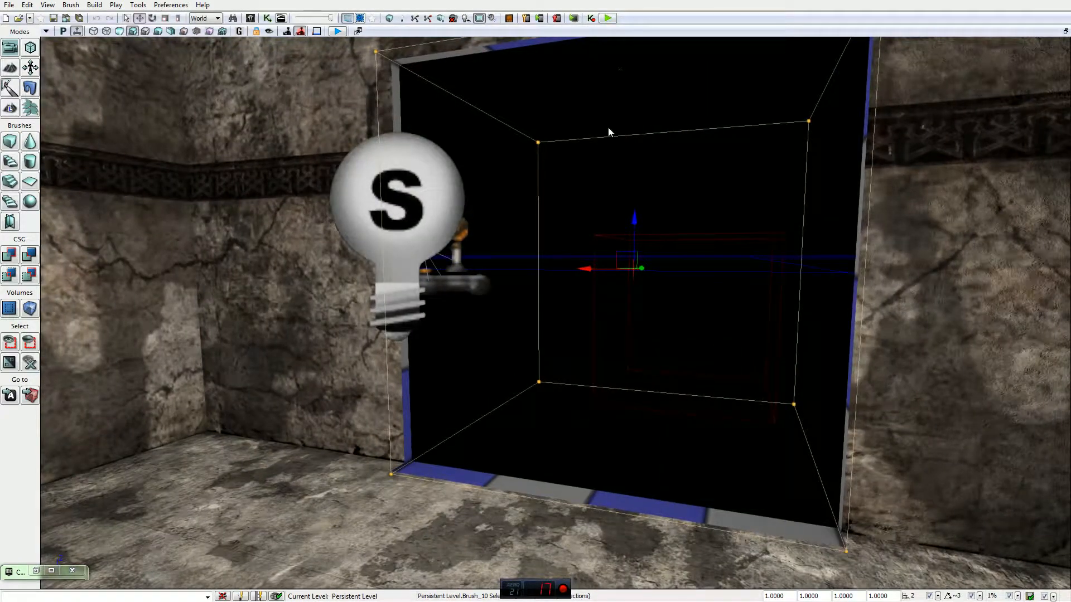
right_click_drag(608, 132, 608, 165)
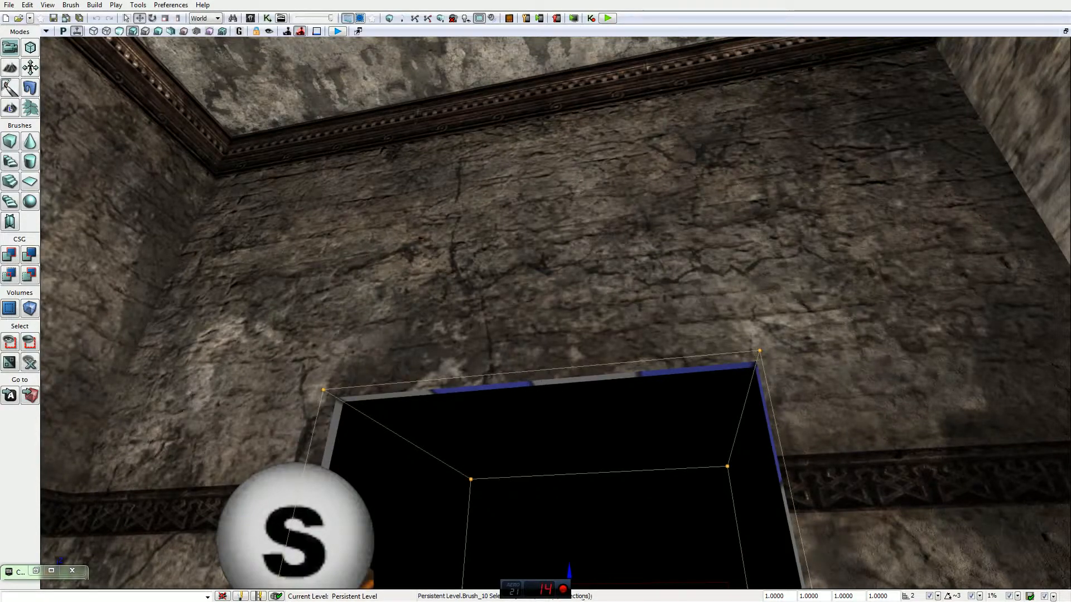
right_click_drag(659, 318, 659, 358)
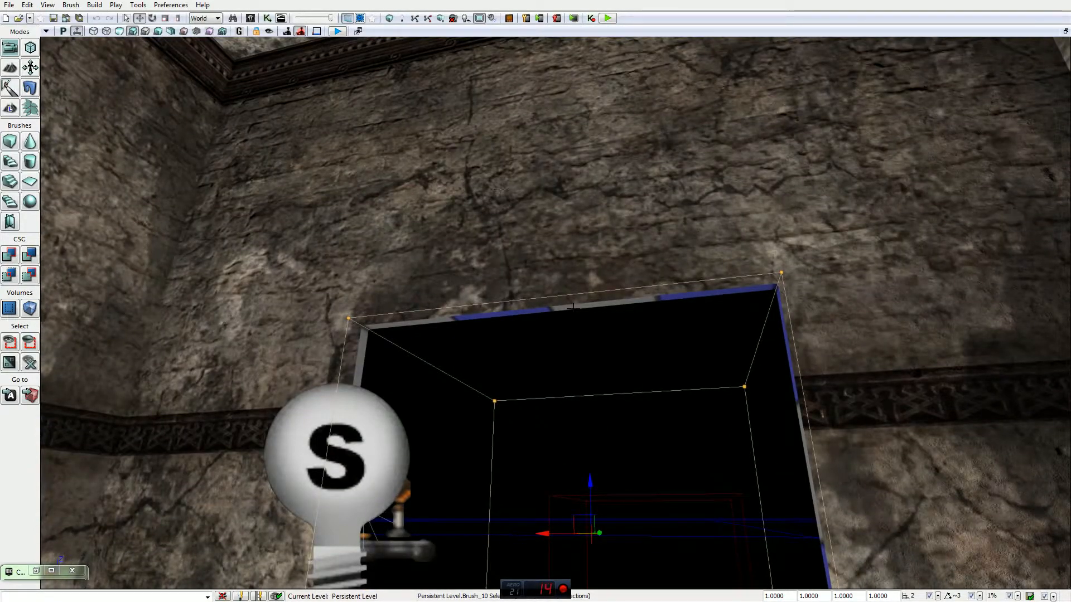
left_click(539, 310)
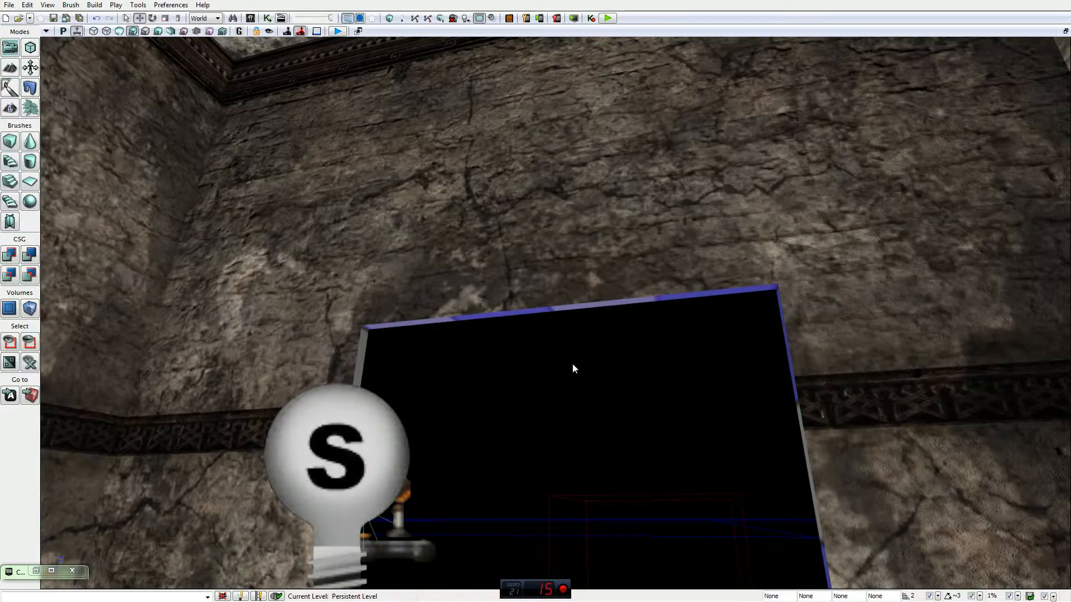
mouse_move(572, 363)
right_mouse_down()
mouse_move(590, 387)
mouse_move(597, 337)
mouse_move(595, 410)
mouse_move(558, 324)
mouse_move(580, 370)
mouse_move(582, 357)
mouse_move(566, 363)
mouse_move(591, 355)
mouse_move(552, 357)
mouse_move(563, 357)
mouse_move(563, 337)
mouse_move(489, 213)
right_mouse_up()
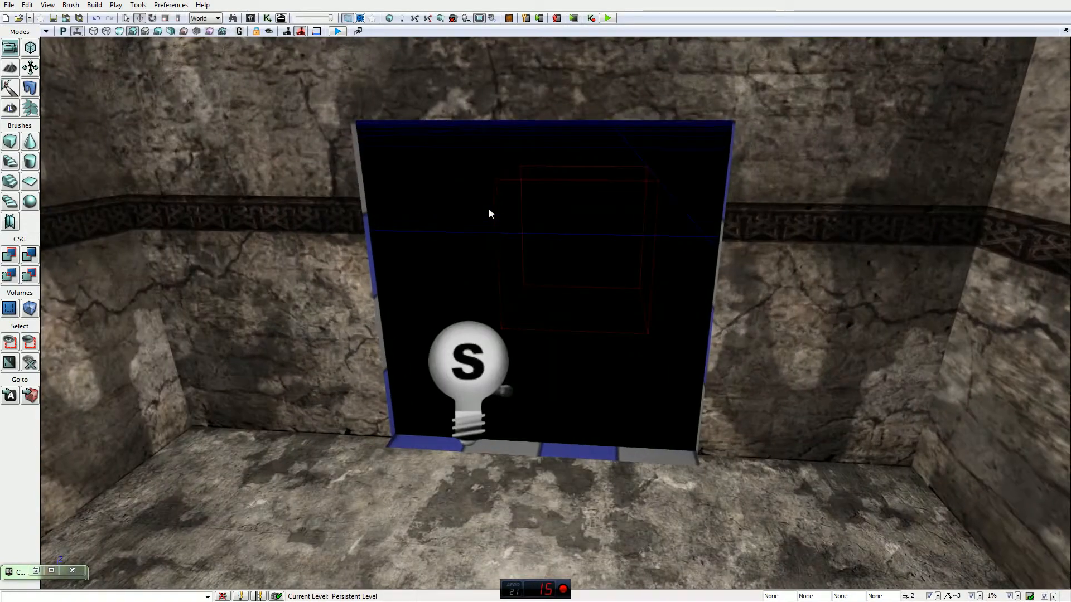
Select the brush that cuts the opening, set its Csg Oper to CSG_Add, and return it to CSG_Subtract
left_click(495, 218)
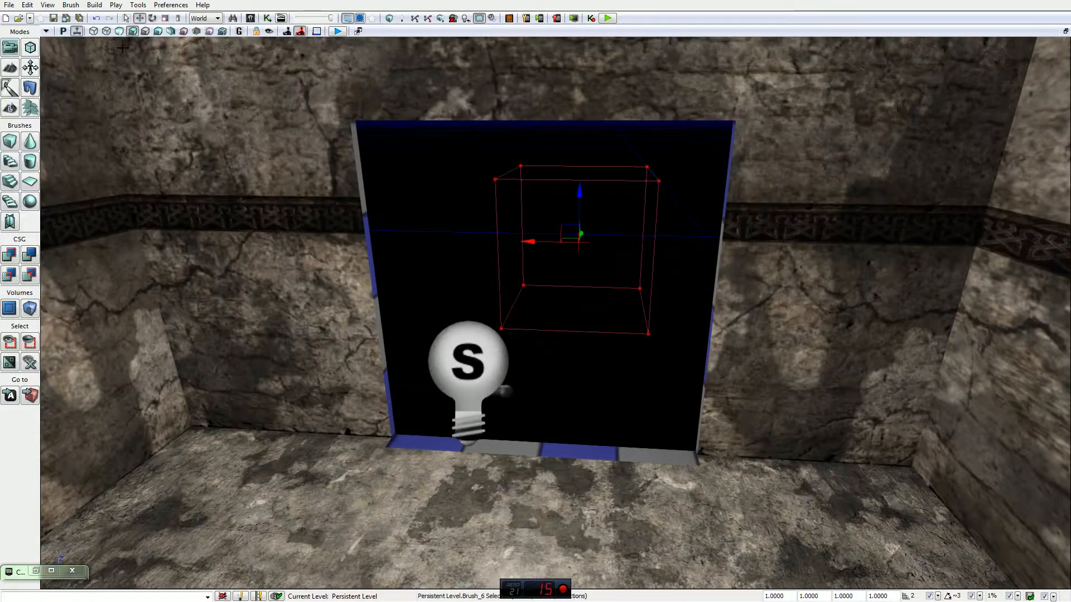
left_click(93, 30)
left_click(352, 195)
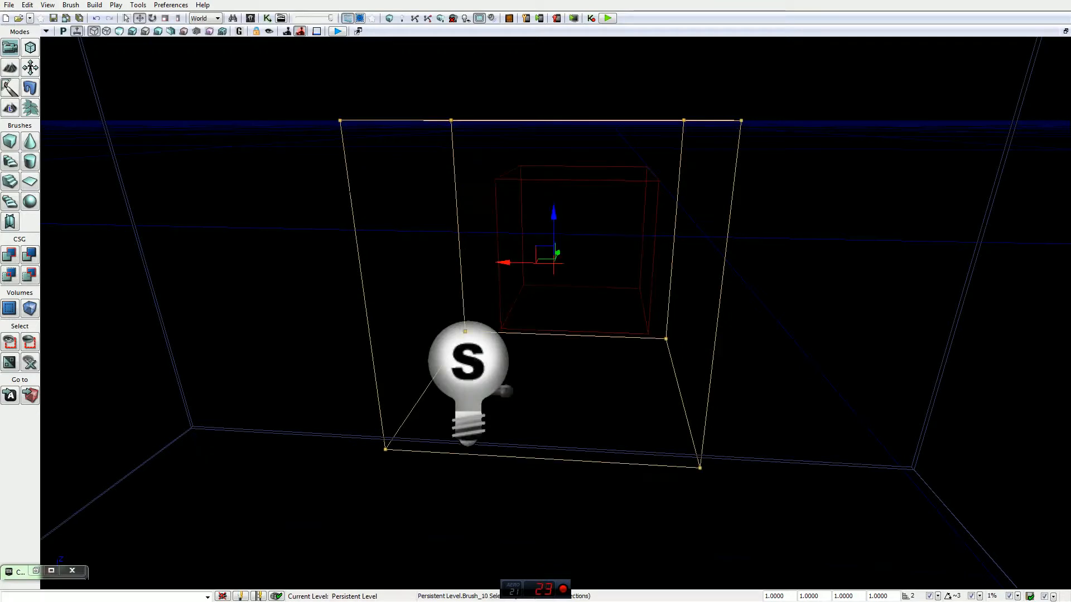
key("F4")
left_click(810, 226)
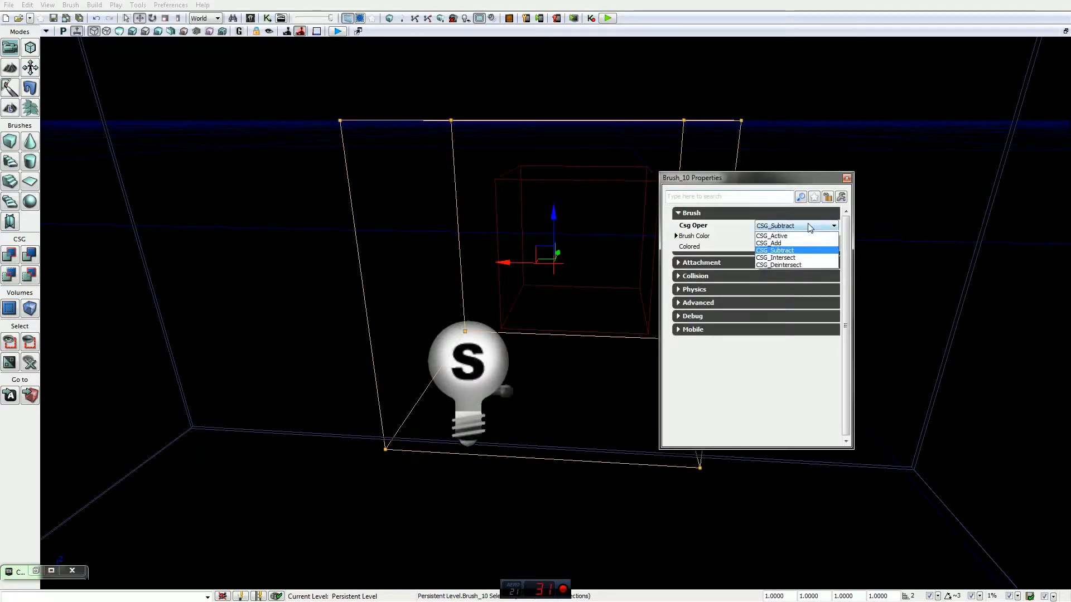
left_click(809, 240)
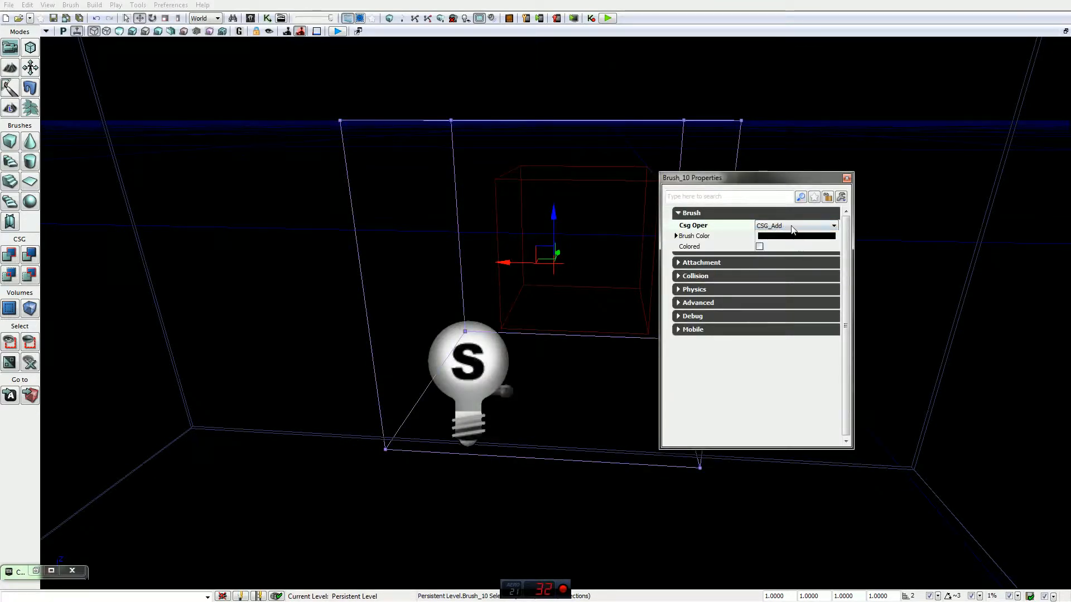
left_click(793, 226)
left_click(794, 247)
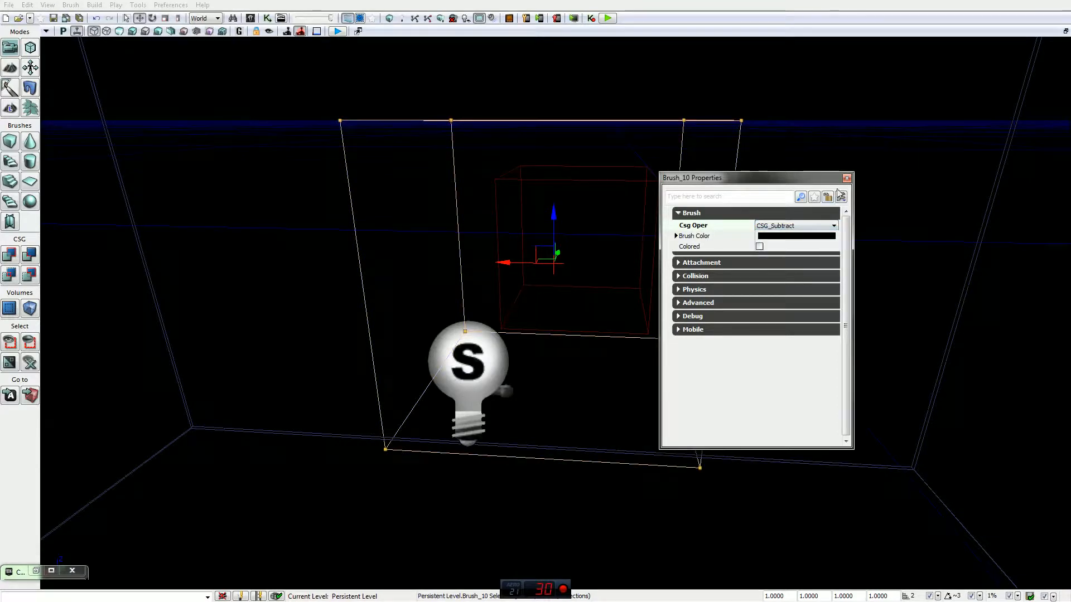
left_click(847, 179)
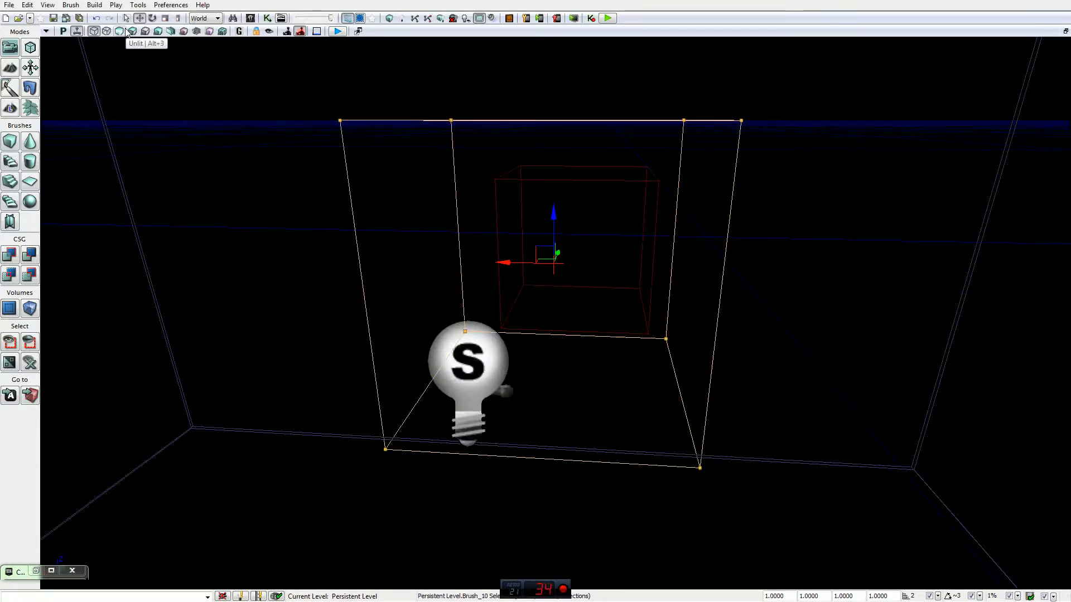
left_click(132, 30)
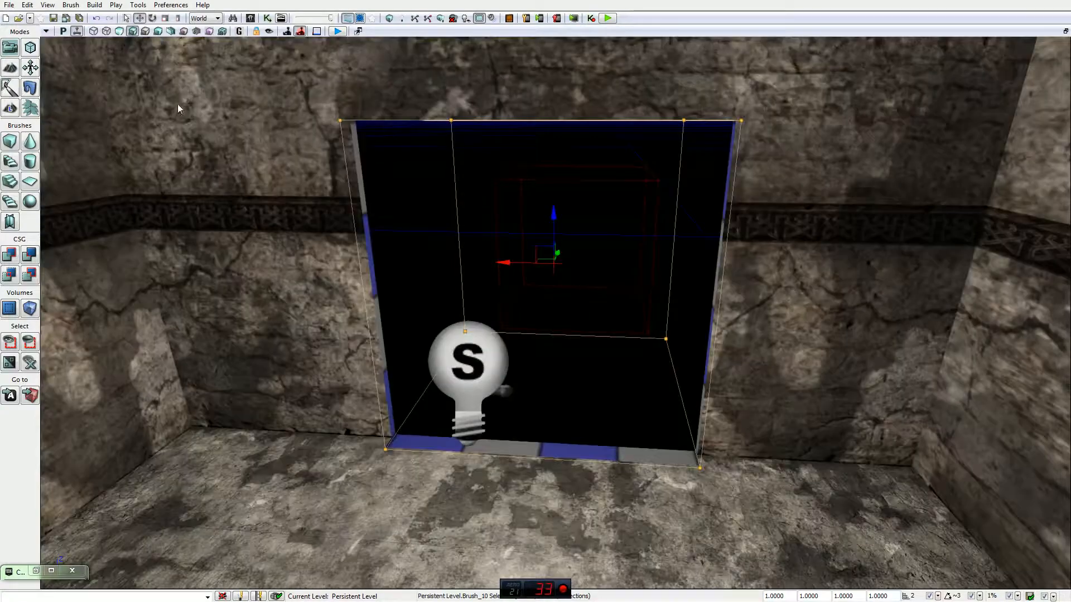
Select the room's additive brush, set its order To Last, and rebuild the geometry
left_click_drag(178, 104, 177, 154)
scroll(264, 131, "up", 5)
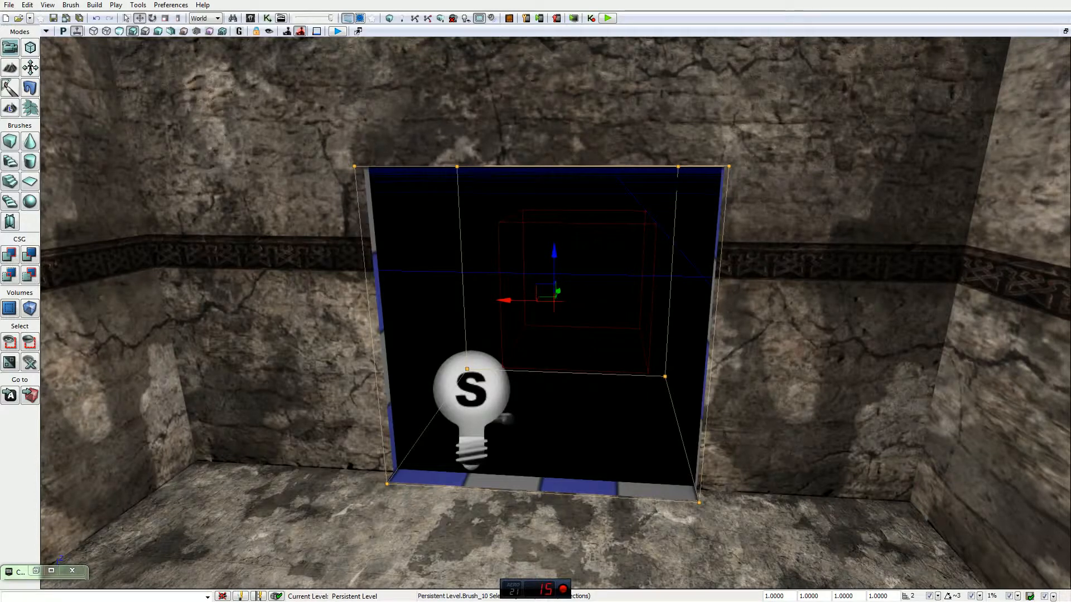
right_click(678, 168)
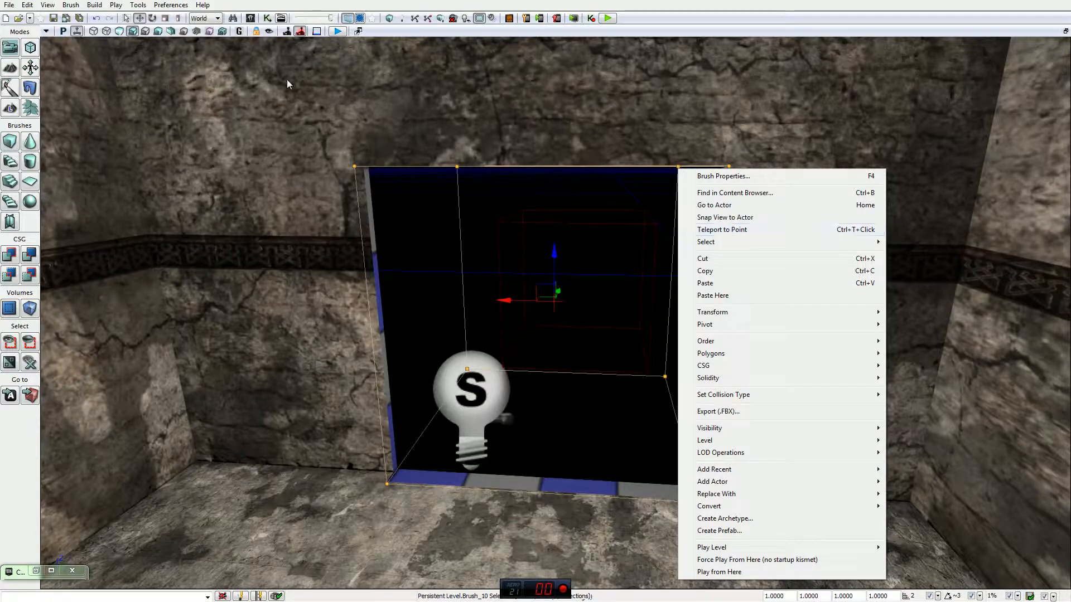
left_click(94, 31)
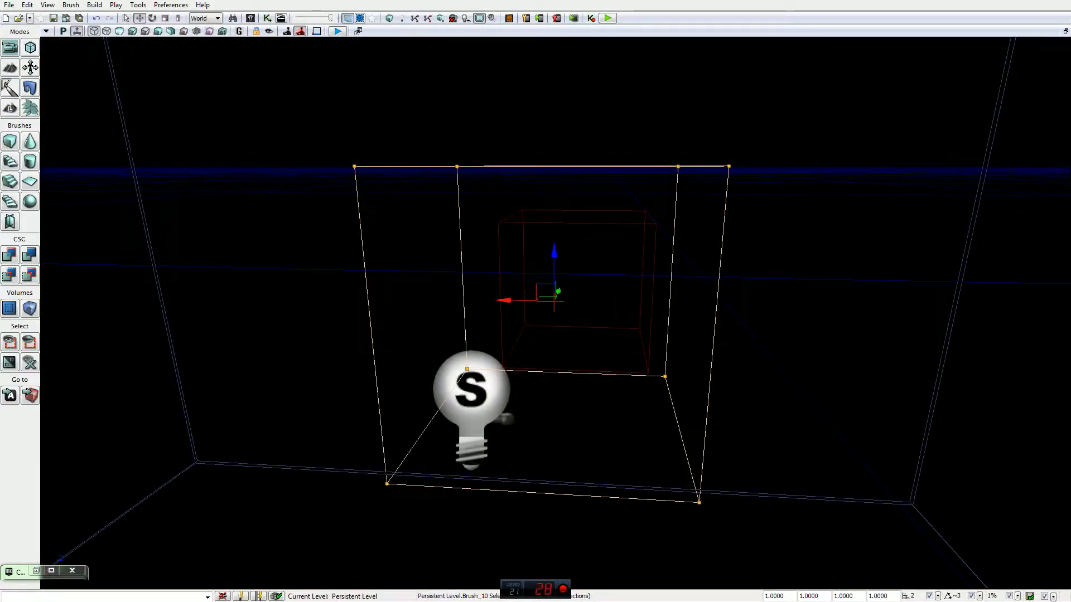
left_click(147, 71)
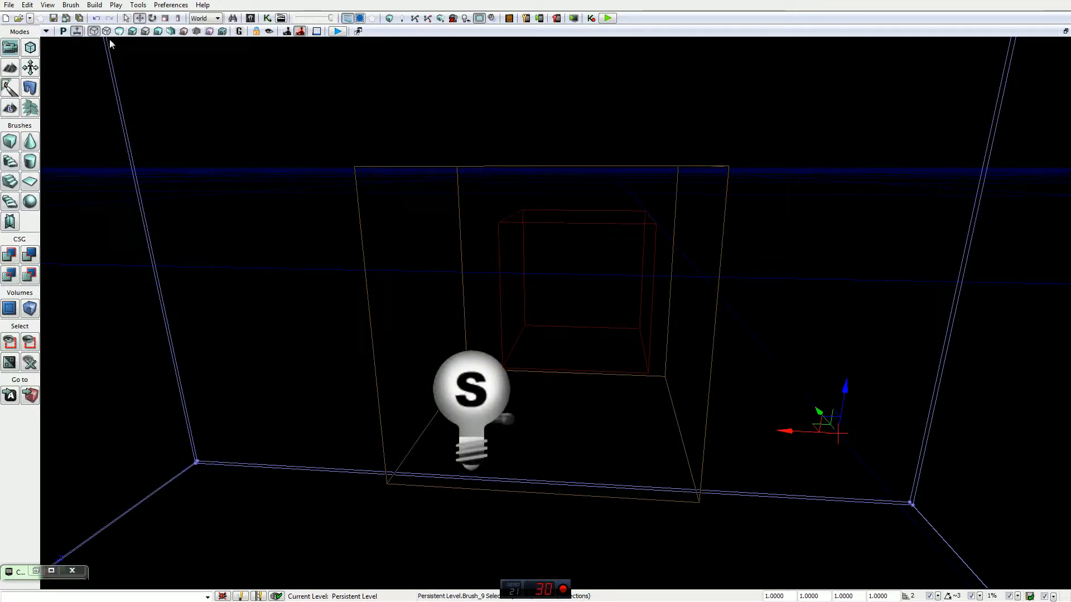
left_click(132, 31)
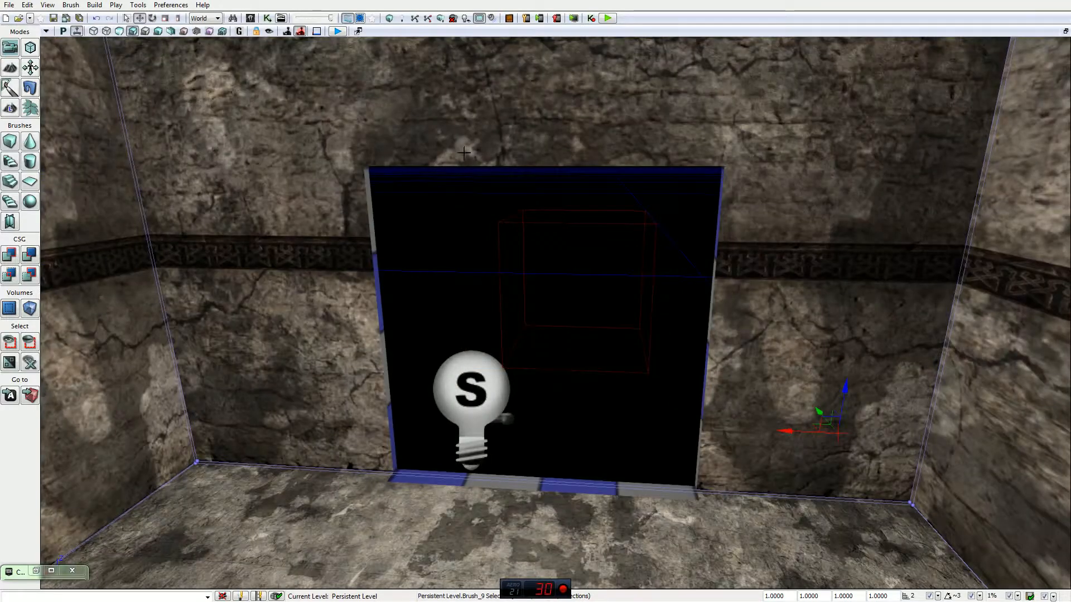
right_click(147, 234)
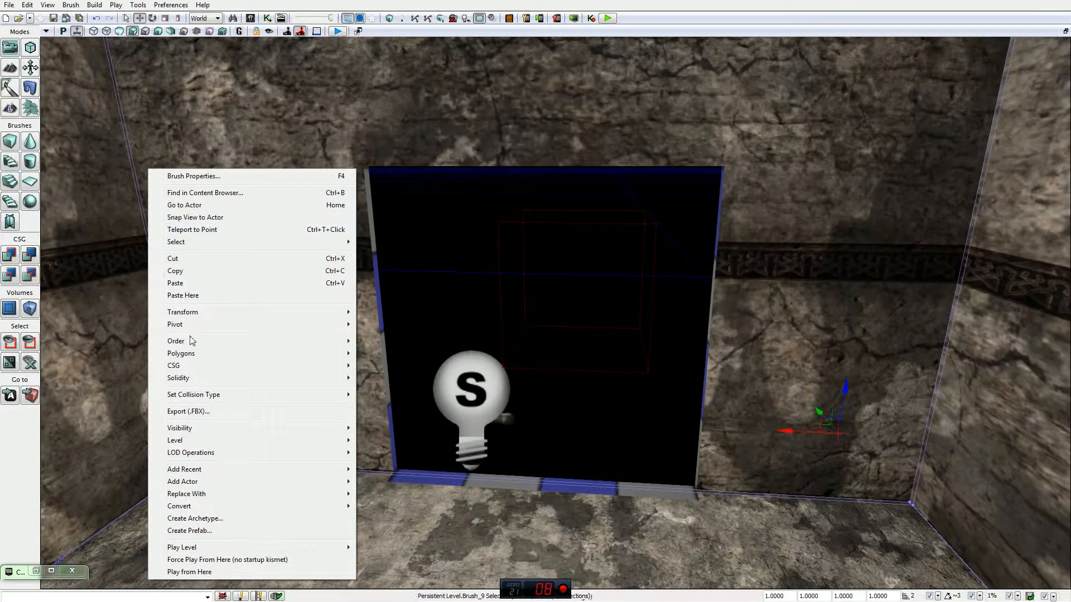
mouse_move(190, 341)
mouse_move(182, 369)
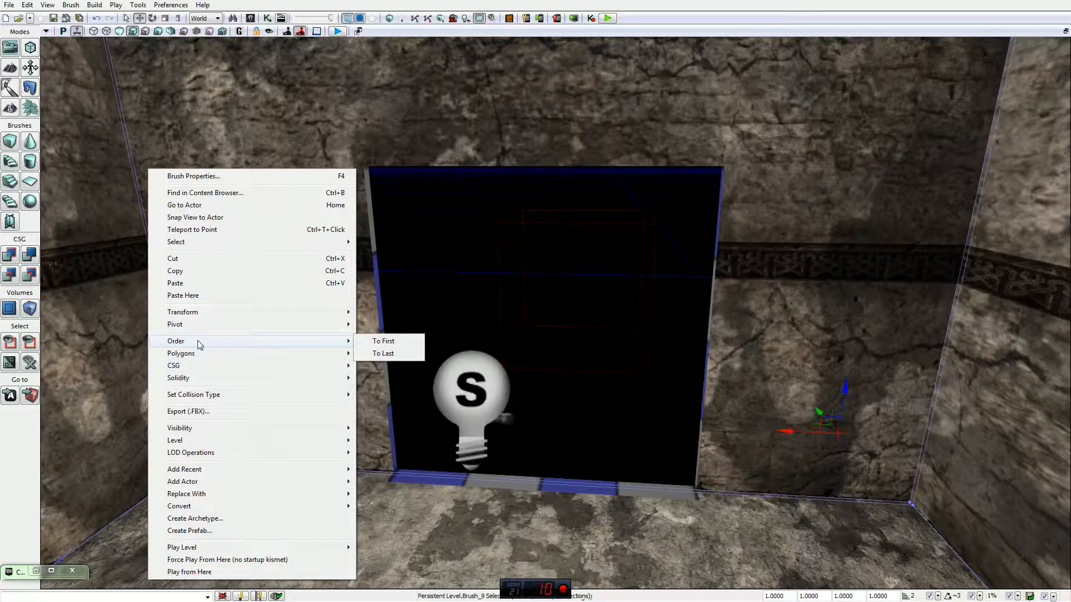
left_click(378, 353)
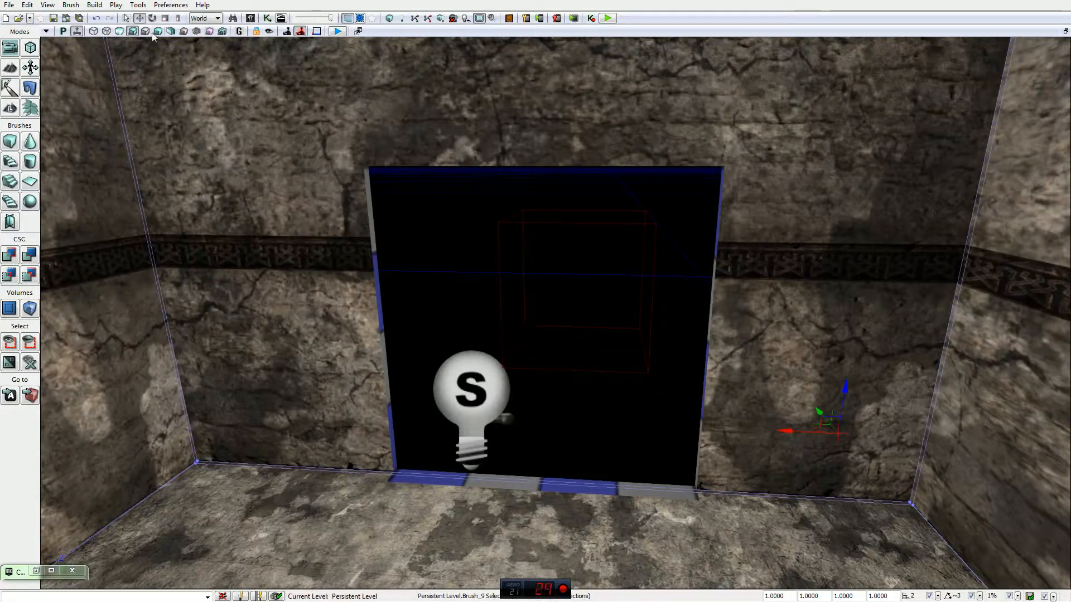
left_click(389, 19)
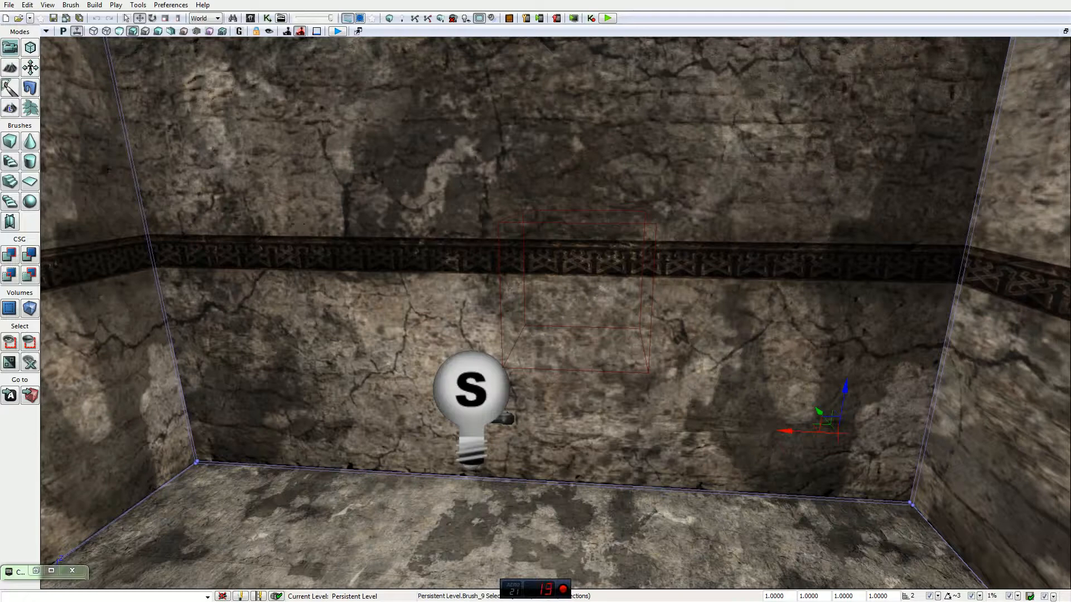
Set the room brush's order To First, and rebuild the geometry to restore the wall opening
right_click(135, 157)
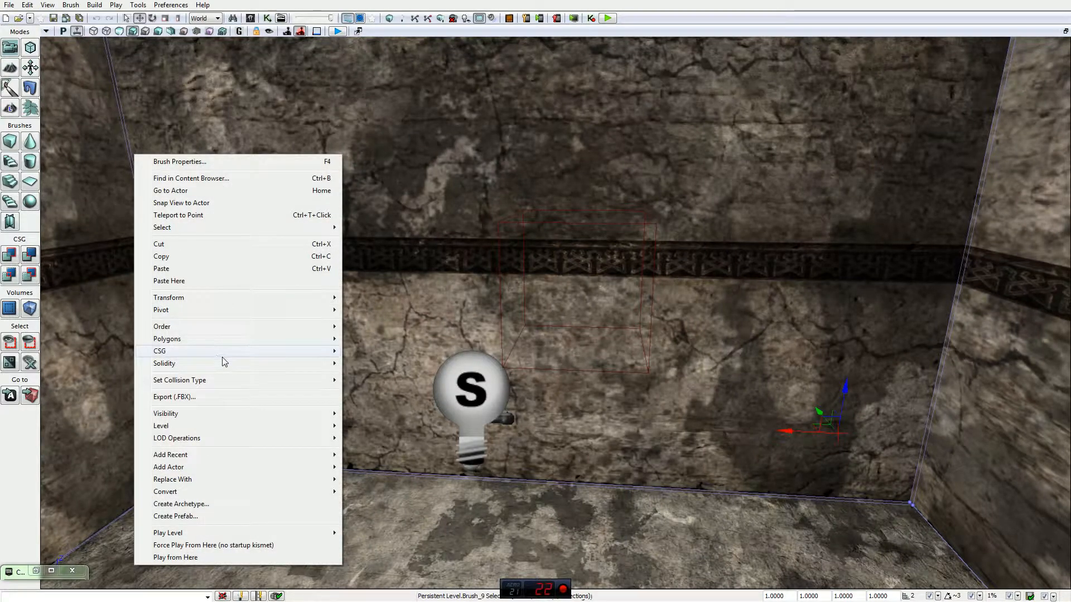
mouse_move(265, 328)
left_click(362, 339)
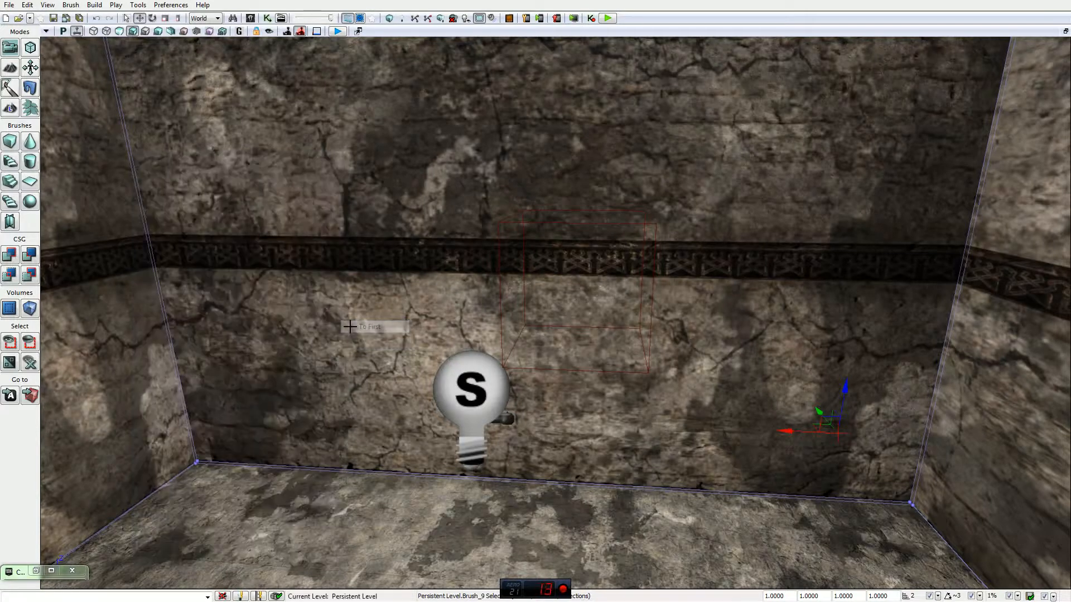
left_click(389, 19)
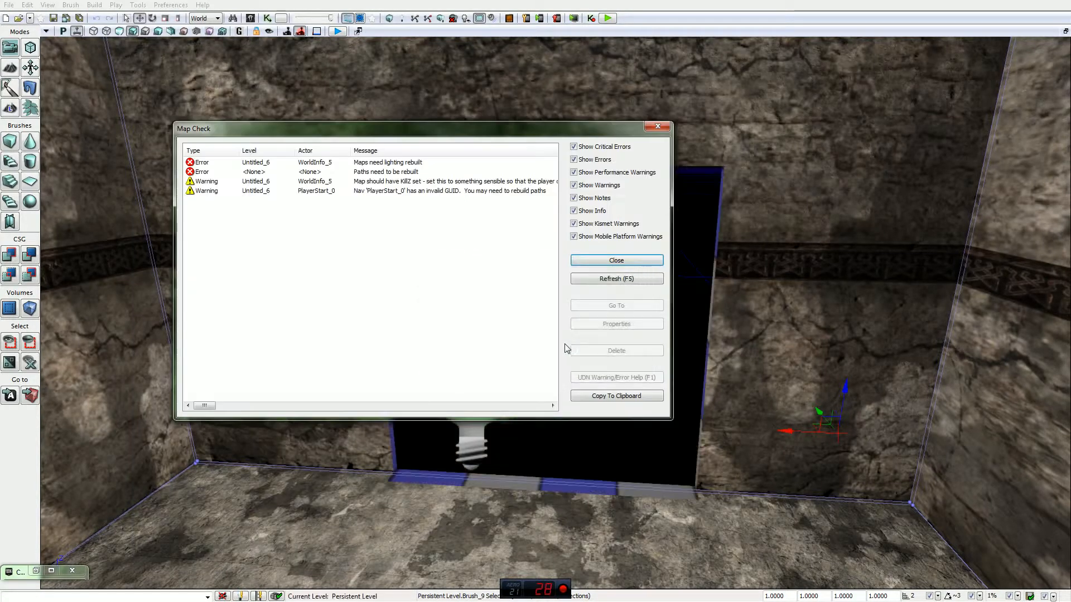
left_click(616, 261)
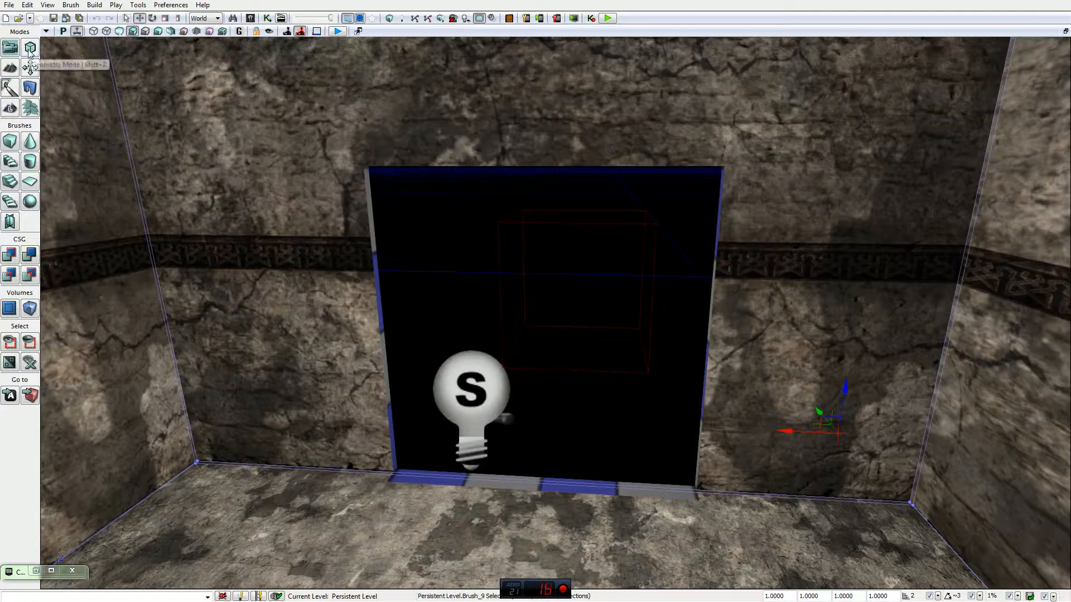
Add a cube brush from the builder brush beyond the doorway opening, then move the builder brush clear of it
left_click(500, 223)
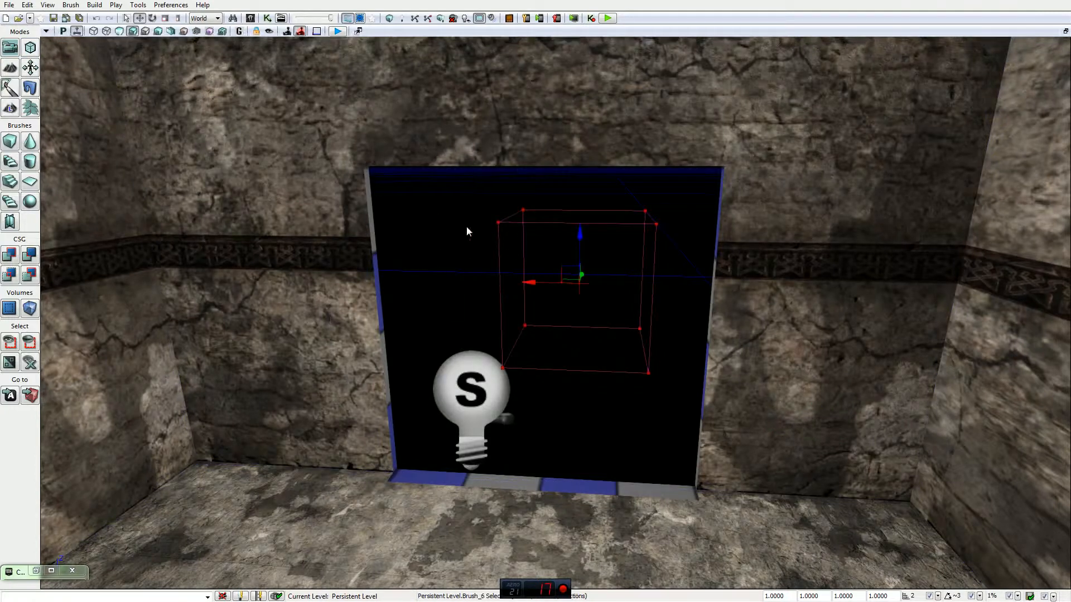
left_click(10, 255)
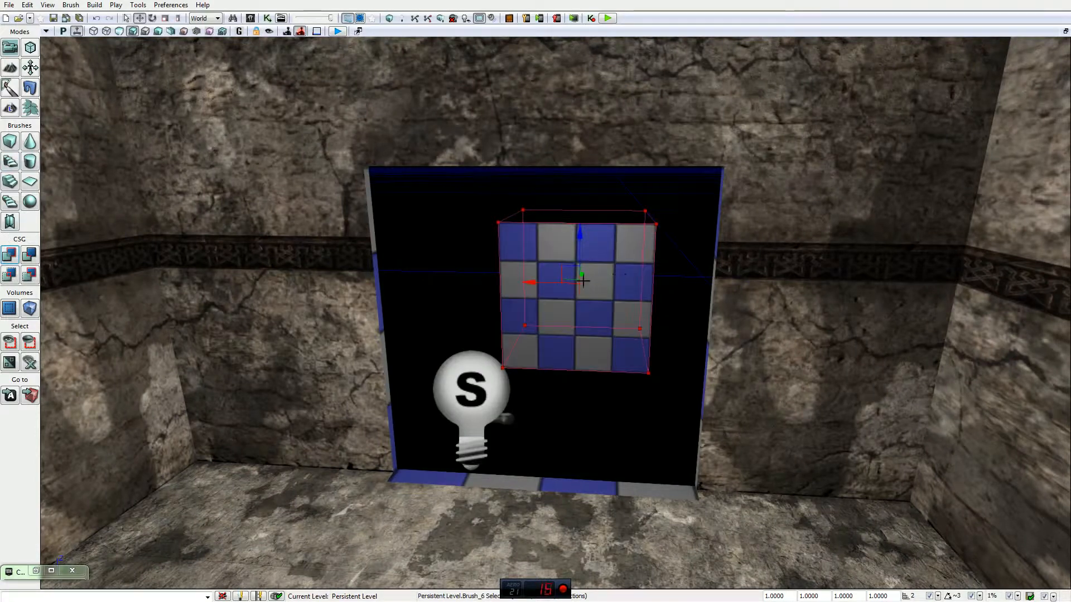
left_click_drag(542, 282, 463, 282)
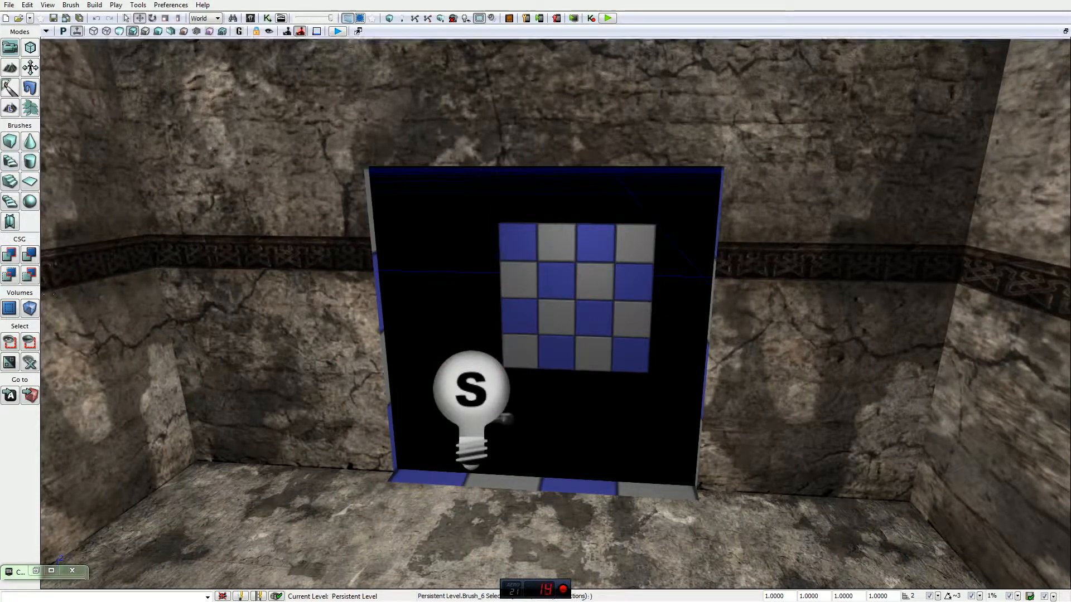
left_click(567, 280)
Flatten the newly added cube brush into a thin floor slab in Geometry Mode, working in wireframe view
left_click(30, 48)
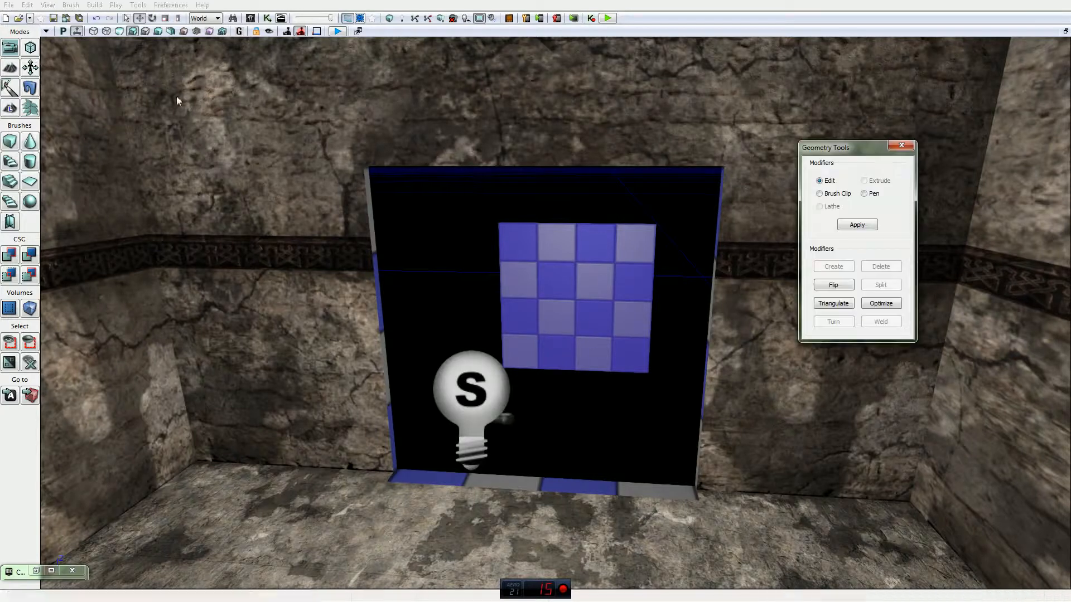
left_click(93, 30)
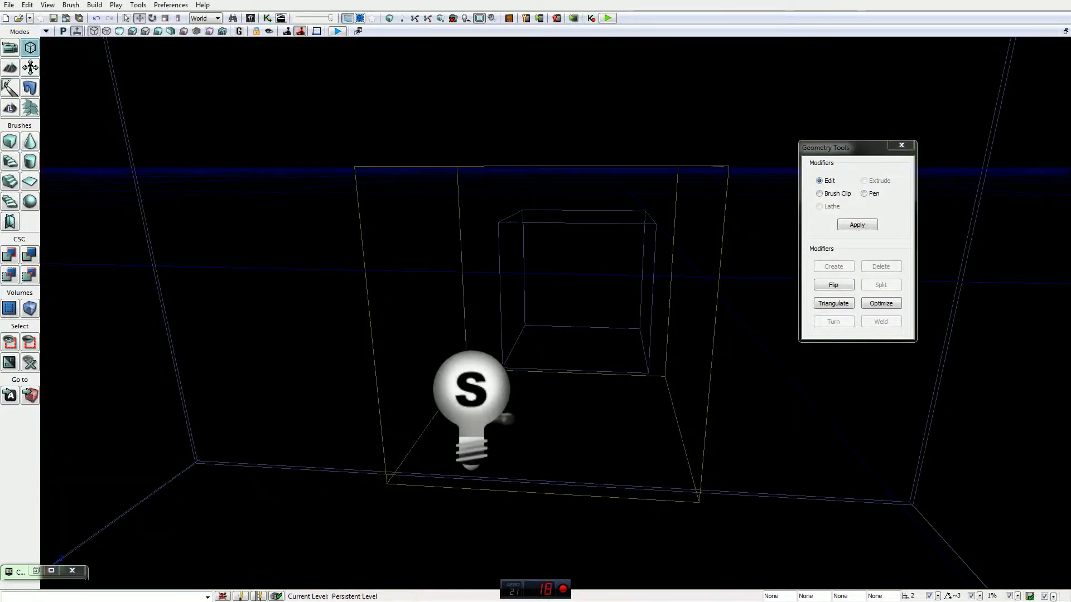
mouse_move(724, 213)
left_mouse_down()
mouse_move(678, 159)
mouse_move(580, 282)
mouse_move(580, 337)
left_mouse_up()
left_click(602, 254)
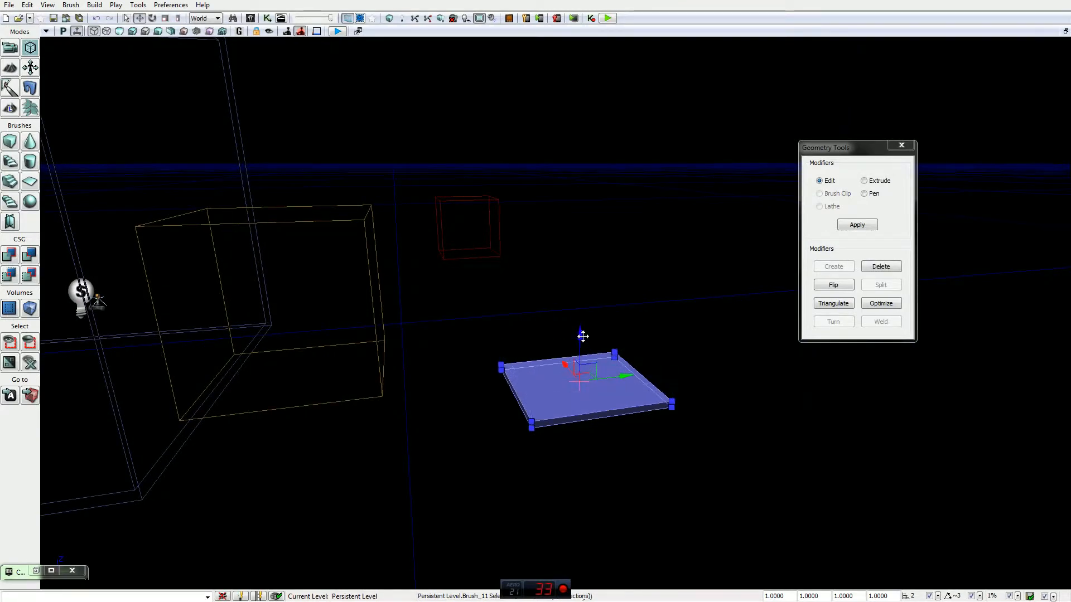
Extend the slab's room-side edge up to the room's wall at the doorway and leave Geometry Mode
mouse_move(672, 335)
right_mouse_down()
mouse_move(667, 348)
mouse_move(671, 335)
right_mouse_up()
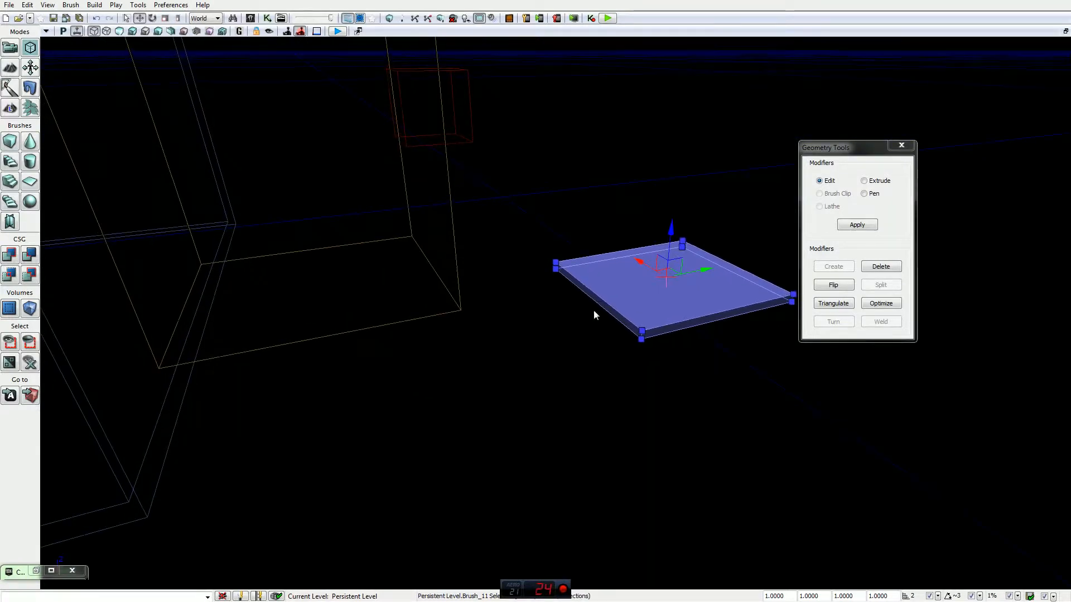
left_click_drag(595, 312, 266, 378, "ctrl+alt")
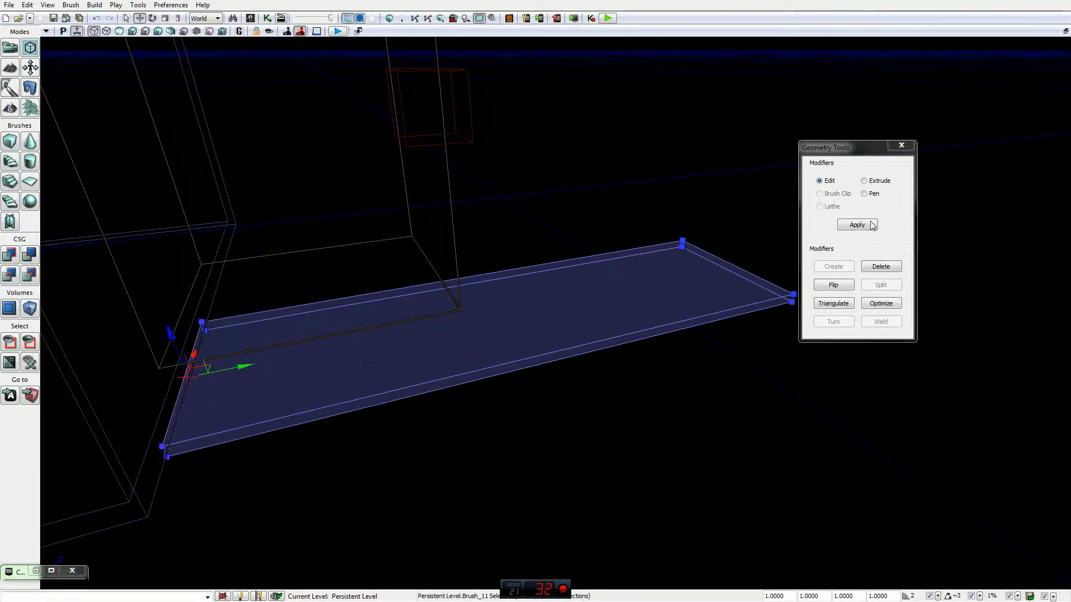
left_click(903, 150)
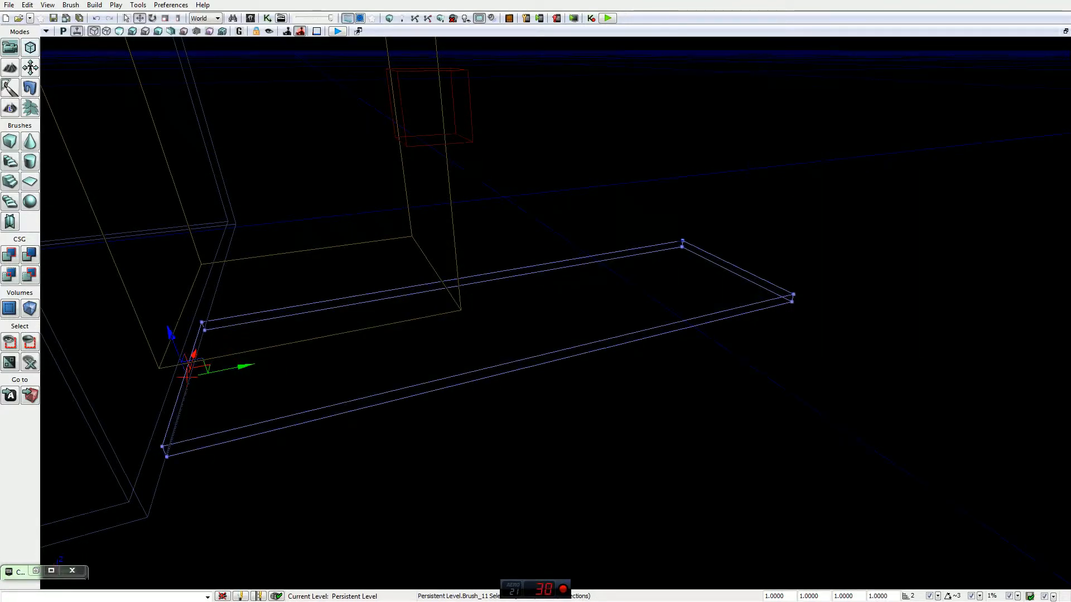
Position the slab brush in the doorway, raised to the room's floor level and aligned with the bottom of the opening
right_click_drag(170, 336, 112, 329)
right_click_drag(669, 230, 622, 234)
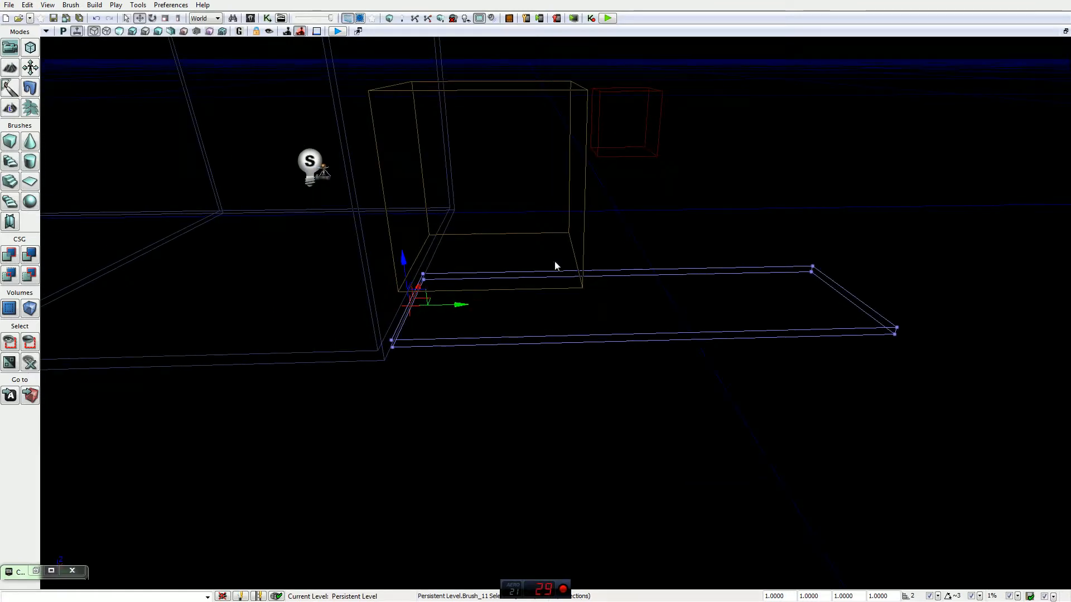
mouse_move(403, 261)
left_mouse_down()
mouse_move(411, 229)
mouse_move(429, 215)
left_mouse_up()
right_click_drag(429, 215, 536, 240)
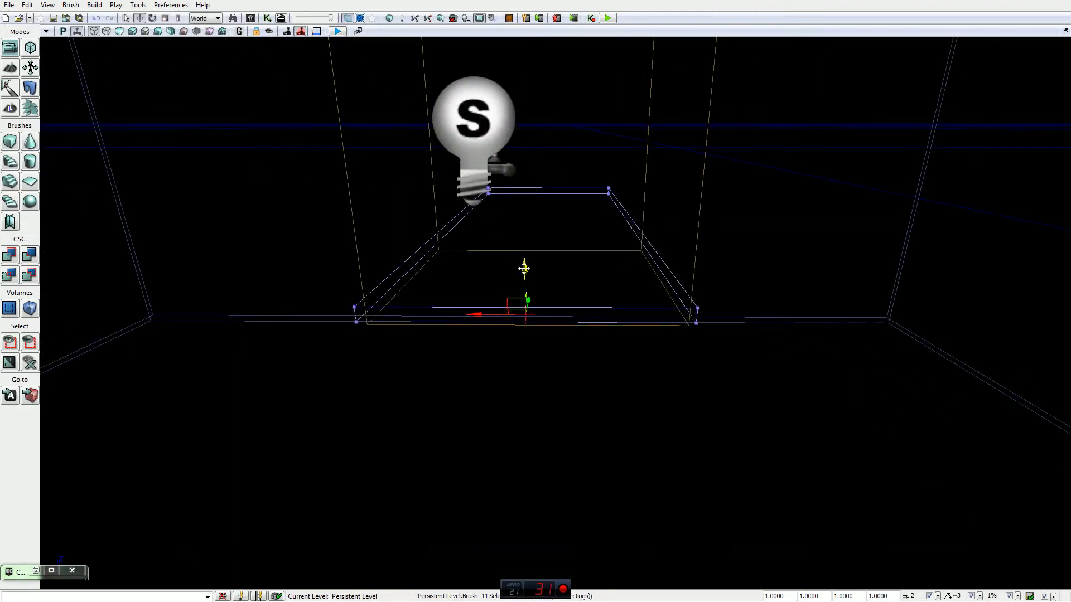
left_click_drag(477, 320, 609, 274)
mouse_move(610, 275)
right_mouse_down()
mouse_move(602, 262)
mouse_move(583, 277)
right_mouse_up()
left_click_drag(441, 226, 442, 238)
left_click_drag(490, 289, 547, 301)
mouse_move(531, 282)
right_mouse_down()
mouse_move(537, 275)
mouse_move(515, 274)
mouse_move(530, 293)
mouse_move(524, 221)
right_mouse_up()
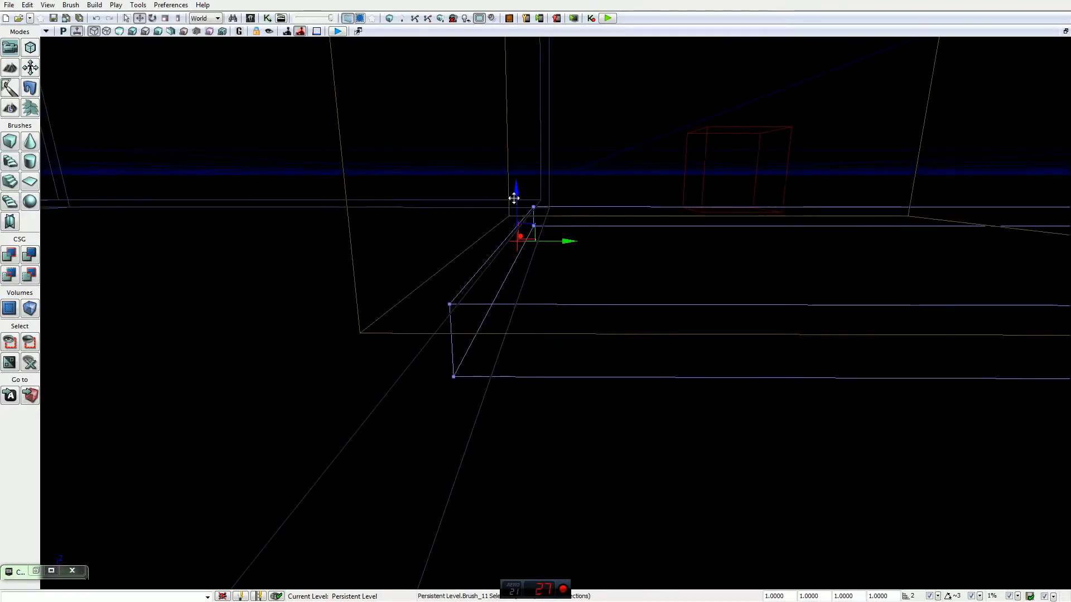
left_click_drag(516, 200, 516, 205)
Lower the subtractive doorway brush slightly so that its bottom reaches below the top of the slab
mouse_move(348, 196)
right_mouse_down()
mouse_move(527, 178)
mouse_move(251, 162)
right_mouse_up()
mouse_move(431, 206)
right_mouse_down()
mouse_move(431, 257)
mouse_move(431, 206)
right_mouse_up()
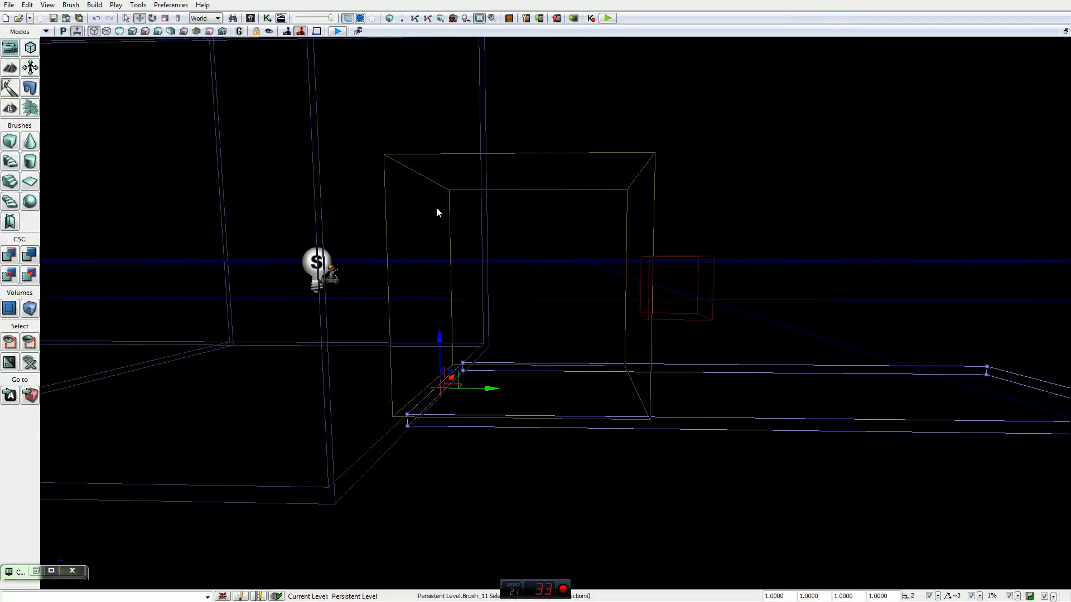
left_click(530, 190)
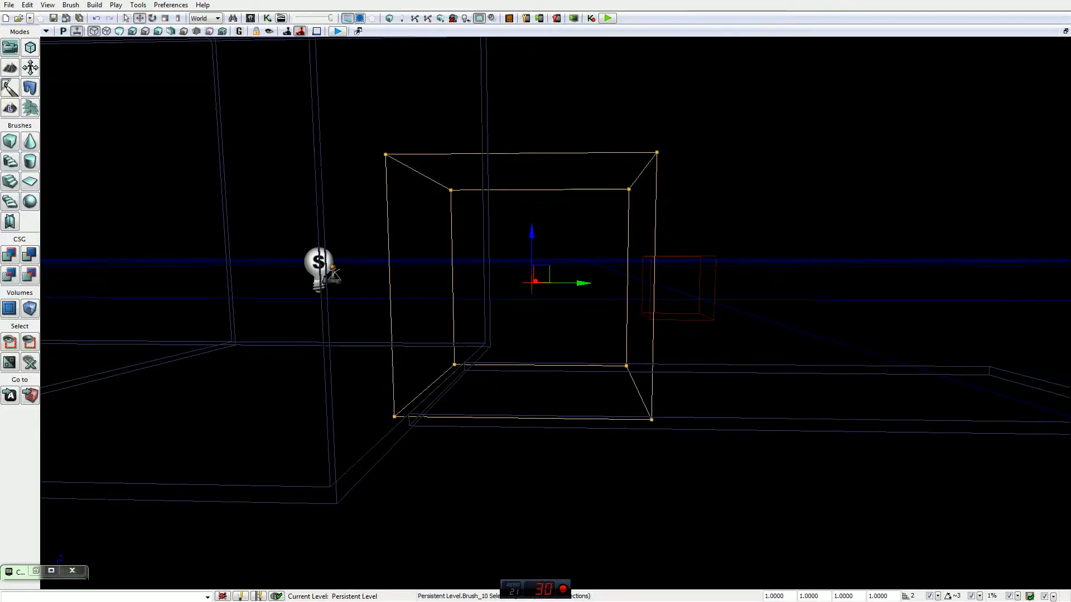
left_click_drag(531, 230, 530, 237)
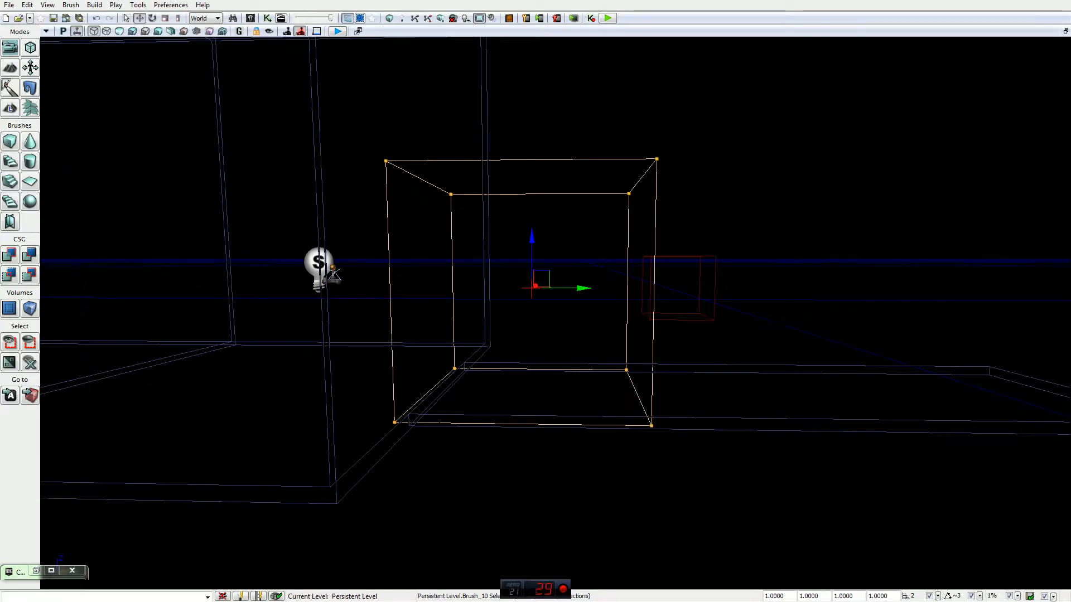
Set the slab brush's order To Last, return the viewport to lit mode, and rebuild the geometry
left_click(425, 421)
left_click(679, 406)
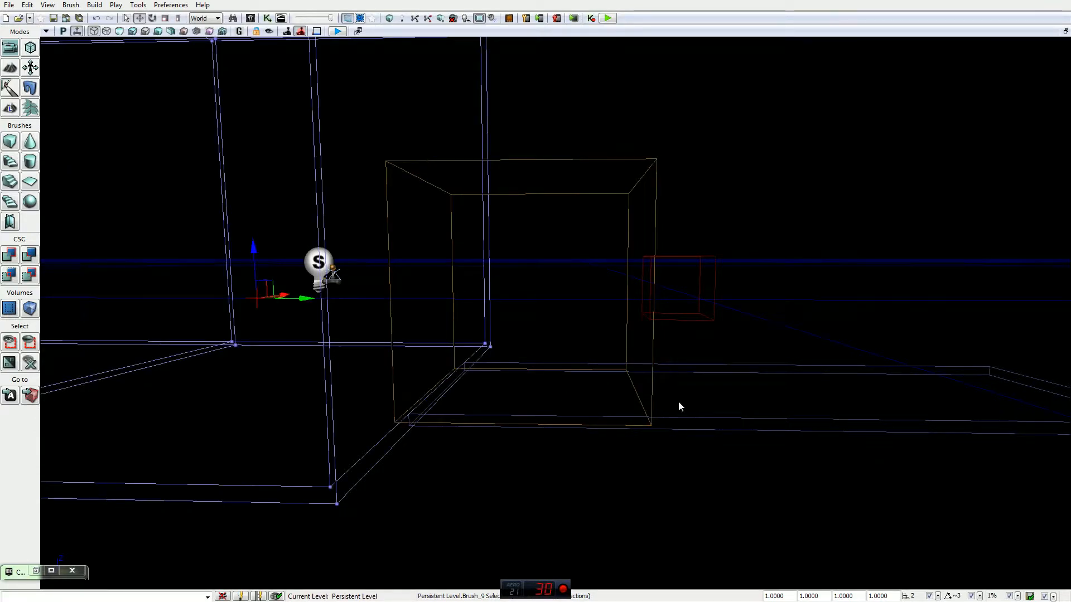
mouse_move(679, 406)
left_mouse_down()
mouse_move(402, 232)
mouse_move(257, 114)
mouse_move(684, 359)
left_mouse_up()
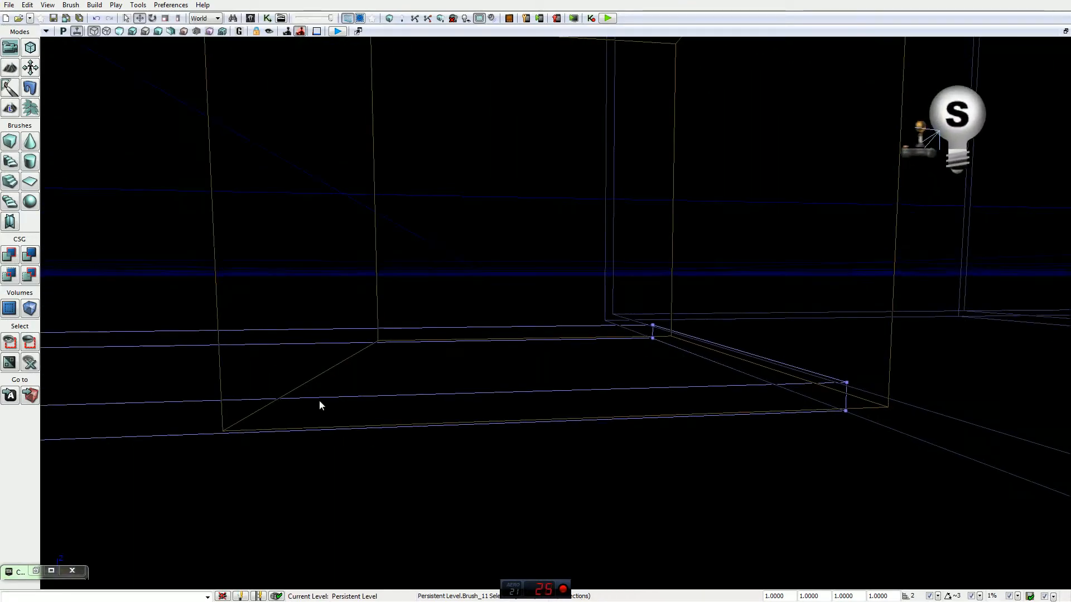
right_click(325, 169)
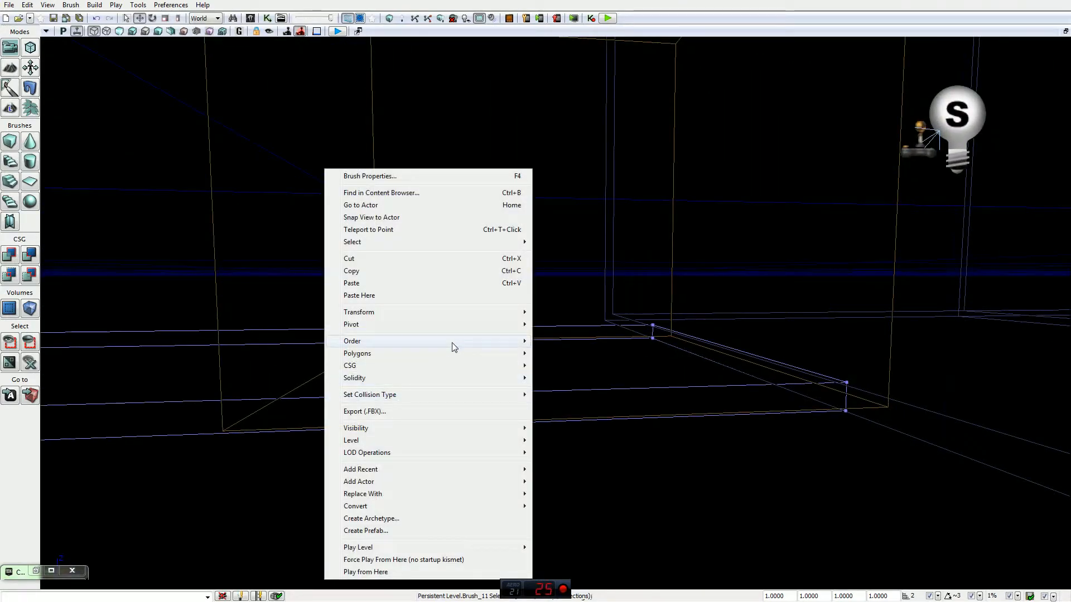
mouse_move(514, 342)
left_click(559, 353)
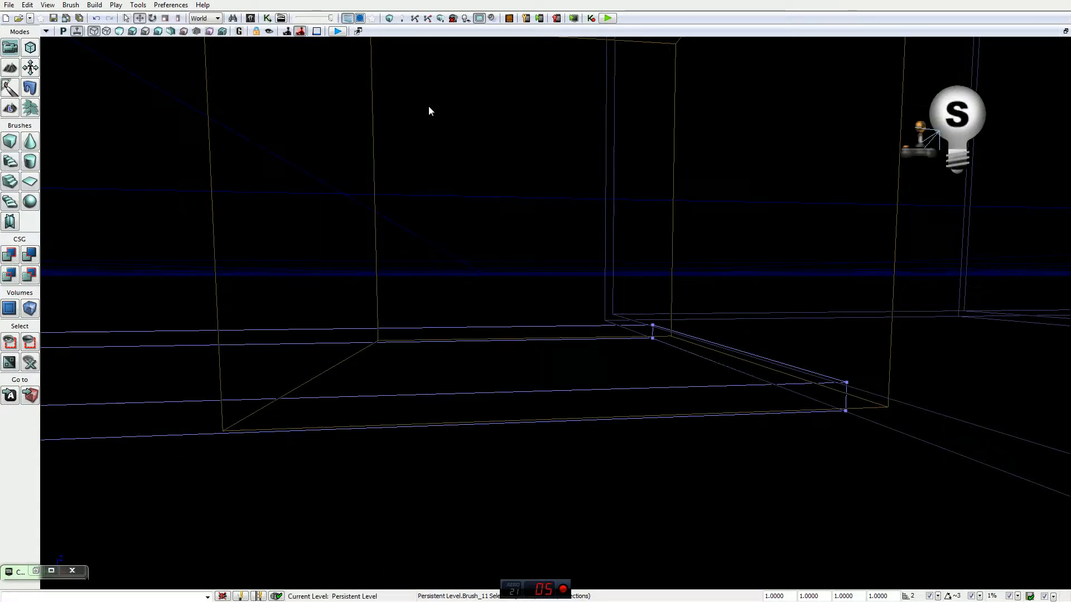
left_click_drag(467, 158, 470, 153)
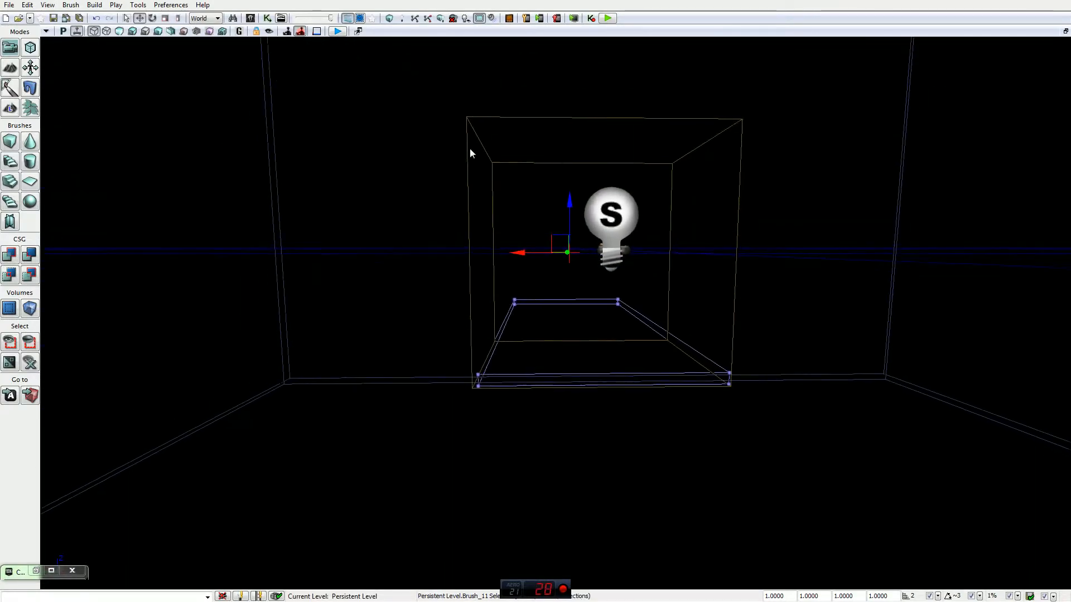
left_click(132, 31)
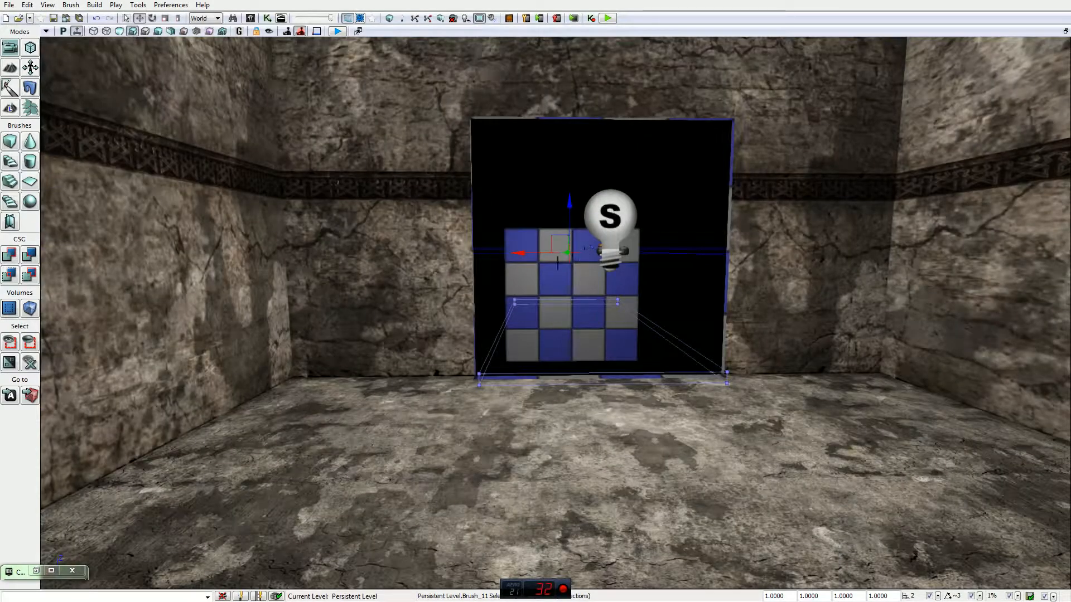
left_click(390, 19)
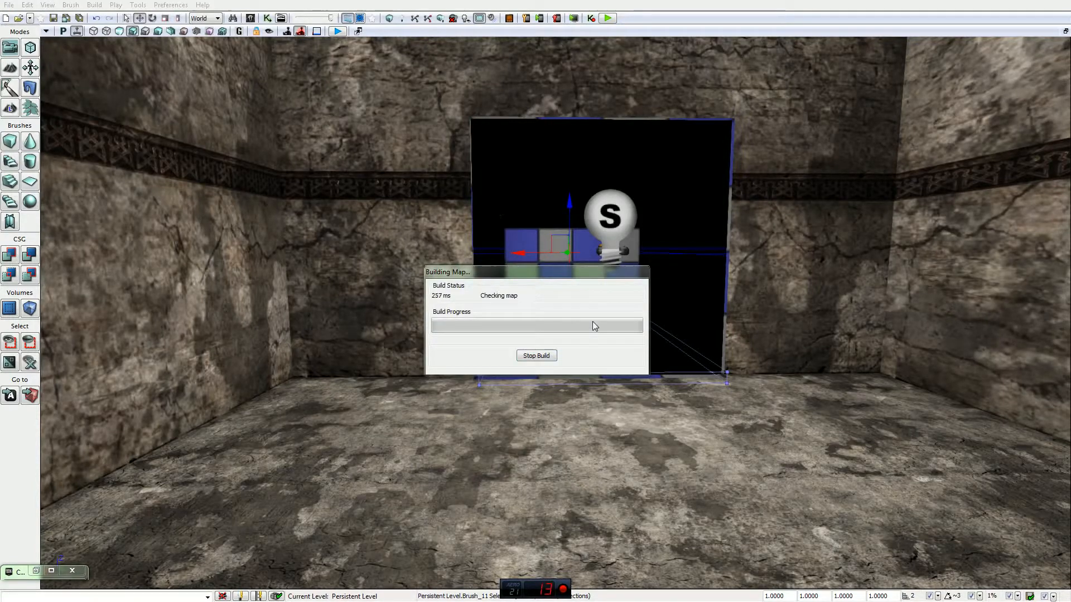
Examine the seam between the checkered slab and the room's floor at the doorway threshold
left_click(594, 261)
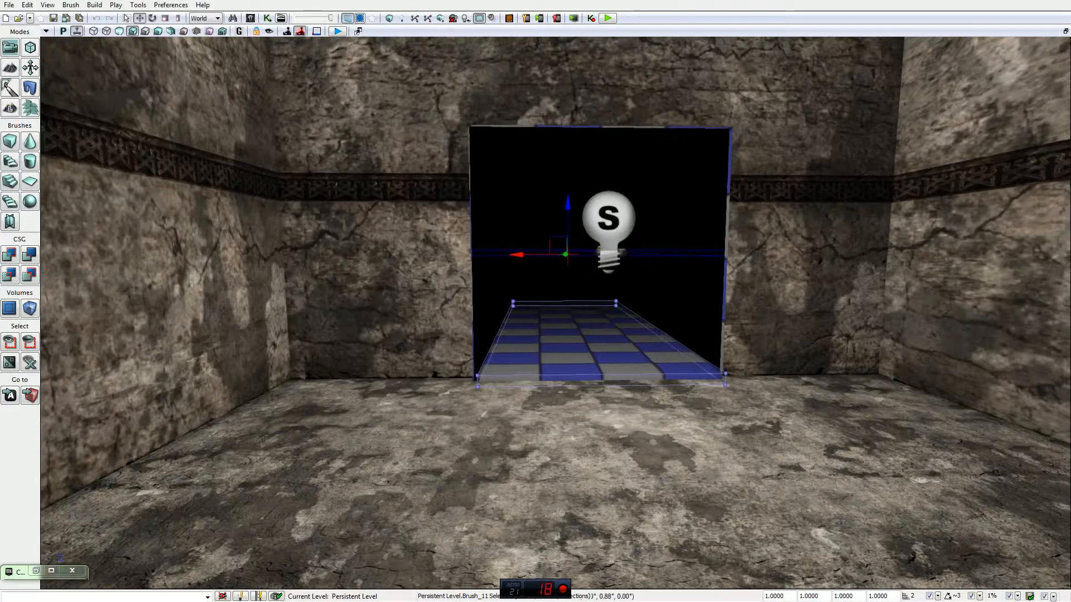
key("w")
right_click_drag(594, 262, 742, 340)
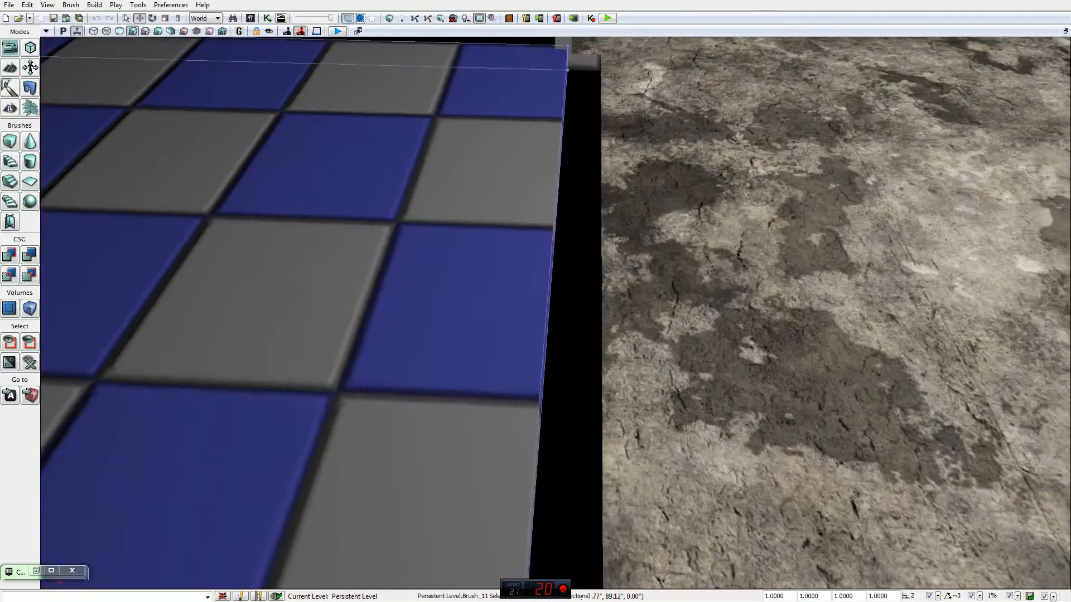
right_click_drag(549, 268, 547, 227)
right_click_drag(564, 189, 564, 190)
key("w")
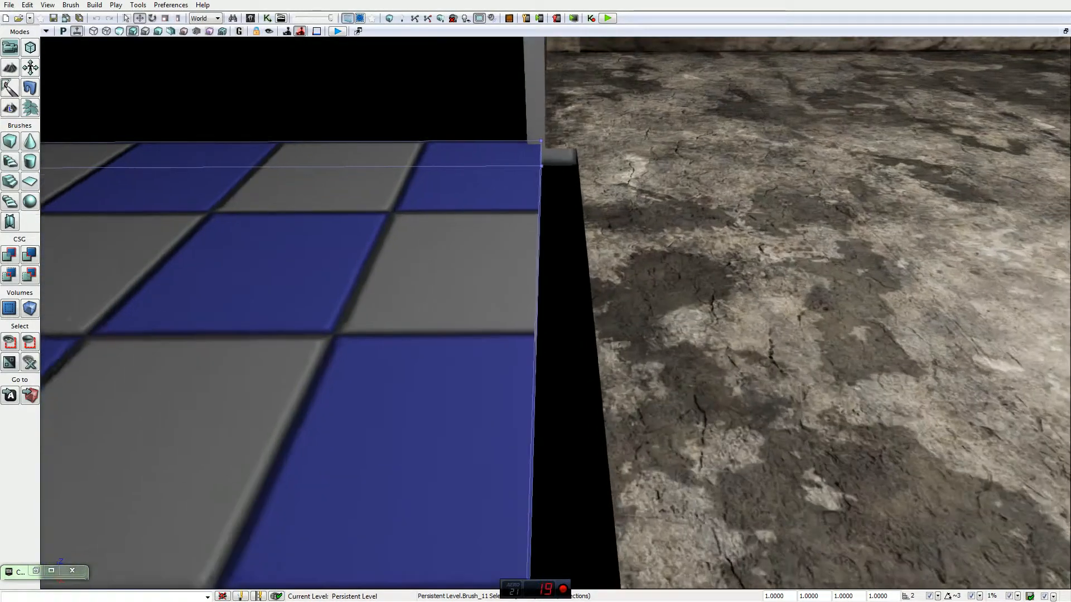
scroll(568, 159, "up", 7)
scroll(580, 226, "down", 4)
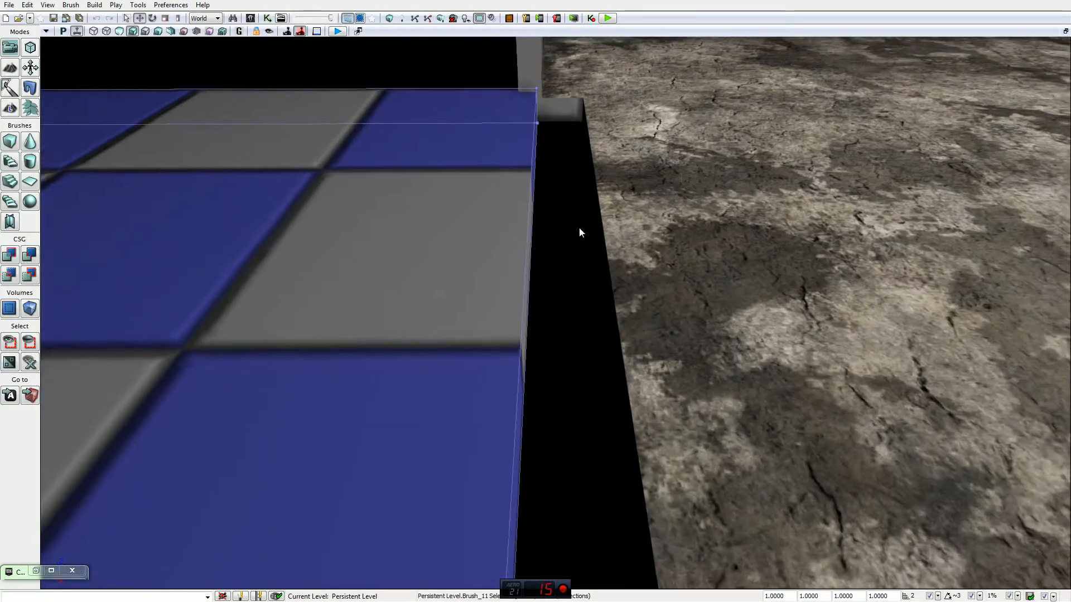
left_click(572, 268)
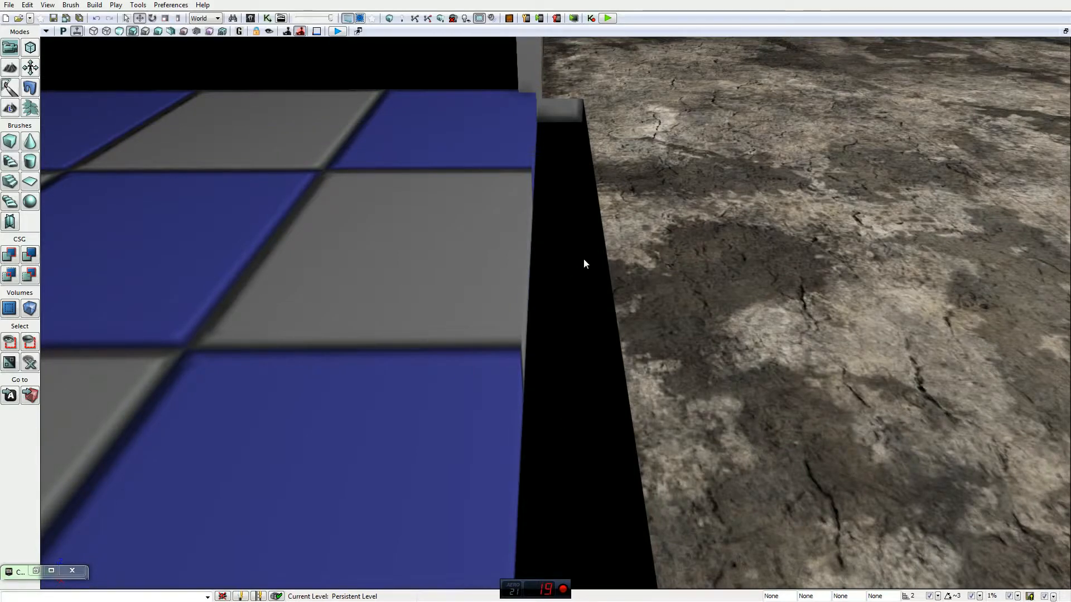
right_click_drag(583, 332, 423, 218)
key("s")
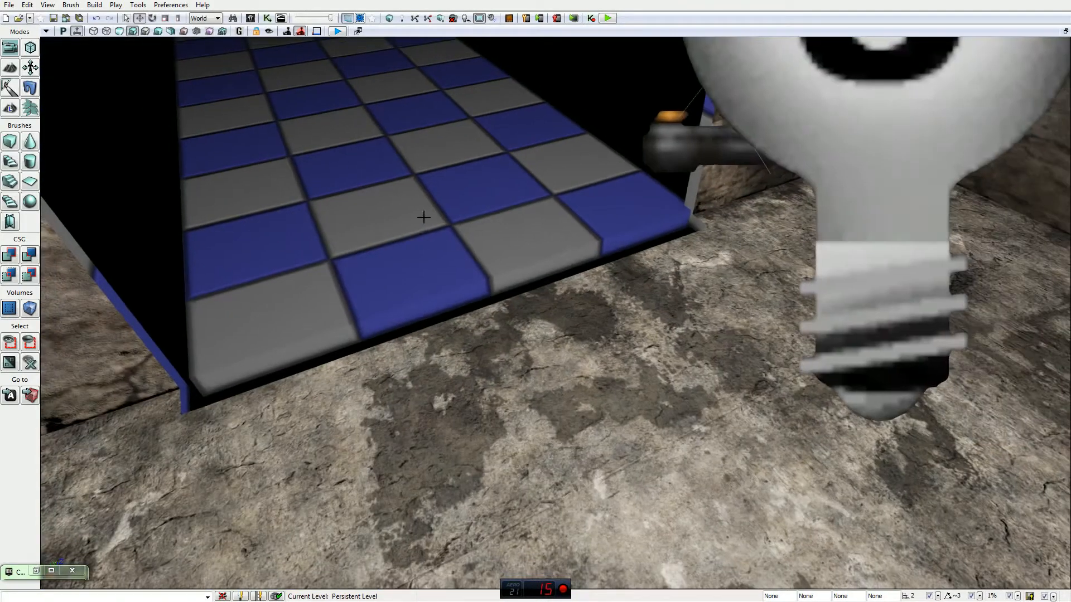
left_click(428, 225)
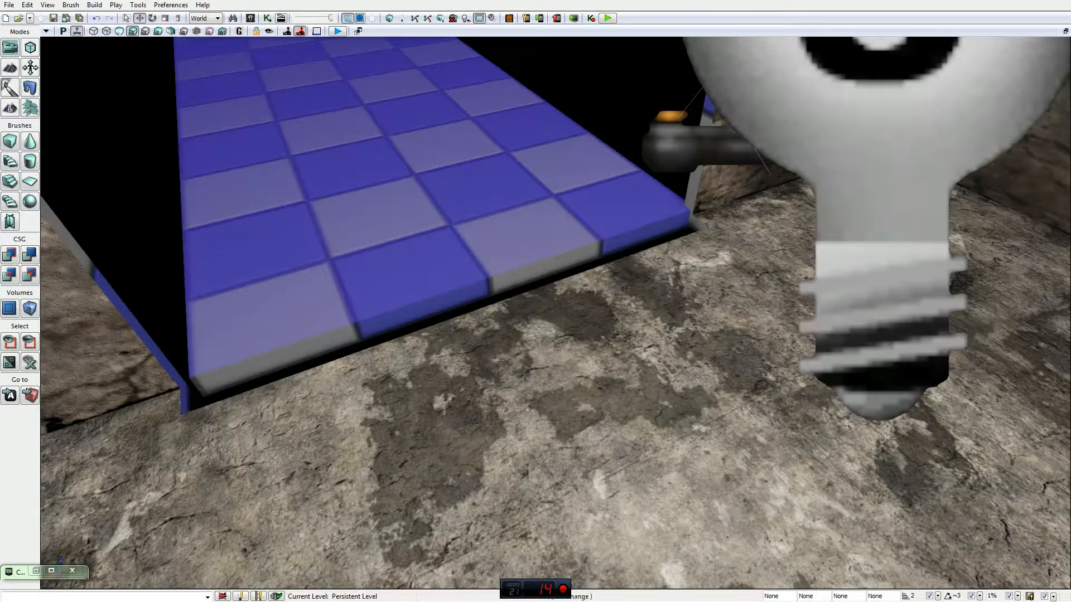
key("s")
right_click_drag(500, 200, 430, 156)
Build the lighting at Preview quality with Lightmass enabled, and close the Swarm Agent window
left_click(464, 18)
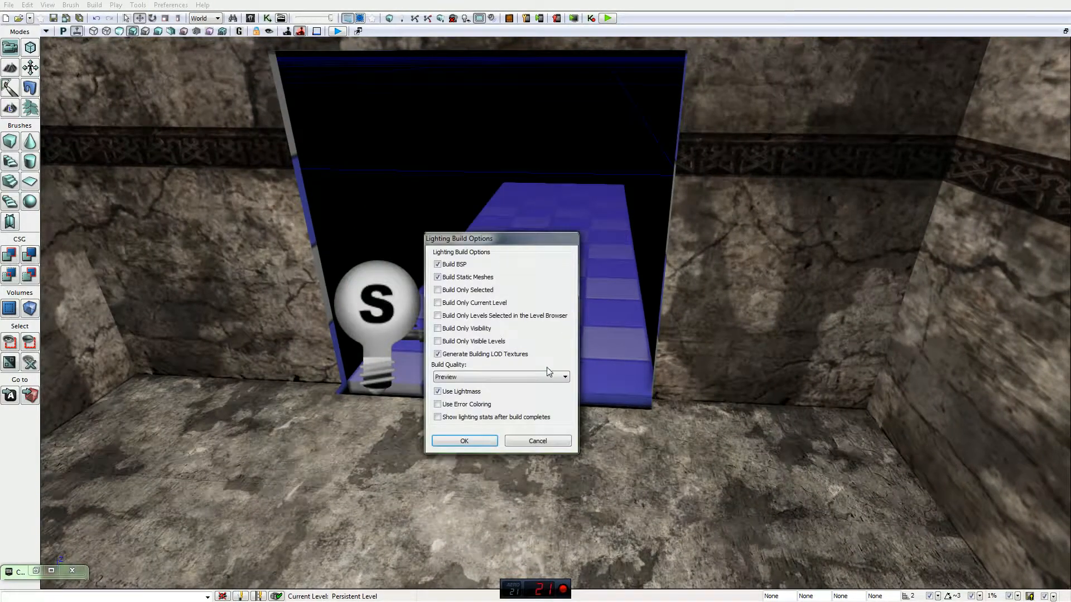
left_click(482, 443)
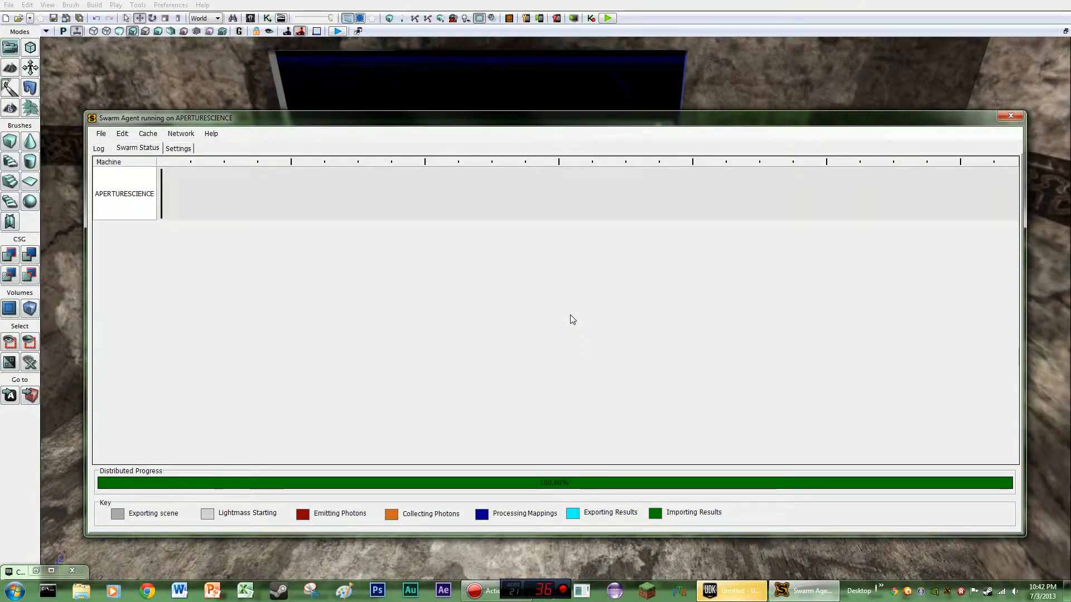
left_click(1010, 116)
left_click(616, 260)
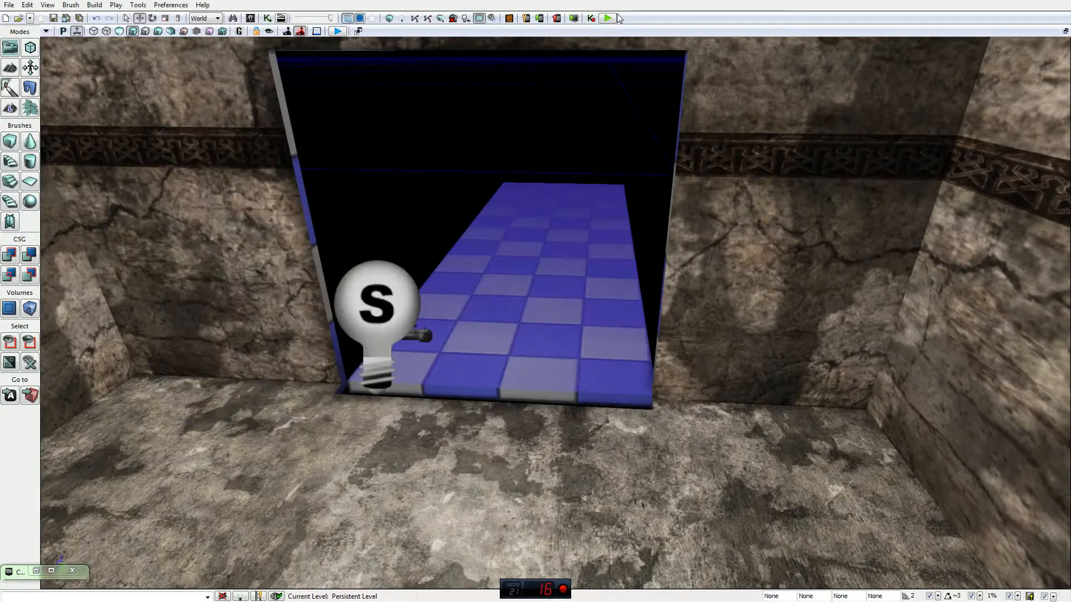
Launch the editor preview and walk between the slab and the room to test the doorway
left_click(608, 18)
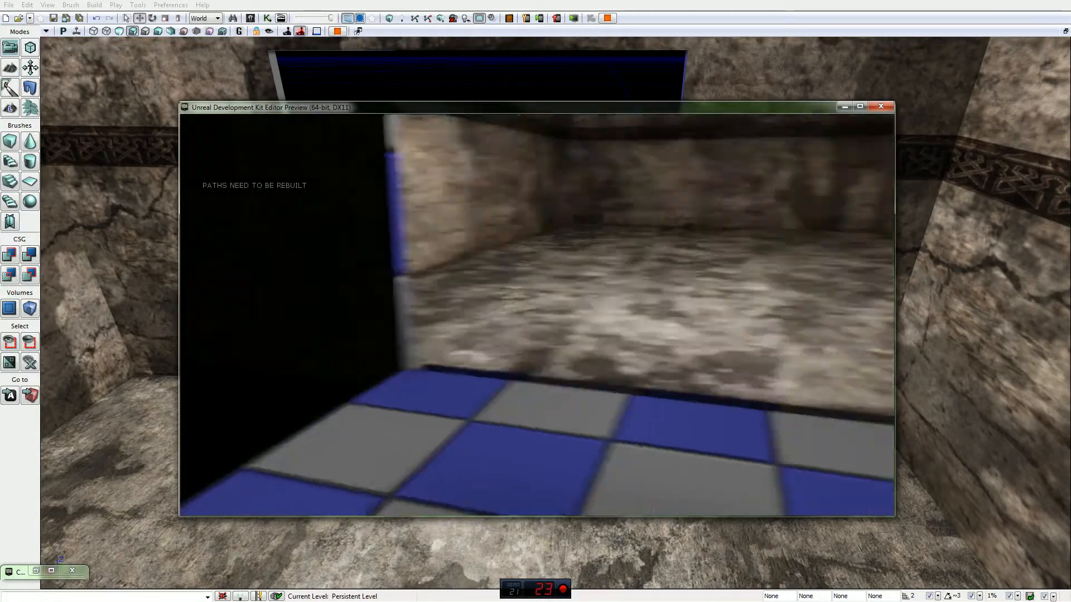
key("w")
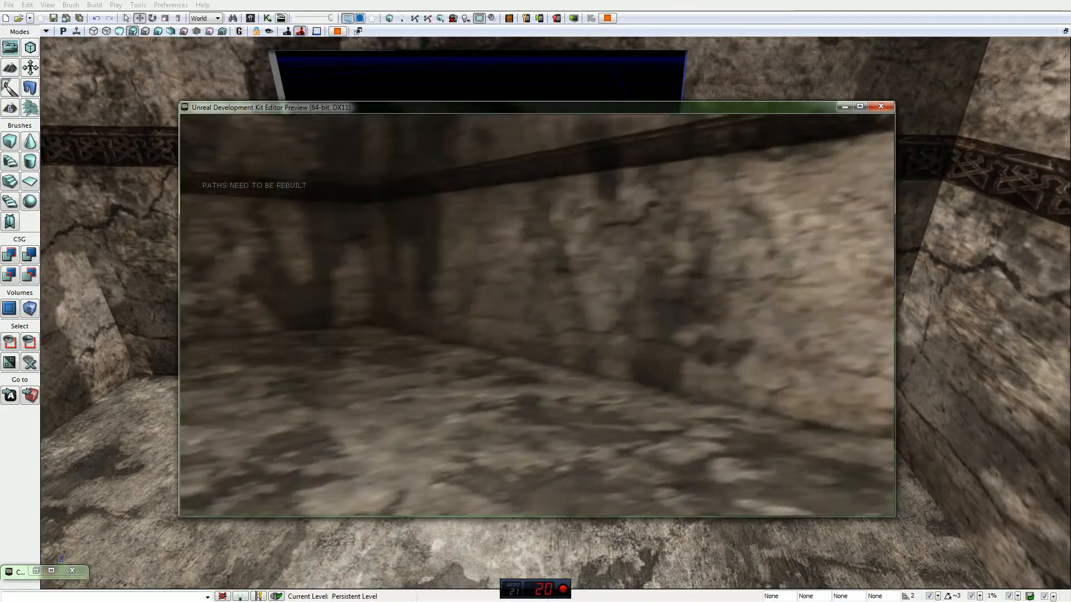
key("w")
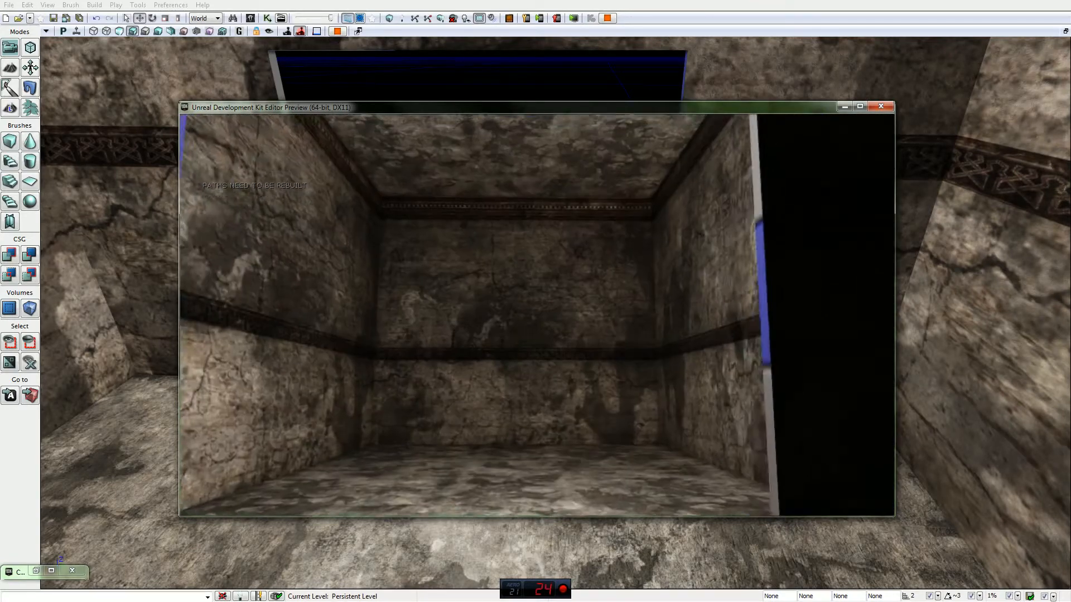
Finish the preview walk facing the doorway, exit the preview, and switch the viewport to wireframe
key("w")
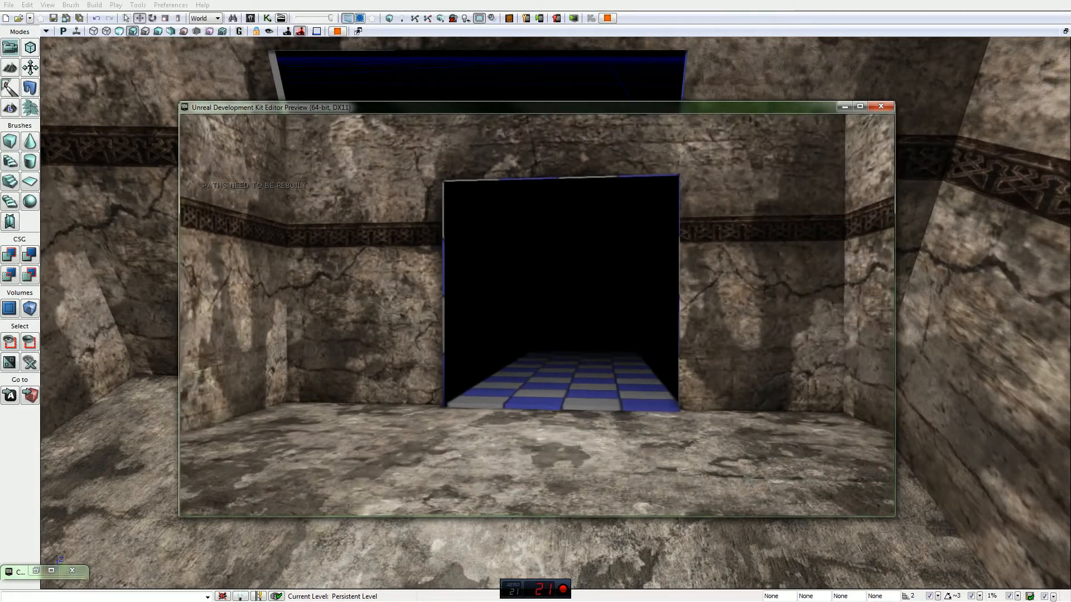
key("Escape")
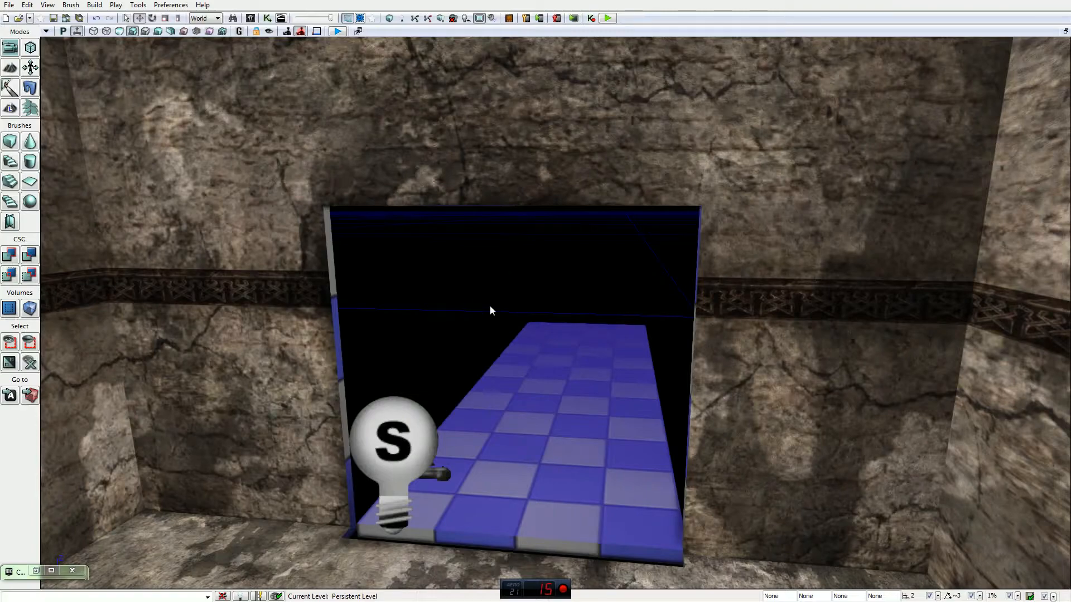
mouse_move(489, 305)
right_mouse_down()
mouse_move(385, 256)
mouse_move(390, 312)
mouse_move(487, 305)
right_mouse_up()
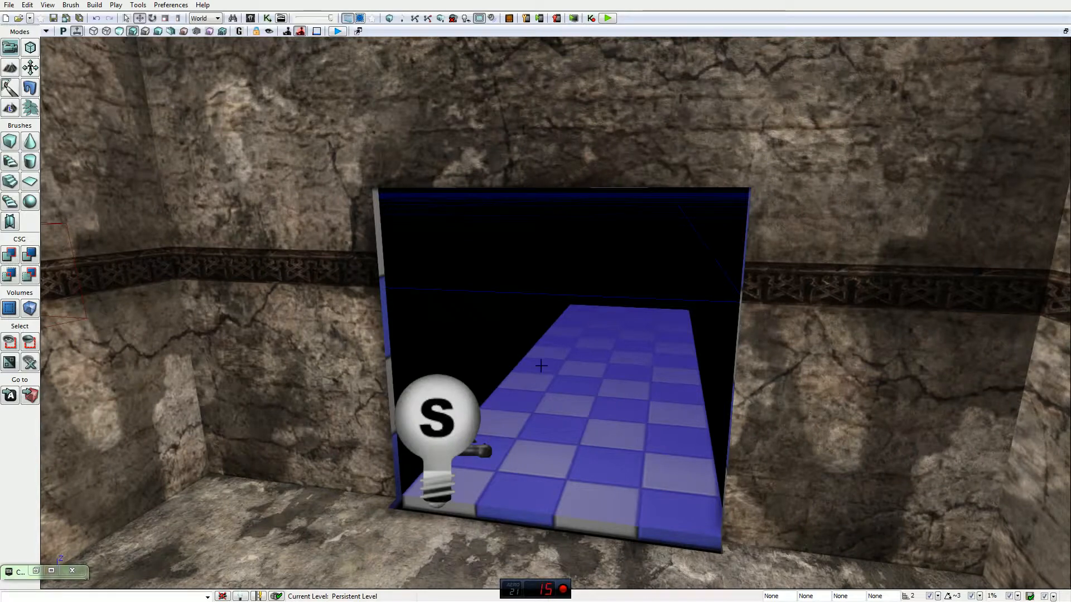
key("alt+1")
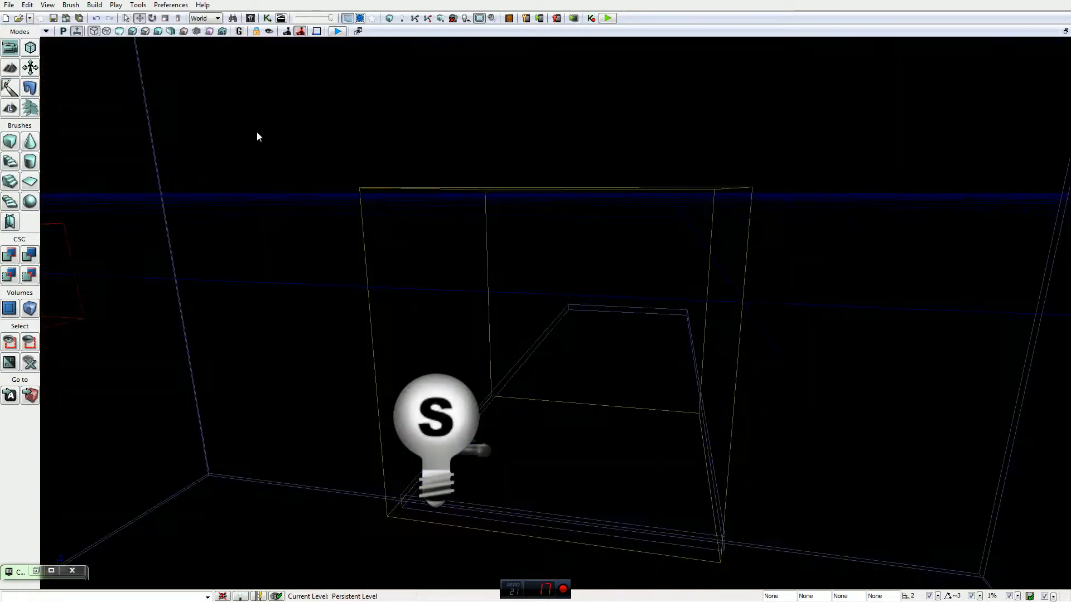
Change the floor slab brush's Csg Oper property to CSG_Intersect
left_click(572, 308)
mouse_move(573, 311)
left_mouse_down()
mouse_move(597, 330)
mouse_move(573, 310)
left_mouse_up()
key("F4")
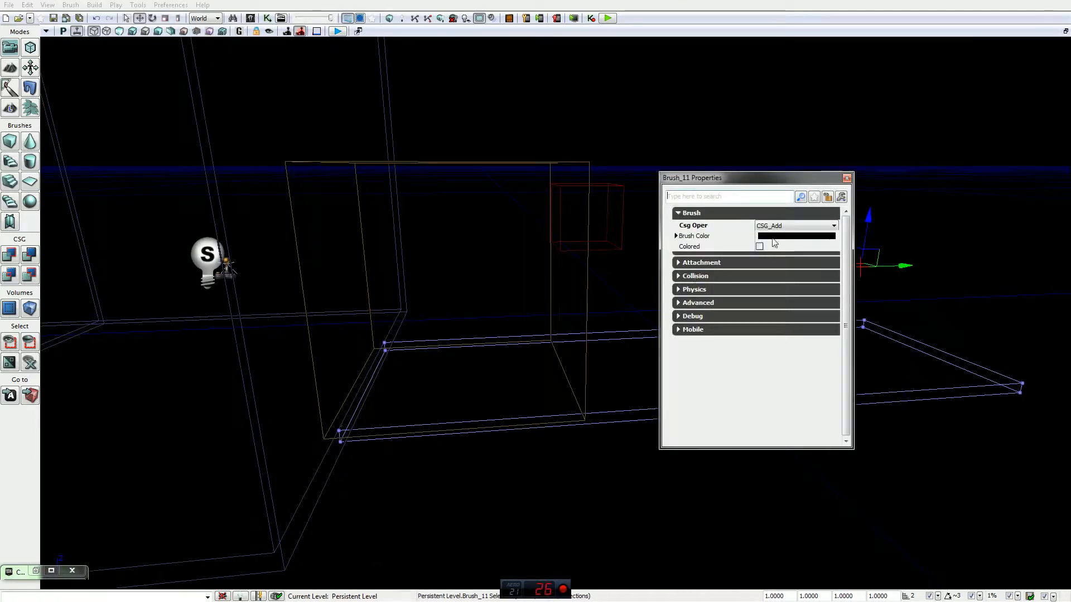
left_click(783, 226)
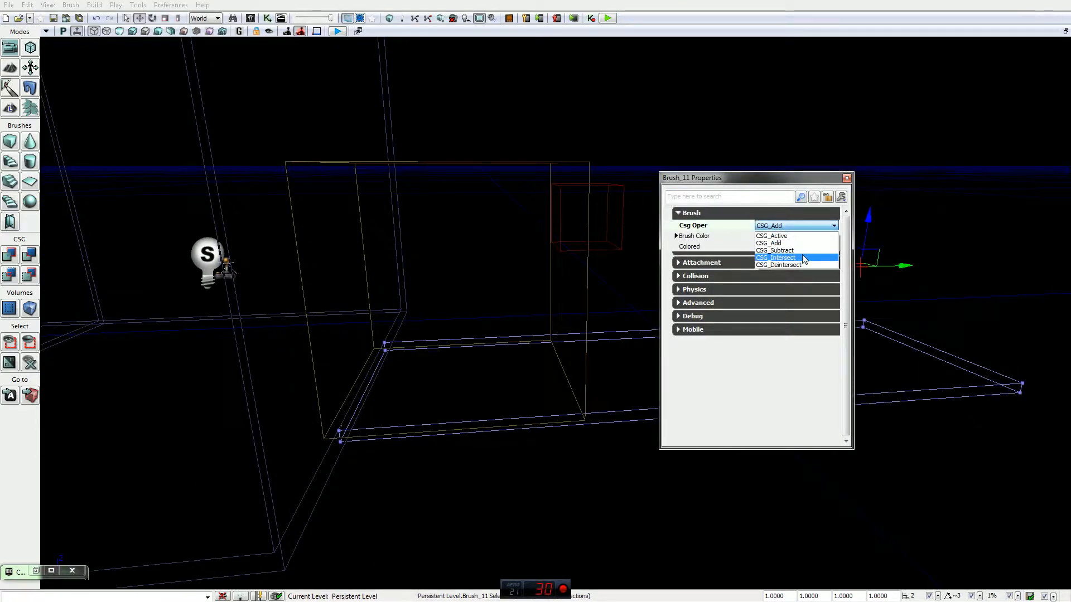
left_click(719, 208)
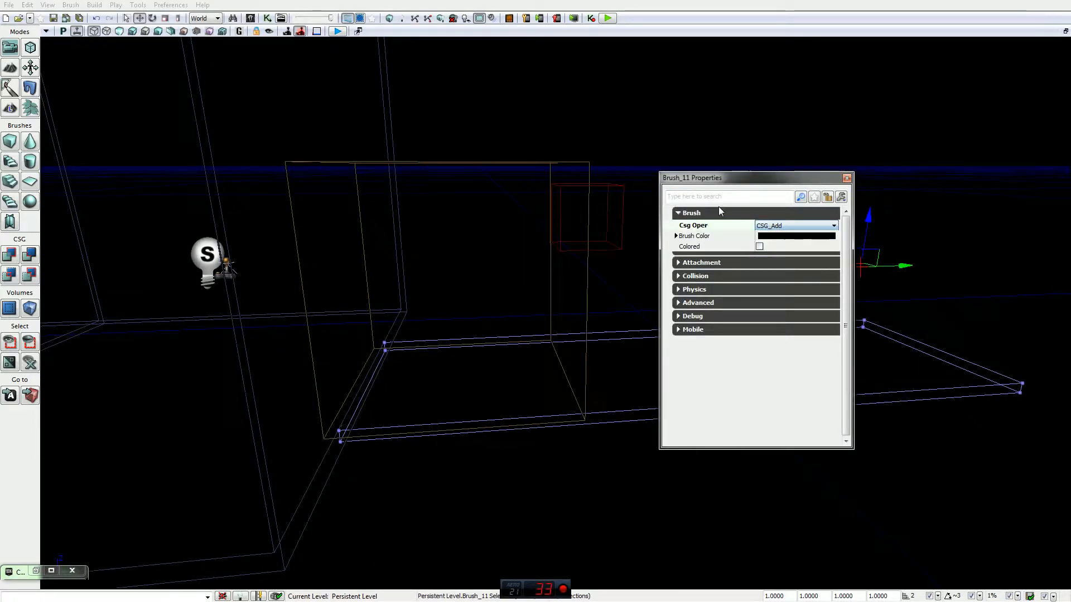
left_click(792, 226)
left_click(801, 258)
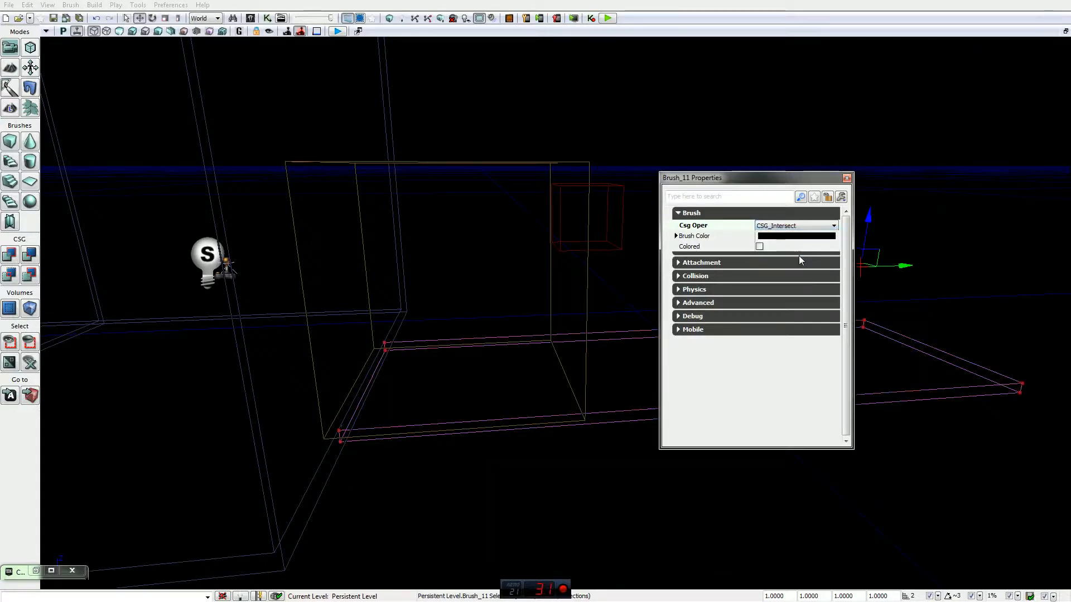
left_click(846, 178)
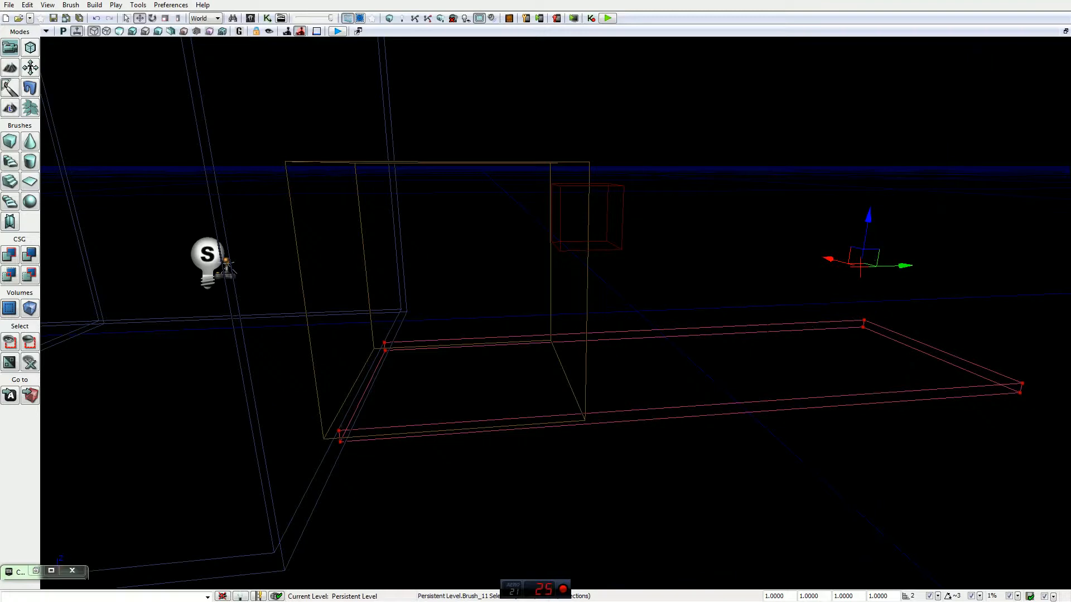
Slide the slab brush toward the room so it extends through the doorway brush, and delete it
left_click(692, 363)
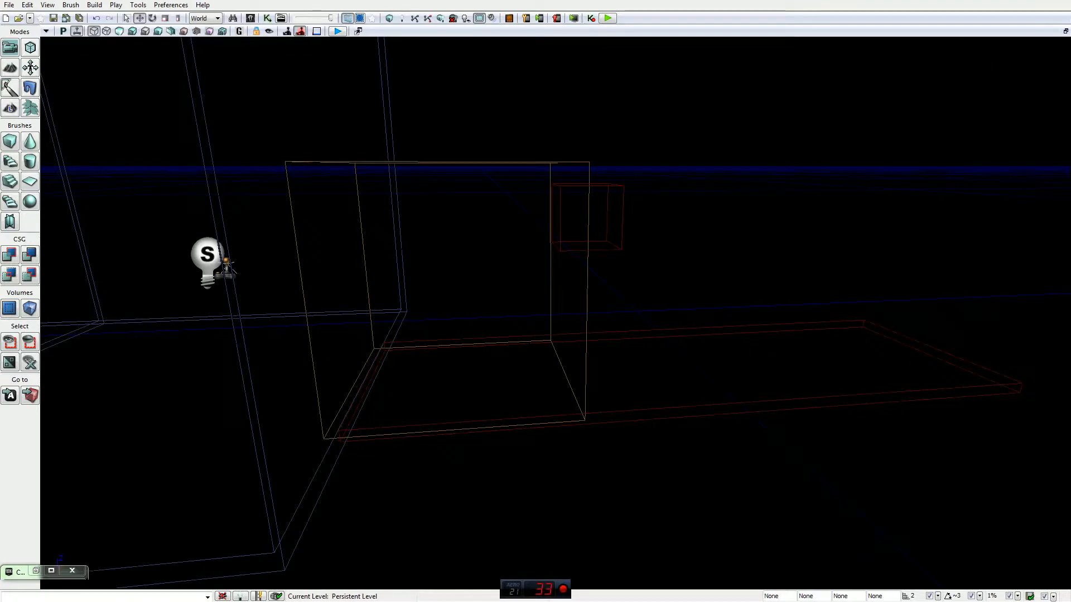
left_click(602, 332)
left_click_drag(904, 266, 791, 304)
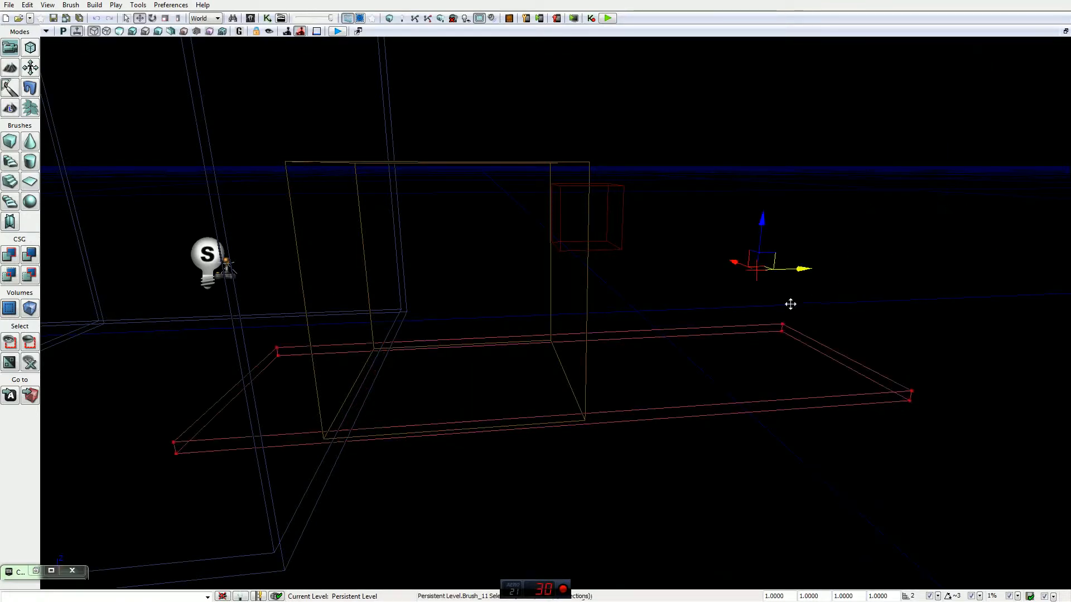
key("Delete")
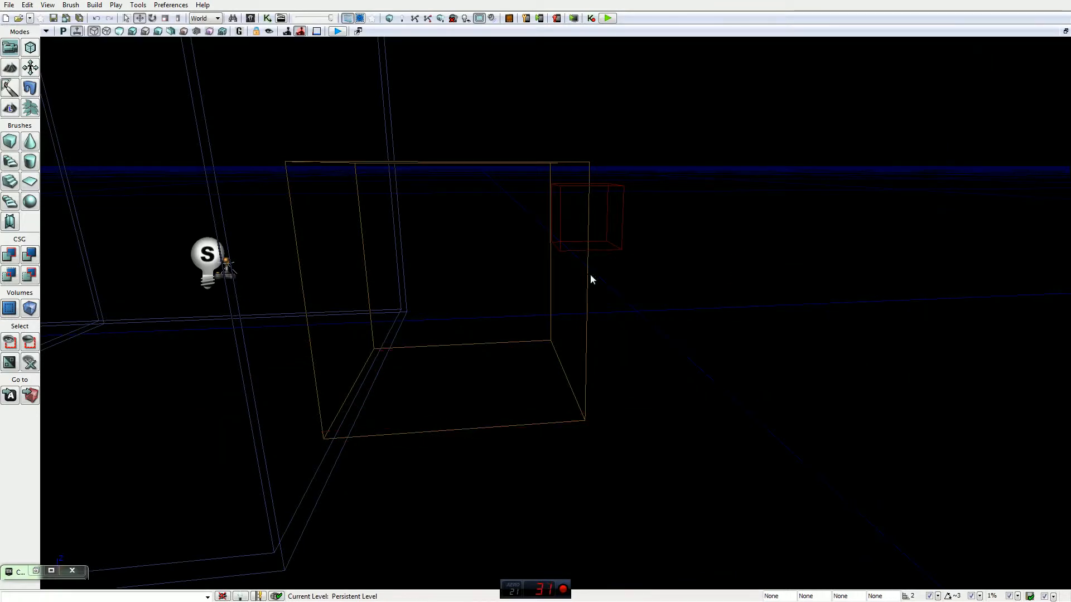
Duplicate the doorway's subtractive brush by copy and paste, and move the copy outward so it partly overlaps the original
left_click(551, 279)
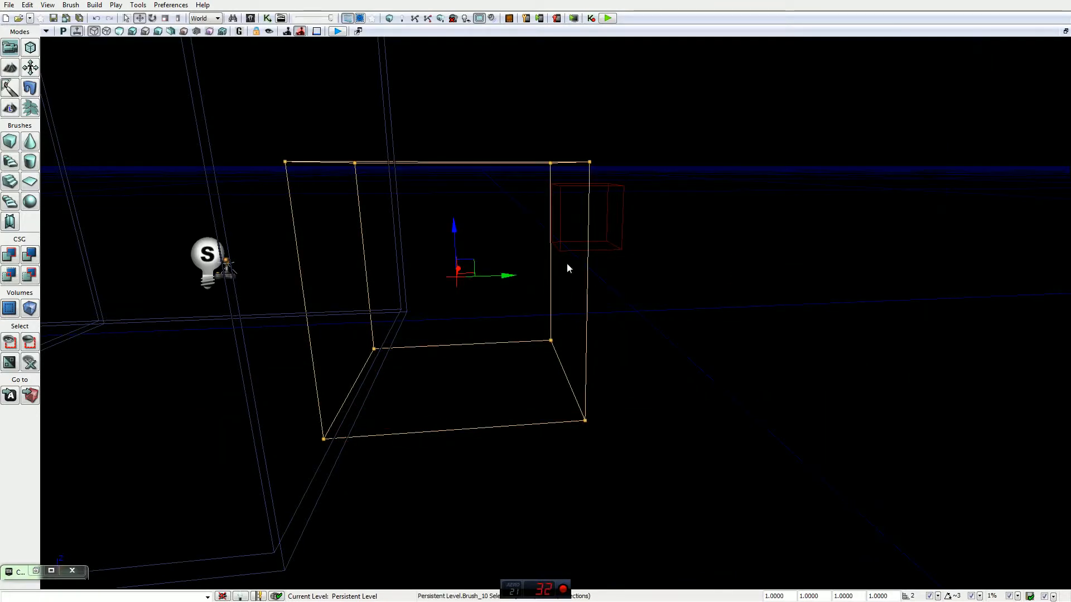
right_click(585, 268)
left_click(600, 271)
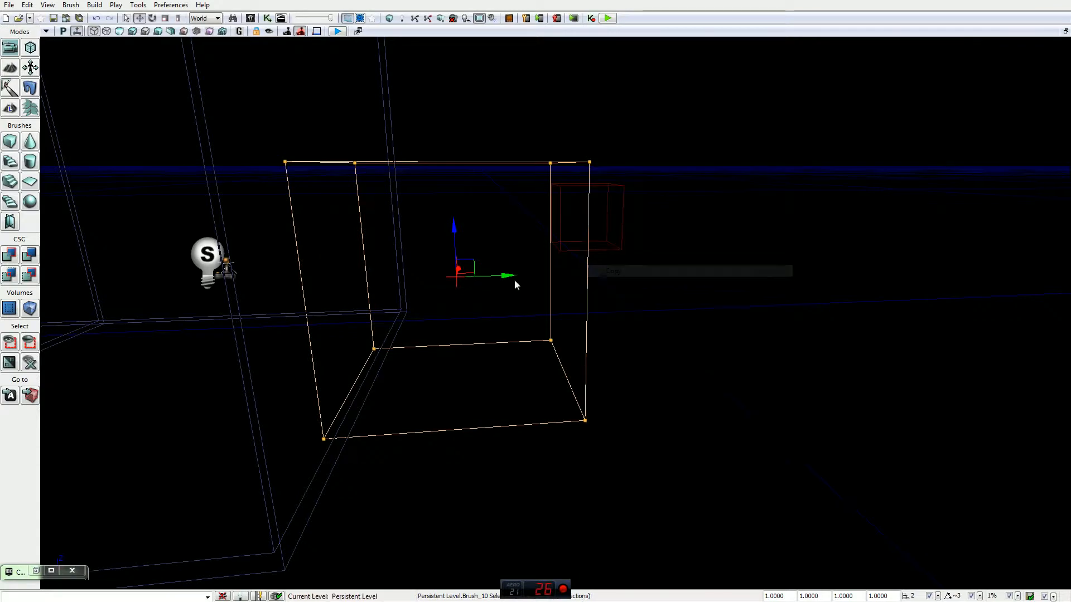
right_click(652, 278)
left_click(689, 287)
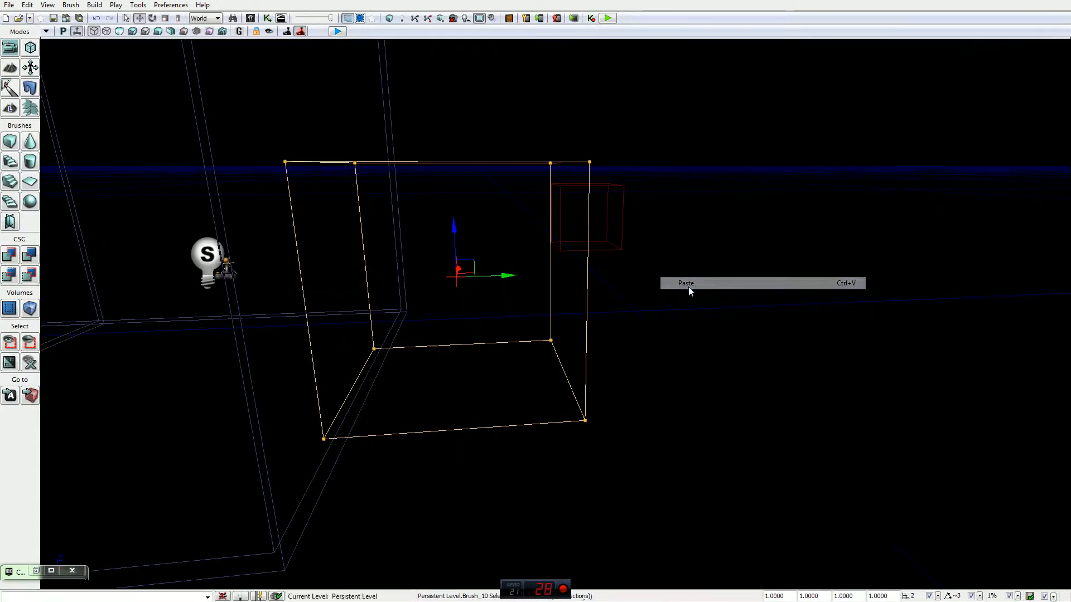
left_click_drag(505, 272, 656, 267)
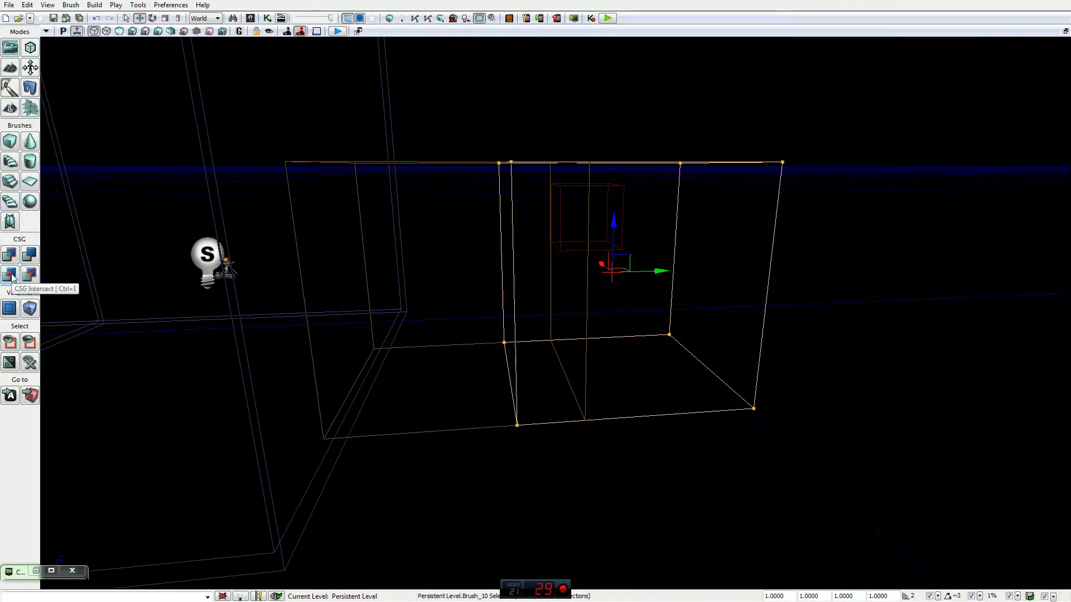
Set the copied doorway brush's Csg Oper property to CSG_Intersect, and delete that copy
key("F4")
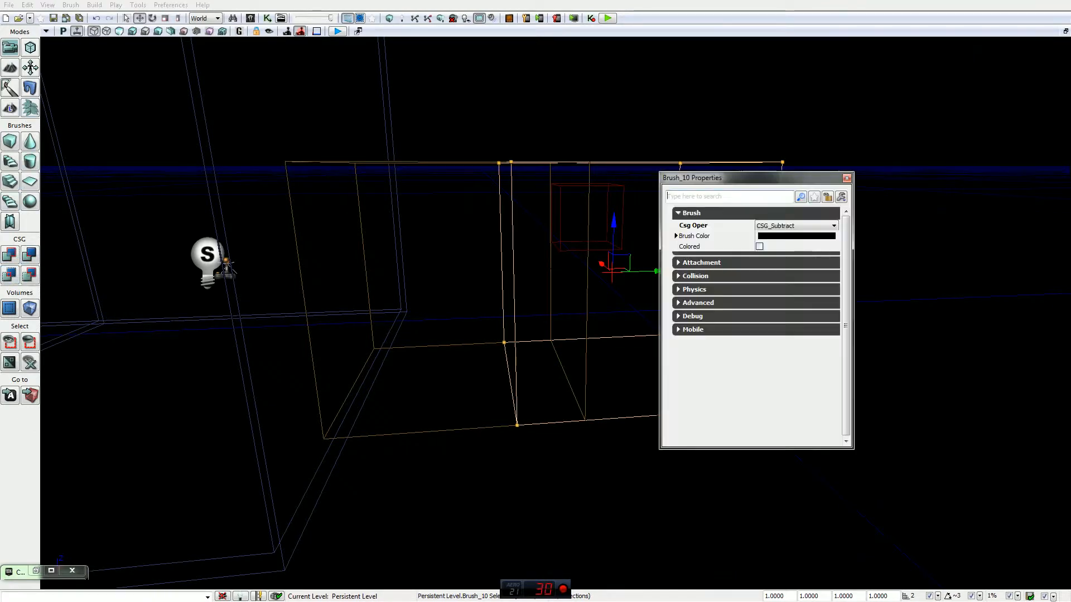
left_click(799, 226)
left_click(798, 258)
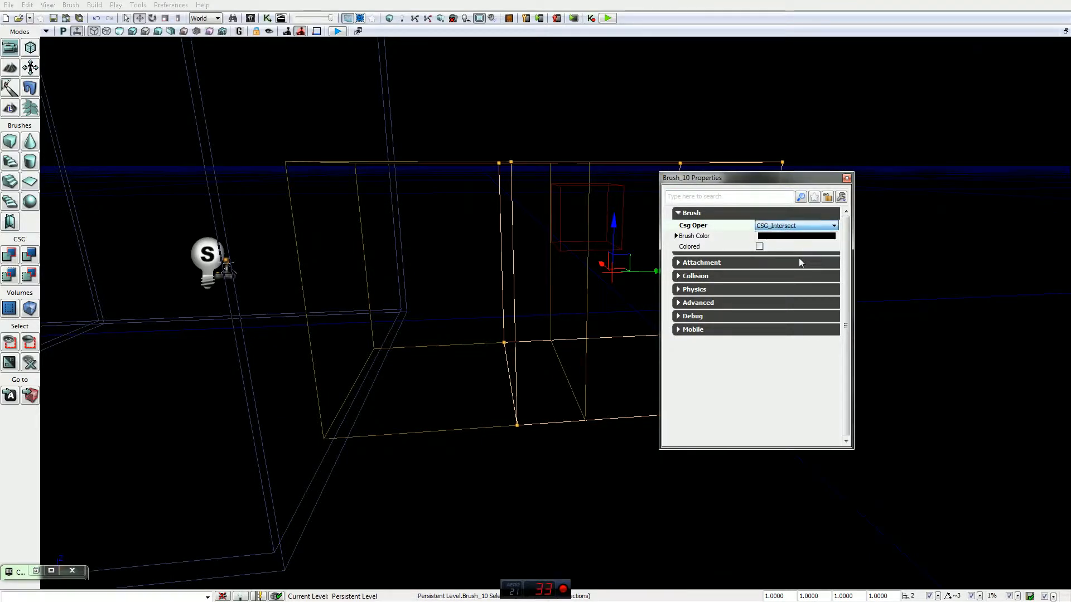
left_click(847, 179)
mouse_move(736, 217)
left_mouse_down()
mouse_move(735, 239)
mouse_move(735, 201)
mouse_move(736, 212)
left_mouse_up()
right_click_drag(737, 212, 735, 194)
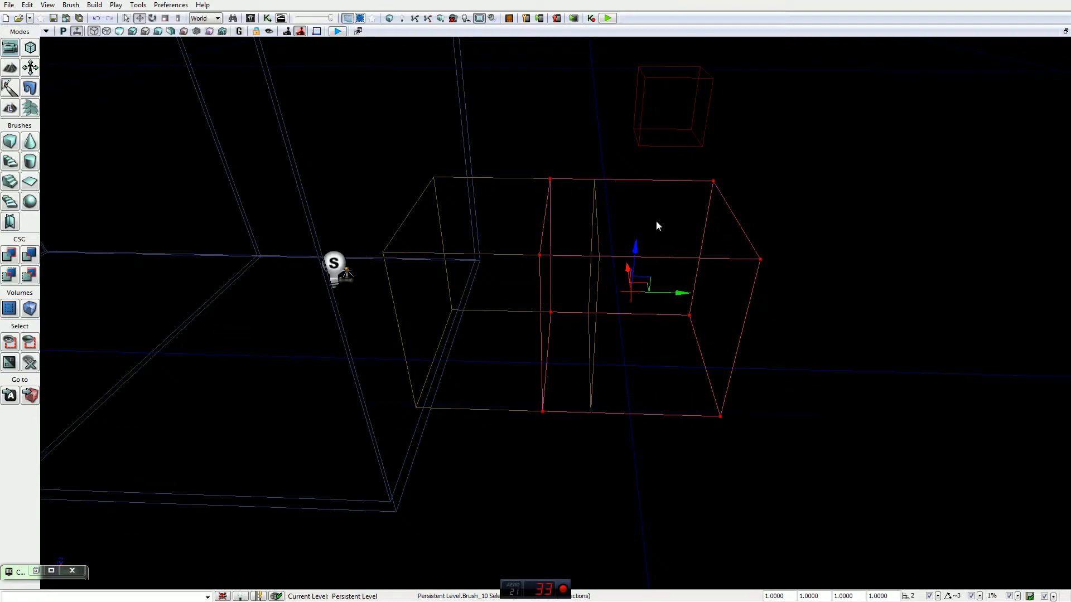
key("Delete")
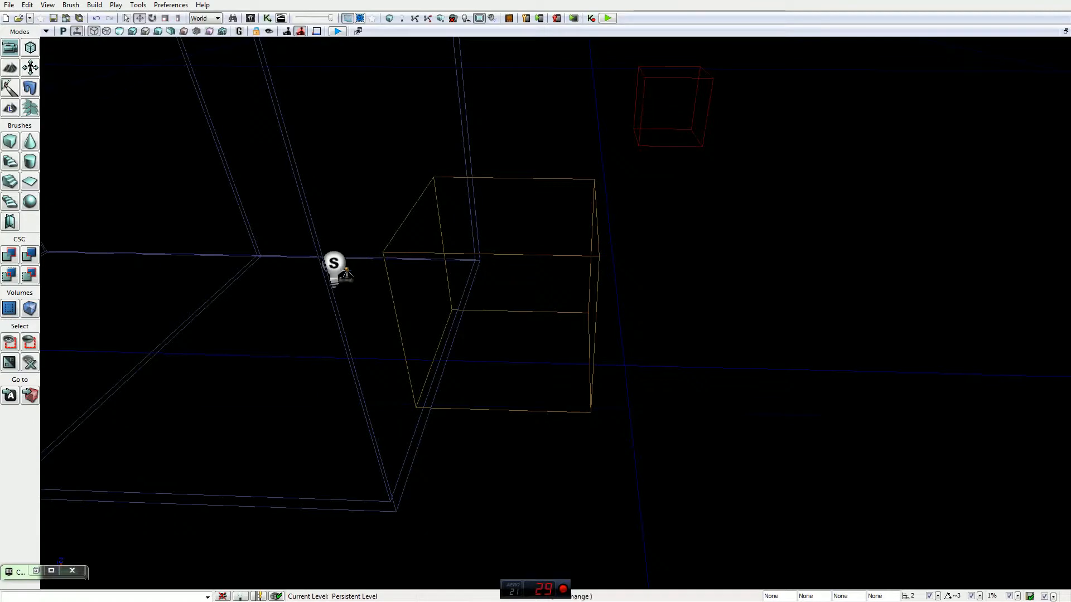
Move the red builder brush down to overlap the doorway brush's outer end, and apply CSG Intersect
left_click(678, 99)
left_click_drag(664, 114, 686, 246)
left_click_drag(758, 255, 768, 290)
left_click_drag(839, 315, 703, 317)
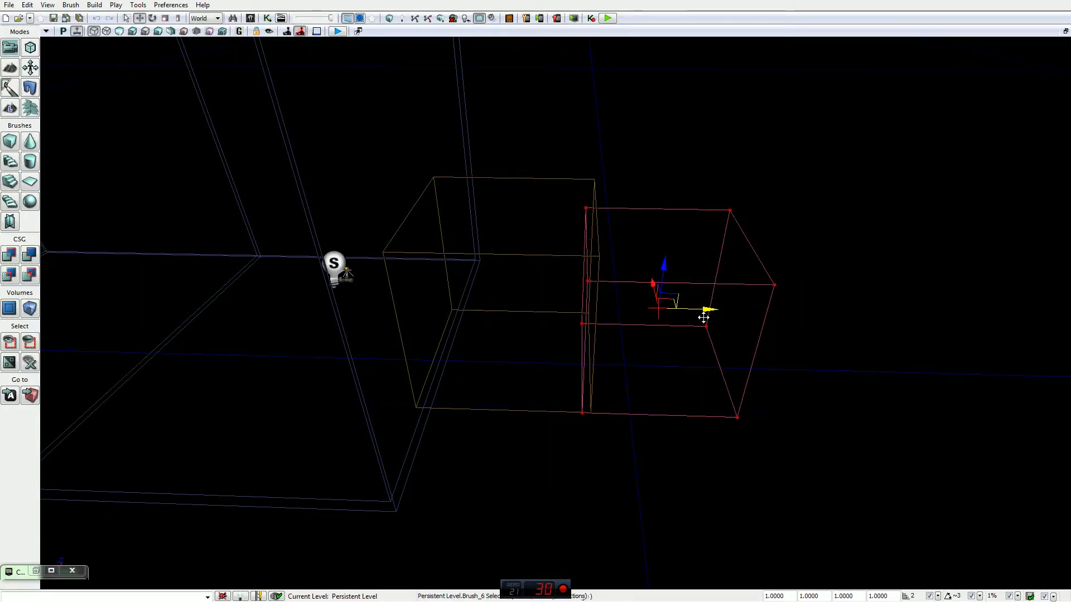
left_click(10, 274)
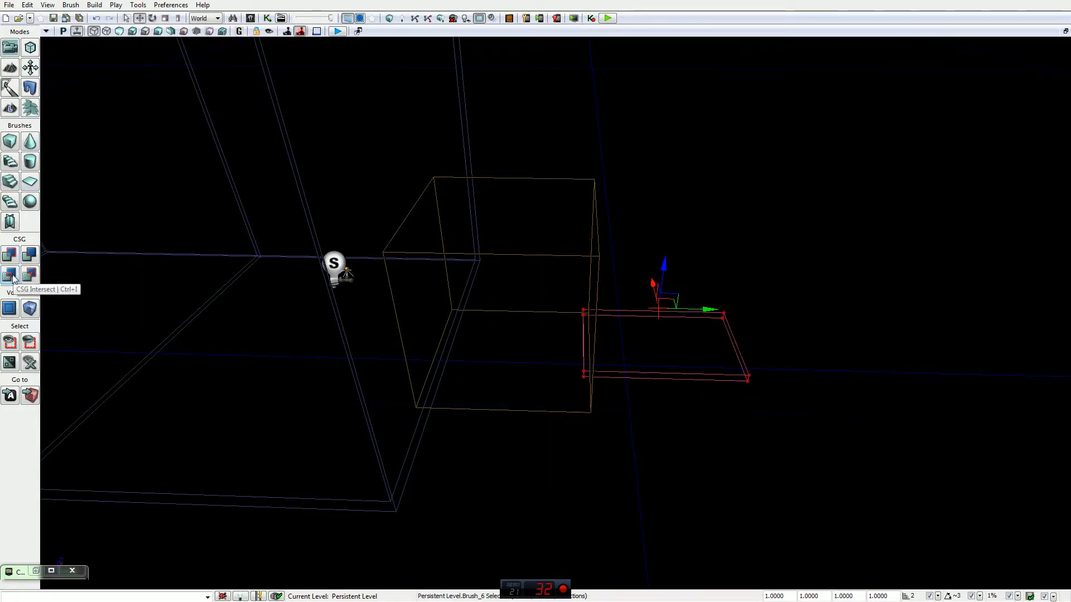
Nudge the builder brush slightly outward, reset it to a cube, and apply CSG Deintersect
mouse_move(334, 279)
right_mouse_down()
mouse_move(346, 245)
mouse_move(369, 337)
right_mouse_up()
mouse_move(557, 251)
right_mouse_down()
mouse_move(549, 290)
mouse_move(560, 251)
right_mouse_up()
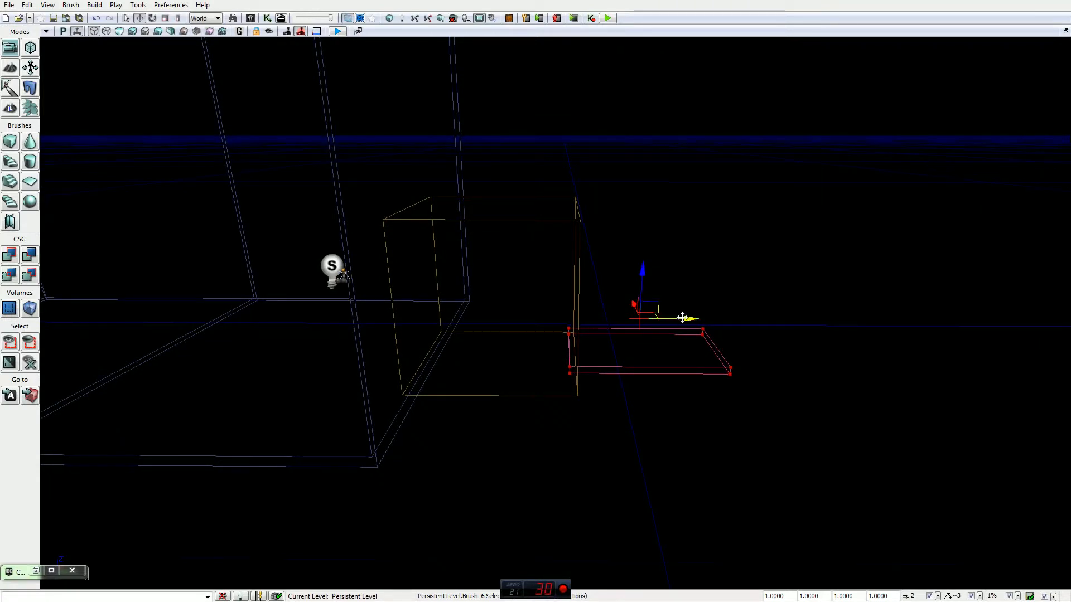
mouse_move(682, 318)
left_mouse_down()
mouse_move(754, 318)
mouse_move(706, 319)
left_mouse_up()
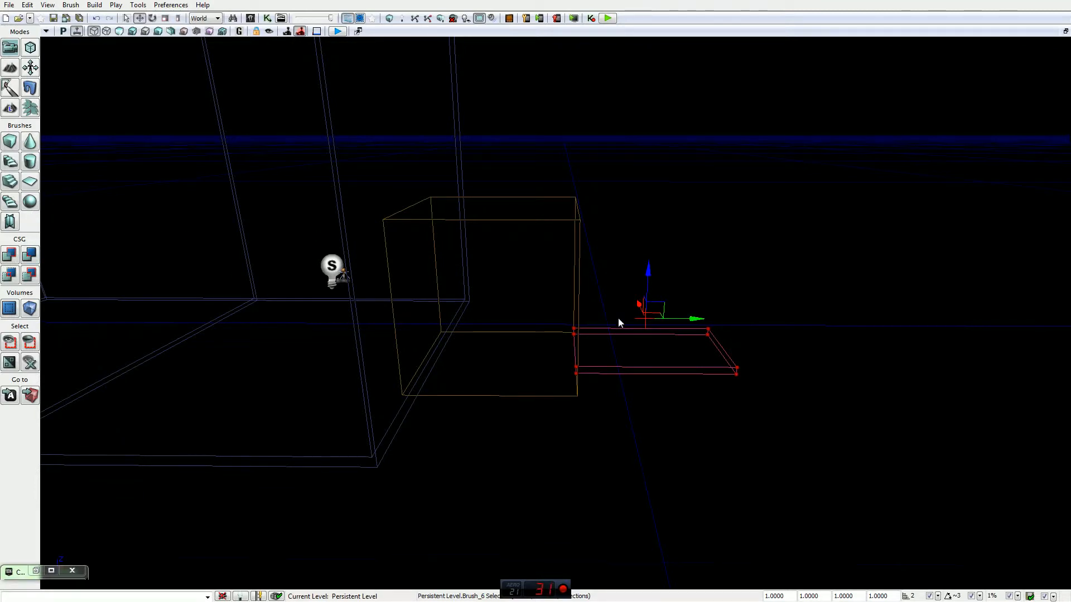
left_click(10, 141)
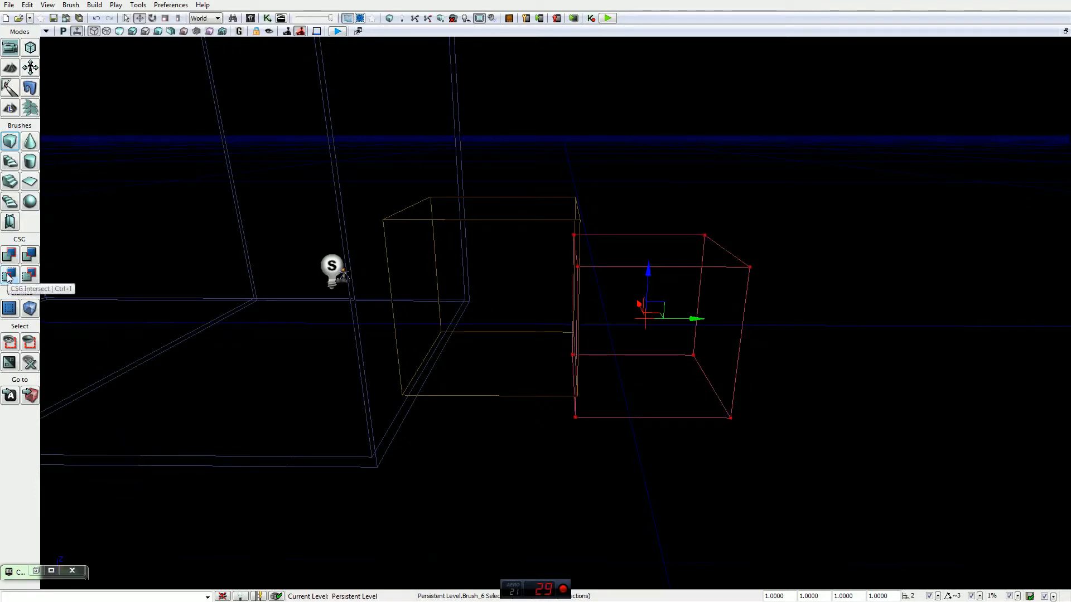
left_click(35, 278)
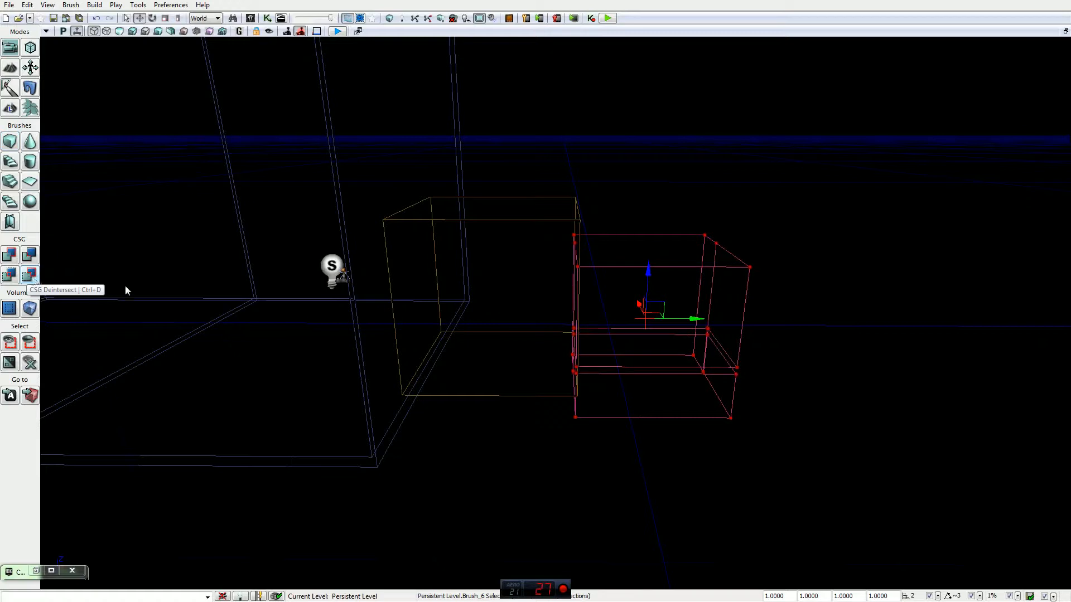
Shift the deintersected builder brush slightly toward the doorway and apply CSG Intersect to it
mouse_move(646, 281)
left_mouse_down()
mouse_move(686, 139)
mouse_move(660, 262)
left_mouse_up()
mouse_move(660, 262)
right_mouse_down()
mouse_move(563, 261)
mouse_move(630, 284)
mouse_move(664, 277)
mouse_move(597, 274)
mouse_move(664, 295)
mouse_move(770, 227)
mouse_move(708, 284)
mouse_move(728, 264)
right_mouse_up()
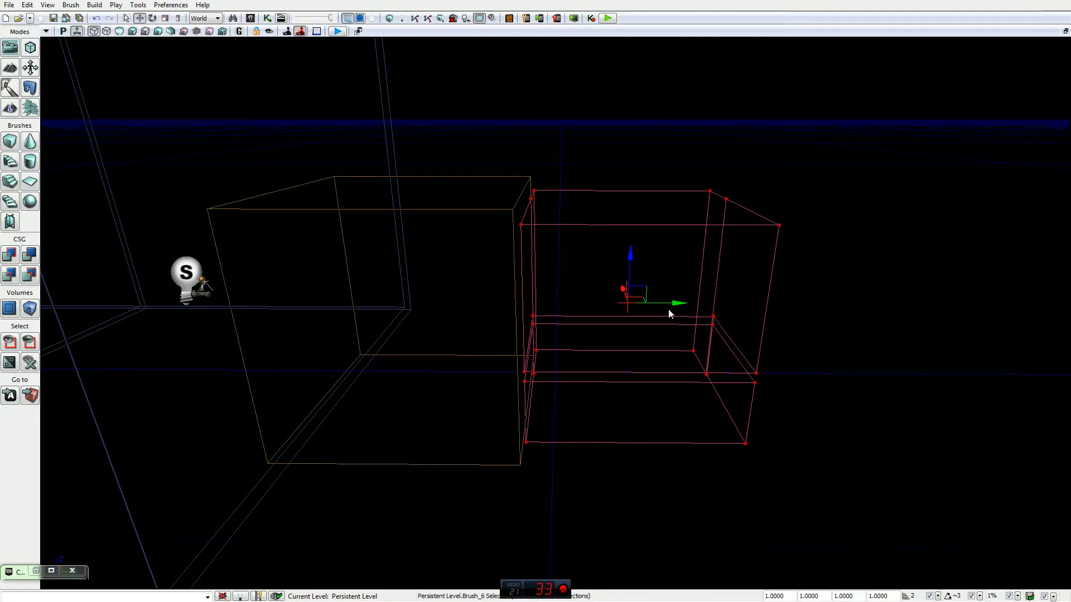
left_click(9, 281)
mouse_move(666, 304)
left_mouse_down()
mouse_move(598, 306)
mouse_move(657, 312)
left_mouse_up()
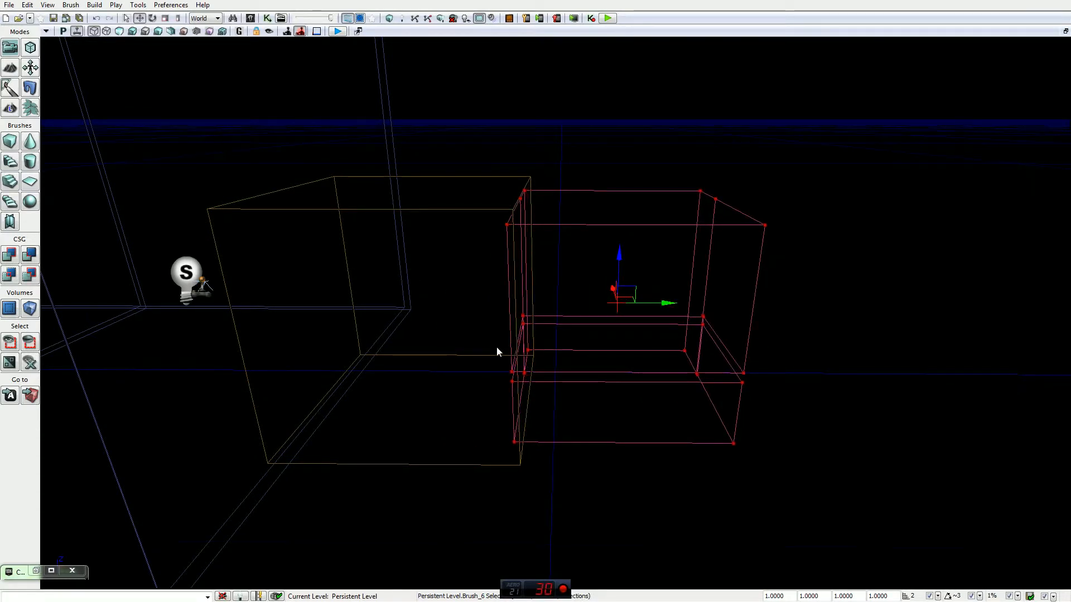
left_click(9, 274)
Move the builder brush to the wall opposite the doorway, reset it to a cube, and intersect it with that wall
mouse_move(666, 304)
left_mouse_down("shift")
mouse_move(335, 320)
mouse_move(433, 330)
mouse_move(413, 329)
left_mouse_up("shift")
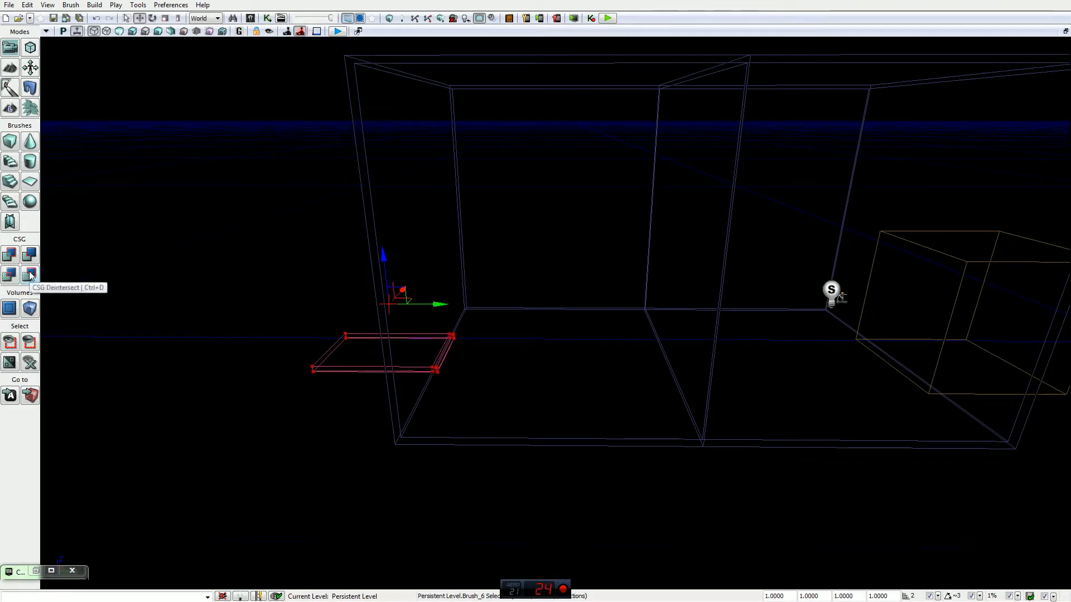
left_click(8, 277)
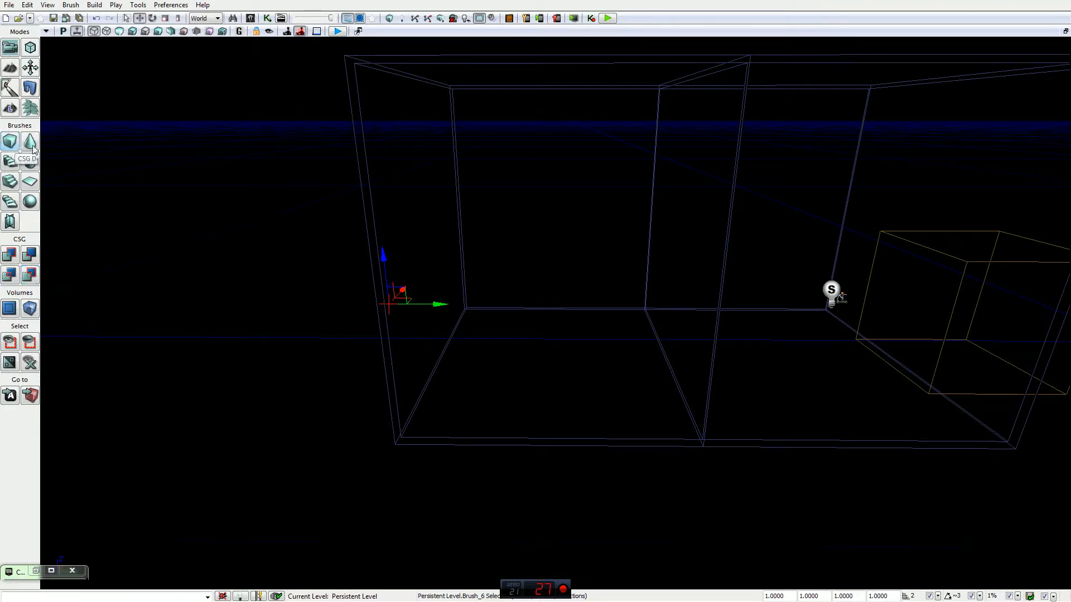
left_click(12, 144)
mouse_move(498, 287)
left_mouse_down()
mouse_move(480, 265)
mouse_move(510, 289)
left_mouse_up()
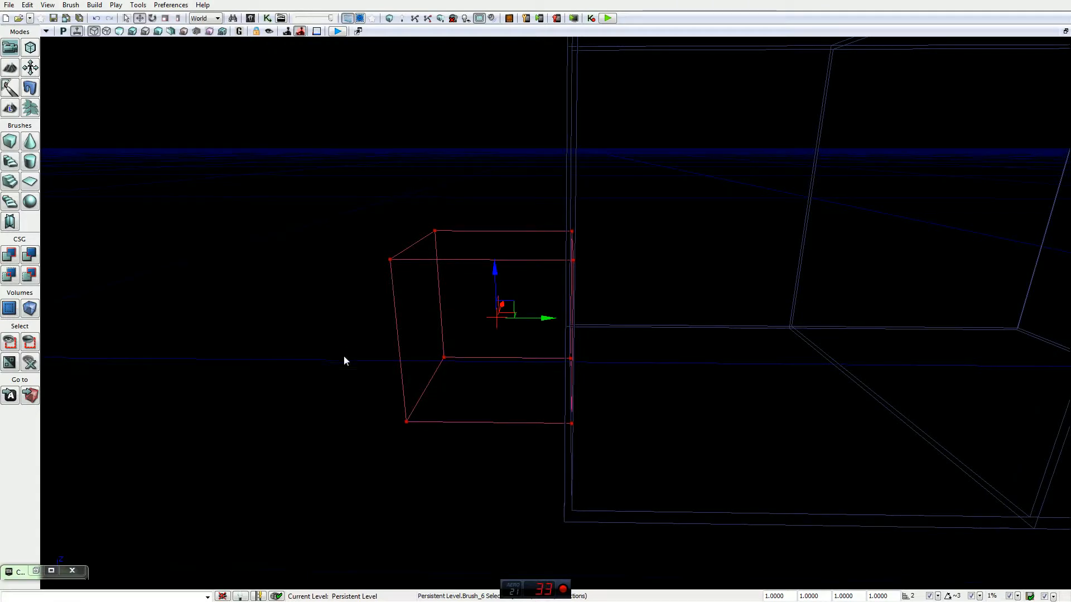
left_click(29, 274)
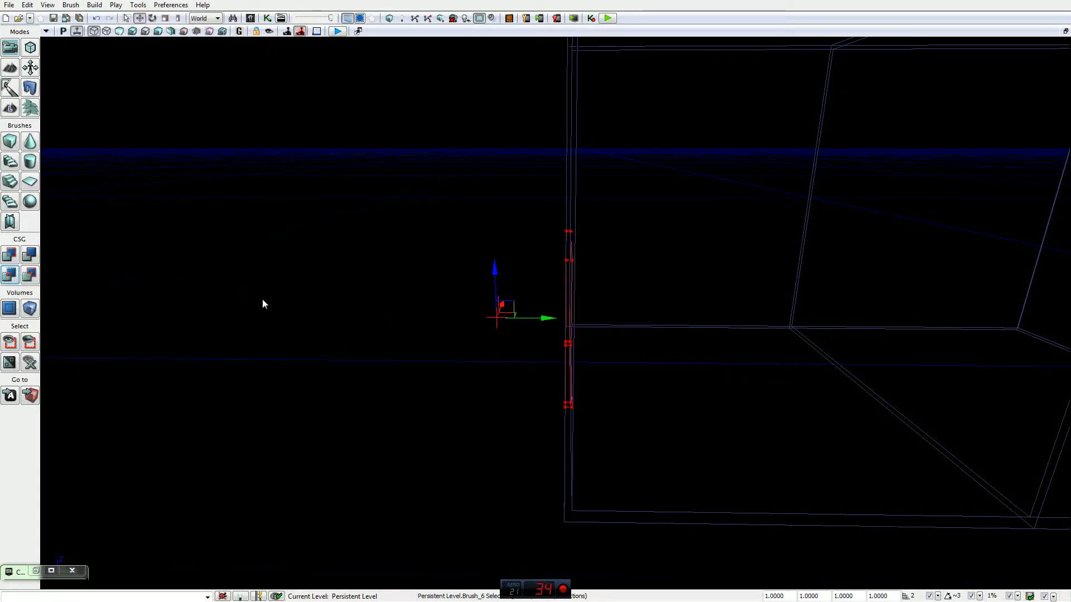
Reset the builder brush to a full cube at the wall and apply CSG Intersect again
mouse_move(263, 302)
left_mouse_down()
mouse_move(1034, 323)
mouse_move(56, 252)
left_mouse_up()
left_click(10, 141)
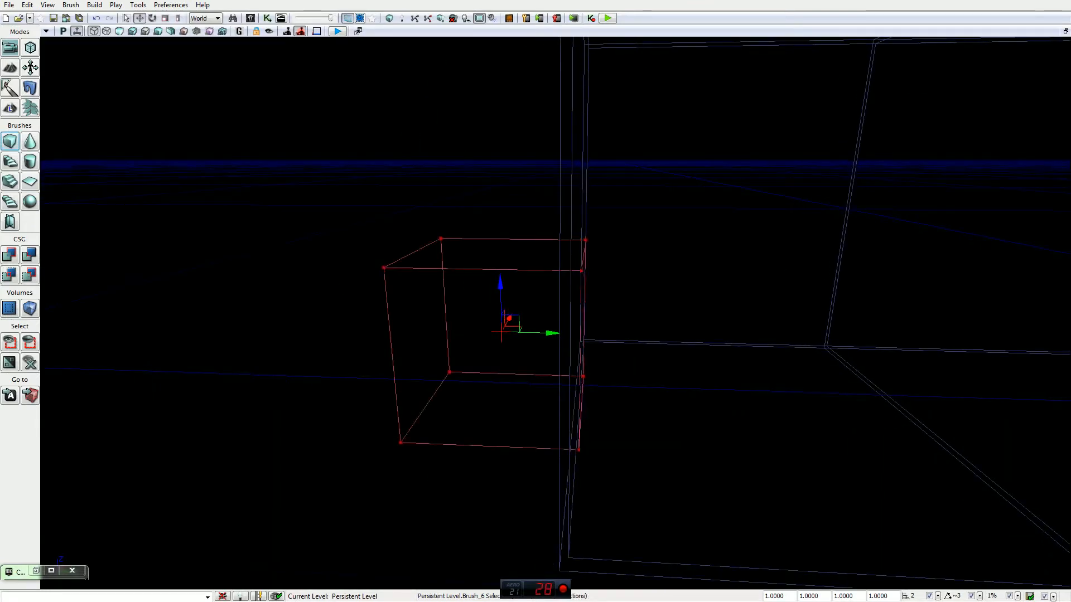
mouse_move(112, 313)
left_mouse_down()
mouse_move(1027, 327)
mouse_move(295, 304)
mouse_move(347, 270)
mouse_move(550, 289)
mouse_move(793, 338)
mouse_move(578, 318)
mouse_move(446, 262)
mouse_move(435, 223)
mouse_move(435, 324)
mouse_move(424, 307)
mouse_move(143, 234)
left_mouse_up()
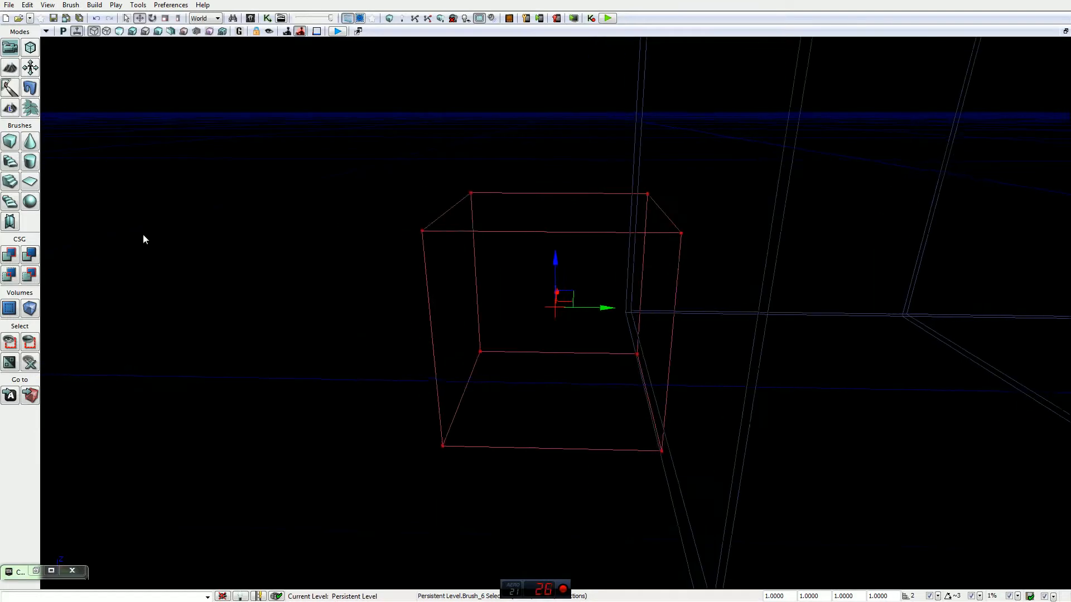
left_click(9, 275)
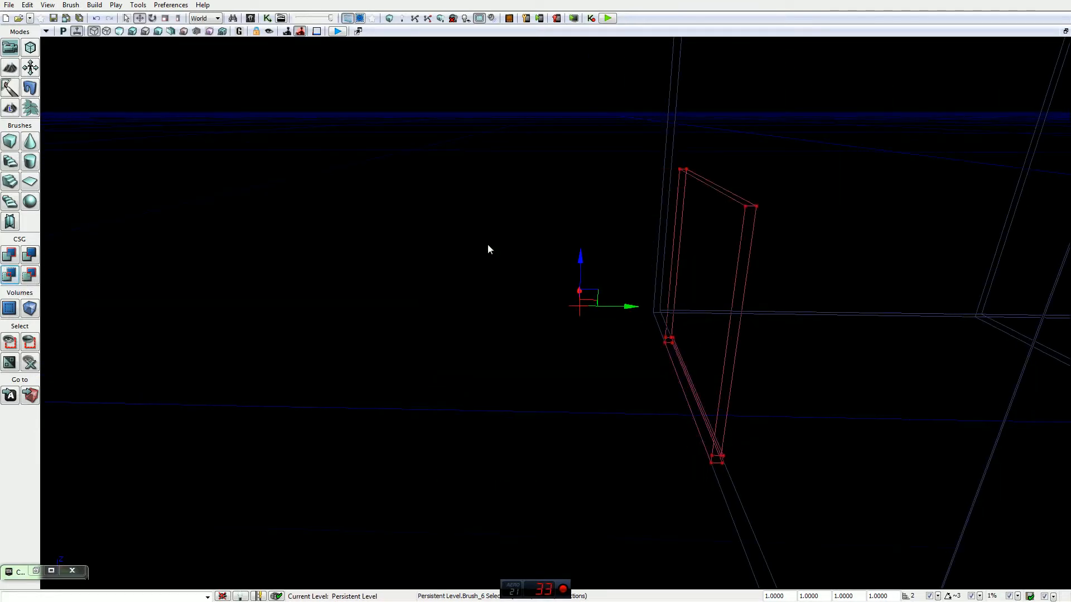
Deintersect the wall-shaped builder brush, reset it to a cube, and apply CSG Intersect followed by CSG Deintersect
left_click_drag(547, 253, 583, 255)
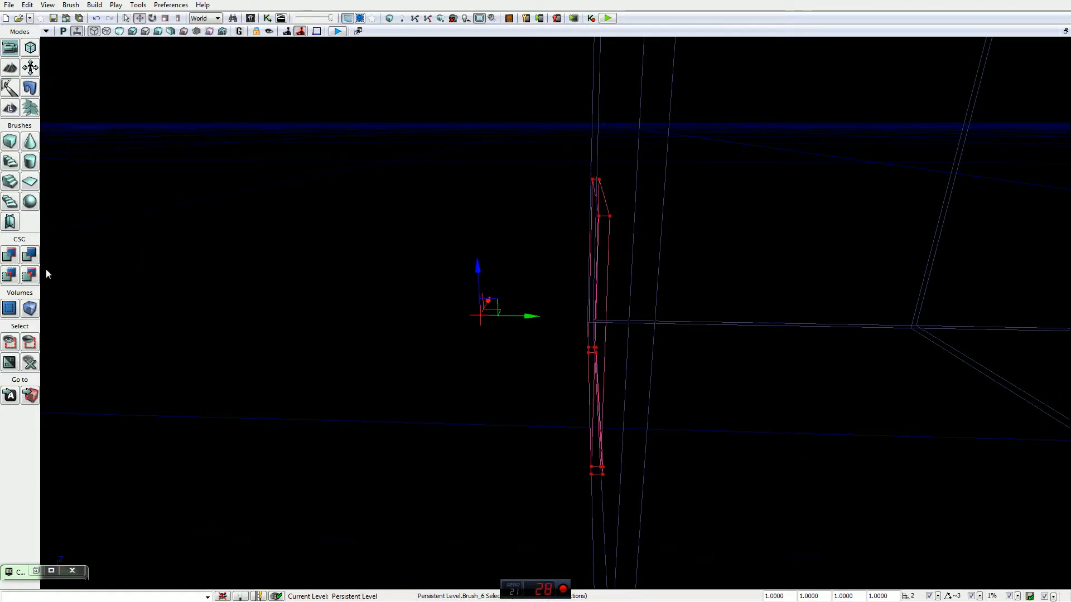
left_click(31, 279)
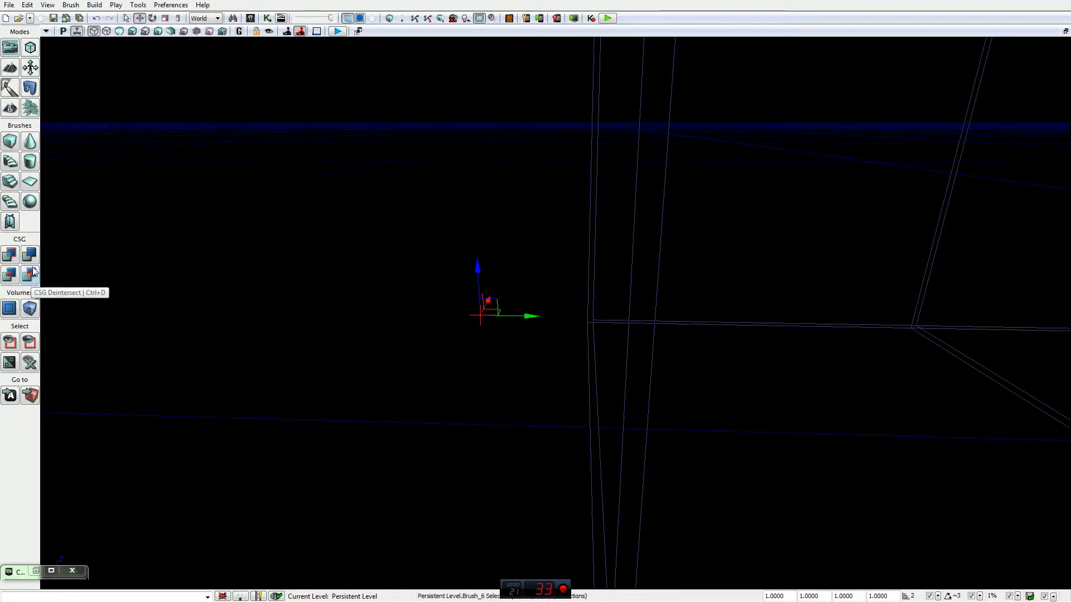
left_click(10, 141)
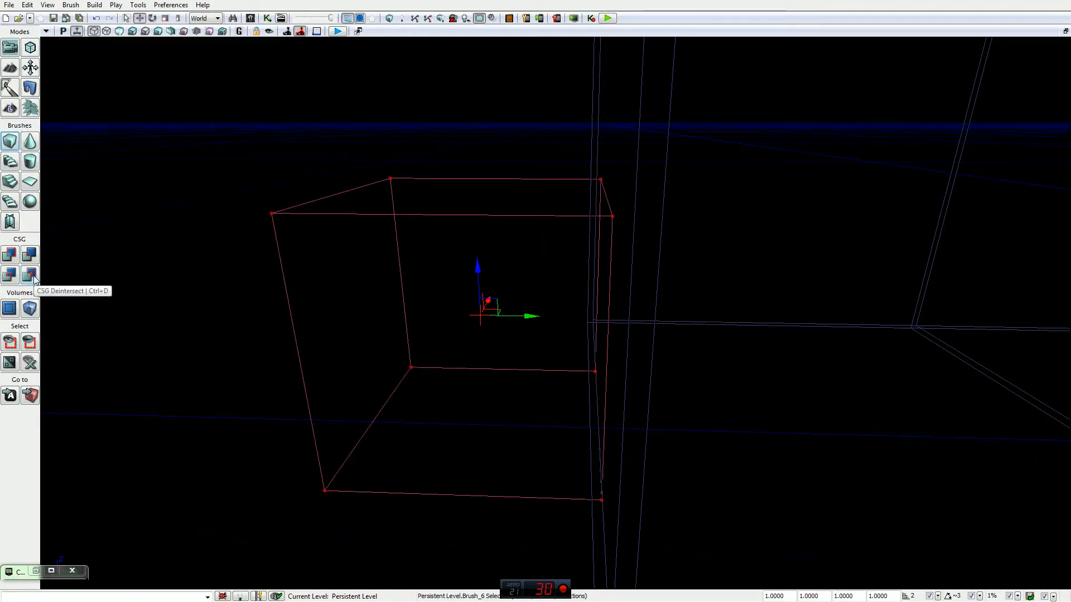
left_click(17, 276)
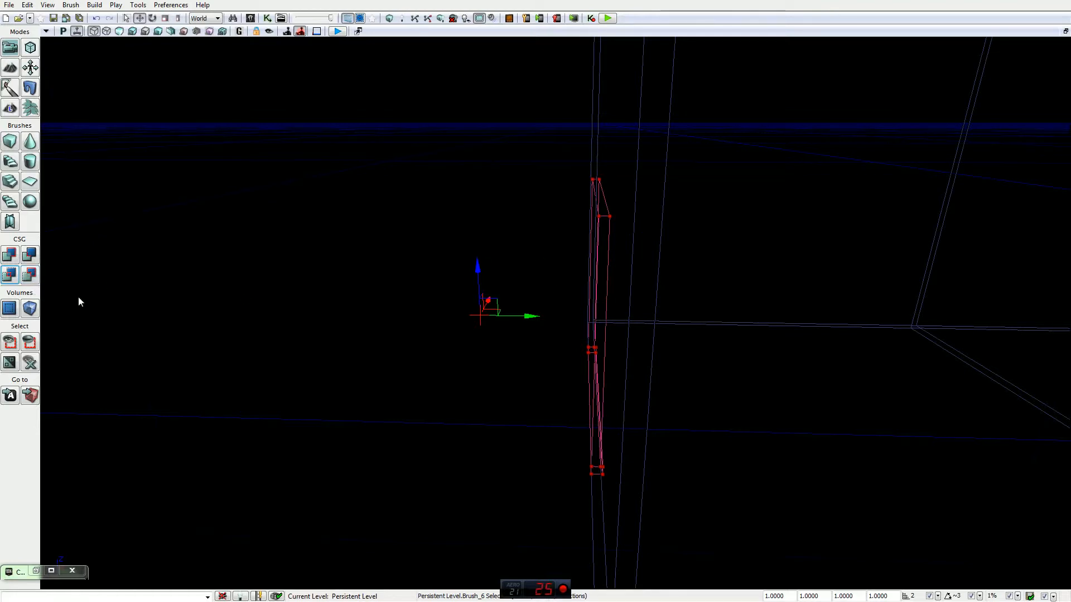
left_click(29, 274)
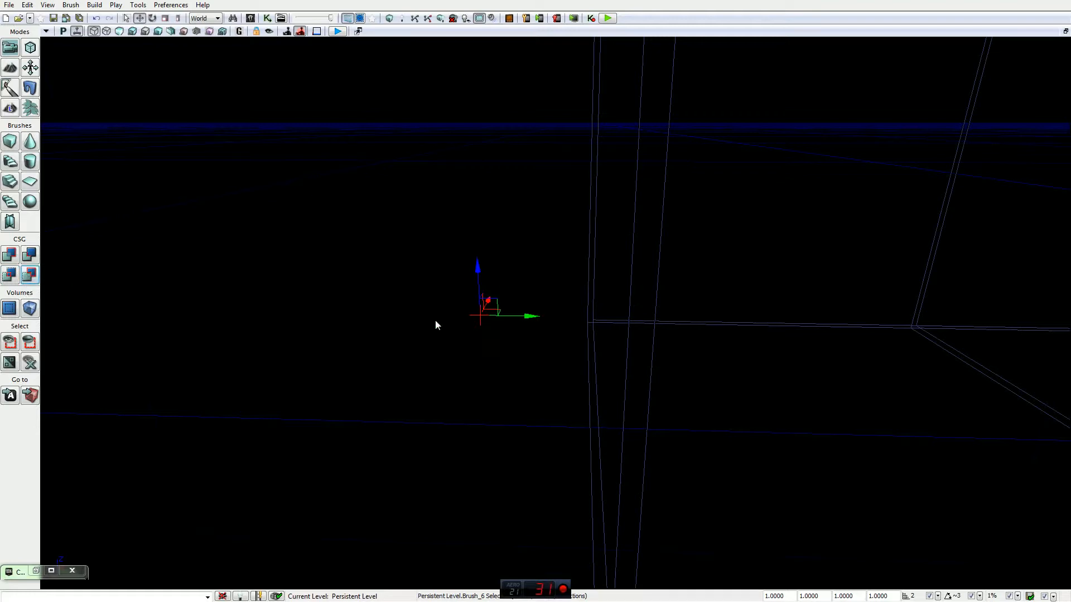
Reset the builder brush to a cube at the wall, apply CSG Deintersect, and then CSG Intersect the remaining shape
left_click(11, 144)
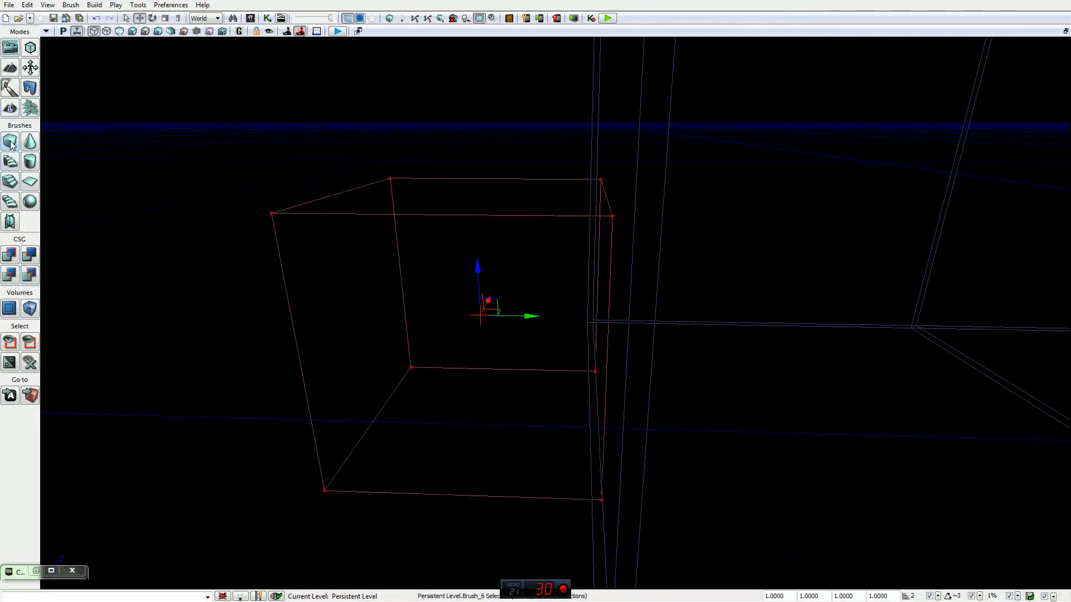
left_click(39, 278)
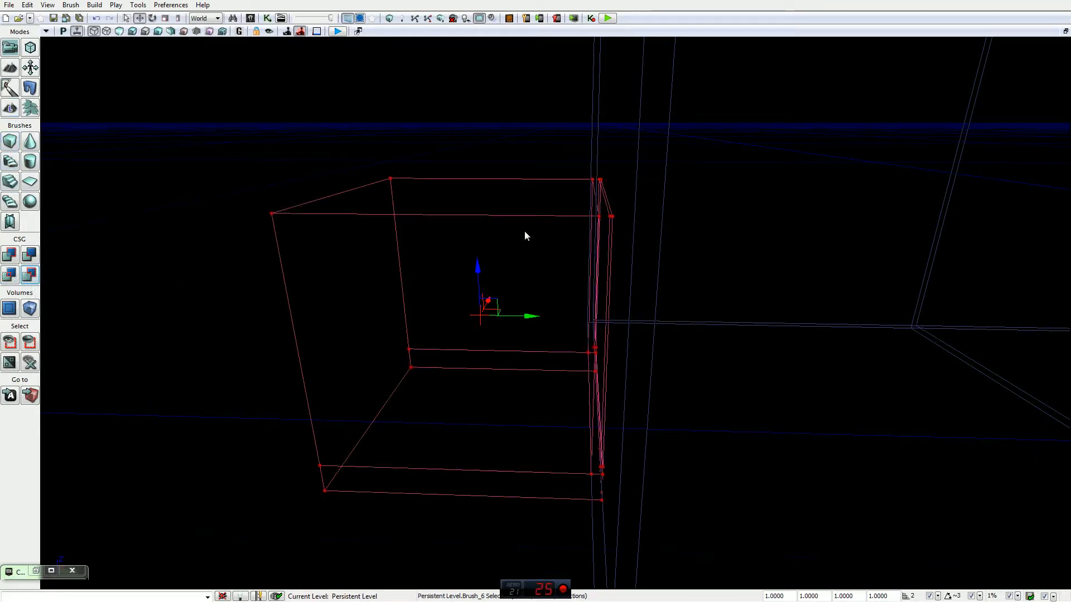
mouse_move(532, 316)
left_mouse_down()
mouse_move(485, 316)
mouse_move(529, 318)
left_mouse_up()
mouse_move(529, 318)
right_mouse_down()
mouse_move(552, 267)
mouse_move(530, 307)
mouse_move(536, 335)
mouse_move(529, 295)
mouse_move(530, 328)
right_mouse_up()
right_click_drag(107, 244, 106, 239)
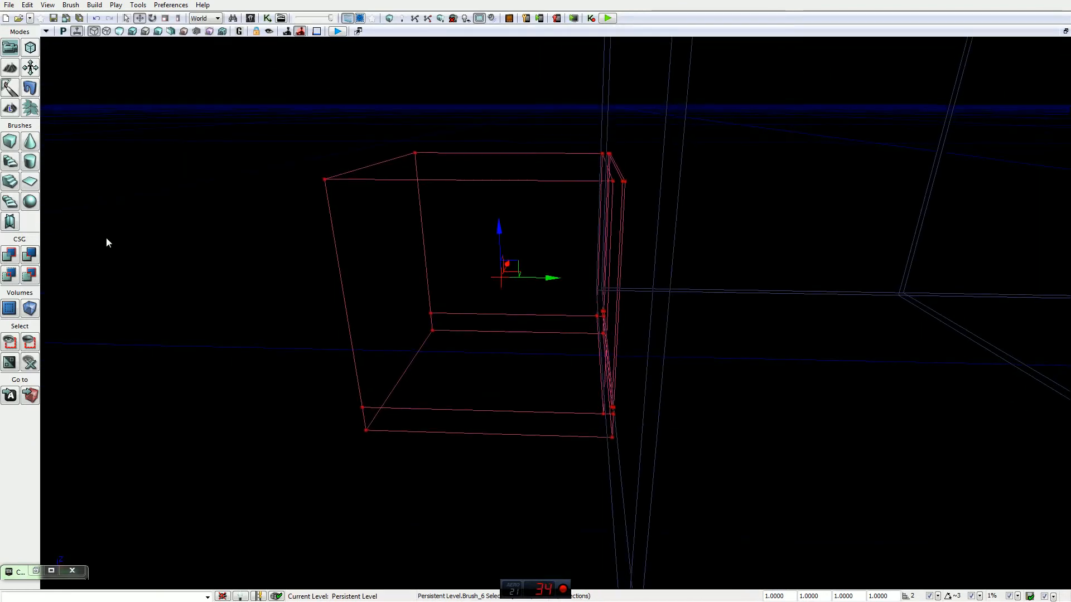
left_click(13, 277)
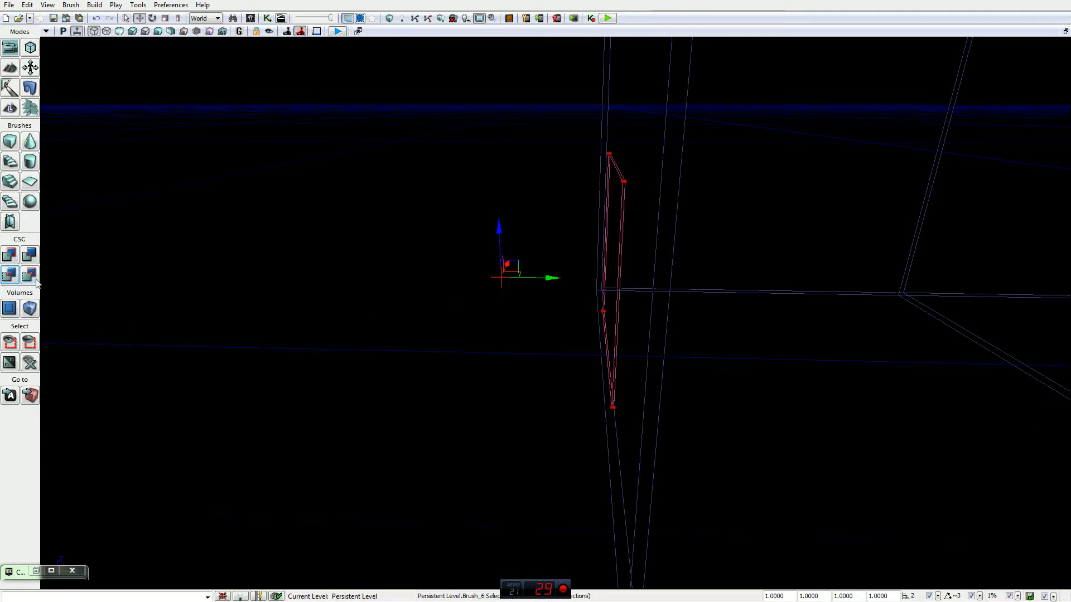
Reset the builder brush to a cube, move it along Y farther into the room, and apply CSG Deintersect followed by Intersect
left_click(9, 142)
left_click_drag(555, 277, 611, 279)
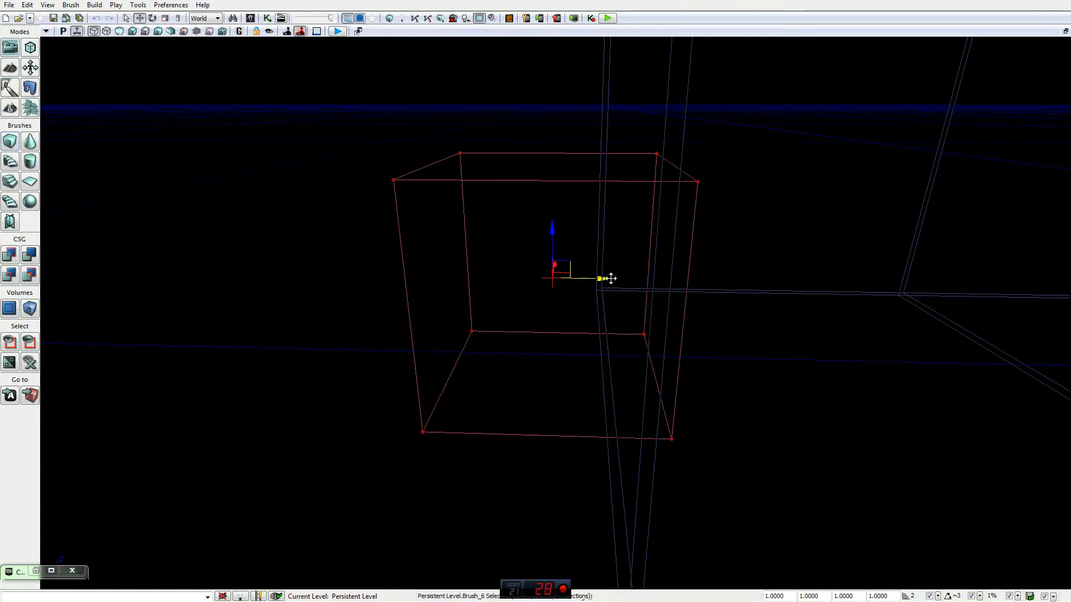
left_click(29, 274)
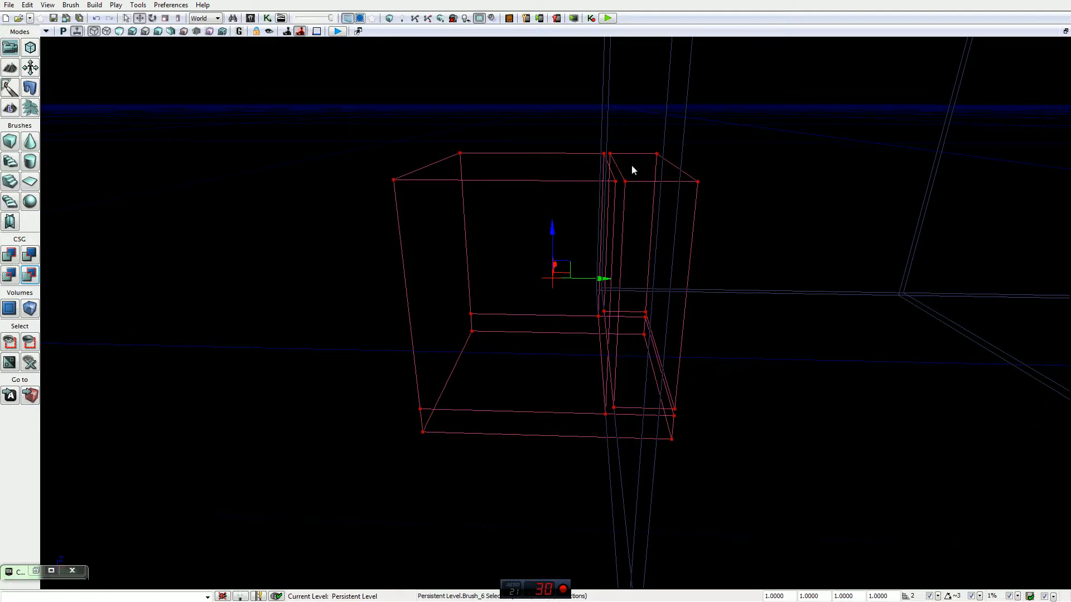
left_click(13, 277)
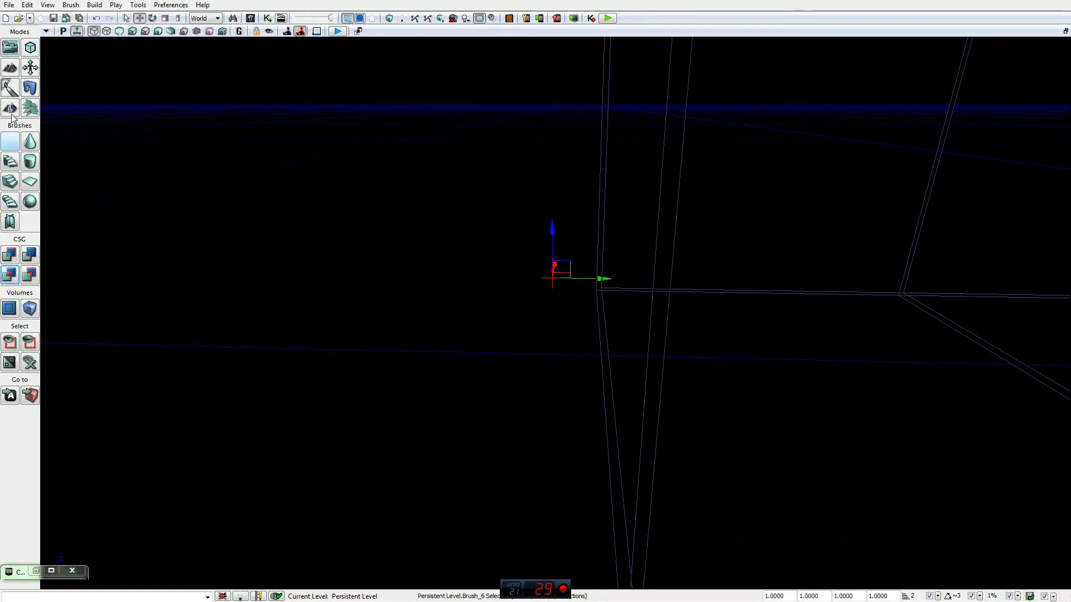
Restore the builder brush to a full cube and apply CSG Intersect against the wall and floor
left_click(10, 141)
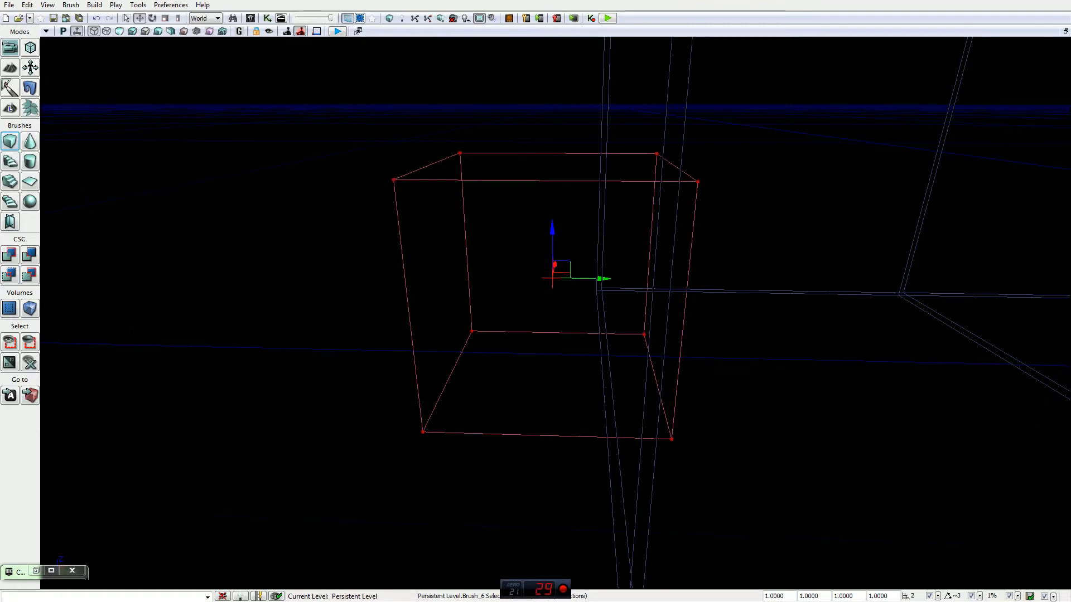
left_click(10, 274)
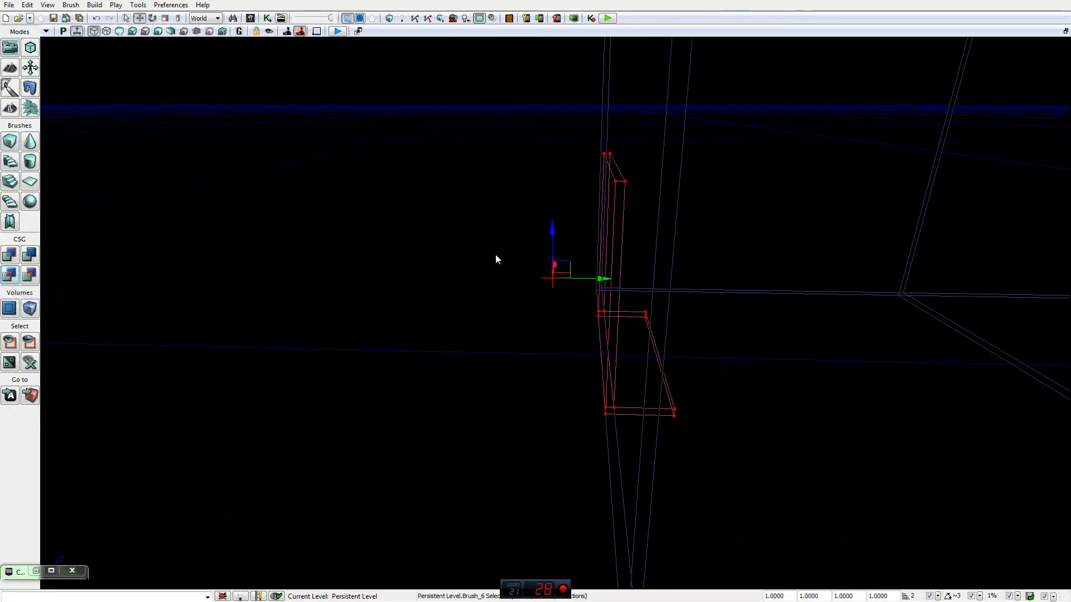
mouse_move(495, 255)
left_mouse_down()
mouse_move(608, 273)
mouse_move(442, 280)
mouse_move(434, 301)
left_mouse_up()
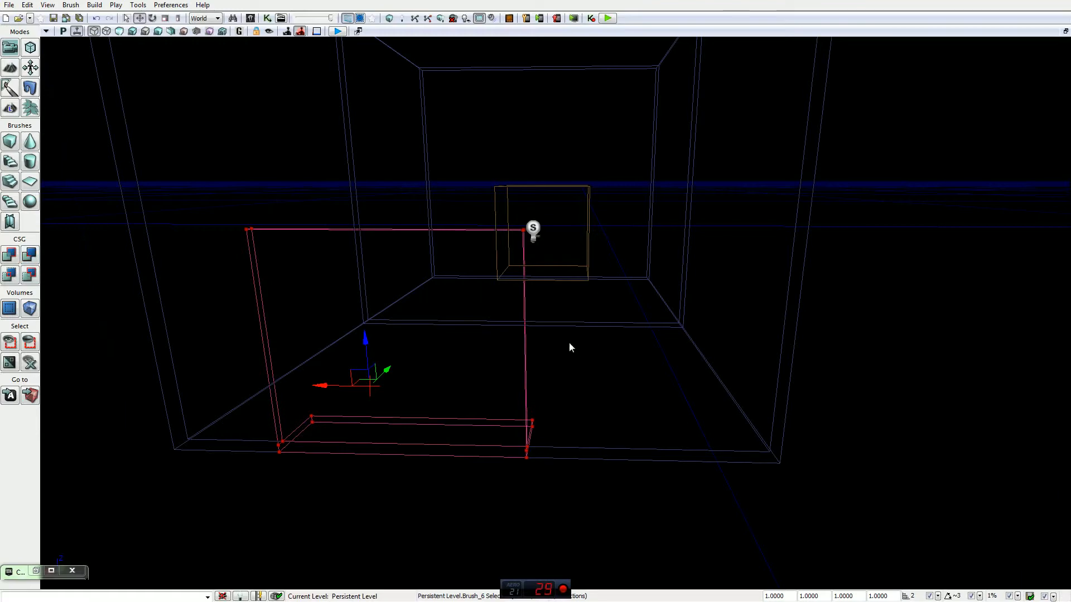
Move the L-shaped intersected builder brush along the X axis to about the middle of the wall
left_click_drag(571, 347, 516, 349)
mouse_move(516, 349)
right_mouse_down()
mouse_move(457, 321)
mouse_move(421, 320)
mouse_move(525, 322)
mouse_move(529, 378)
right_mouse_up()
right_click_drag(549, 304, 542, 341)
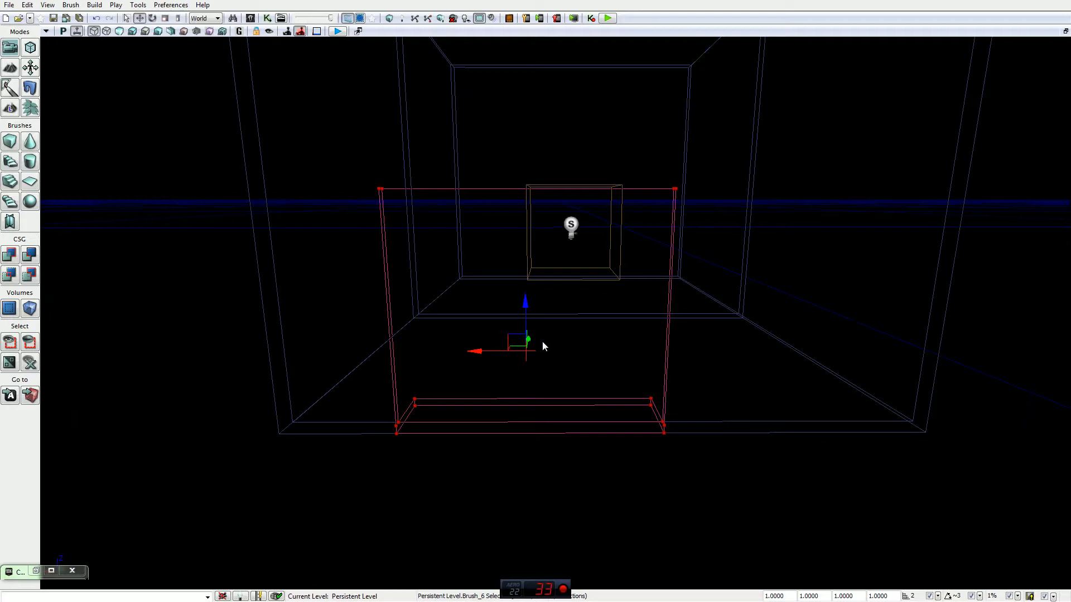
mouse_move(542, 342)
right_mouse_down()
mouse_move(542, 357)
mouse_move(545, 342)
right_mouse_up()
key("s")
key("w")
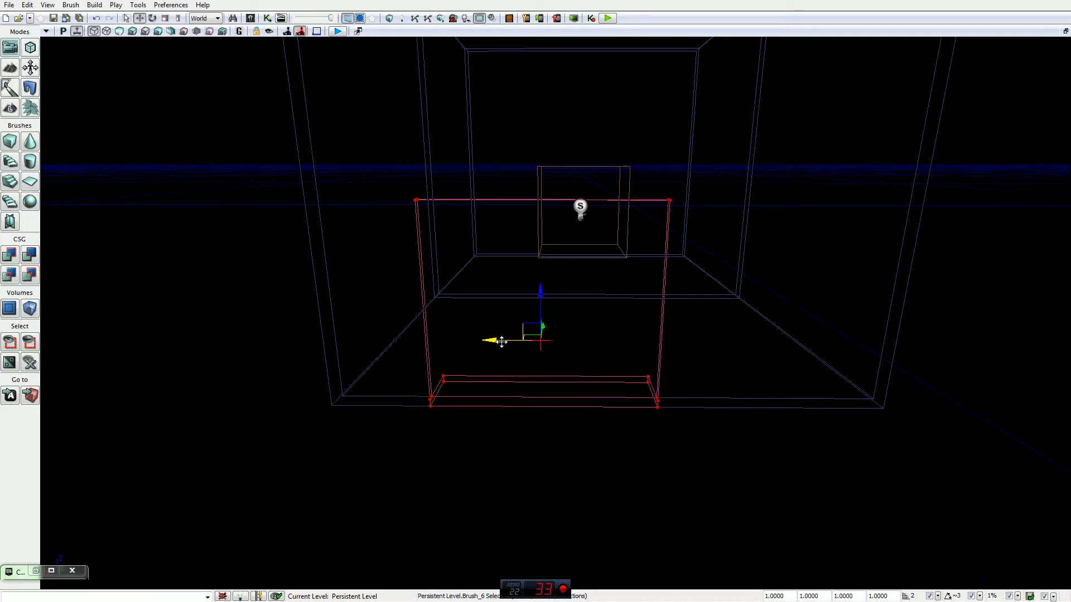
left_click_drag(514, 340, 650, 342)
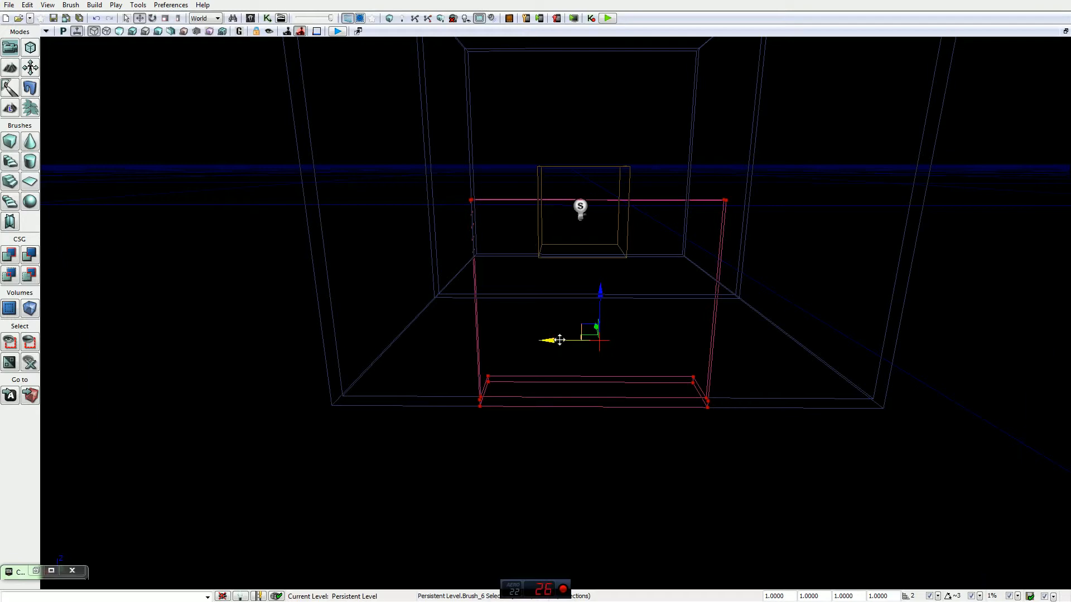
left_click_drag(560, 338, 568, 335)
mouse_move(568, 335)
right_mouse_down()
mouse_move(555, 343)
mouse_move(619, 329)
mouse_move(559, 280)
right_mouse_up()
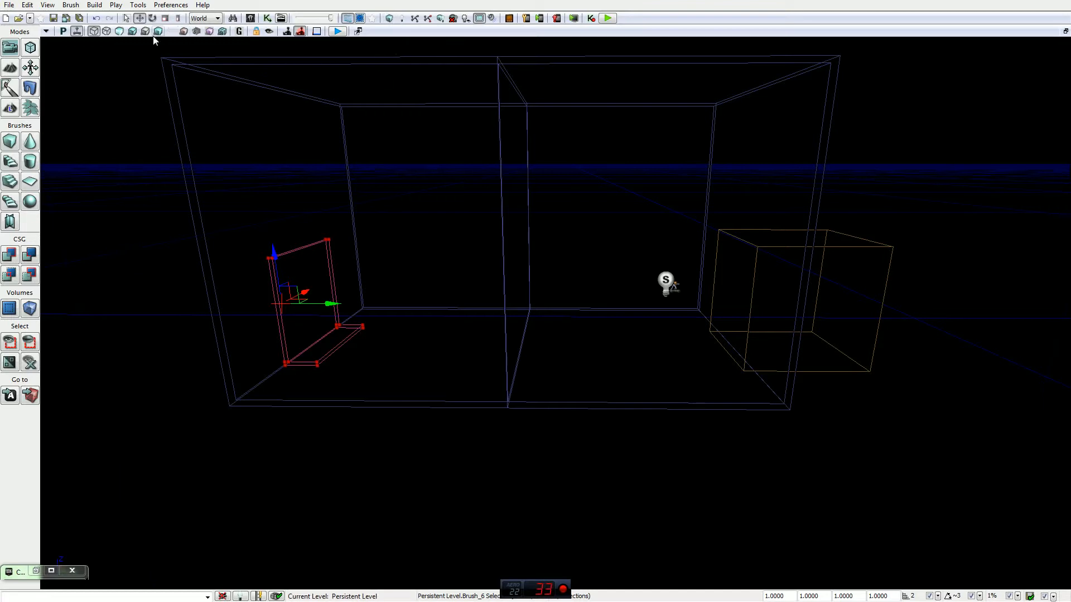
Switch the viewport to Lit mode and frame the builder brush from inside the room
left_click(133, 31)
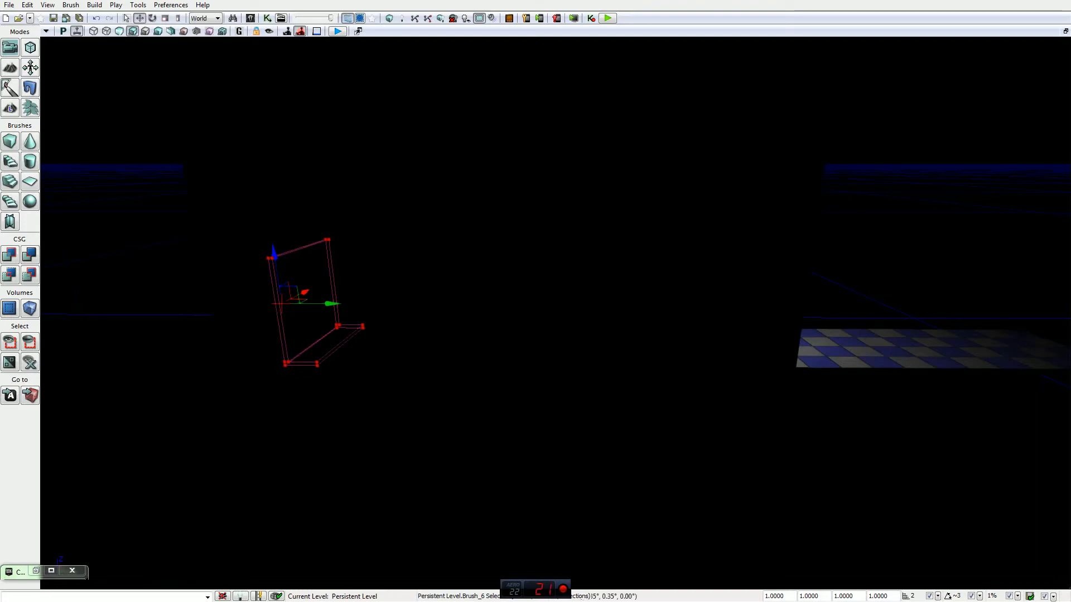
right_click_drag(263, 101, 123, 90)
key("d")
key("w")
scroll(392, 26, "down", 8)
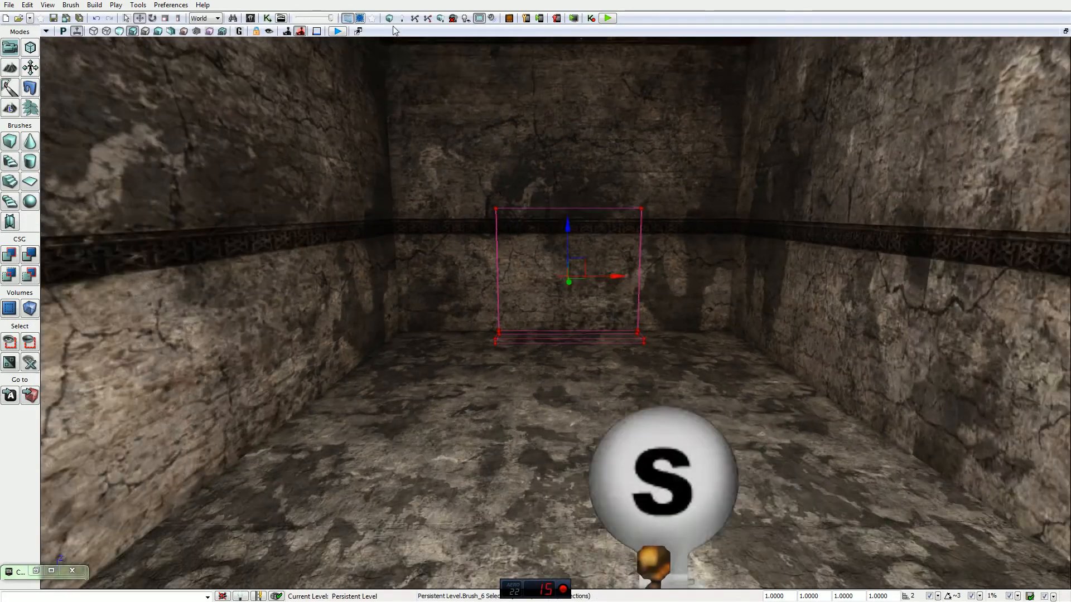
scroll(390, 20, "down", 3)
scroll(389, 20, "up", 10)
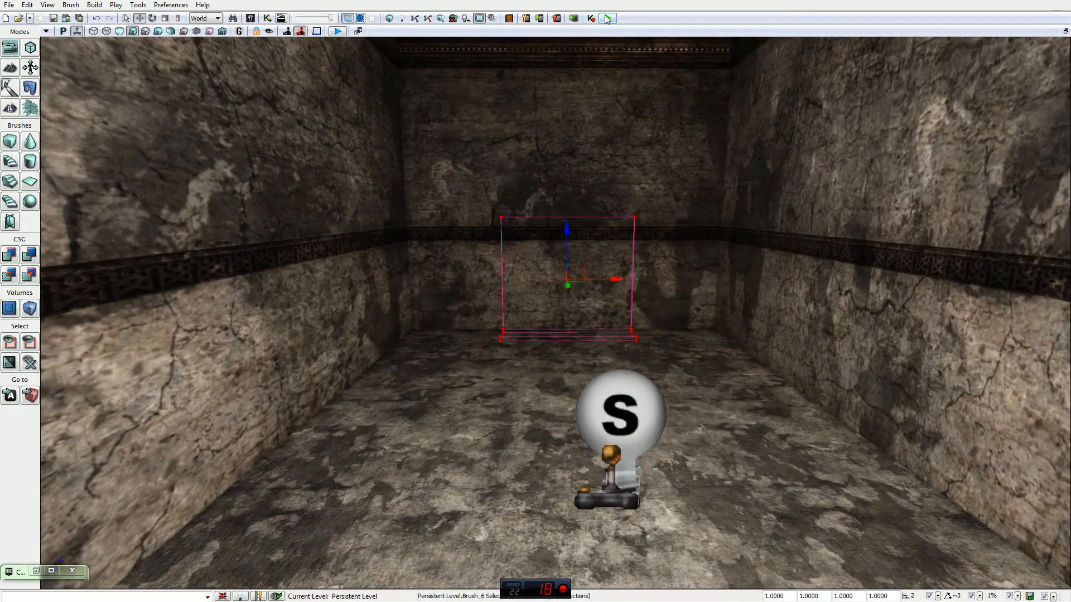
Run the level in the editor preview, walk around the room near the doorway, and end the preview
left_click(607, 19)
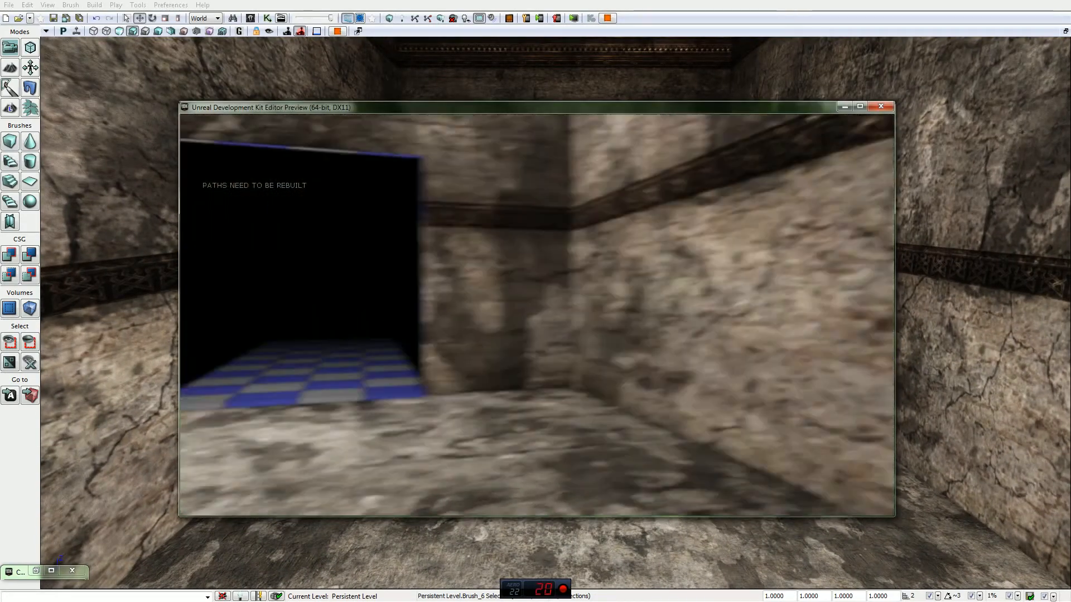
key("w")
key("w")
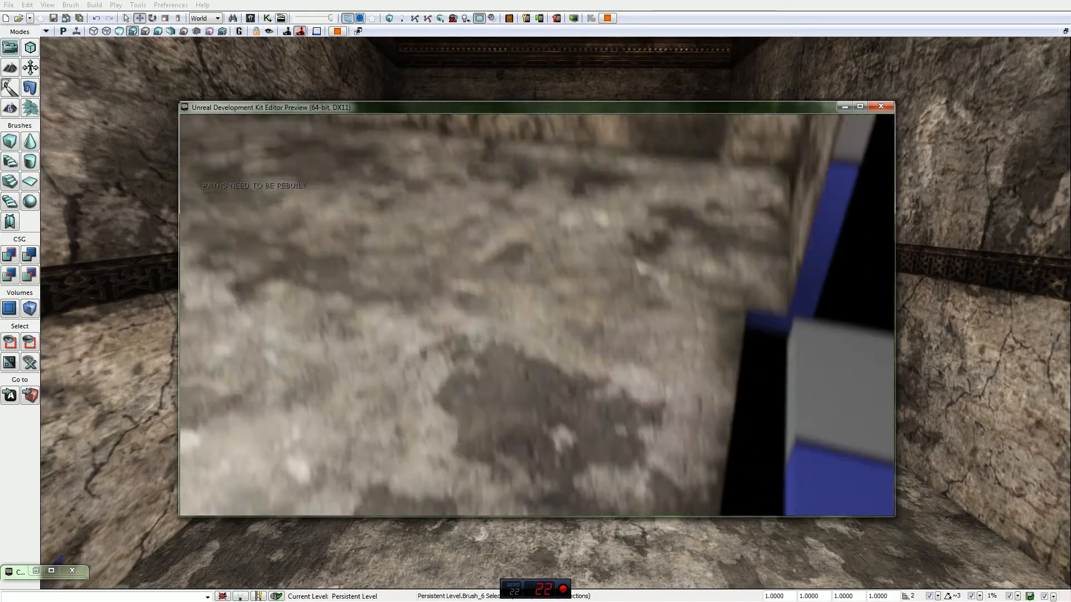
key("w")
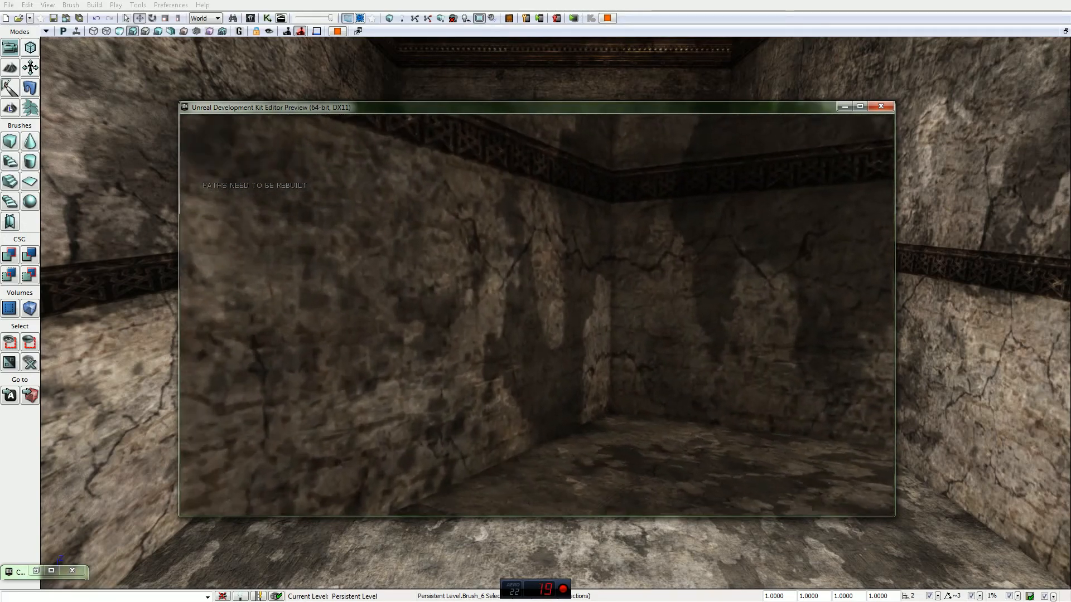
key("w")
key("Escape")
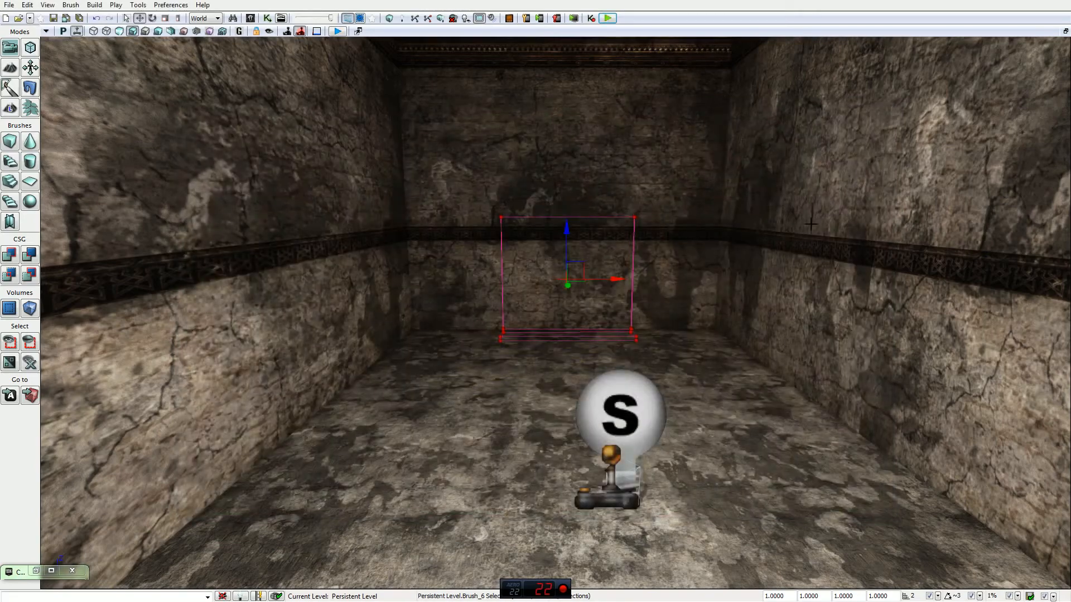
Face the doorway from inside the room, enter Geometry Mode, and close the Geometry Tools window
key("w")
right_click_drag(555, 313, 262, 307)
right_click_drag(771, 252, 748, 276)
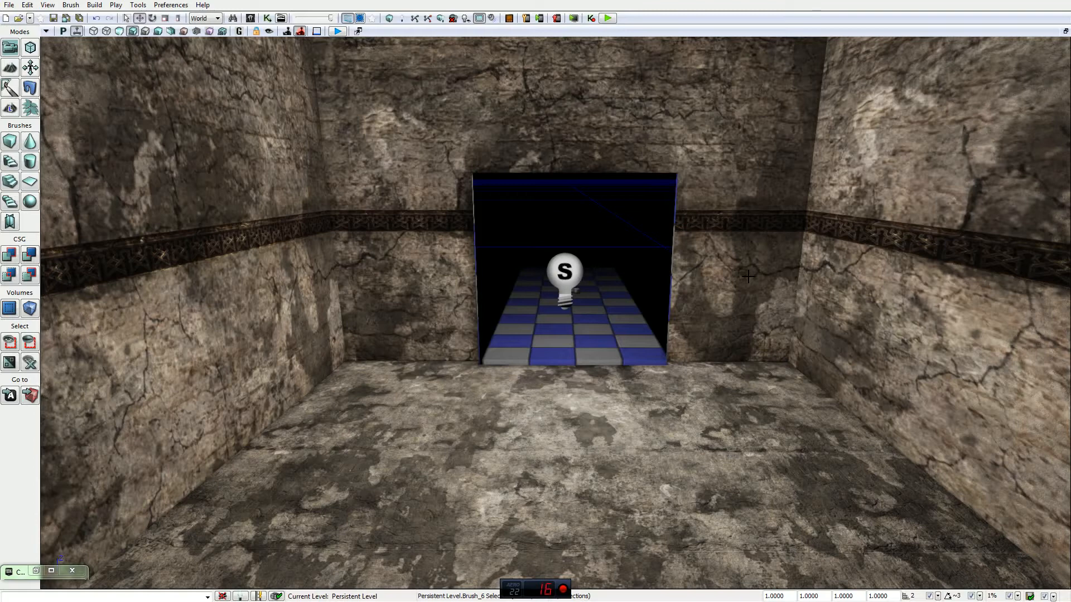
left_click(30, 47)
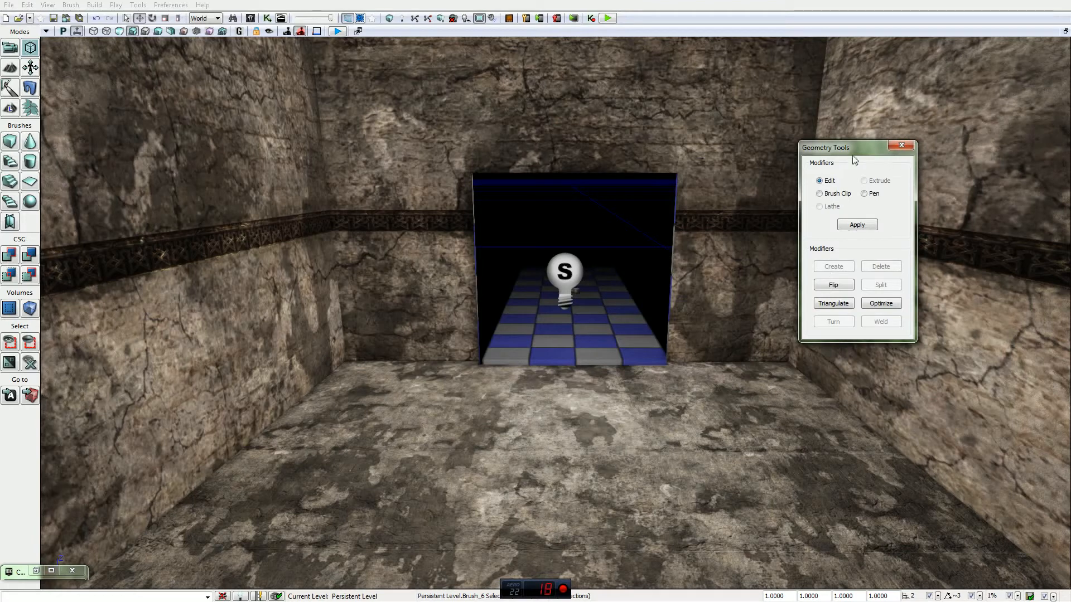
left_click_drag(855, 160, 332, 165)
left_click(387, 147)
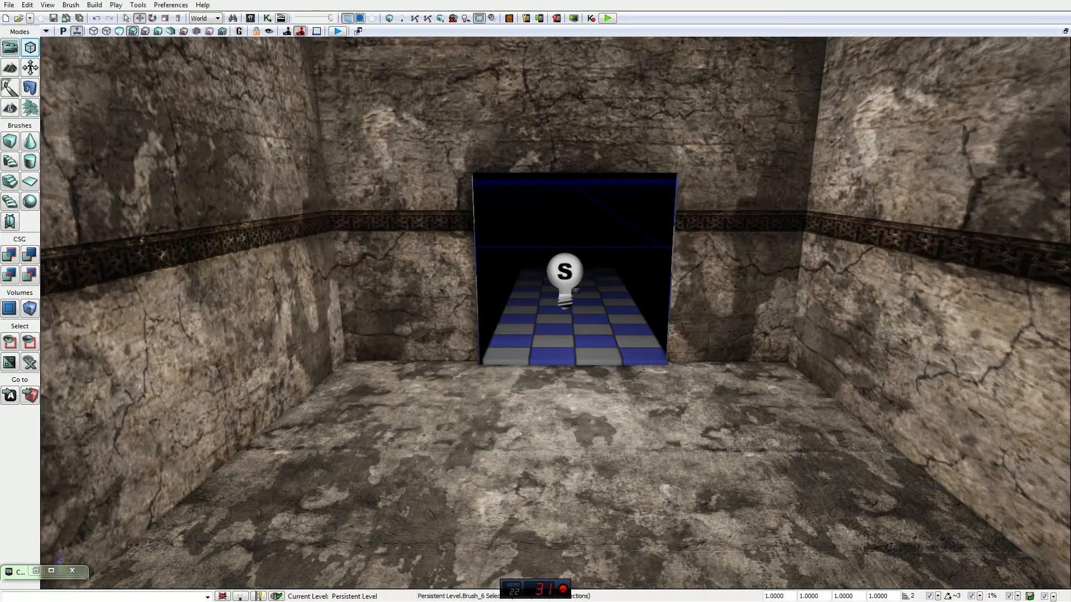